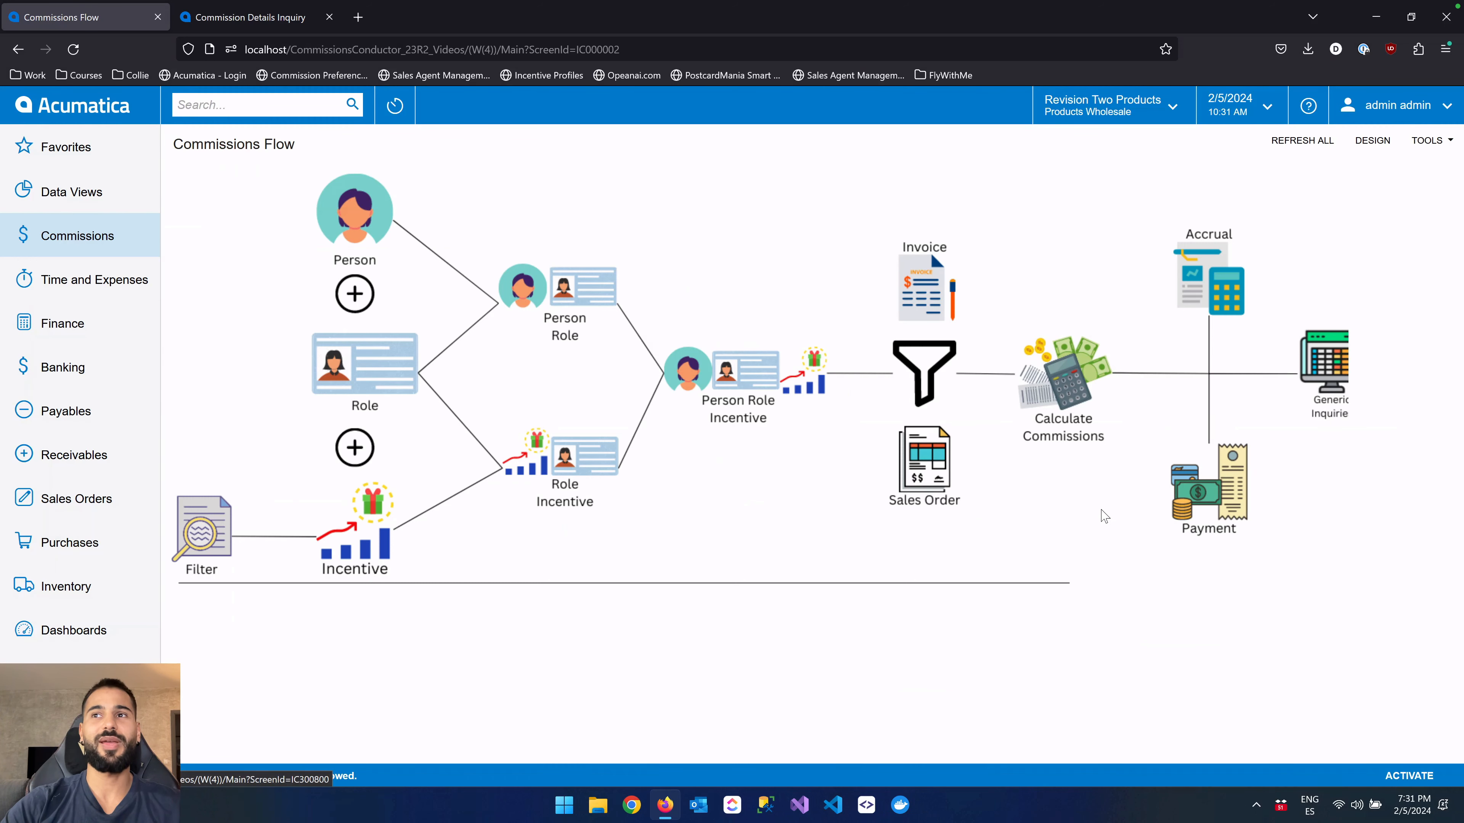
# Open the Commission Details Inquiry from the Commissions inquiries and look across its columns up to the adjusted amounts.
pyautogui.click(88, 242)
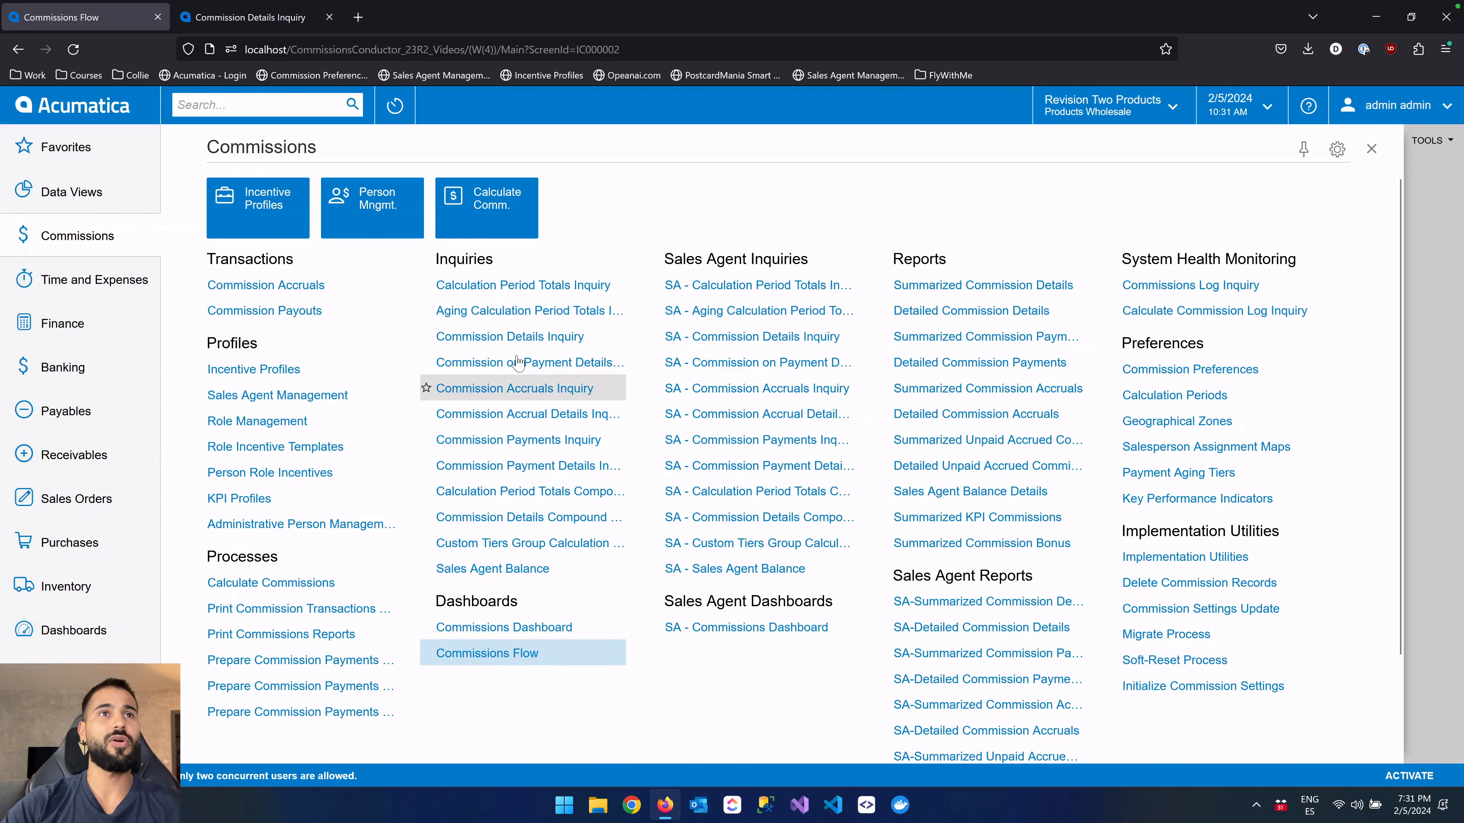
pyautogui.click(516, 338)
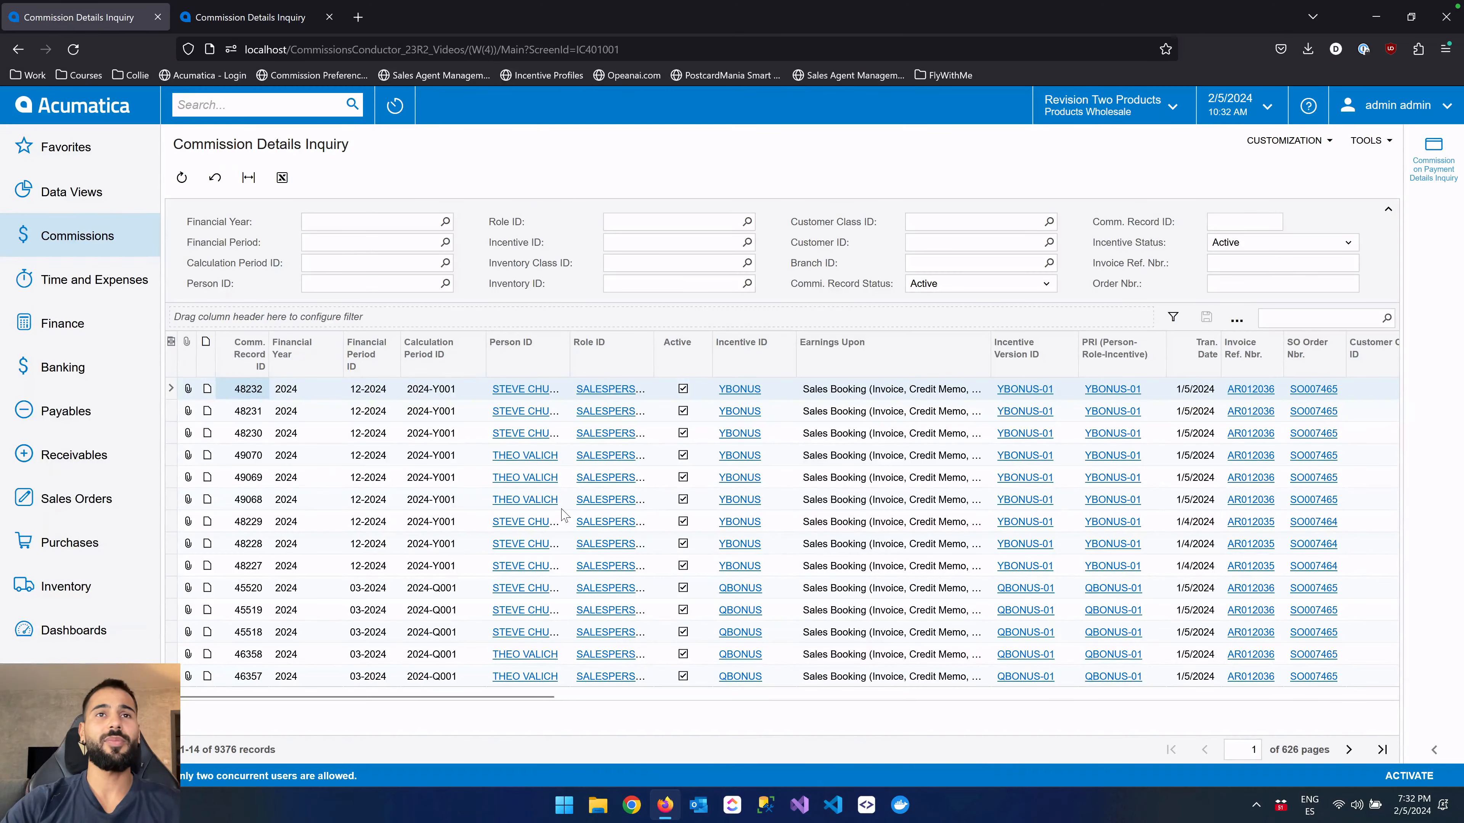
pyautogui.hscroll(5, 562, 513)
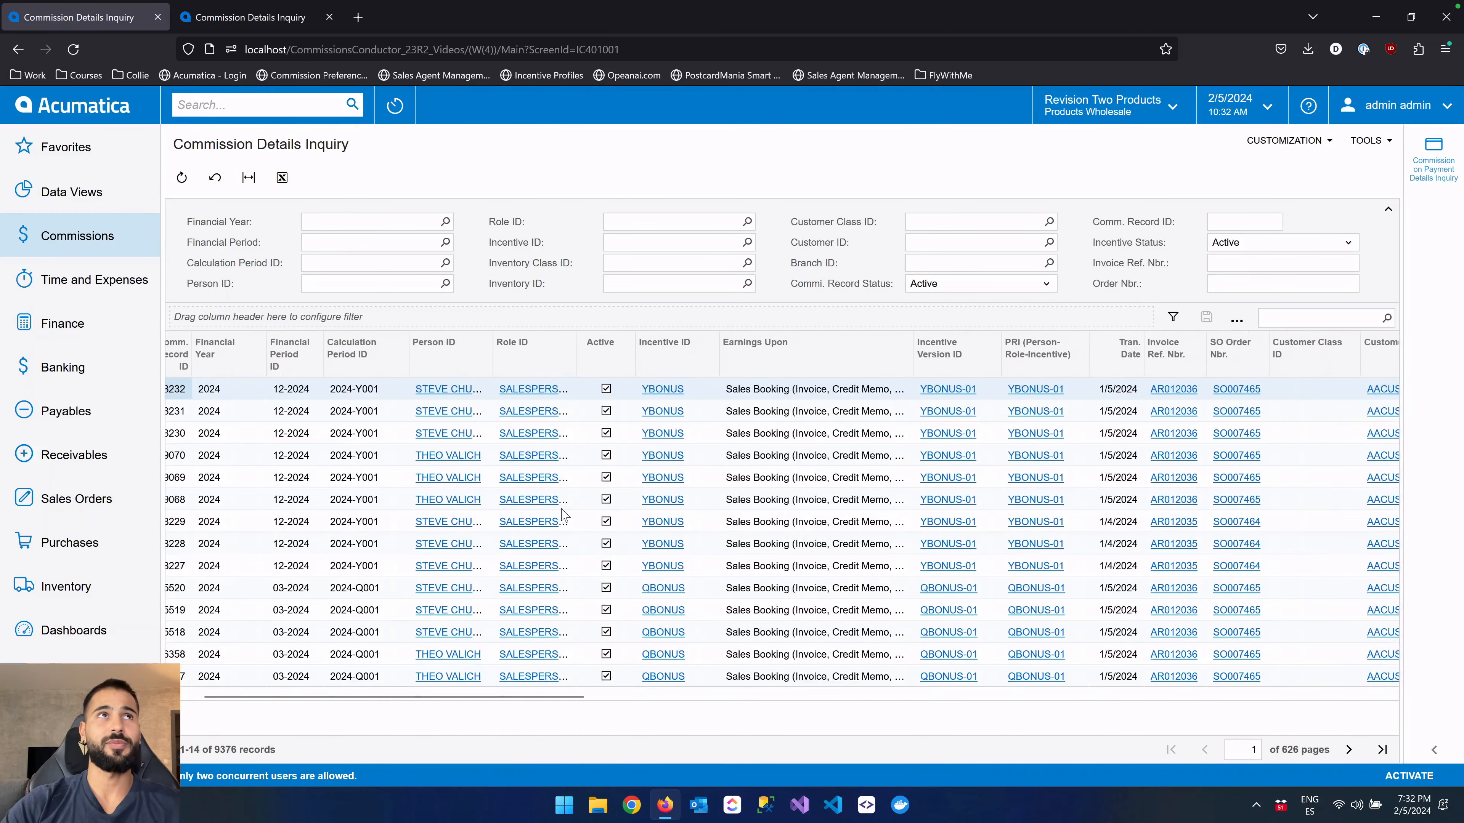
pyautogui.hscroll(8, 562, 513)
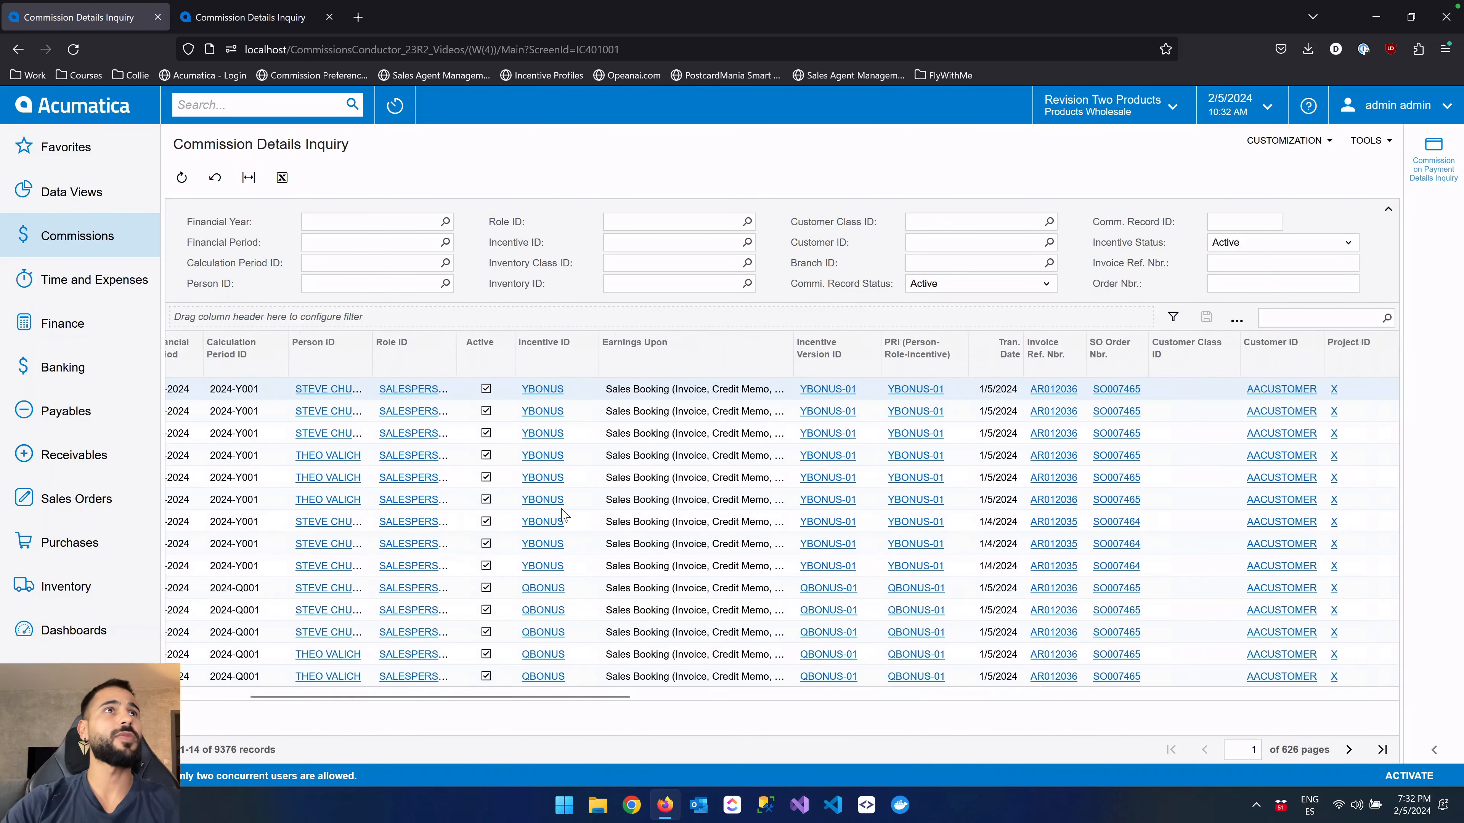
pyautogui.hscroll(15, 562, 513)
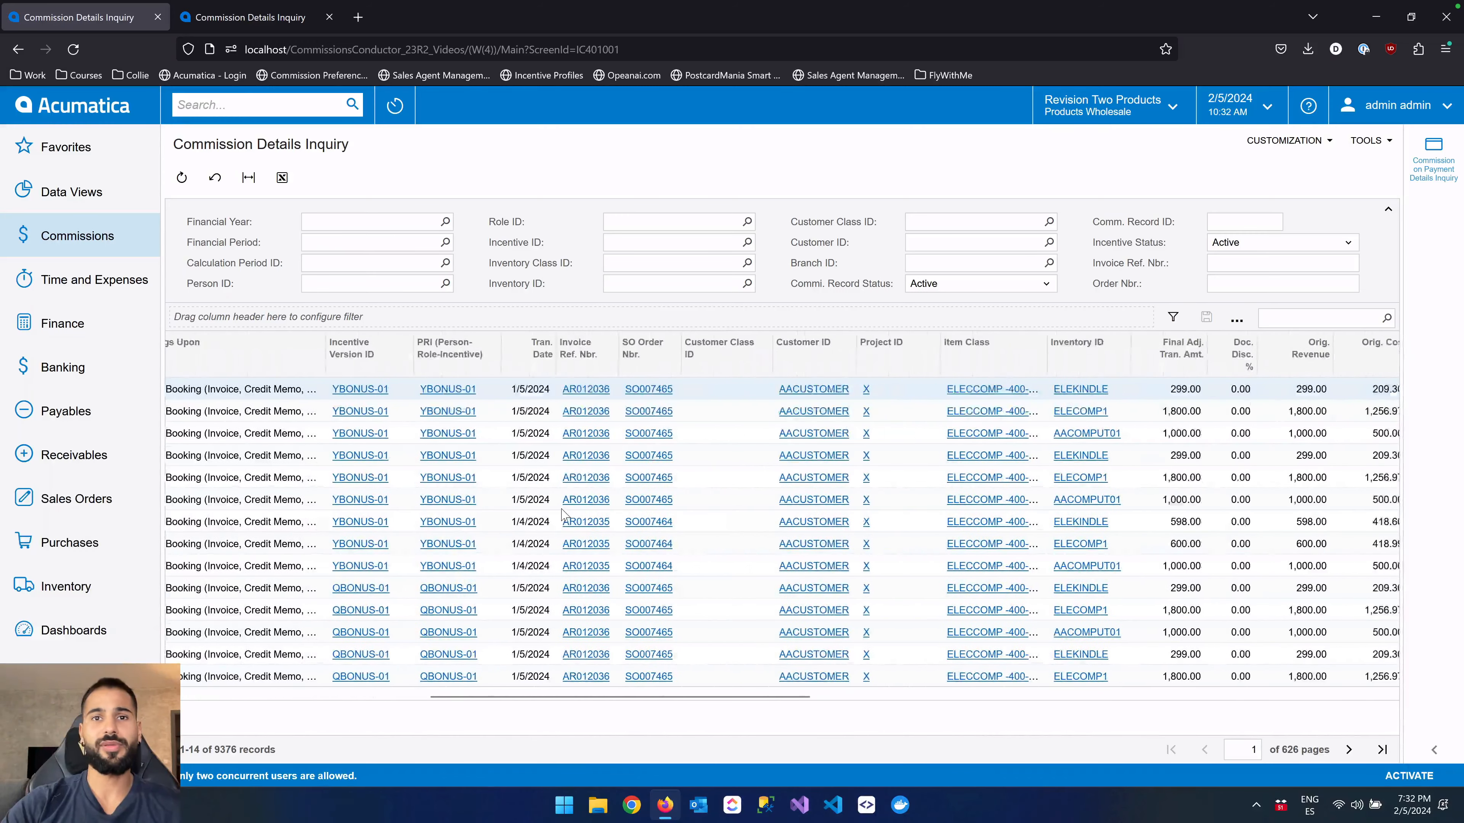
pyautogui.hscroll(9, 562, 513)
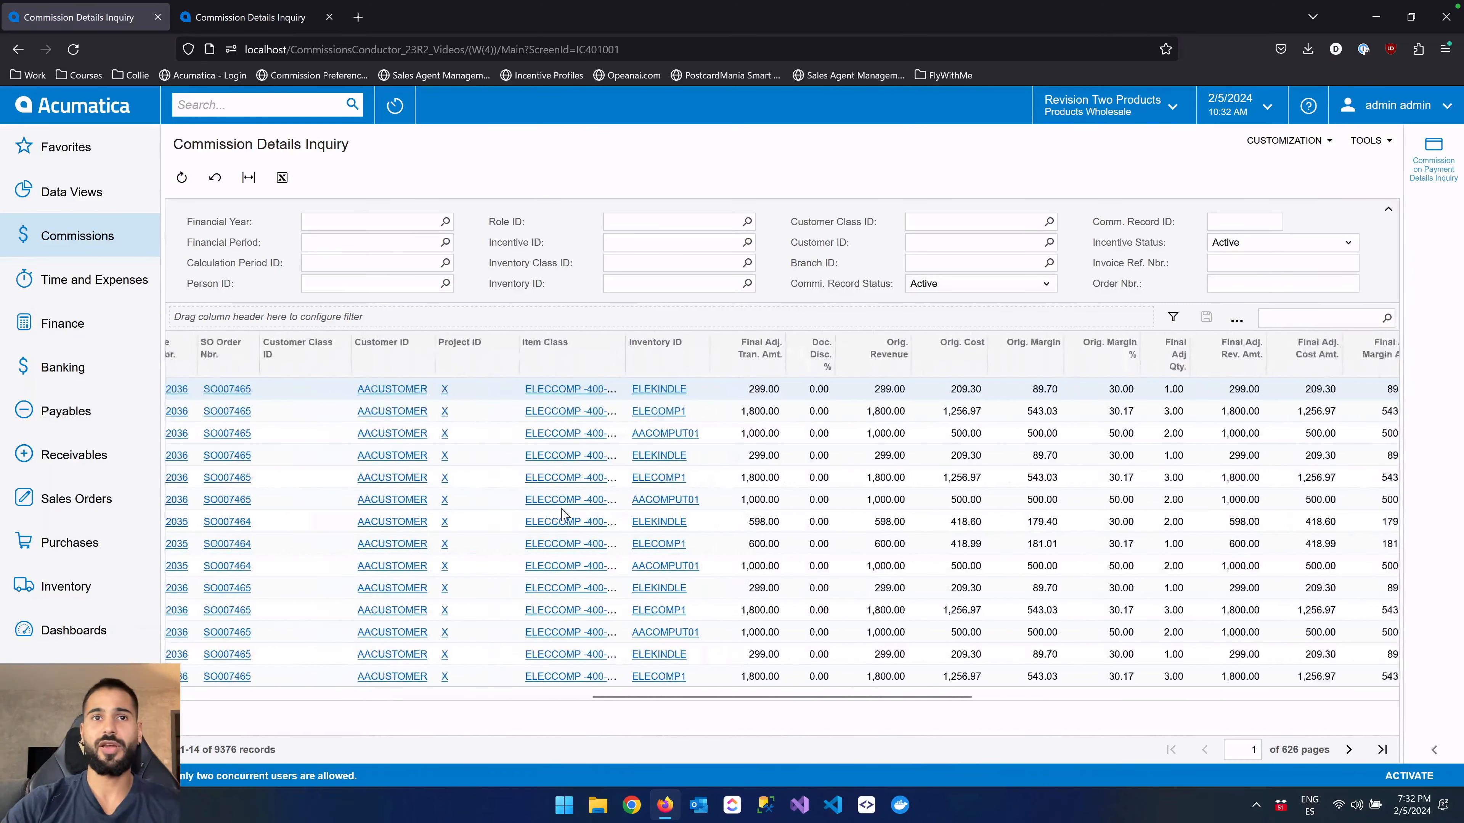
# Filter the commission records to a Tran. Date that is less than or equal to 6/30/2022.
pyautogui.hscroll(-8, 562, 513)
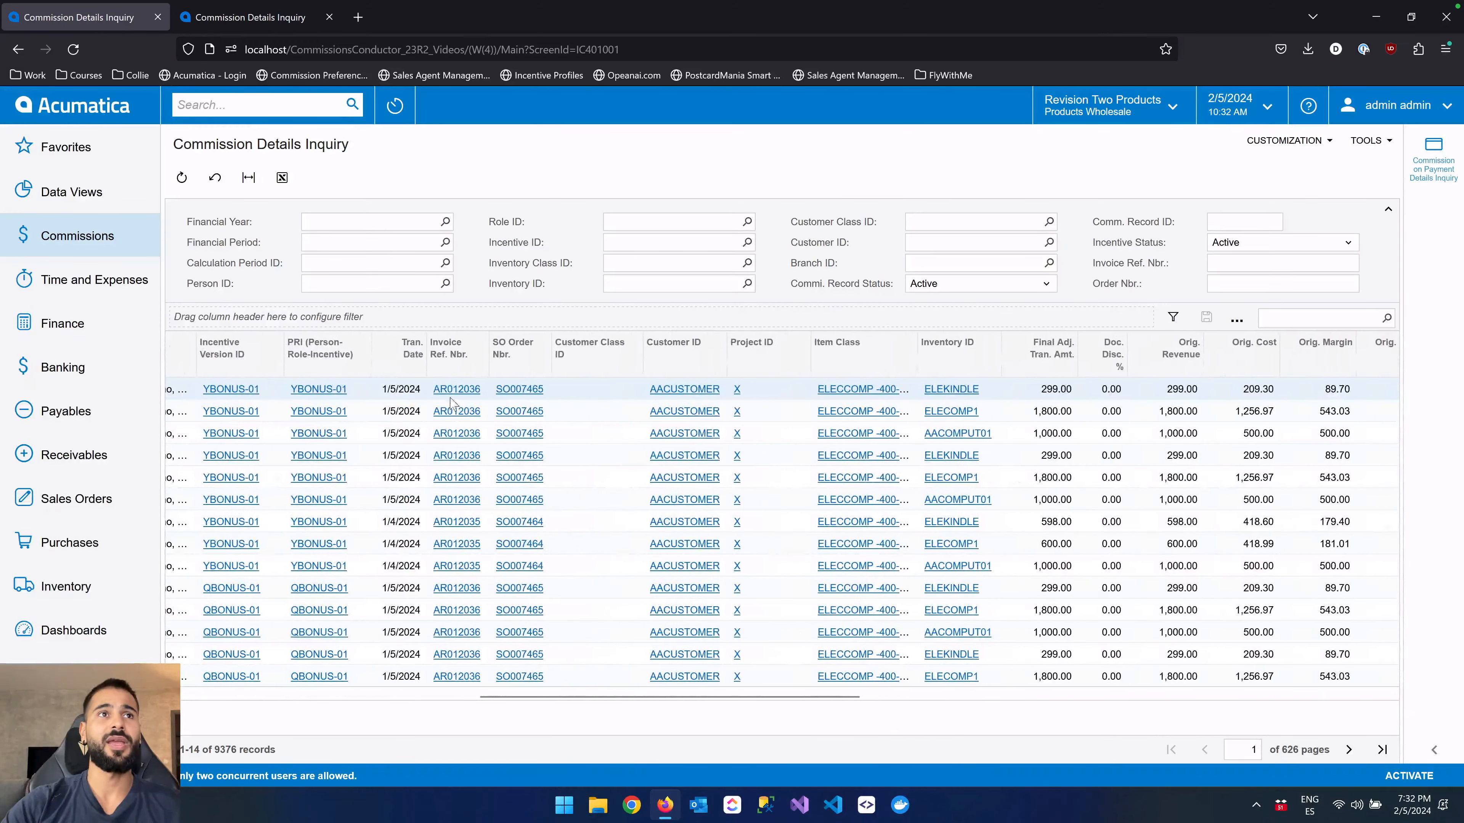
pyautogui.click(407, 359)
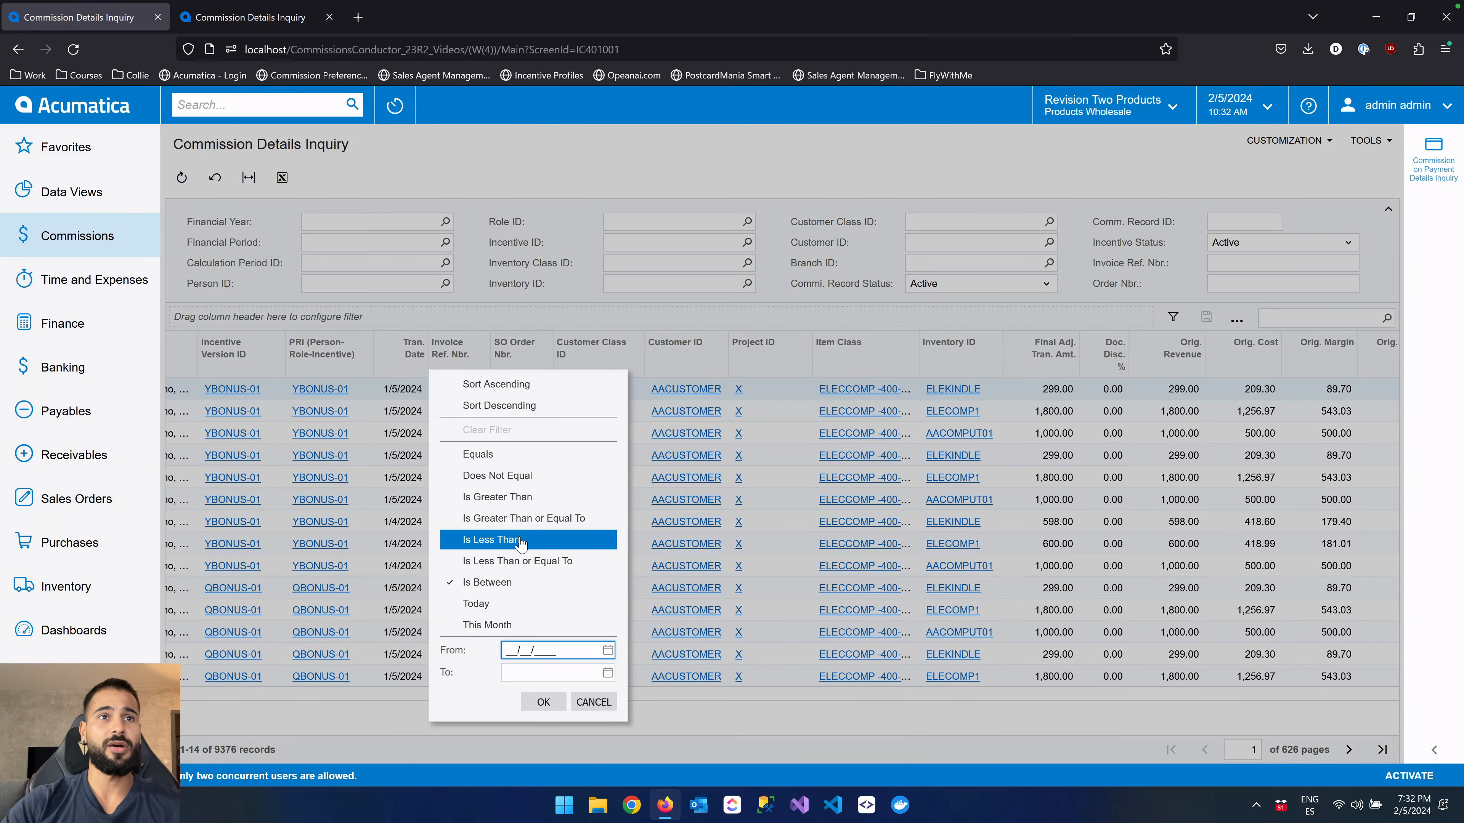
pyautogui.click(522, 561)
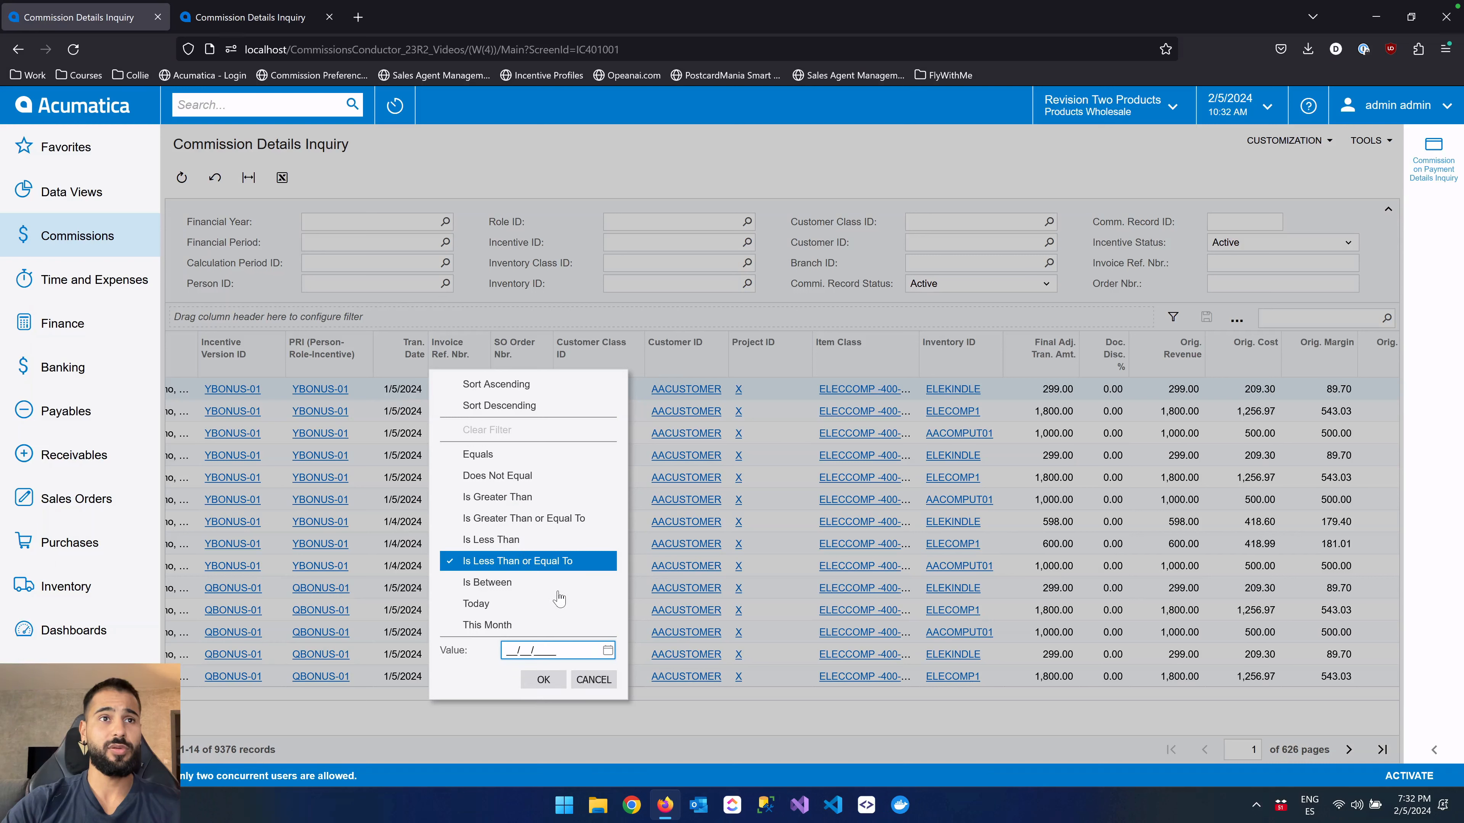
pyautogui.click(608, 651)
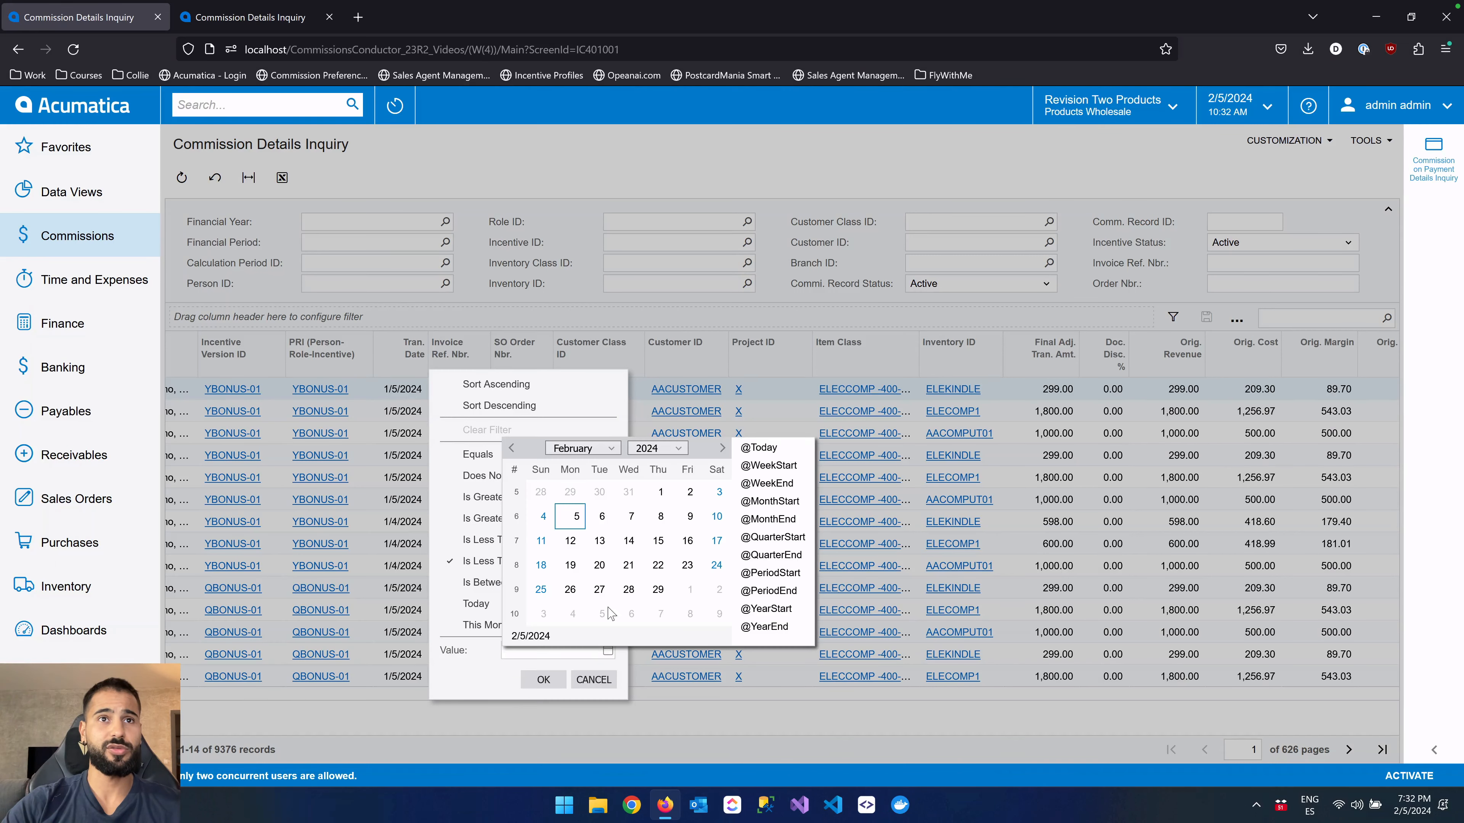
pyautogui.click(585, 449)
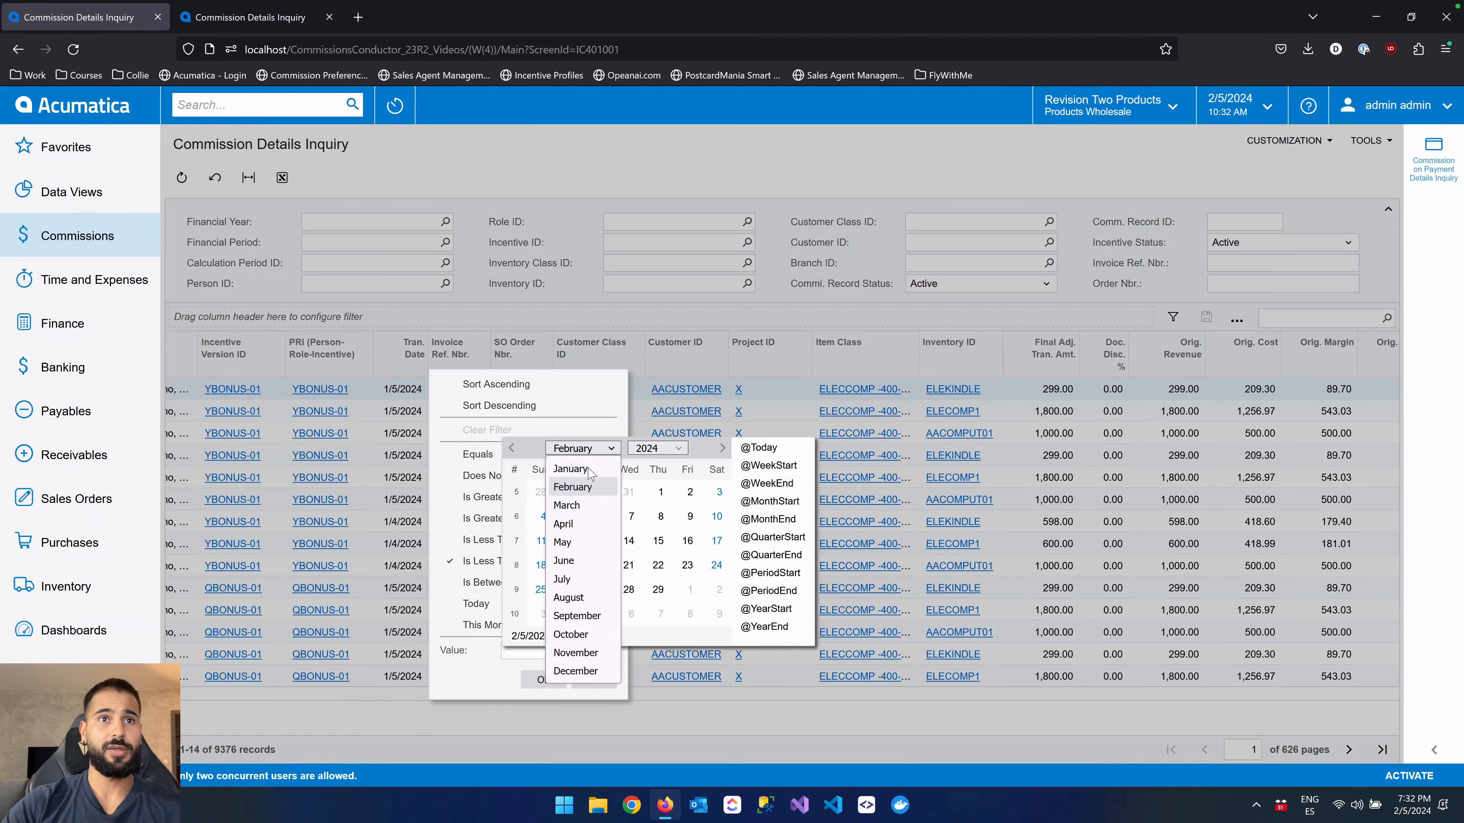
pyautogui.click(587, 562)
pyautogui.click(671, 449)
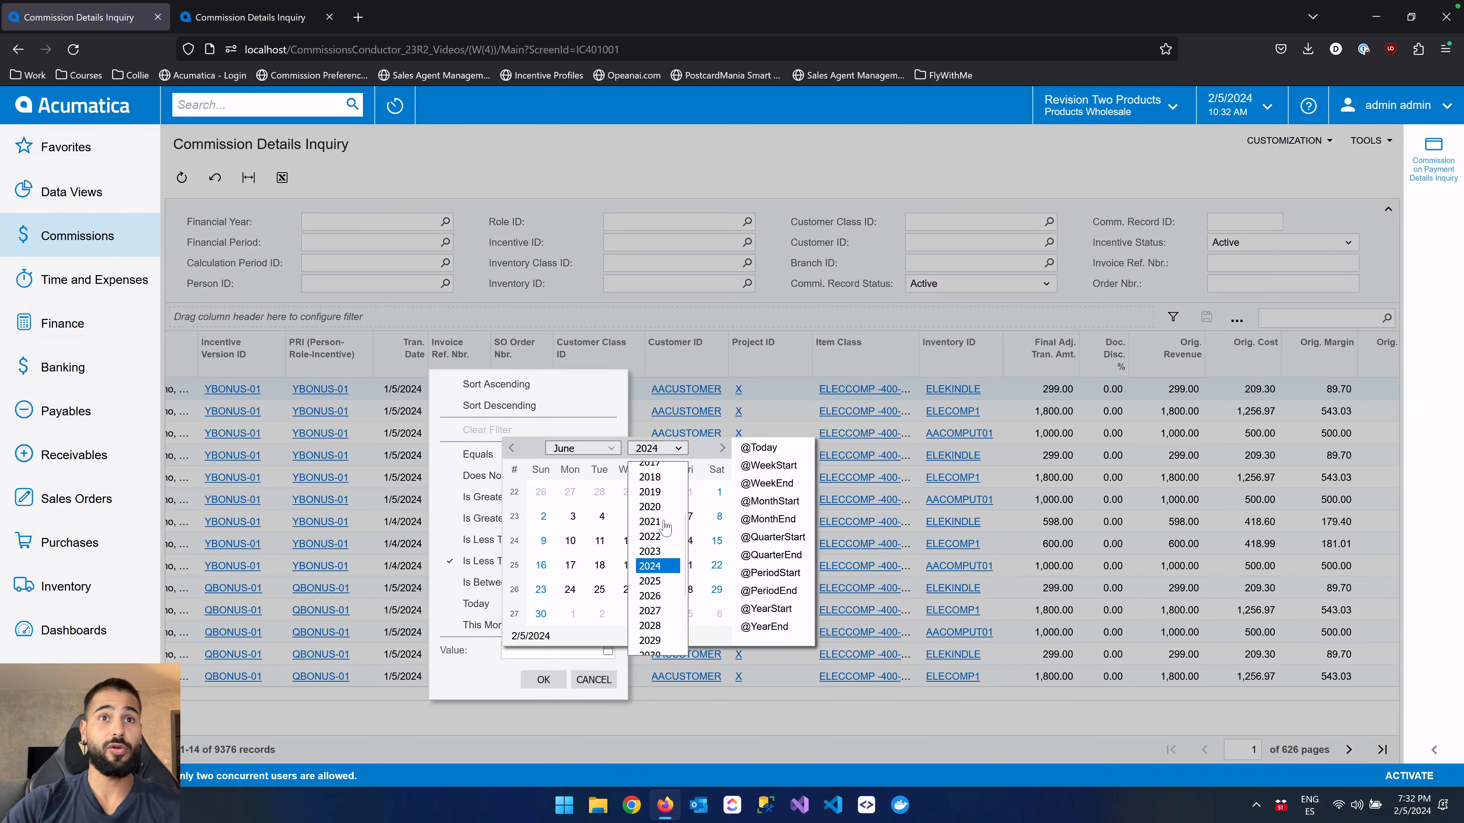
pyautogui.click(653, 538)
pyautogui.click(657, 590)
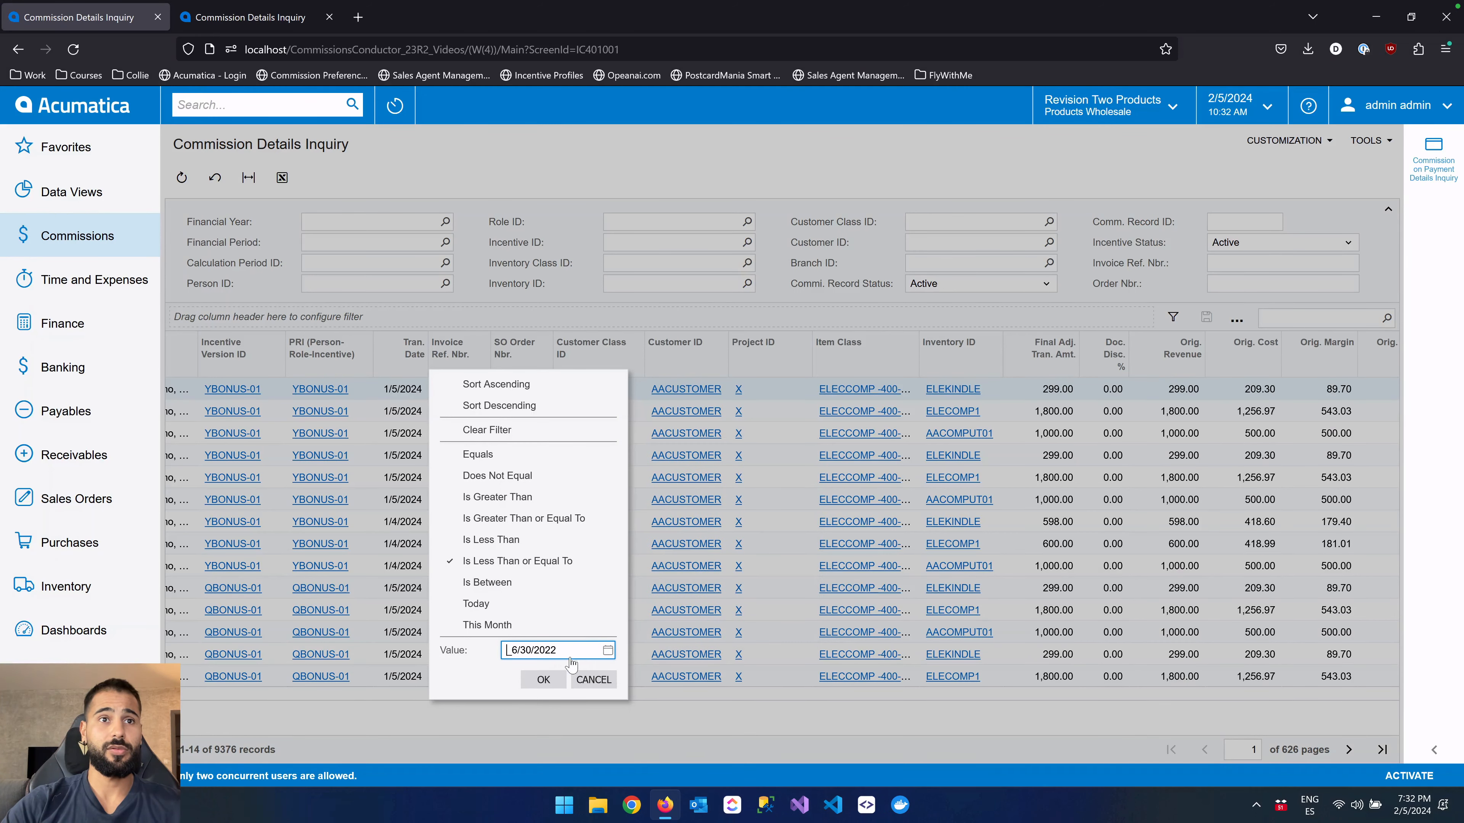
pyautogui.click(544, 679)
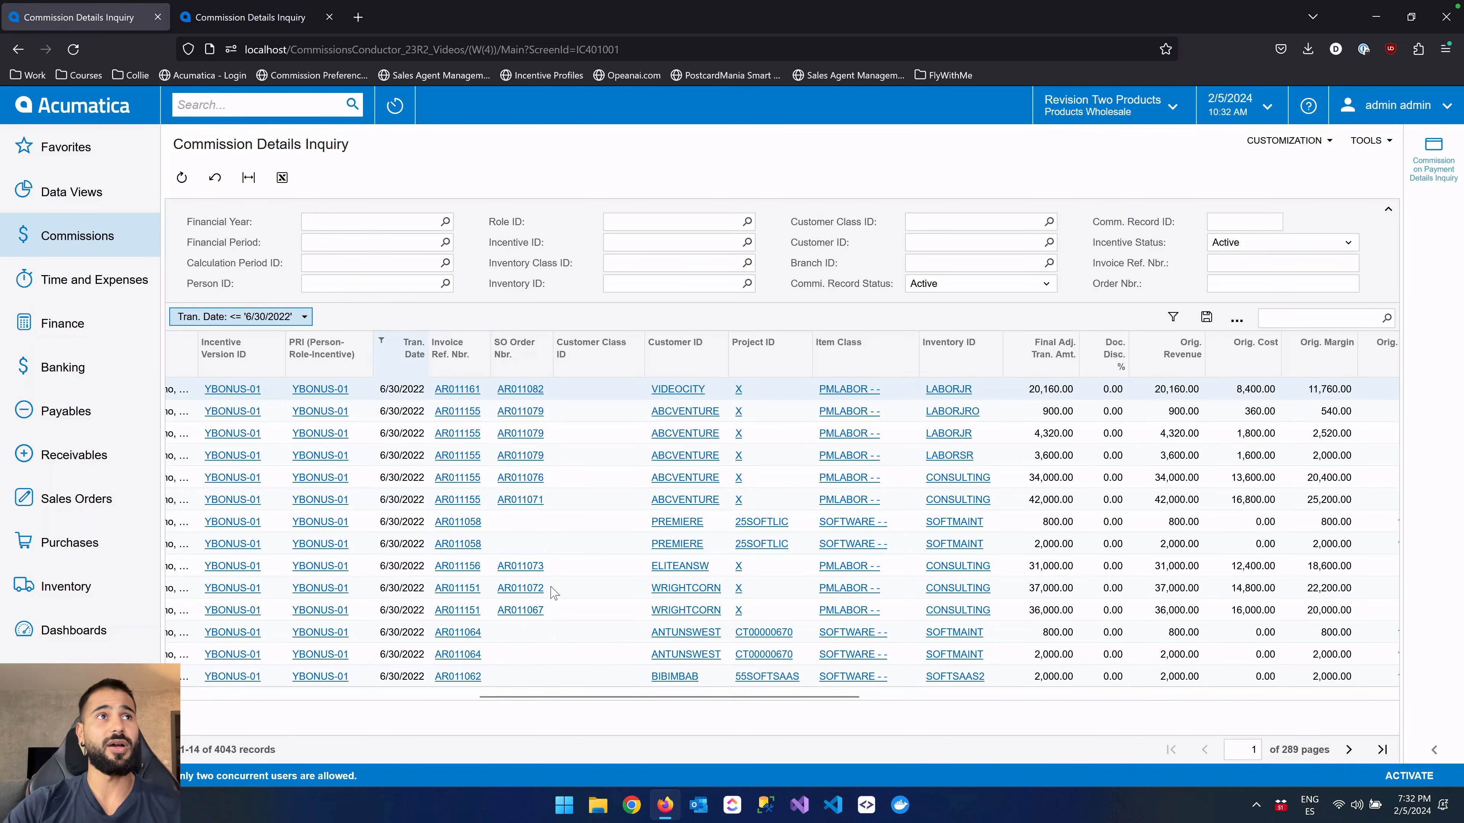
# Examine the effective date and the commission, unlocked, potential, effective and accrued amounts of the date-filtered records.
pyautogui.hscroll(10, 553, 593)
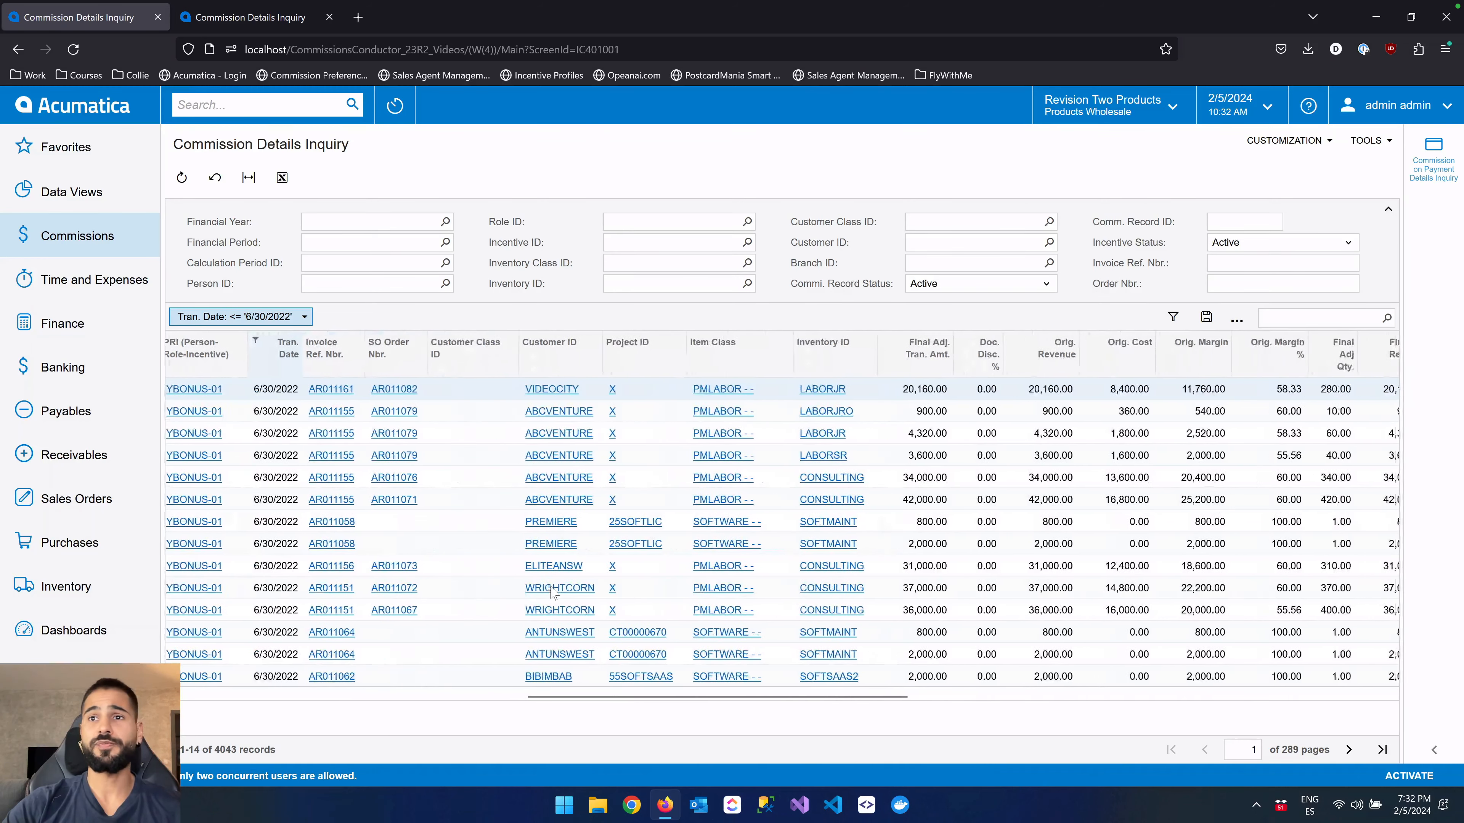
pyautogui.hscroll(10, 552, 592)
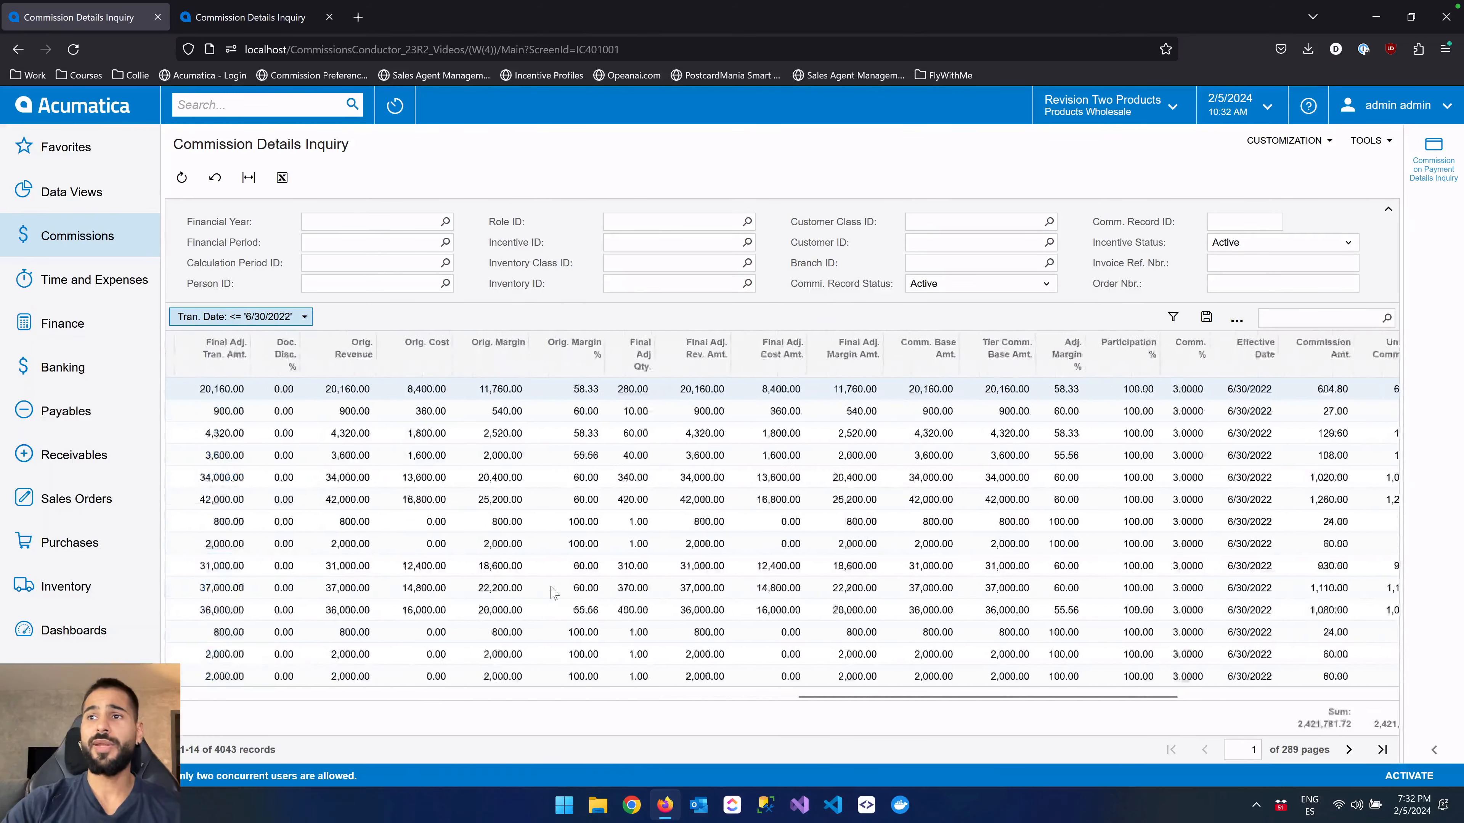
pyautogui.hscroll(5, 552, 593)
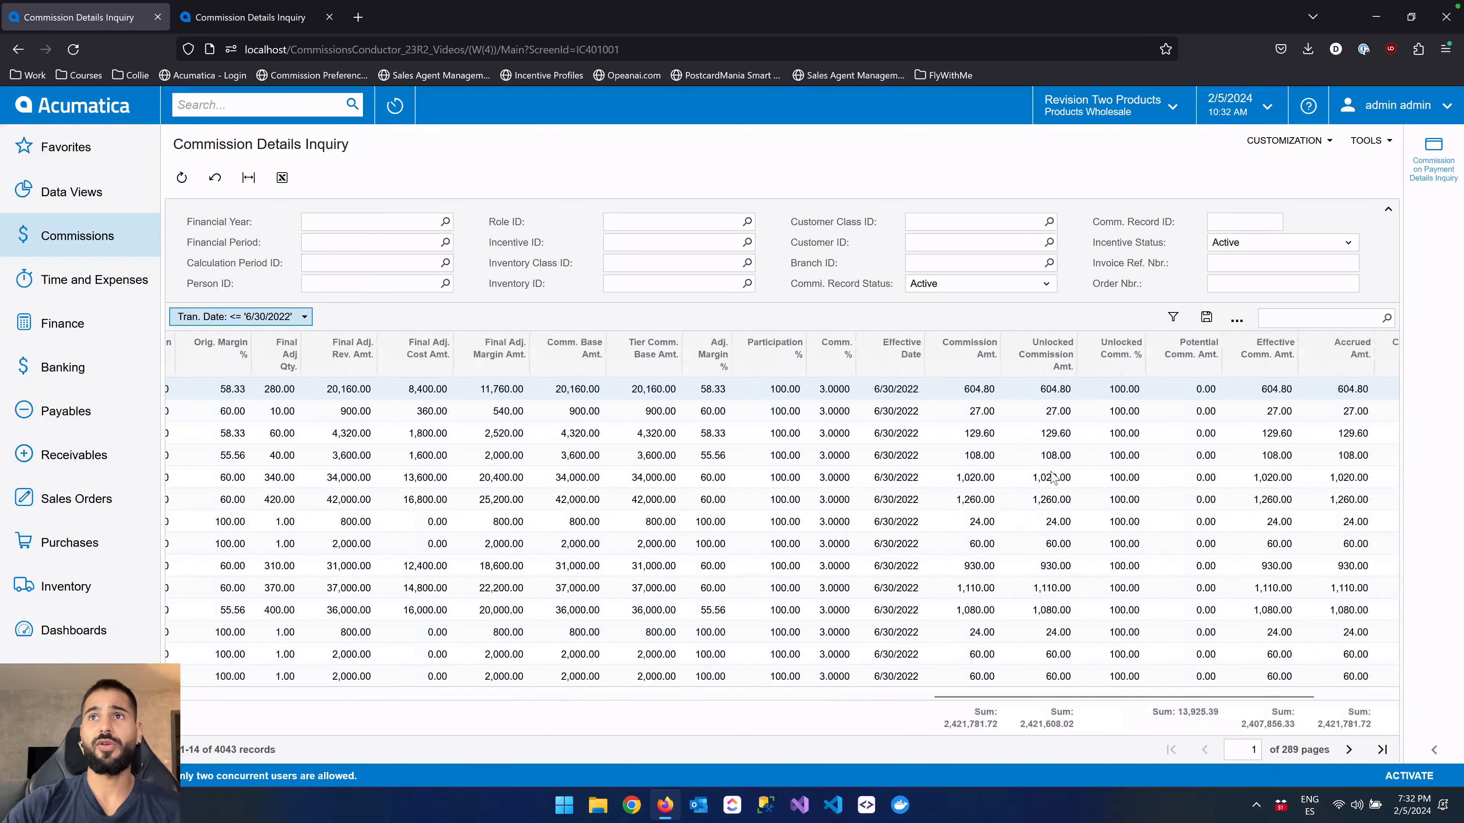
pyautogui.hscroll(2, 1024, 503)
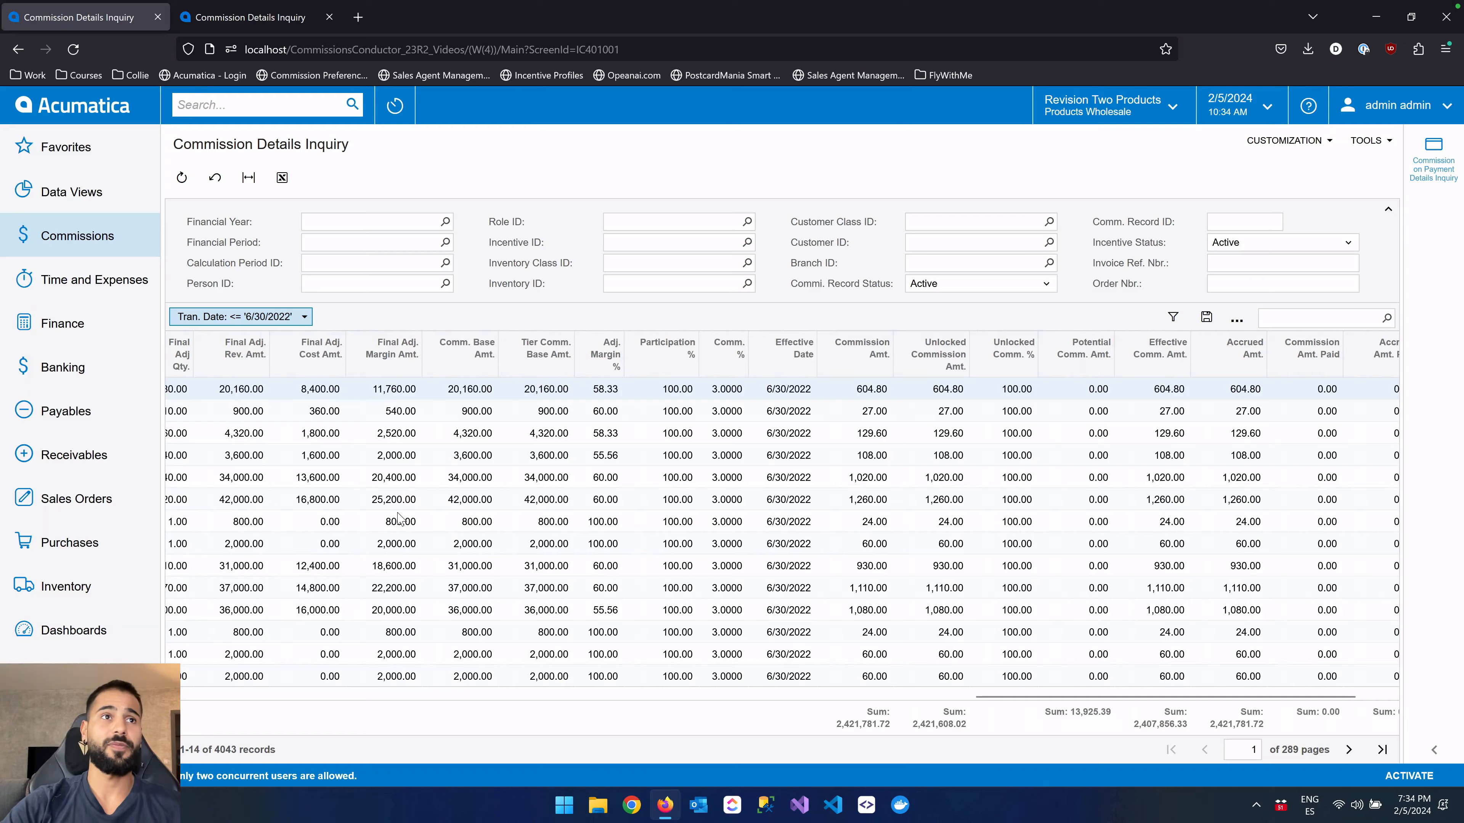
# Filter the Earnings Upon column to show only Sales Fully Paid (Accrual On Invoices).
pyautogui.hscroll(-3, 401, 519)
pyautogui.hscroll(-5, 401, 519)
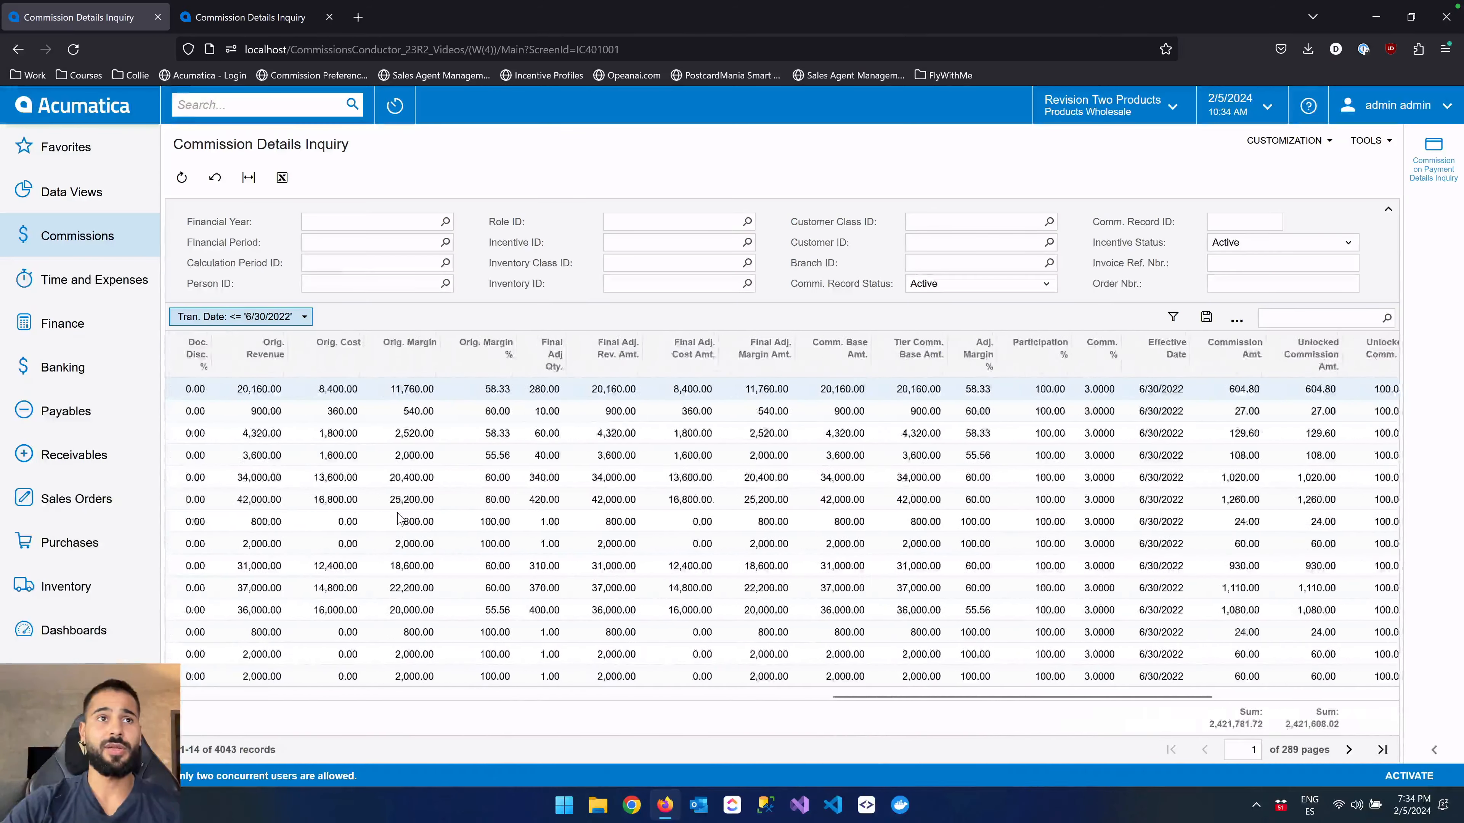
pyautogui.hscroll(-5, 400, 519)
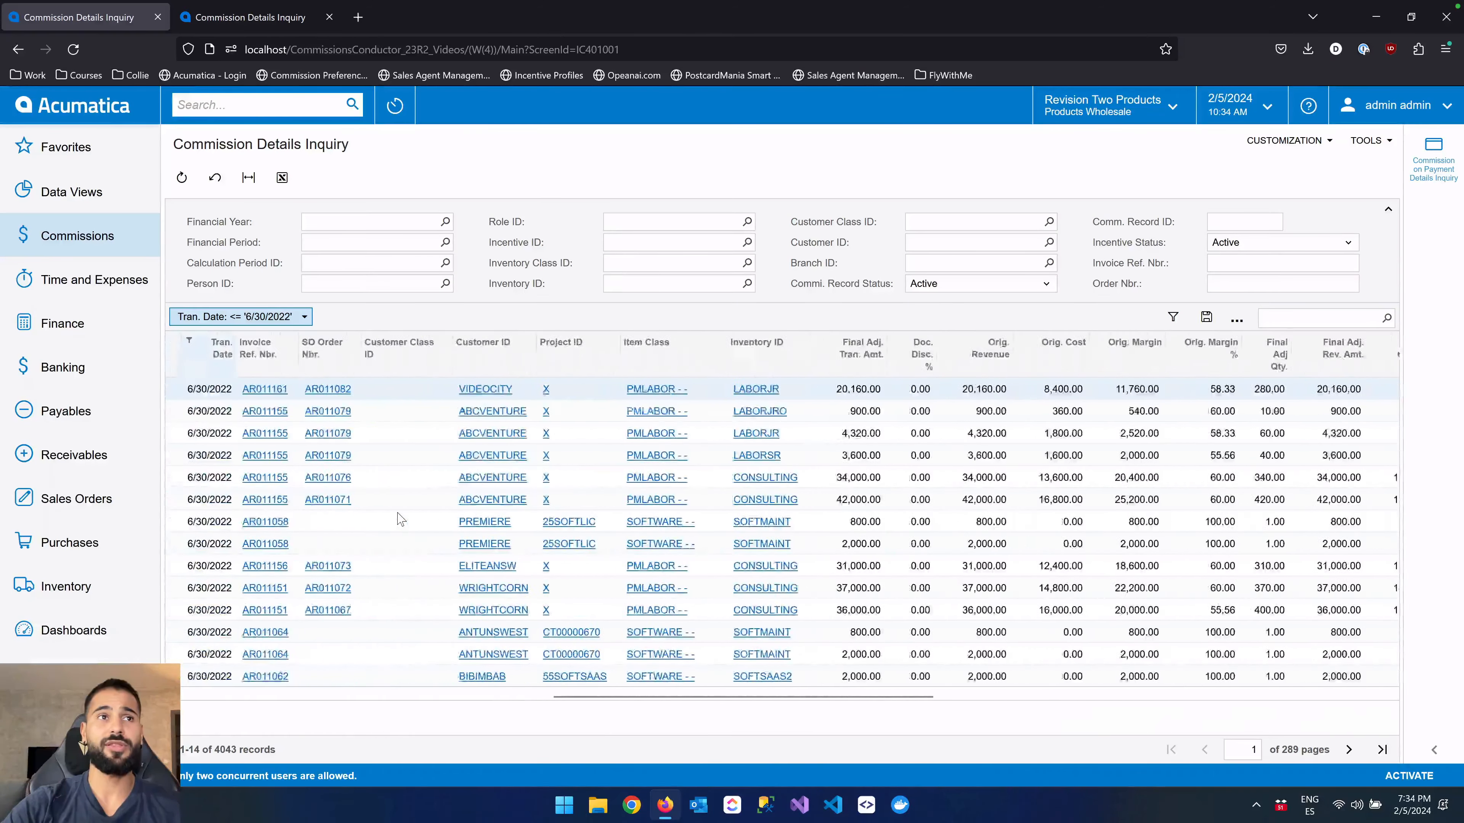
pyautogui.hscroll(-5, 401, 519)
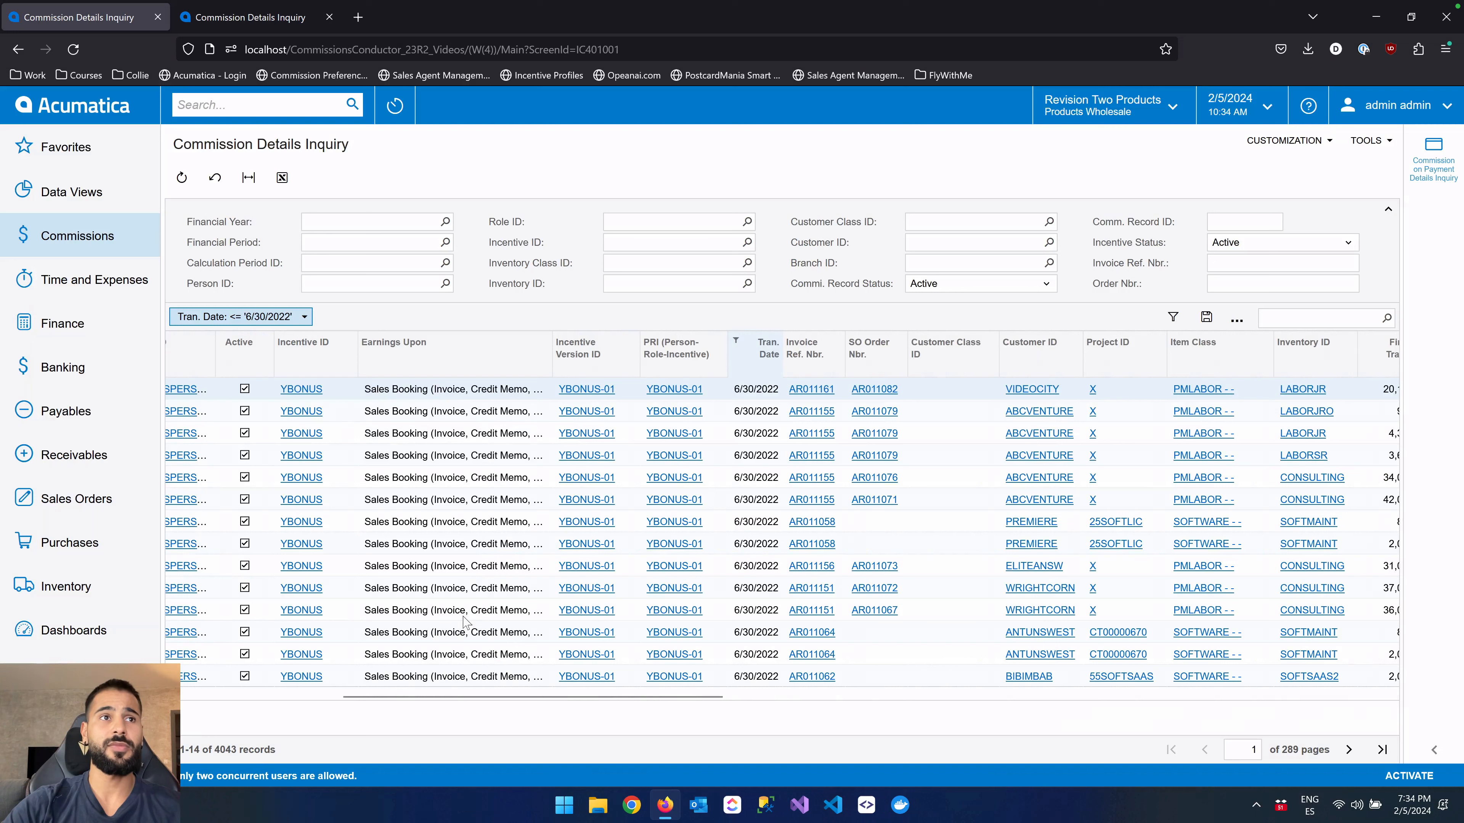
pyautogui.click(459, 361)
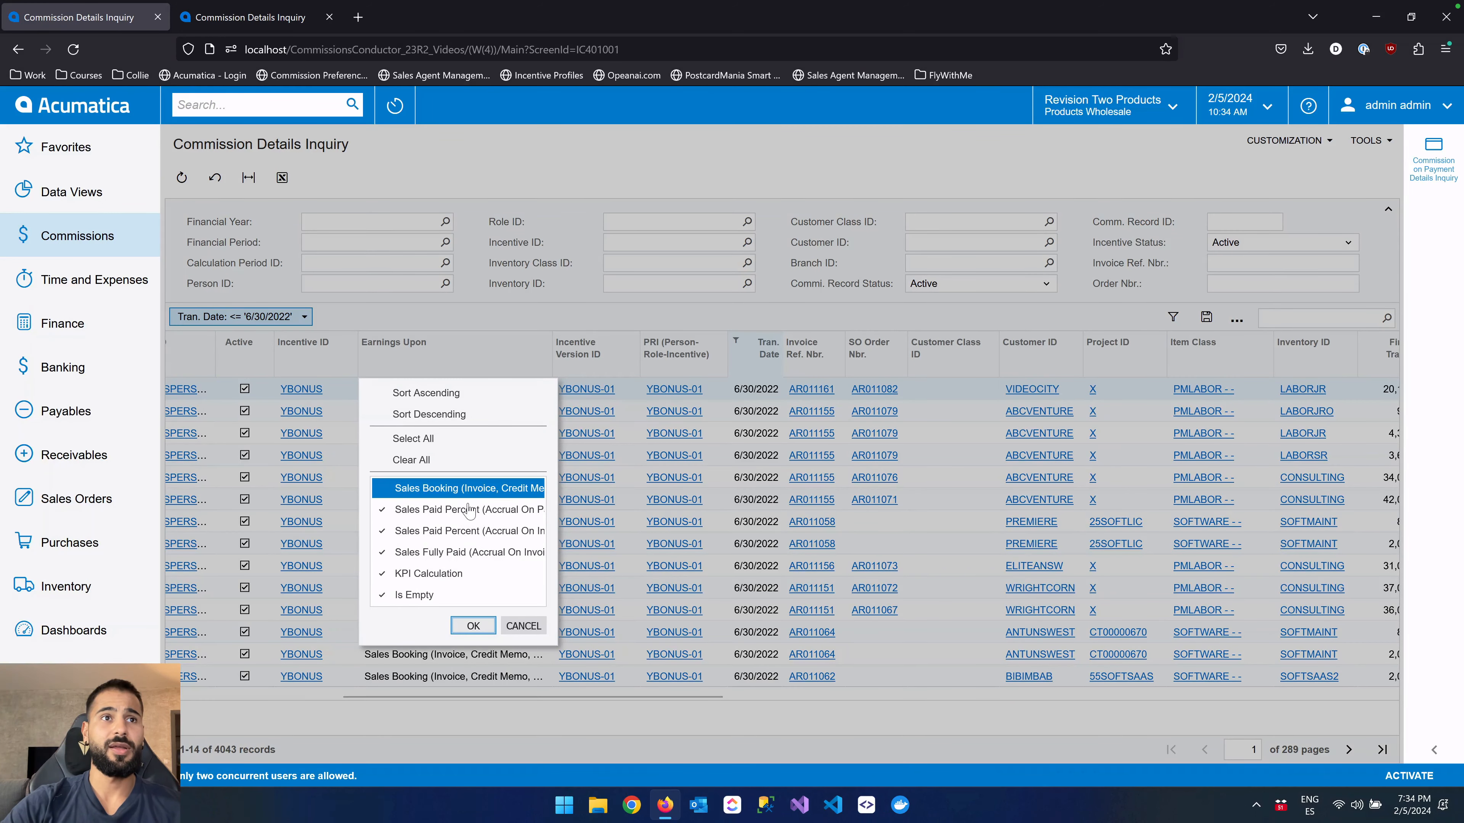
pyautogui.click(464, 488)
pyautogui.click(463, 532)
pyautogui.click(457, 511)
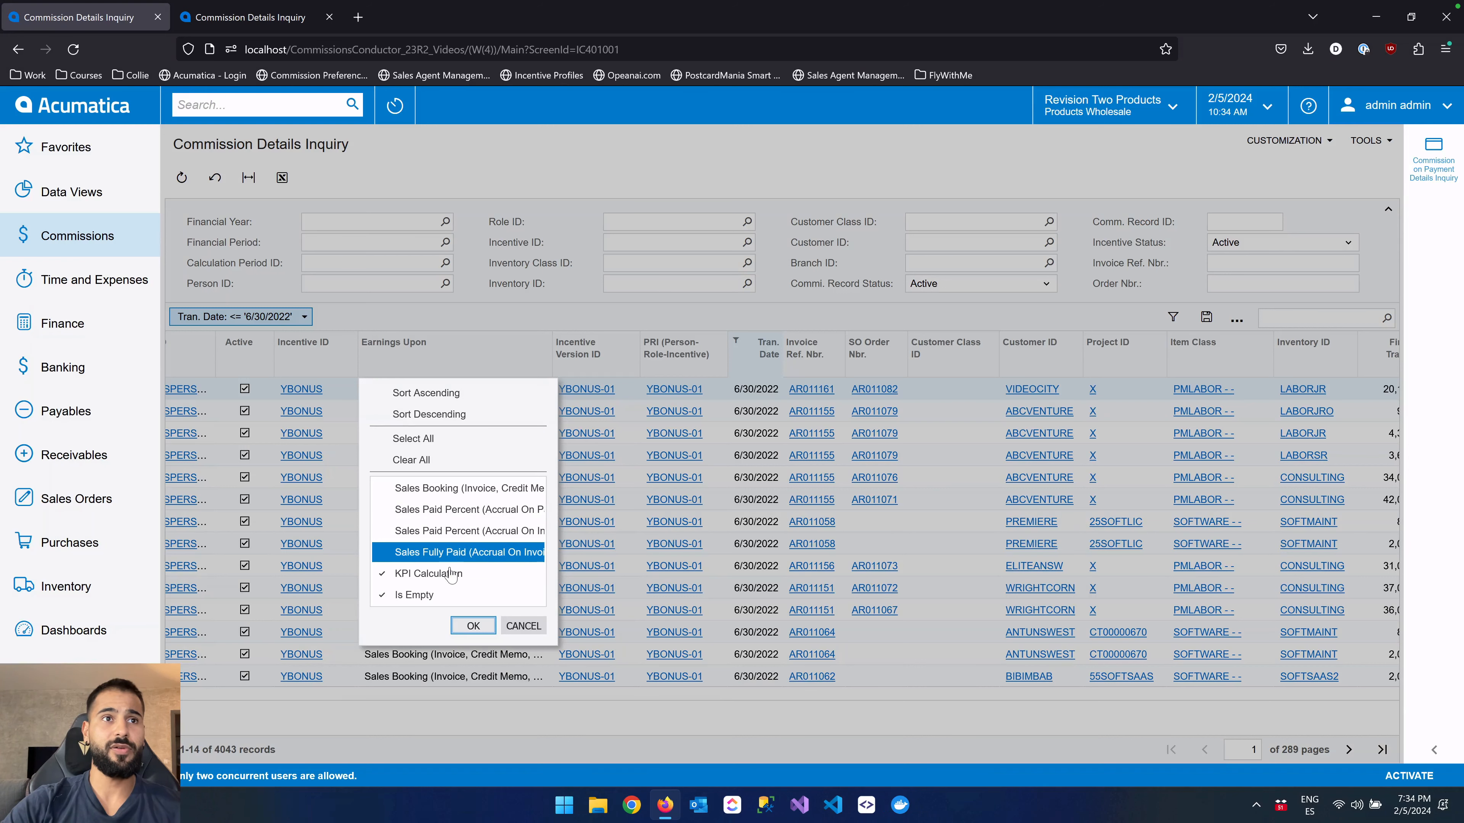
pyautogui.click(451, 573)
pyautogui.click(438, 595)
pyautogui.click(455, 552)
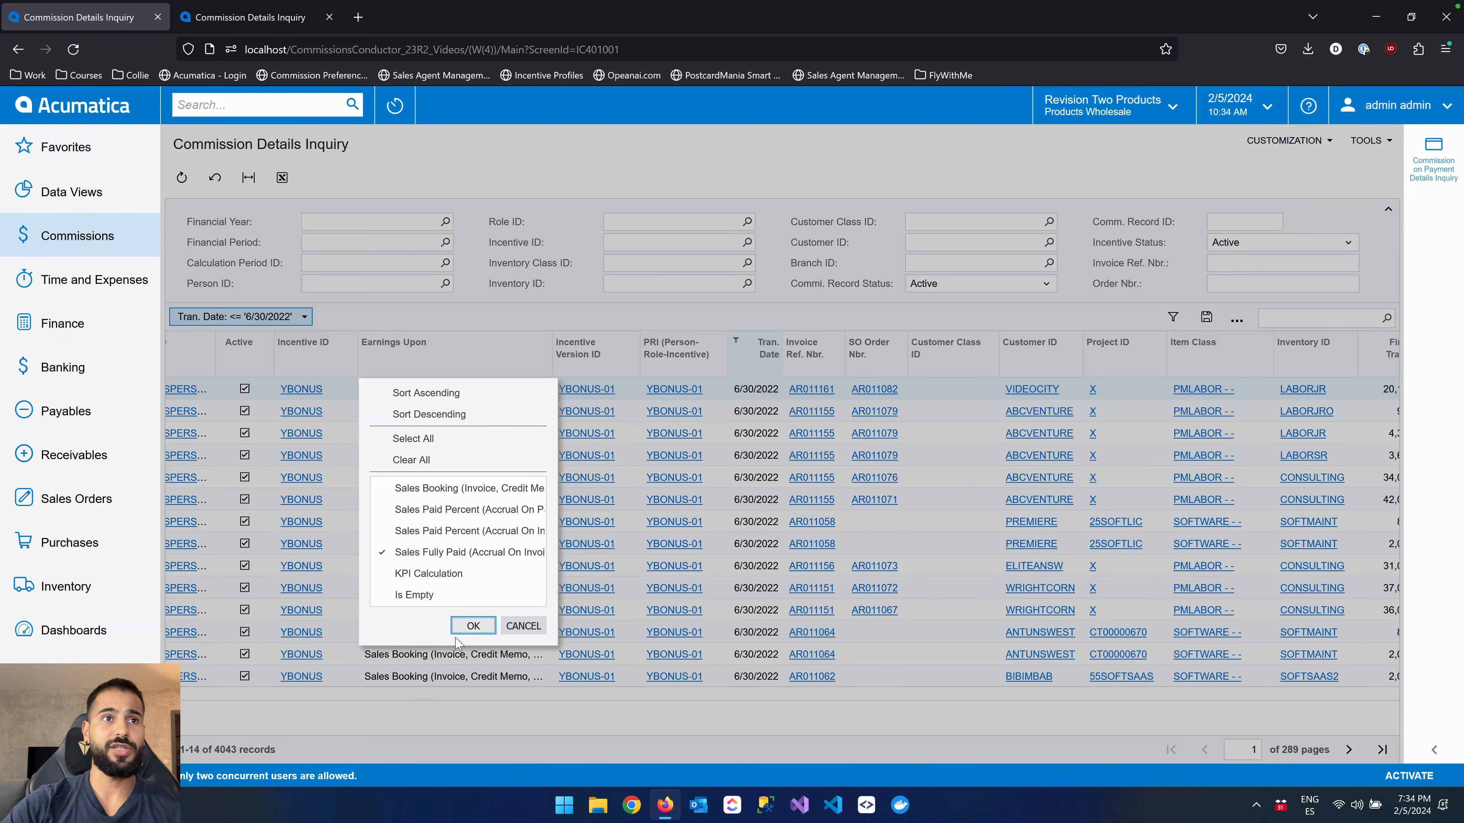
pyautogui.click(470, 627)
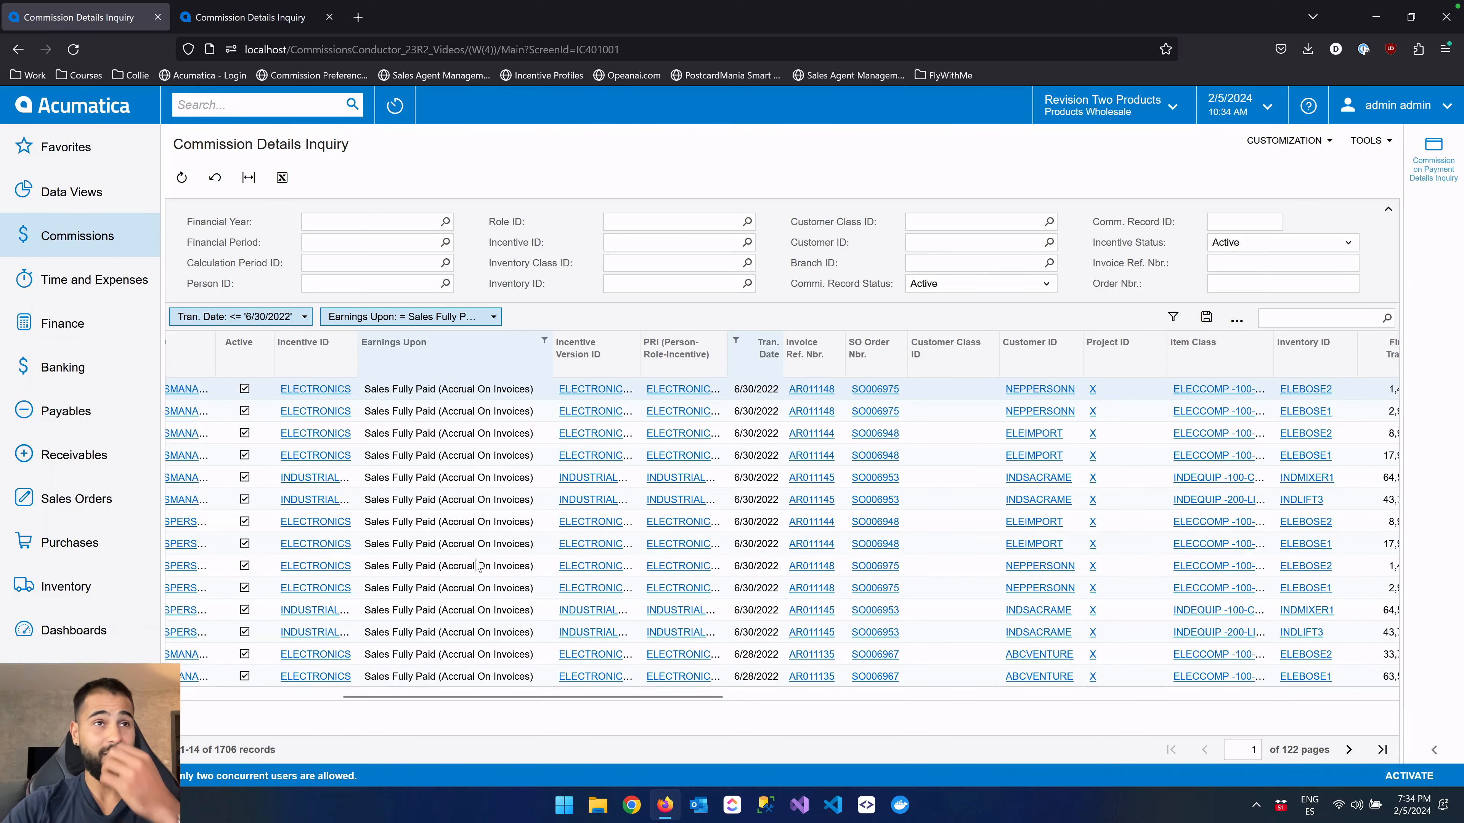
# Sort the filtered commission records by Potential Comm. Amt. in descending order and check their effective dates and amounts.
pyautogui.hscroll(5, 476, 563)
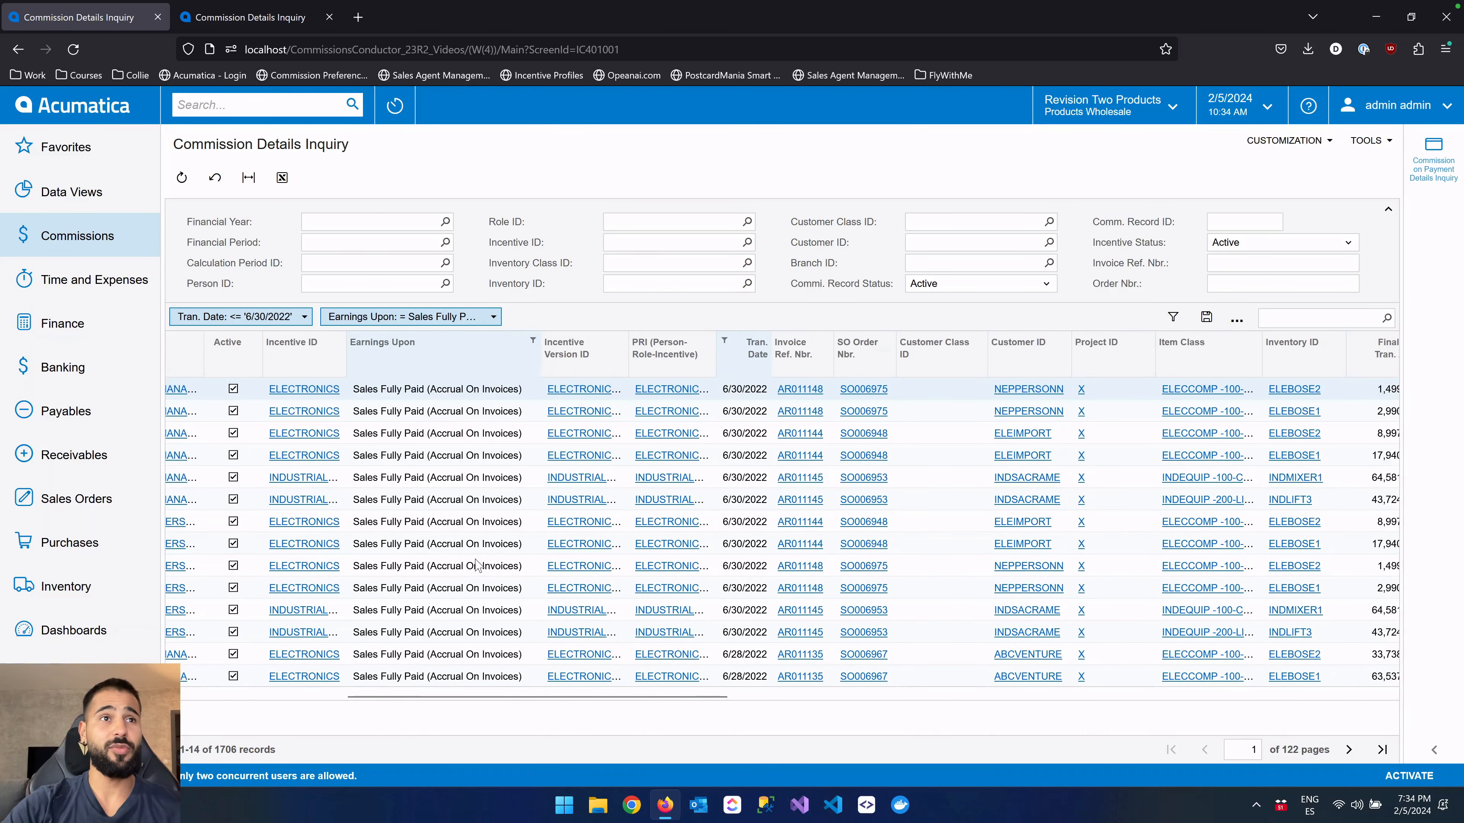
pyautogui.hscroll(12, 476, 564)
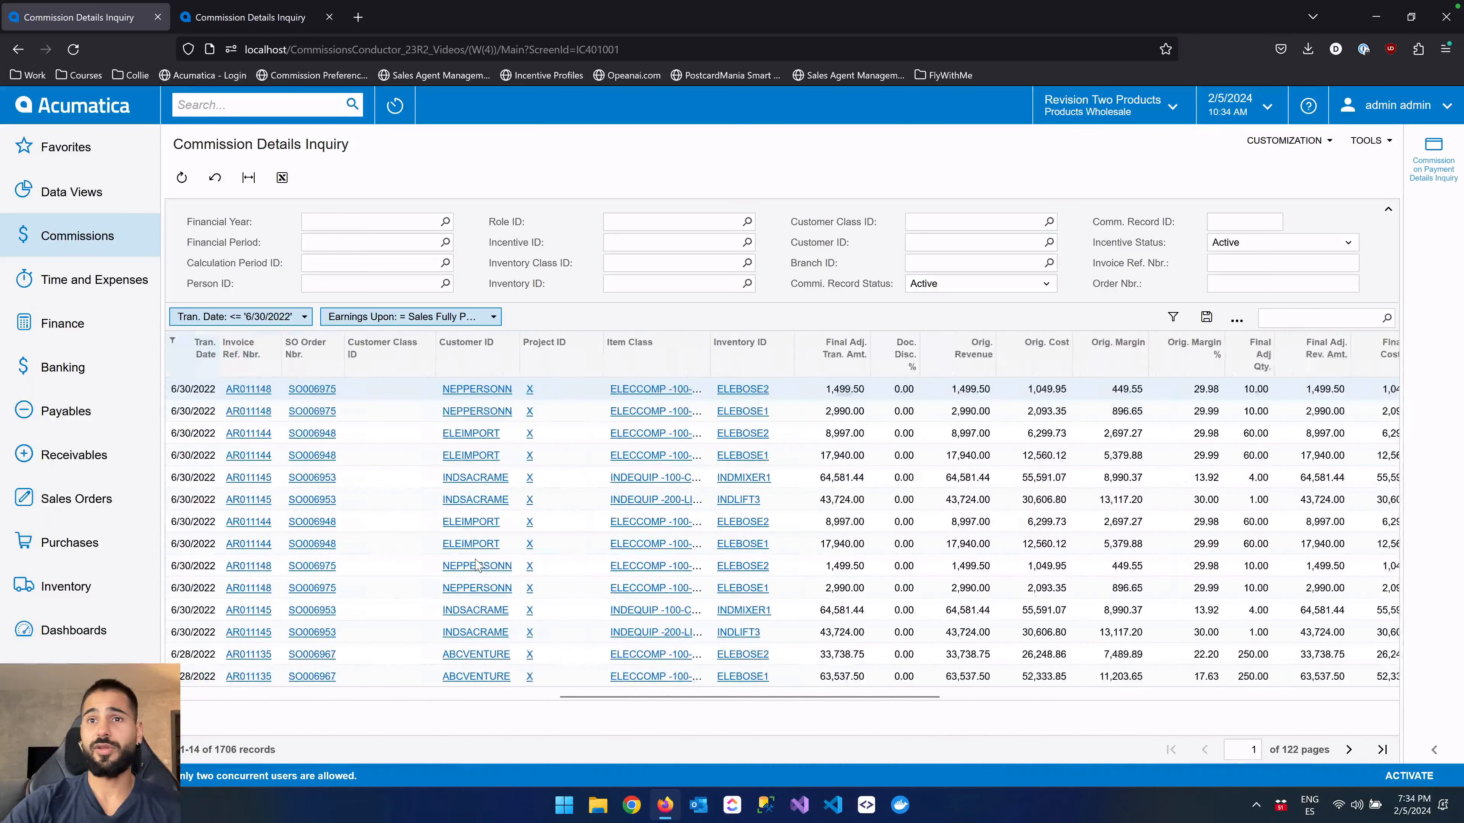
pyautogui.hscroll(8, 476, 565)
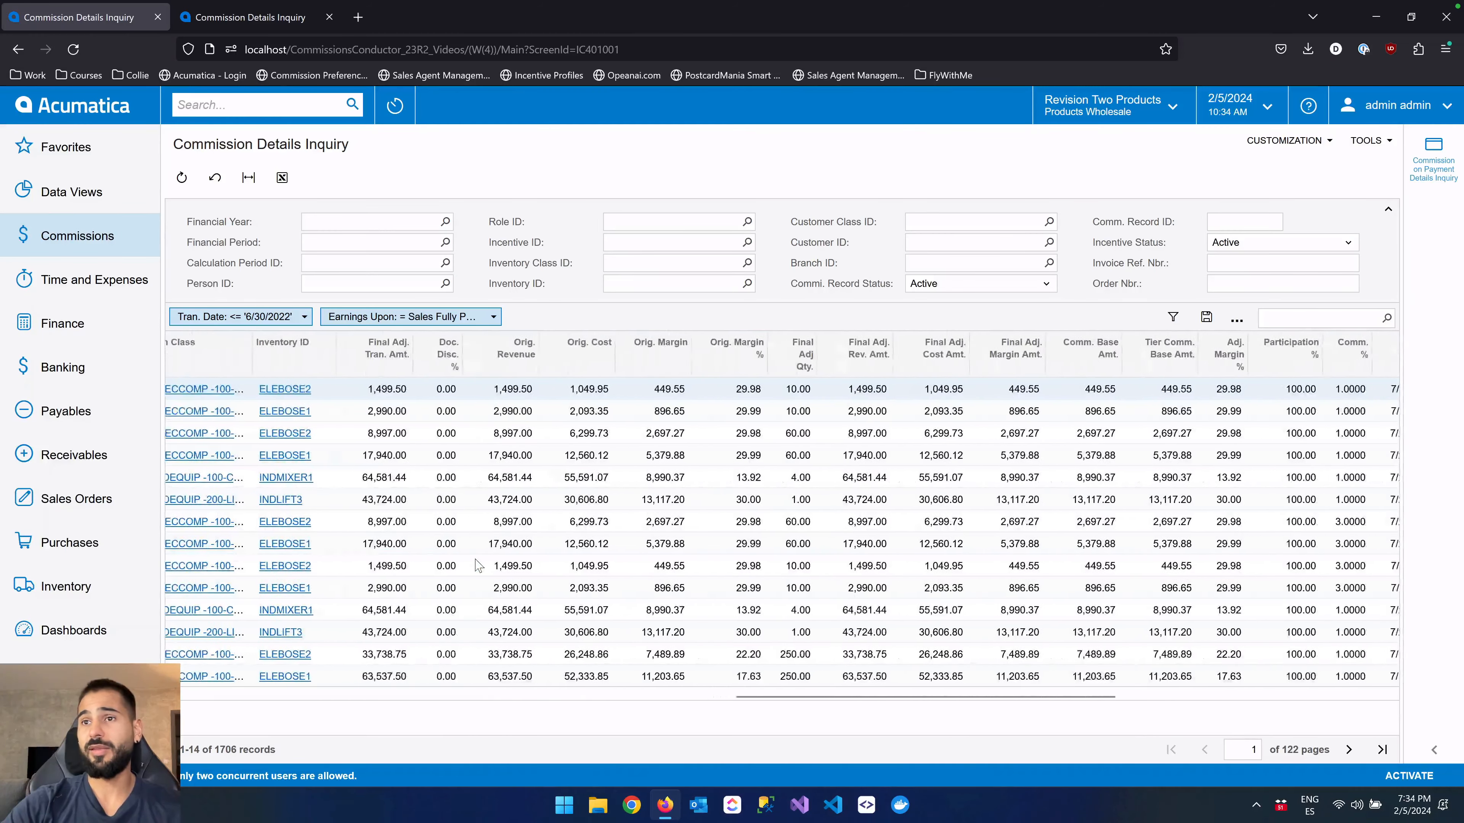
pyautogui.hscroll(3, 476, 564)
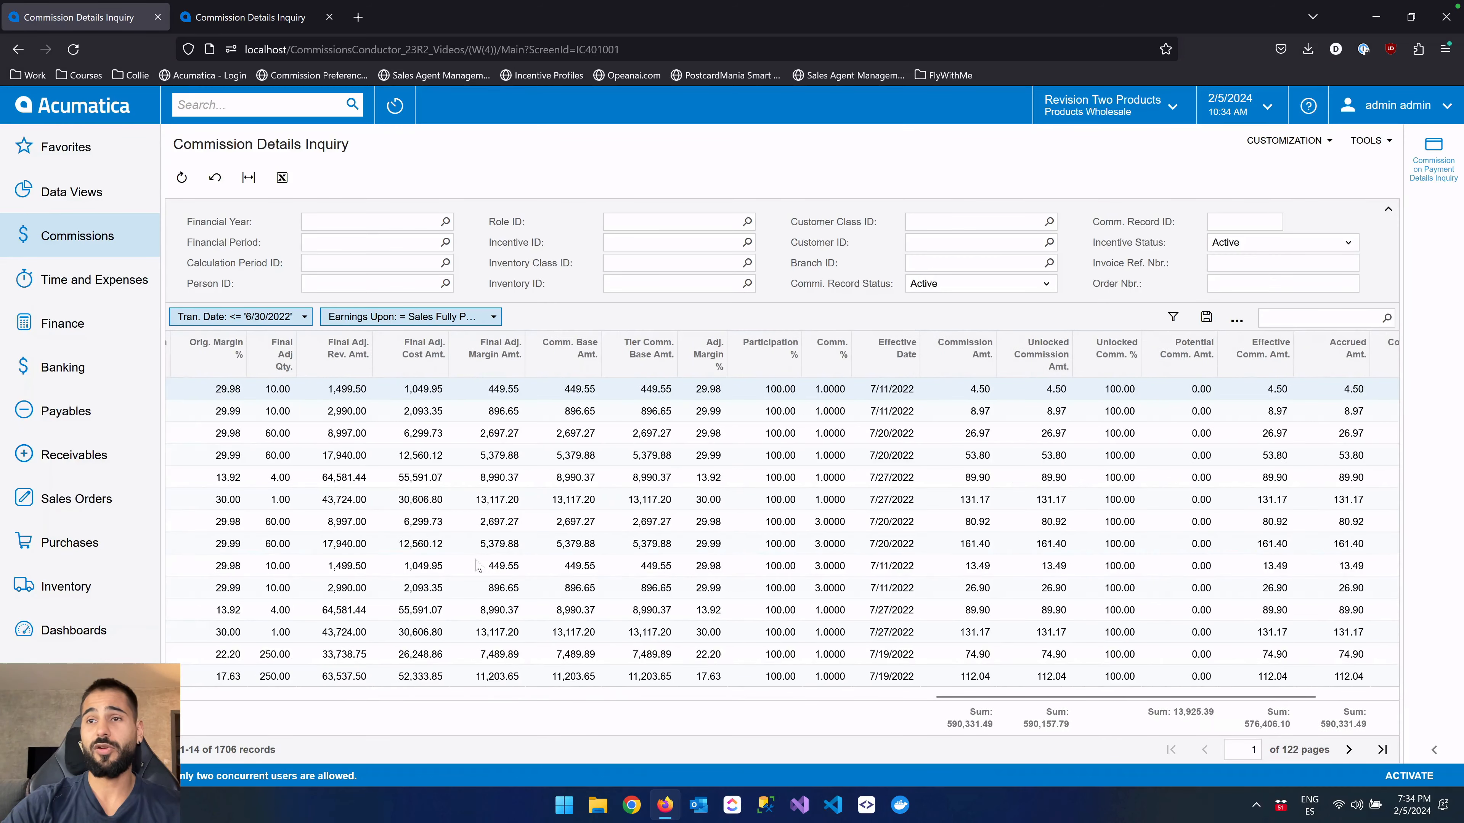
pyautogui.hscroll(3, 476, 565)
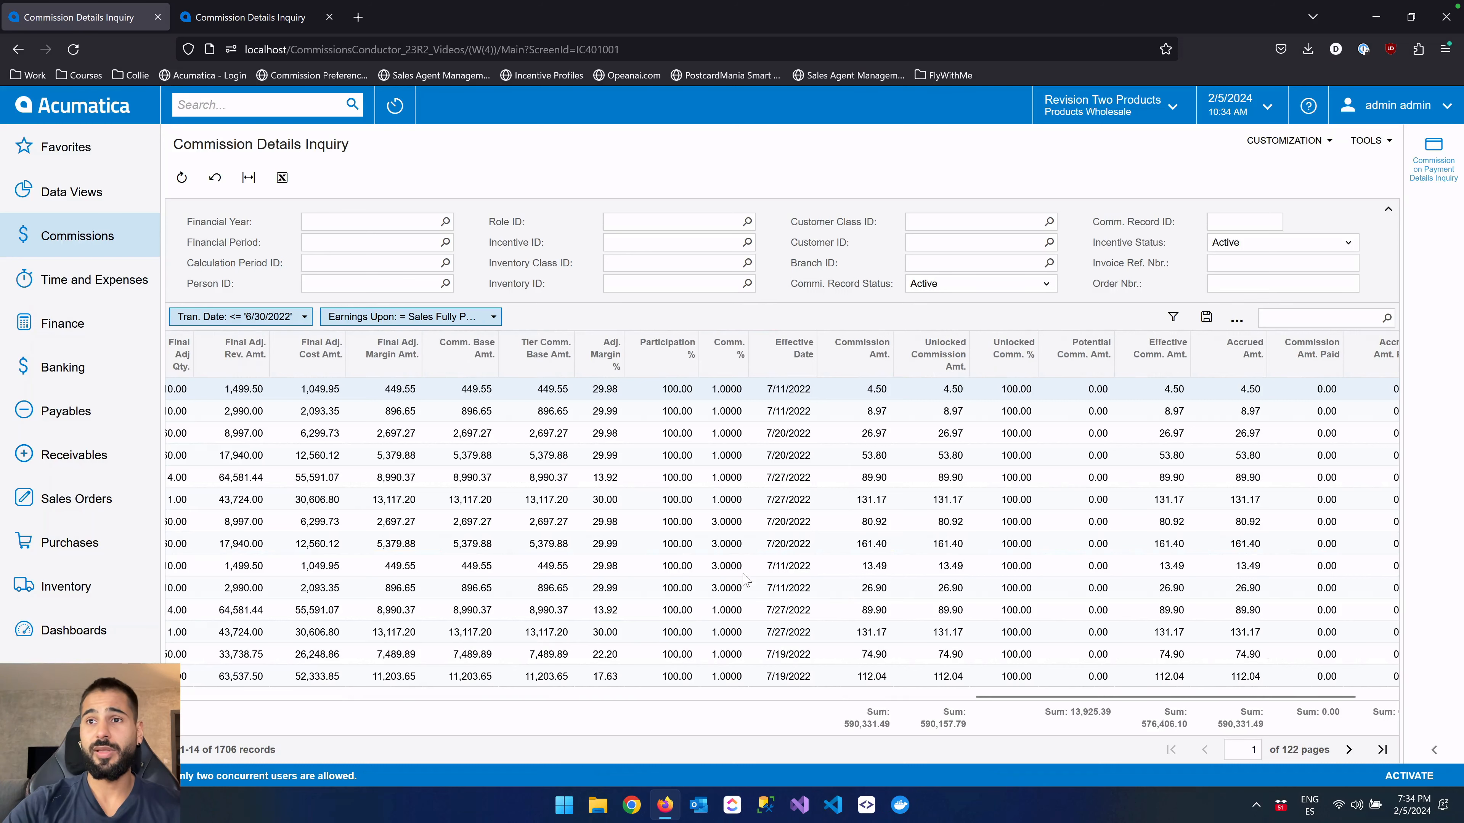
pyautogui.hscroll(2, 915, 606)
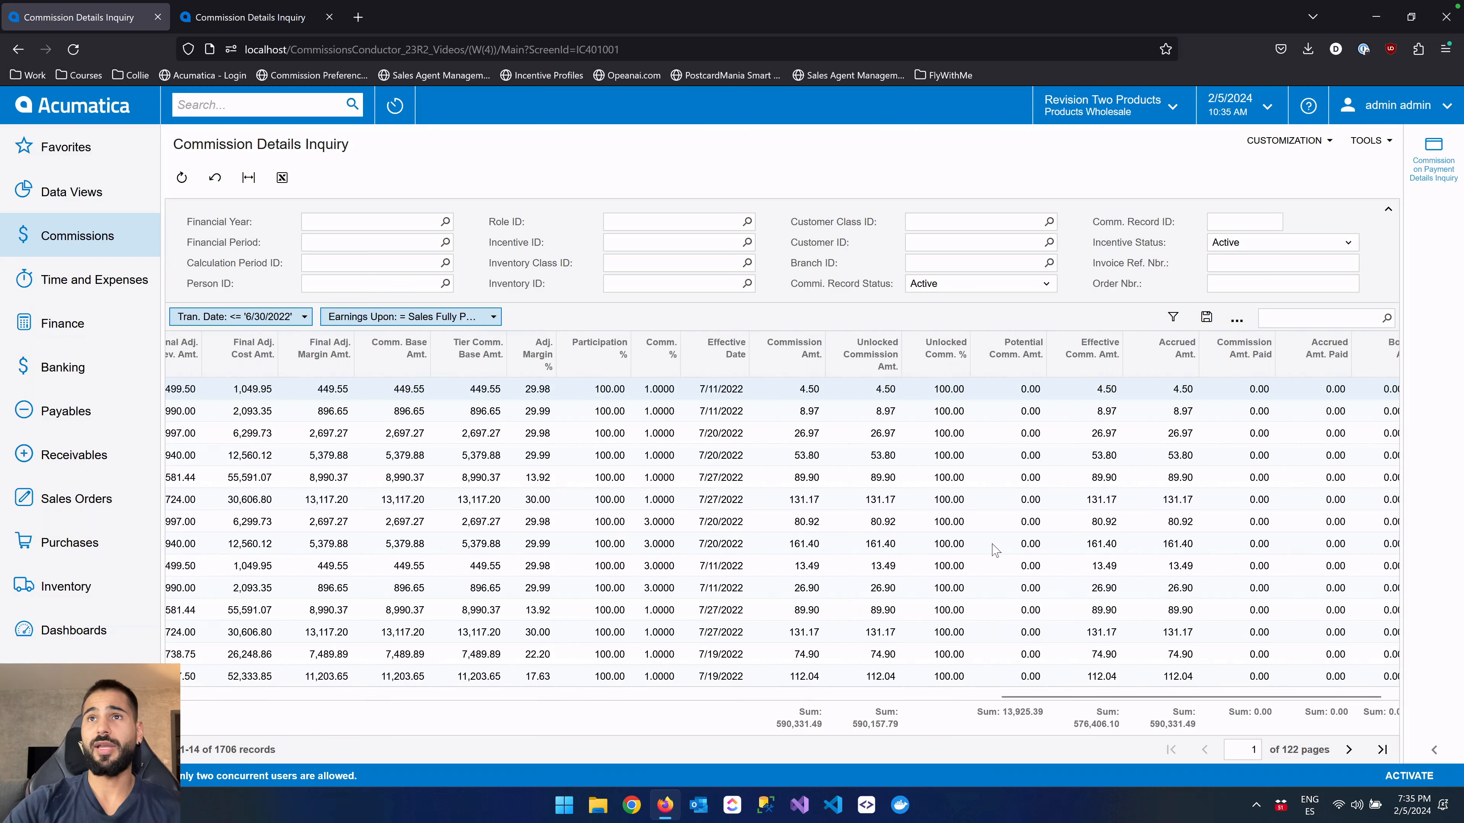
pyautogui.click(1024, 365)
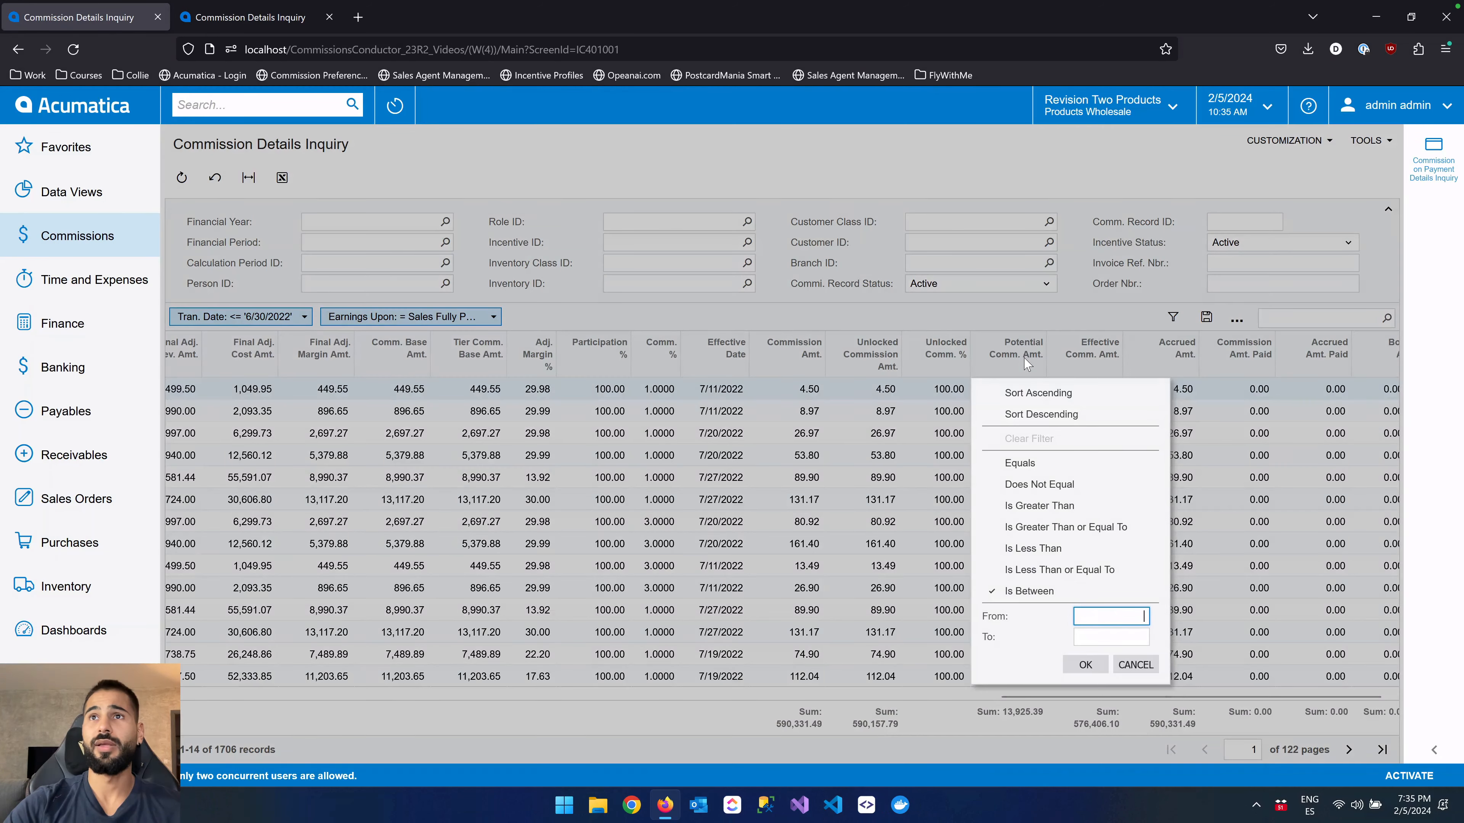
pyautogui.click(1040, 414)
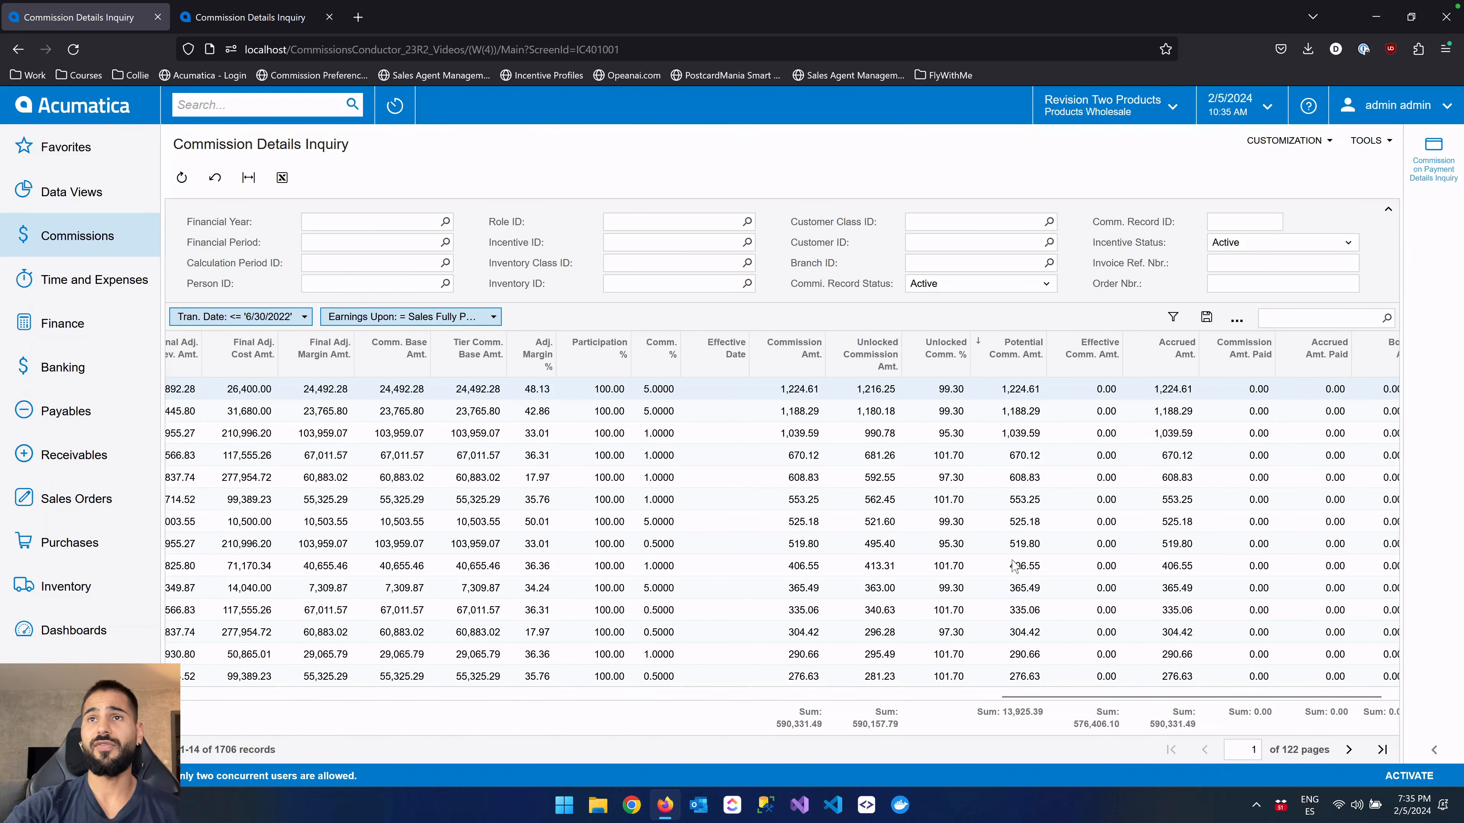
pyautogui.hscroll(-3, 747, 583)
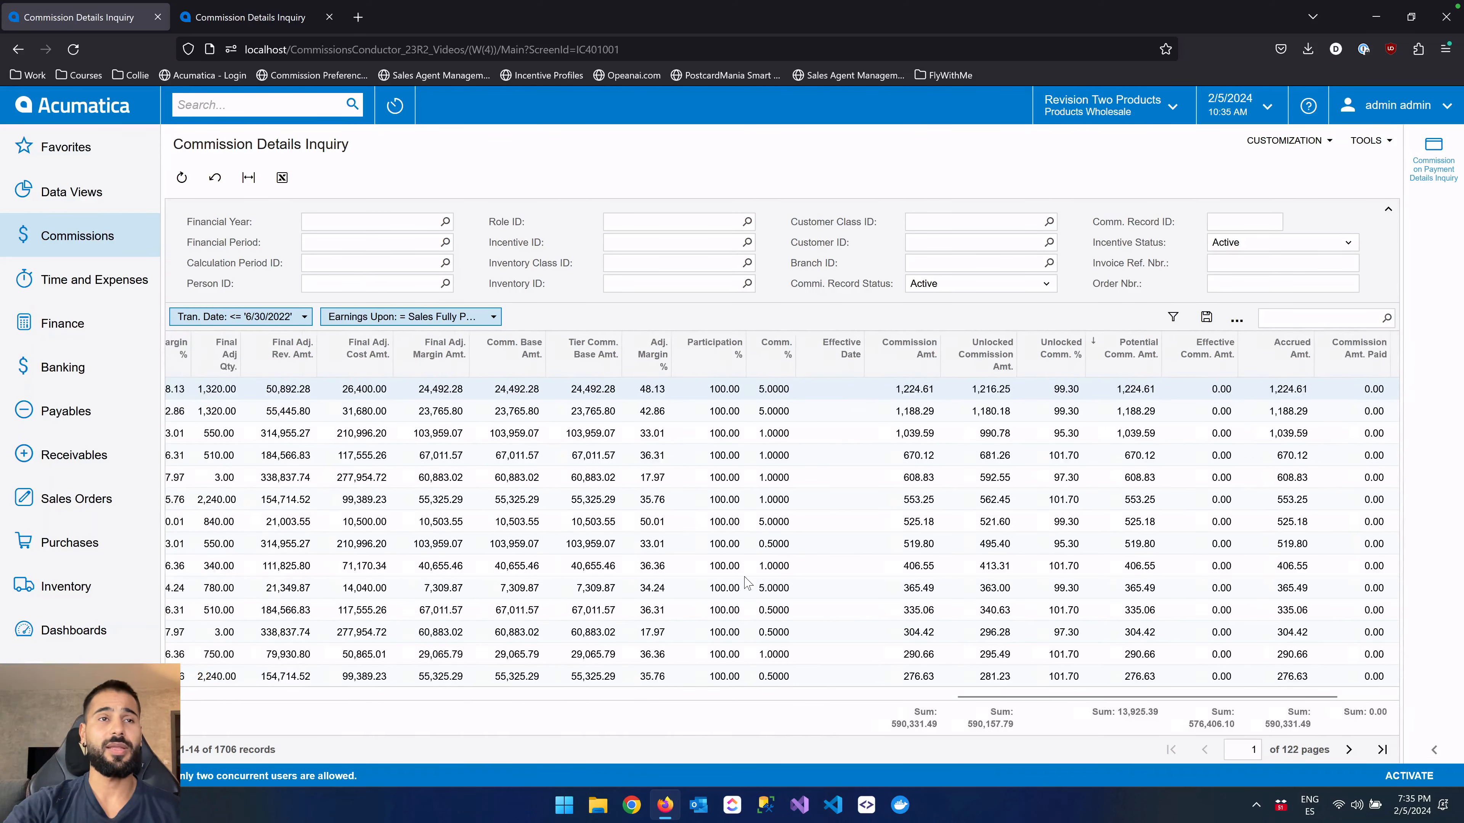
pyautogui.hscroll(1, 745, 582)
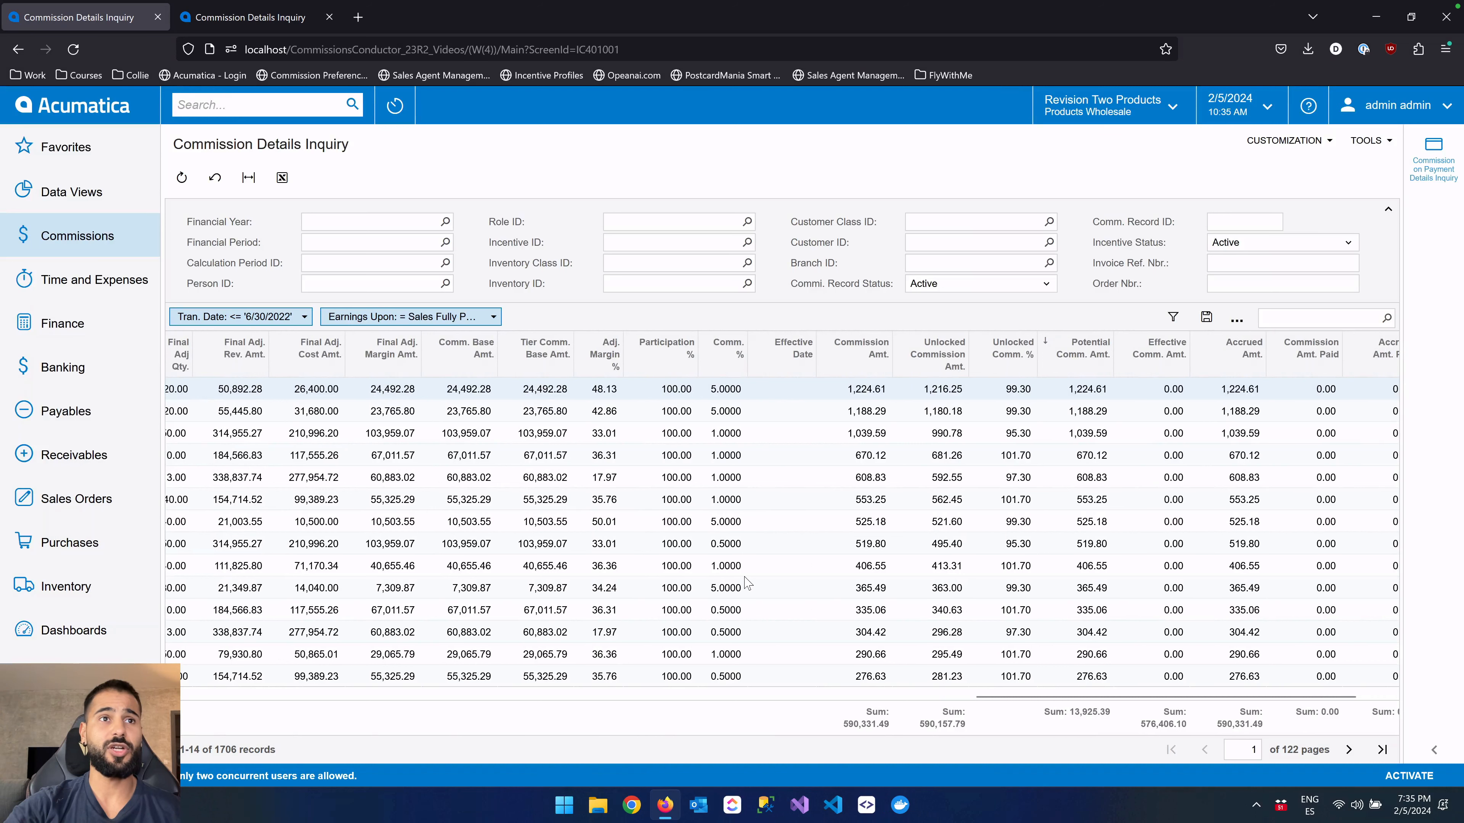
# Sort the filtered records by Effective Comm. Amt. in descending order and compare the first record's potential and effective amounts.
pyautogui.hscroll(3, 747, 583)
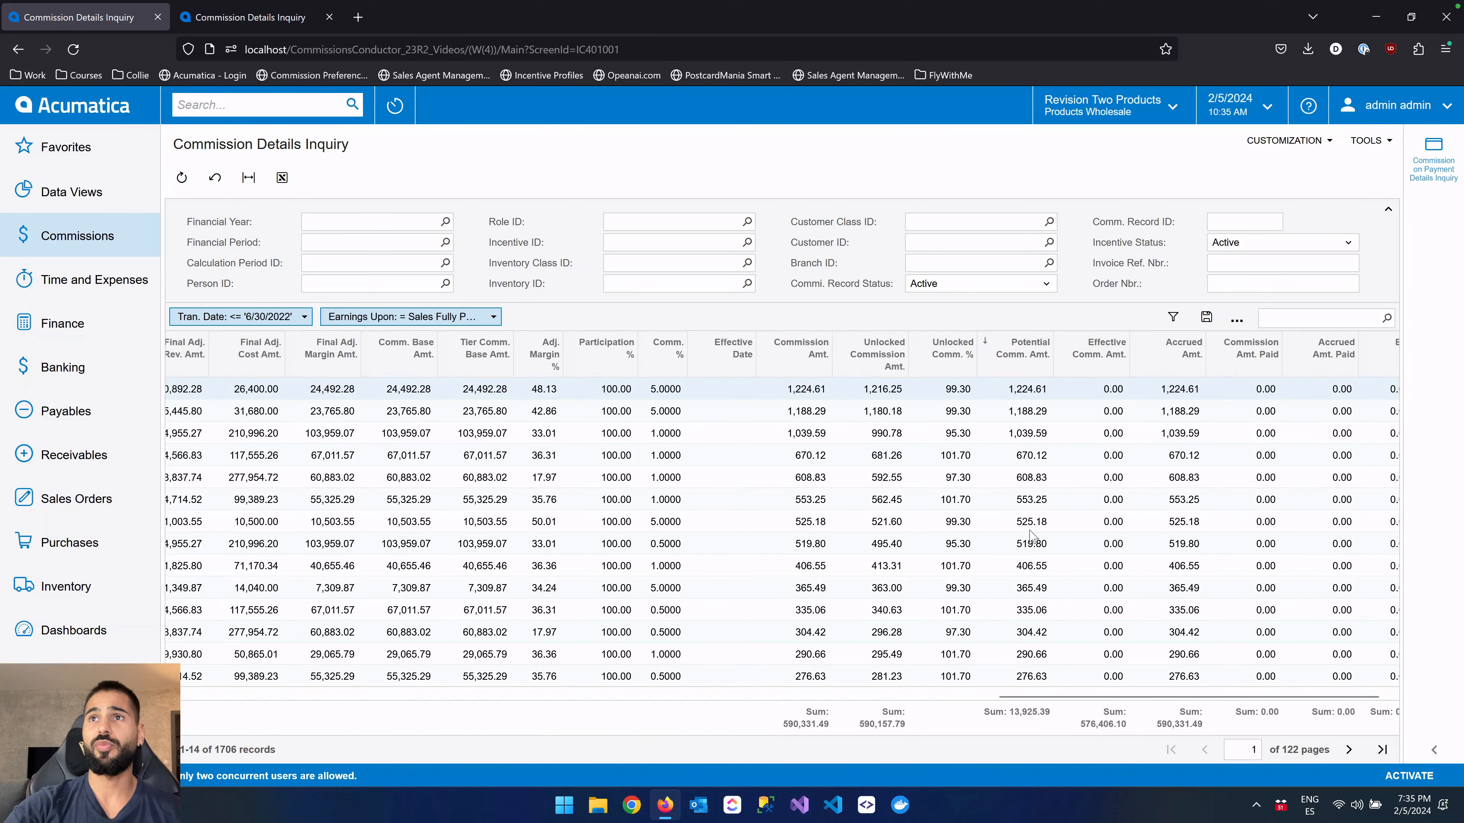
pyautogui.click(1101, 362)
pyautogui.click(1121, 393)
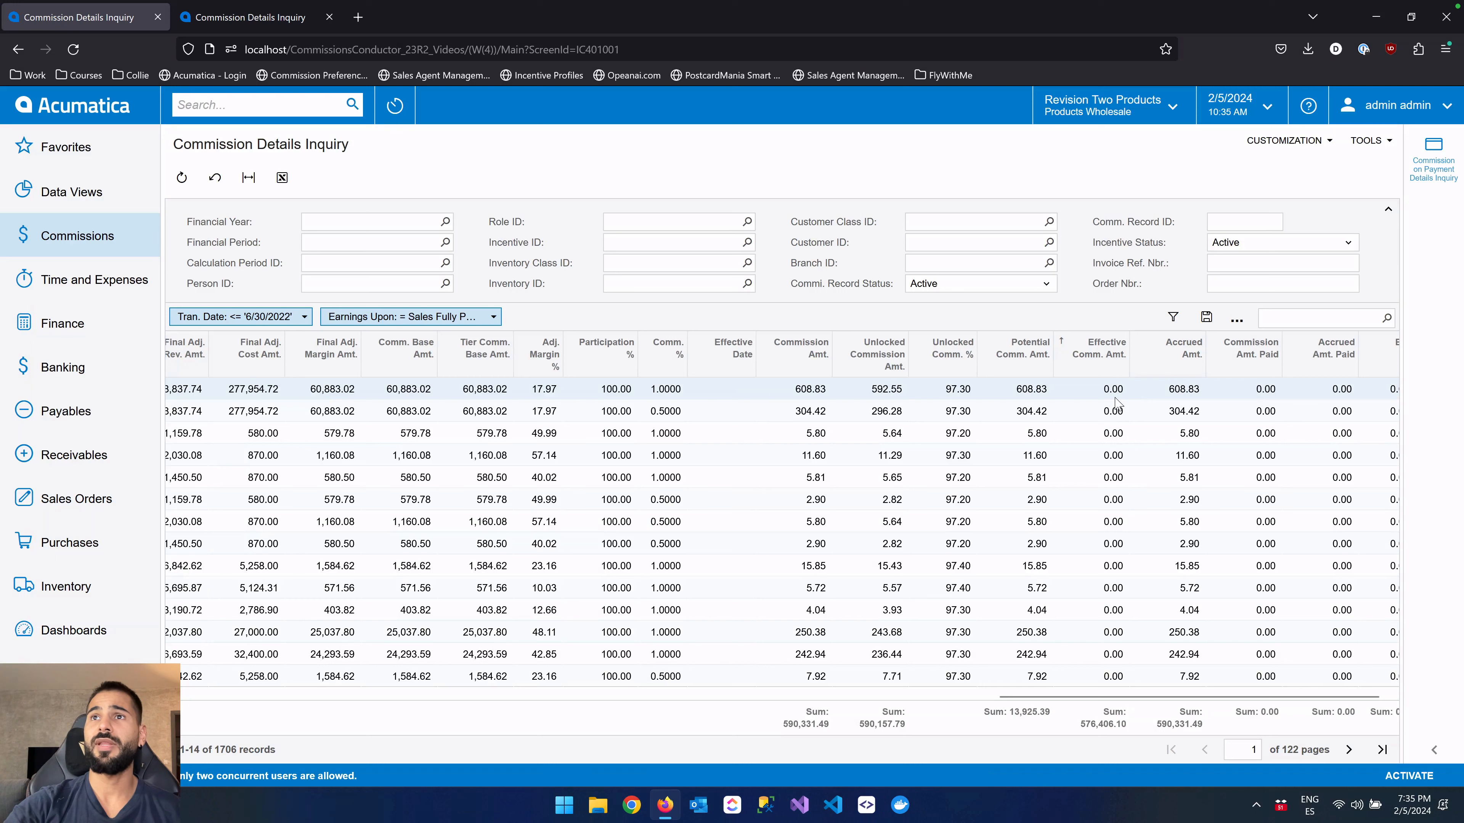
pyautogui.click(1112, 393)
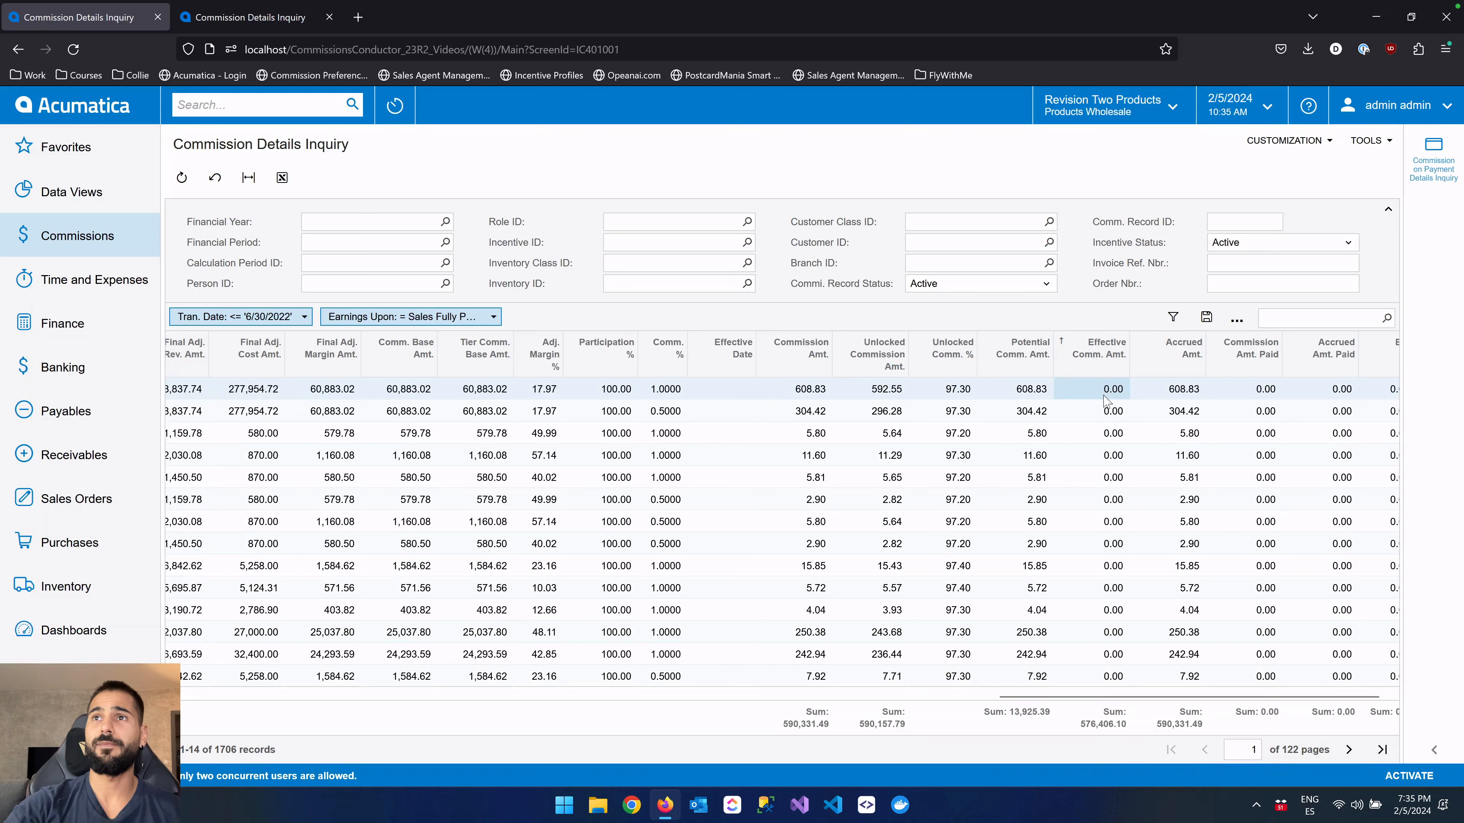
pyautogui.click(1030, 354)
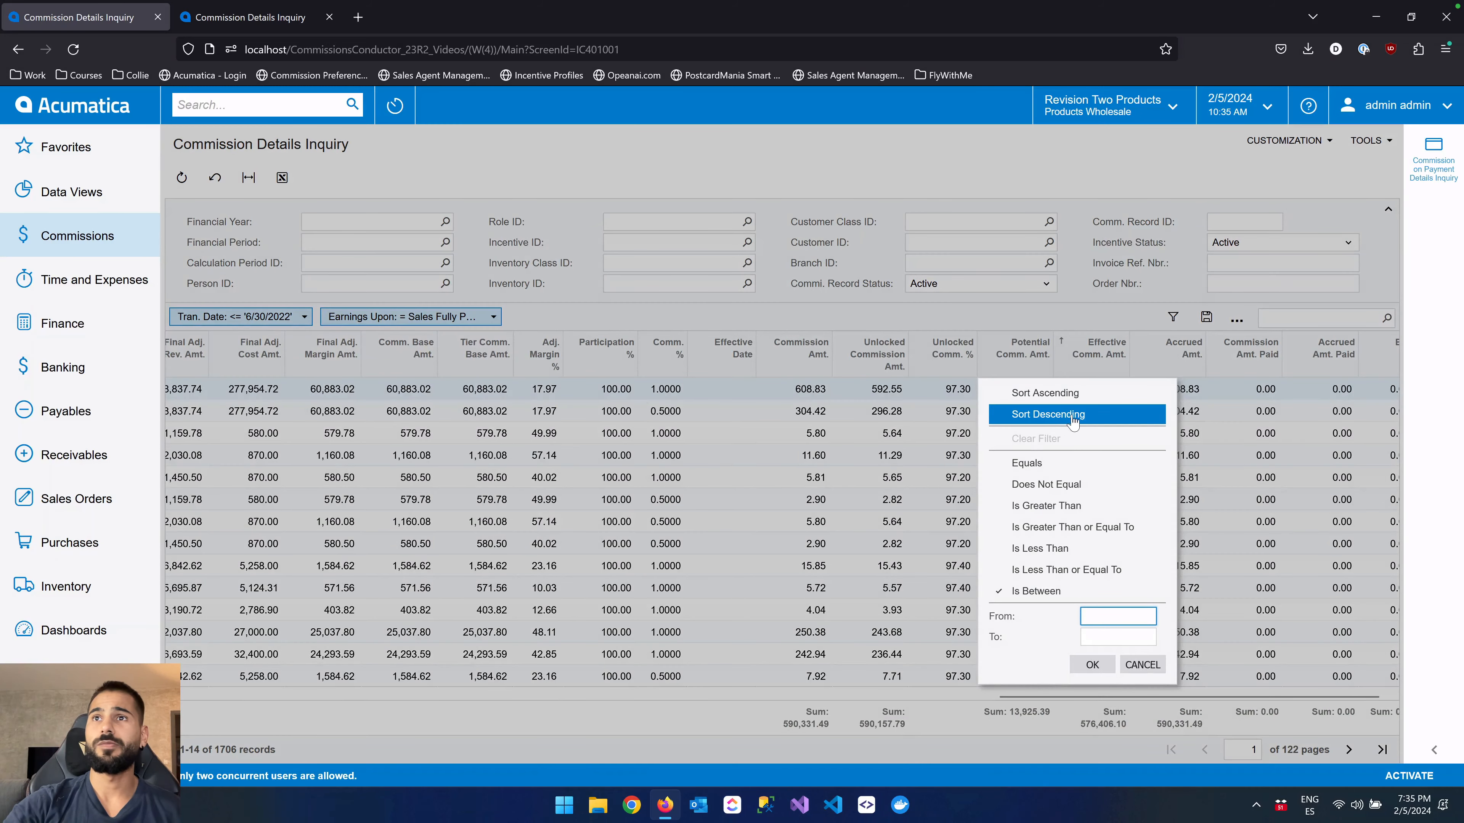
pyautogui.click(1116, 360)
pyautogui.click(1115, 360)
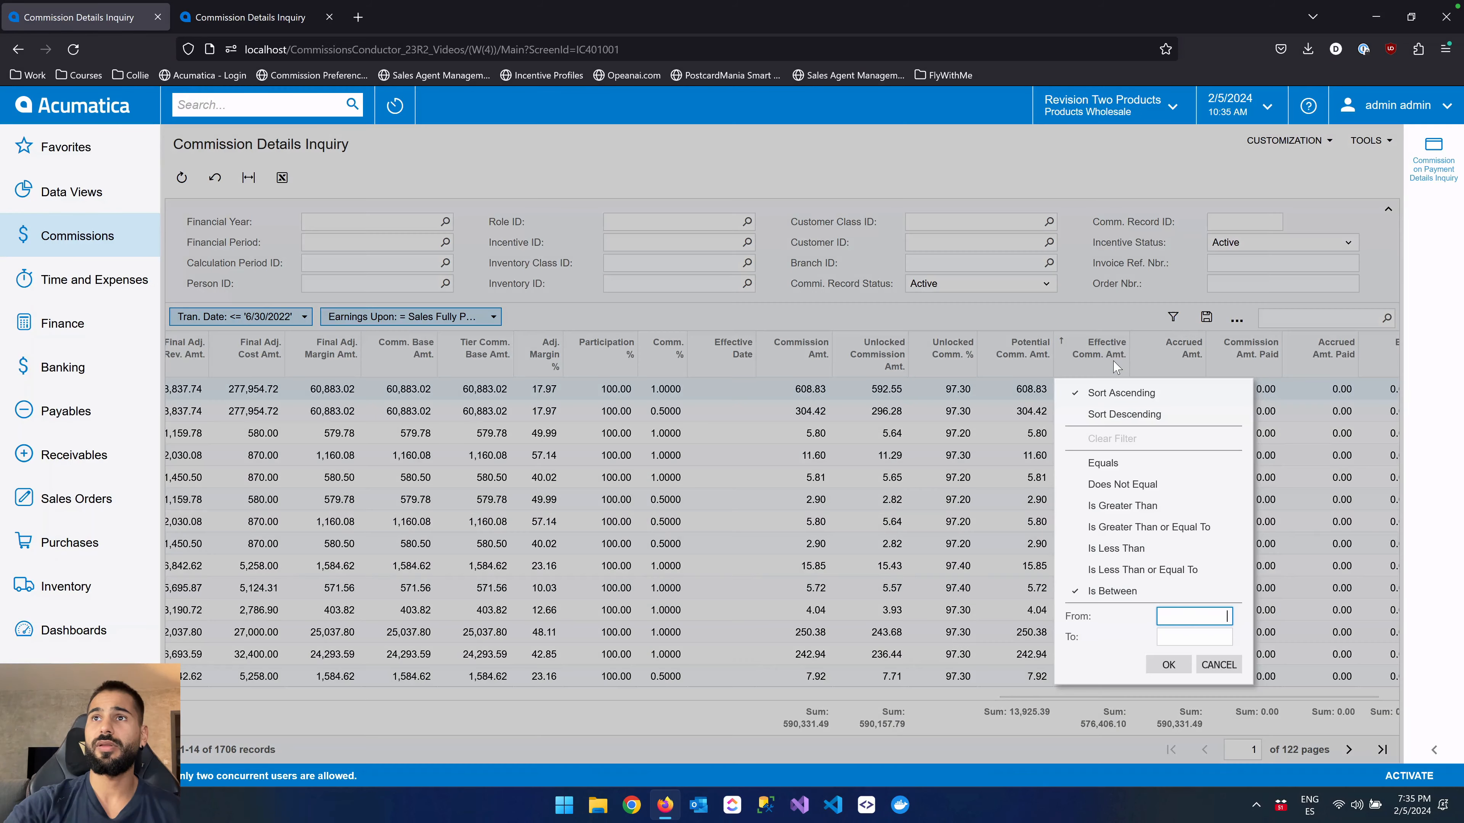
pyautogui.click(1116, 414)
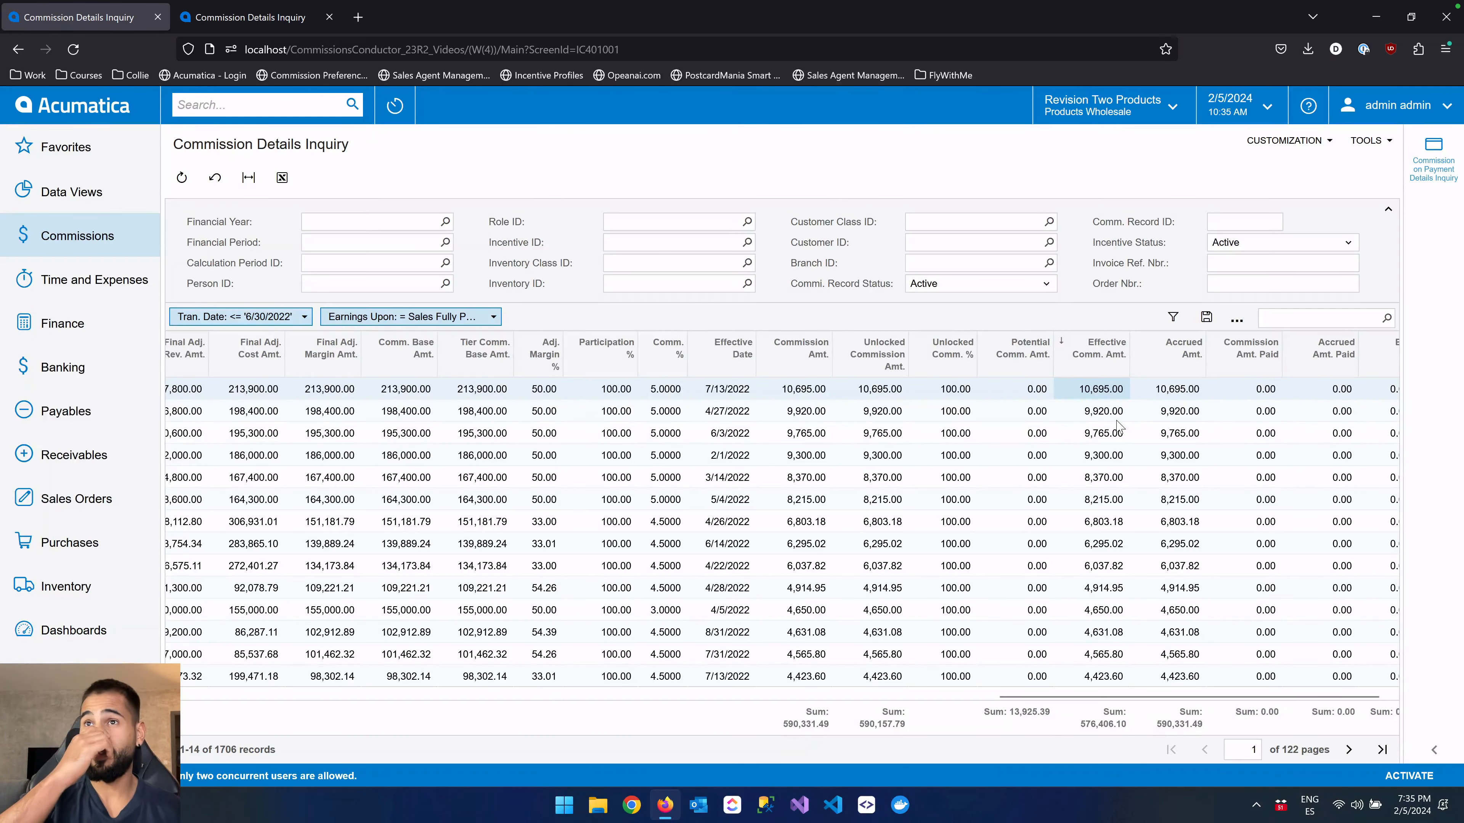
pyautogui.click(1026, 396)
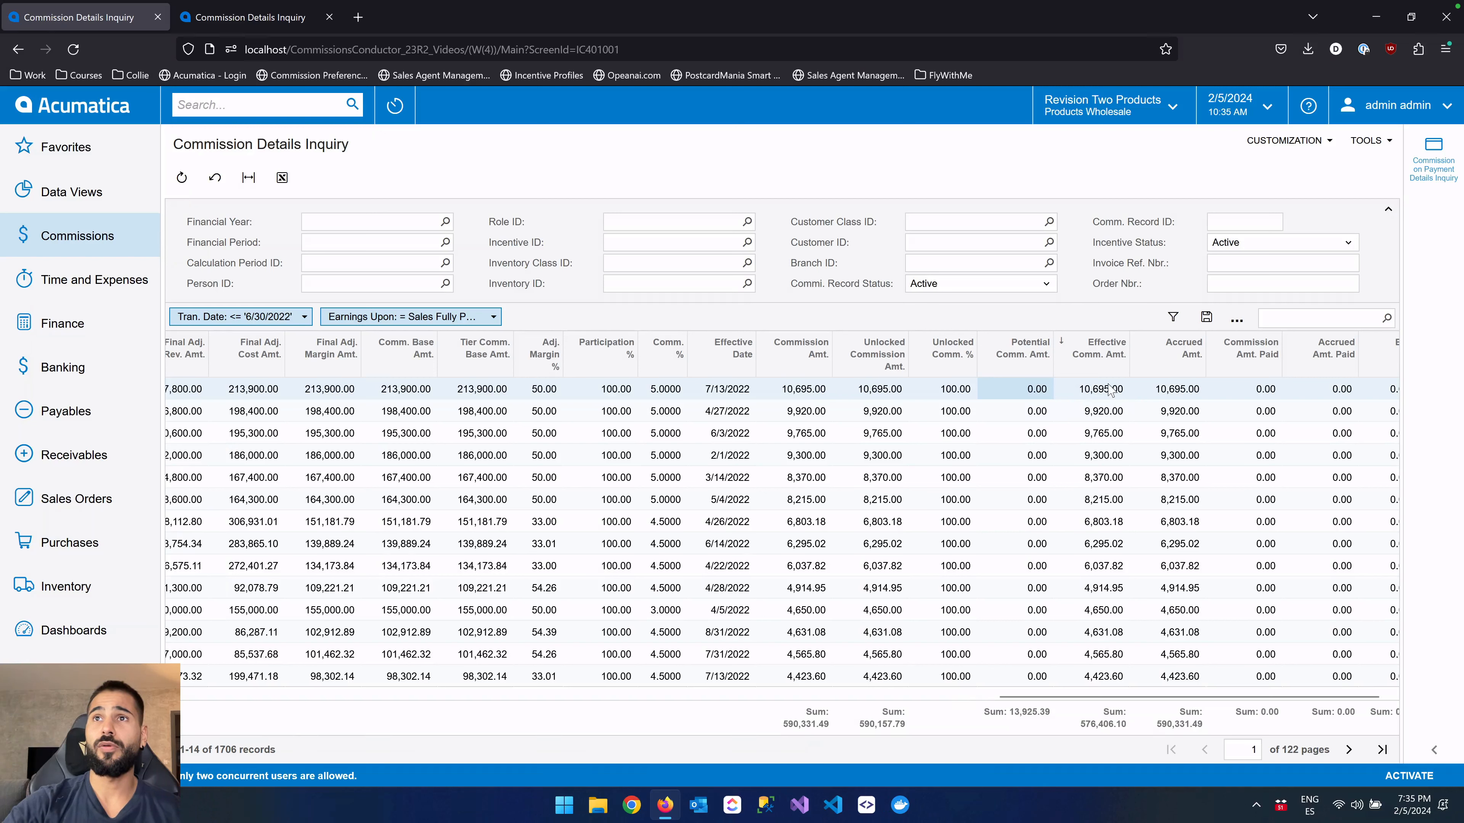
pyautogui.click(1056, 385)
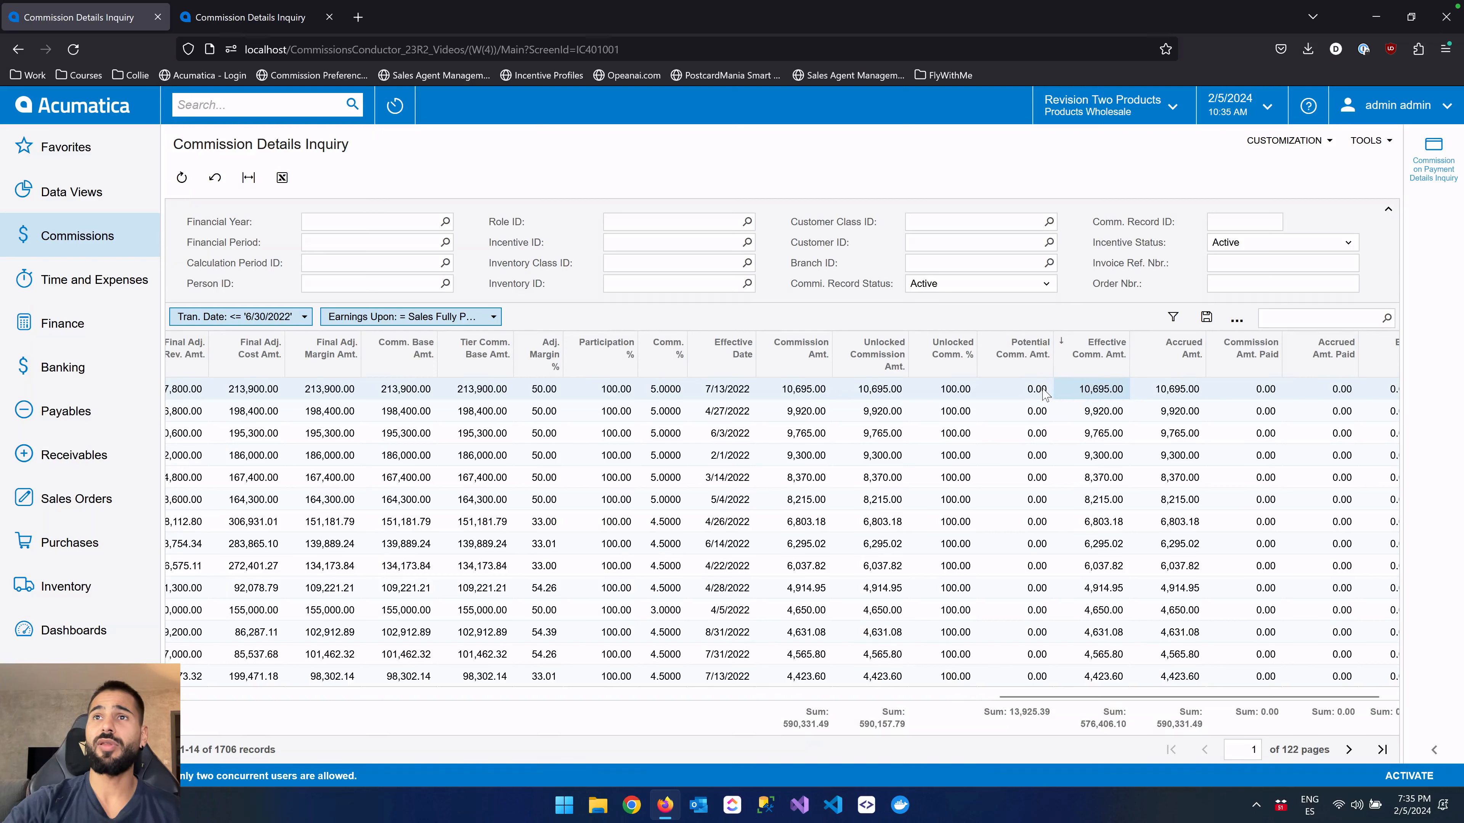
pyautogui.click(1043, 392)
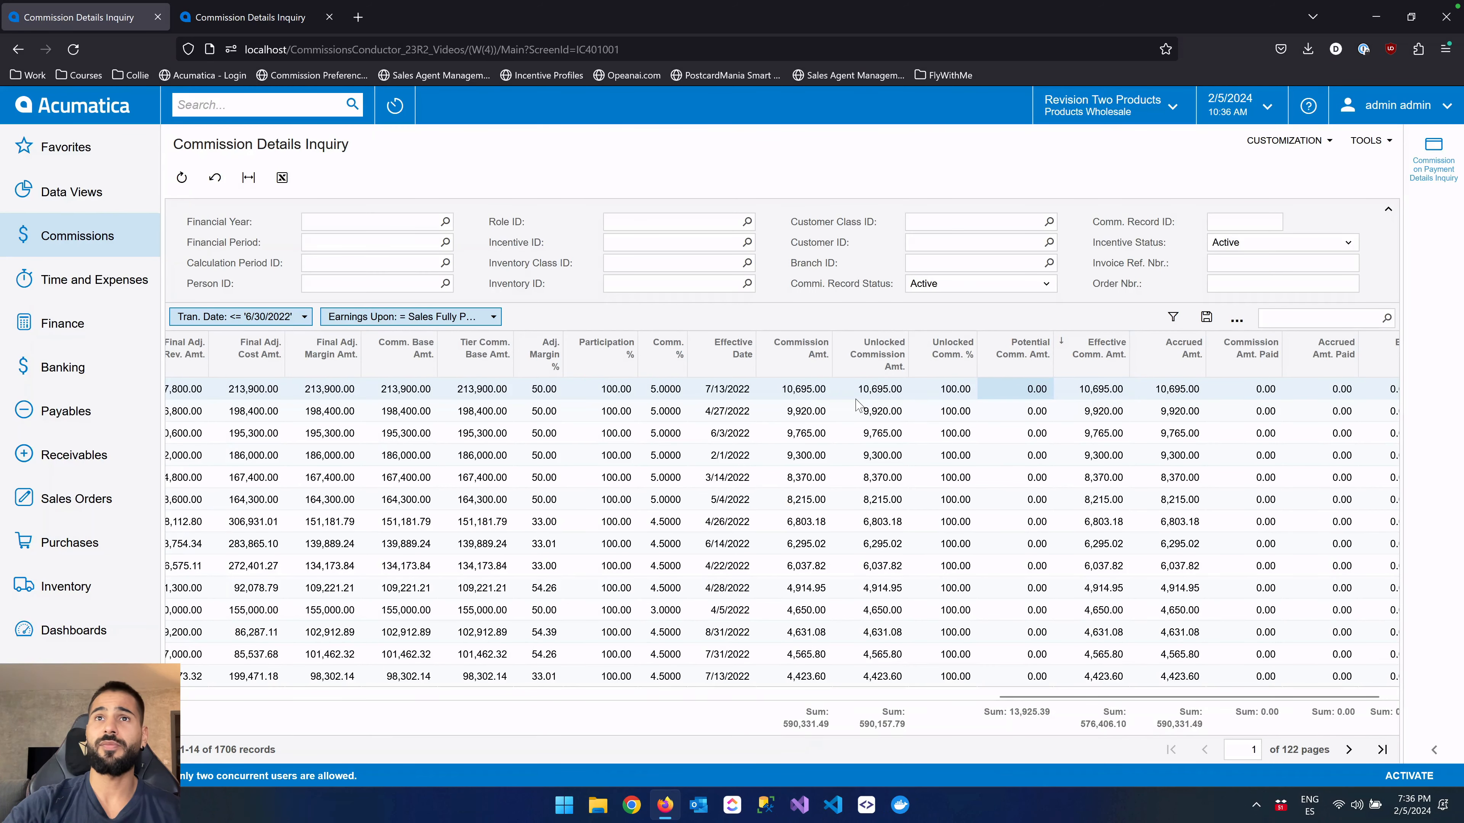
# Open the invoice linked to the first commission record and view its payment applications.
pyautogui.hscroll(-8, 857, 404)
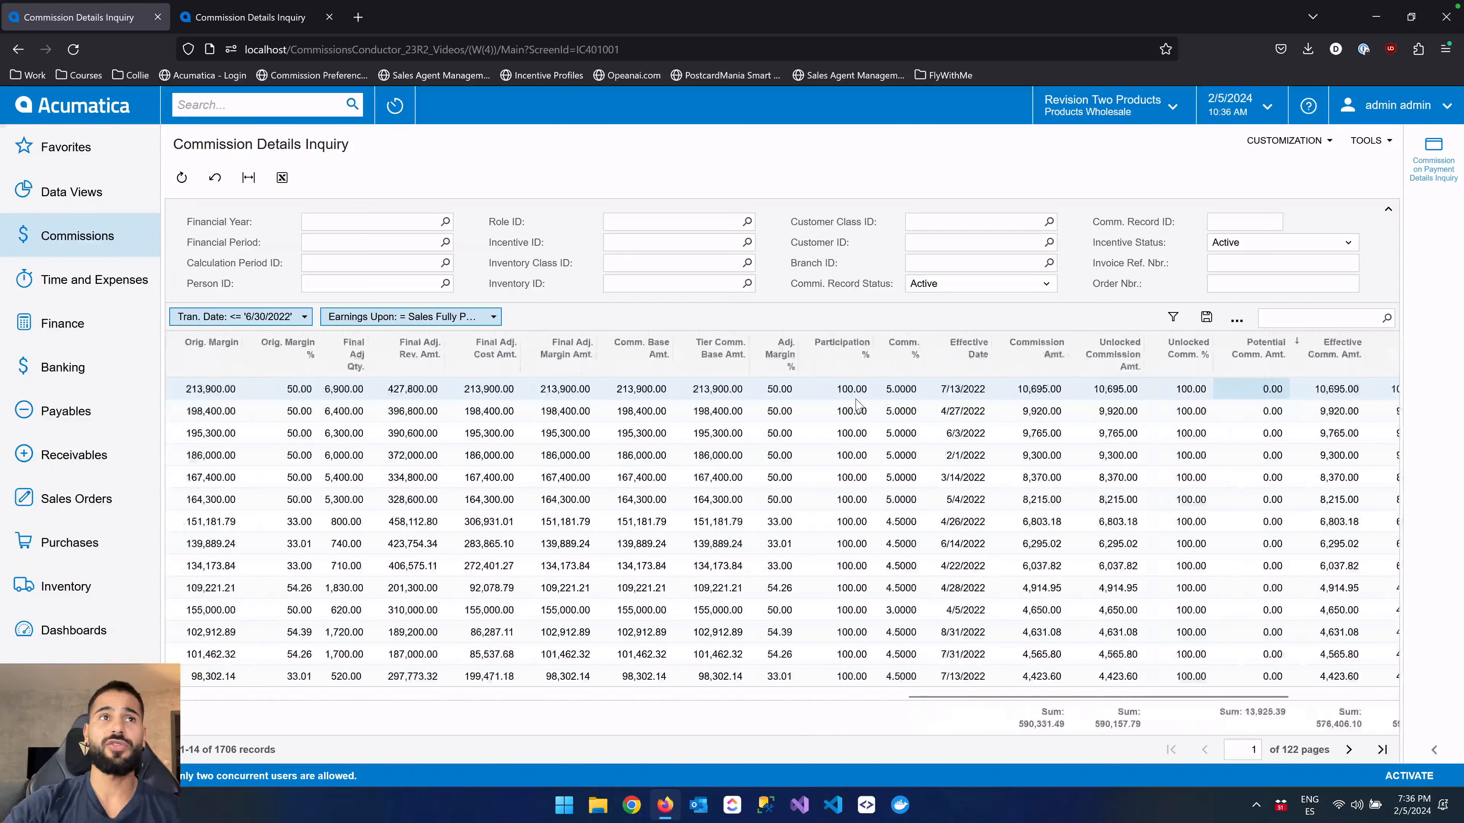
pyautogui.hscroll(-8, 856, 404)
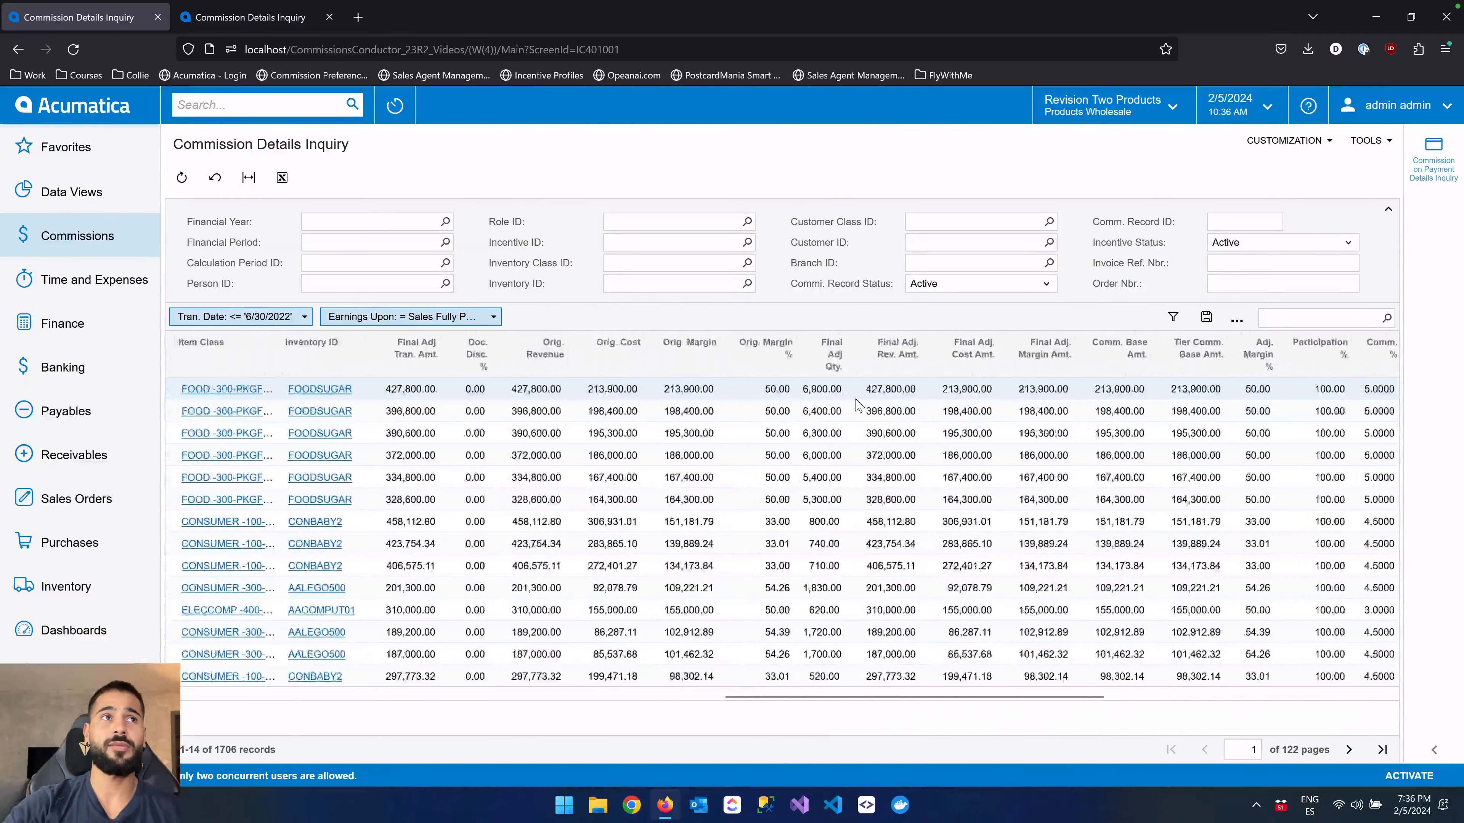
pyautogui.hscroll(-6, 857, 403)
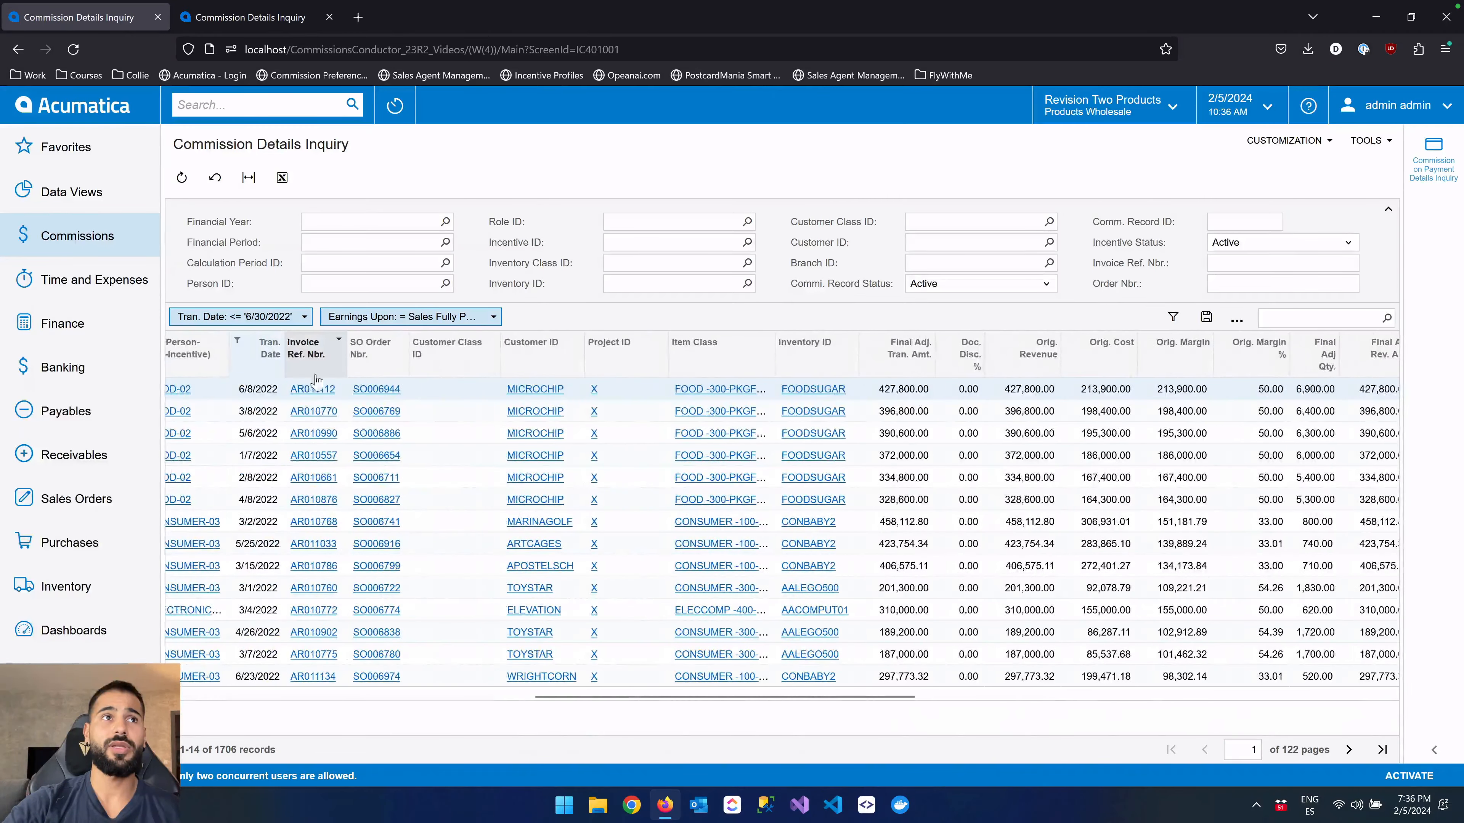
pyautogui.click(324, 388)
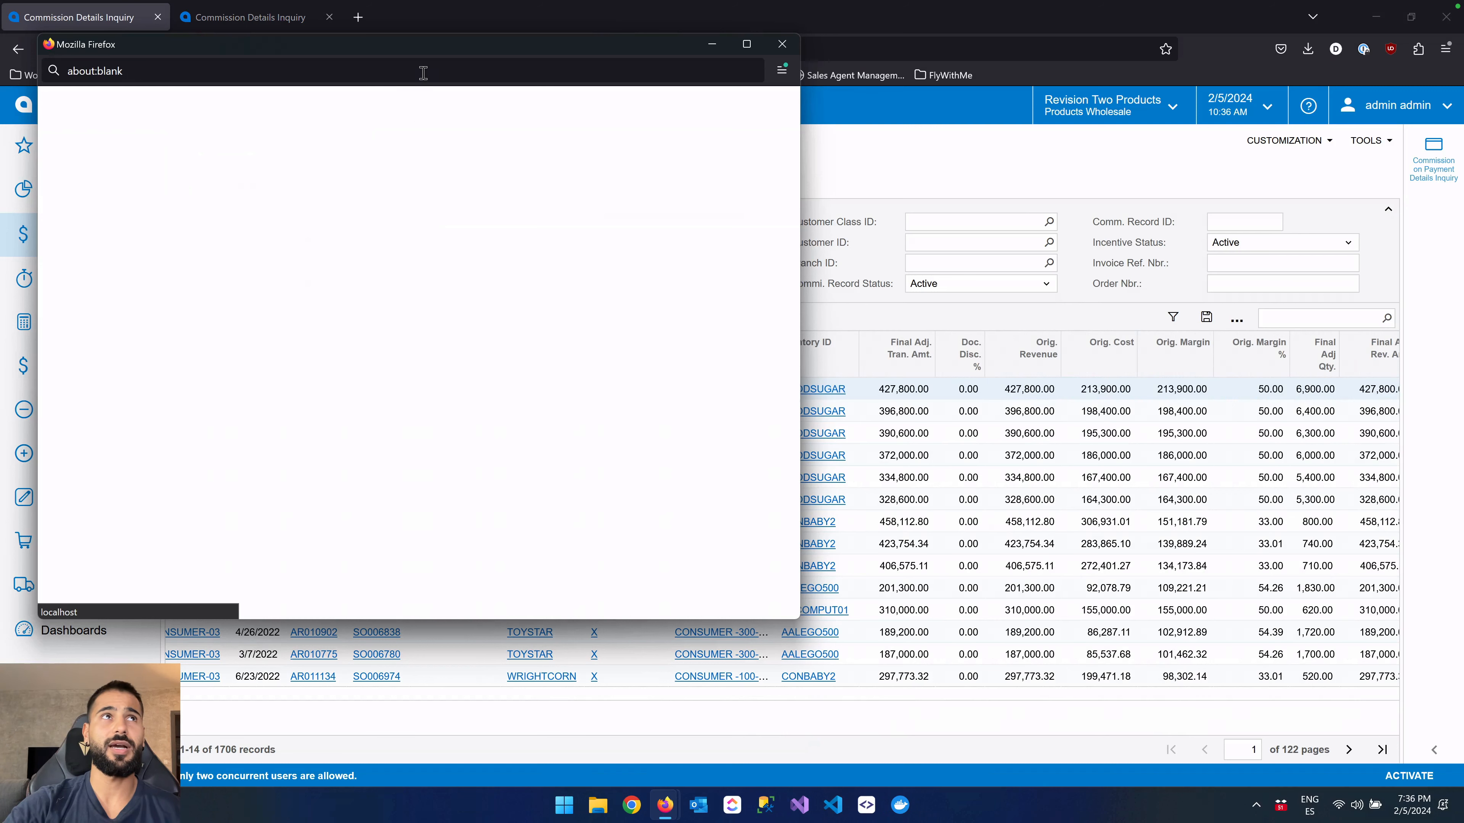
pyautogui.moveTo(411, 46); pyautogui.dragTo(421, 105)
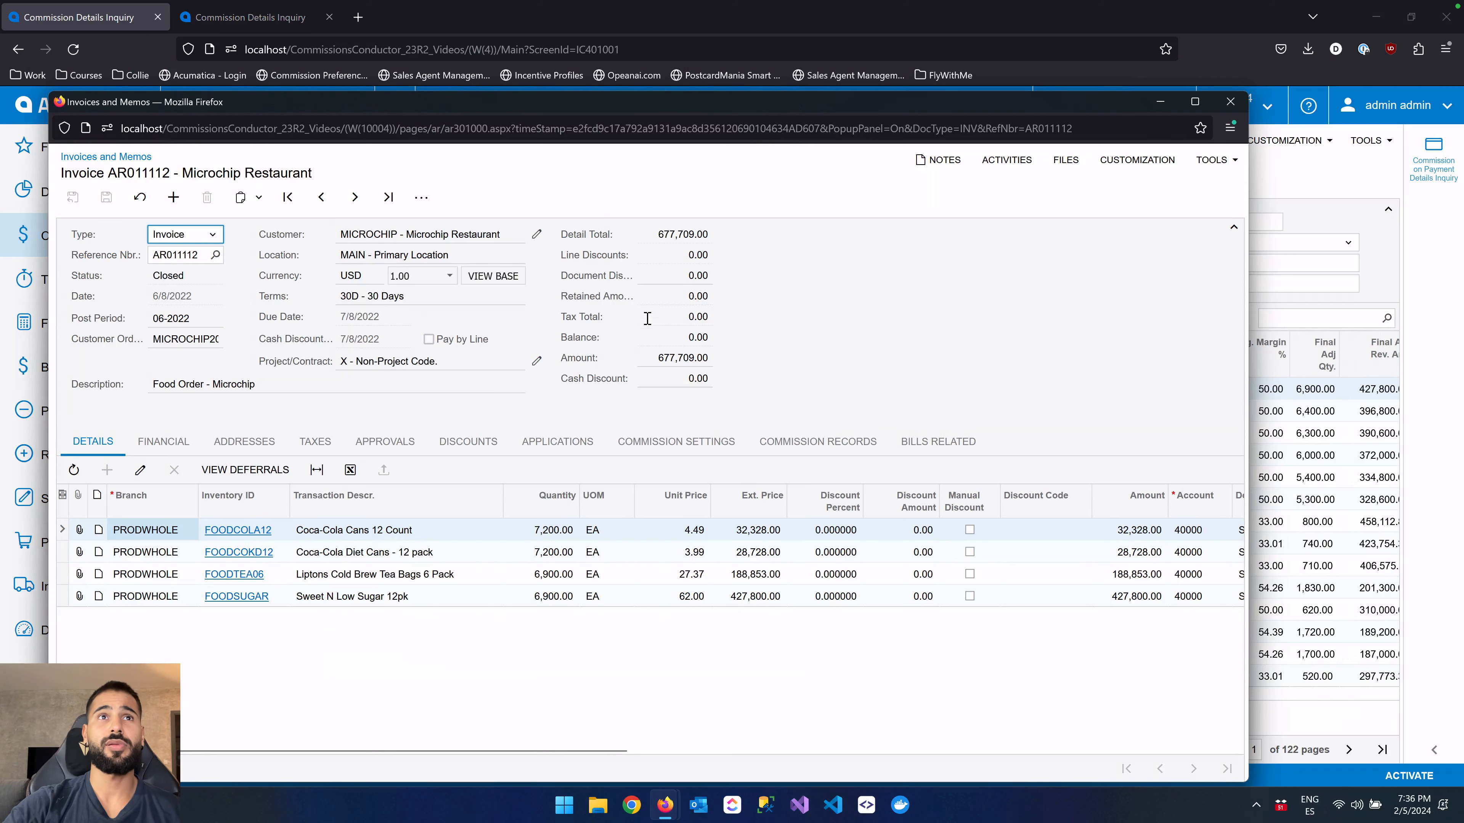
pyautogui.click(557, 442)
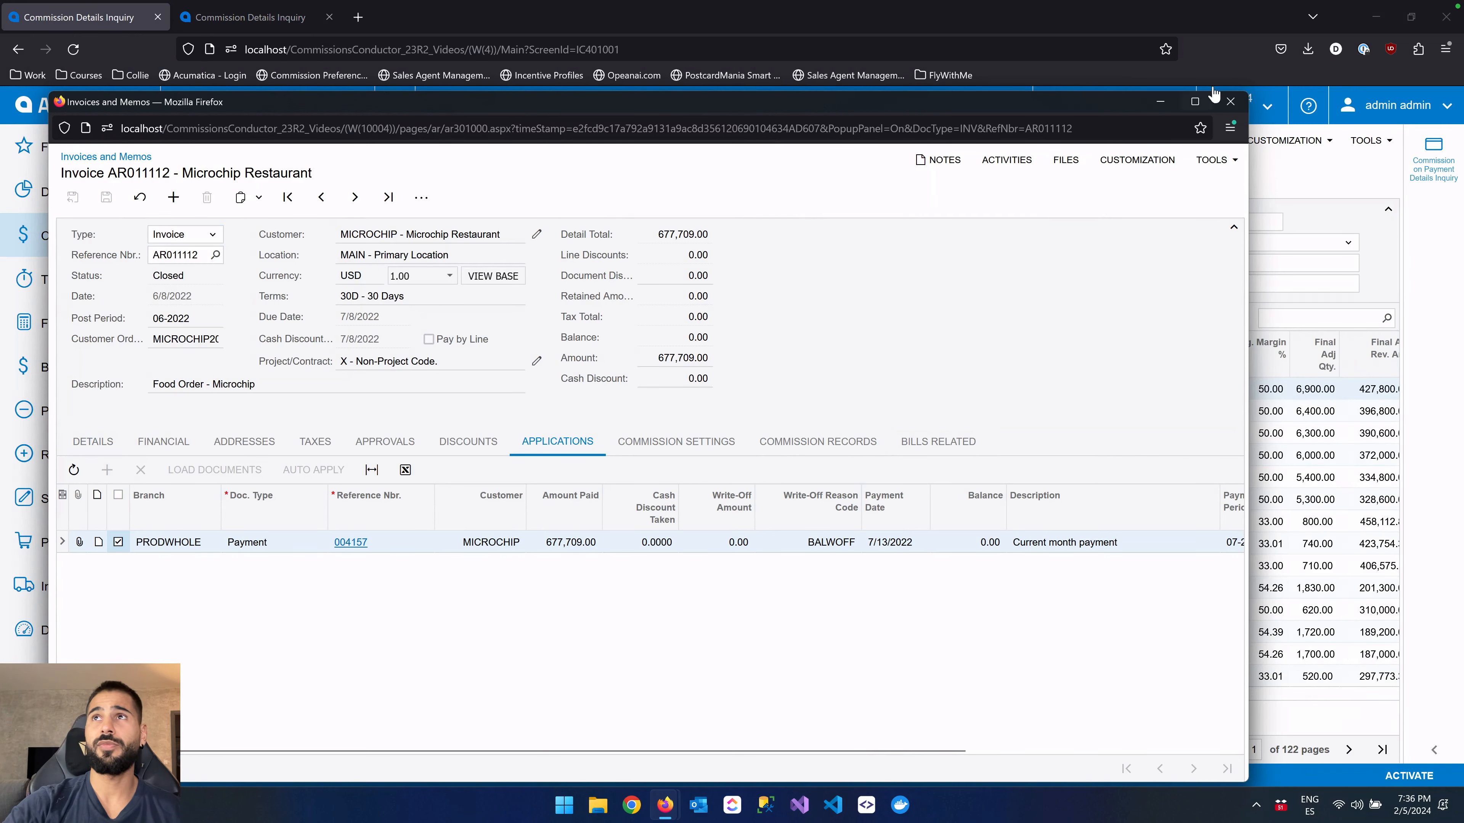
# Close the invoice and check the commission records' effective dates against their commission, potential, effective and accrued amounts.
pyautogui.click(1230, 102)
pyautogui.hscroll(10, 1189, 446)
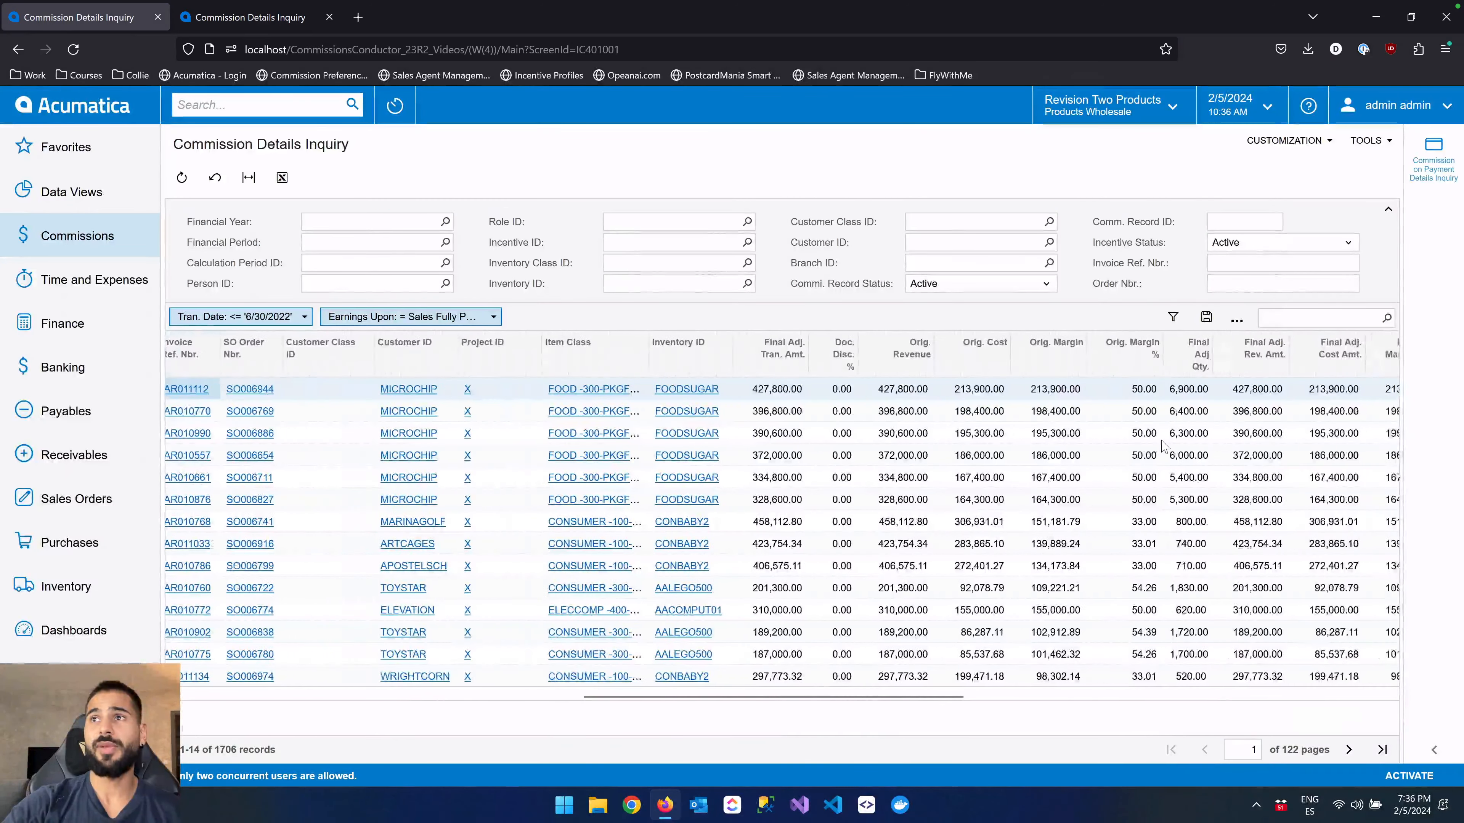
pyautogui.hscroll(3, 1159, 445)
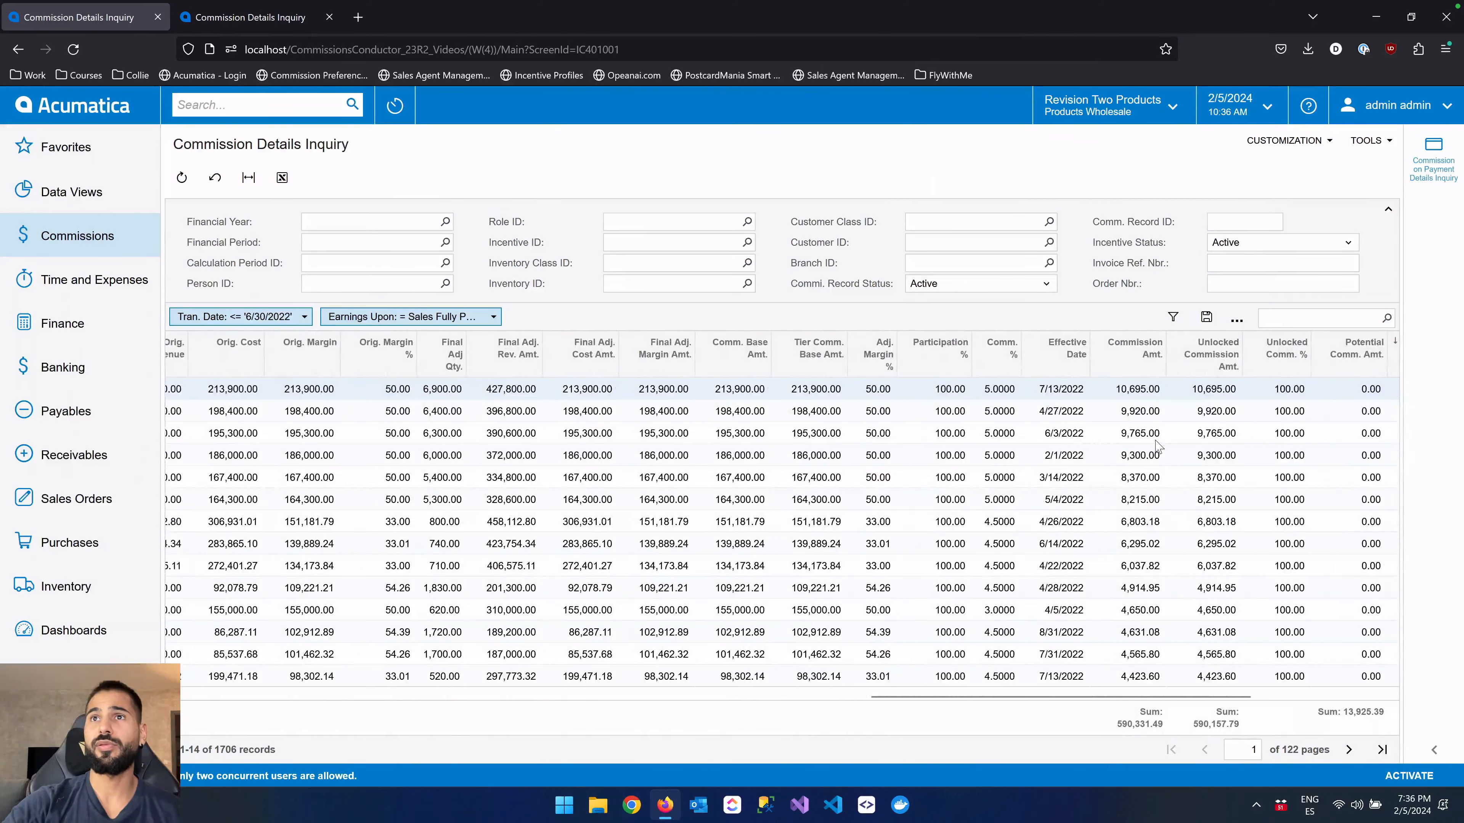
pyautogui.hscroll(3, 1157, 445)
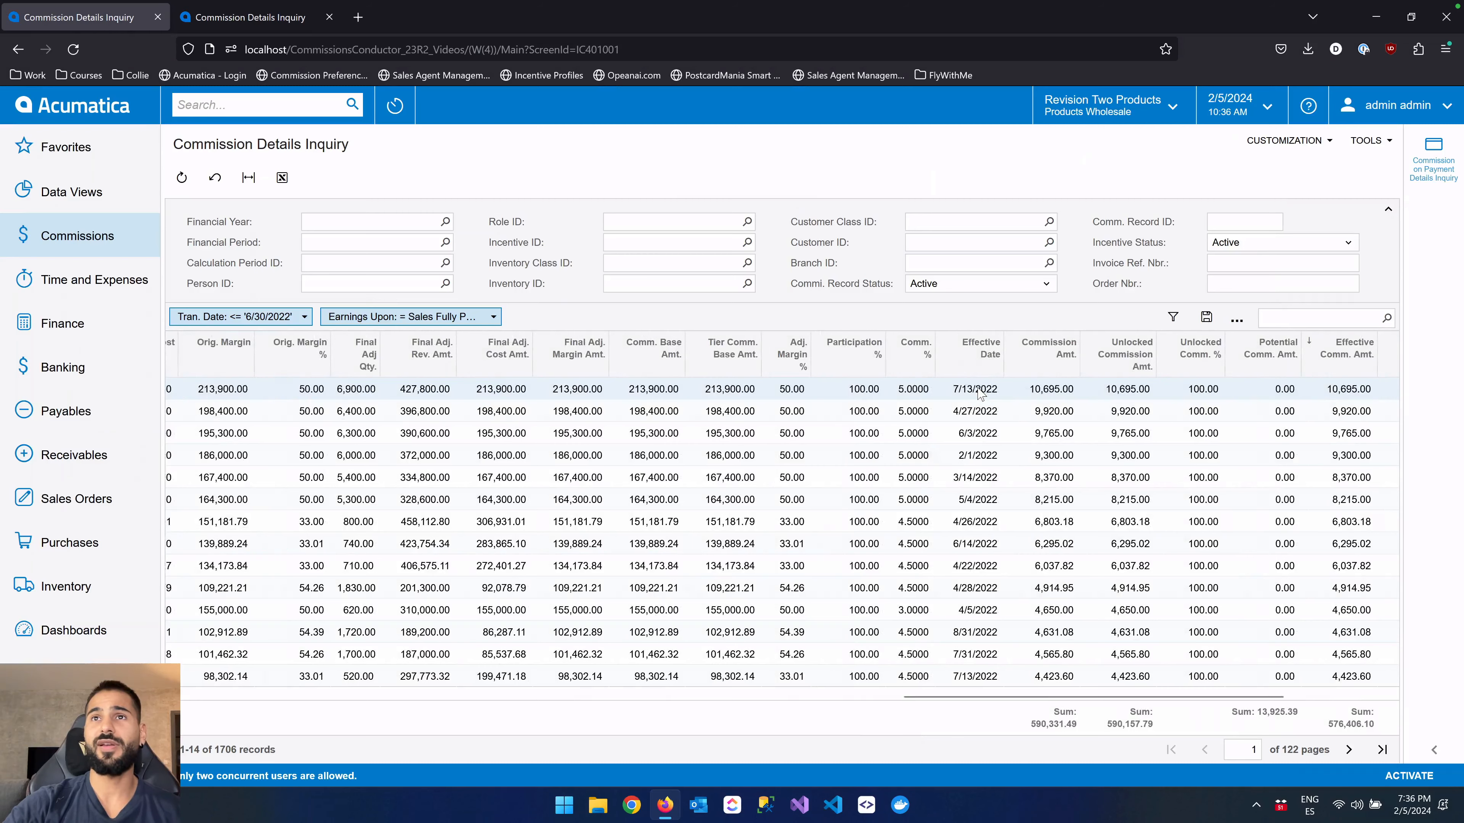
pyautogui.hscroll(3, 978, 393)
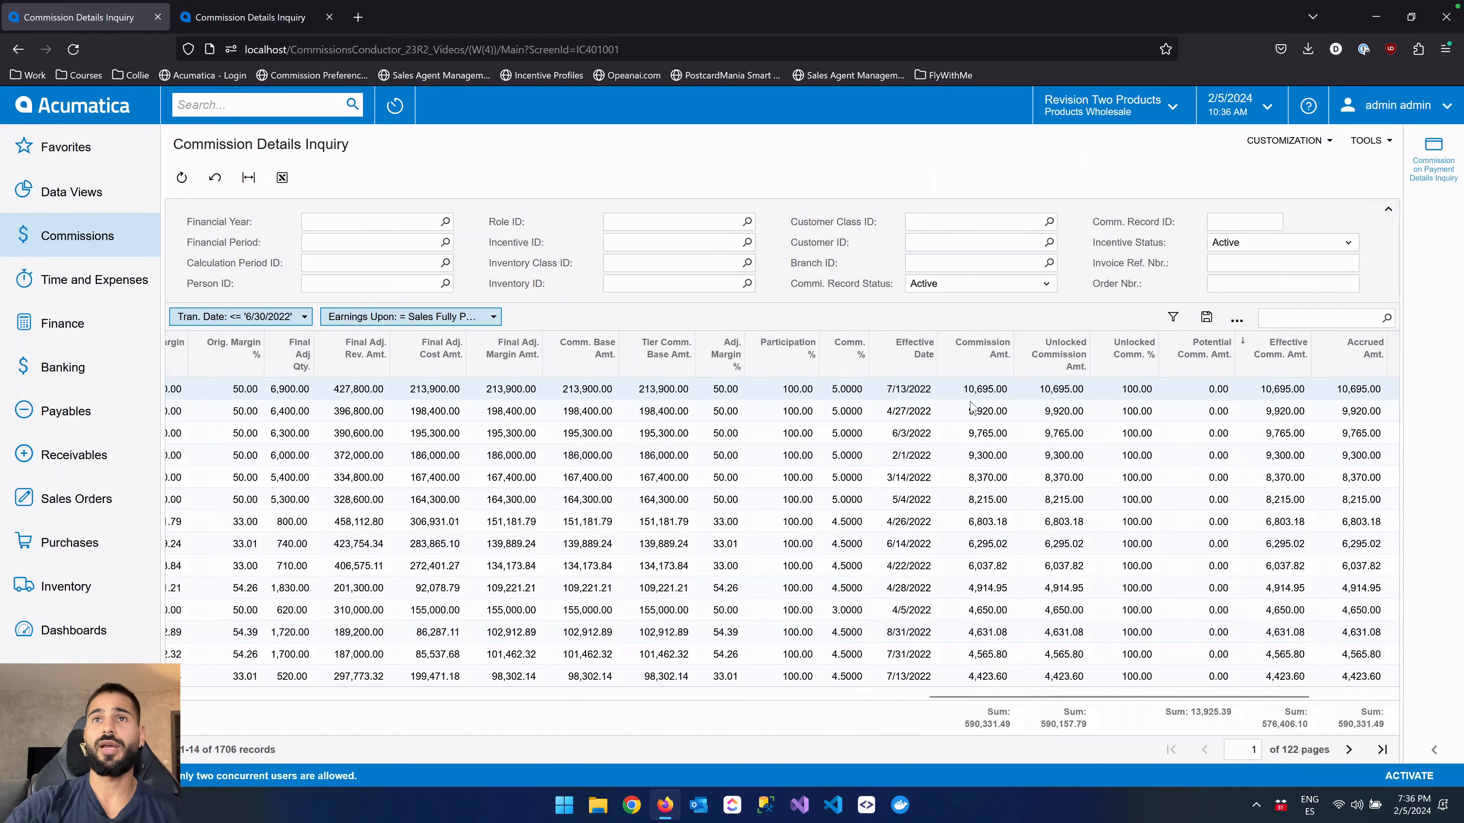
pyautogui.hscroll(6, 971, 406)
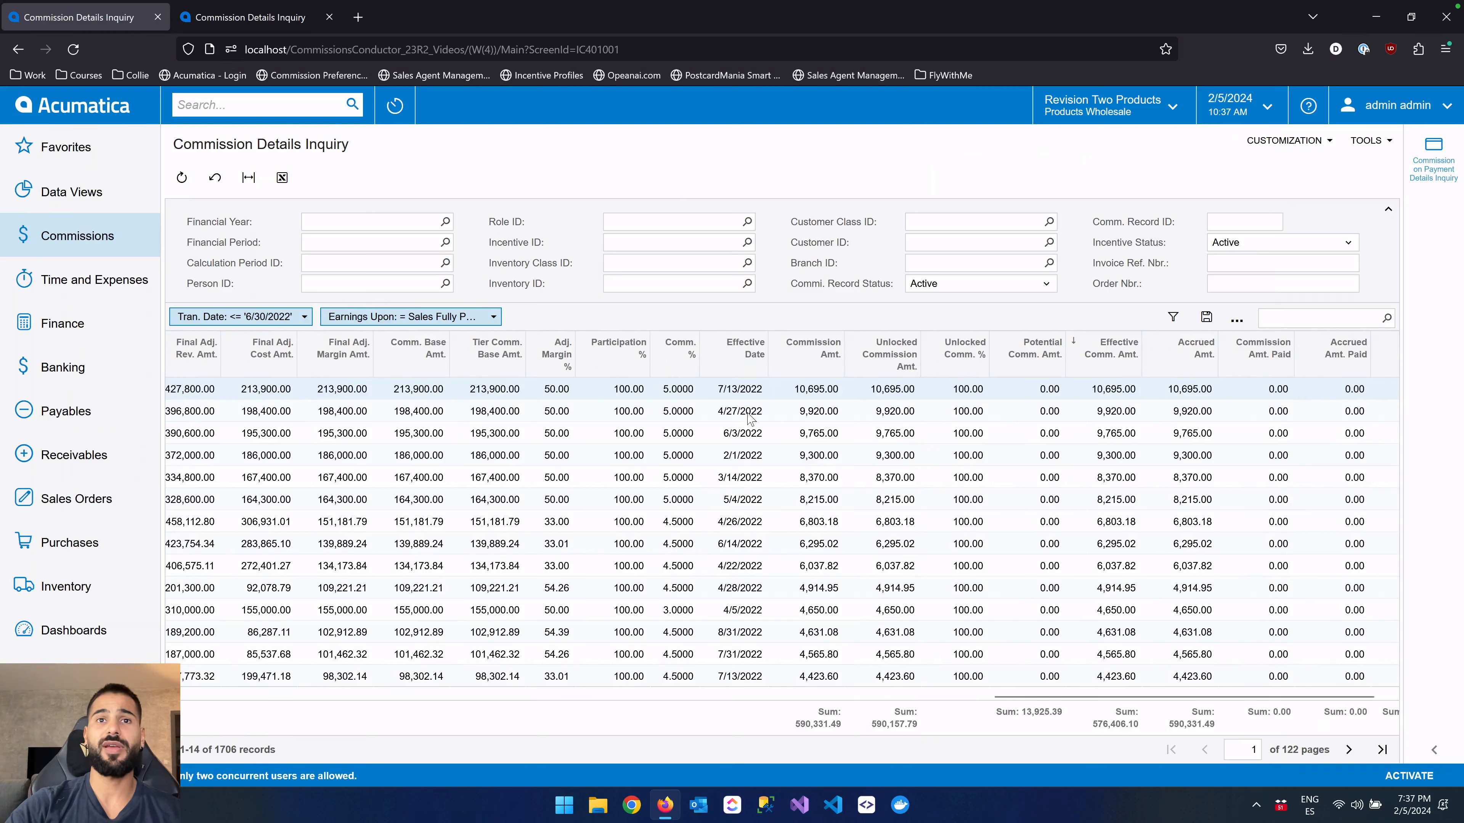
# Filter the commission records to an Effective Date that is less than or equal to 6/30/2022.
pyautogui.click(751, 366)
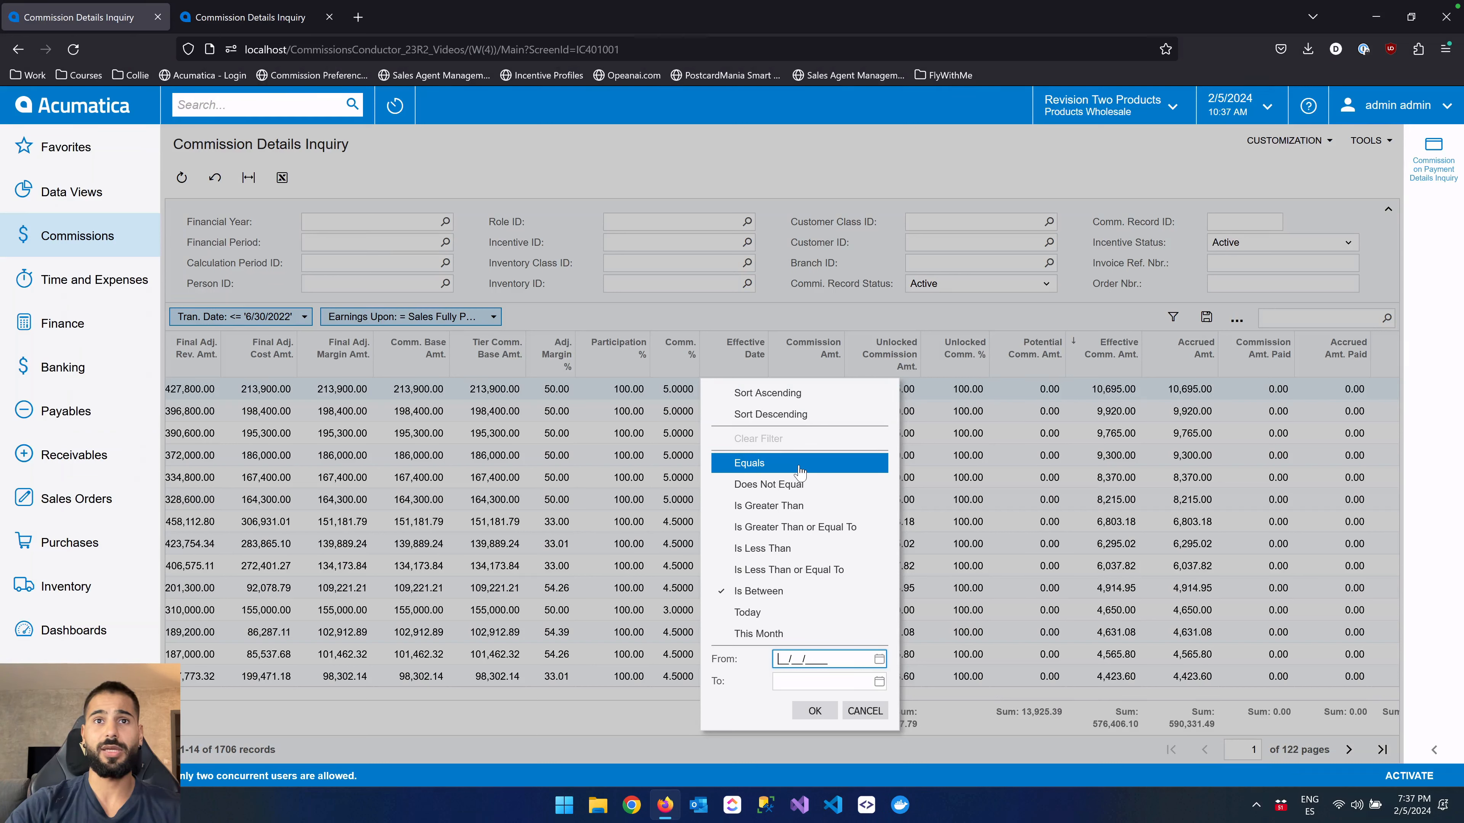
pyautogui.click(795, 577)
pyautogui.click(879, 659)
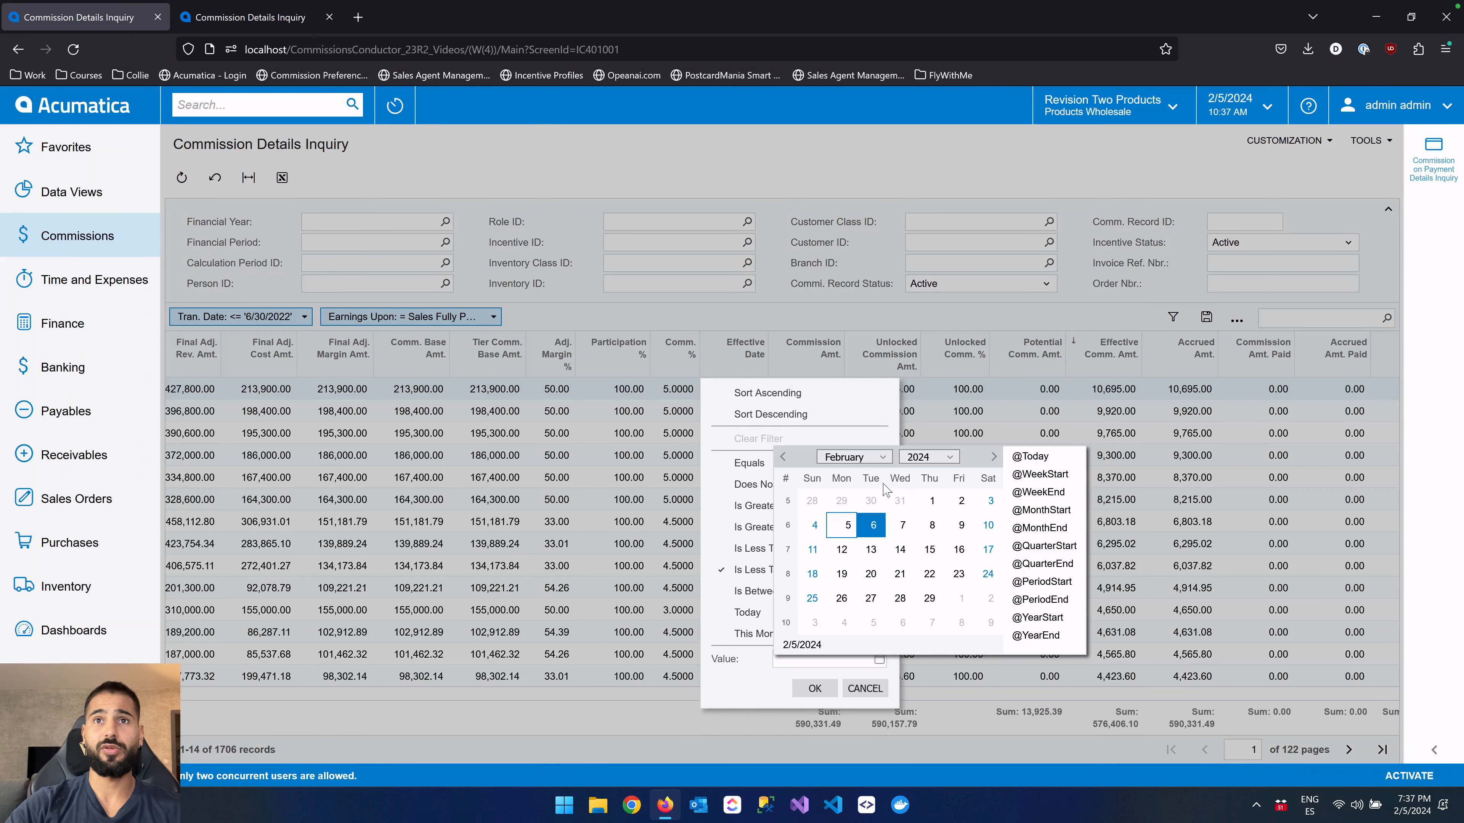
pyautogui.click(881, 458)
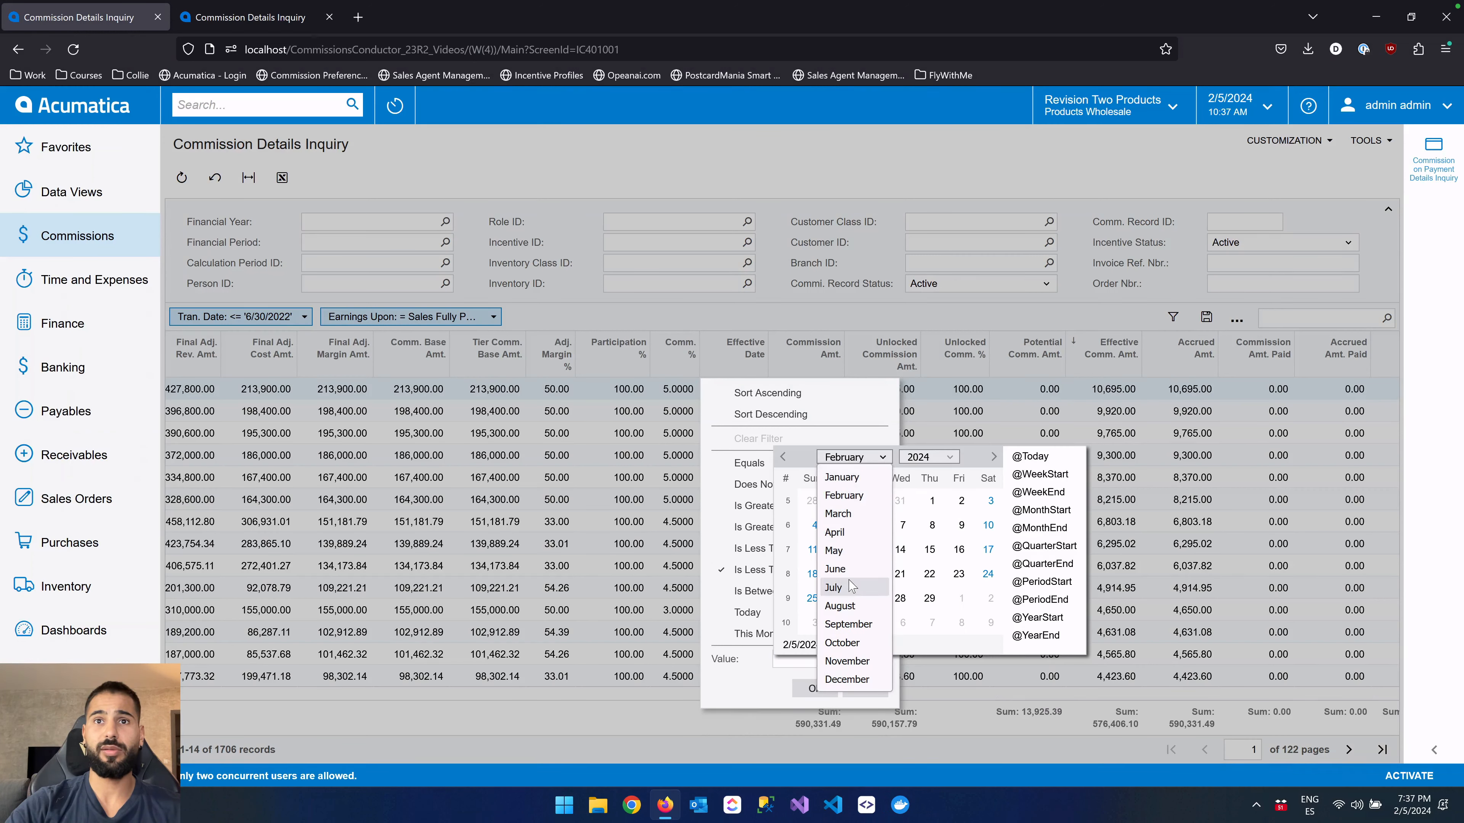
pyautogui.click(835, 569)
pyautogui.click(934, 459)
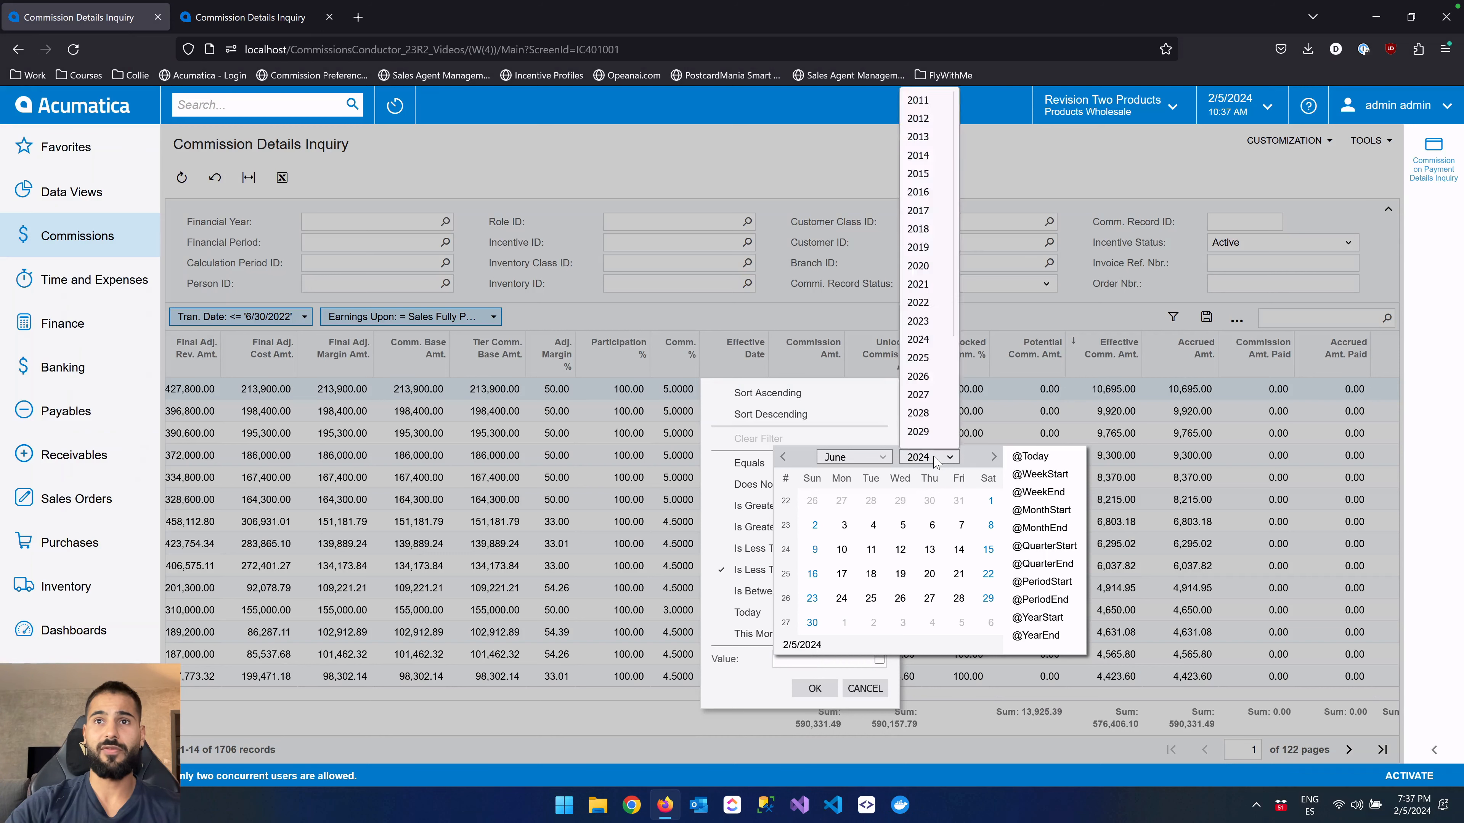
pyautogui.click(926, 546)
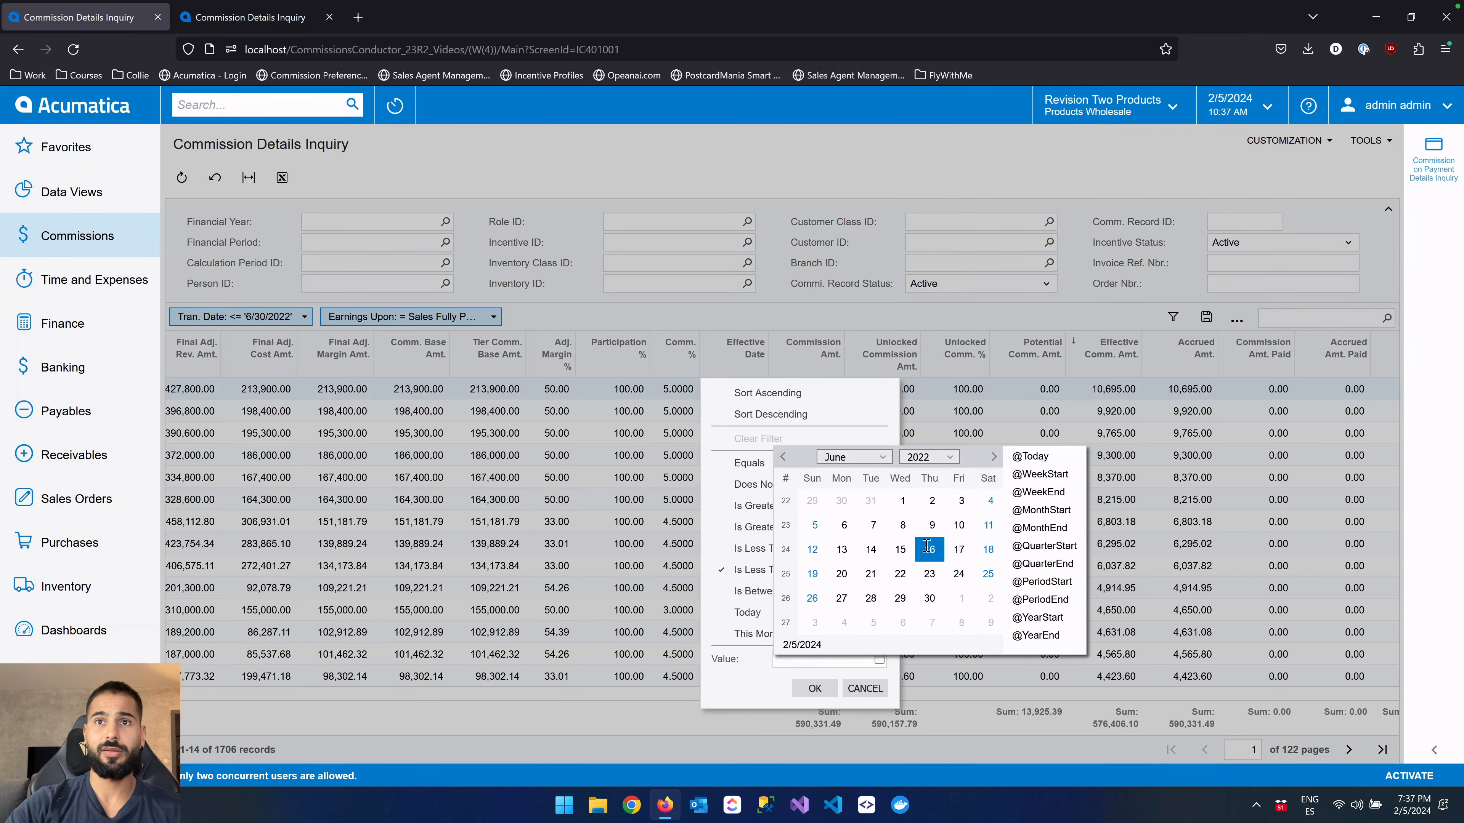
pyautogui.click(929, 599)
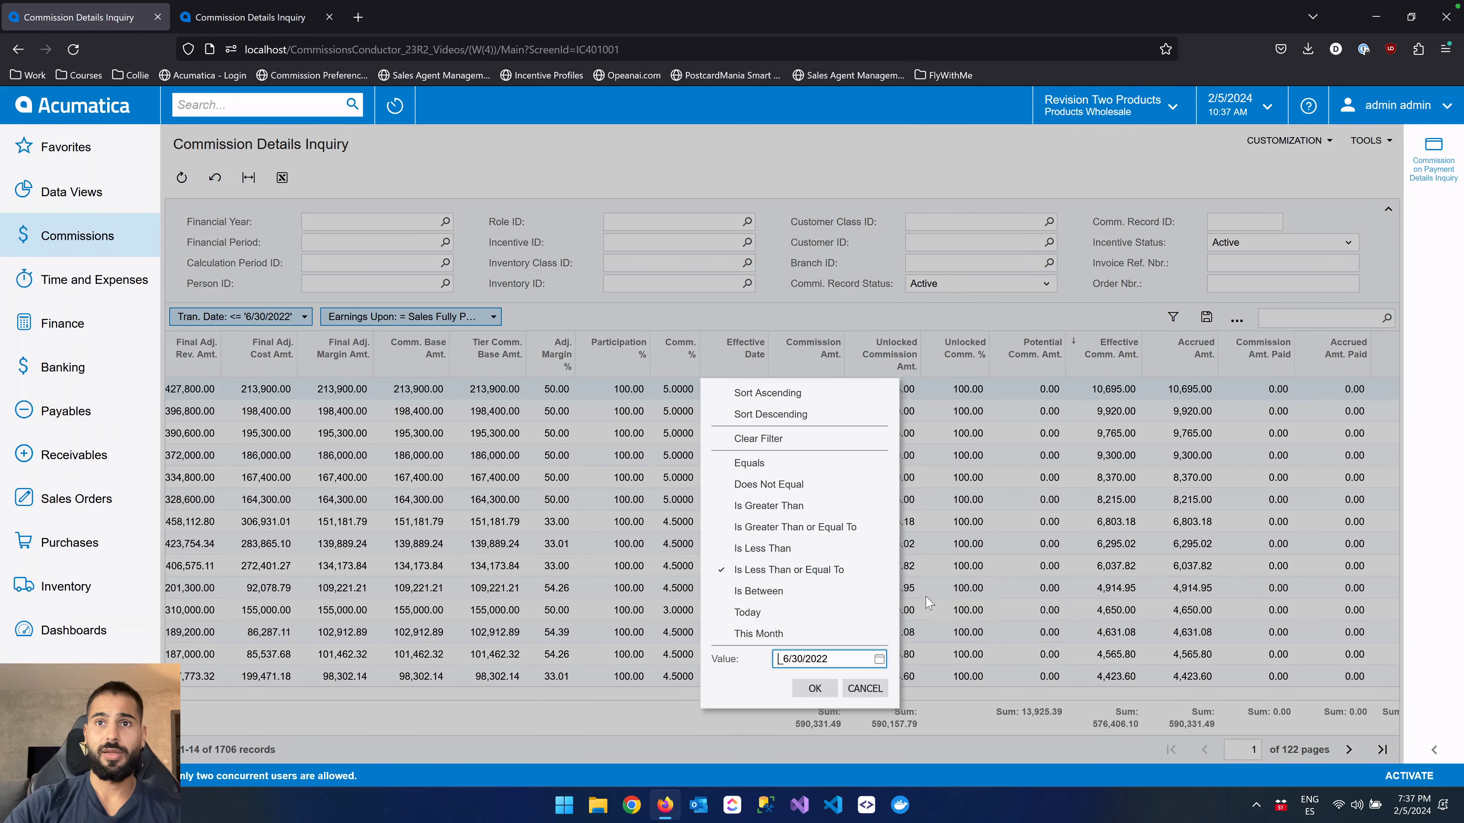
pyautogui.click(814, 688)
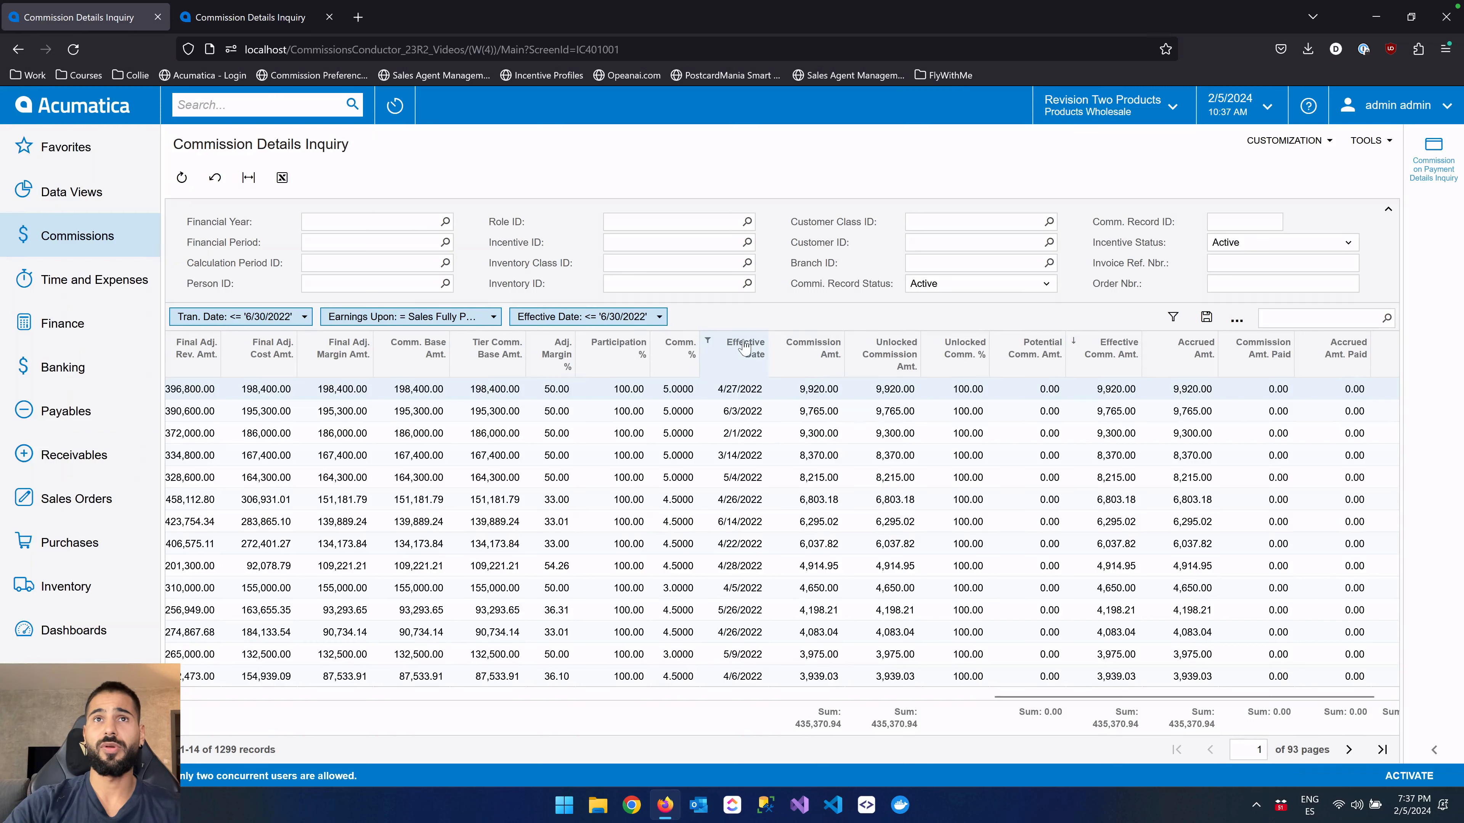
# Clear the Tran. Date filter and review the amounts of the records limited by effective date.
pyautogui.click(274, 323)
pyautogui.click(253, 403)
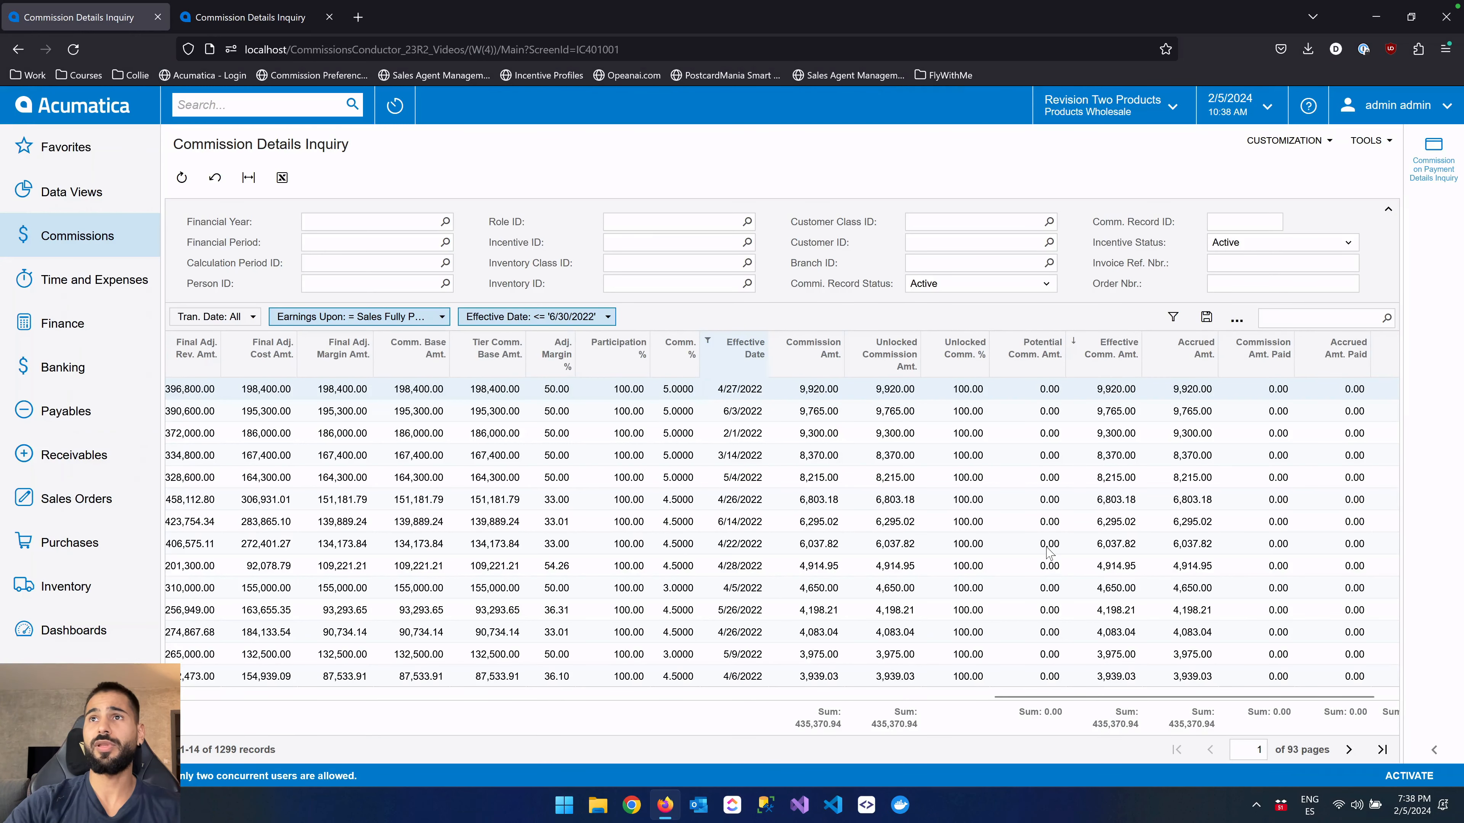
pyautogui.hscroll(3, 1048, 553)
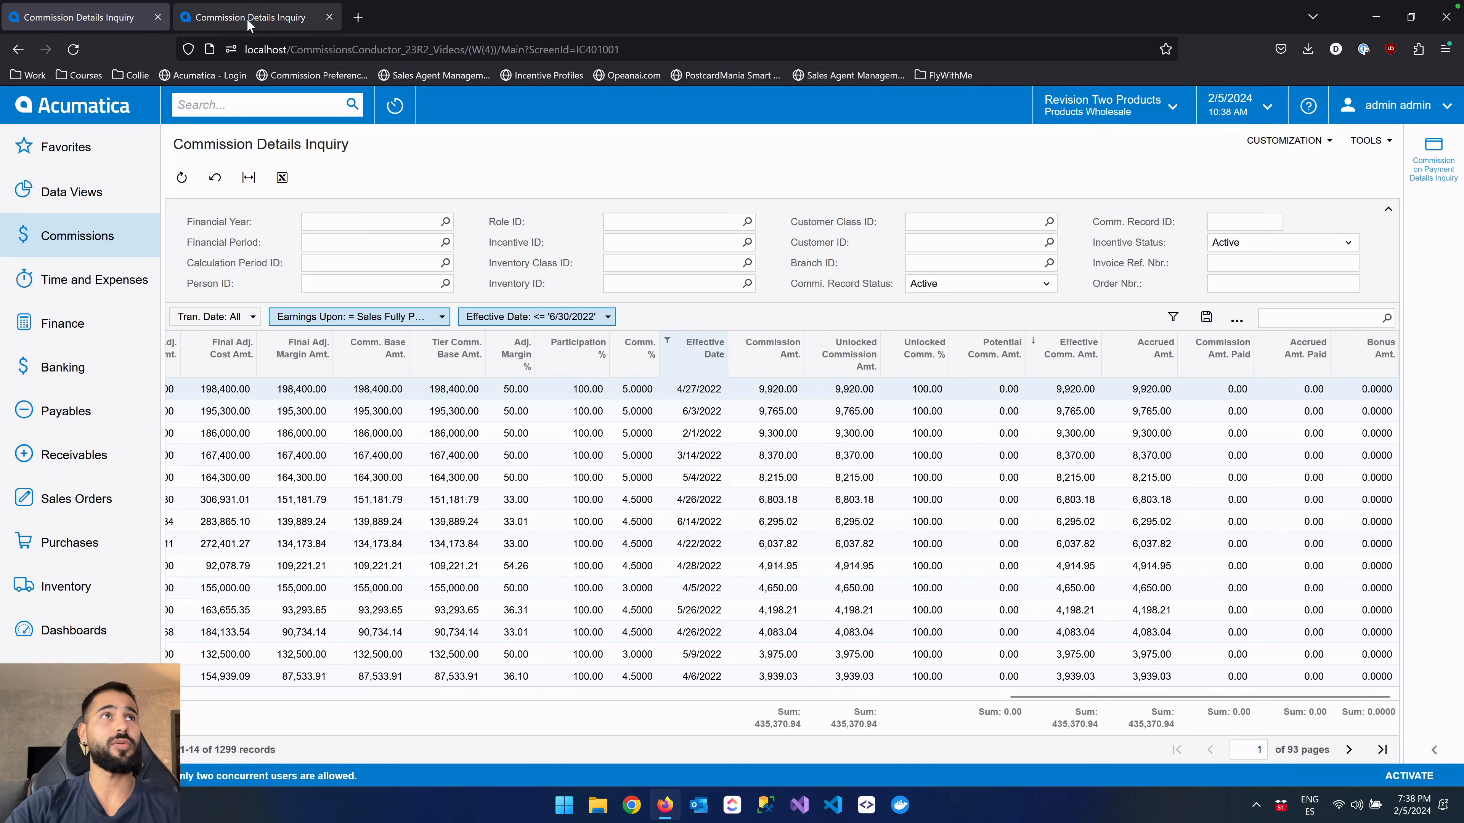
# Switch to the second Commission Details Inquiry browser tab, go to Commission Payouts there and start a new payout record.
pyautogui.click(272, 21)
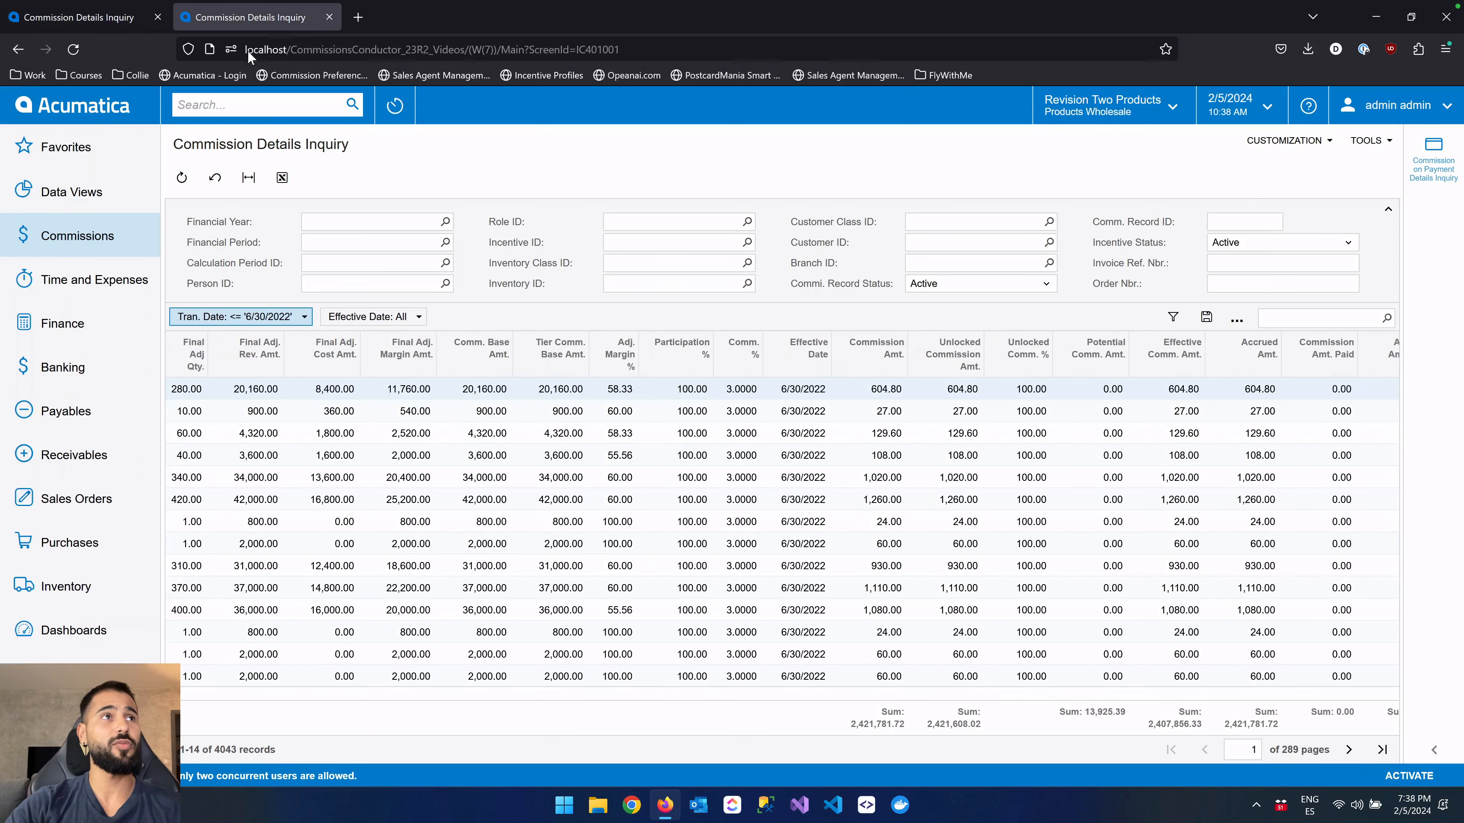
pyautogui.click(91, 255)
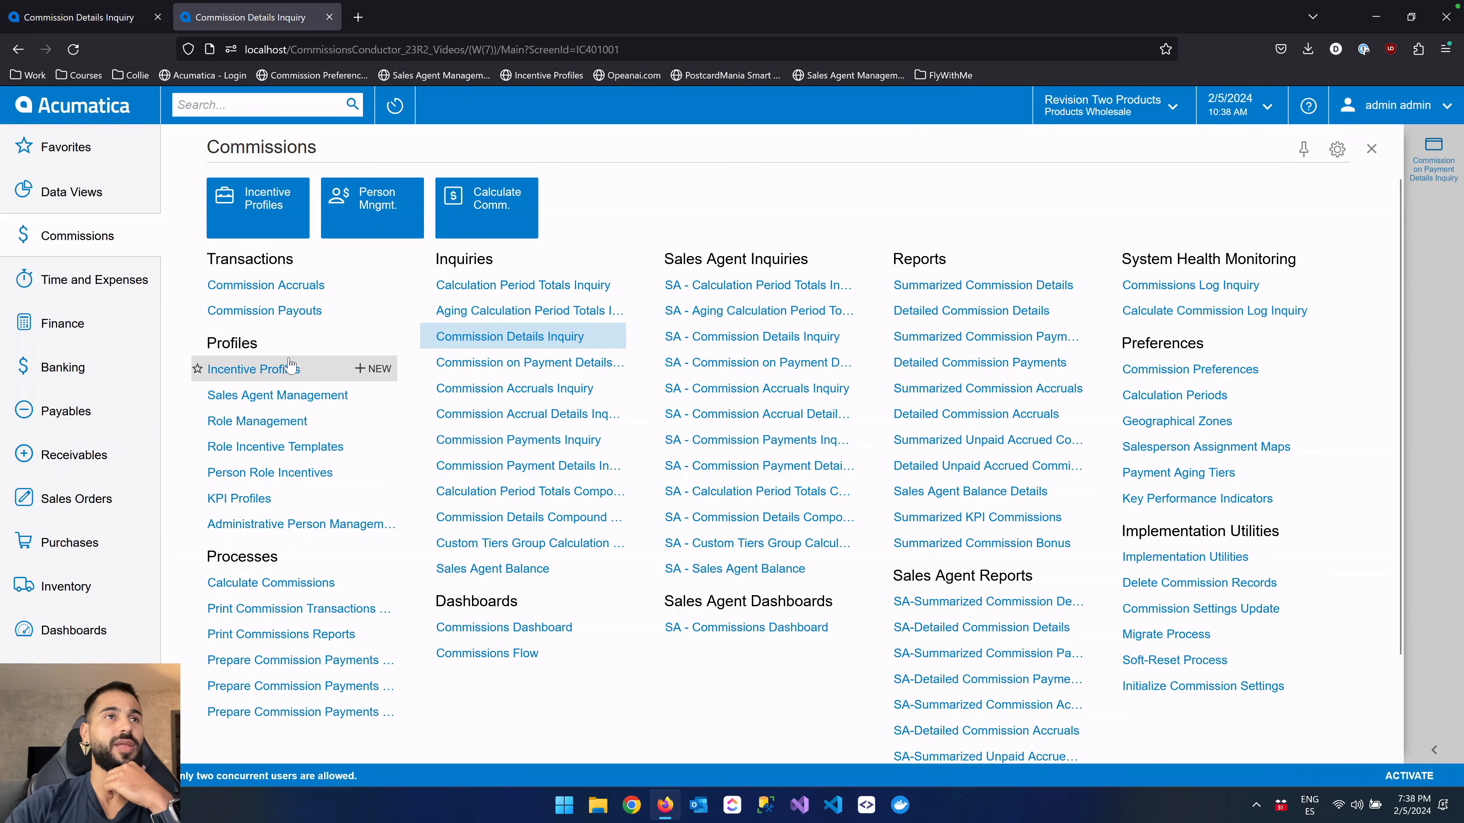
pyautogui.click(288, 314)
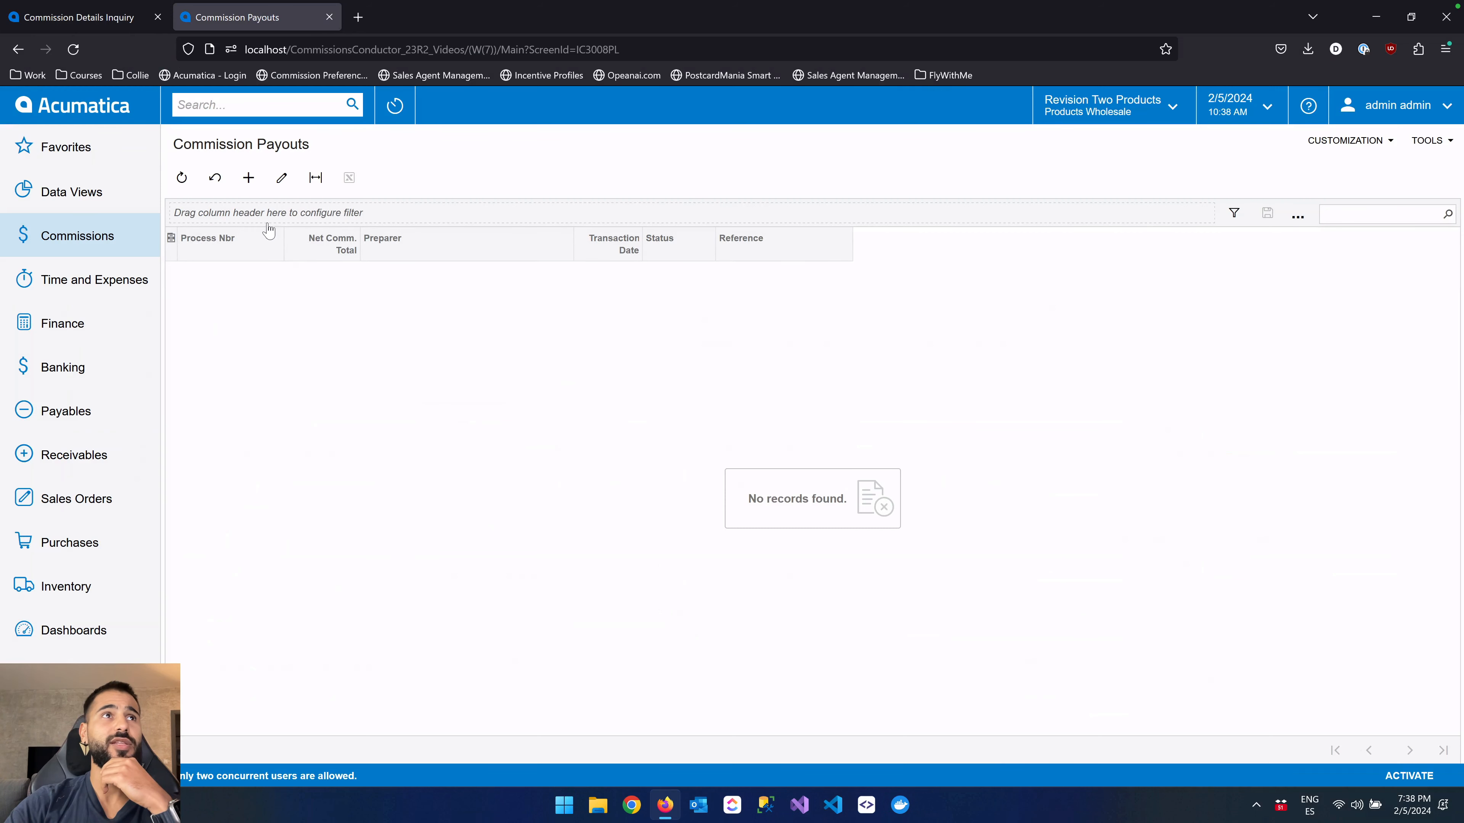
pyautogui.click(245, 179)
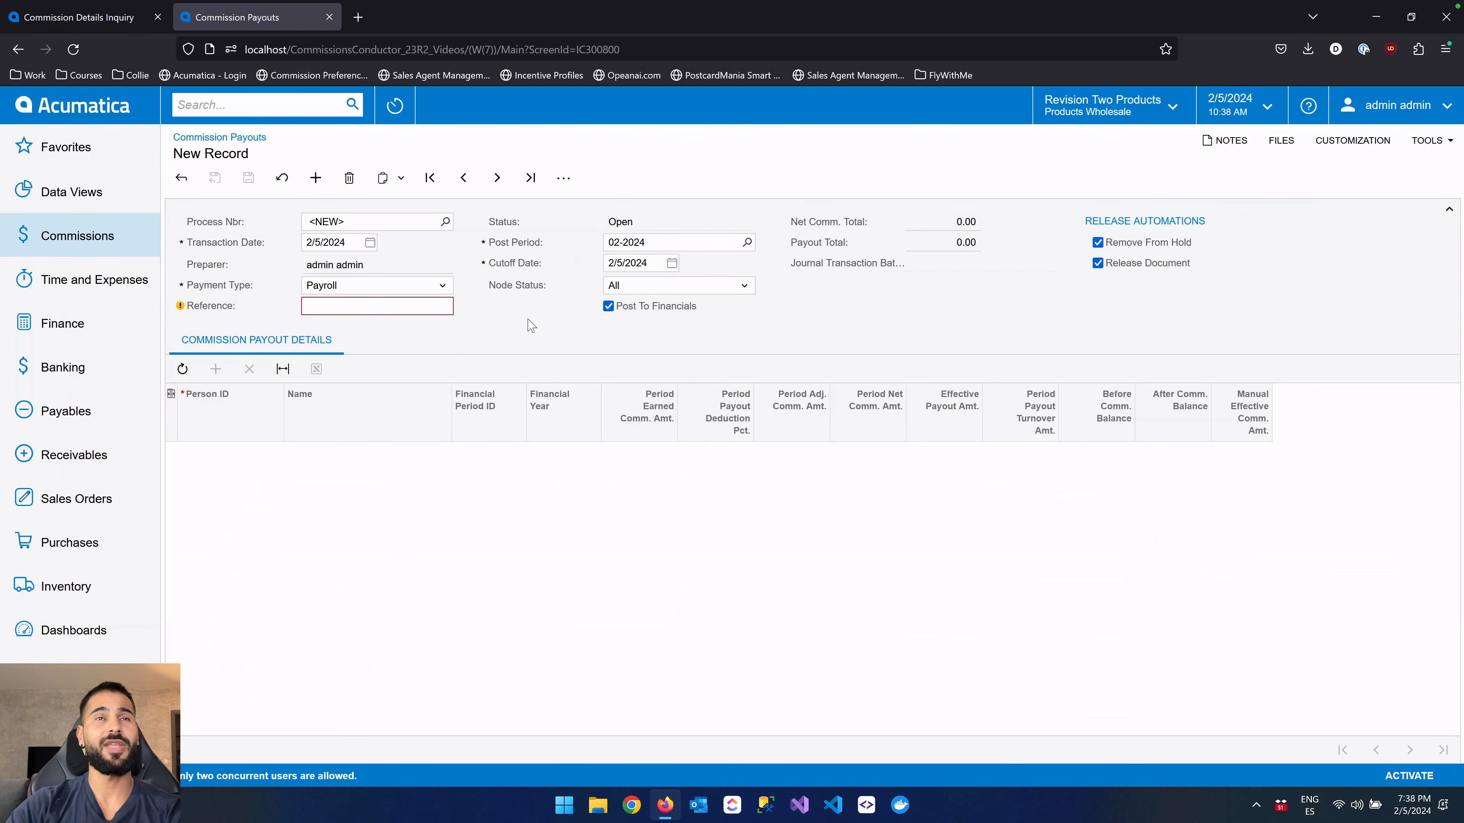
# Look through the Prepare Commission Payments processes under Commissions: By Incentive, By Sales Agent and By Sales Role.
pyautogui.click(101, 249)
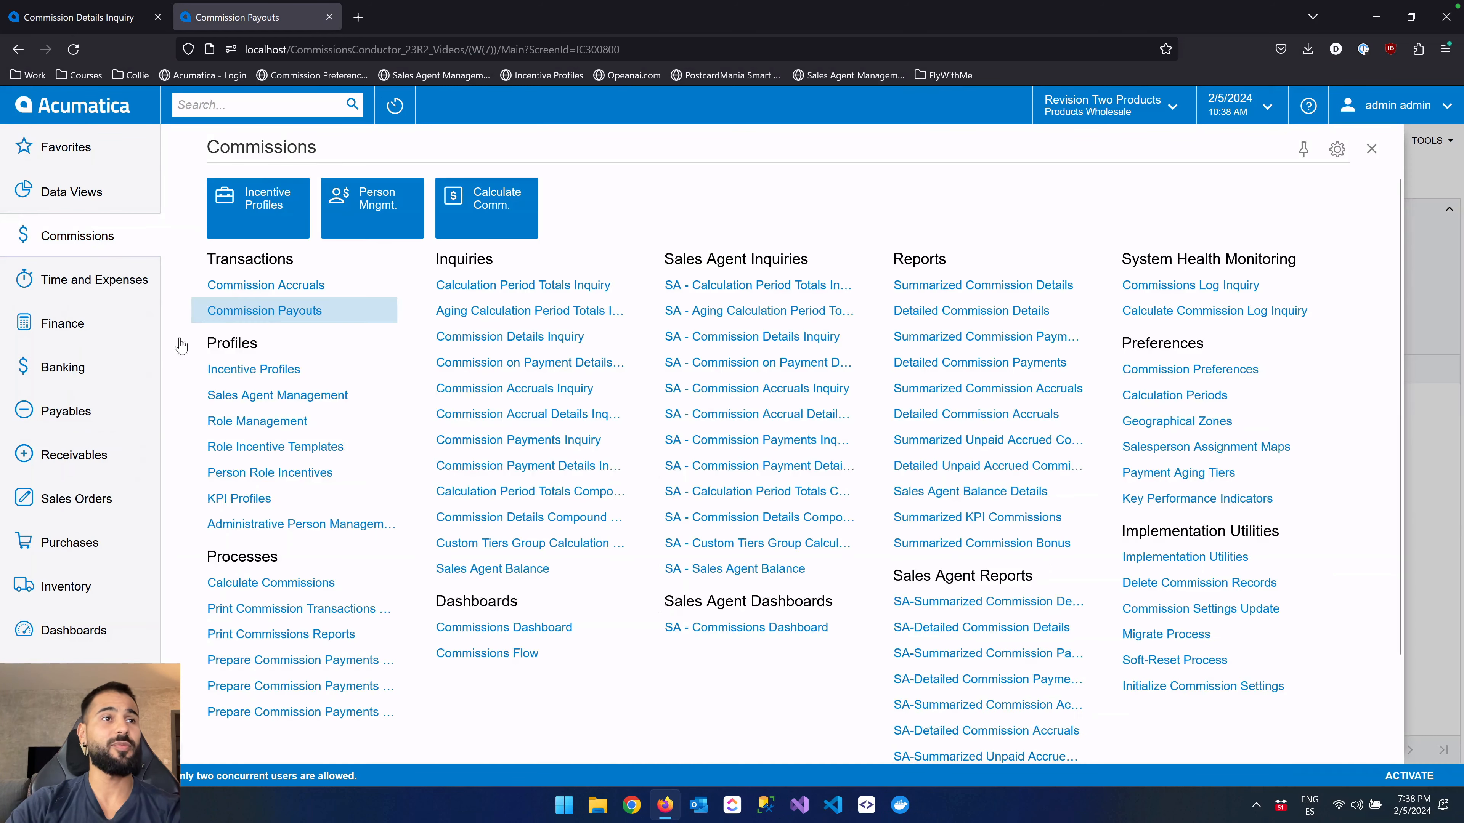
pyautogui.scroll(-1, 202, 420)
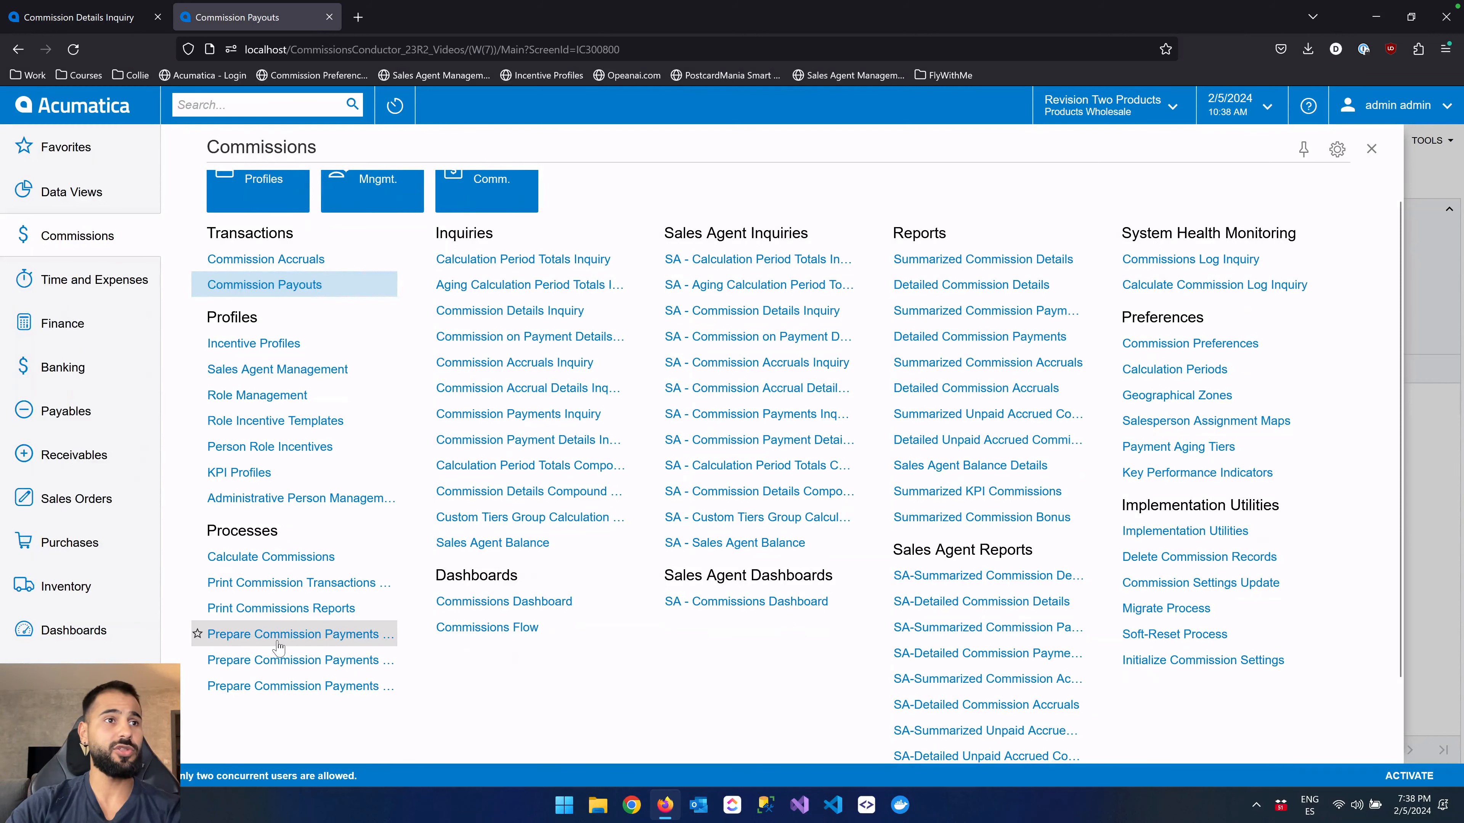
pyautogui.scroll(-1, 278, 640)
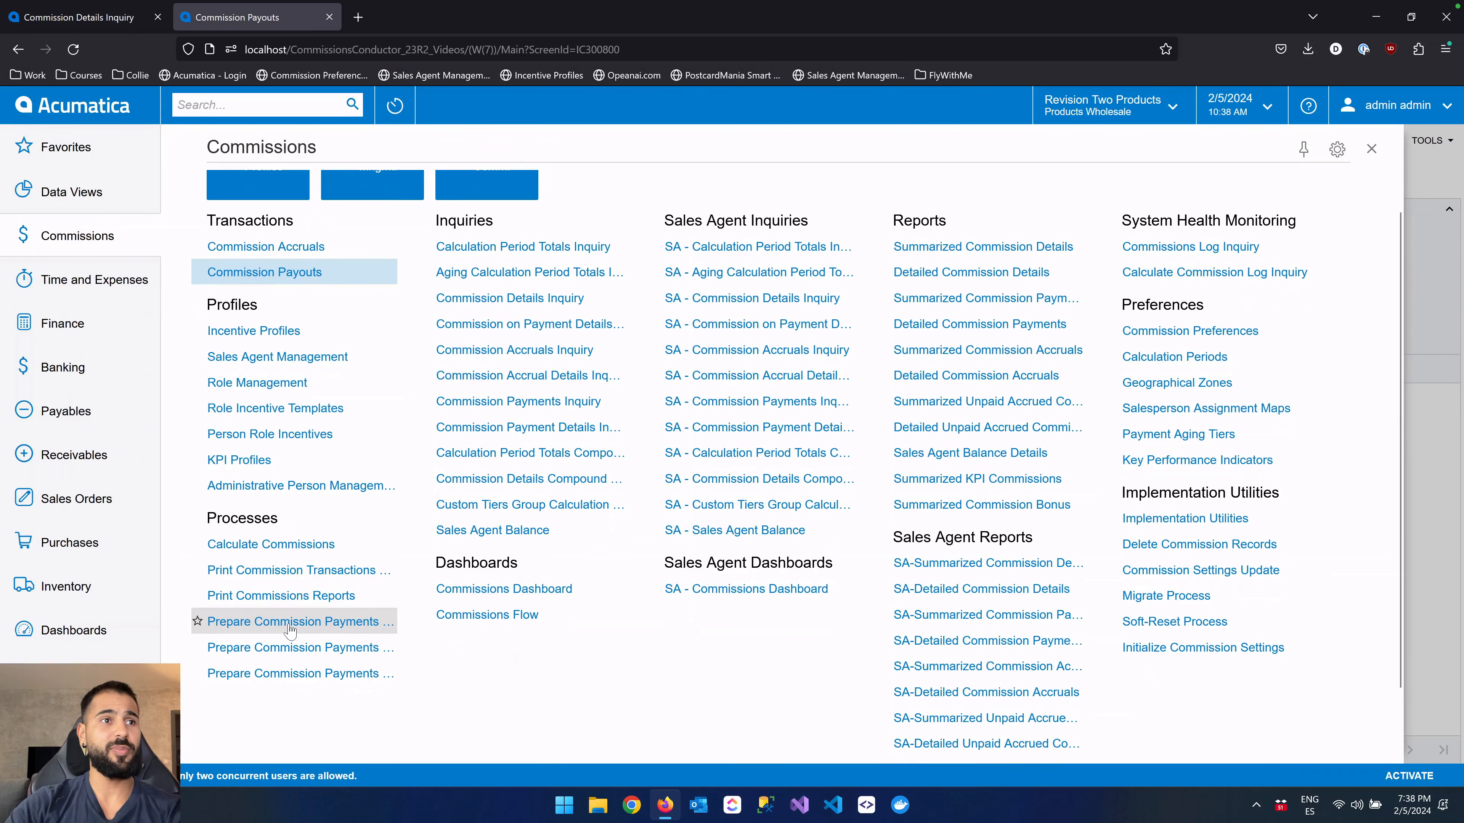
pyautogui.click(291, 622)
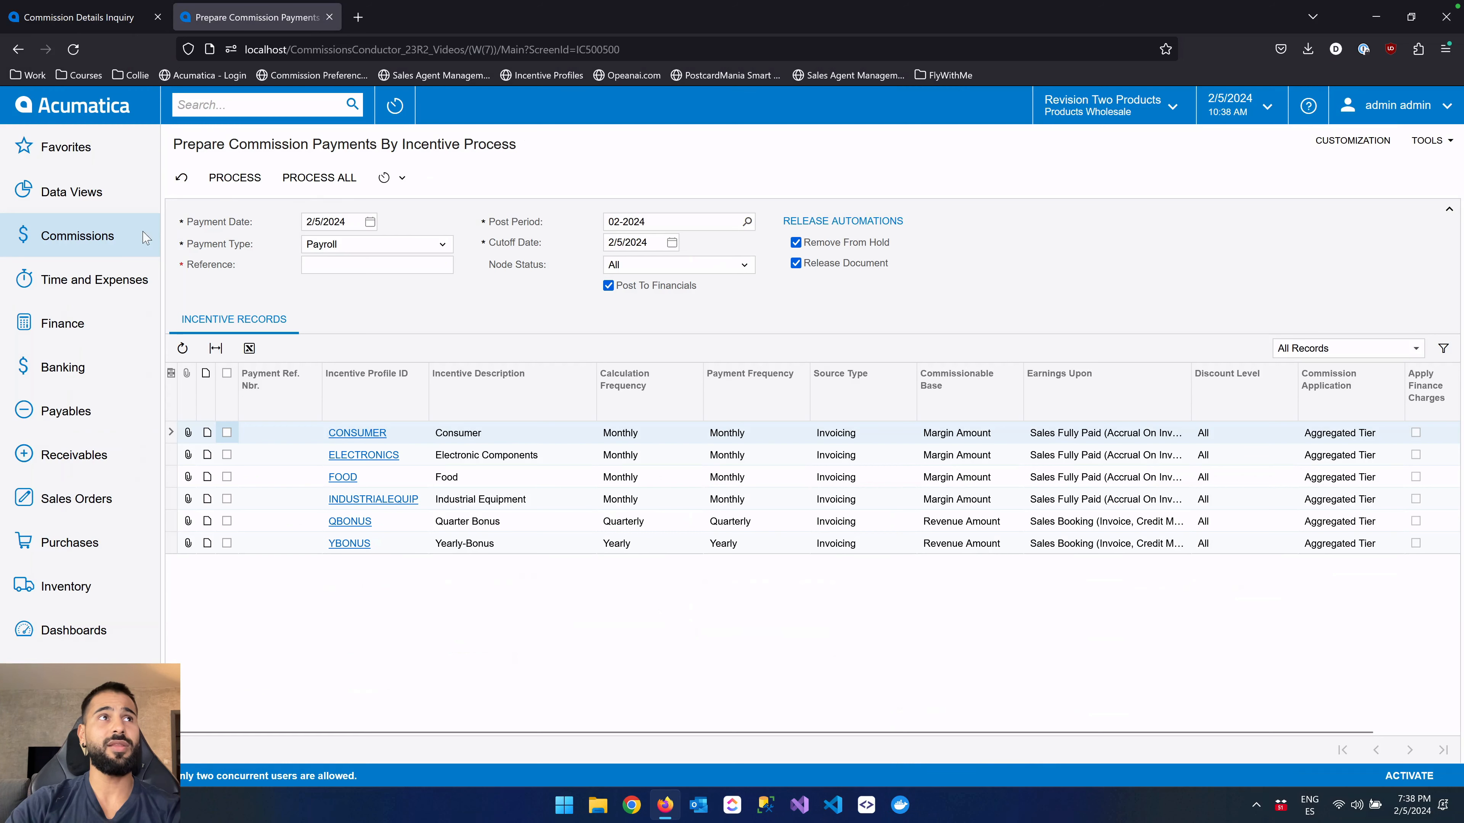
pyautogui.click(104, 249)
pyautogui.click(328, 649)
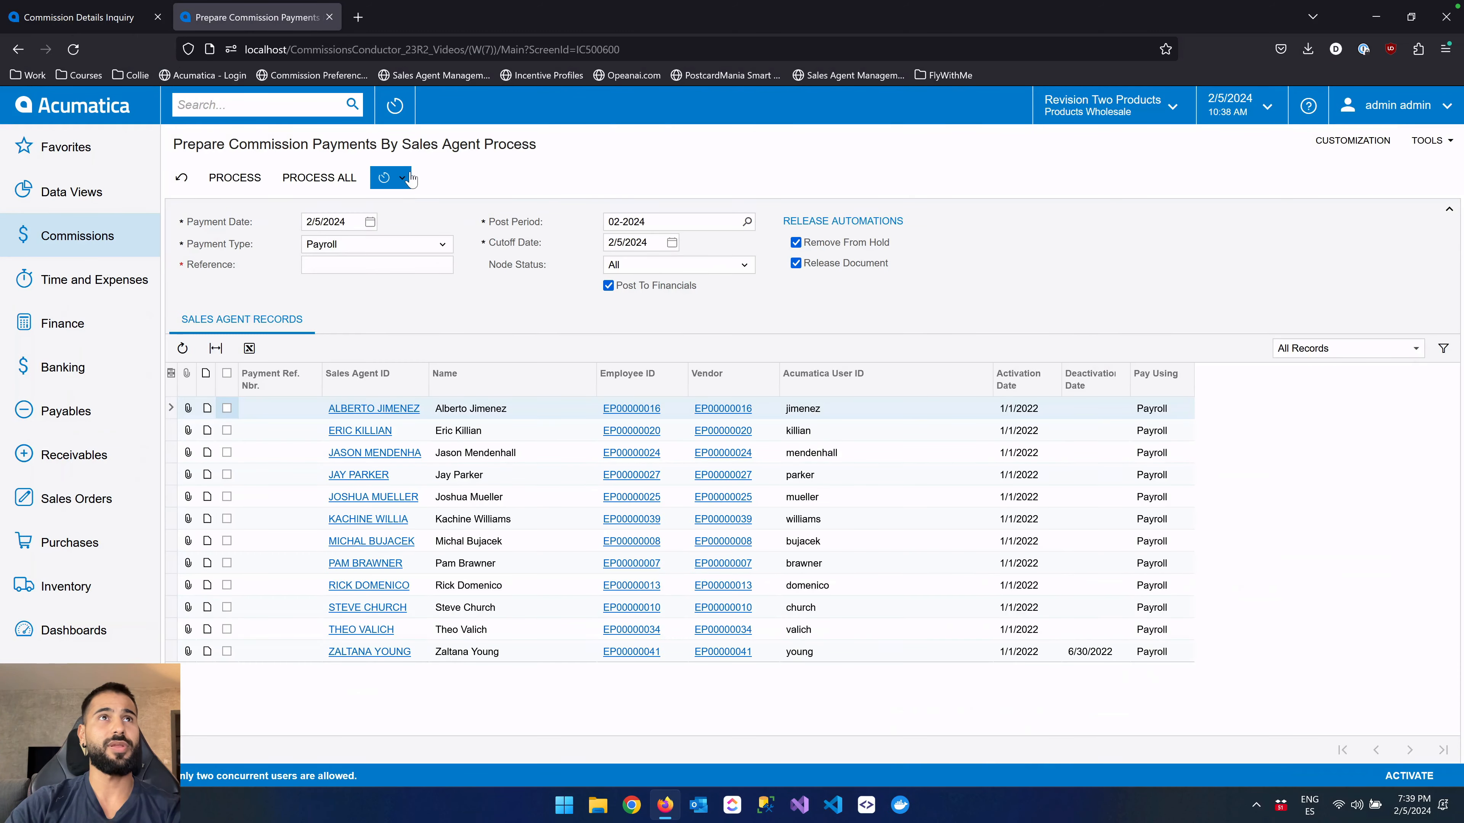
pyautogui.click(61, 248)
pyautogui.click(299, 676)
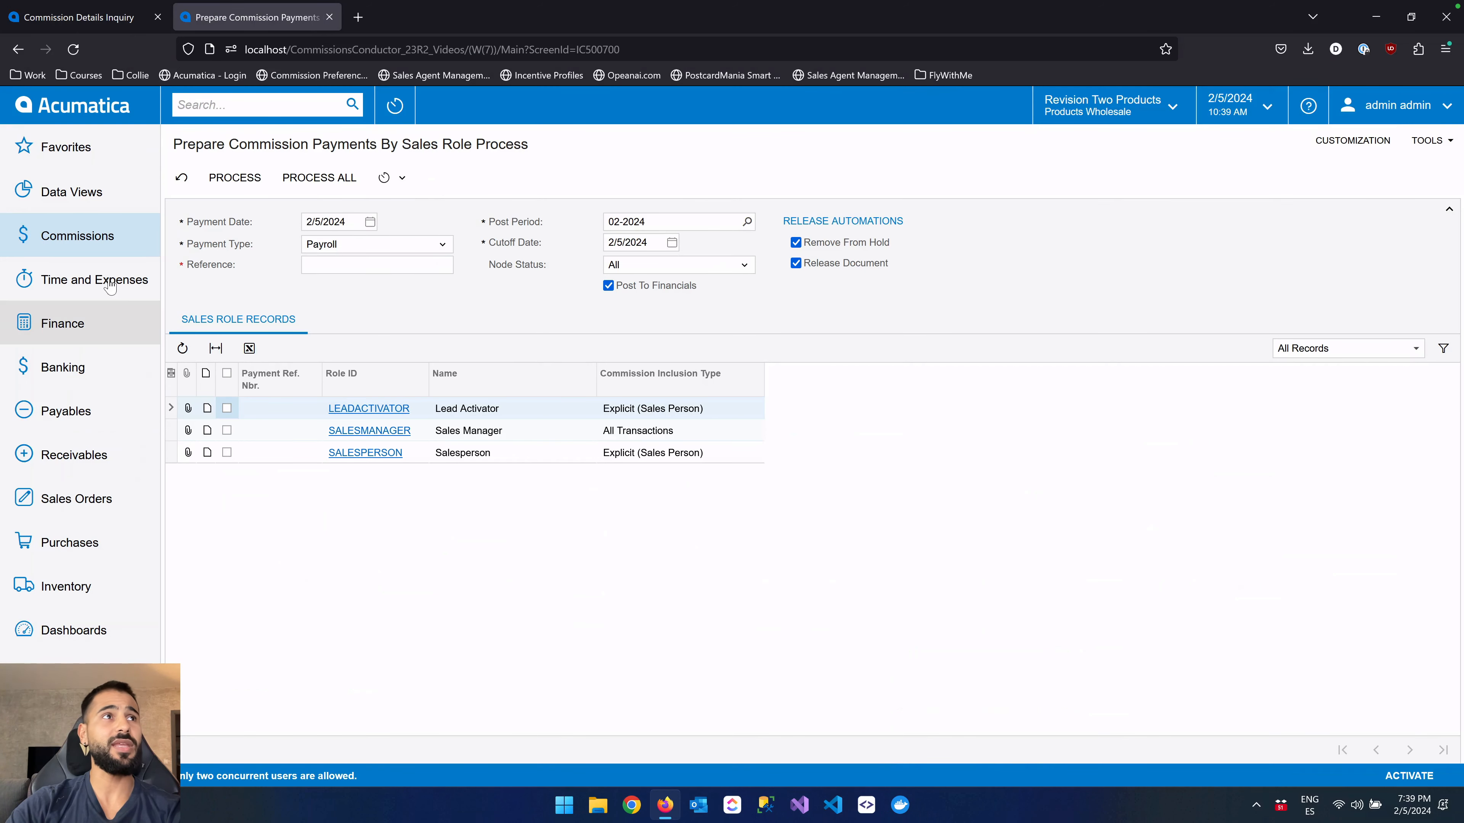
# Open Prepare Commission Payments By Incentive Process, review the Payment Date and choose Payroll as the Payment Type.
pyautogui.click(96, 239)
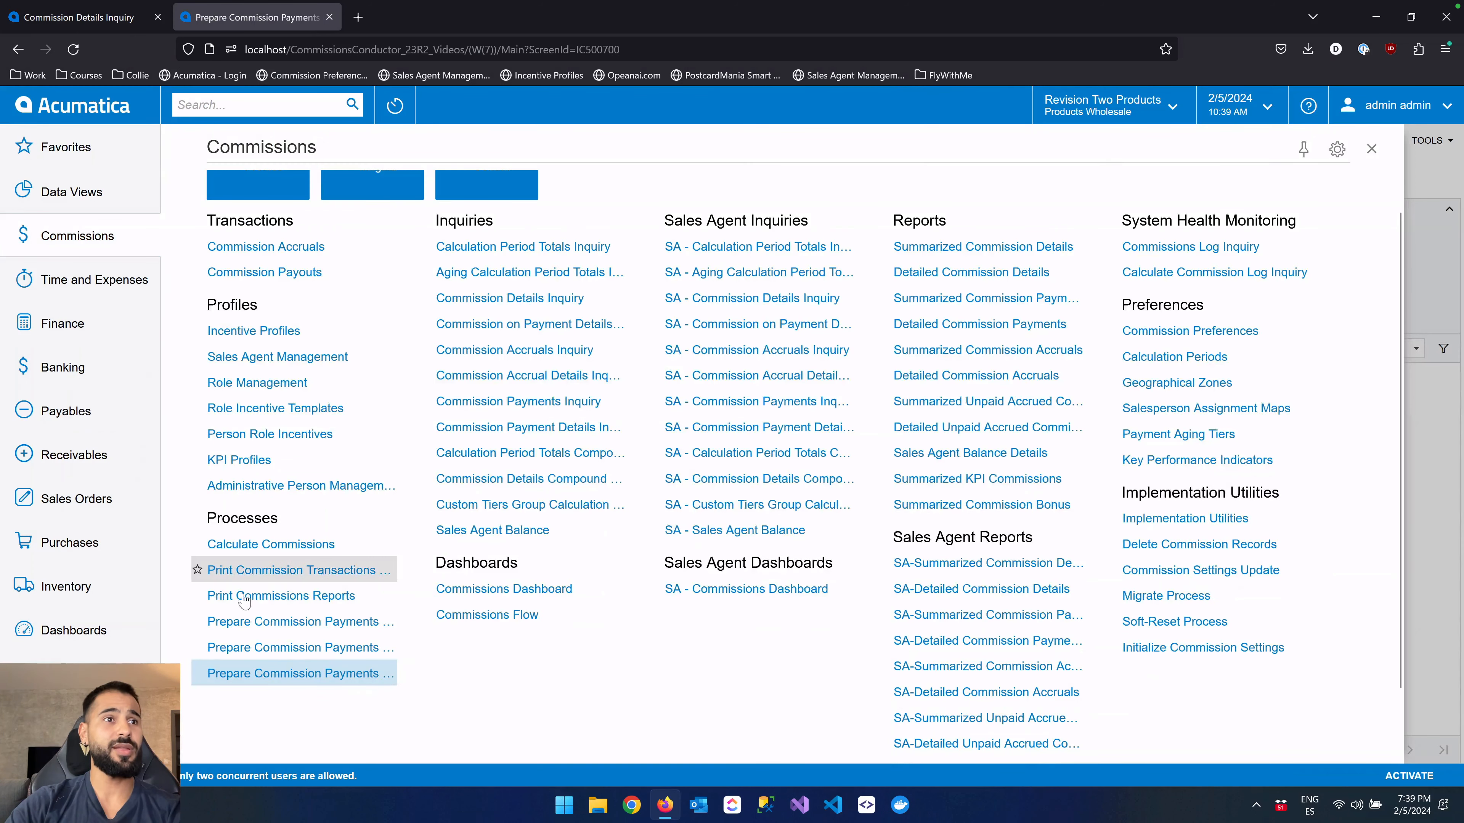
pyautogui.click(264, 622)
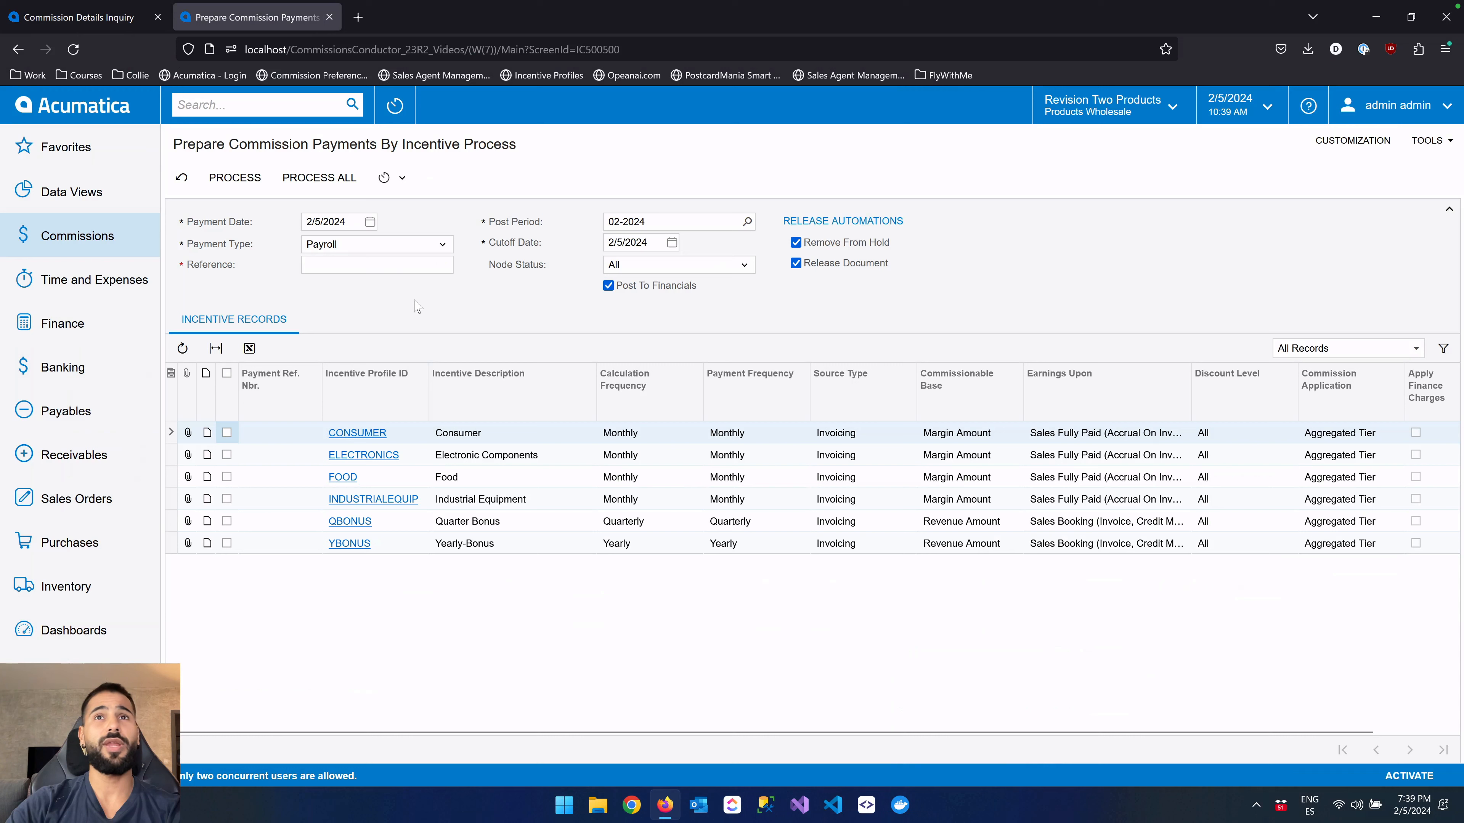
pyautogui.click(349, 221)
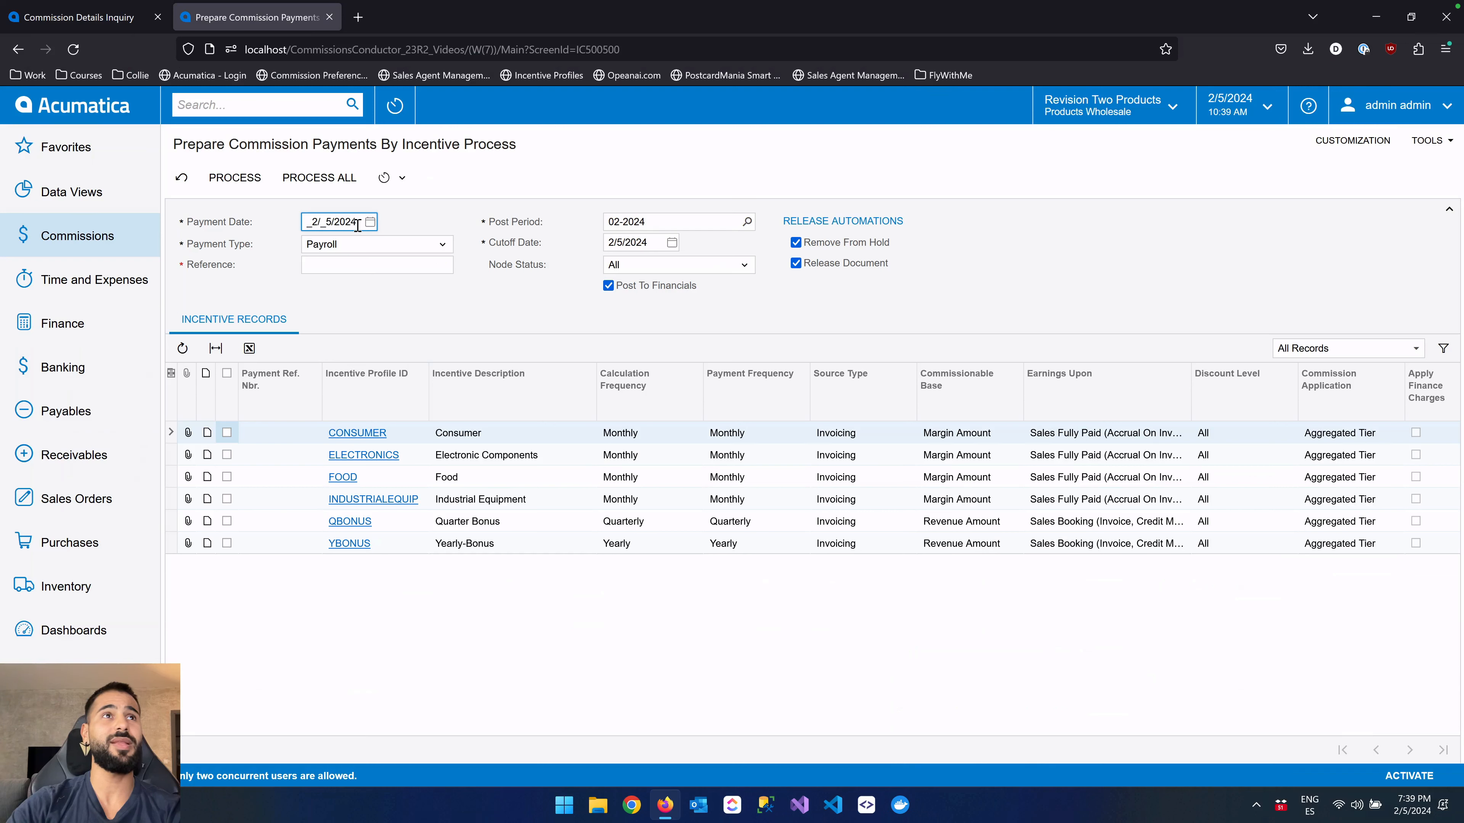
pyautogui.click(488, 187)
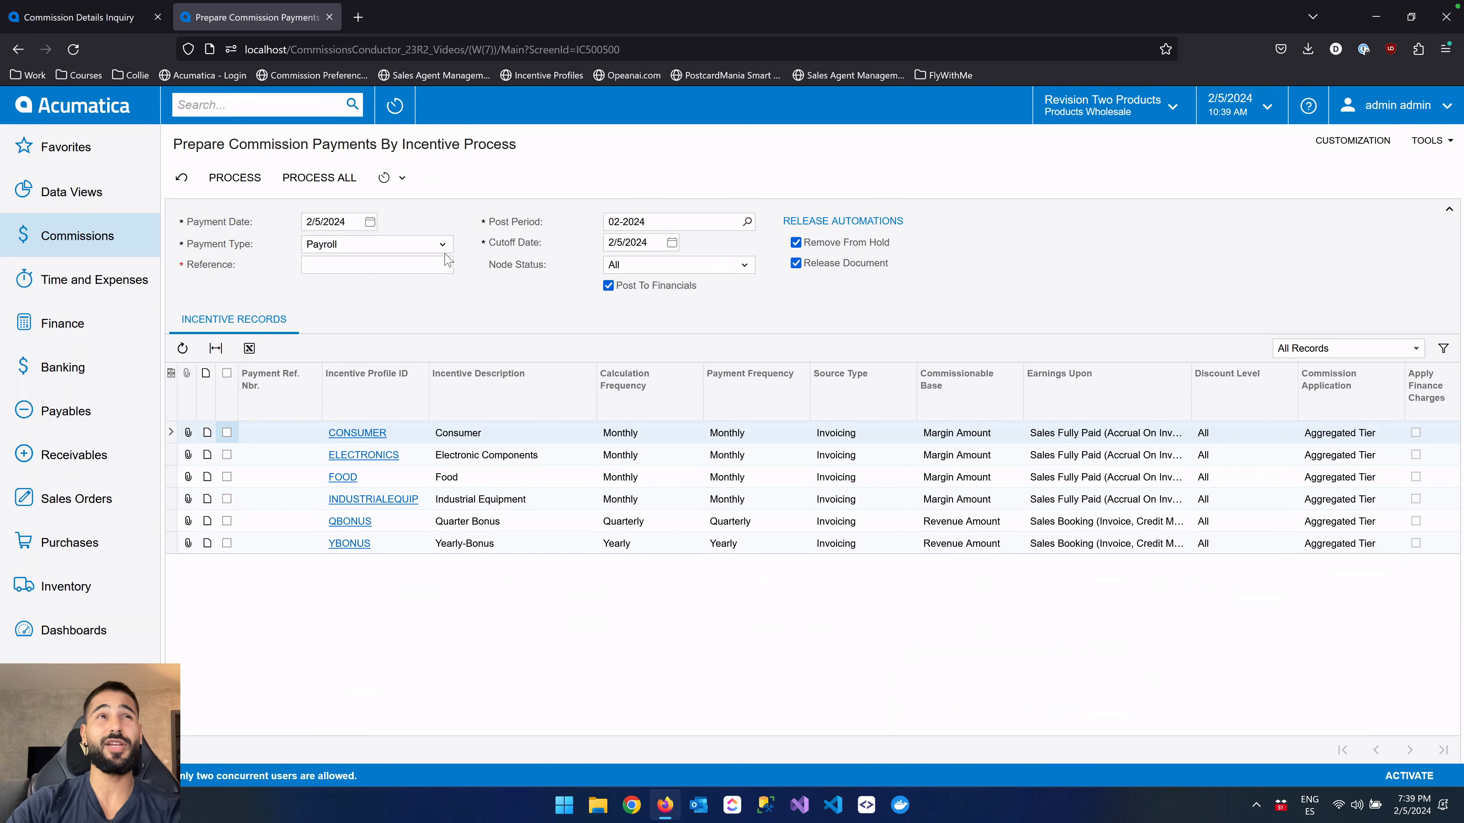
pyautogui.click(403, 245)
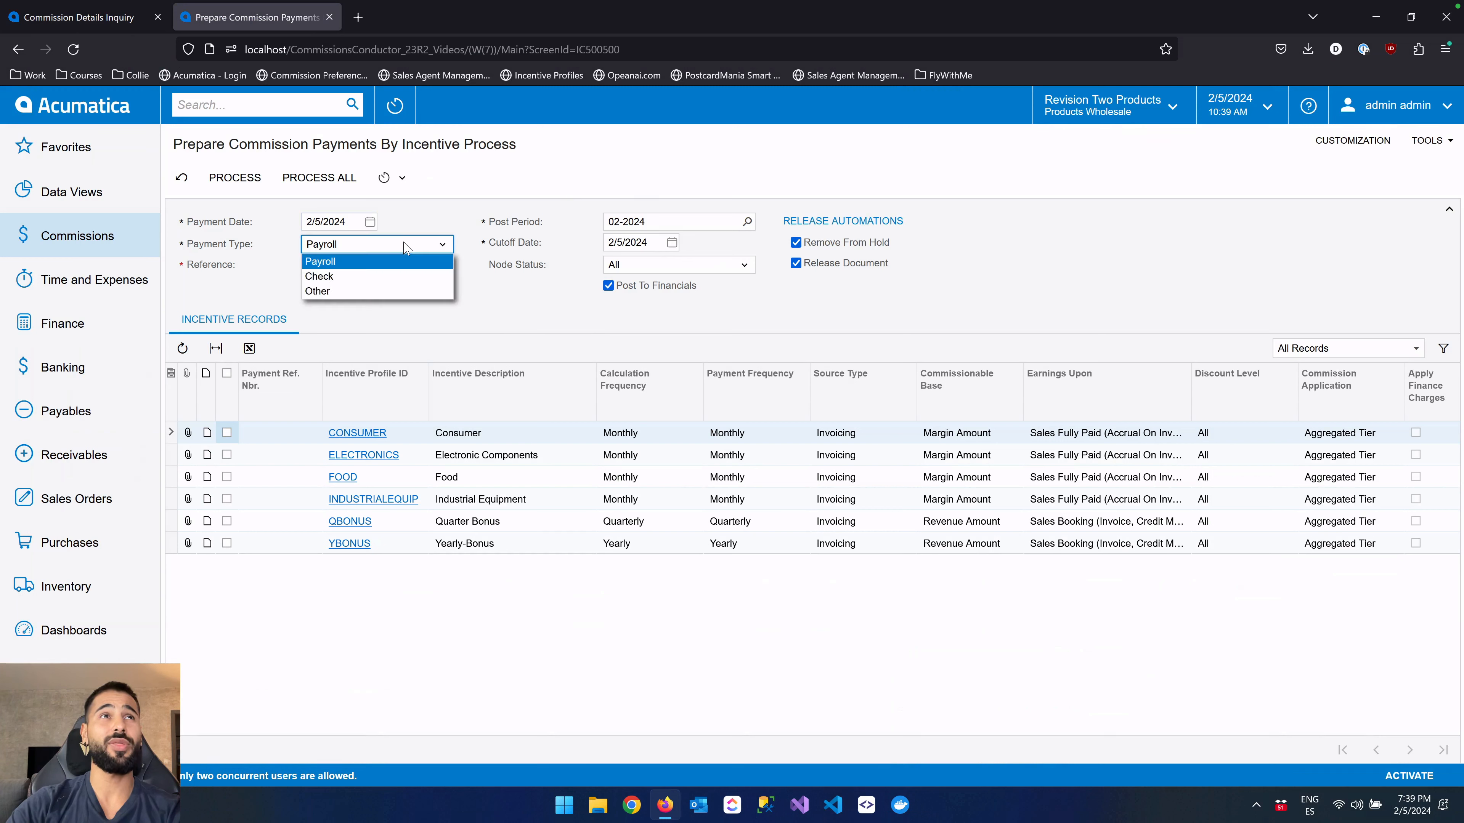
pyautogui.click(349, 262)
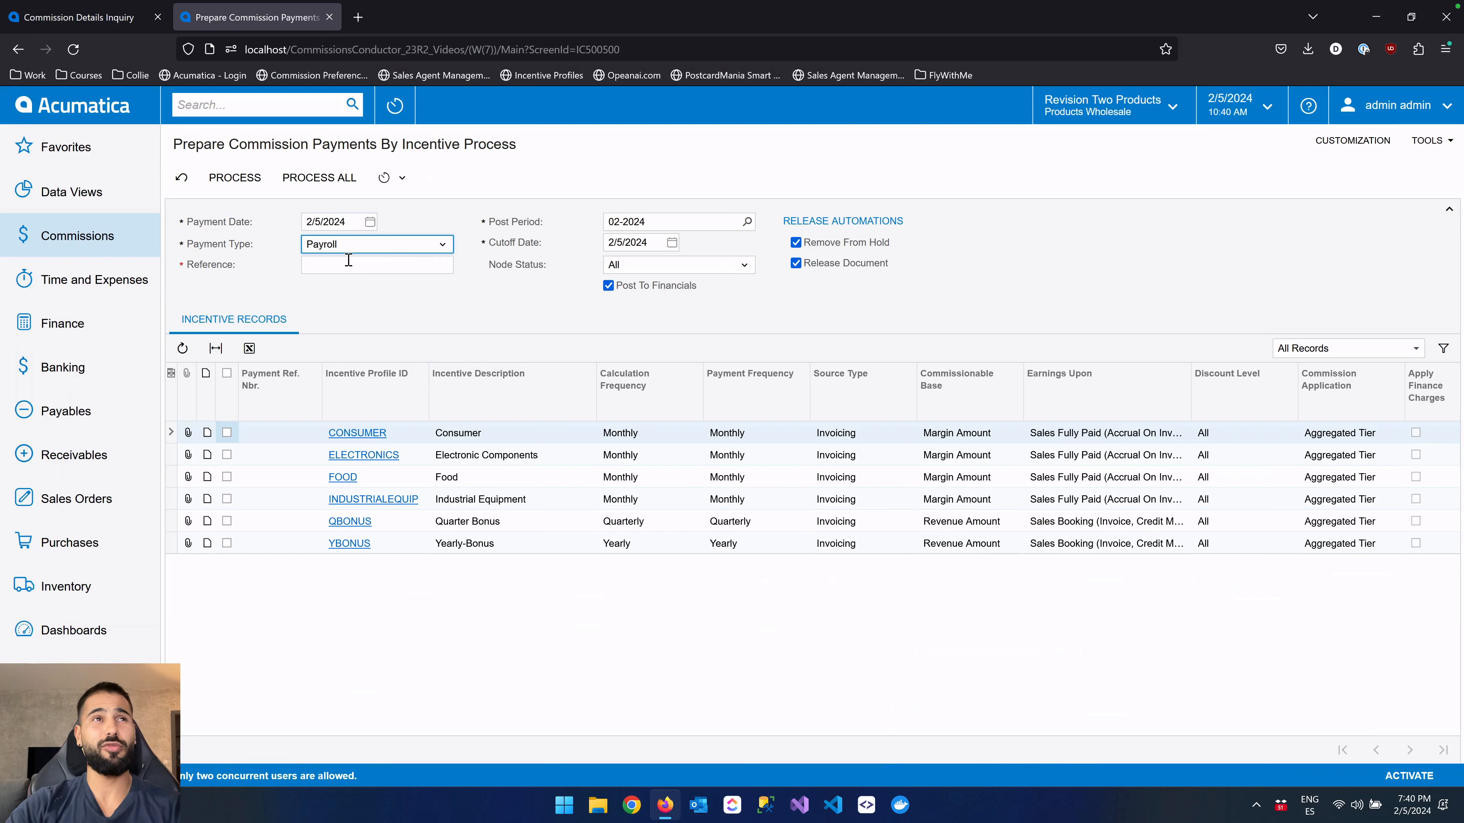
# Enter 2022 First Half as the Reference of the commission payment.
pyautogui.click(349, 263)
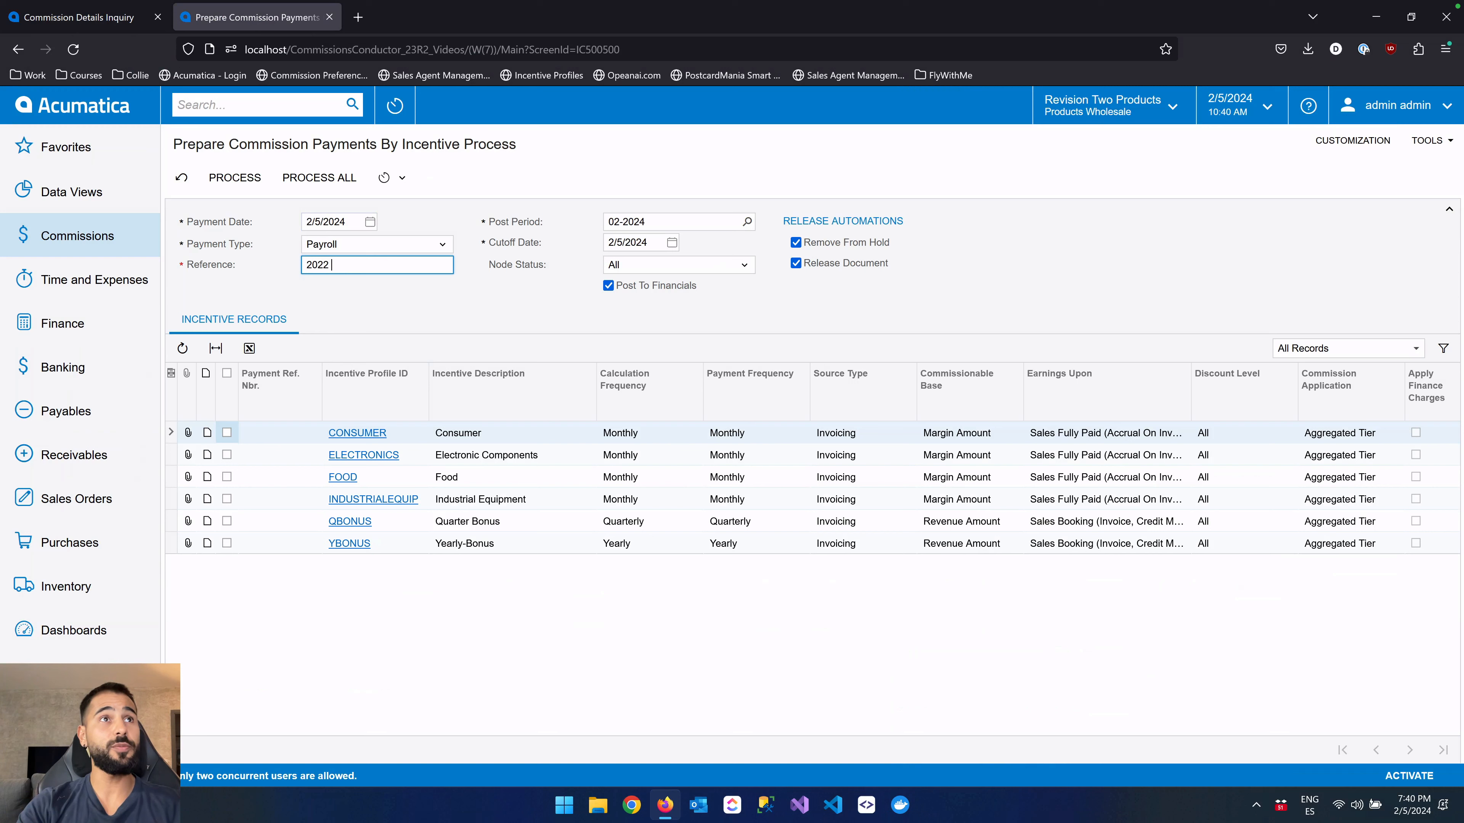
pyautogui.write('irst')
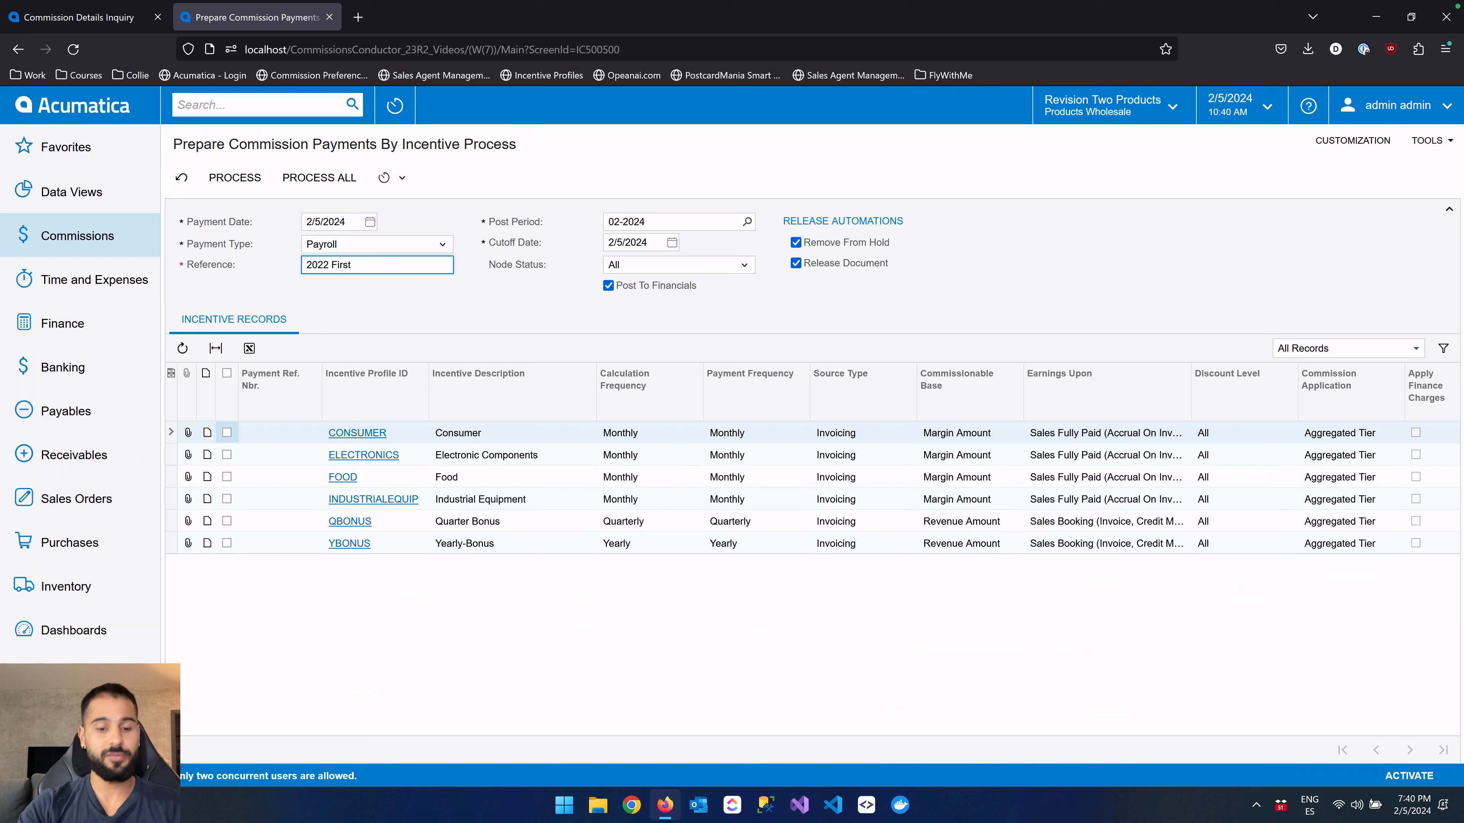
pyautogui.write(' Half')
pyautogui.click(457, 306)
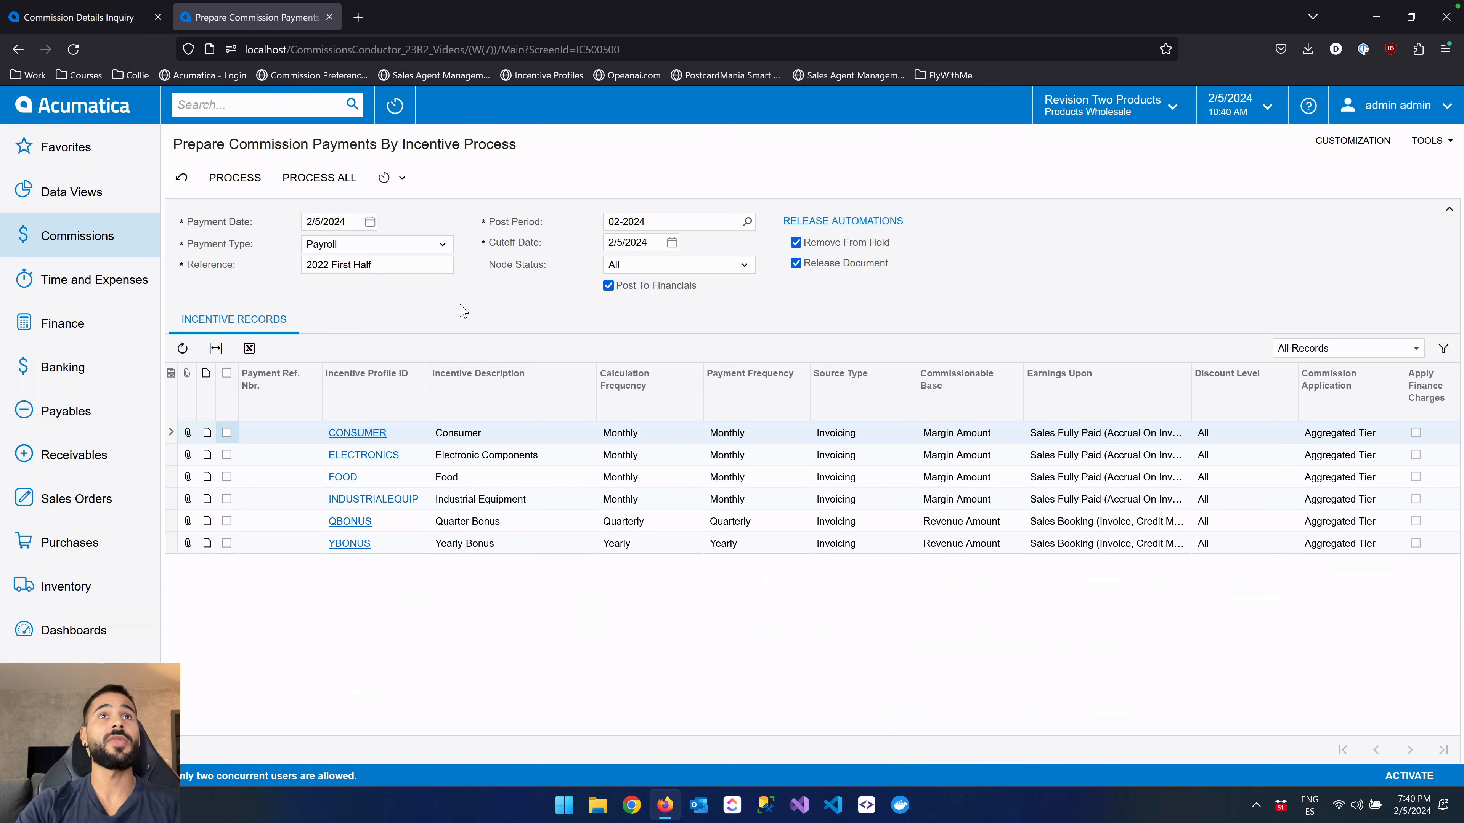
# Set the Cutoff Date of the commission payment to 6/30/2022.
pyautogui.click(672, 242)
pyautogui.click(684, 266)
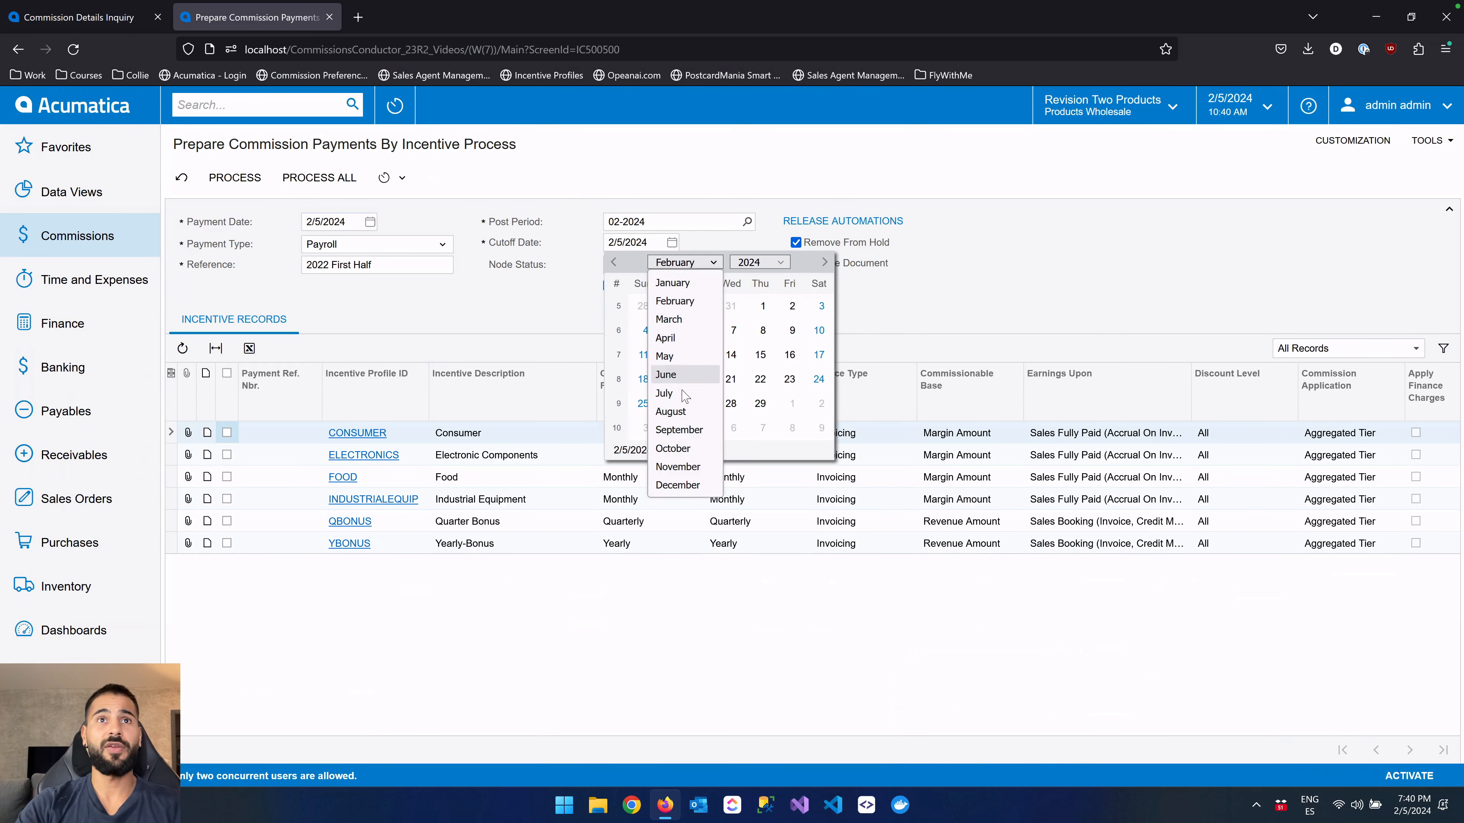
pyautogui.click(666, 374)
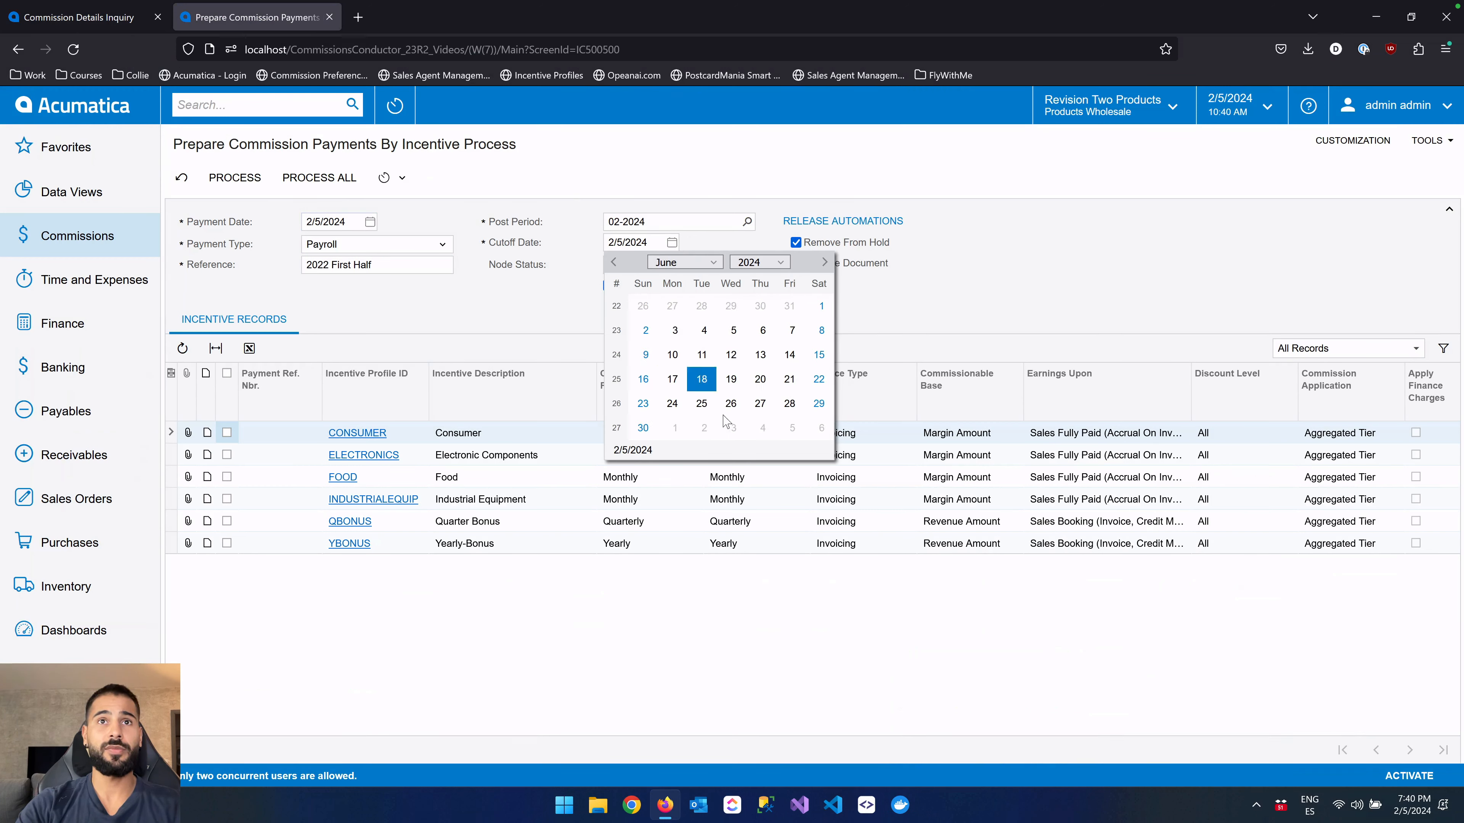
pyautogui.click(772, 264)
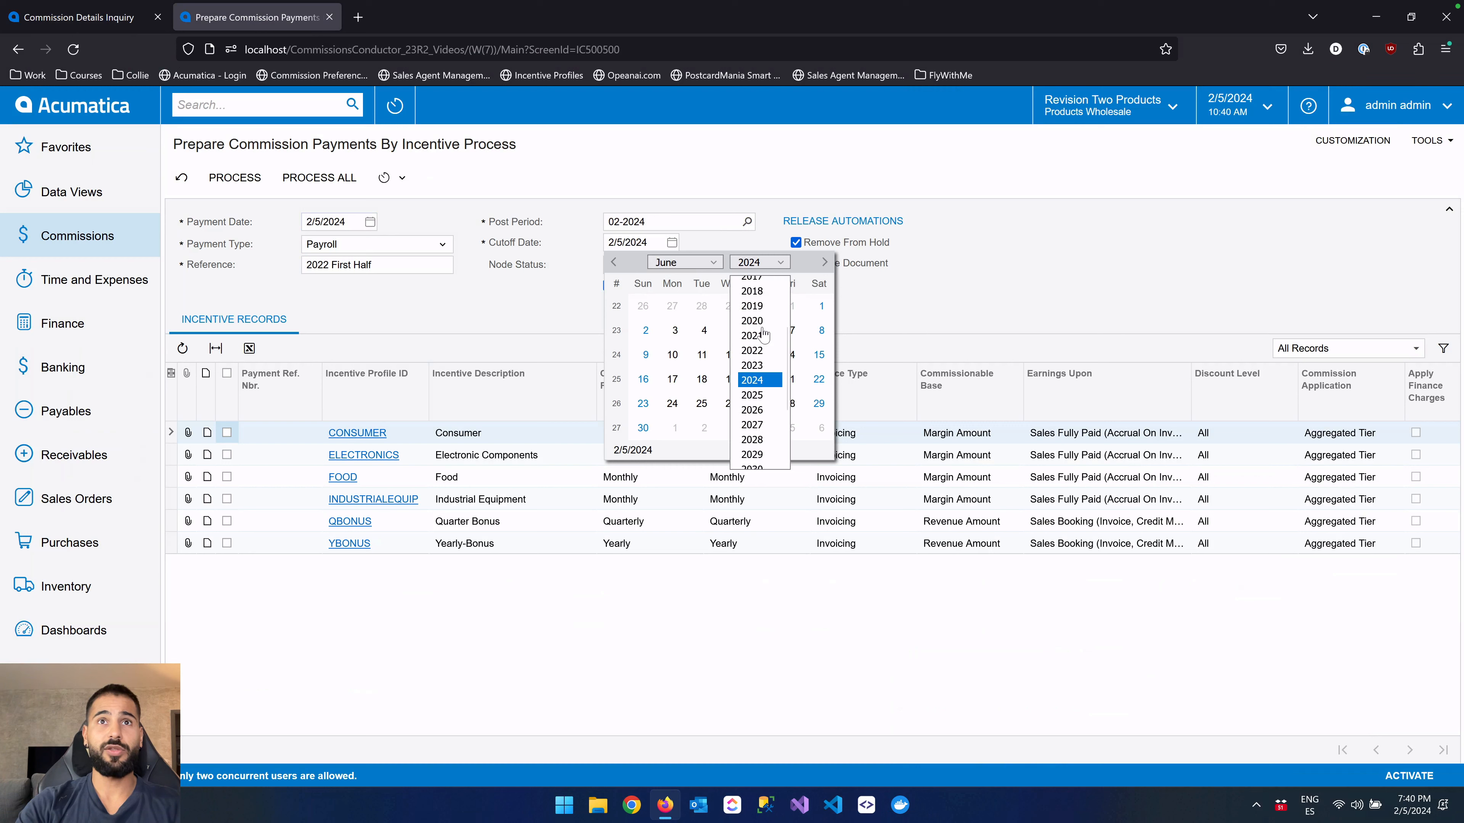
pyautogui.click(757, 351)
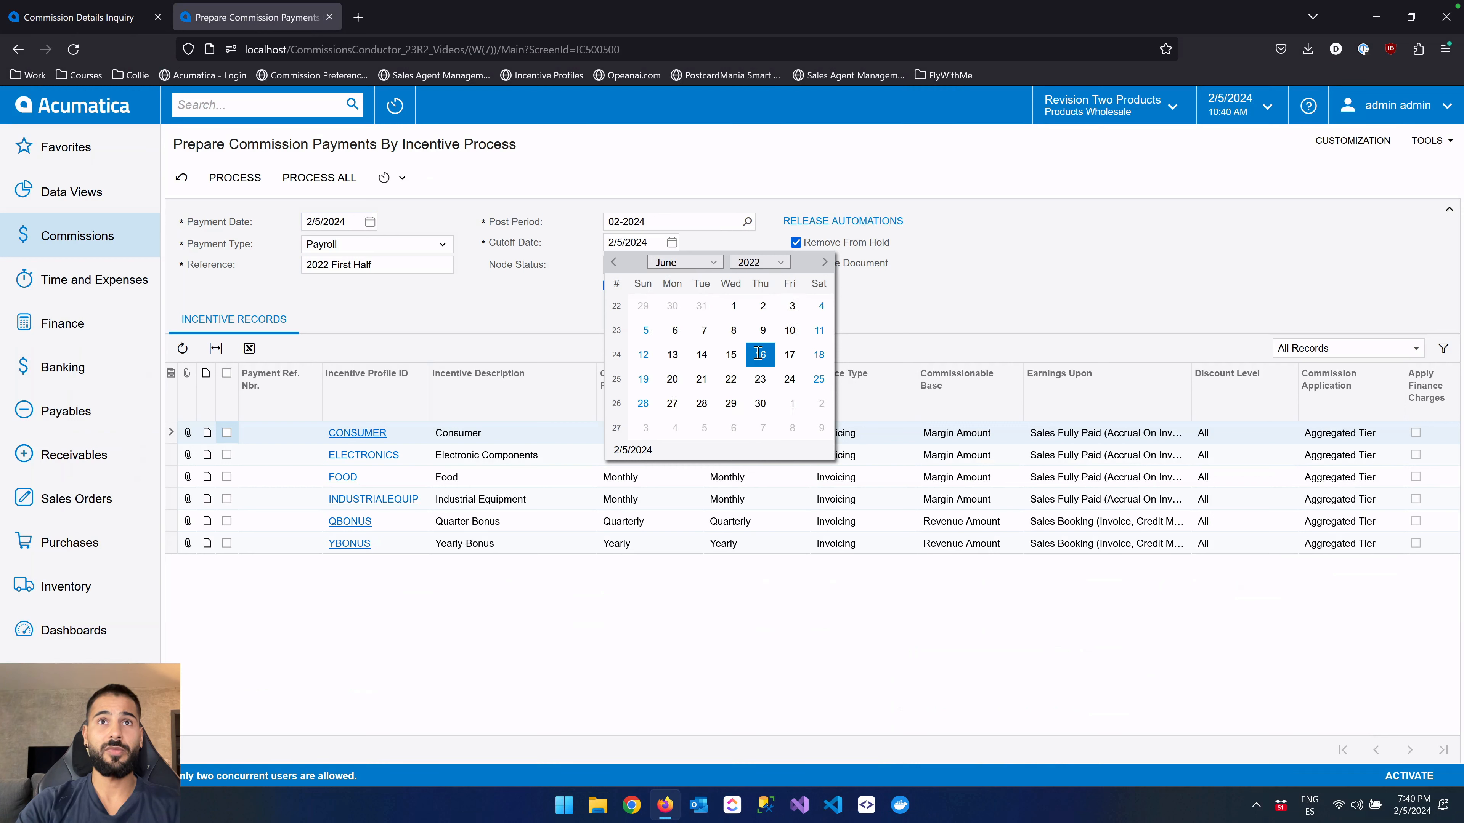
pyautogui.click(761, 403)
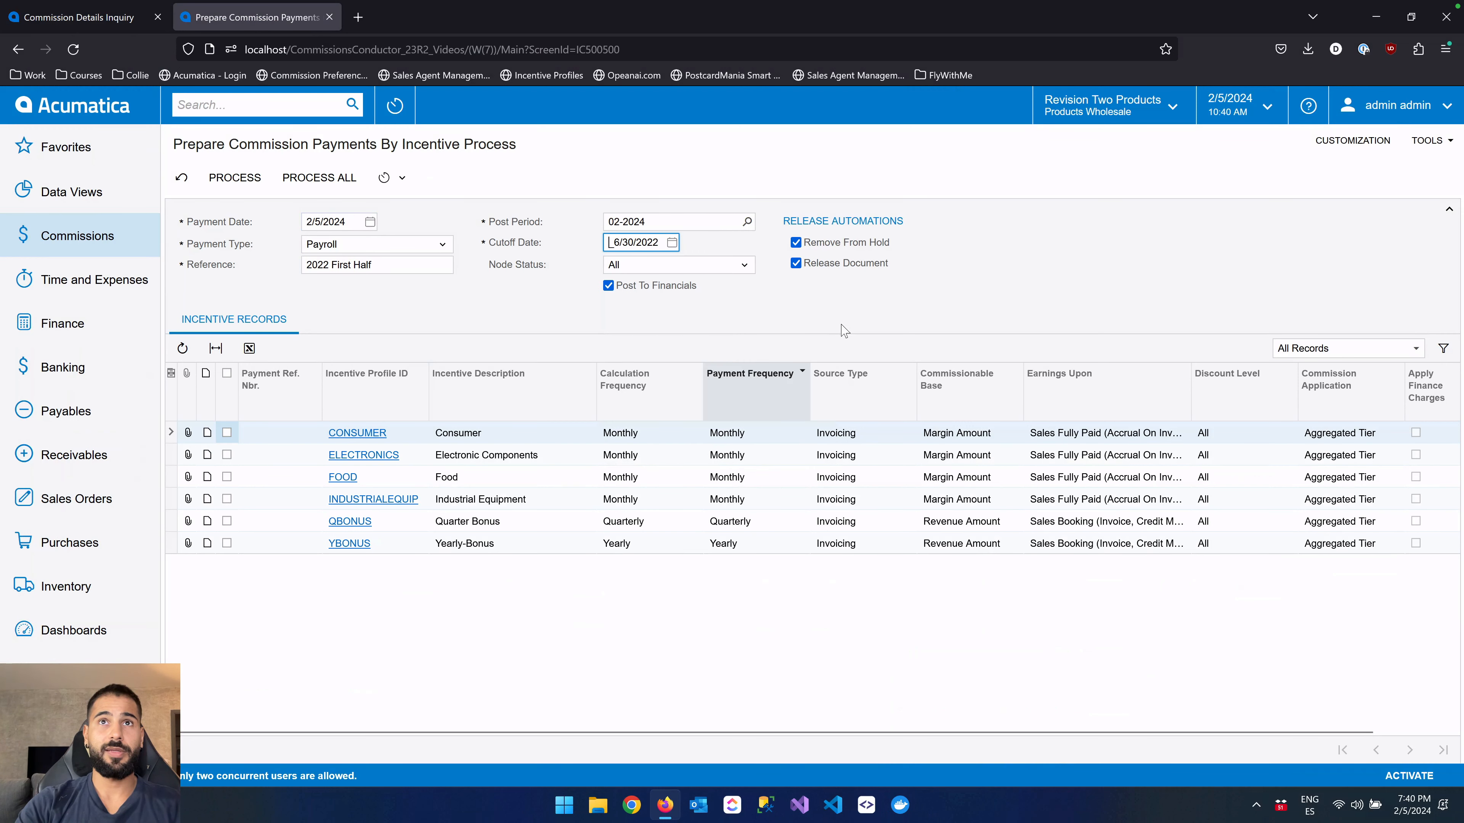
# Review the Node Status options, leave it at All, and process all the incentive records.
pyautogui.click(707, 266)
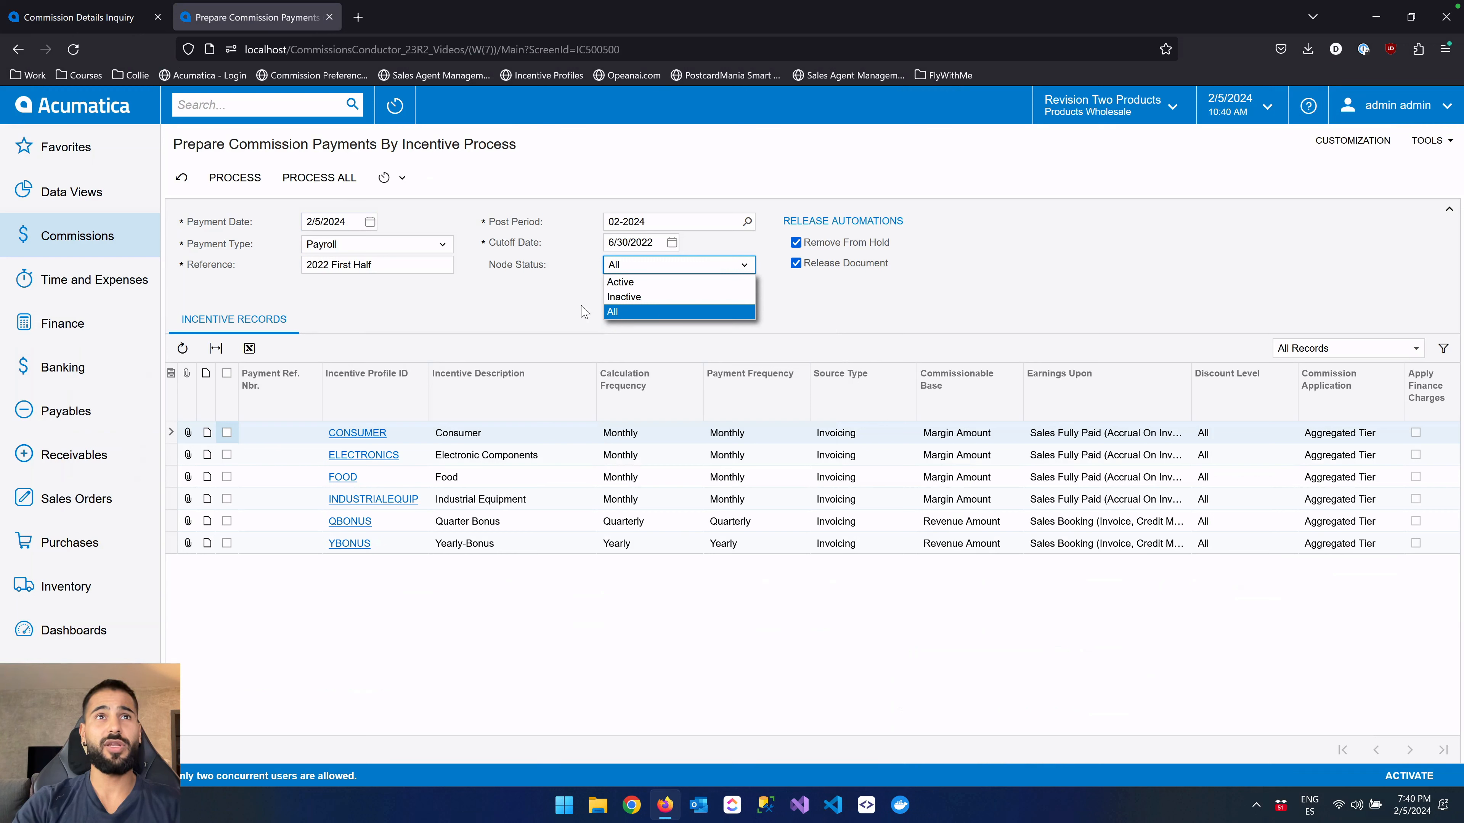
pyautogui.click(548, 298)
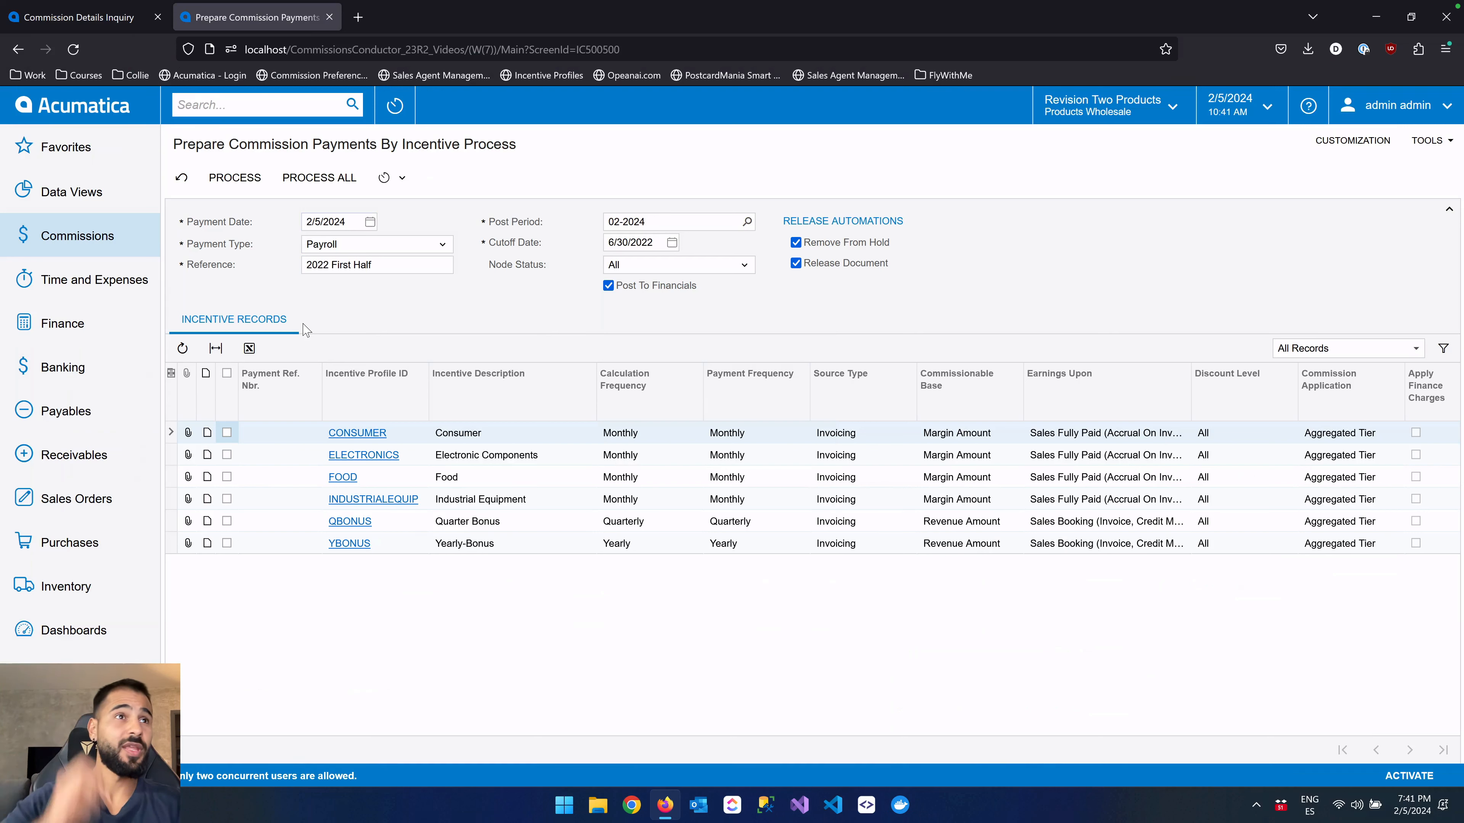
pyautogui.click(329, 186)
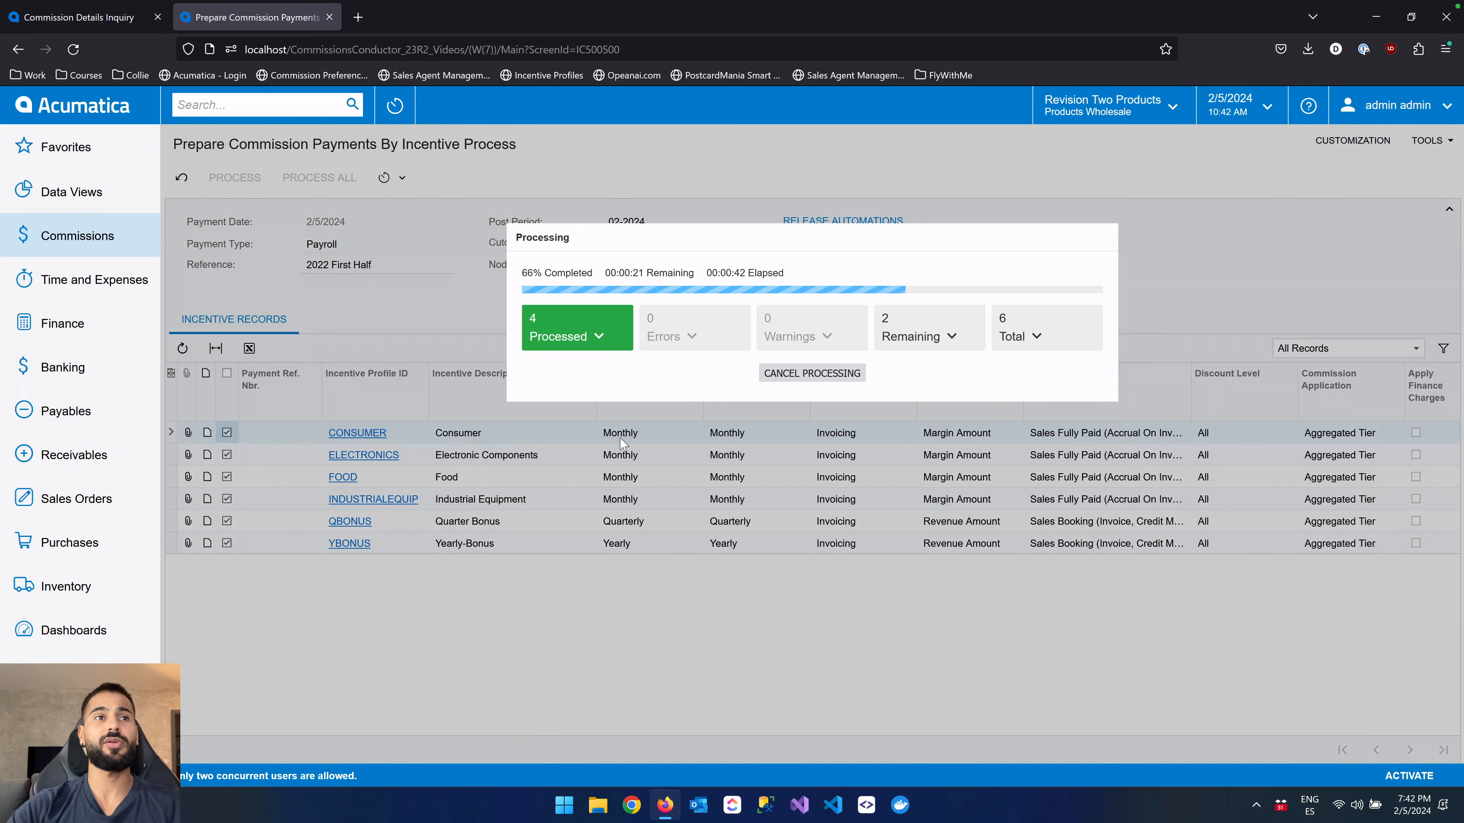
# Compare the payment's Cutoff Date with the Commission Details Inquiry tab's filters and clear the Earnings Upon filter there.
pyautogui.click(123, 21)
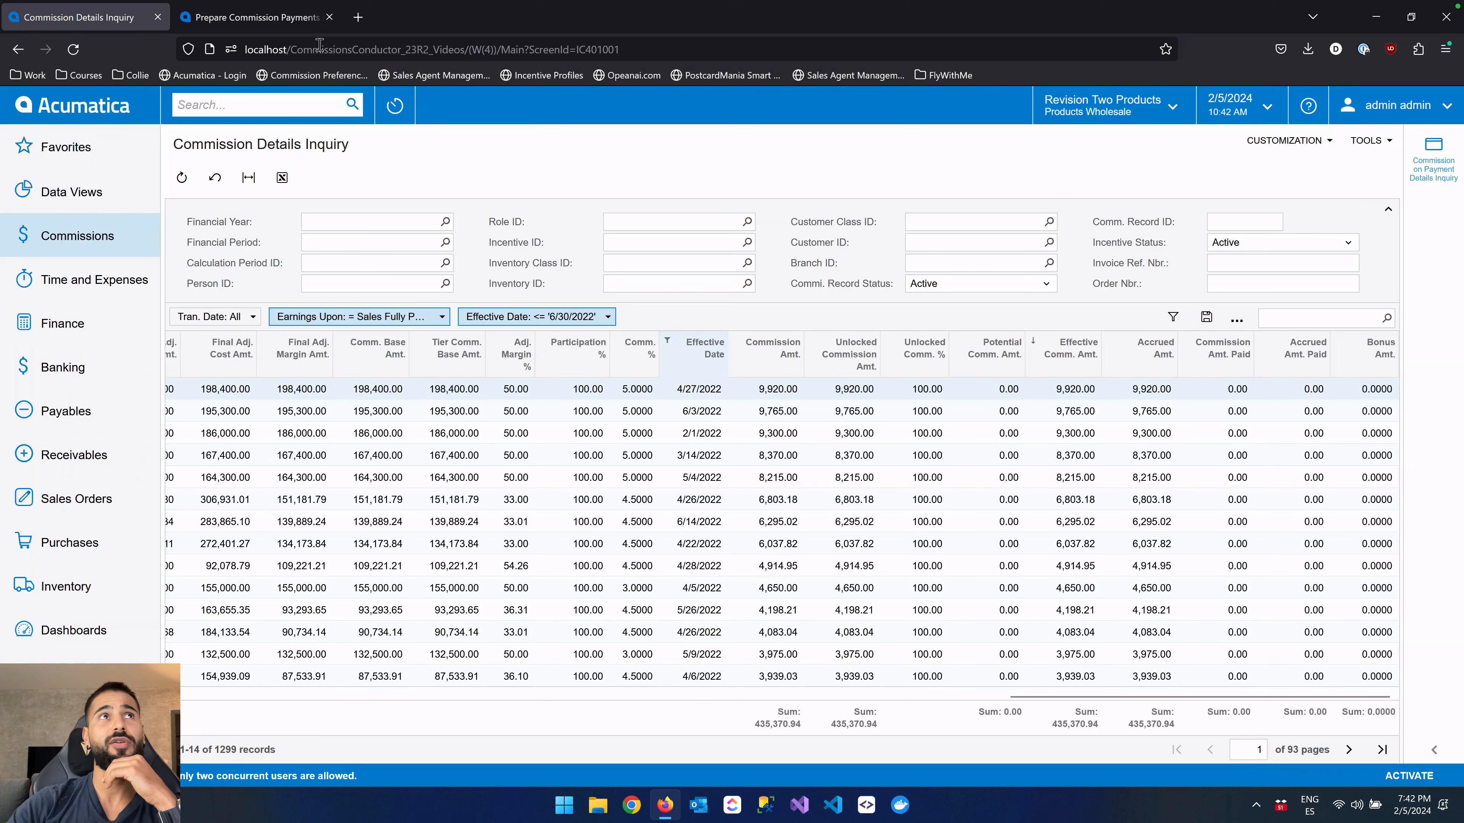
pyautogui.click(300, 18)
pyautogui.moveTo(598, 242); pyautogui.dragTo(791, 393)
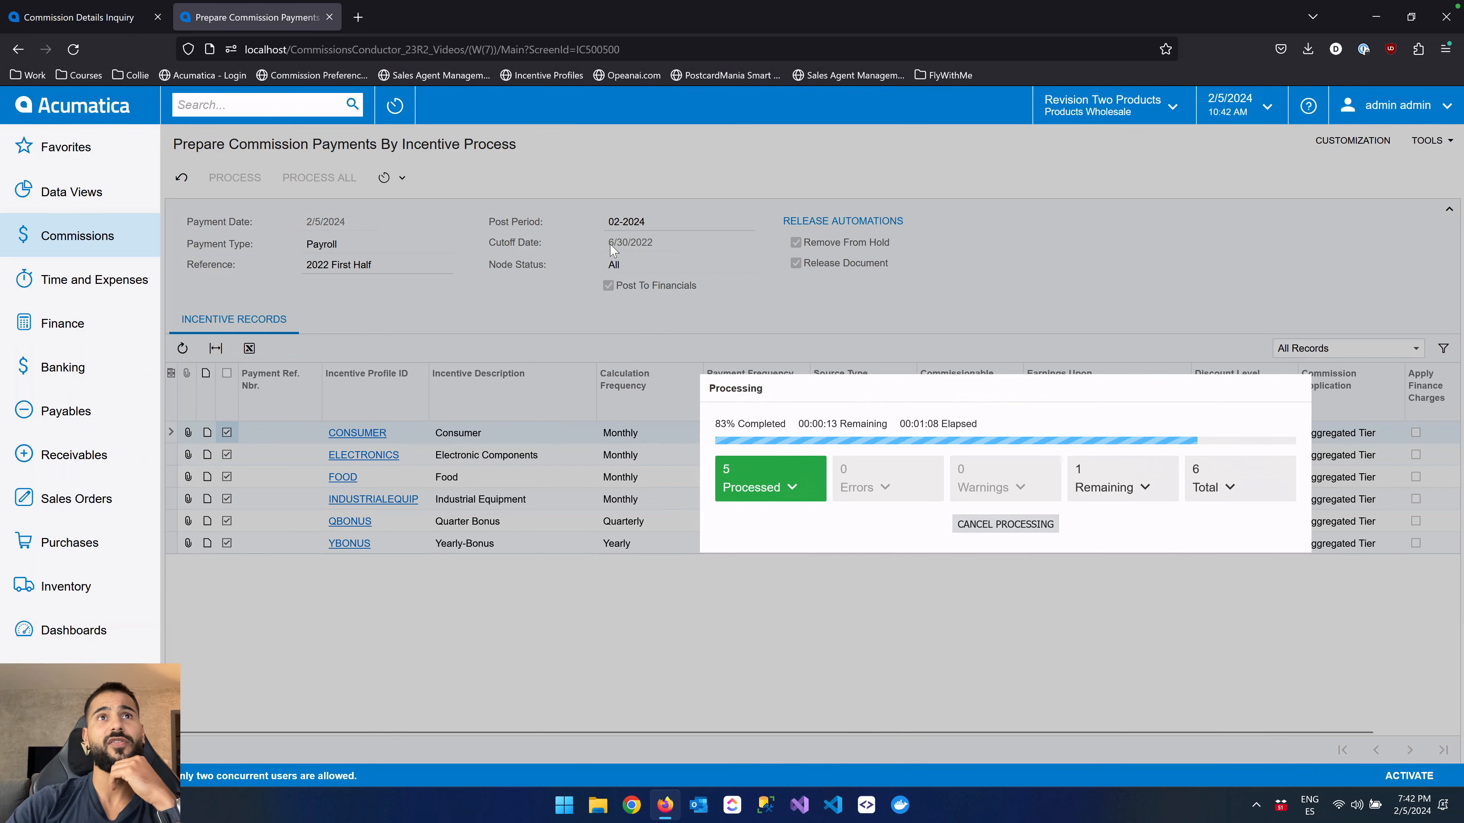
pyautogui.click(136, 23)
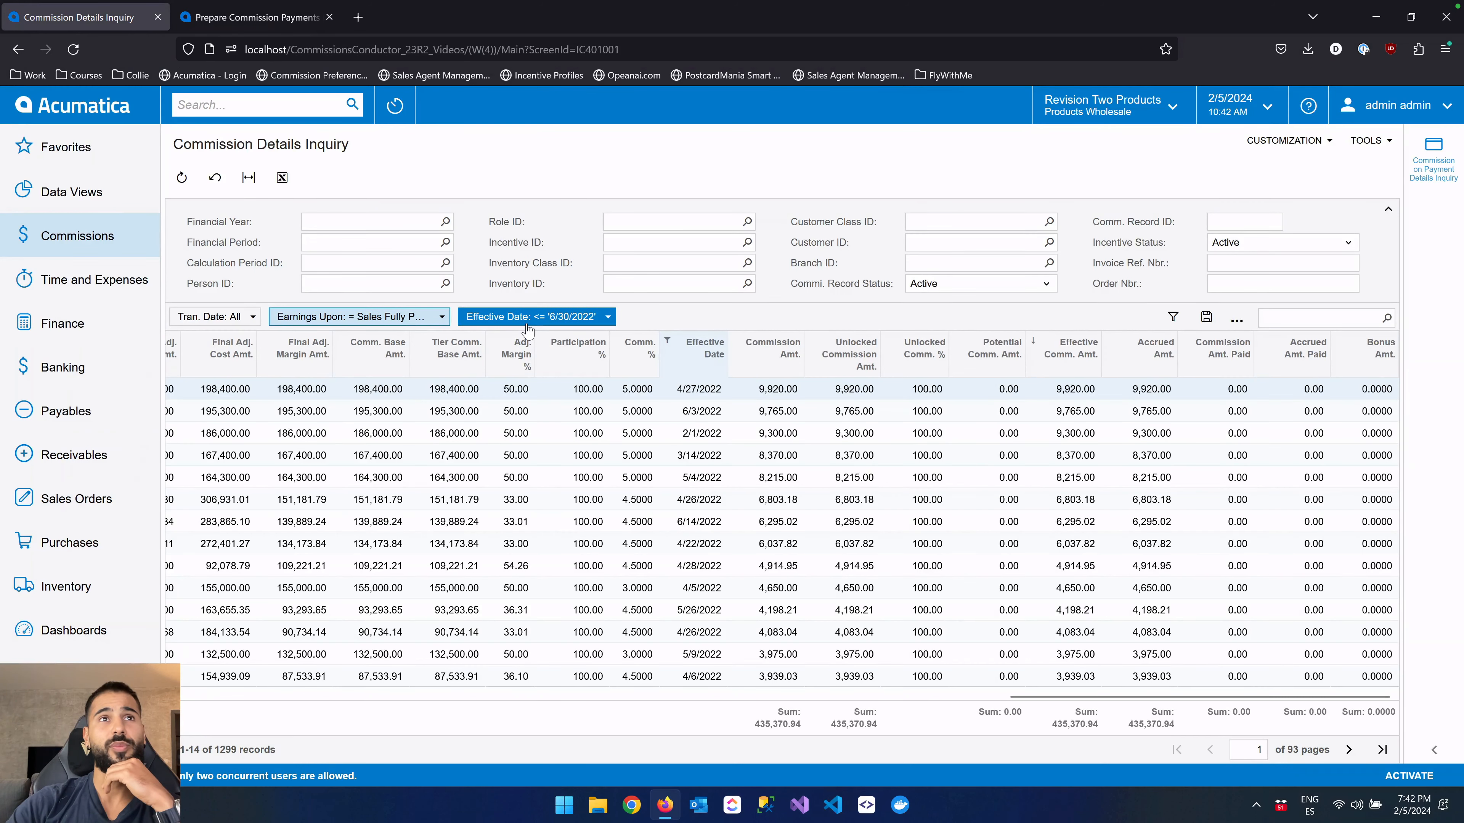
pyautogui.click(425, 322)
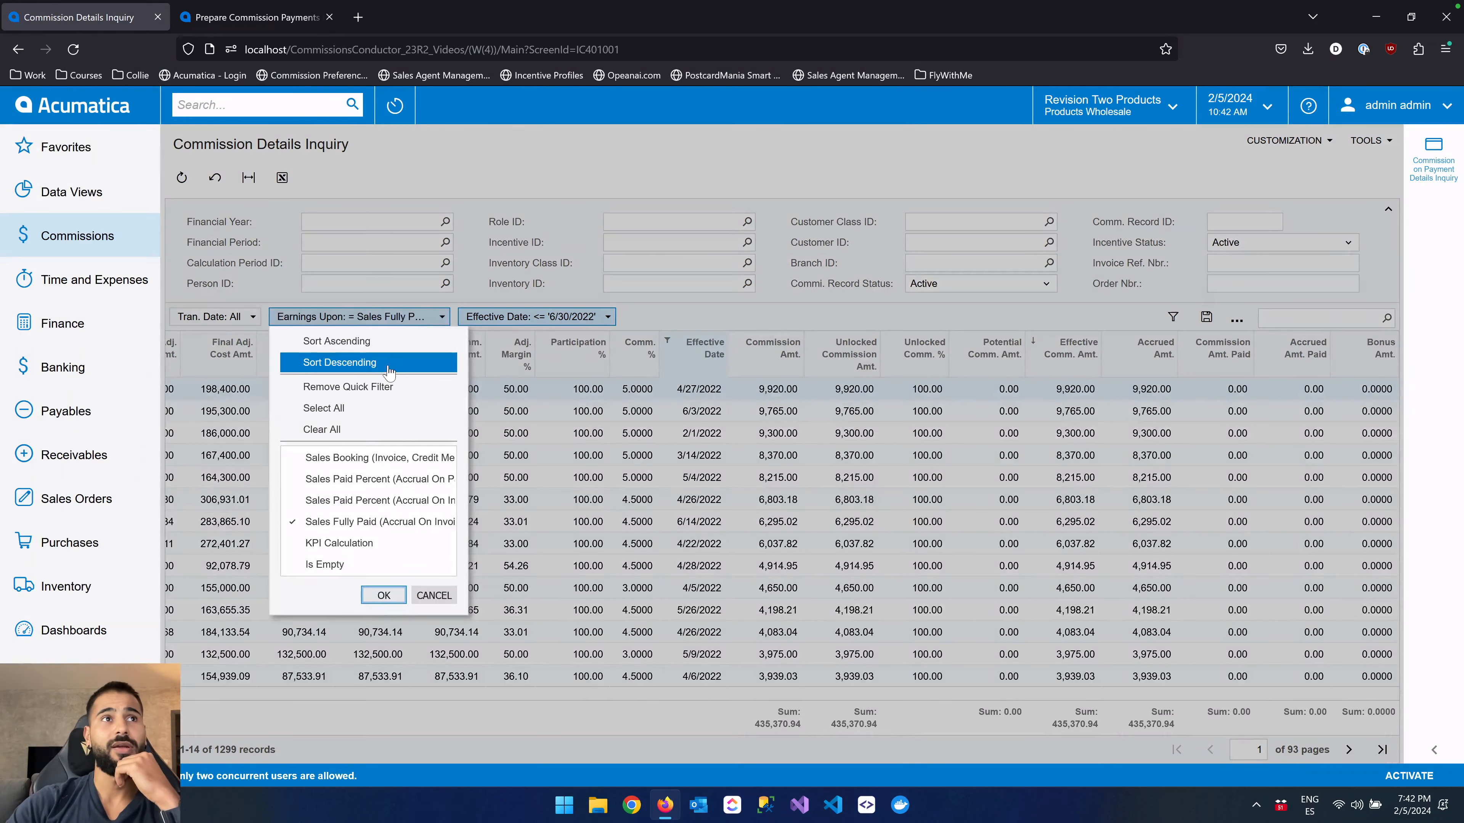
pyautogui.click(358, 439)
pyautogui.click(383, 595)
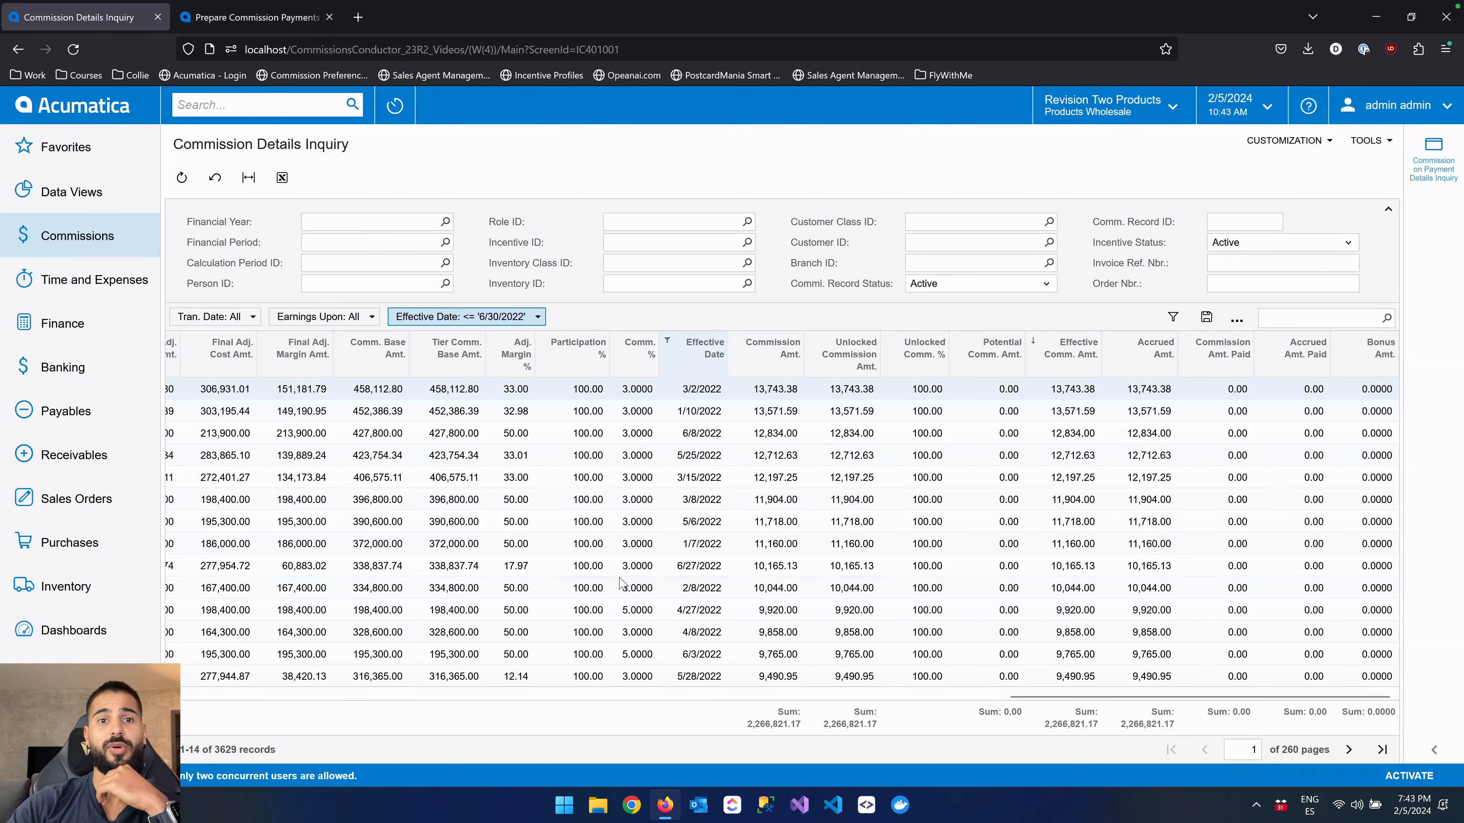
# Check the payment processing against the inquiry's sums and expand the list of processed incentive records.
pyautogui.click(267, 19)
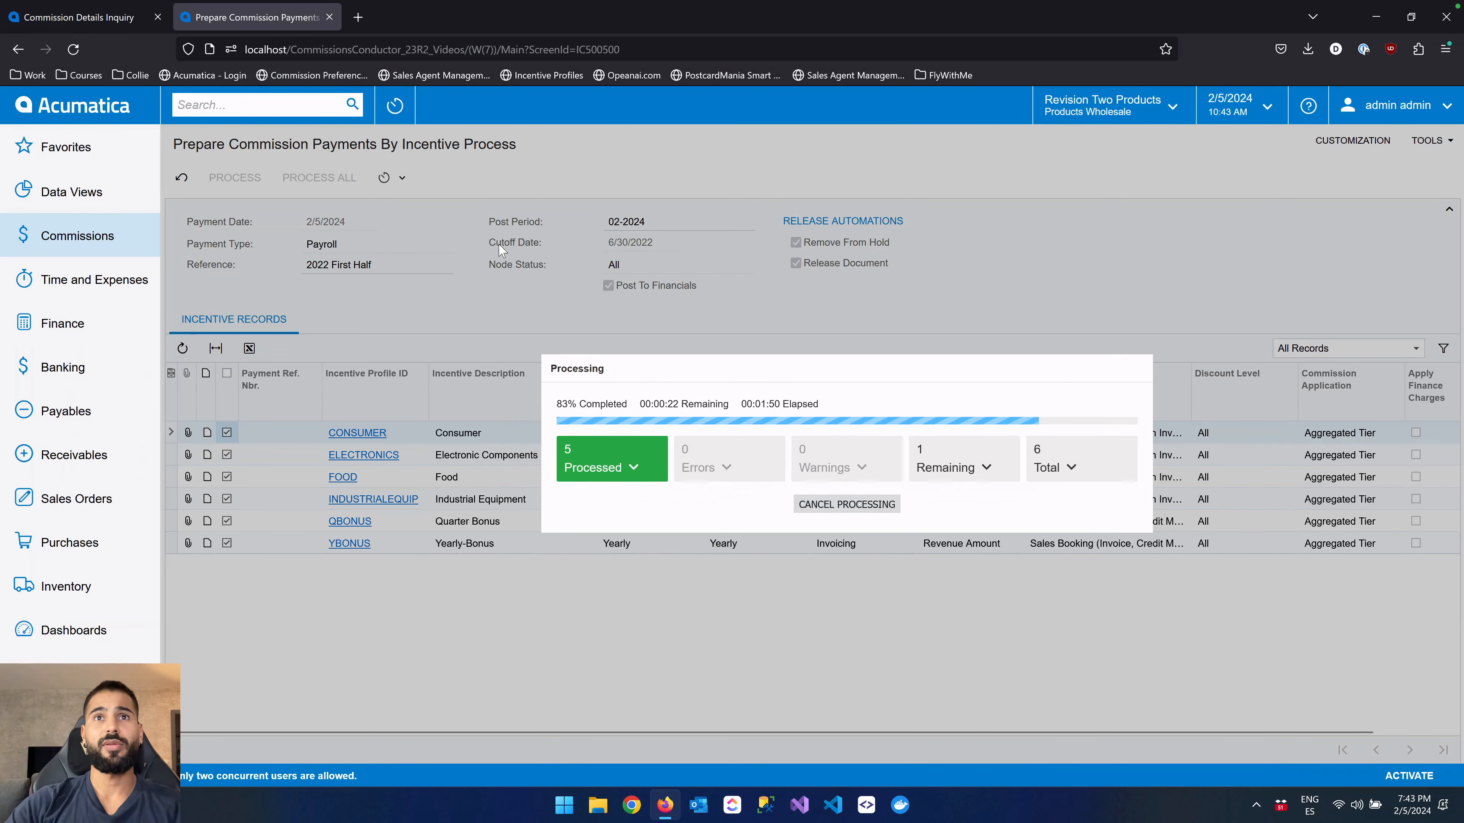
pyautogui.click(80, 19)
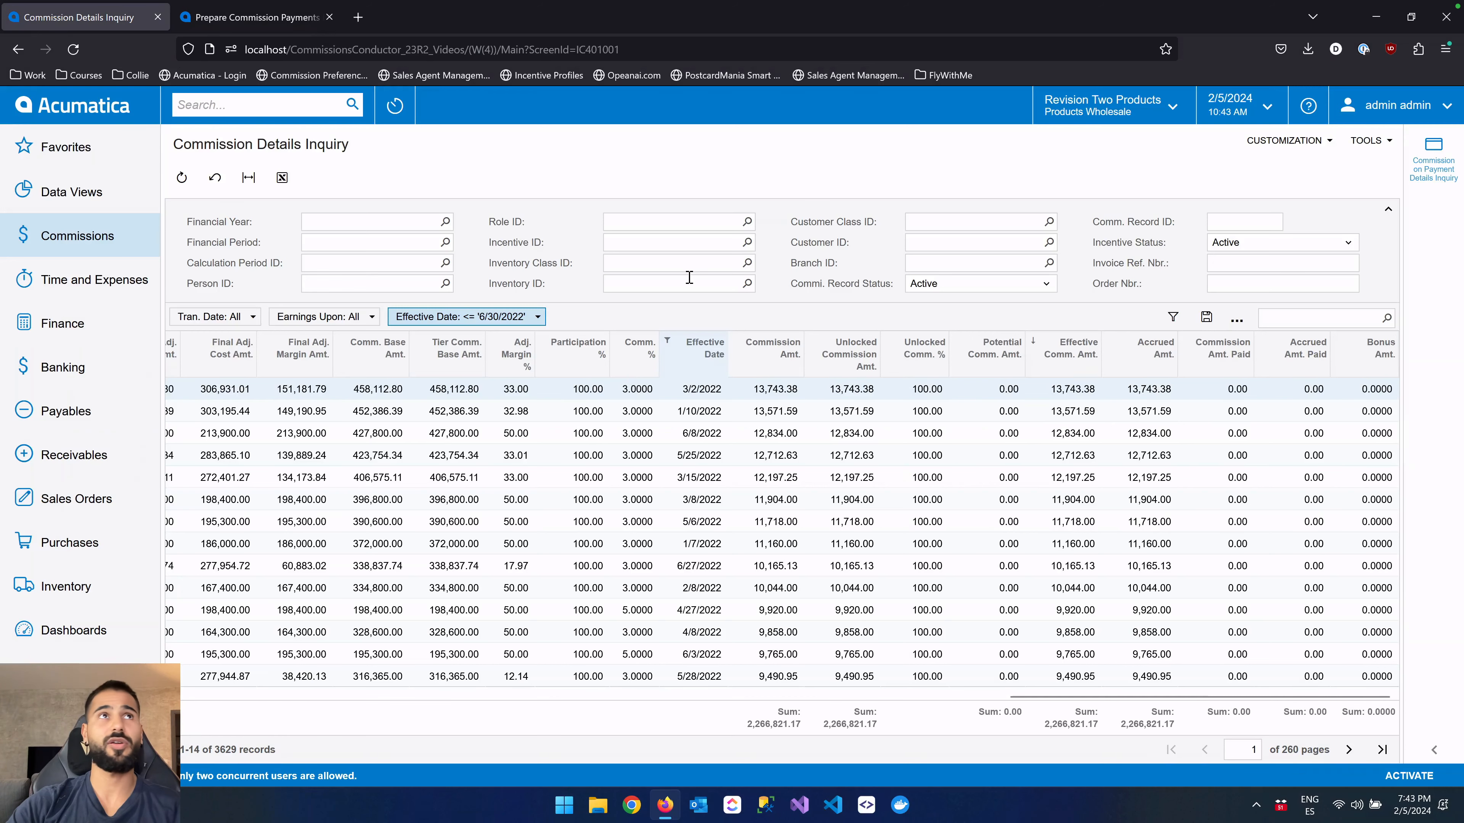
pyautogui.click(284, 23)
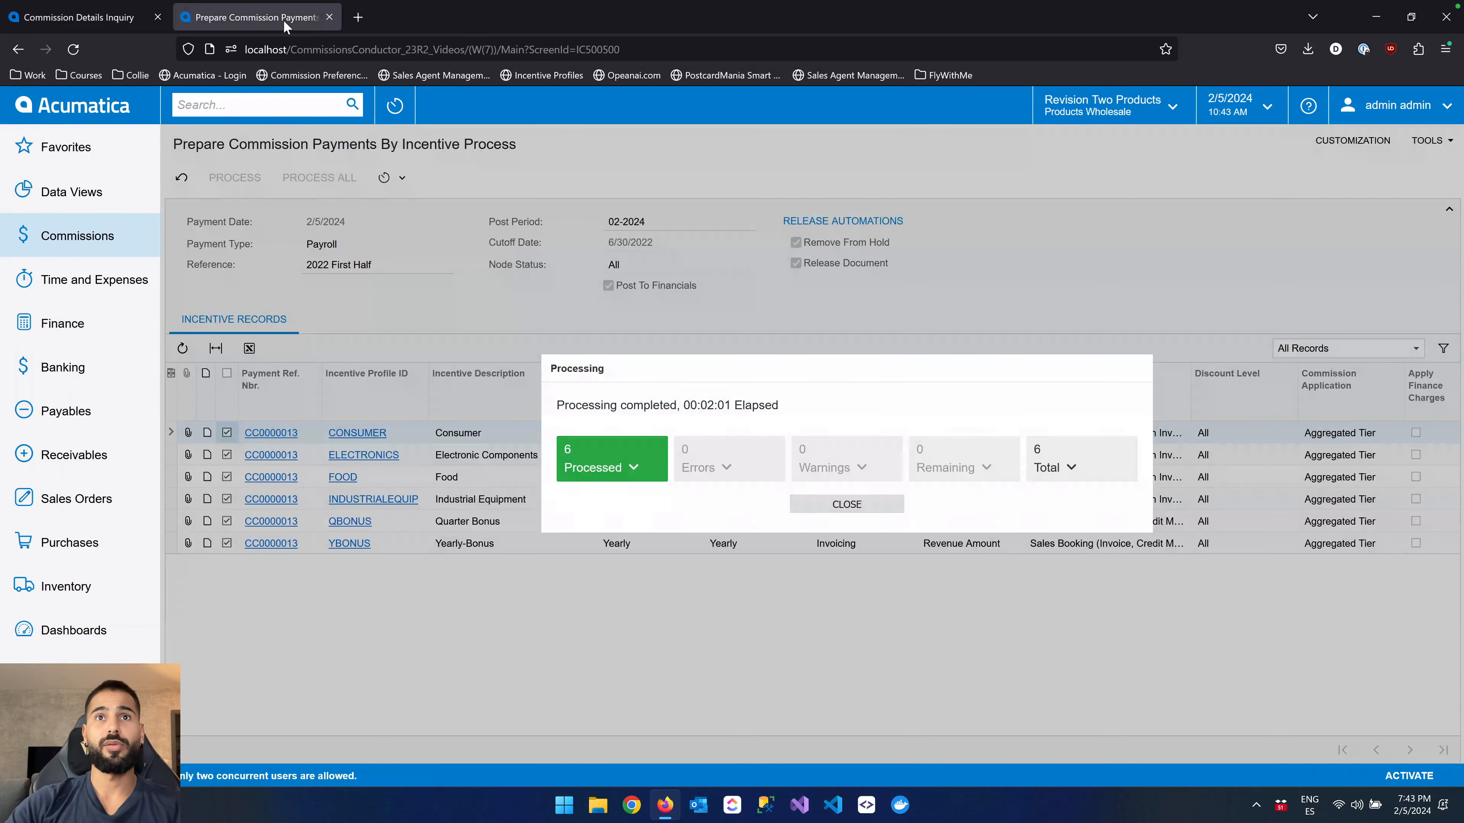
pyautogui.click(632, 468)
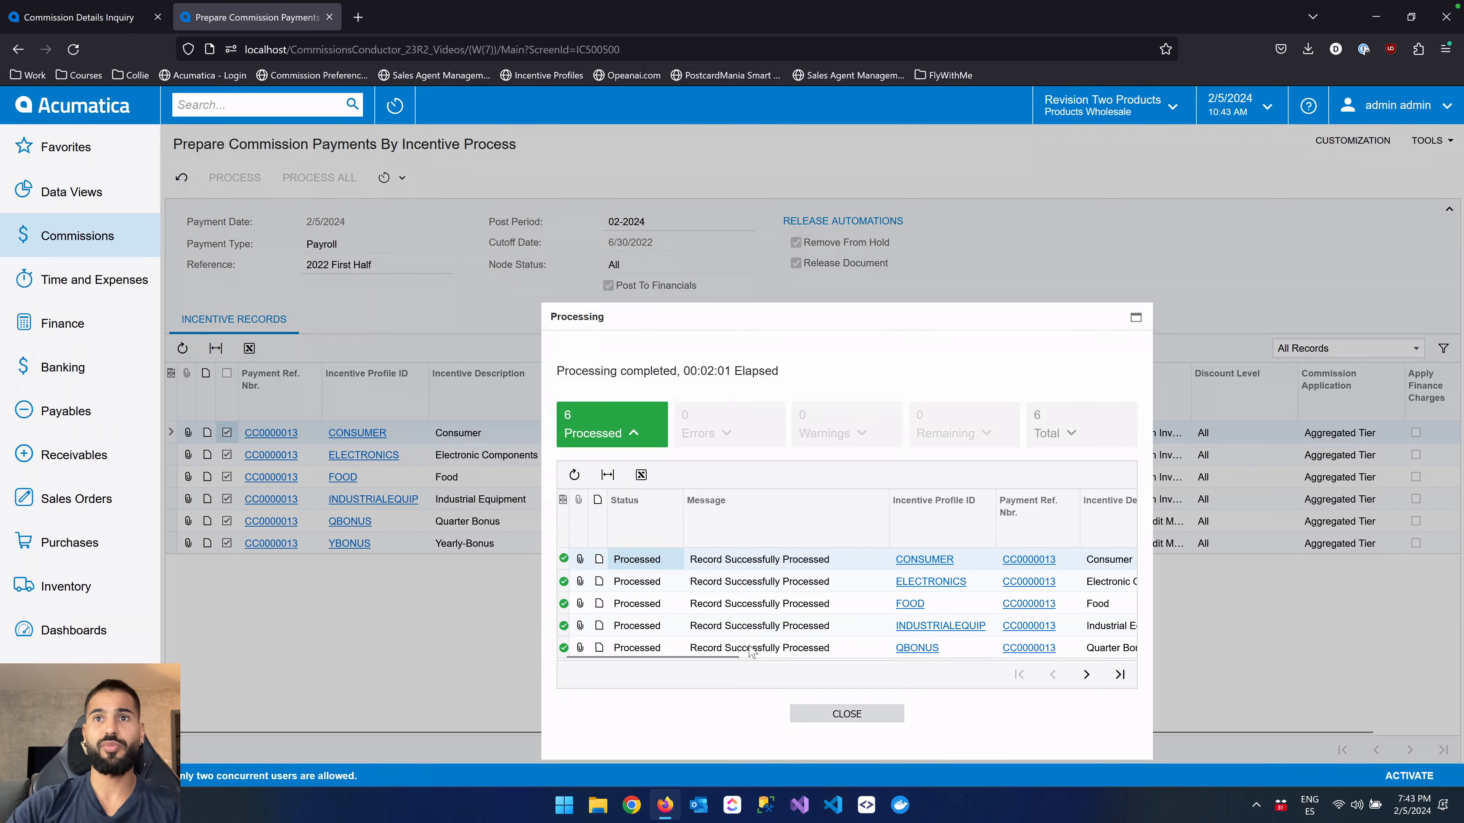
# Open the commission payout from the CONSUMER record's payment reference, review its totals and shift its window off the browser tabs.
pyautogui.click(1029, 560)
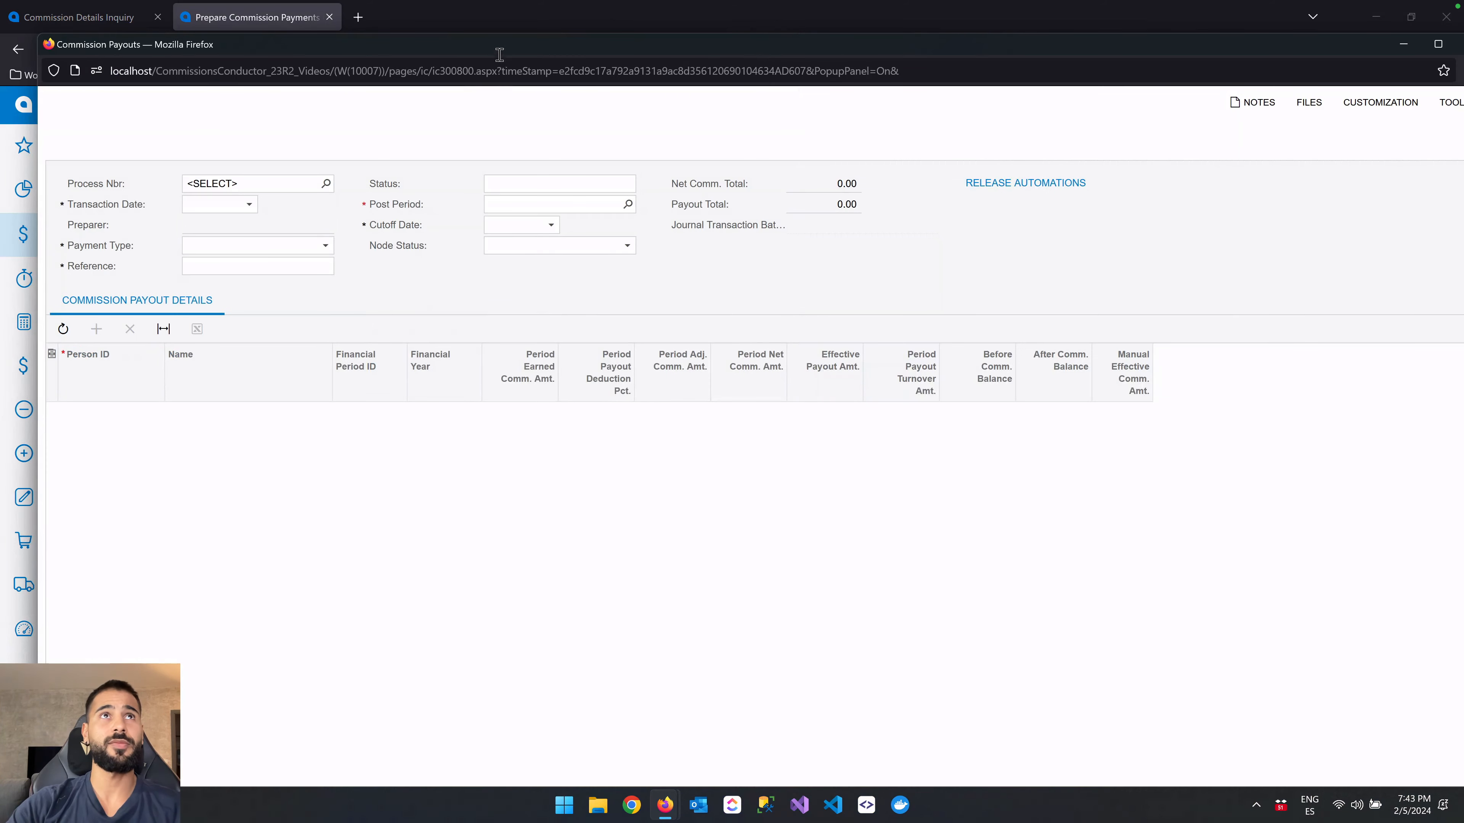
pyautogui.doubleClick(494, 44)
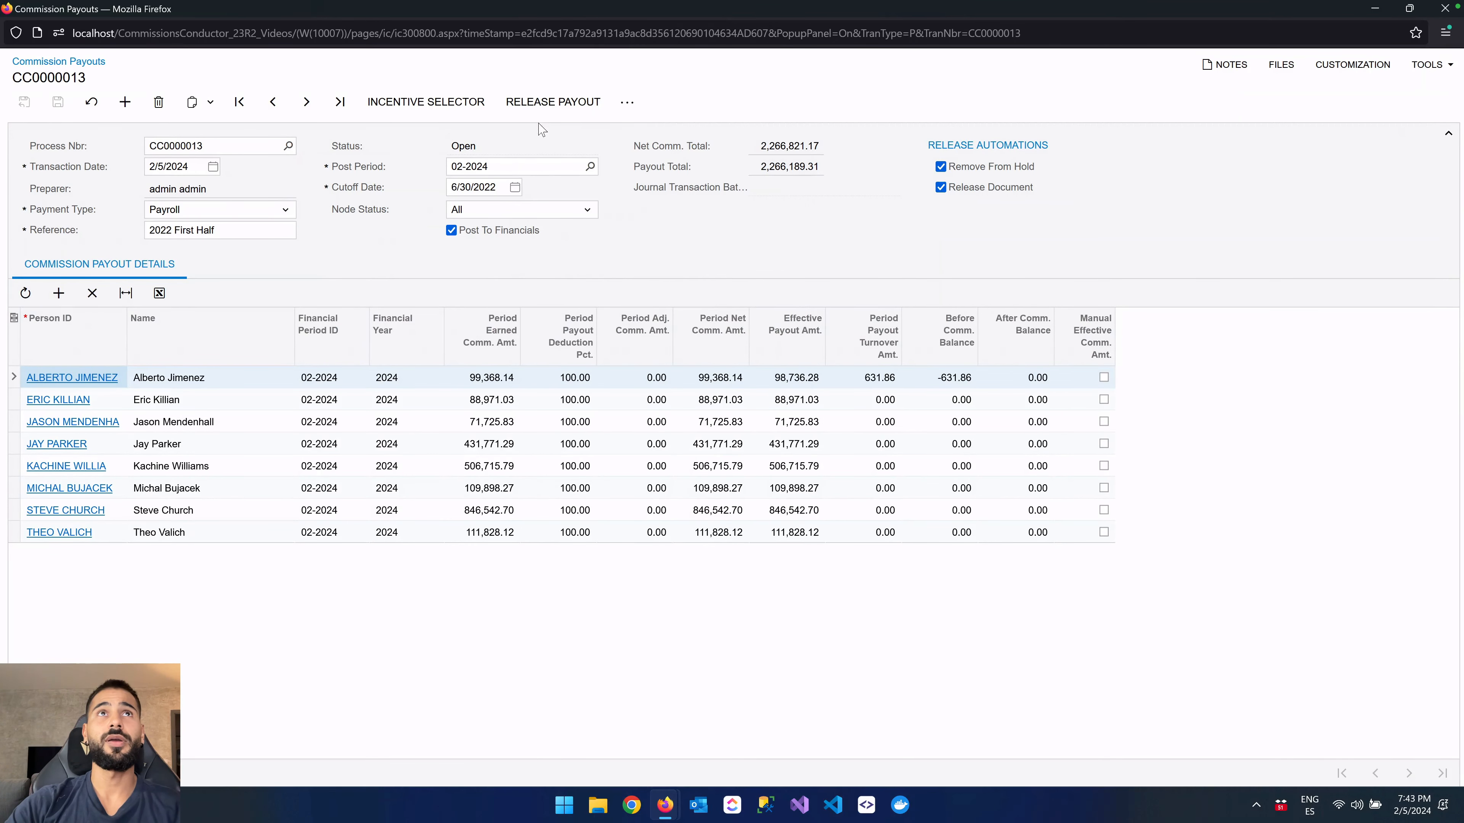
pyautogui.moveTo(812, 6); pyautogui.dragTo(732, 207)
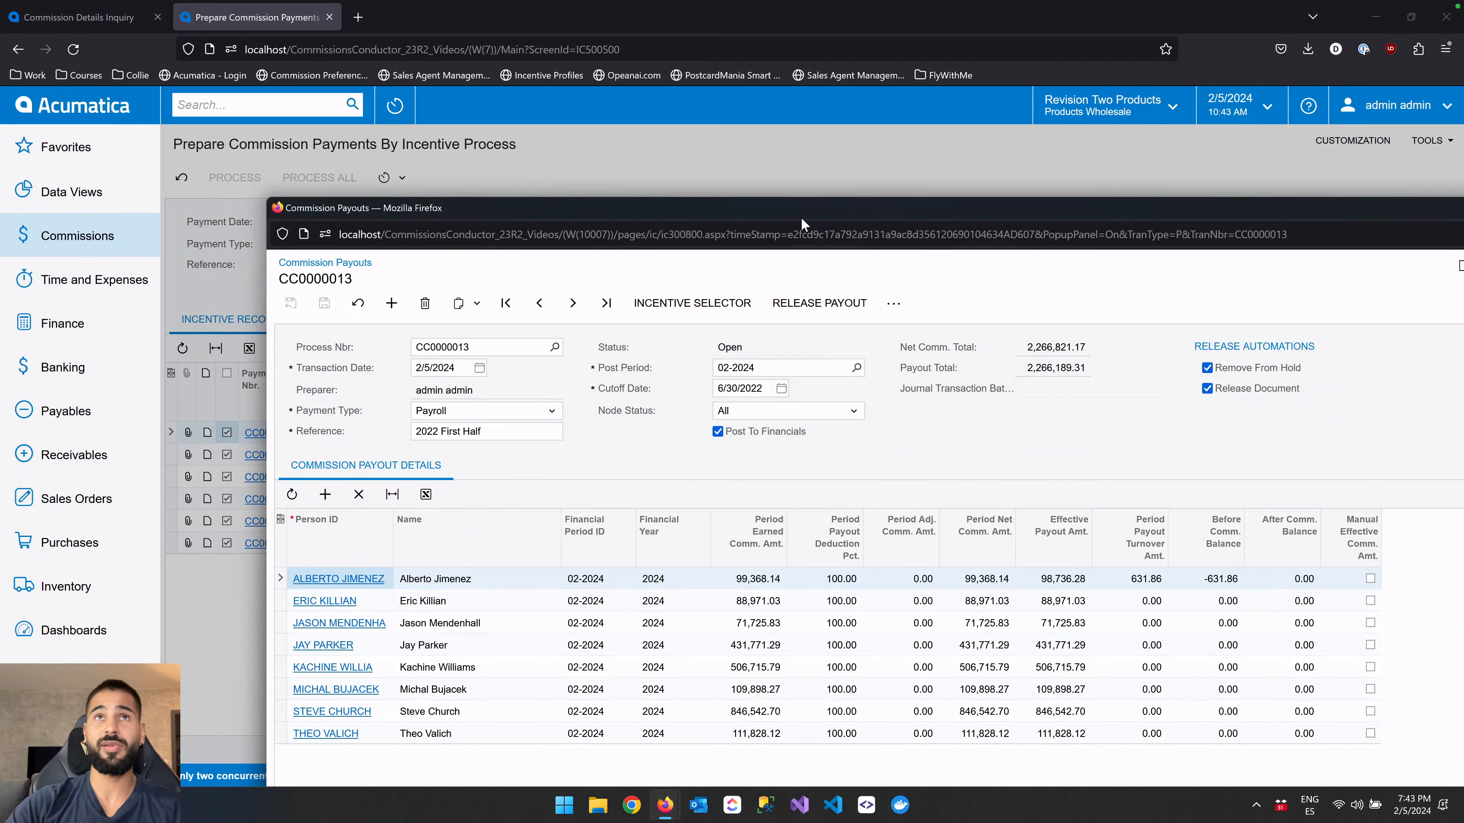
# Compare the payout's Net Comm. Total with the Effective Comm. Amt. sum in Commission Details Inquiry, and return to the payment process page.
pyautogui.moveTo(800, 218); pyautogui.dragTo(803, 279)
pyautogui.click(127, 31)
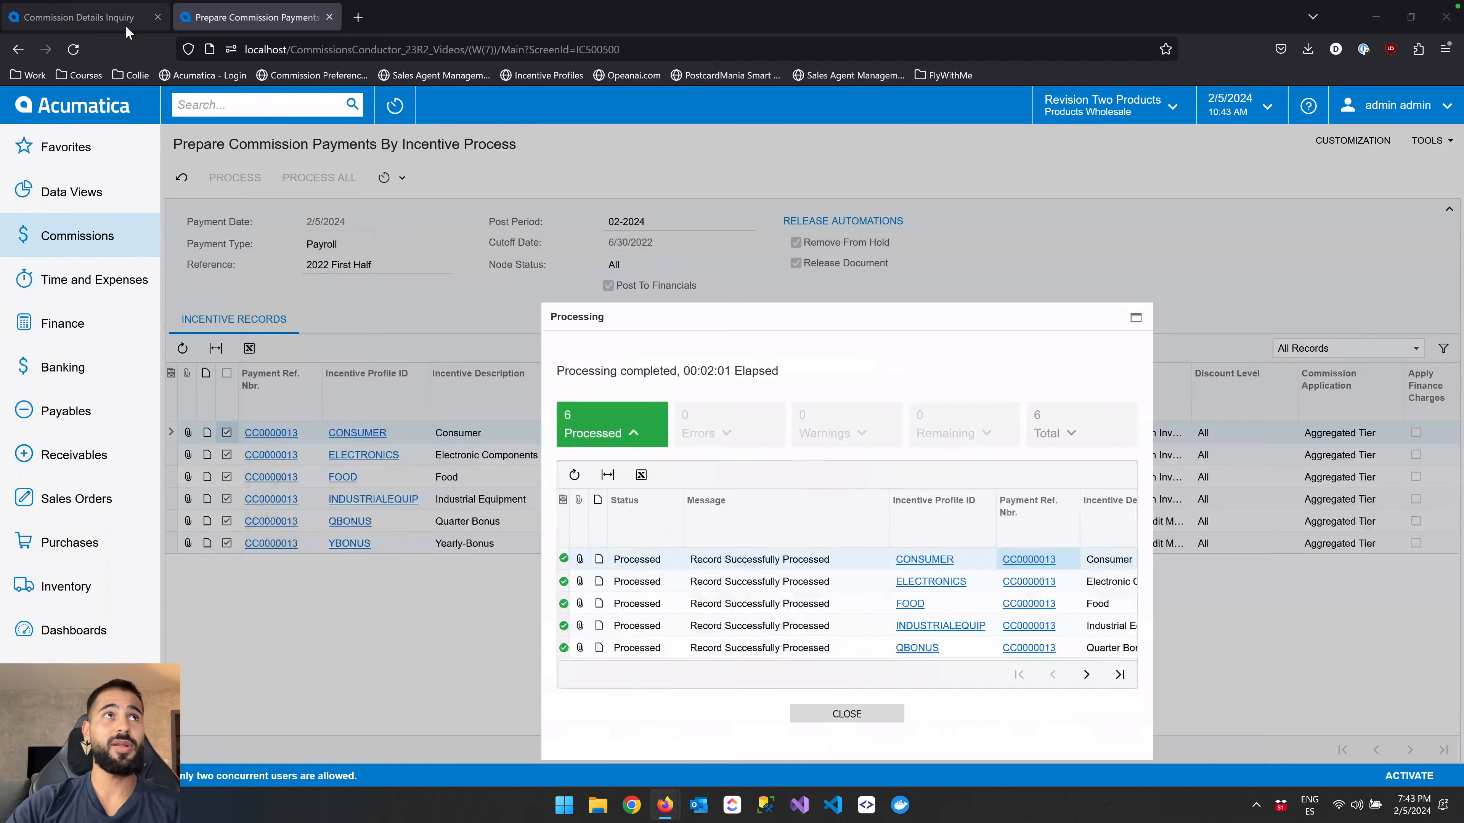
pyautogui.click(127, 30)
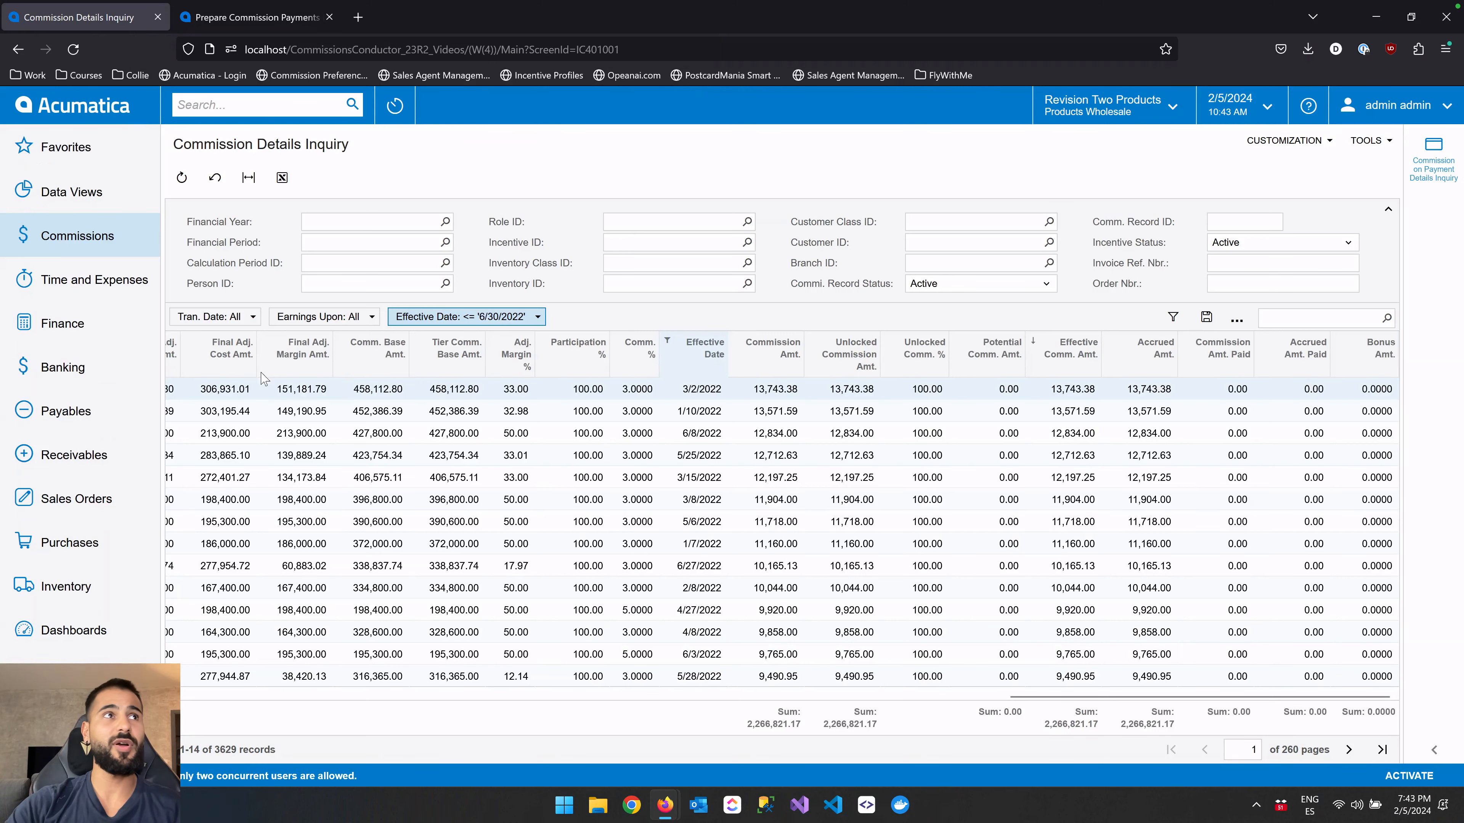
pyautogui.click(253, 18)
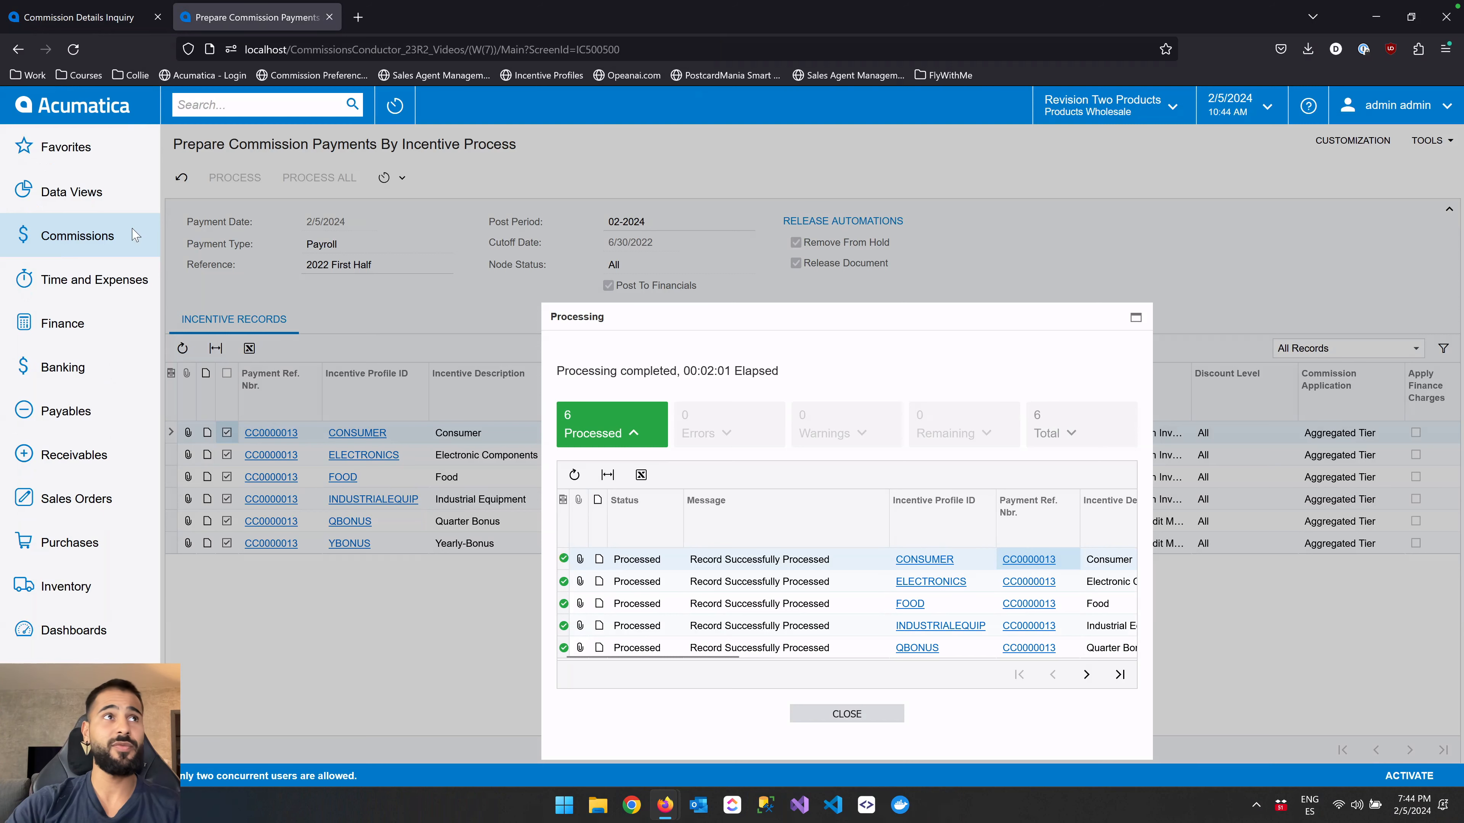
# Open the 2022 First Half payout from the Commission Payouts list under Commissions and review its header fields.
pyautogui.click(98, 245)
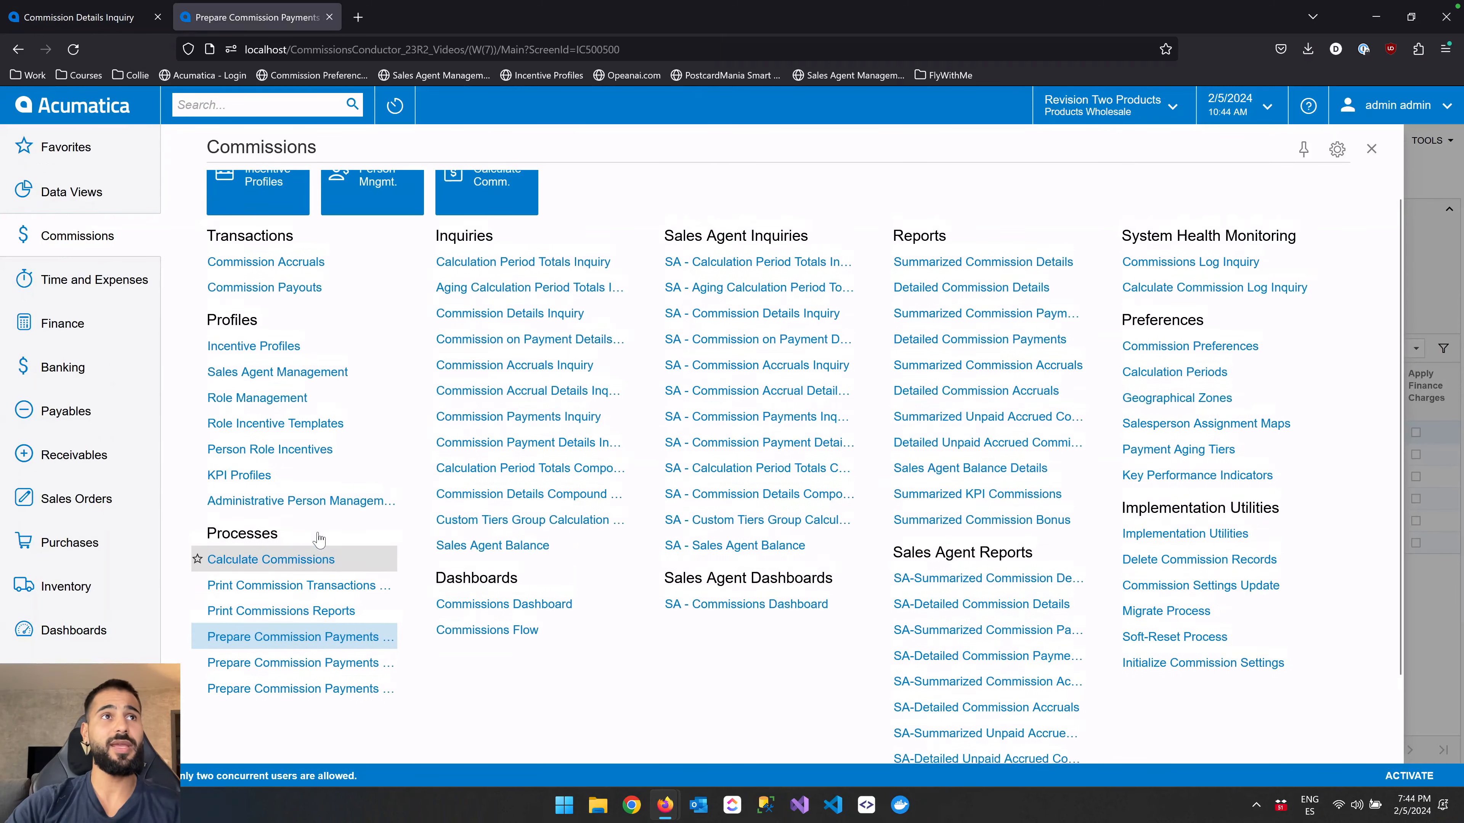
pyautogui.scroll(1, 320, 539)
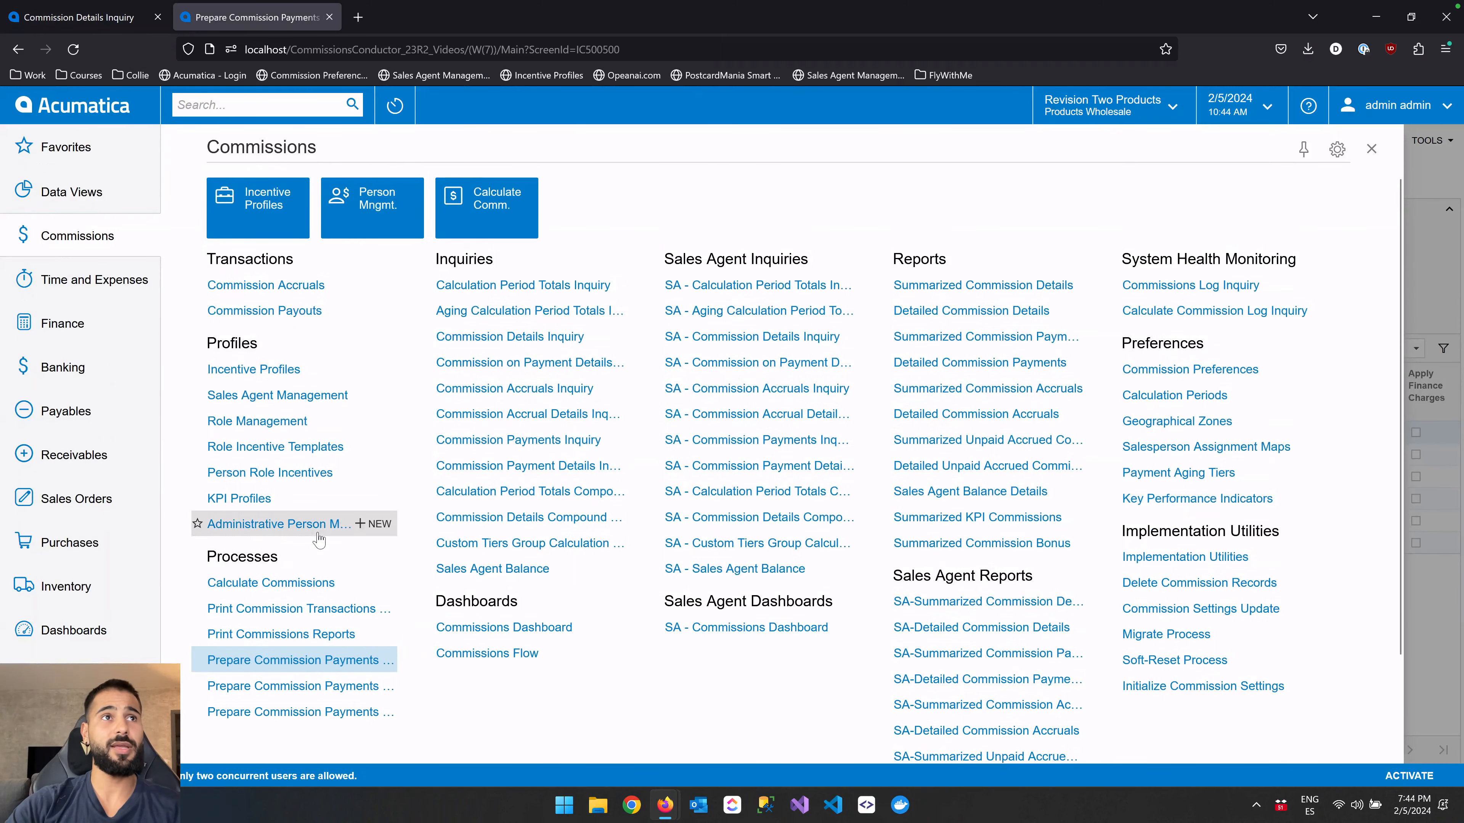
pyautogui.click(291, 312)
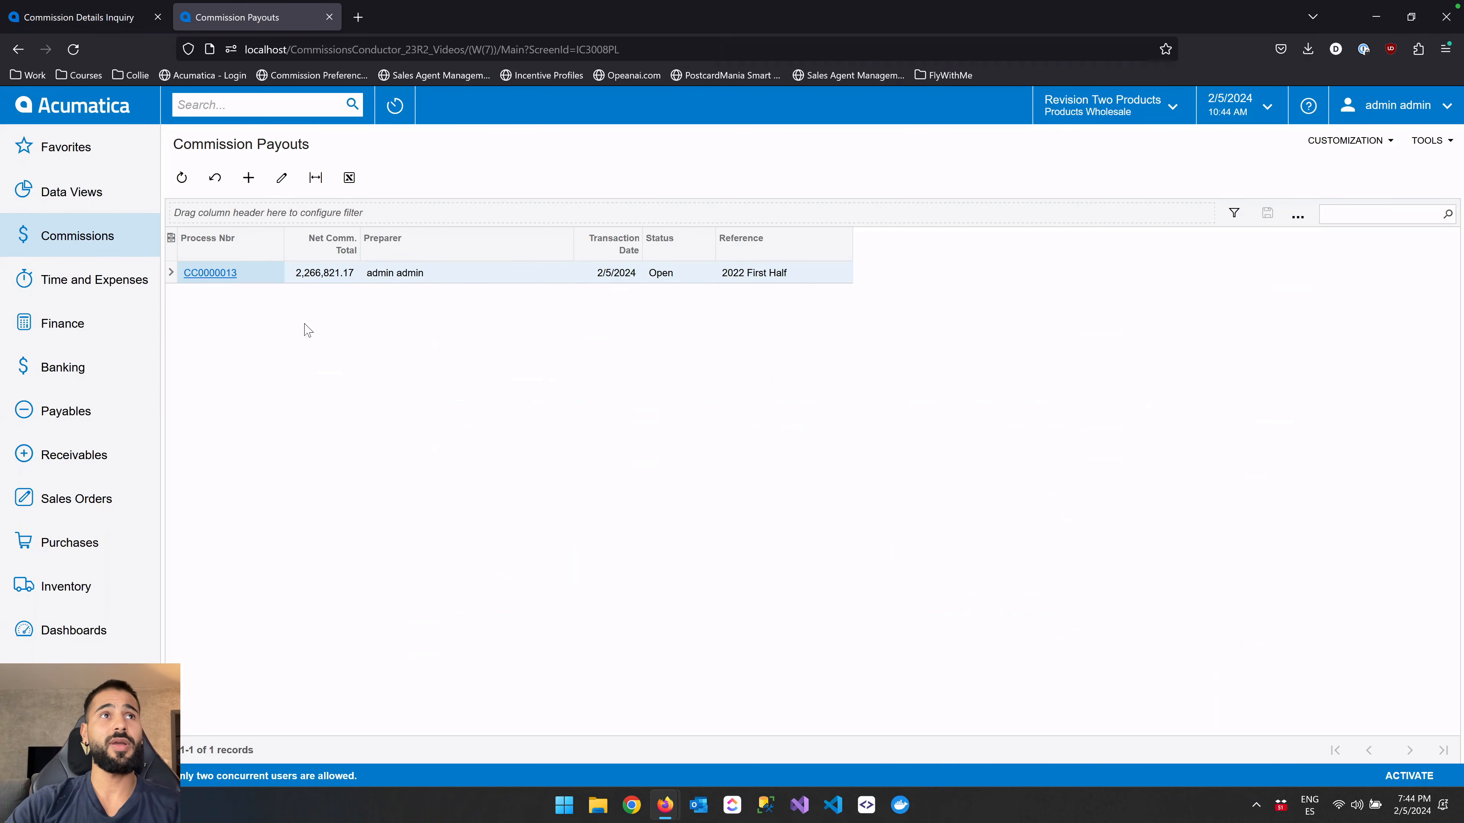
pyautogui.click(222, 274)
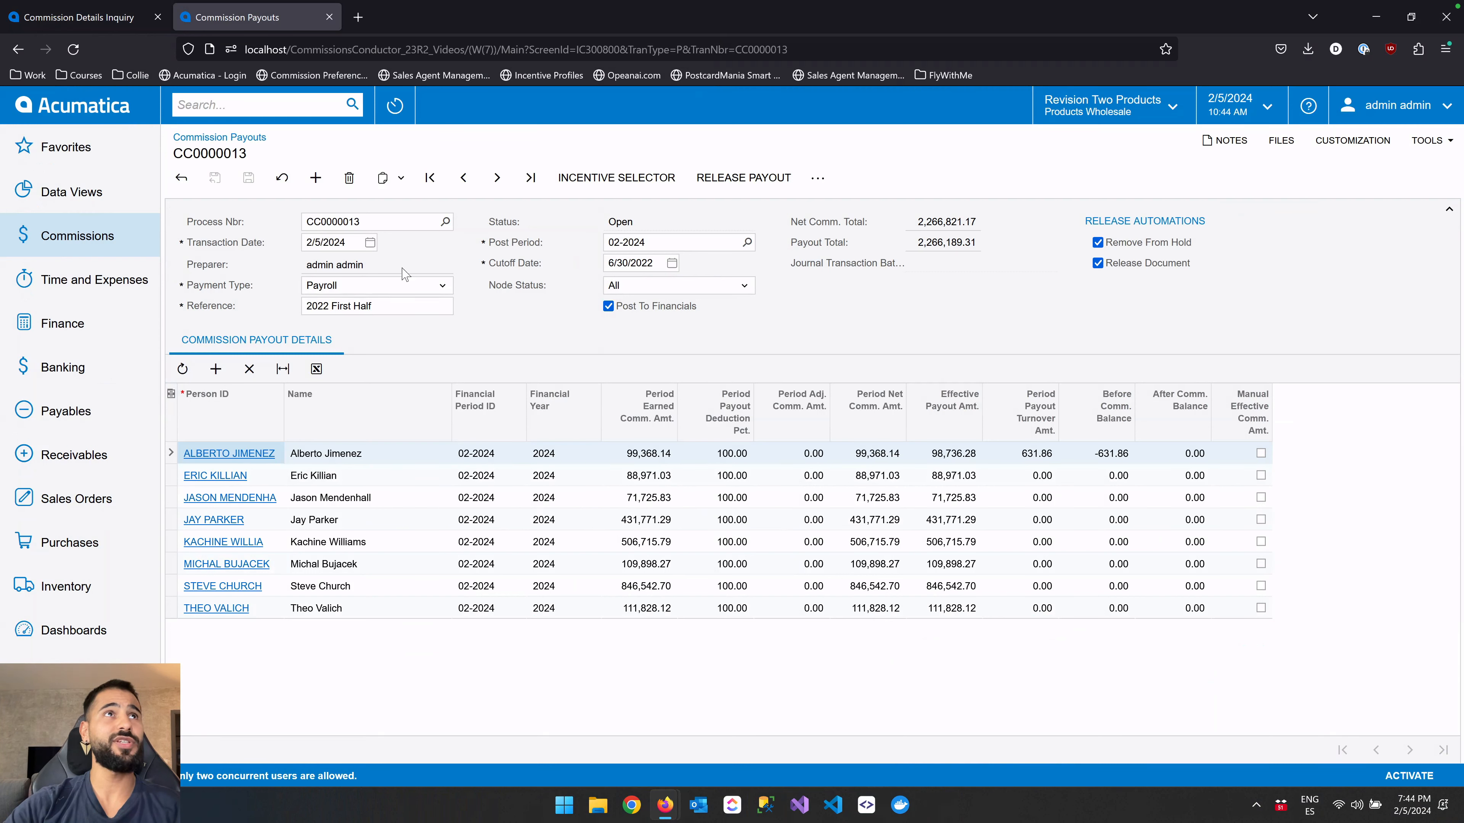
pyautogui.click(382, 309)
pyautogui.click(950, 310)
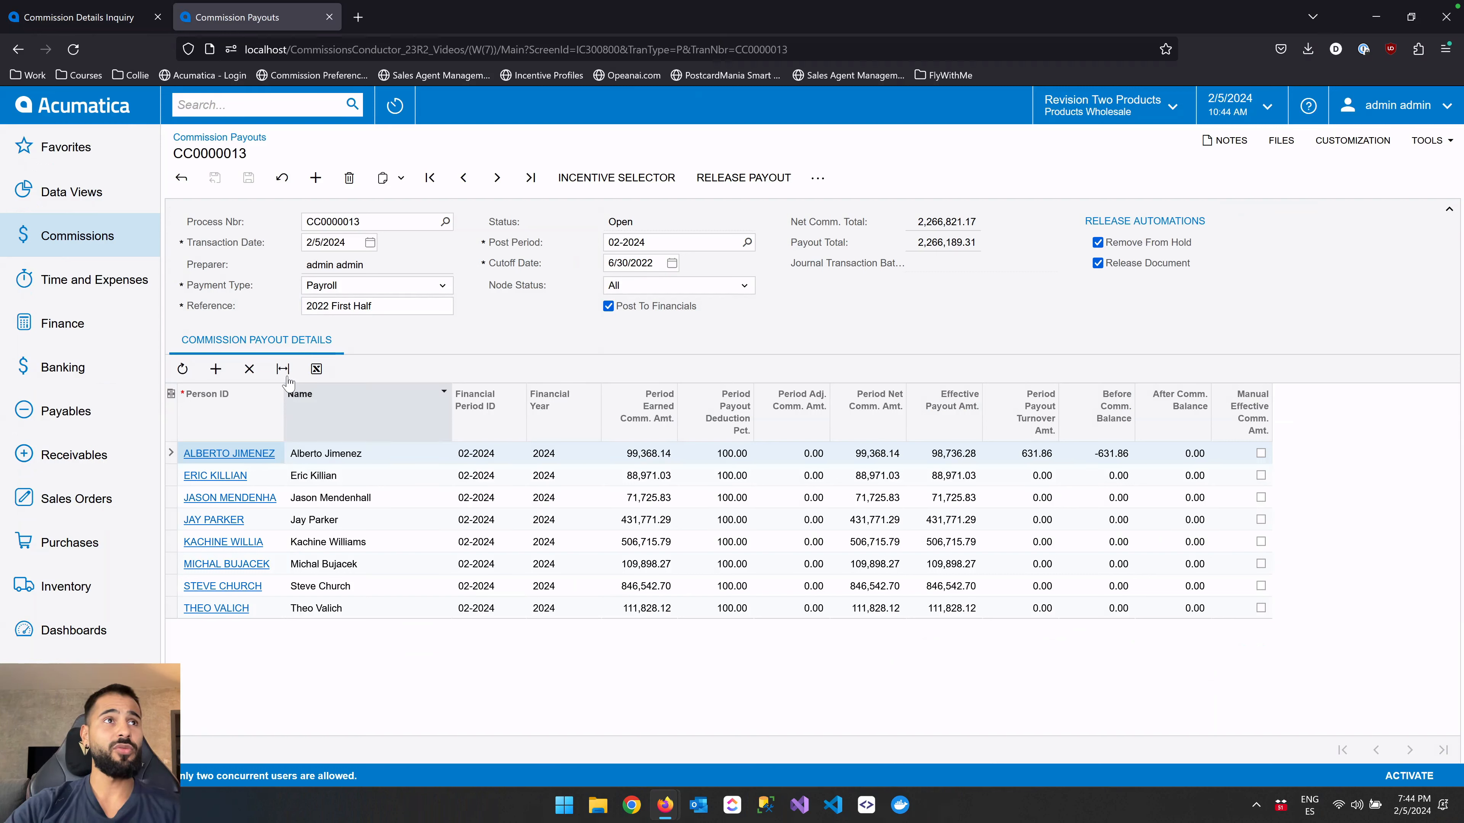
# Go through the sales agents listed in Commission Payout Details and return to the first agent's row.
pyautogui.click(334, 473)
pyautogui.press('Up')
pyautogui.press('Down')
pyautogui.press('Down')
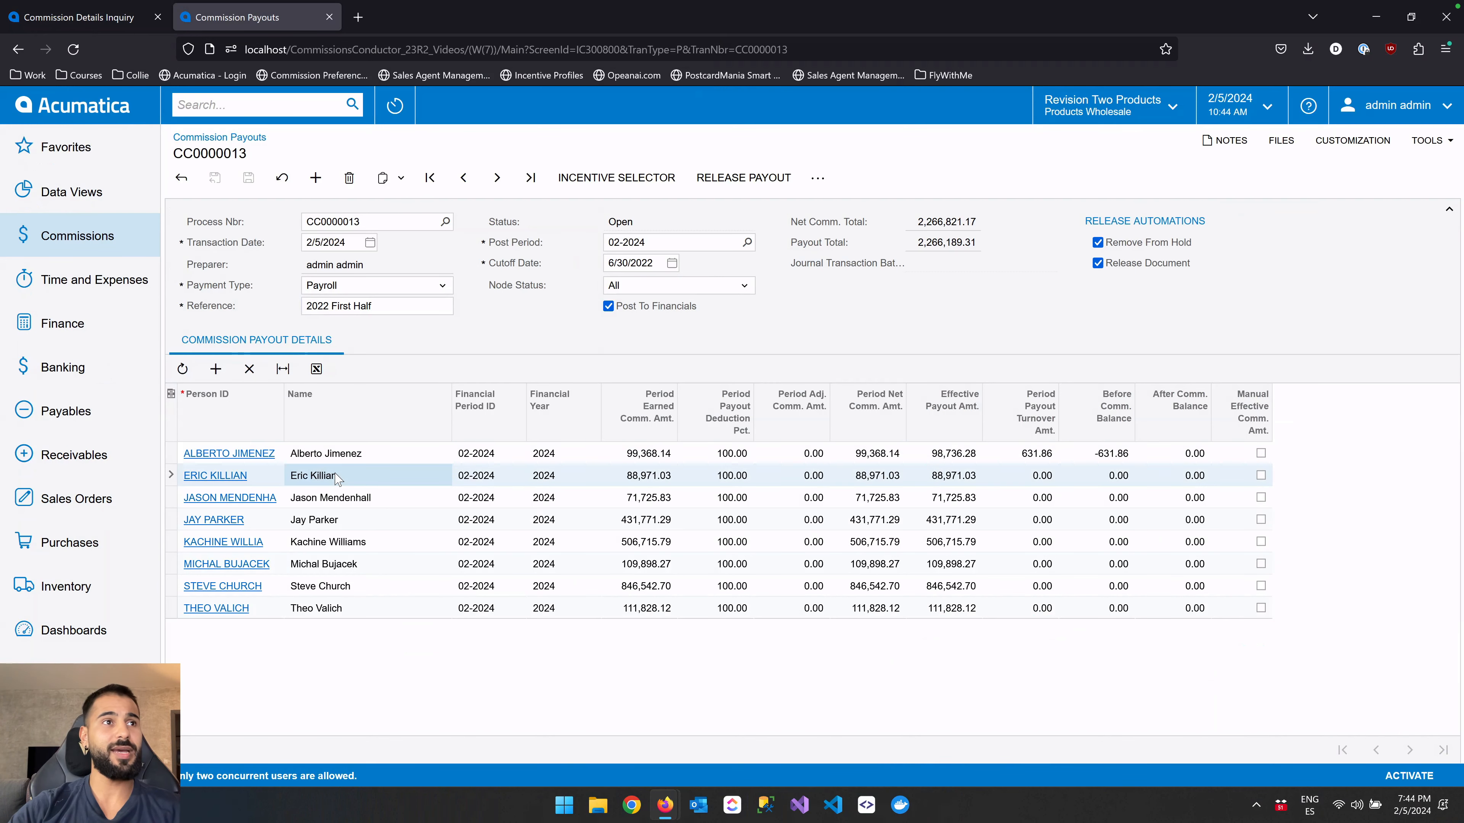
pyautogui.press('Down')
pyautogui.press('Down')
pyautogui.press('Down')
pyautogui.press('Down')
pyautogui.press('Down')
pyautogui.press('Down')
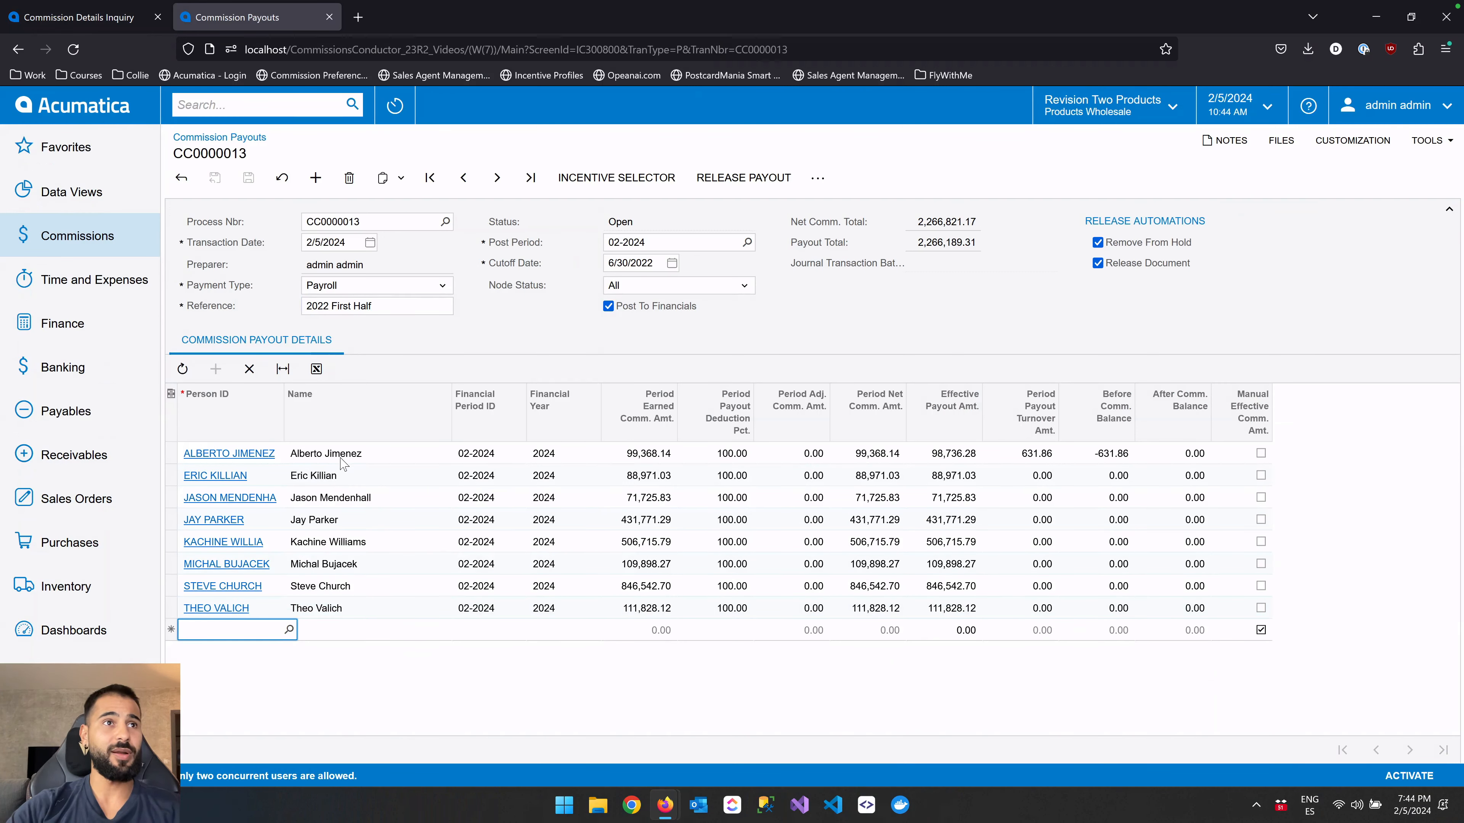
pyautogui.click(343, 457)
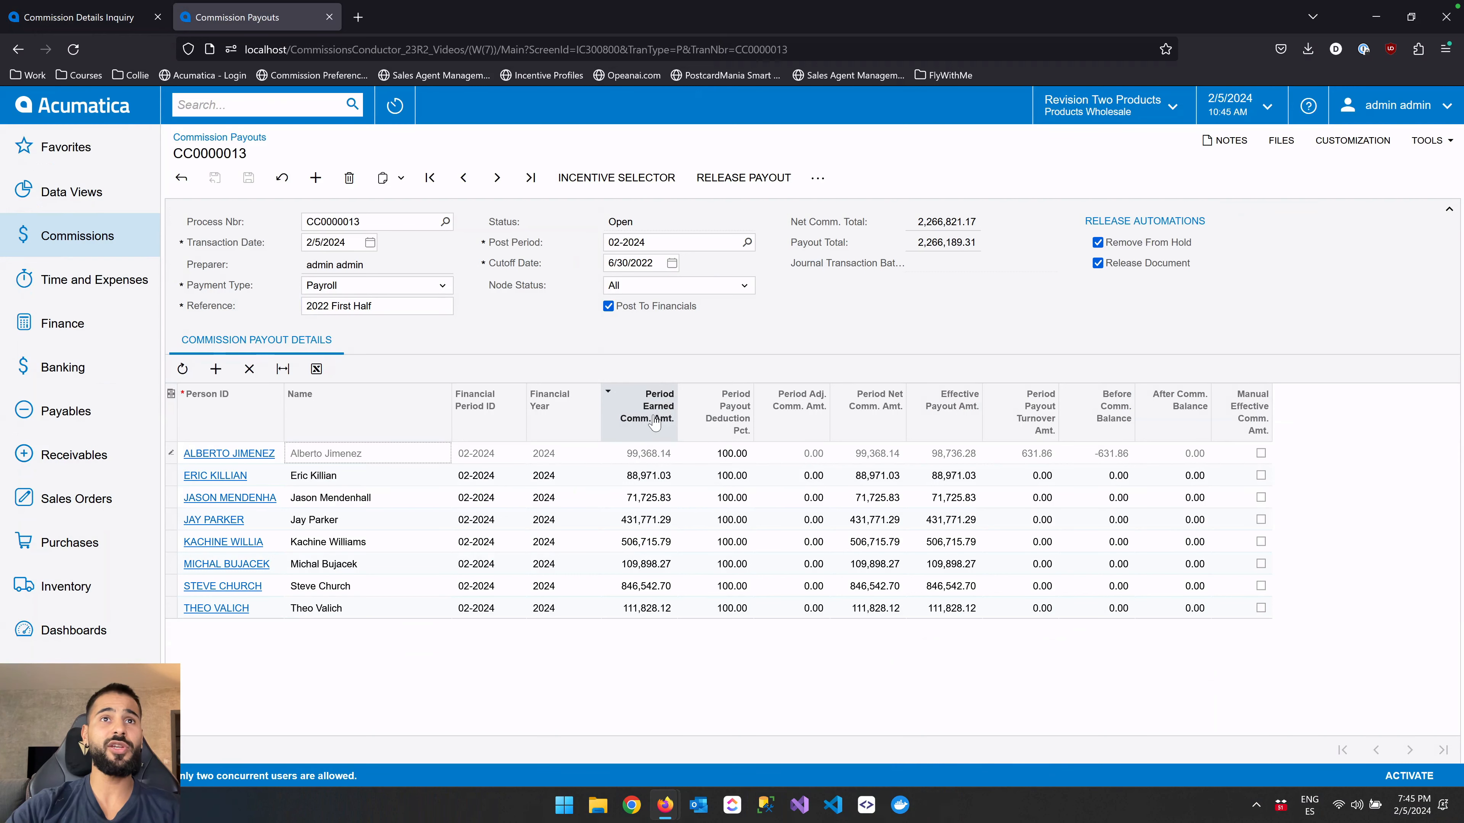
# Check the first agent's earned and adjusted commission amounts and set that row's Period Payout Deduction Pct. to 20.
pyautogui.click(644, 458)
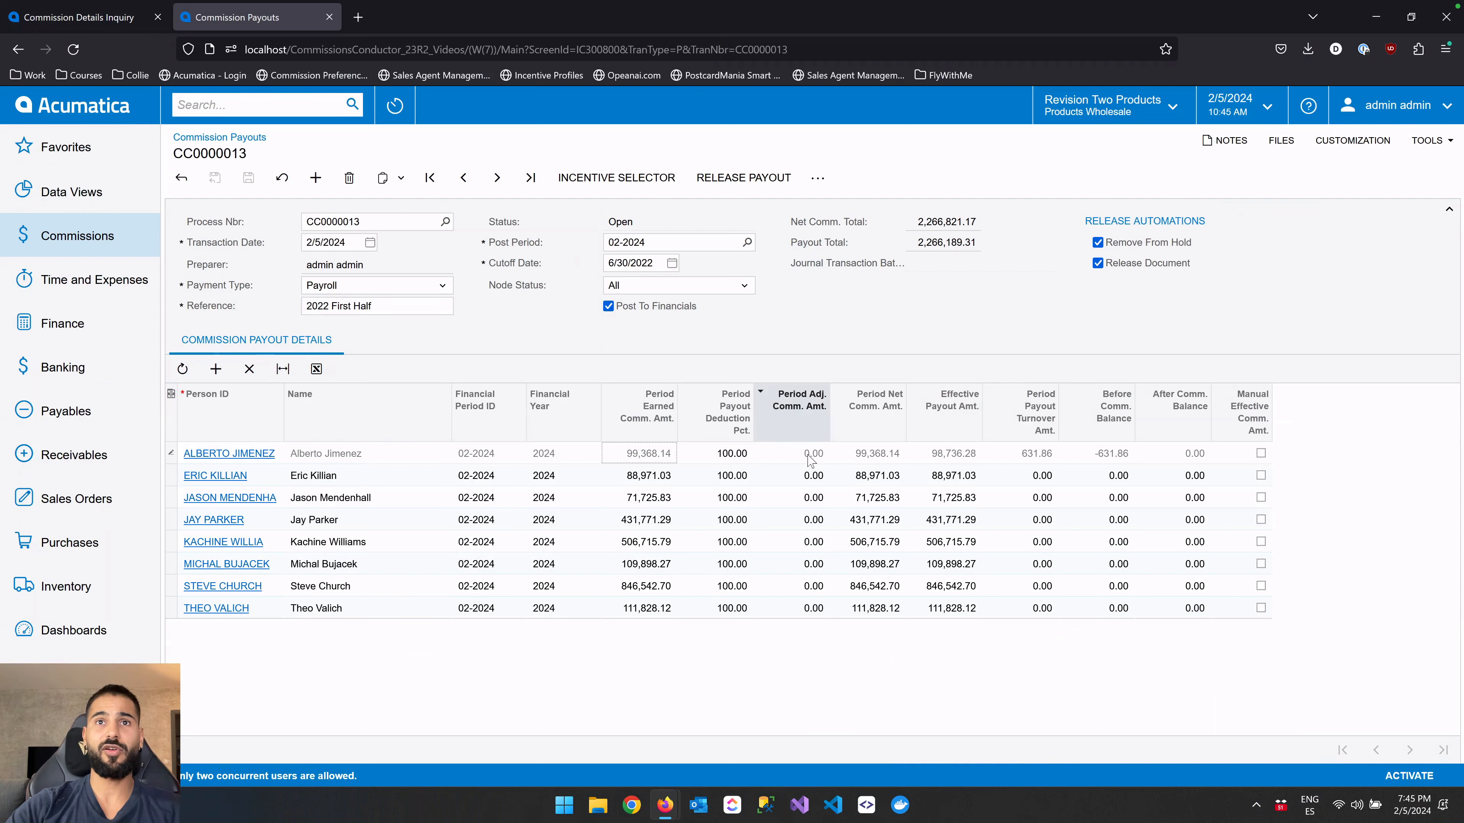
pyautogui.click(740, 454)
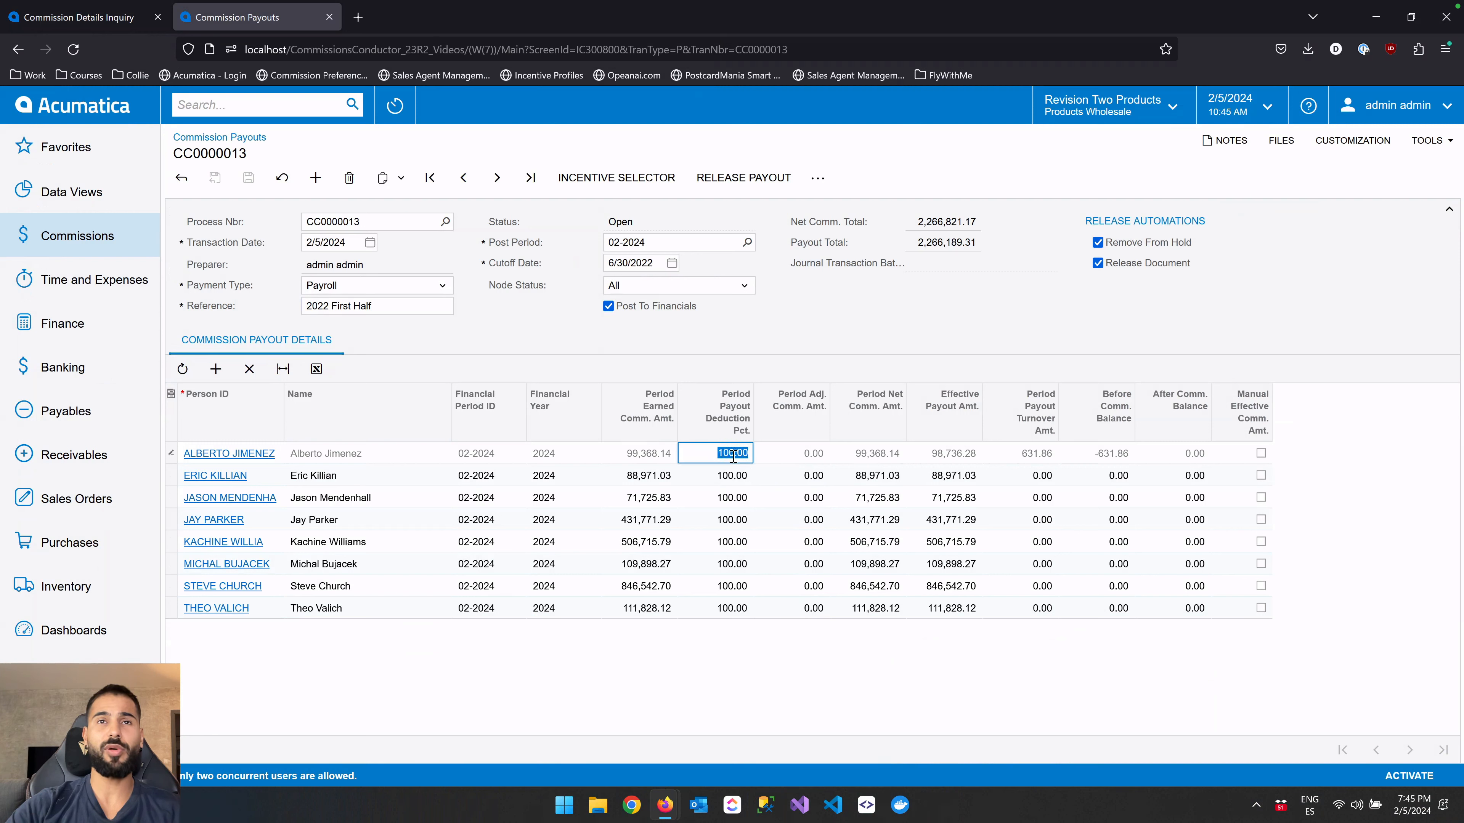
pyautogui.click(810, 458)
pyautogui.click(738, 459)
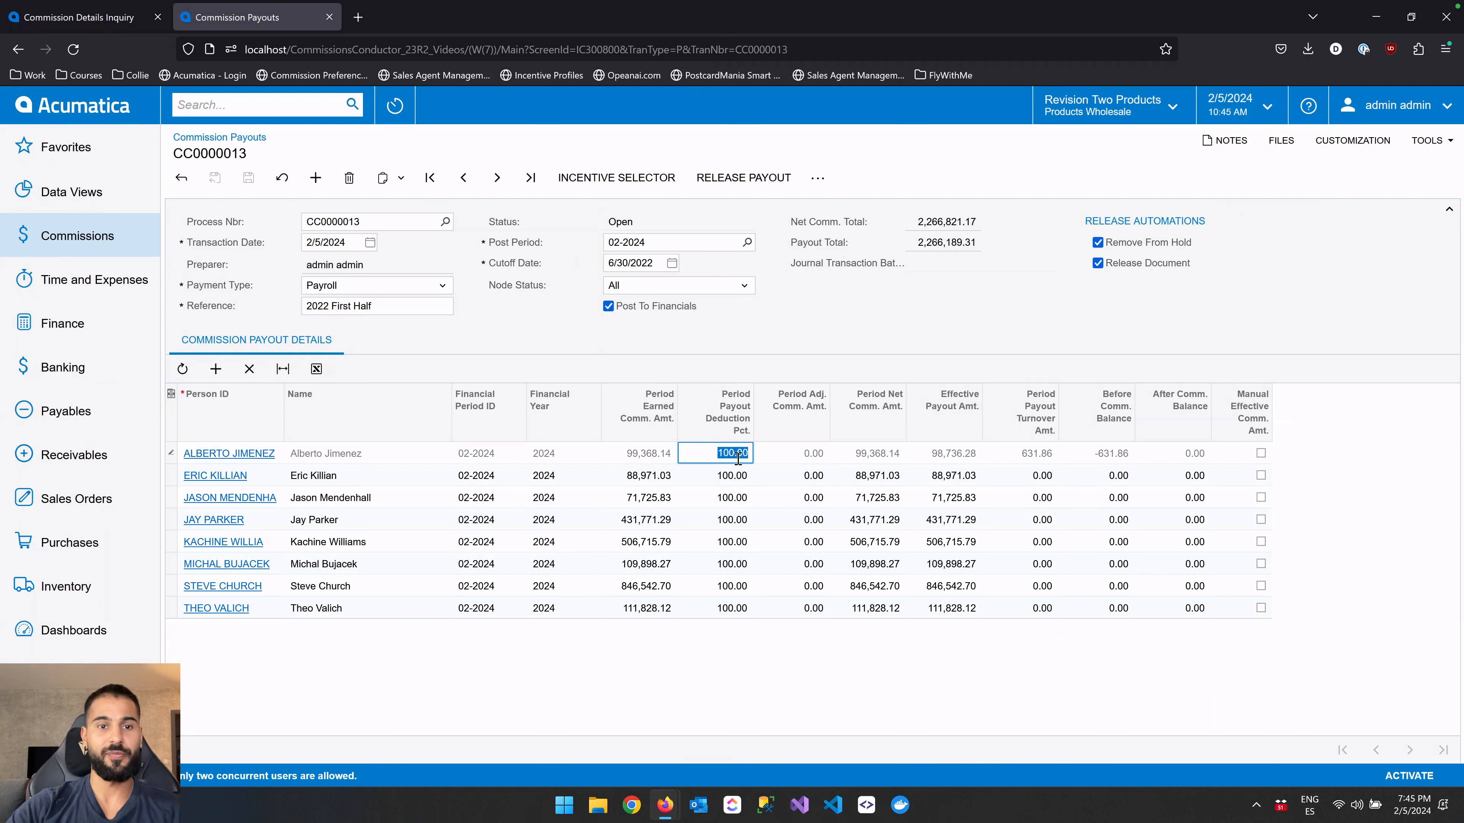
pyautogui.write('20')
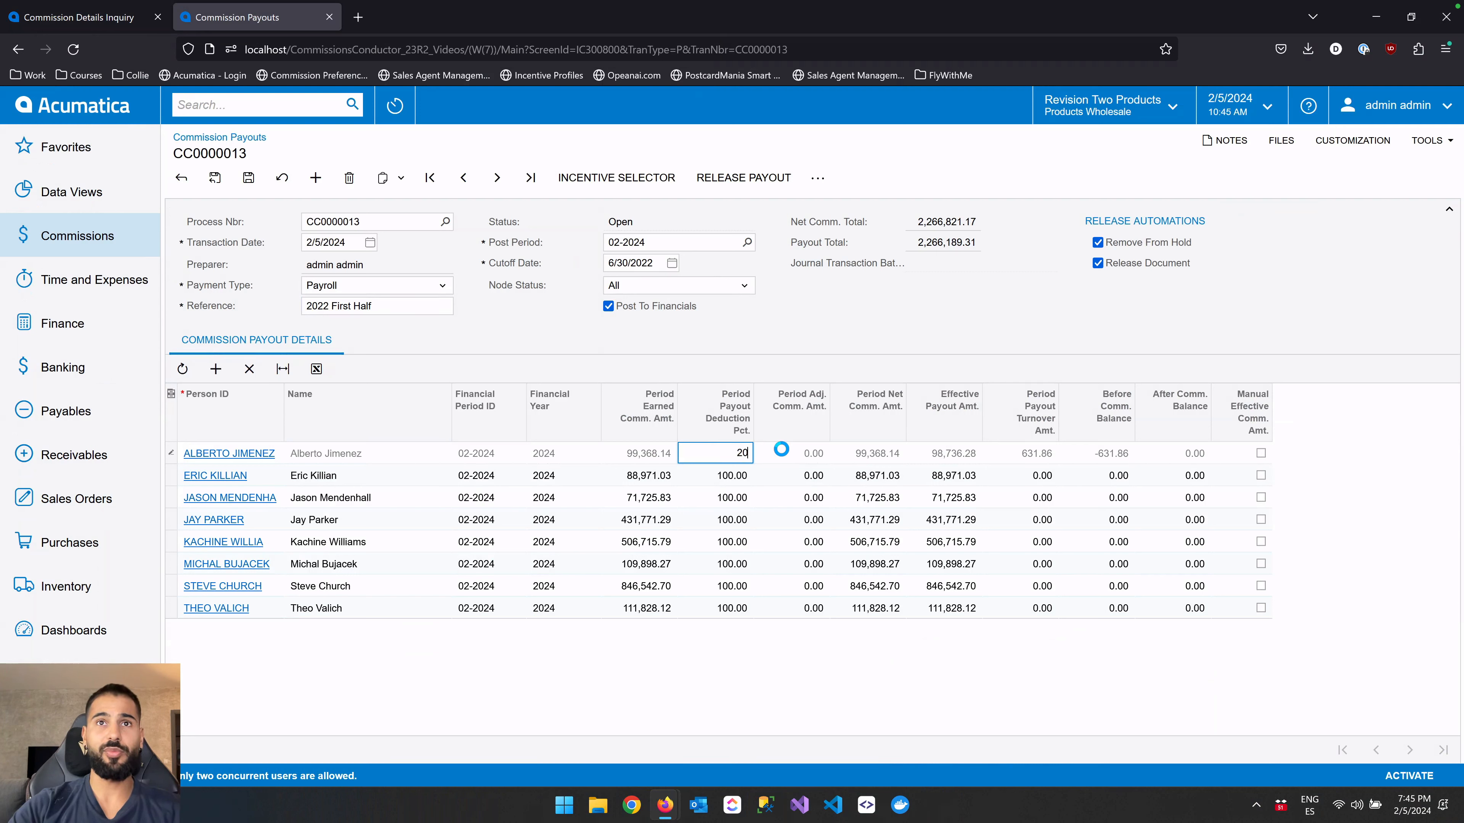
pyautogui.press('Tab')
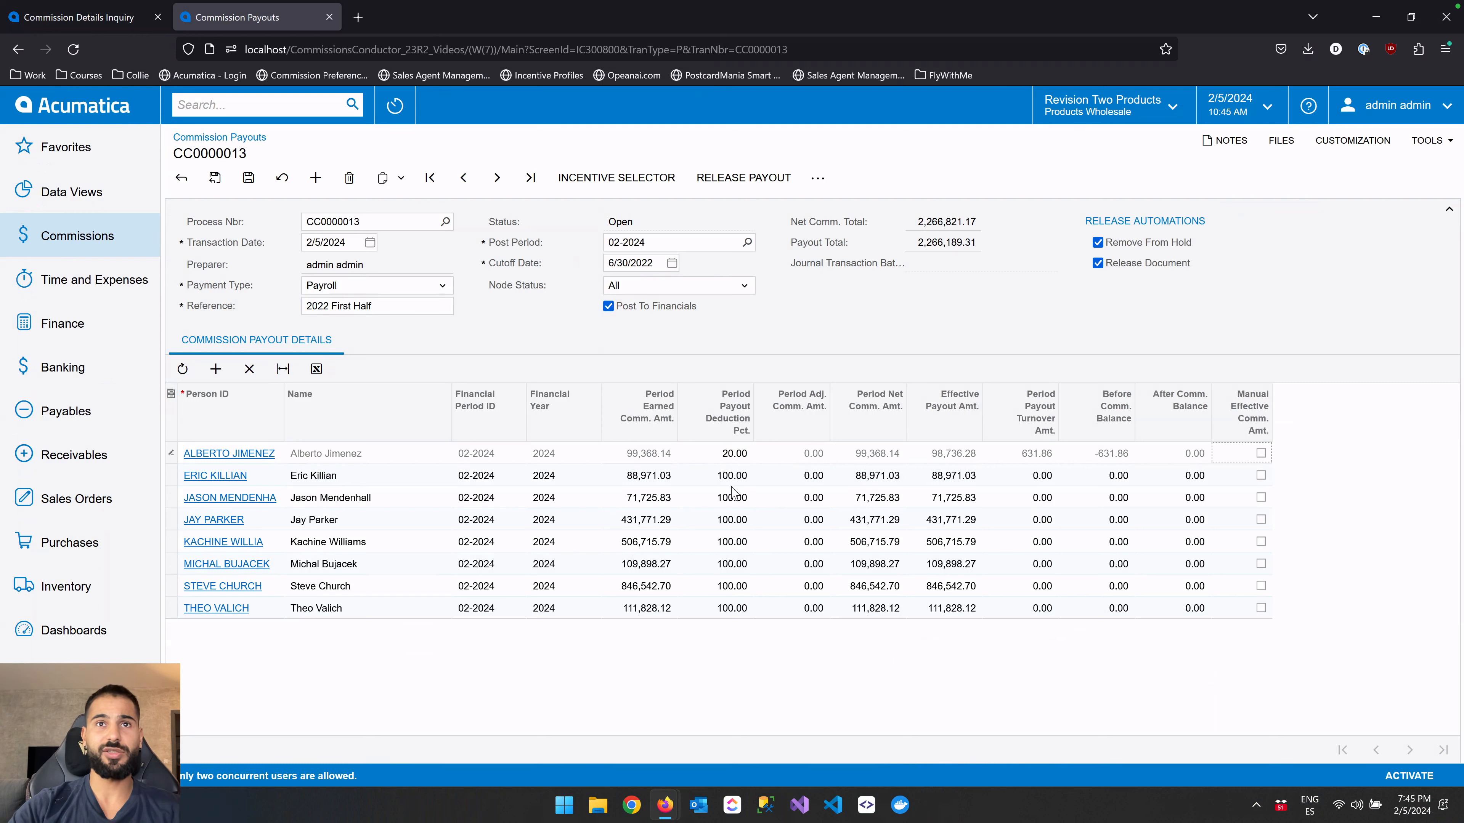
# Set the first agent's Period Payout Deduction Pct. back to 100.
pyautogui.click(737, 459)
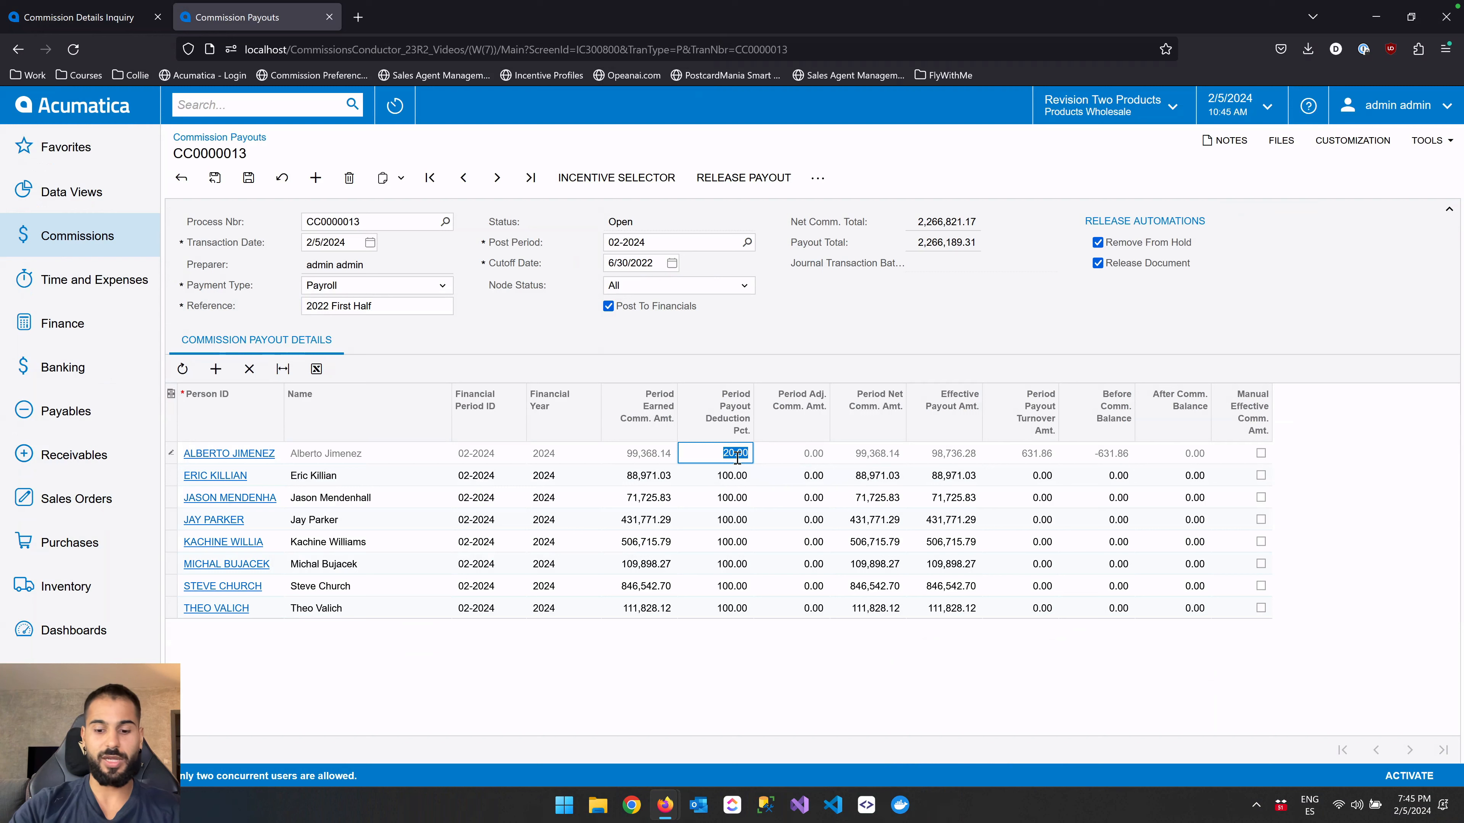
pyautogui.write('100')
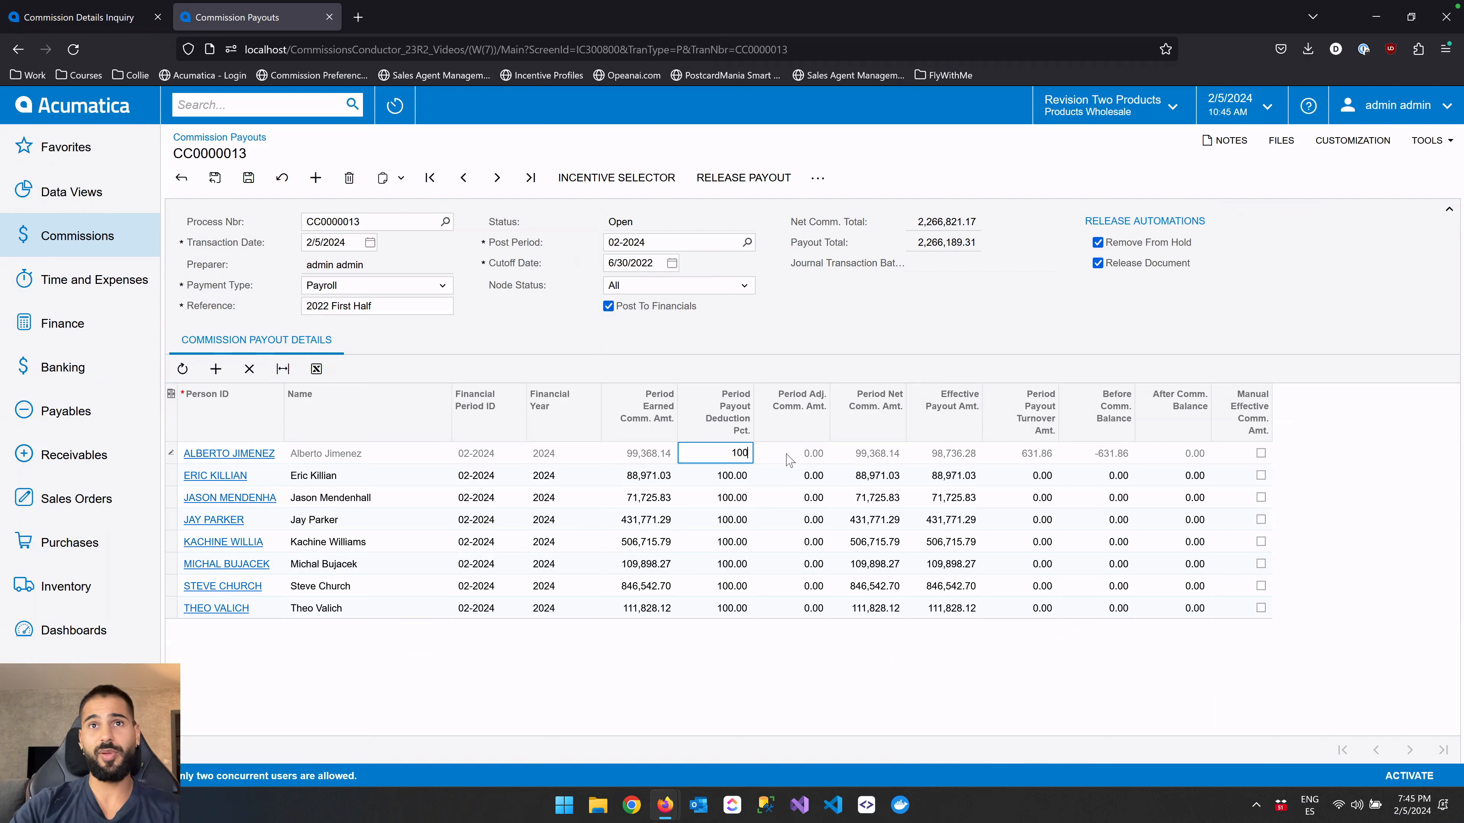
pyautogui.click(792, 453)
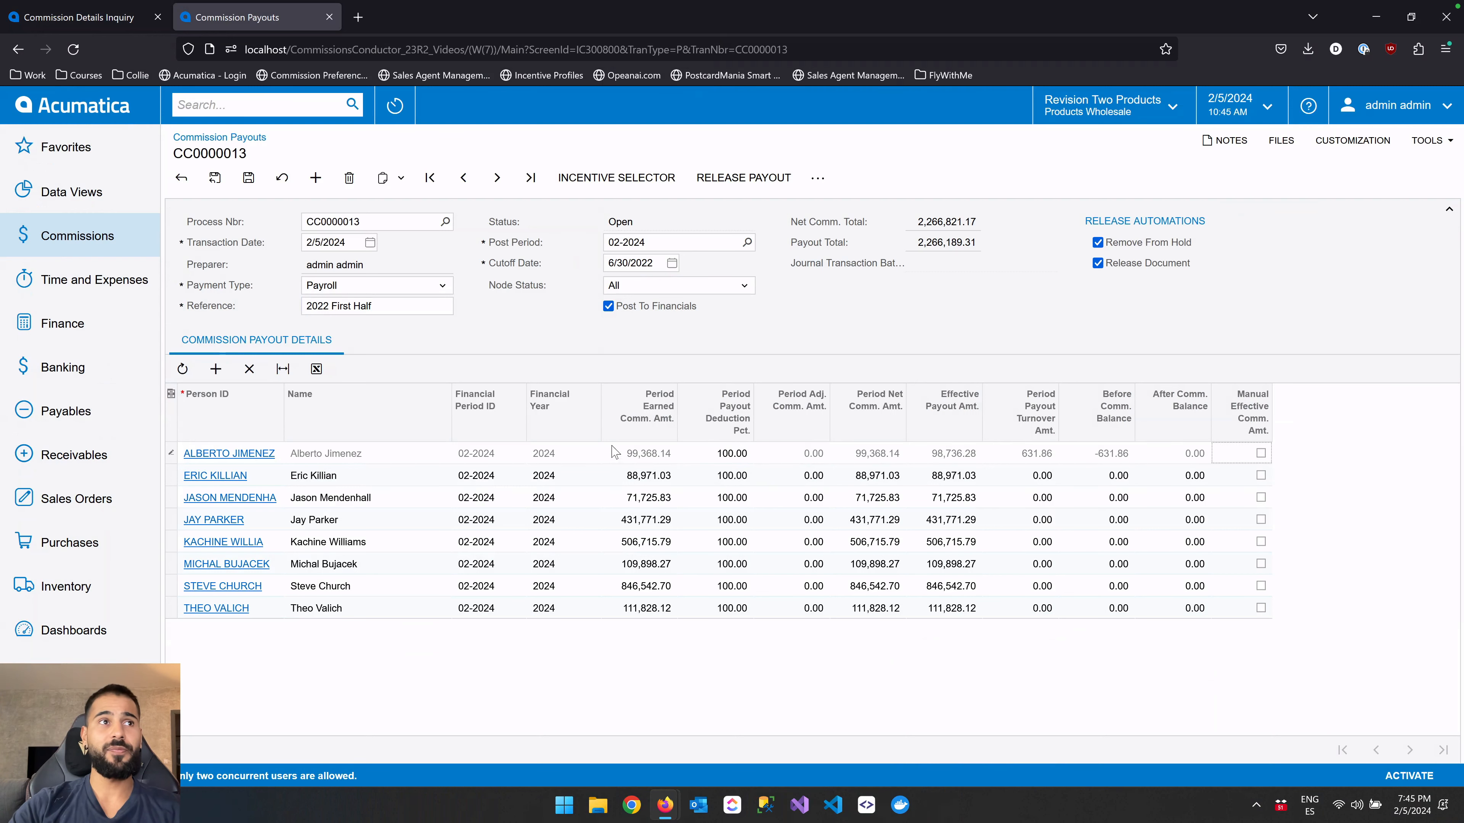
# Open the first agent's Sales Agent Management record, check the default payout deduction percentage, and close the record.
pyautogui.click(257, 453)
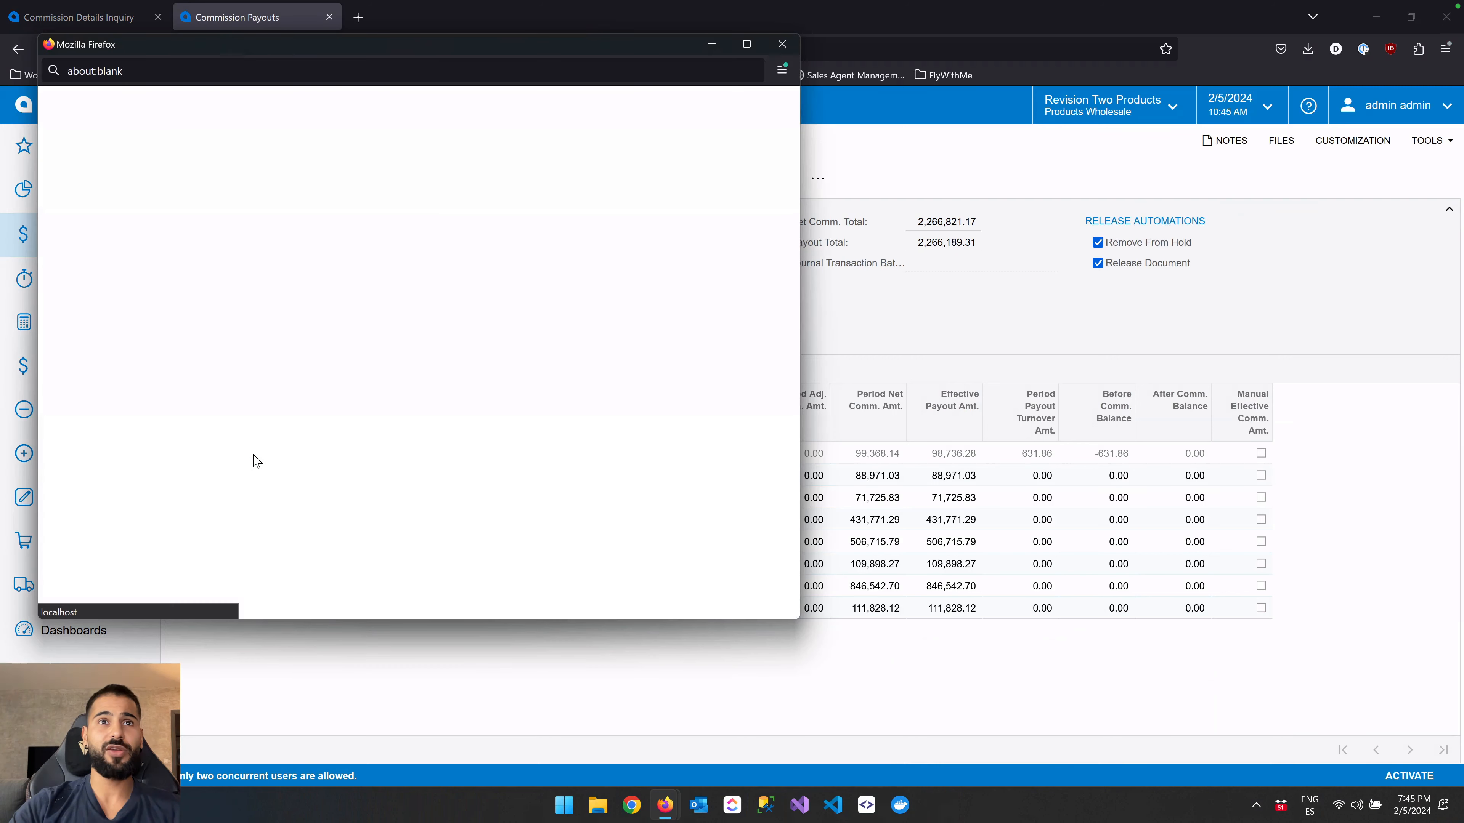
pyautogui.moveTo(458, 44); pyautogui.dragTo(624, 116)
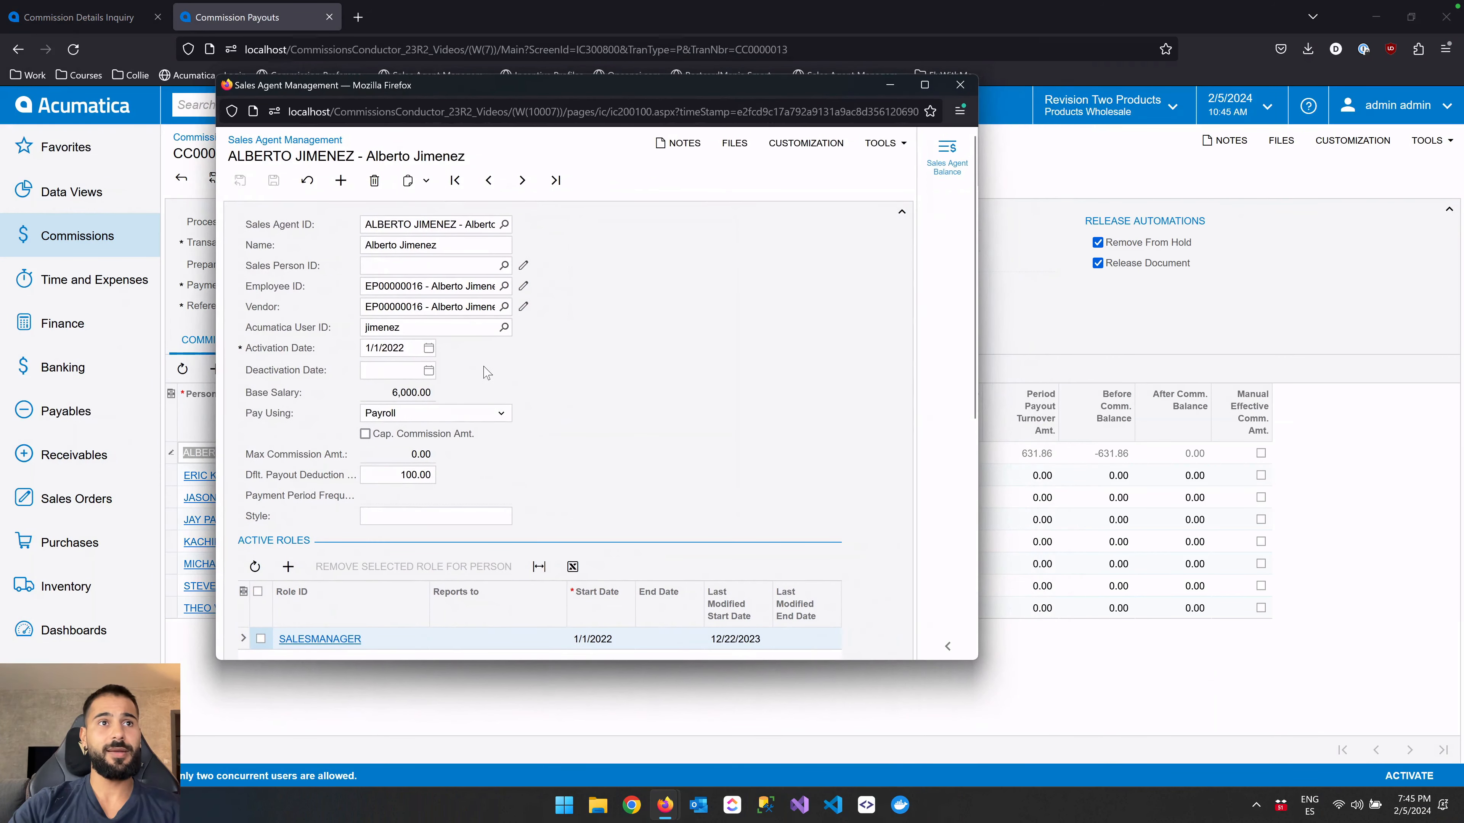
pyautogui.scroll(-6, 484, 372)
pyautogui.scroll(6, 484, 372)
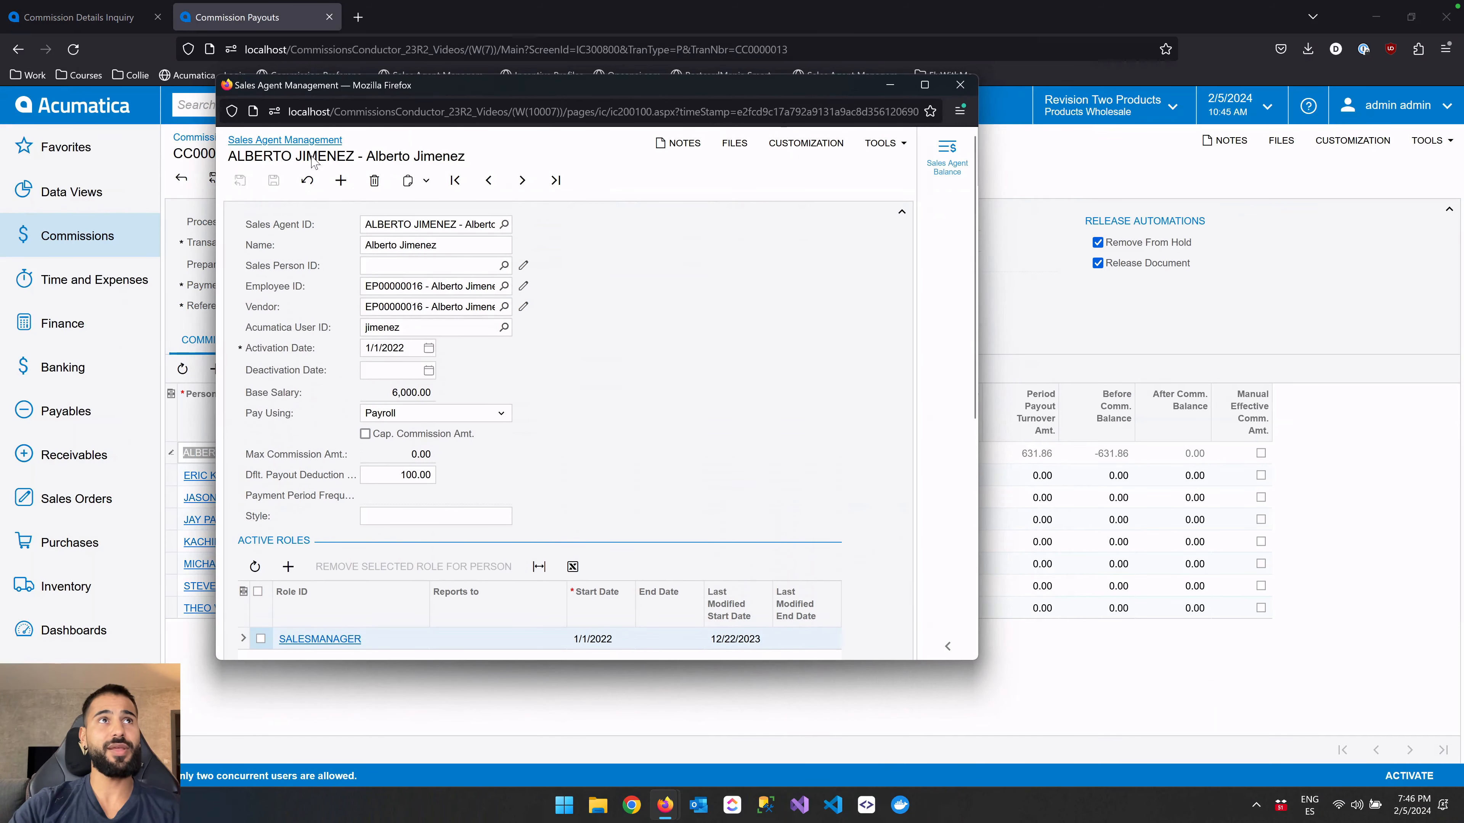
pyautogui.click(401, 480)
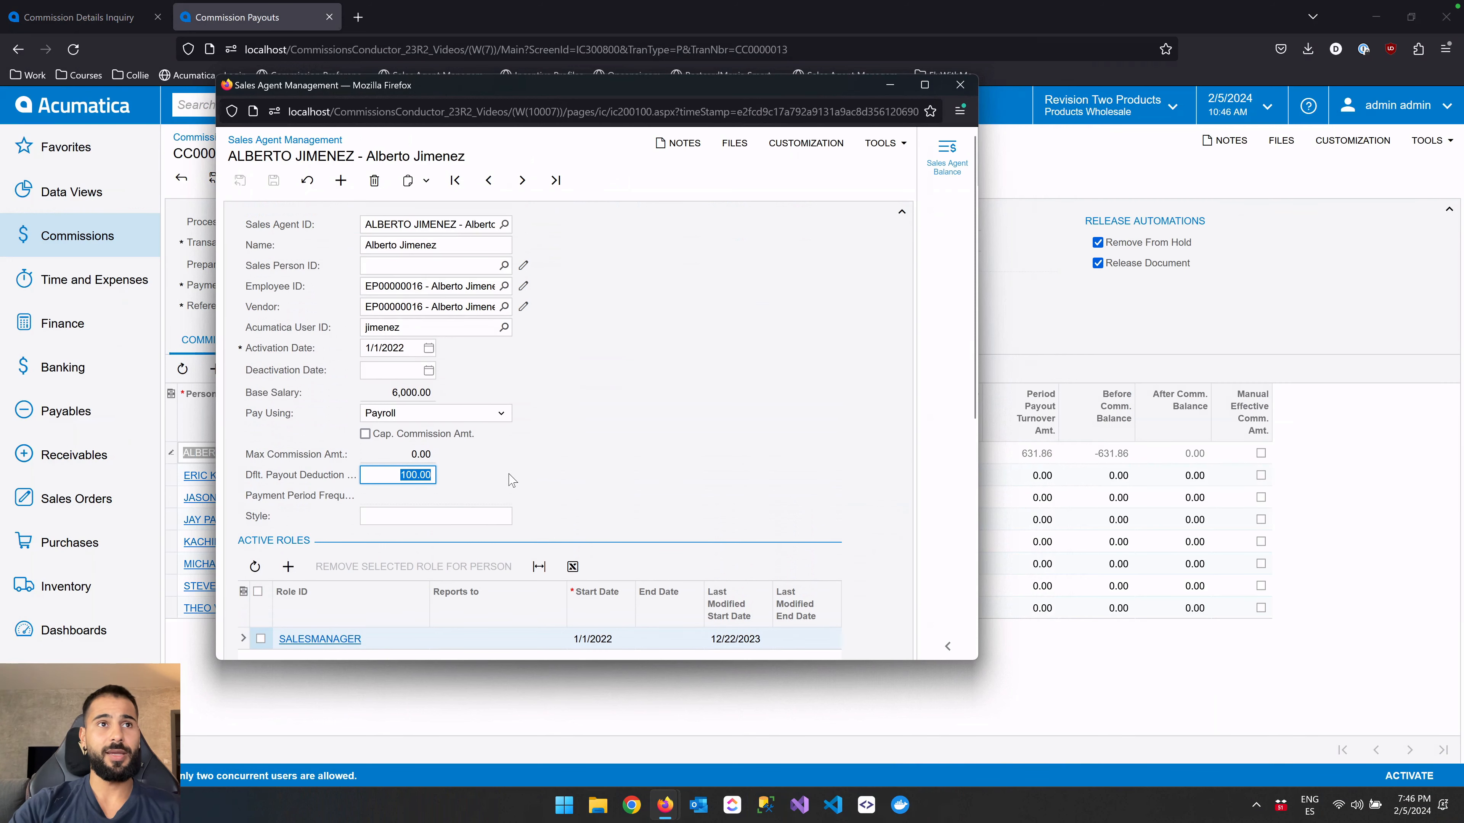
pyautogui.click(959, 85)
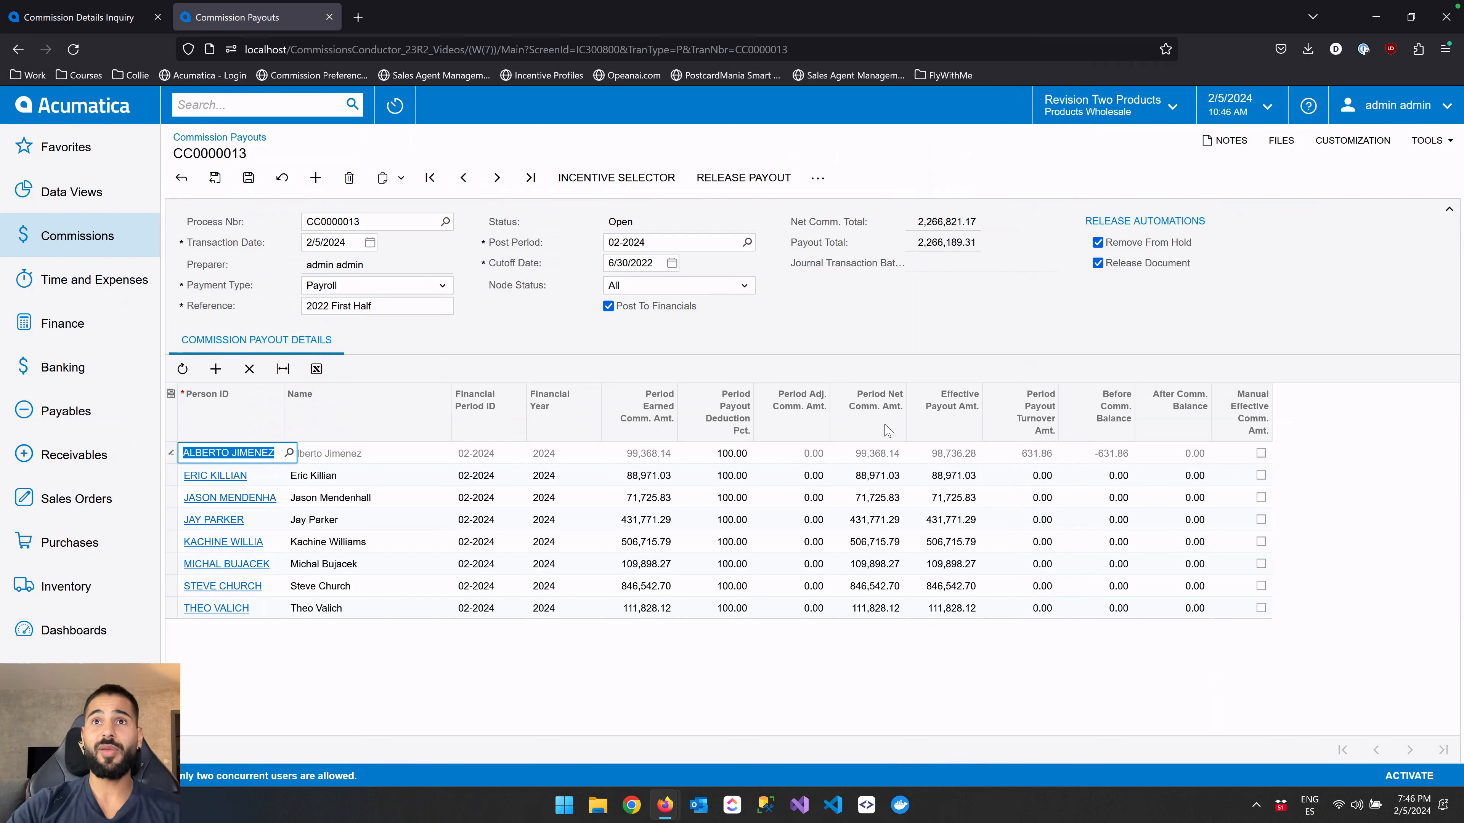
# Compare the first agent's period earned, deduction percentage, period net and effective payout values.
pyautogui.click(885, 458)
pyautogui.click(650, 460)
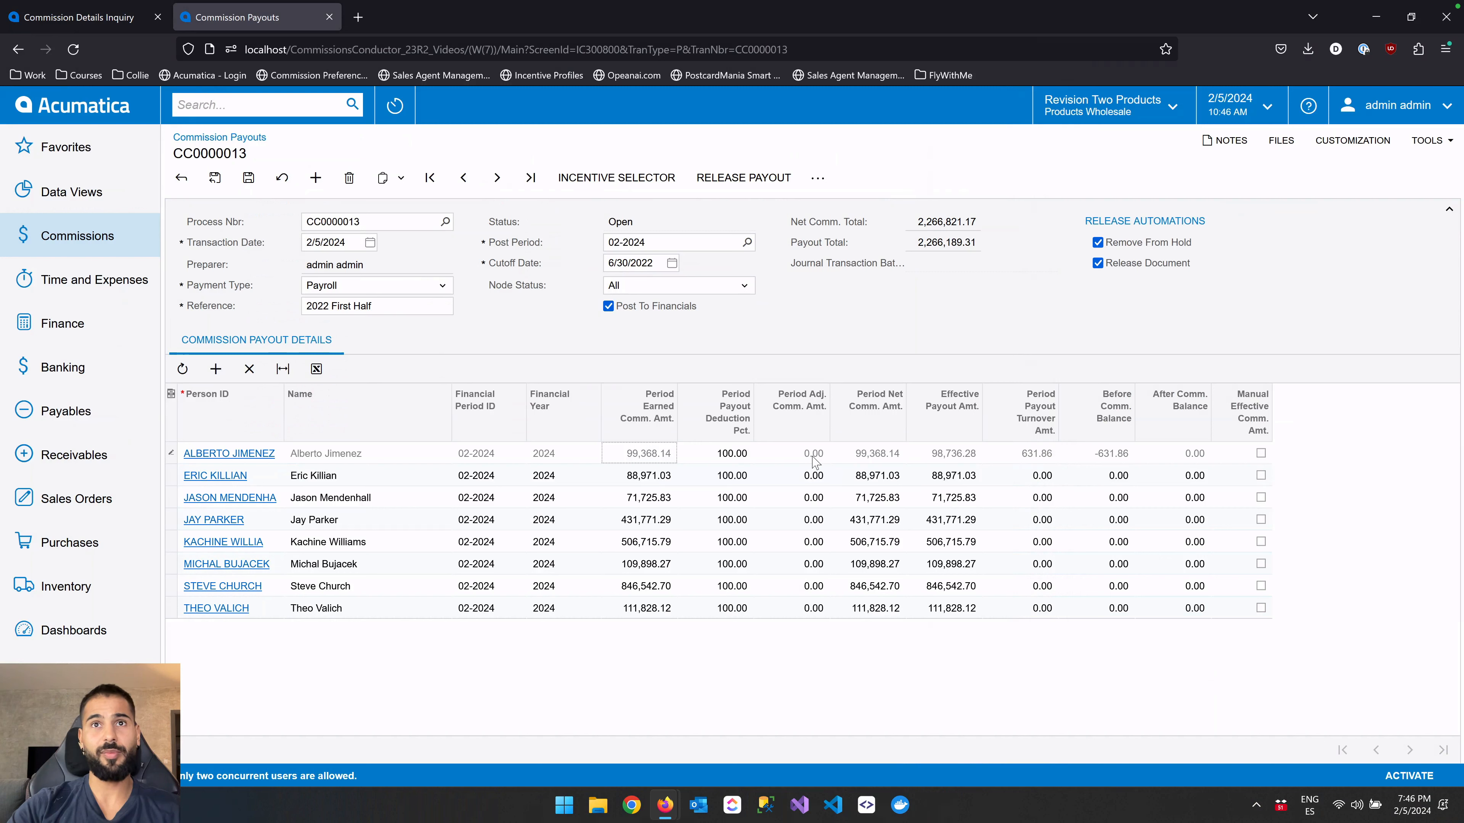
pyautogui.click(741, 452)
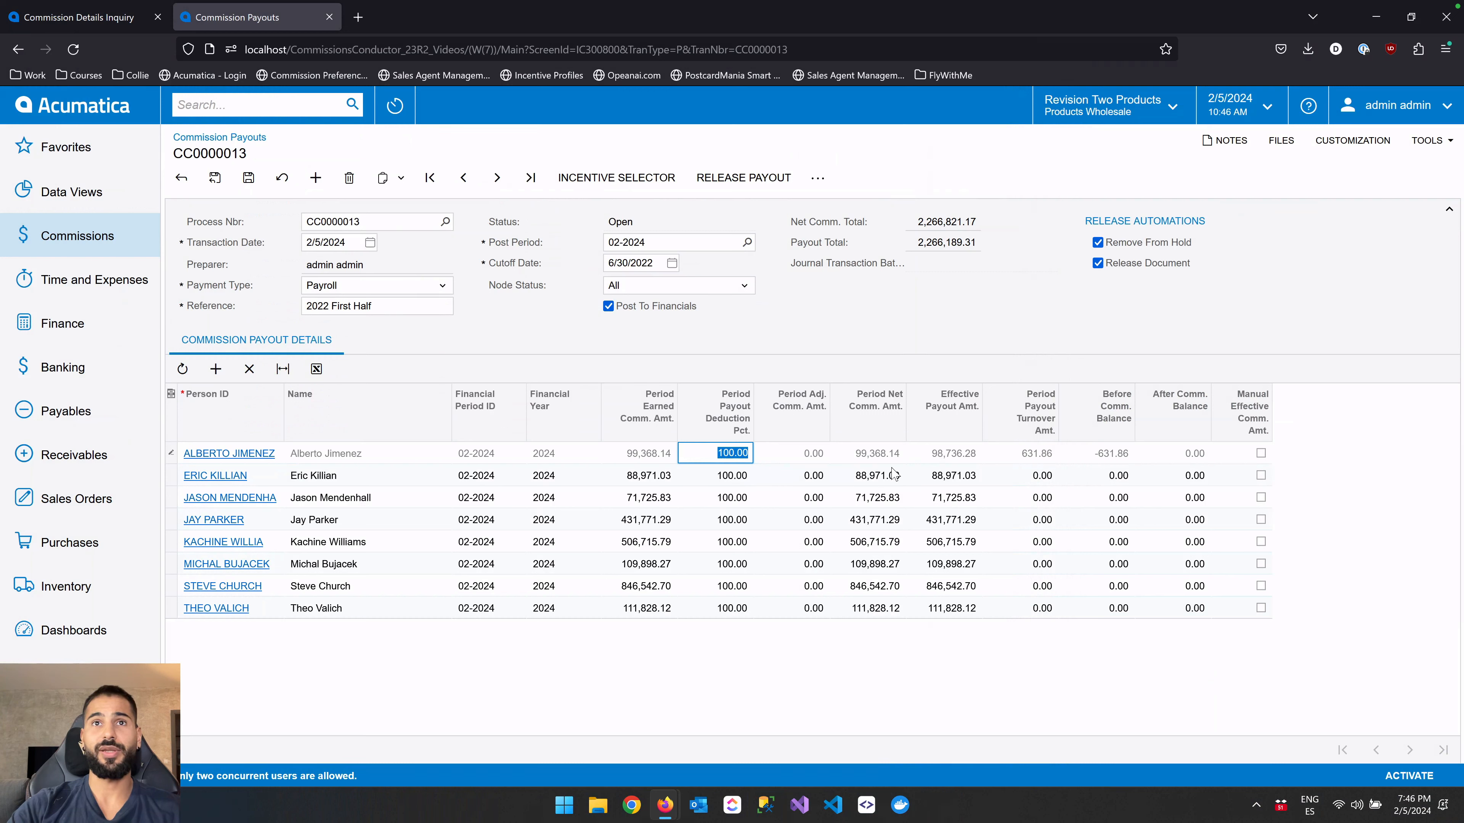
pyautogui.click(953, 462)
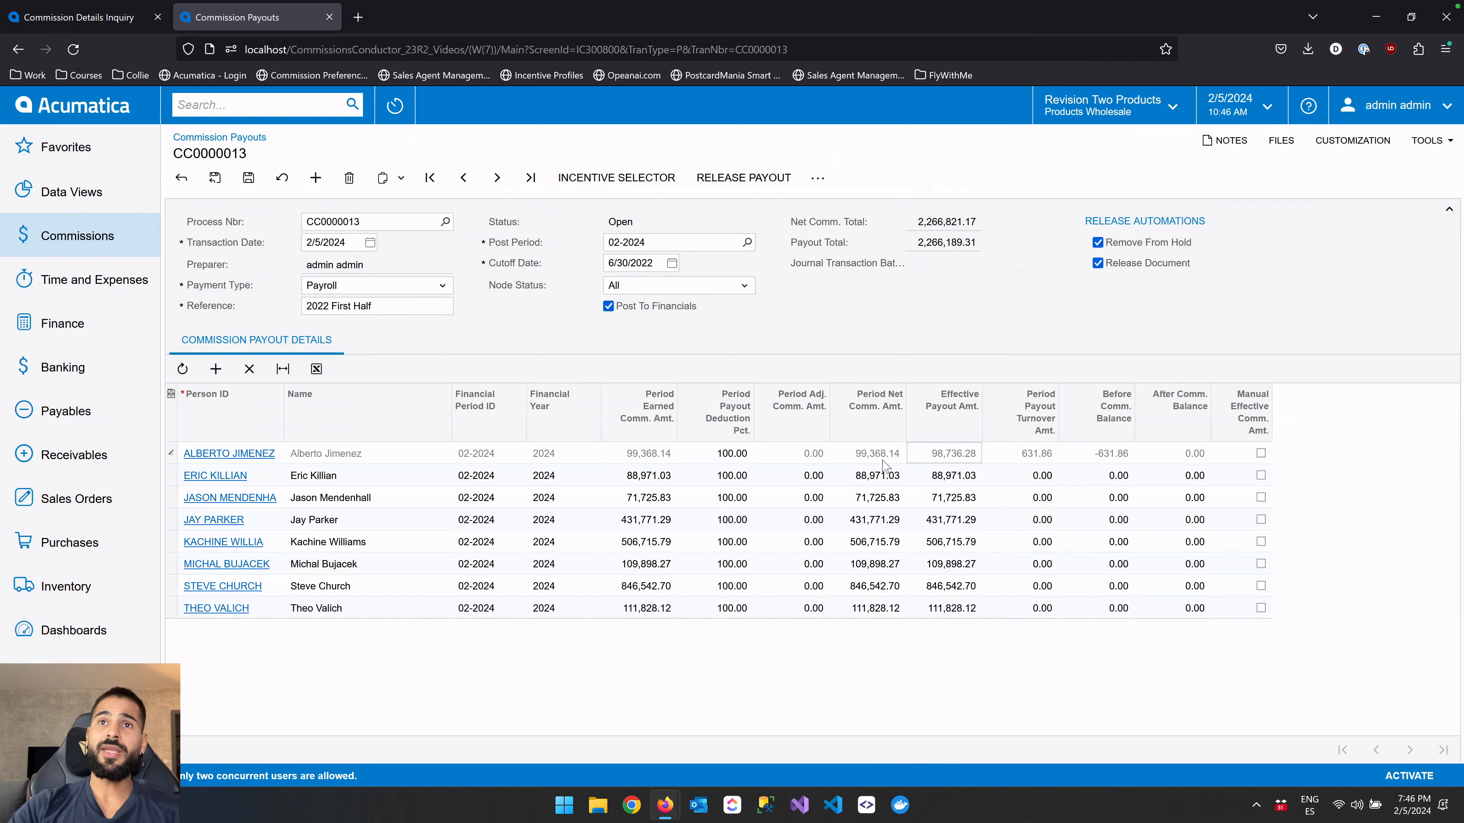
# Examine the Period Net Comm. Amt. values across the agents' payout rows.
pyautogui.click(868, 454)
pyautogui.click(868, 479)
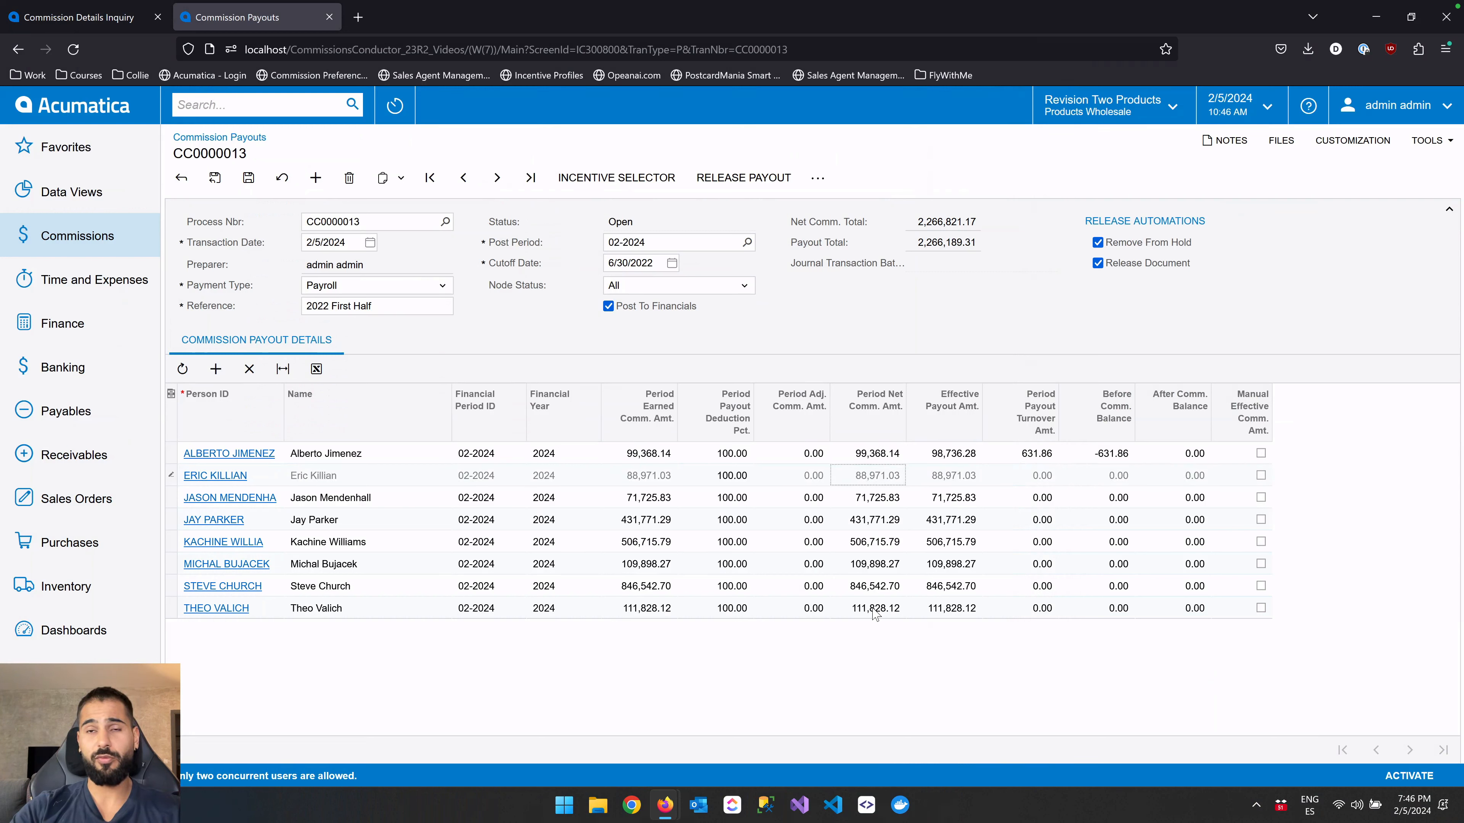
pyautogui.click(873, 587)
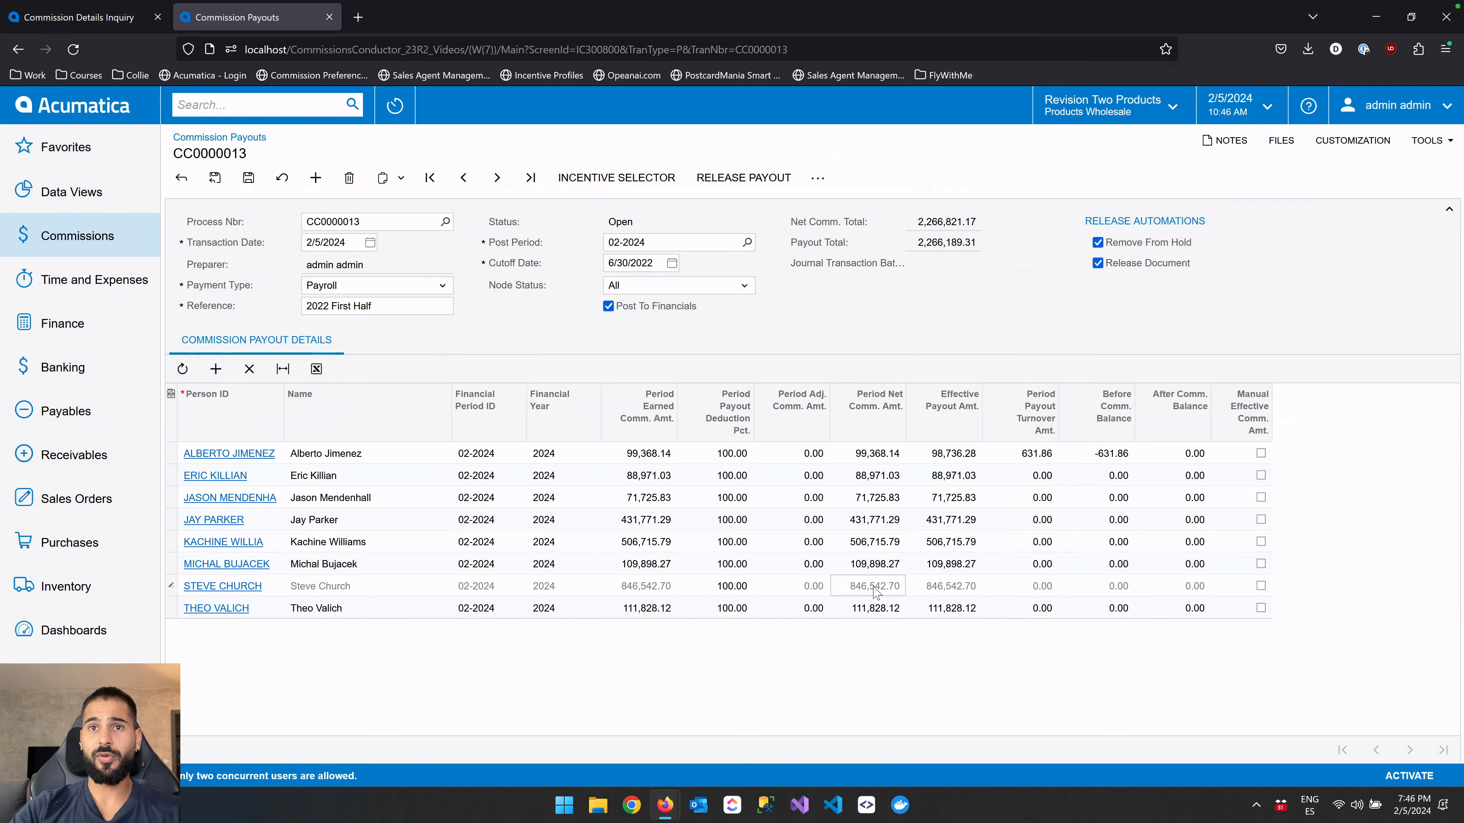
pyautogui.click(870, 609)
pyautogui.press('Up')
pyautogui.press('Up')
pyautogui.press('Up')
pyautogui.press('Up')
pyautogui.press('Up')
pyautogui.press('Up')
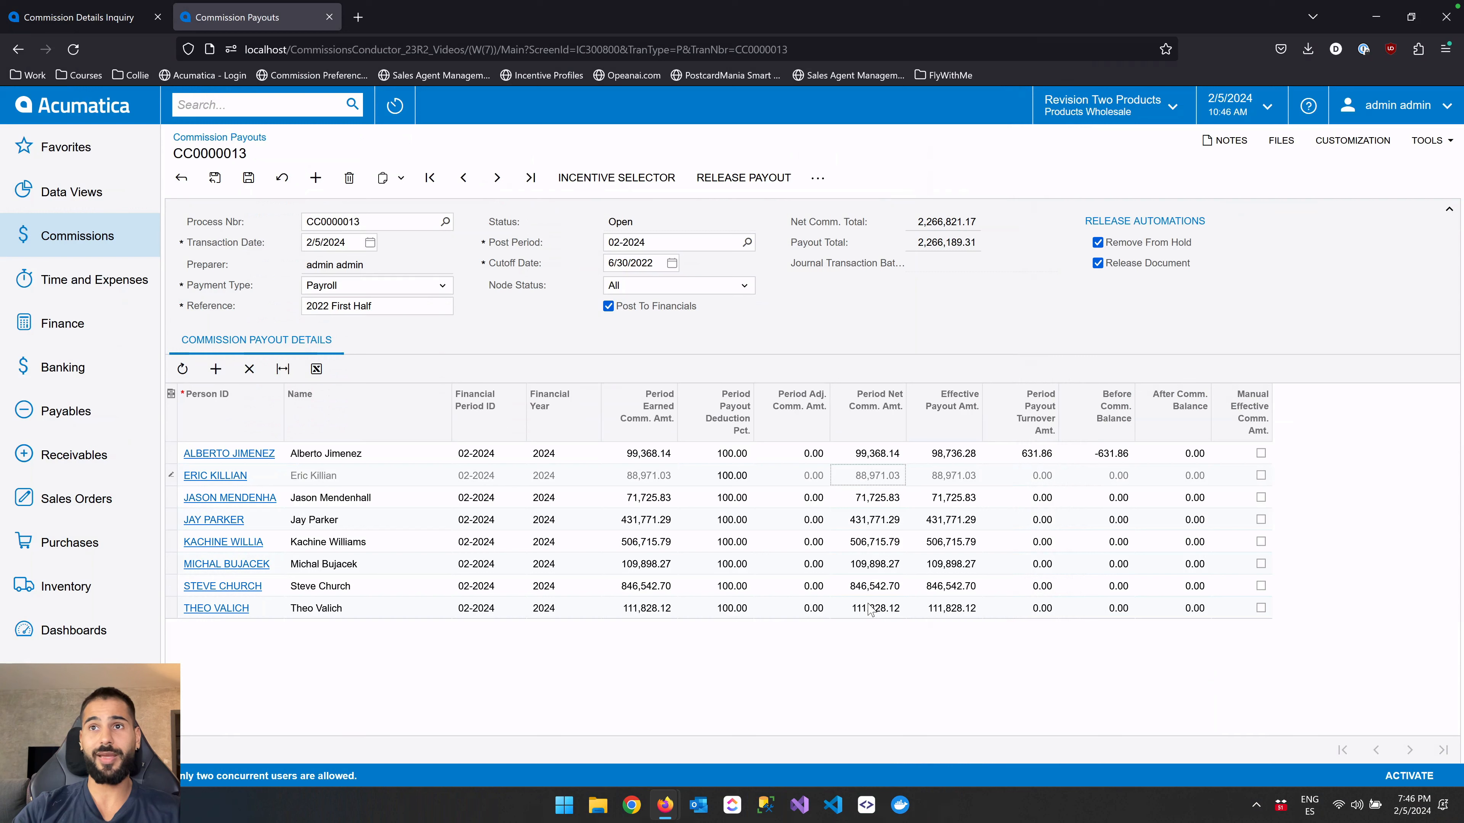
pyautogui.press('Down')
pyautogui.press('Down')
pyautogui.press('Up')
pyautogui.press('Up')
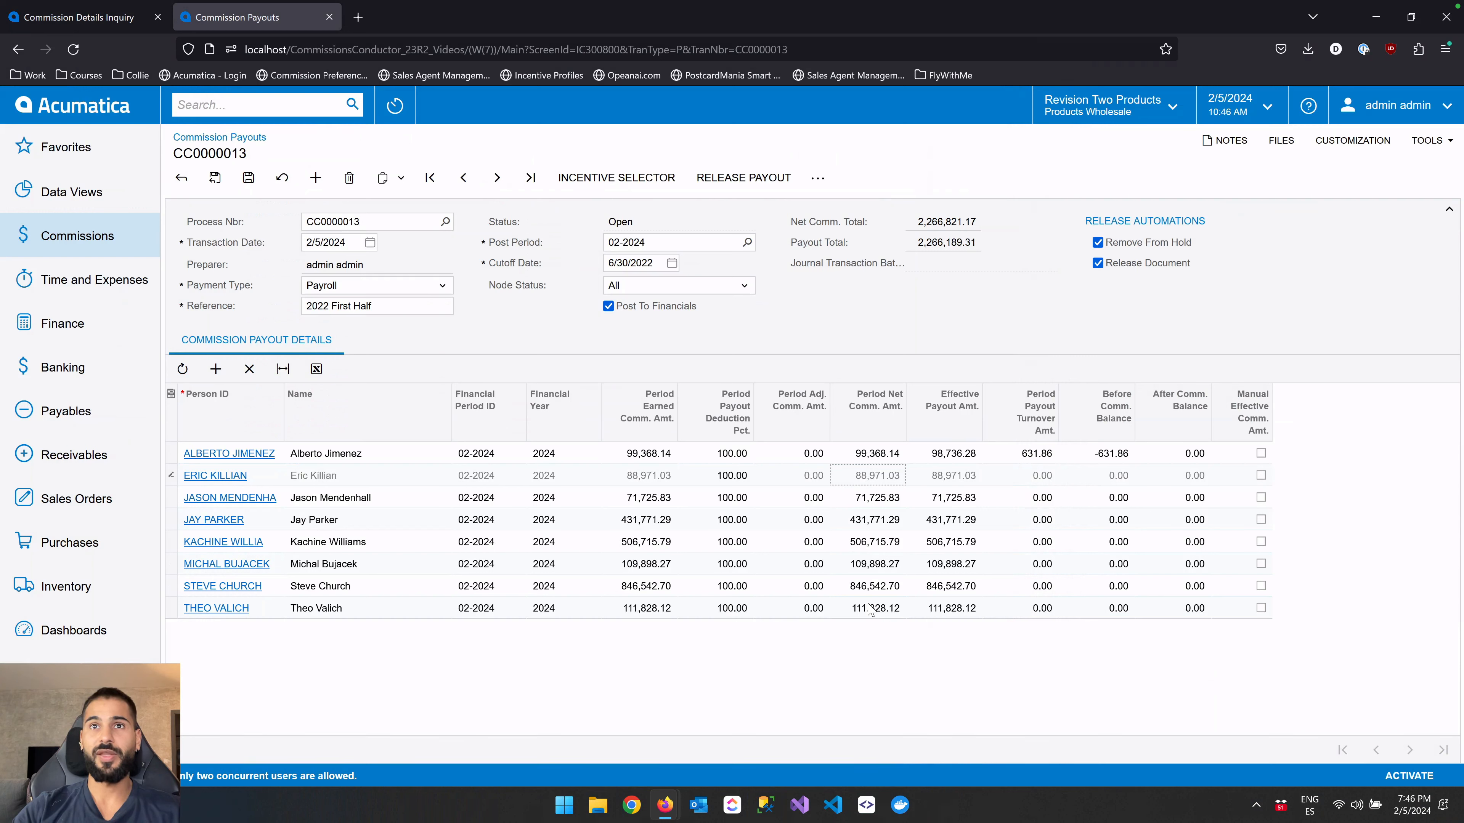
pyautogui.press('Down')
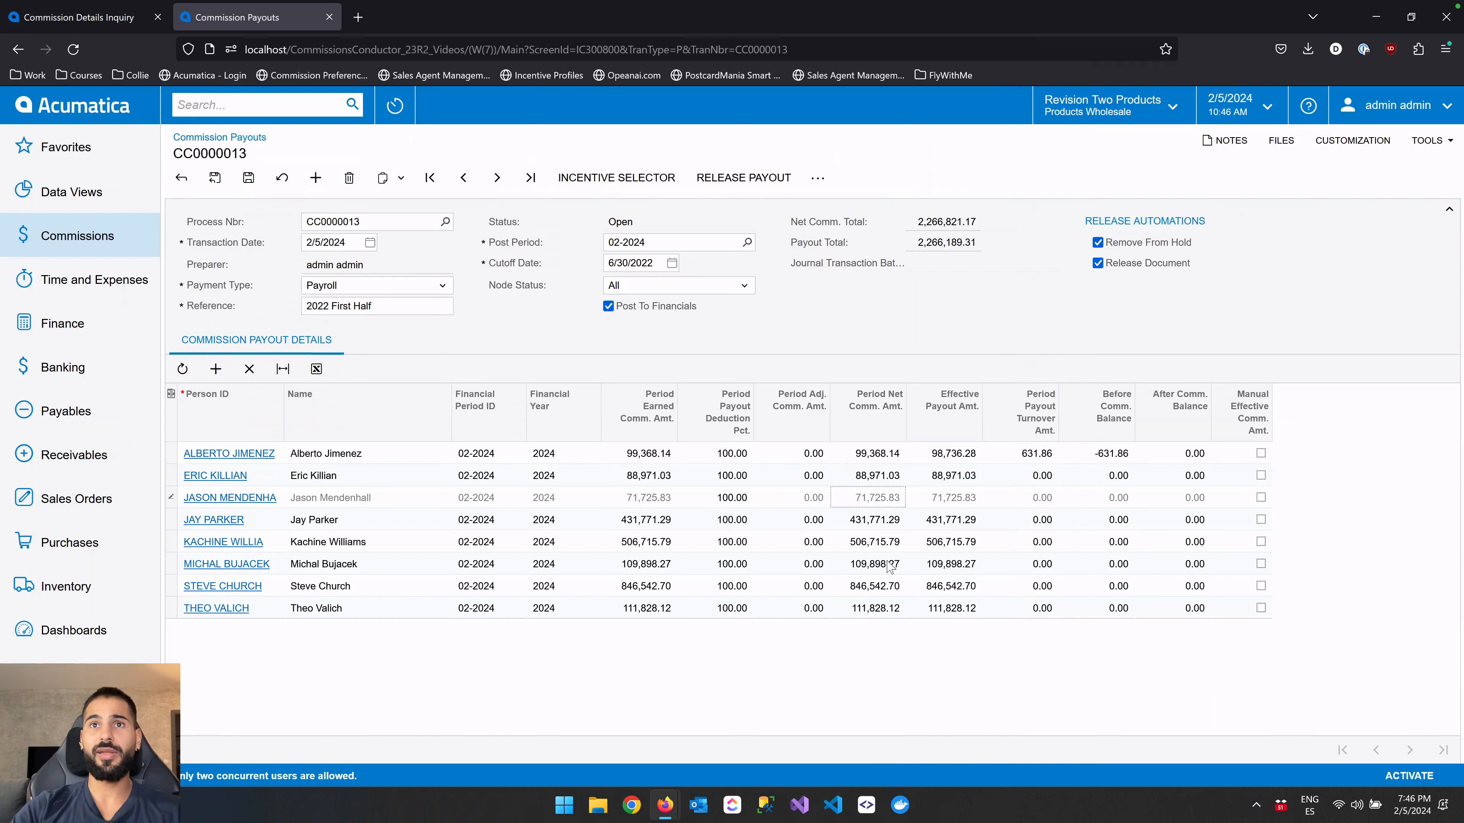
# Check the Effective Payout Amt. values against the net commissions, going down from the second agent's row.
pyautogui.click(943, 476)
pyautogui.press('Down')
pyautogui.press('Down')
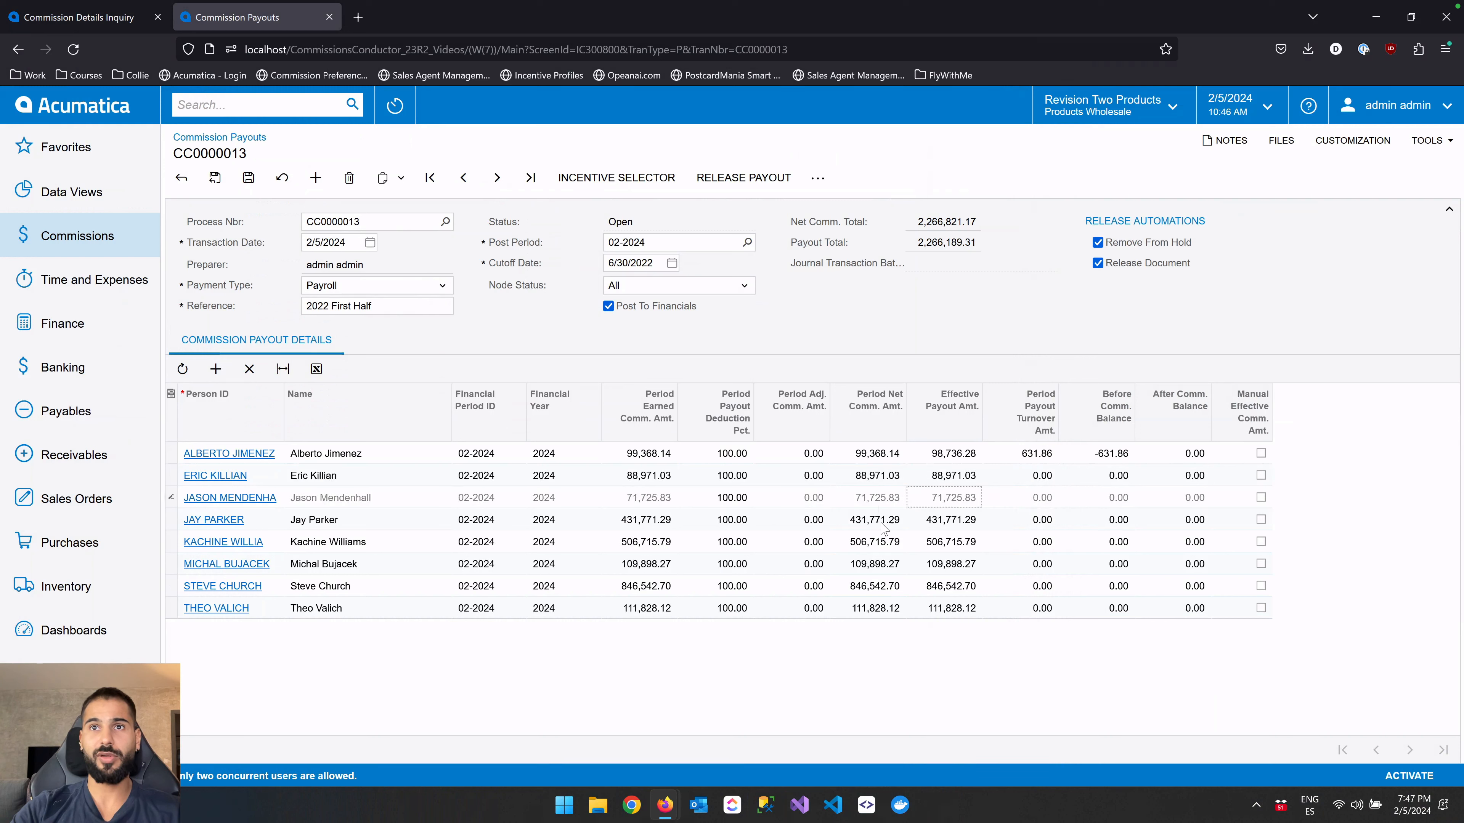
pyautogui.press('Down')
pyautogui.press('Down')
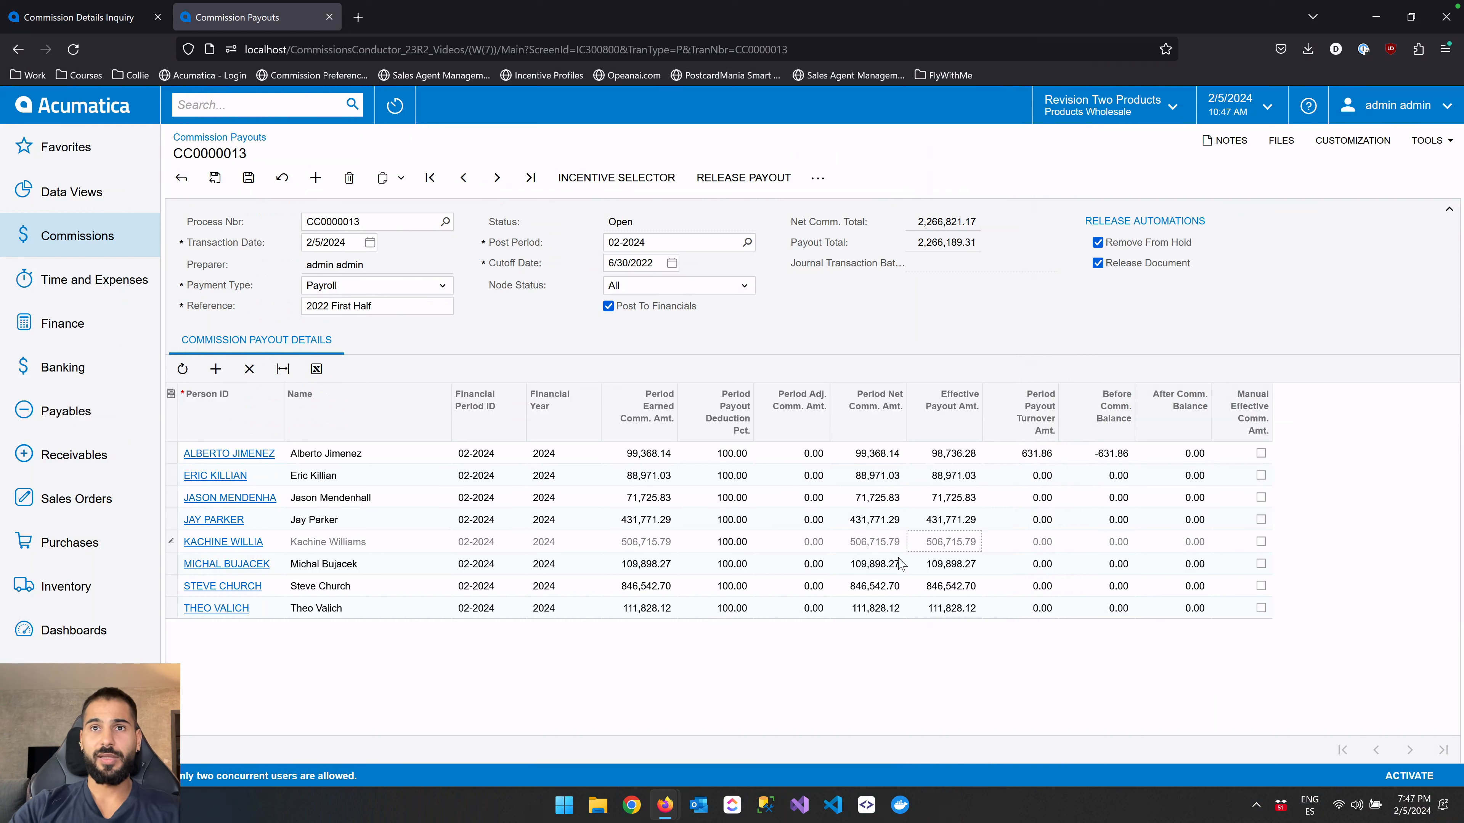
pyautogui.press('Down')
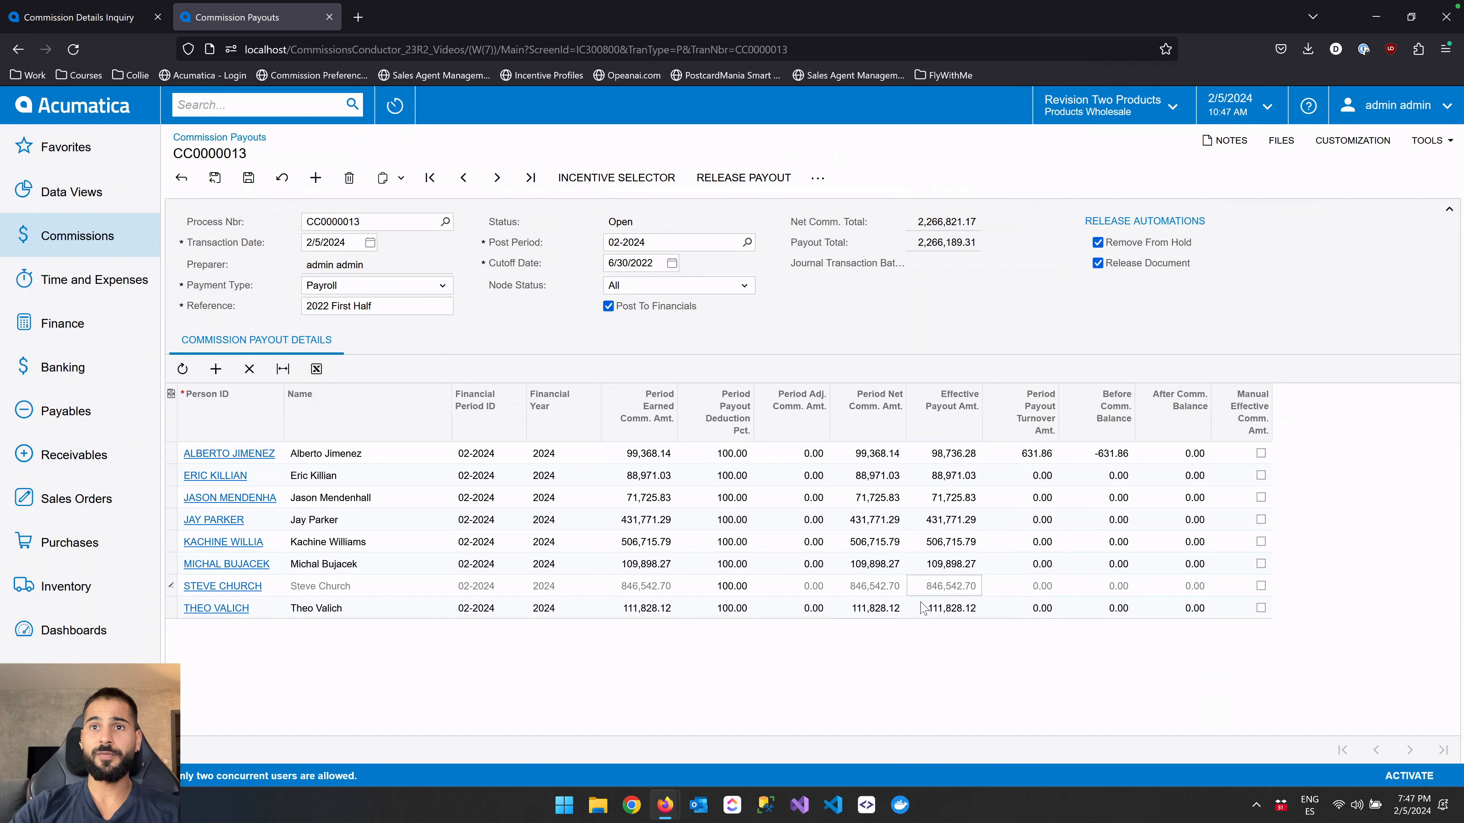
# Finish checking the last agent's effective payout and compare the first agent's Effective Payout Amt. with the Period Payout Turnover Amt.
pyautogui.press('Down')
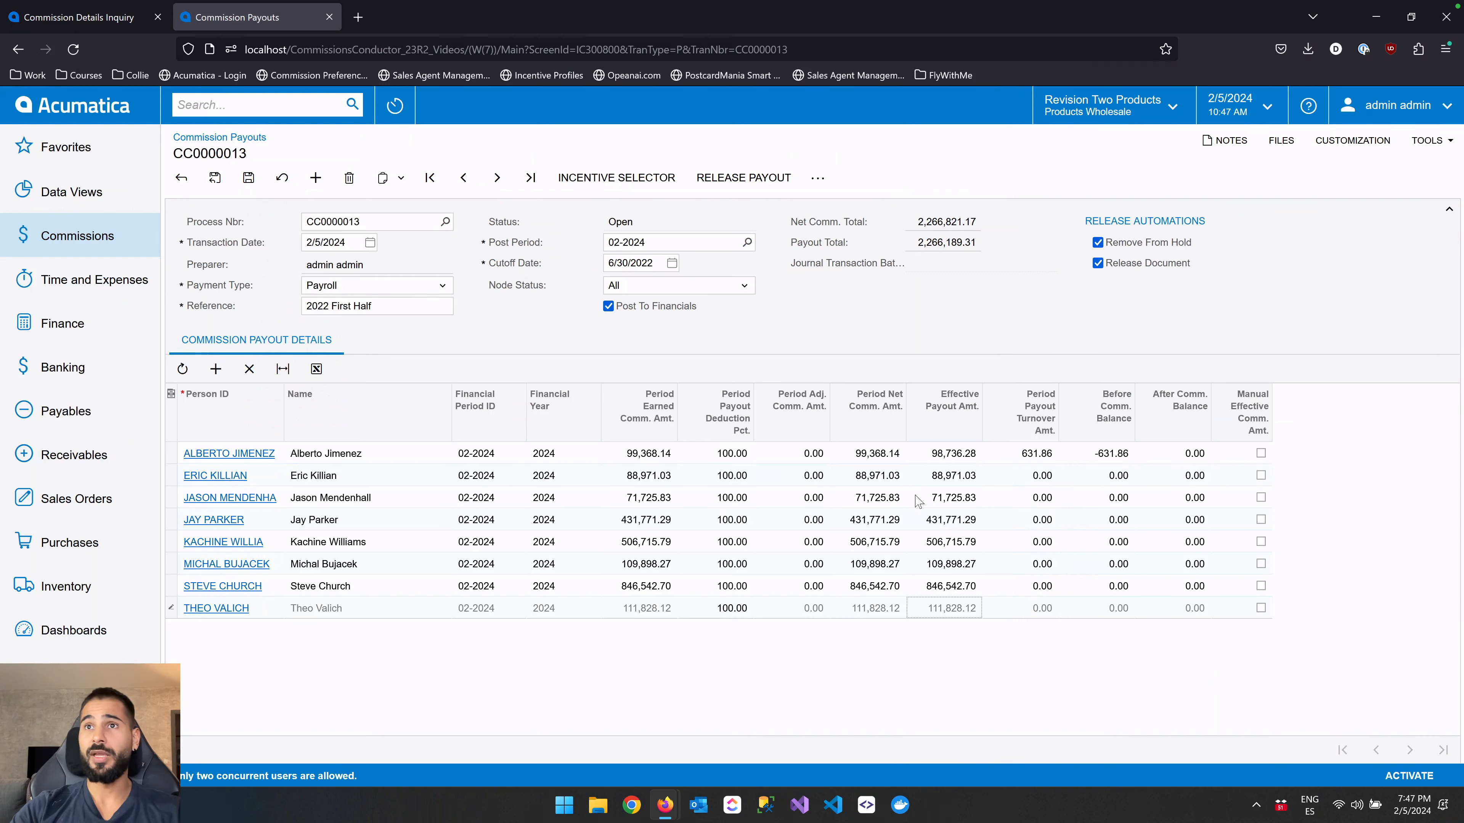
pyautogui.click(959, 455)
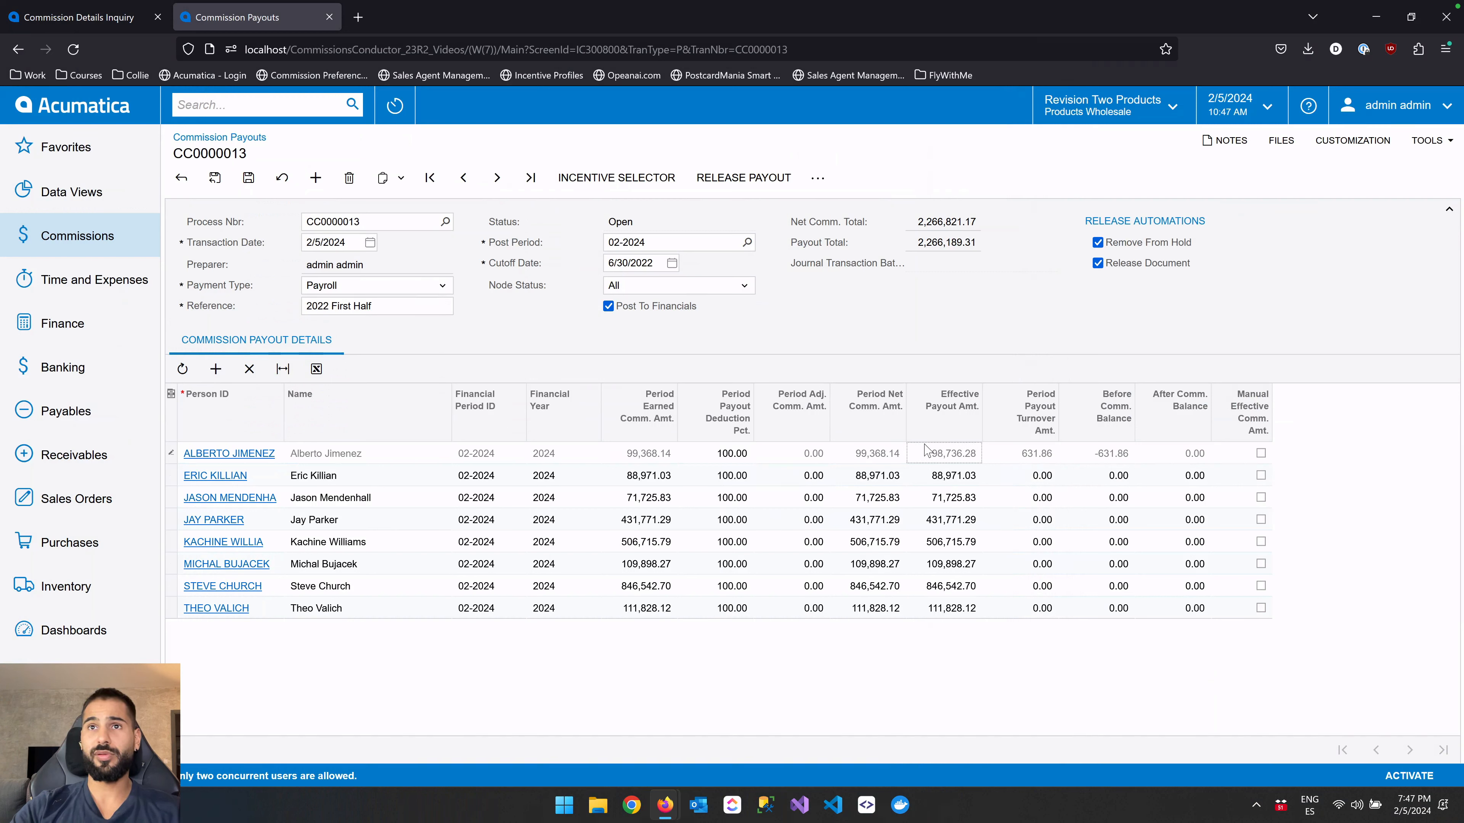
pyautogui.click(1030, 456)
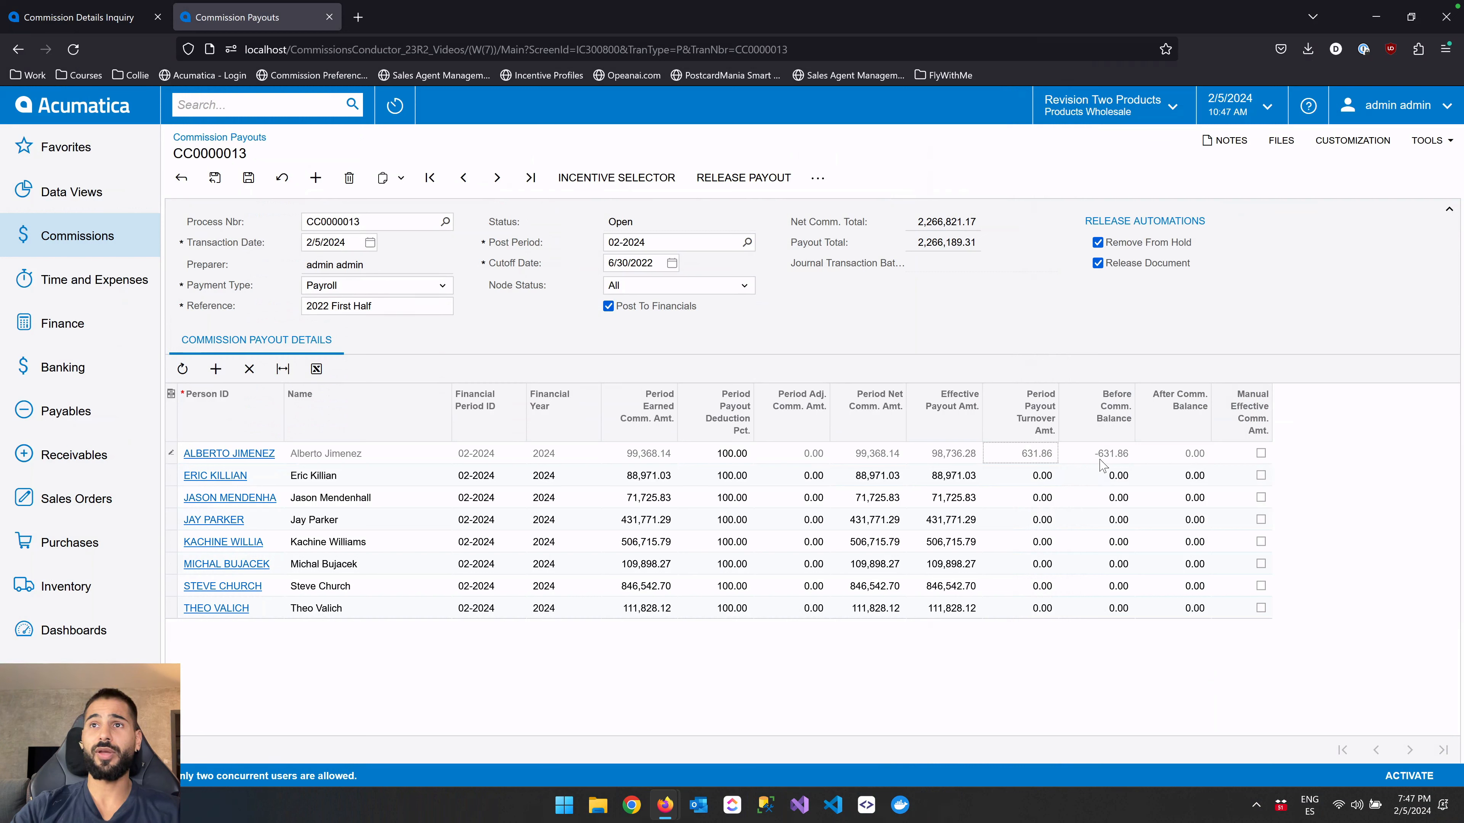
# Open Commission Preferences in a duplicate of the payout page and review the Default Effective Payment Source options in the transaction settings.
pyautogui.rightClick(245, 18)
pyautogui.click(299, 128)
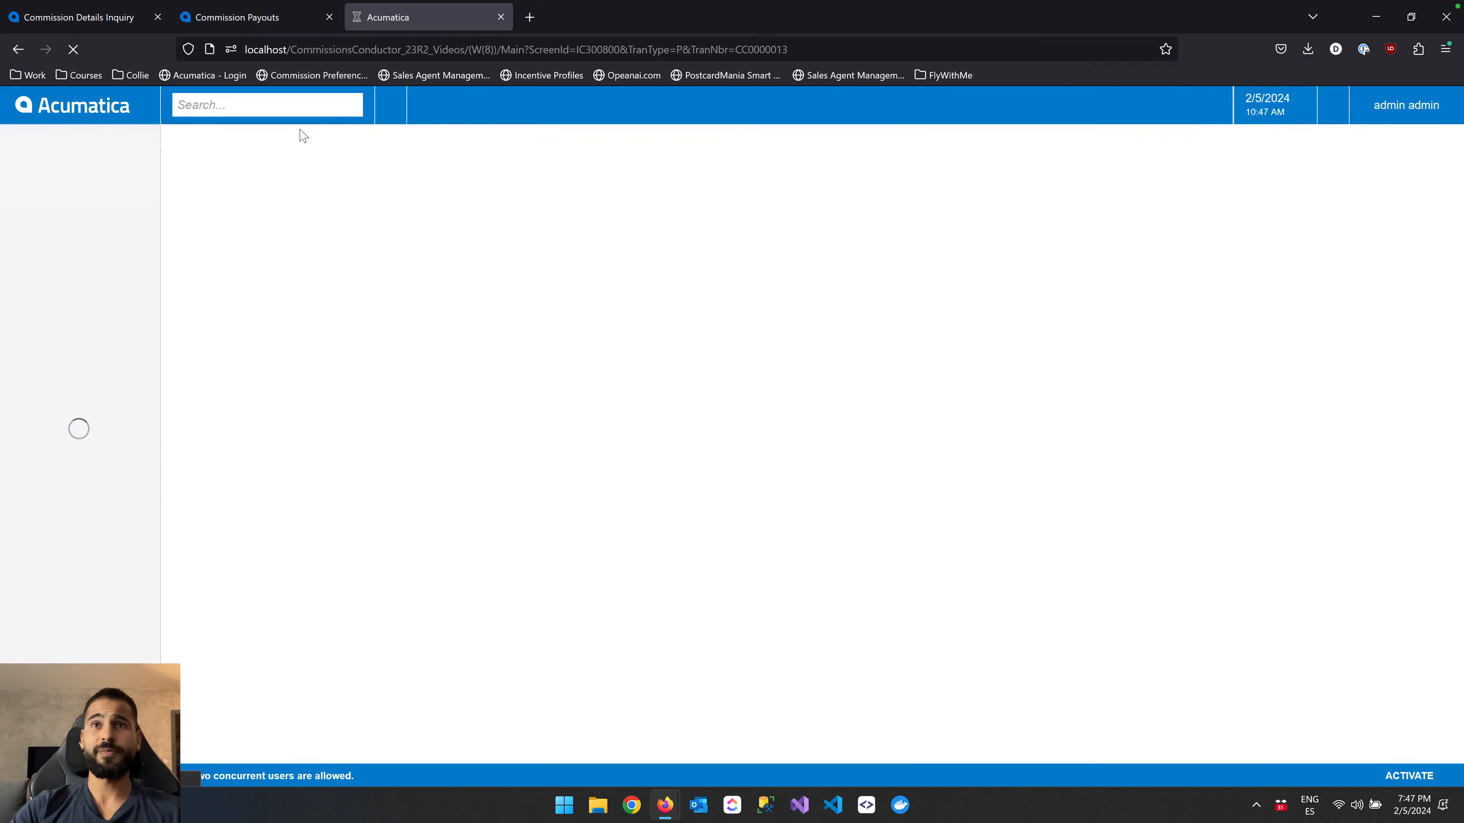
pyautogui.click(90, 245)
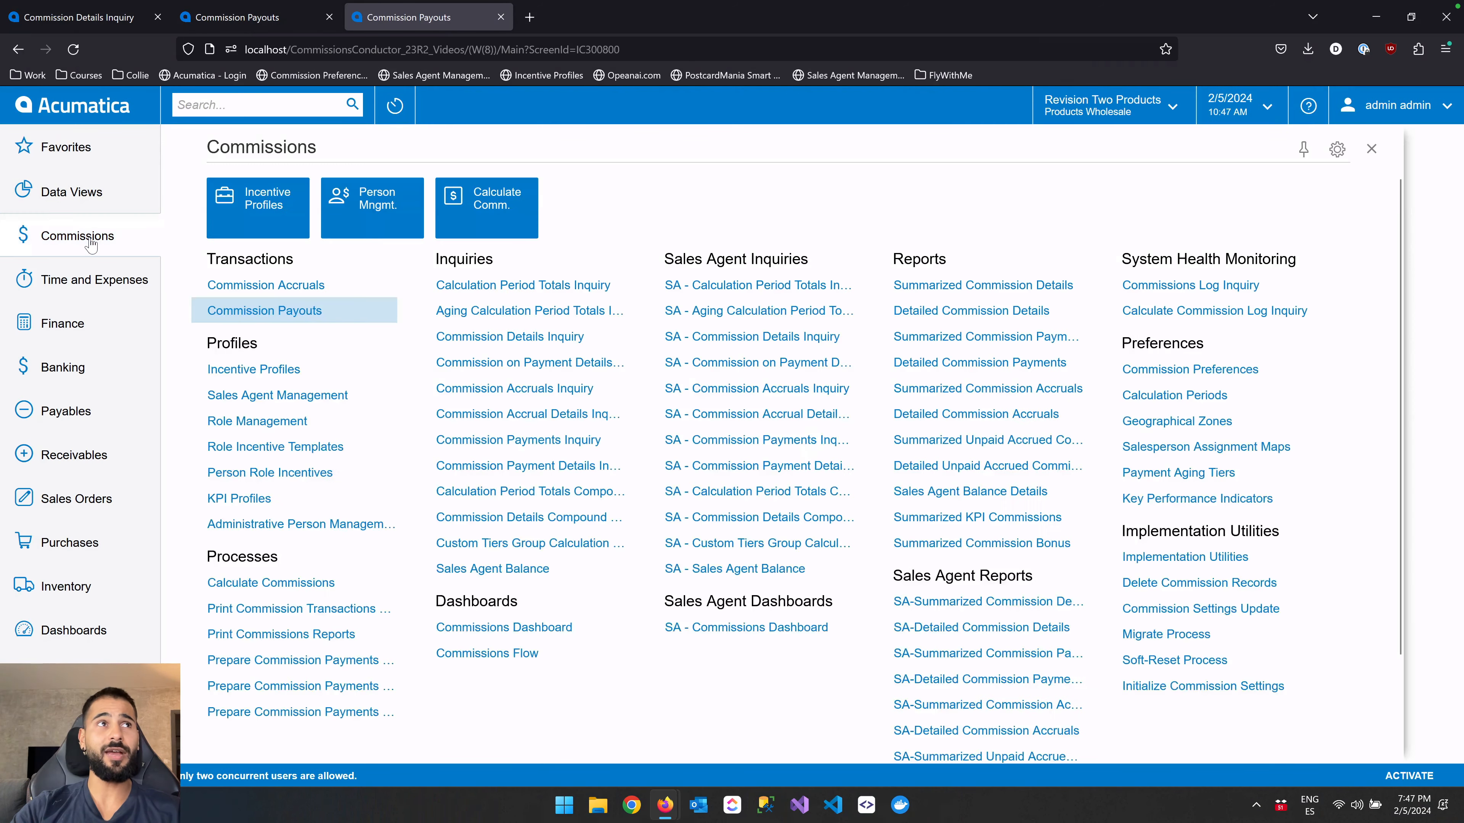
pyautogui.click(1153, 371)
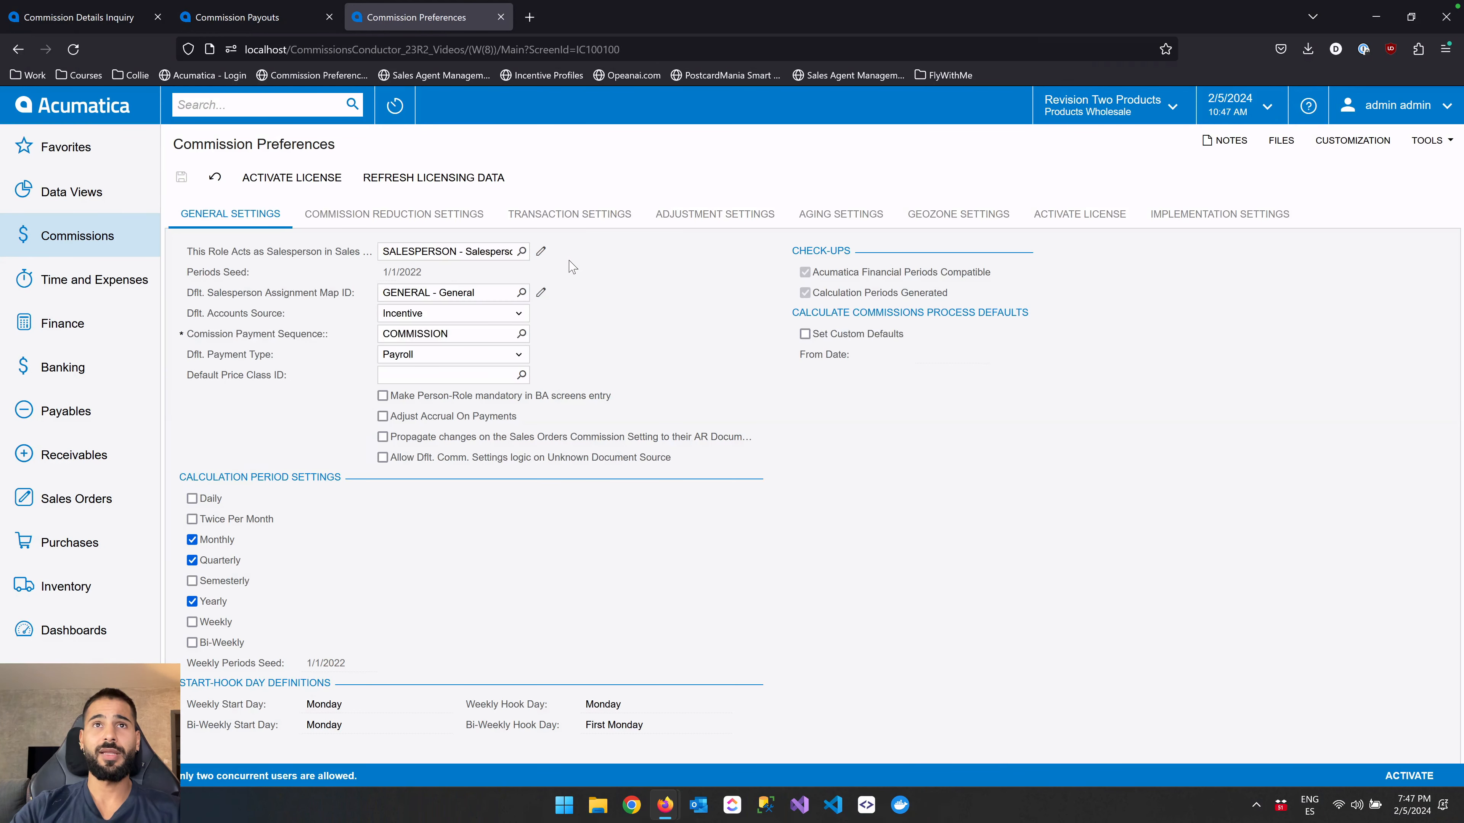
pyautogui.click(559, 214)
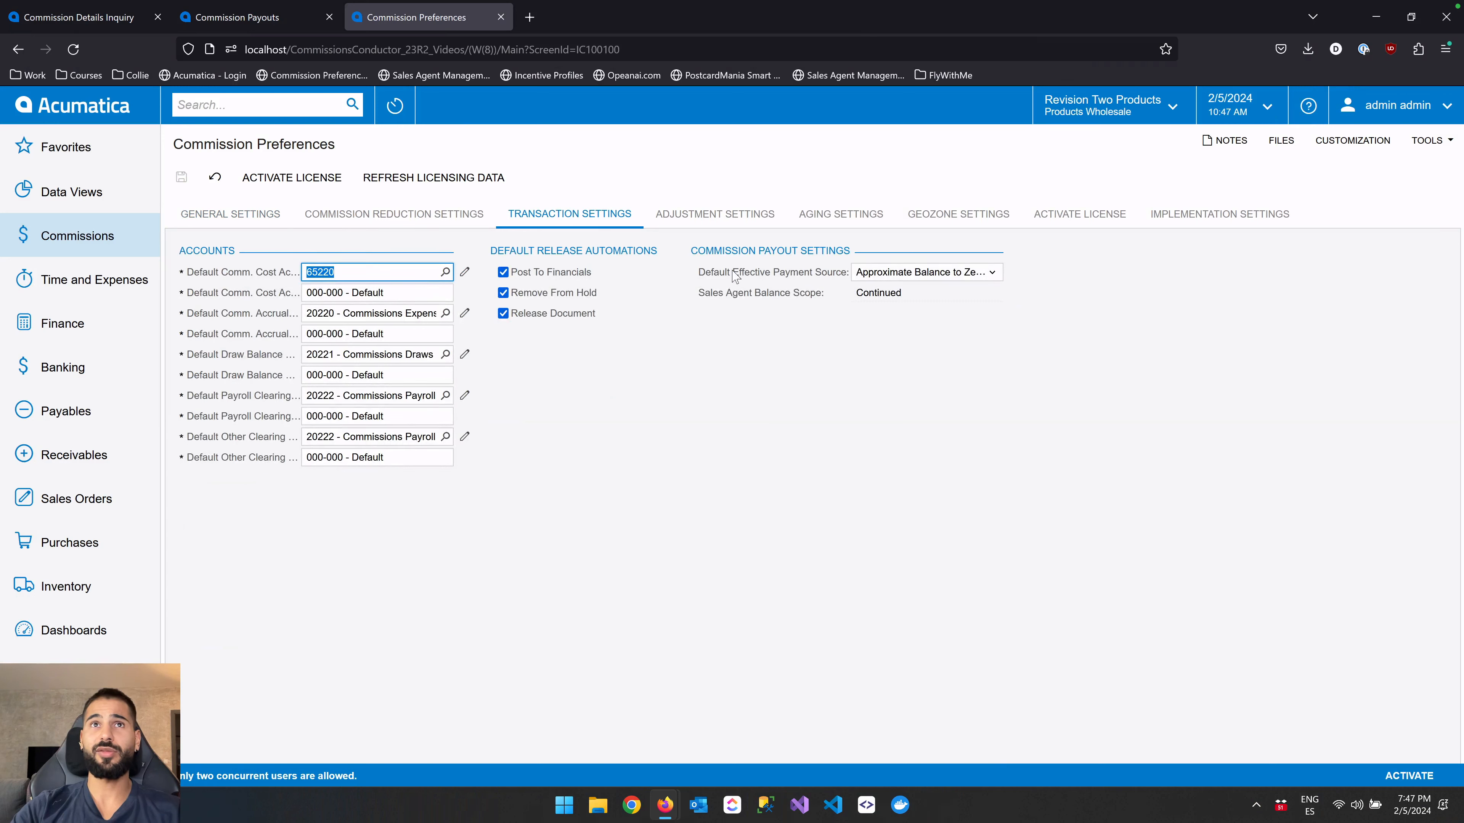
pyautogui.click(883, 276)
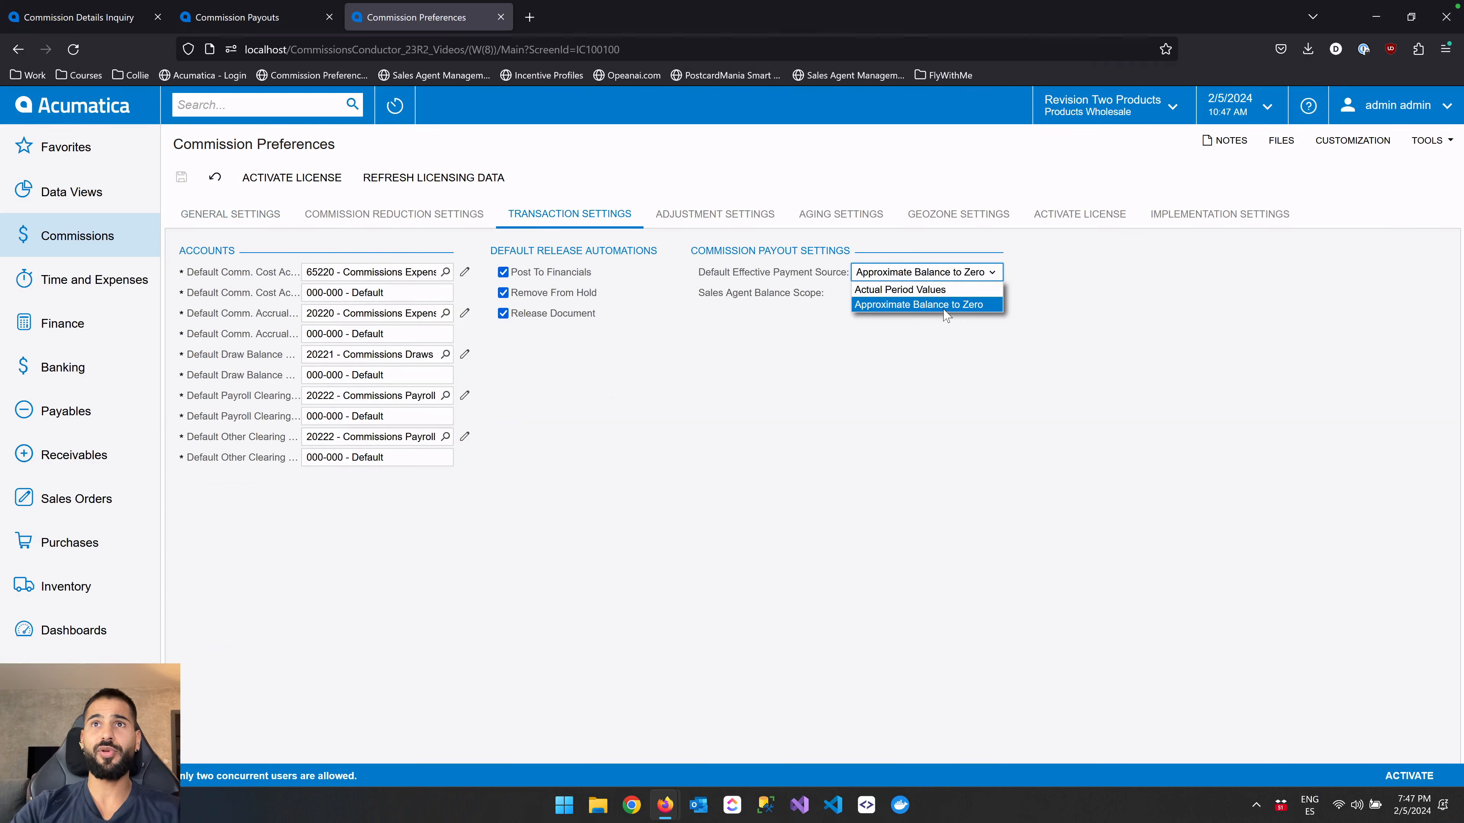
pyautogui.click(974, 337)
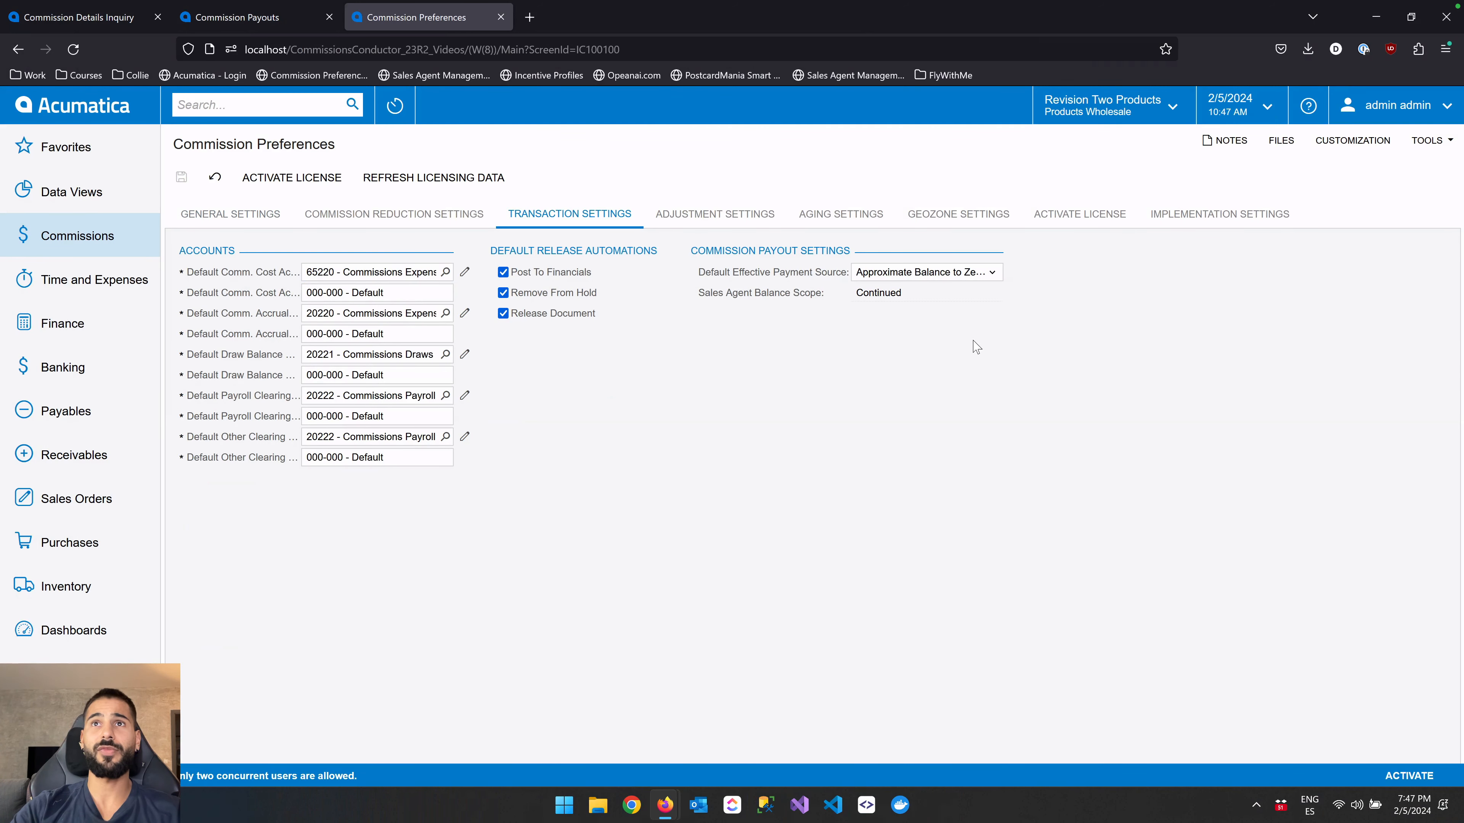
# Return to the commission payout and compare the first agent's payout turnover and effective payout with the other rows' turnover.
pyautogui.click(215, 22)
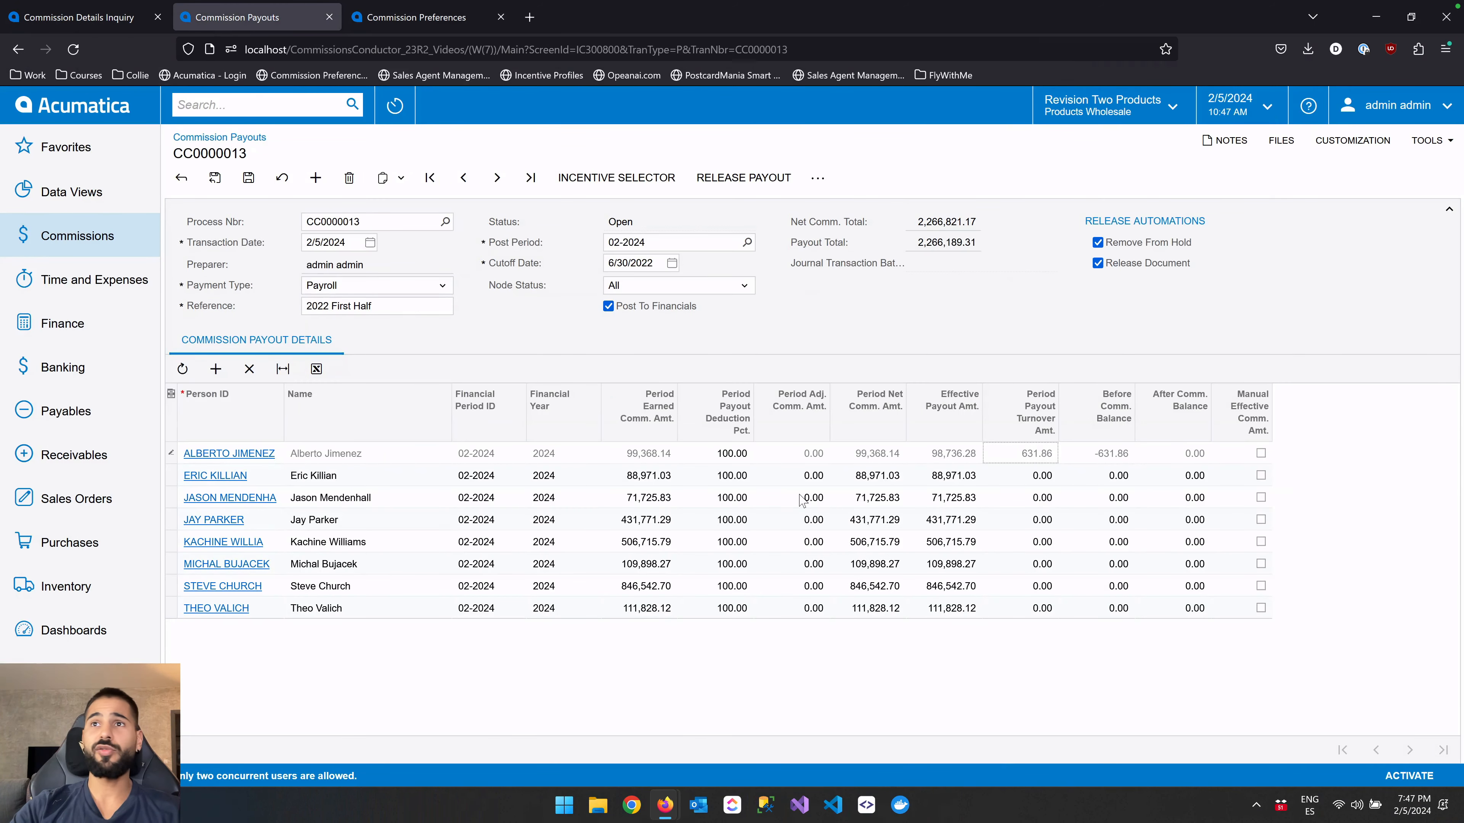
pyautogui.click(1043, 543)
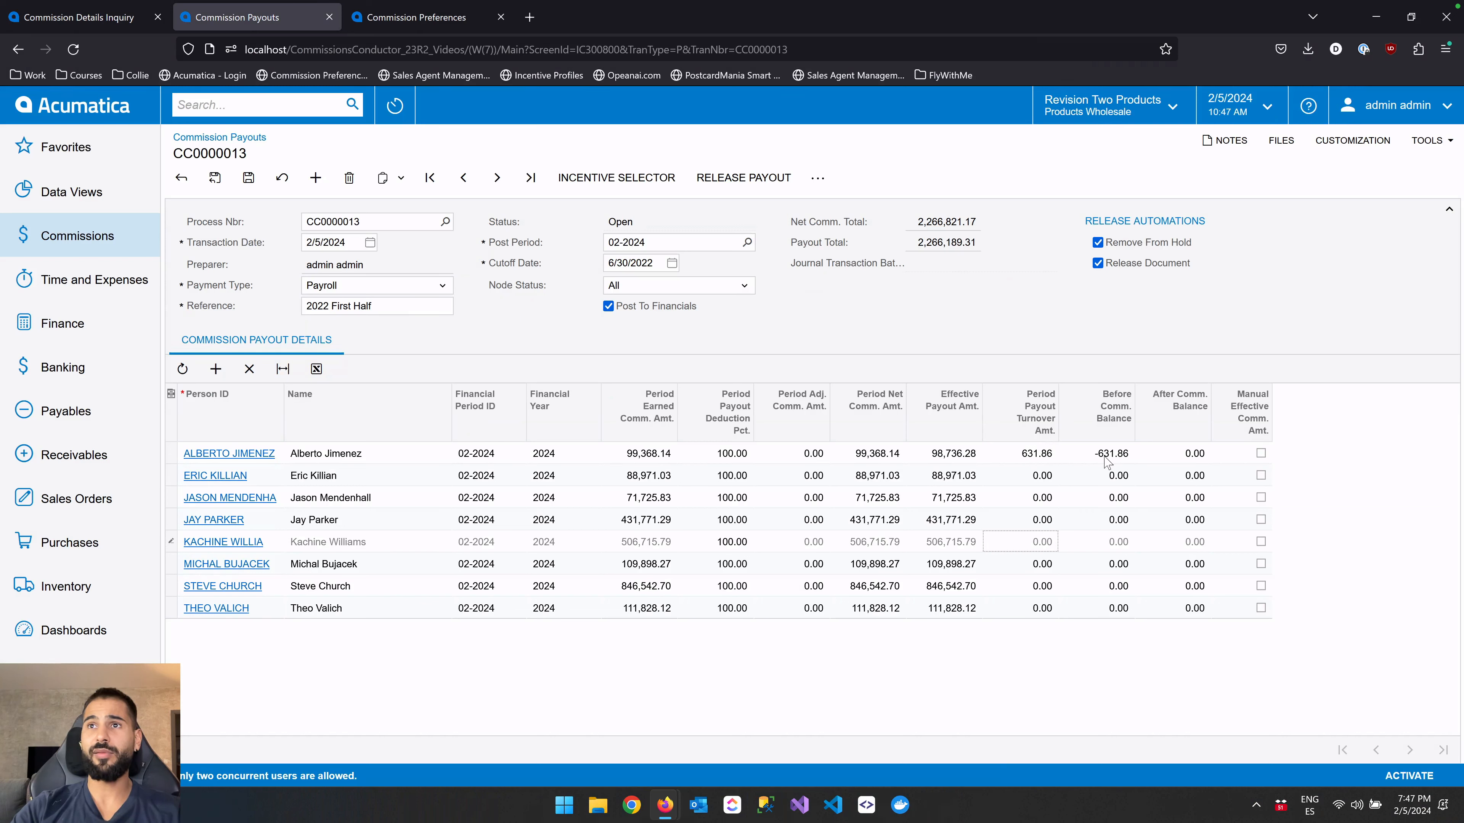
pyautogui.click(1035, 460)
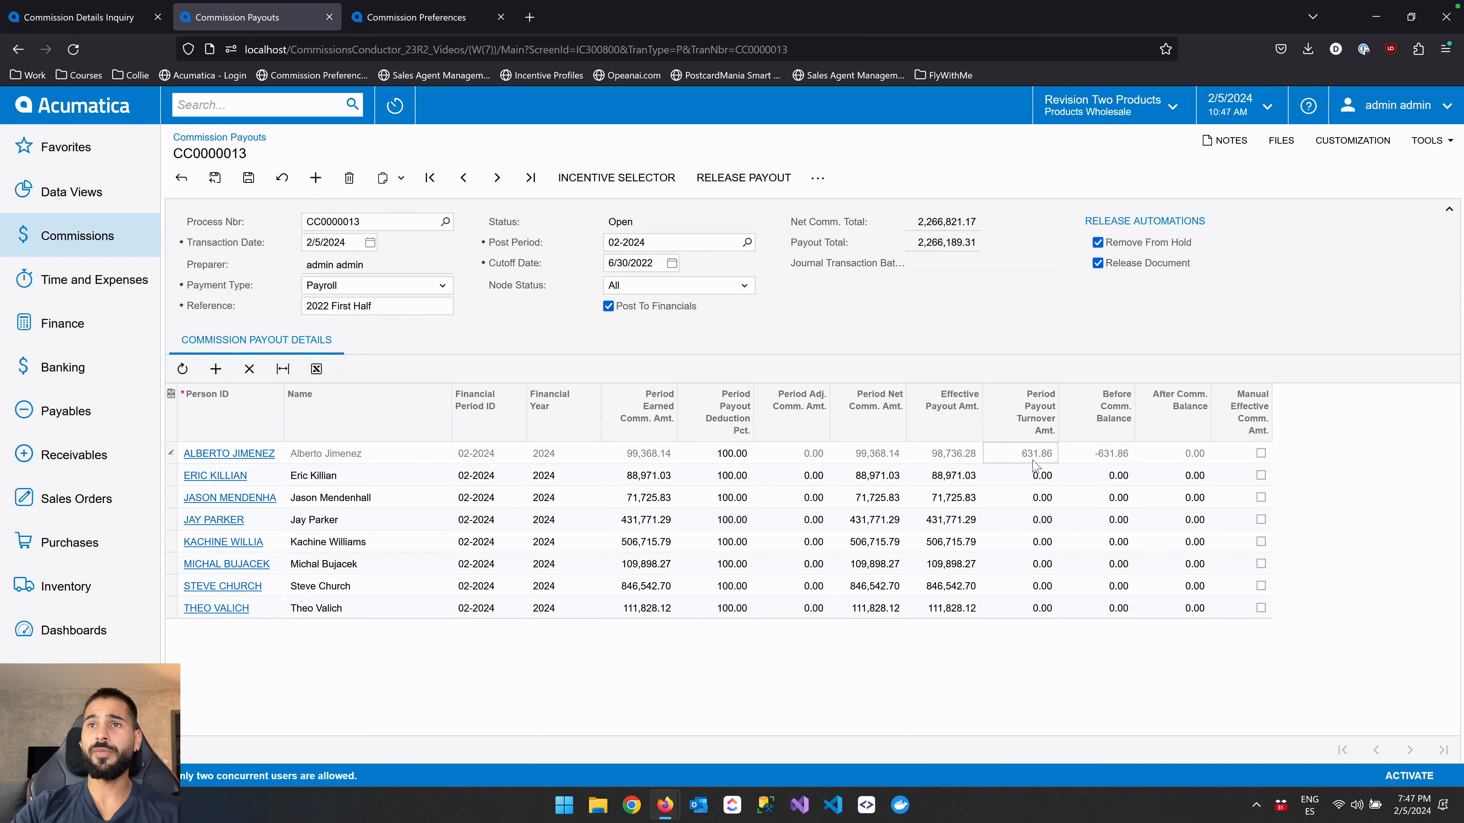
pyautogui.click(954, 461)
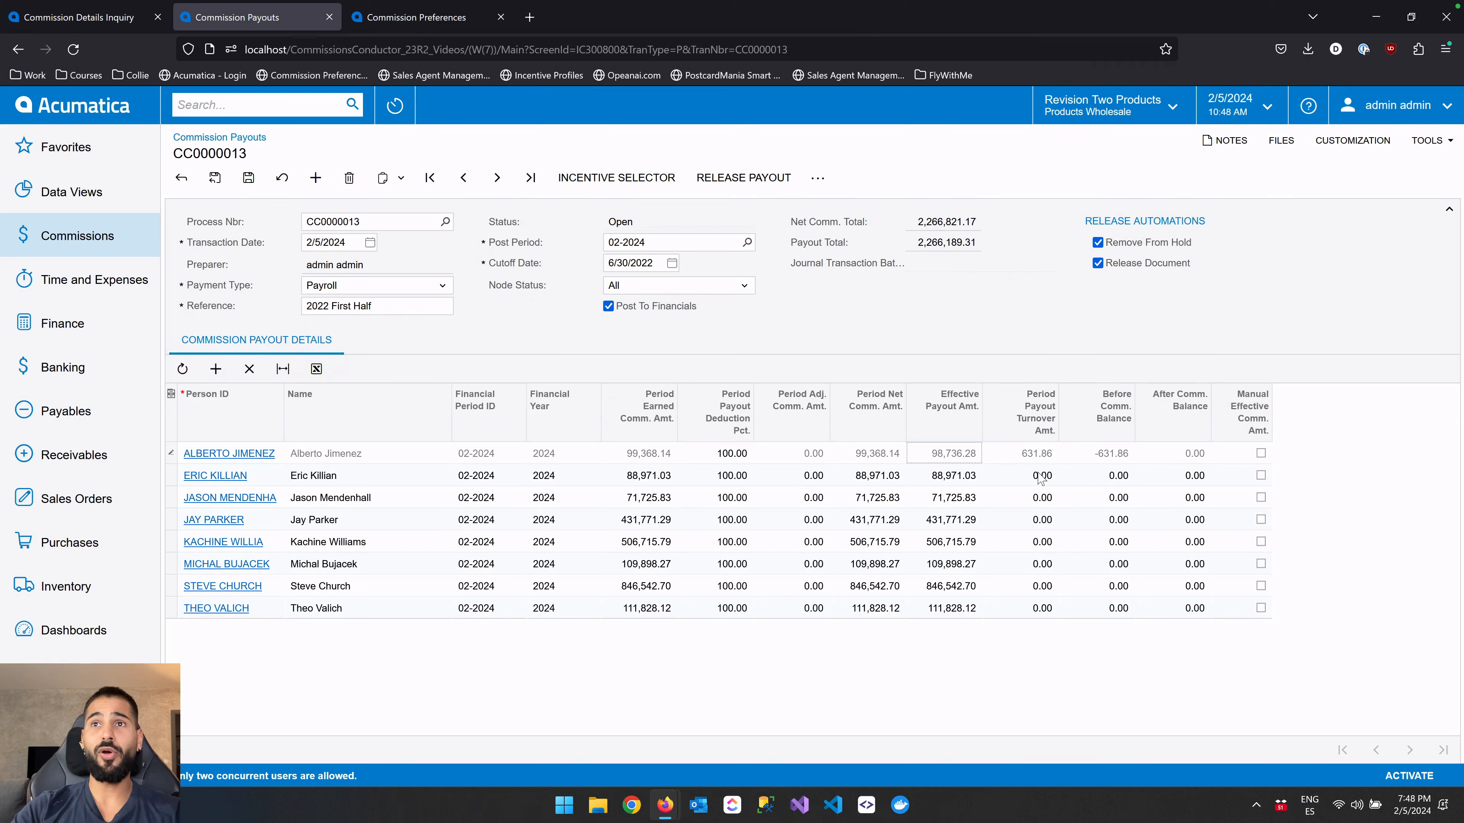
# Enable Manual Effective Comm. Amt. for the second agent and set the Effective Payout Amt. to 90,000.
pyautogui.click(960, 470)
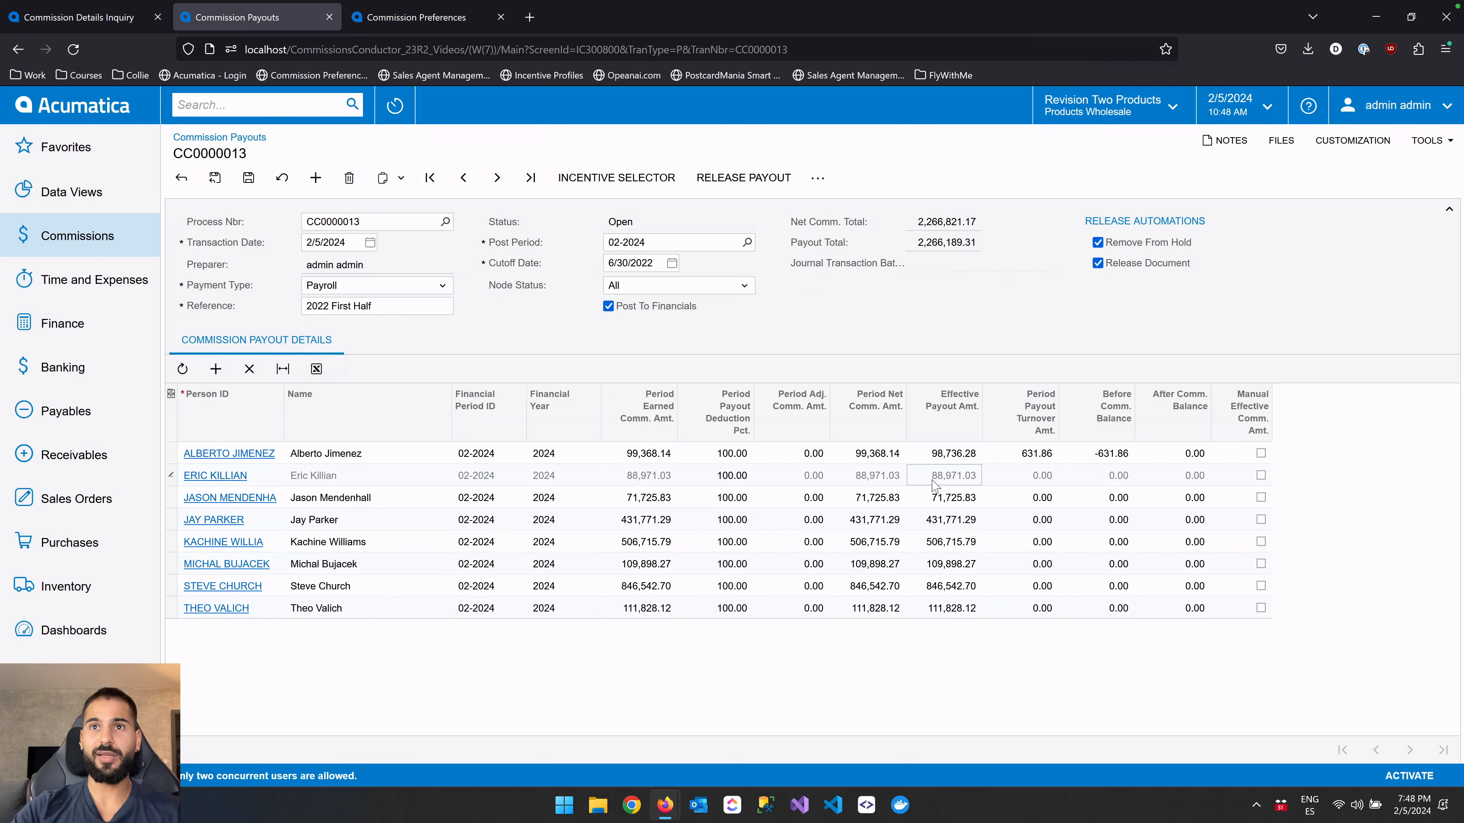
pyautogui.click(1261, 475)
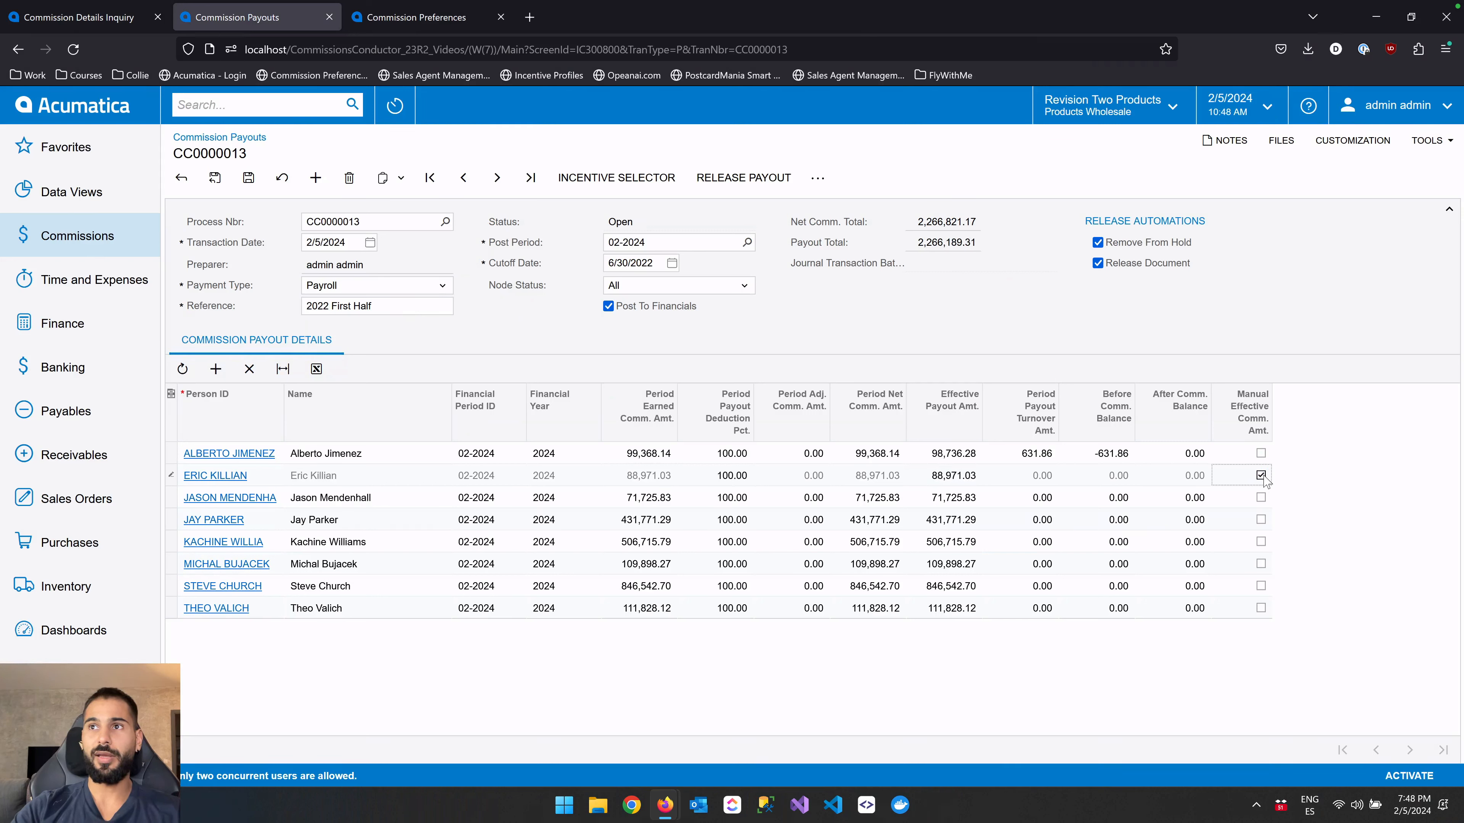
pyautogui.click(955, 480)
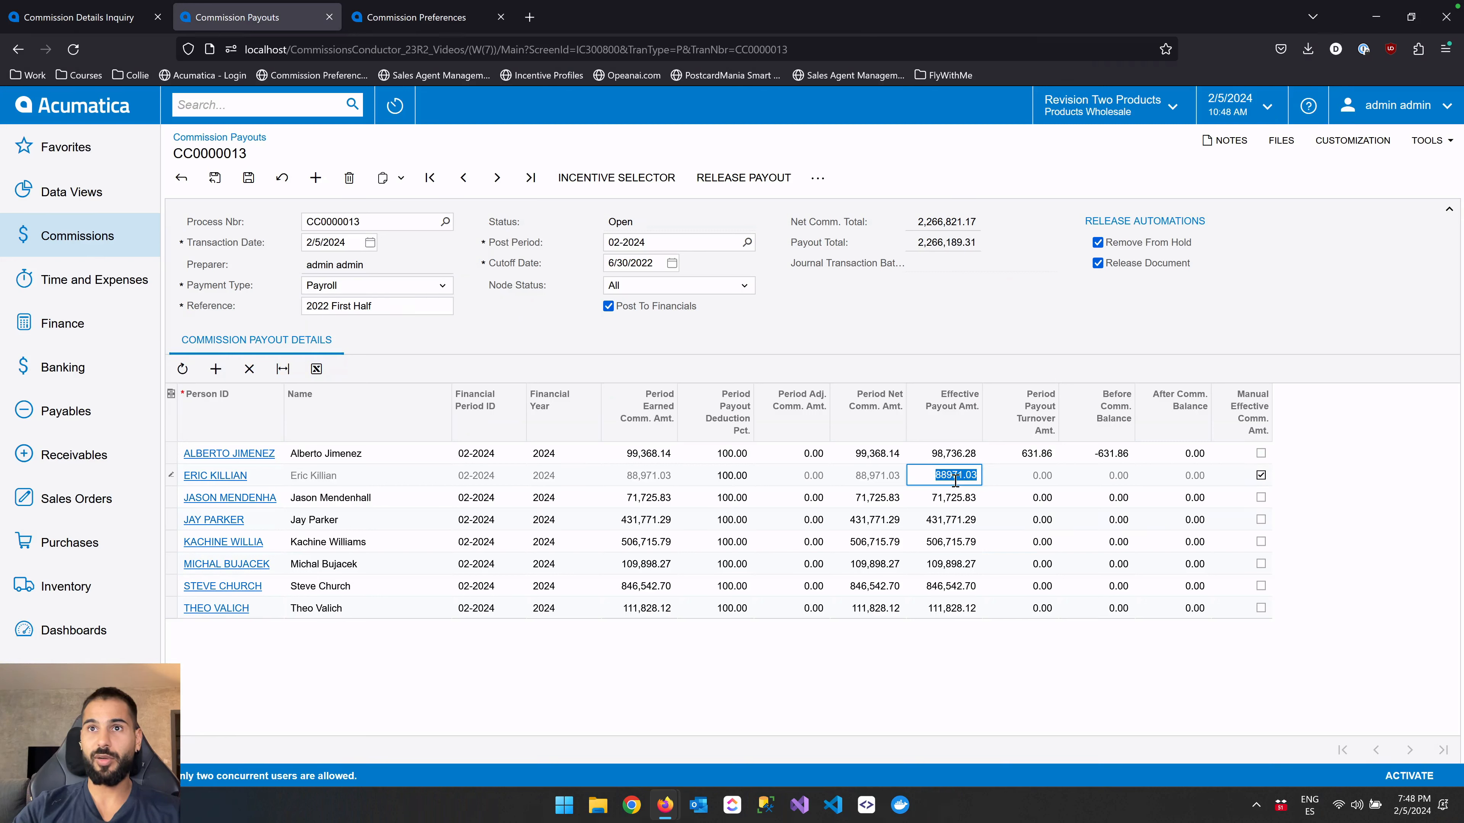
pyautogui.write('90,000')
pyautogui.click(1044, 481)
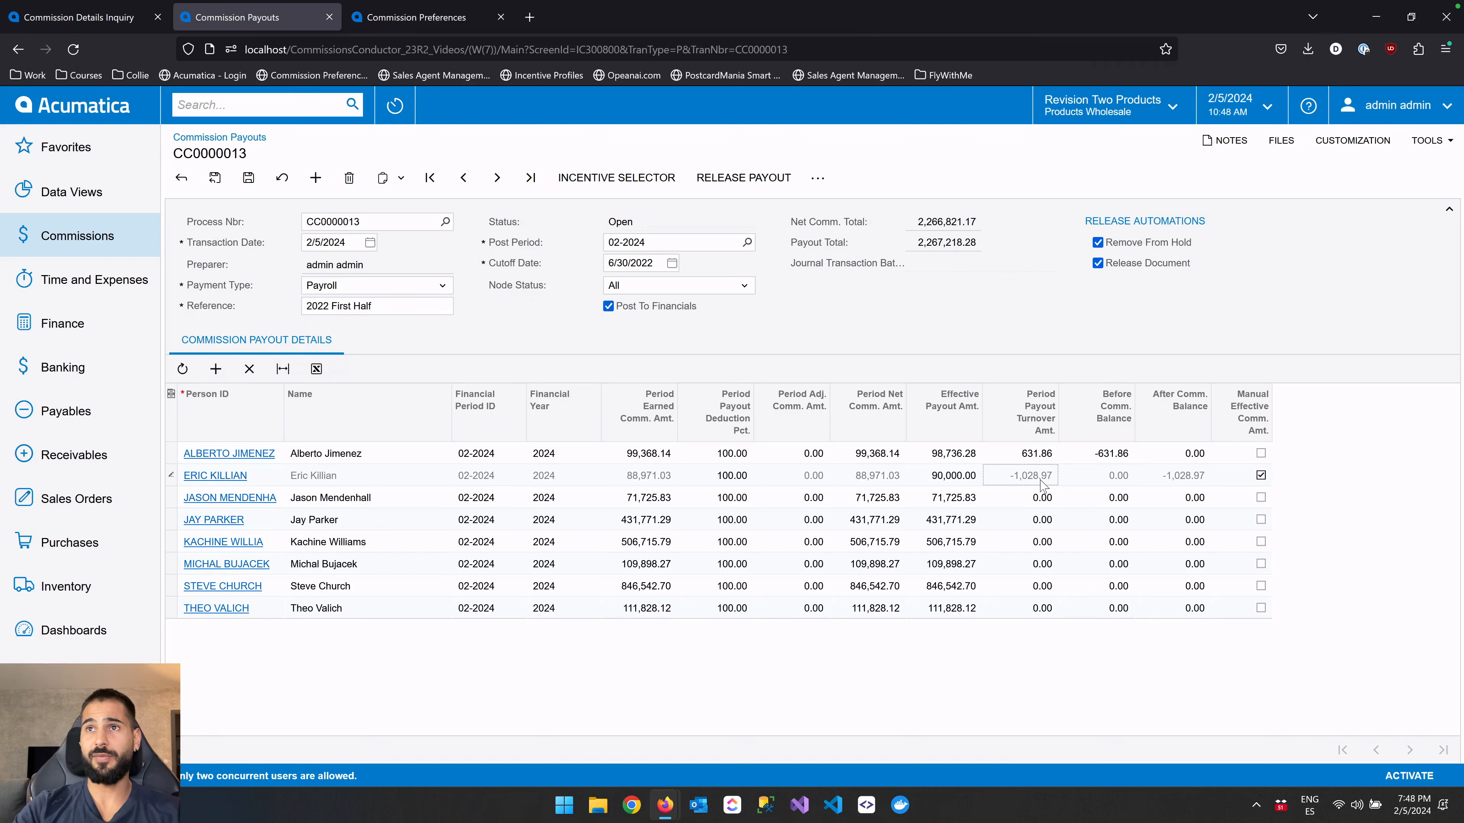
# Check the second agent's before and after commission balances, and look at the first agent's effective payout for comparison.
pyautogui.click(1101, 482)
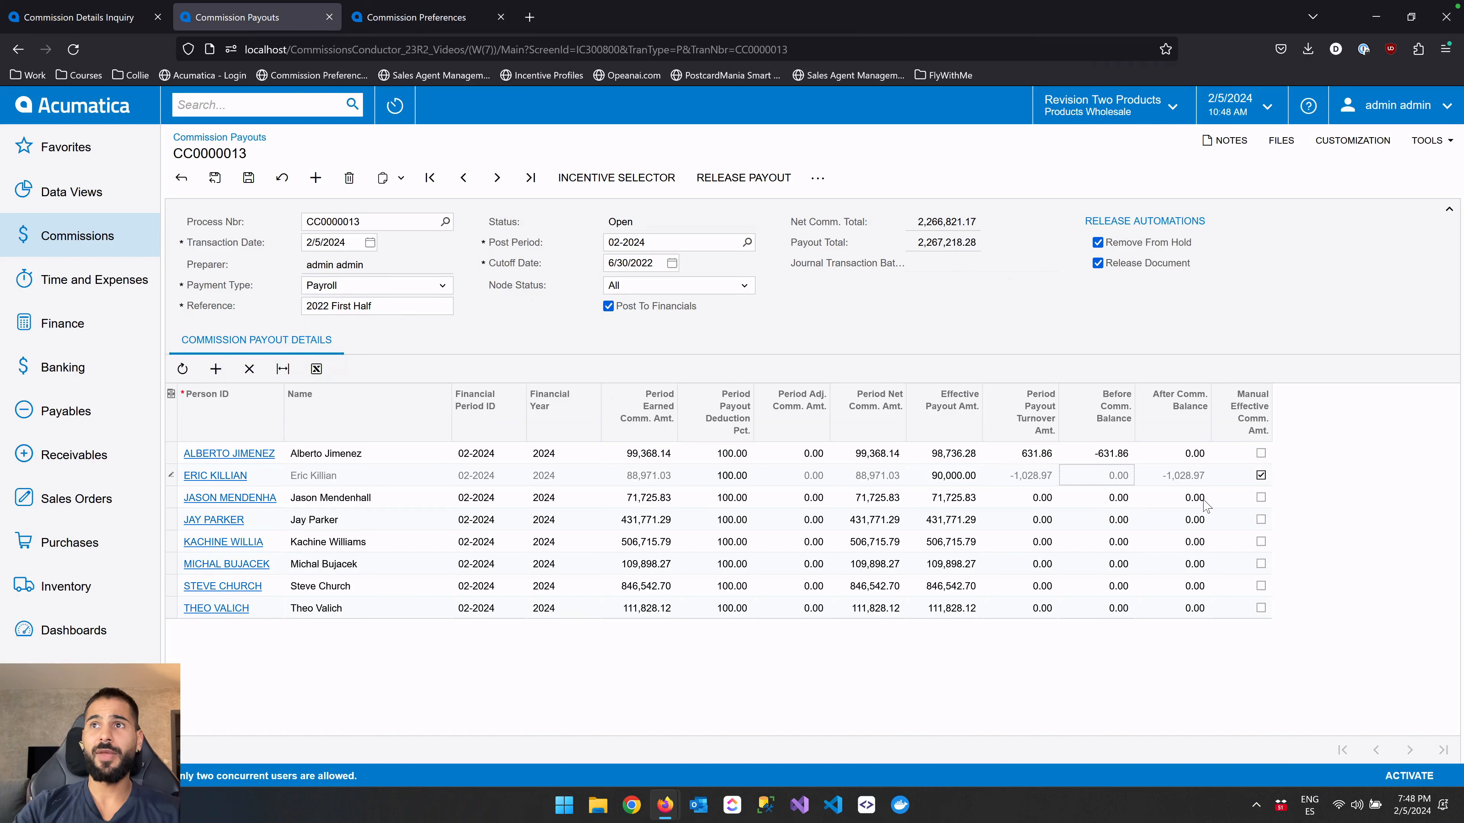
pyautogui.click(1178, 479)
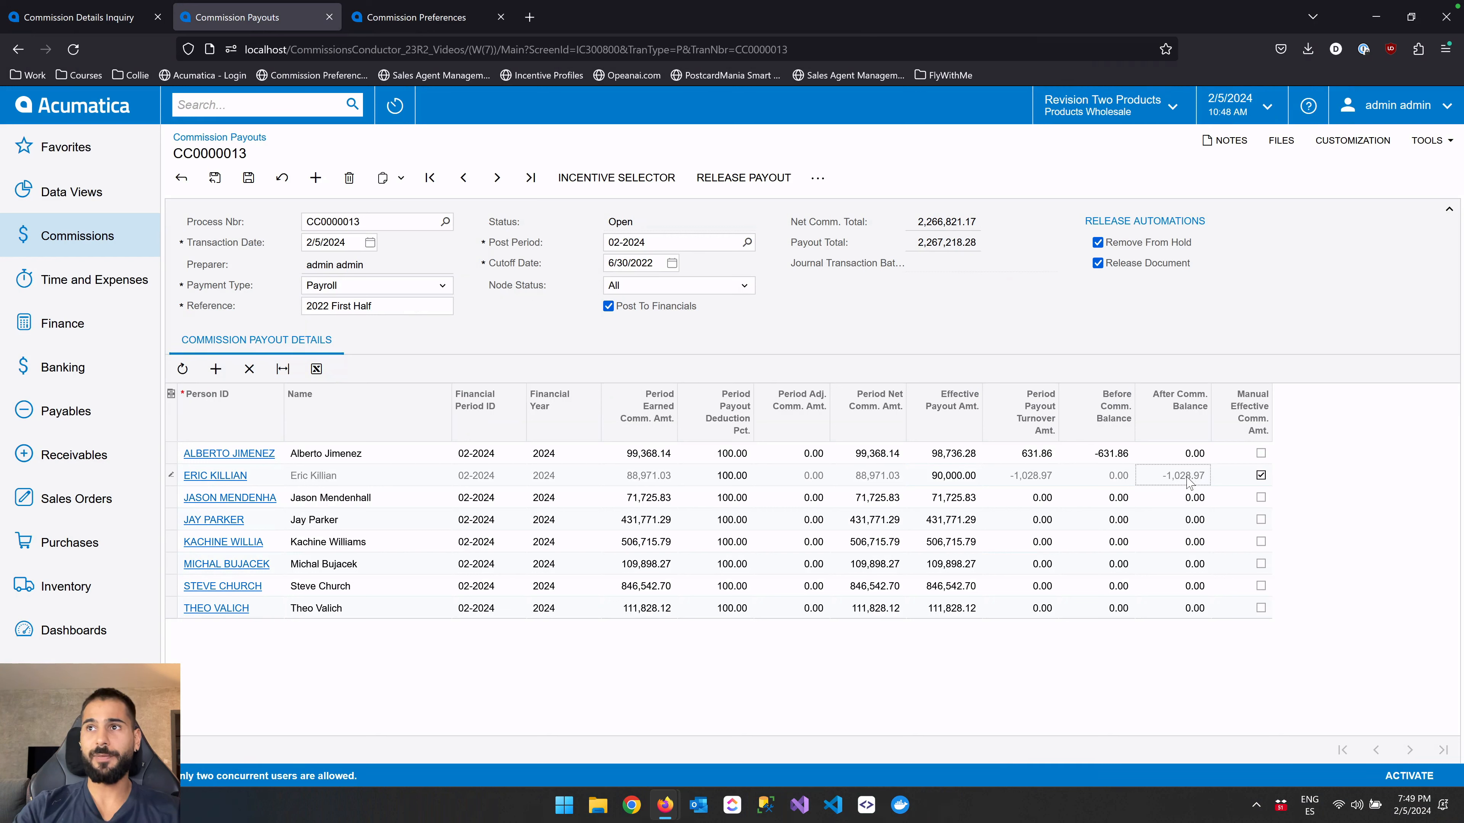
pyautogui.click(957, 454)
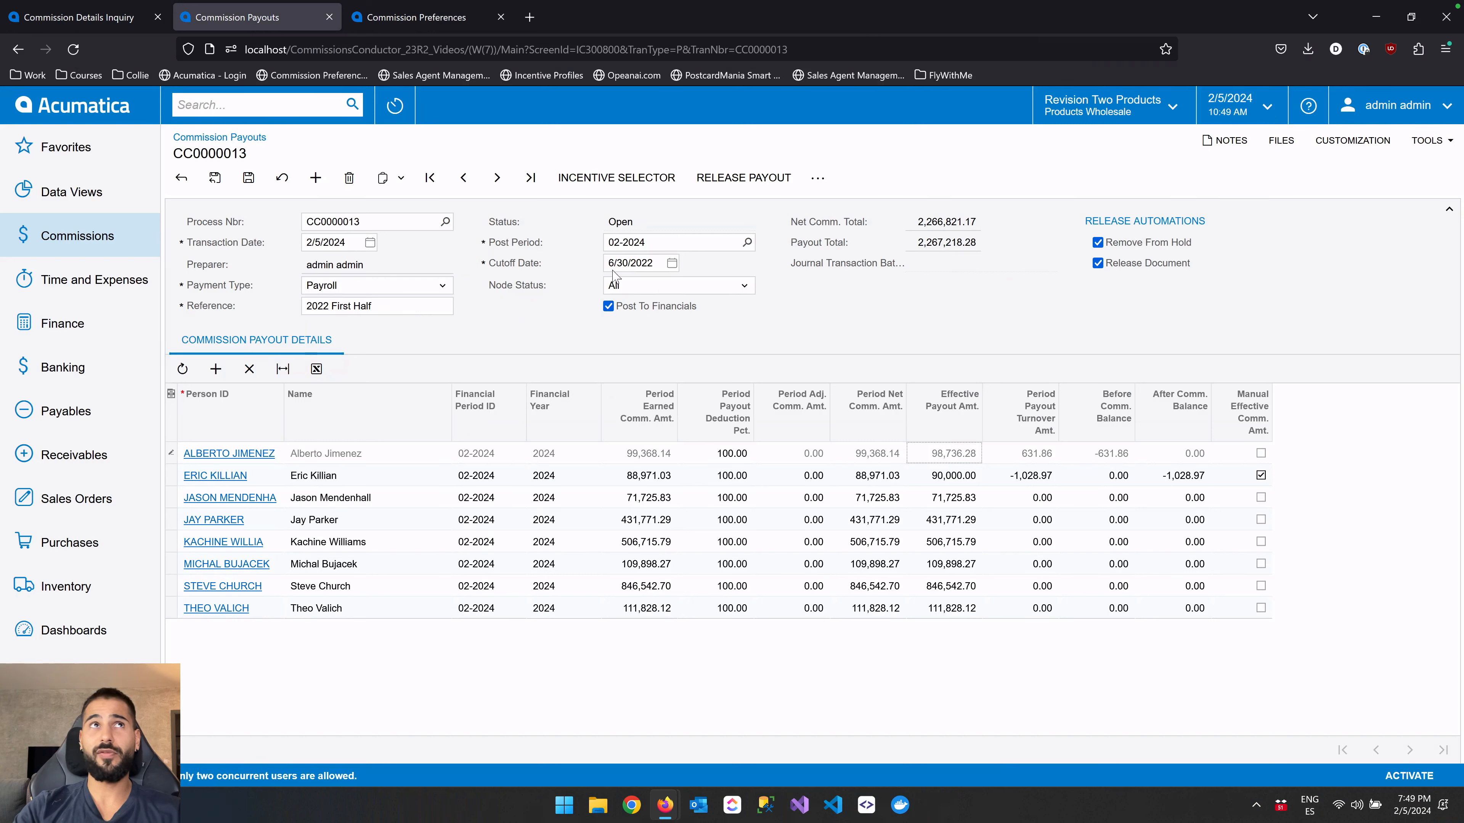
# Recheck the Default Effective Payment Source choices in Commission Preferences and return to the commission payout.
pyautogui.click(453, 24)
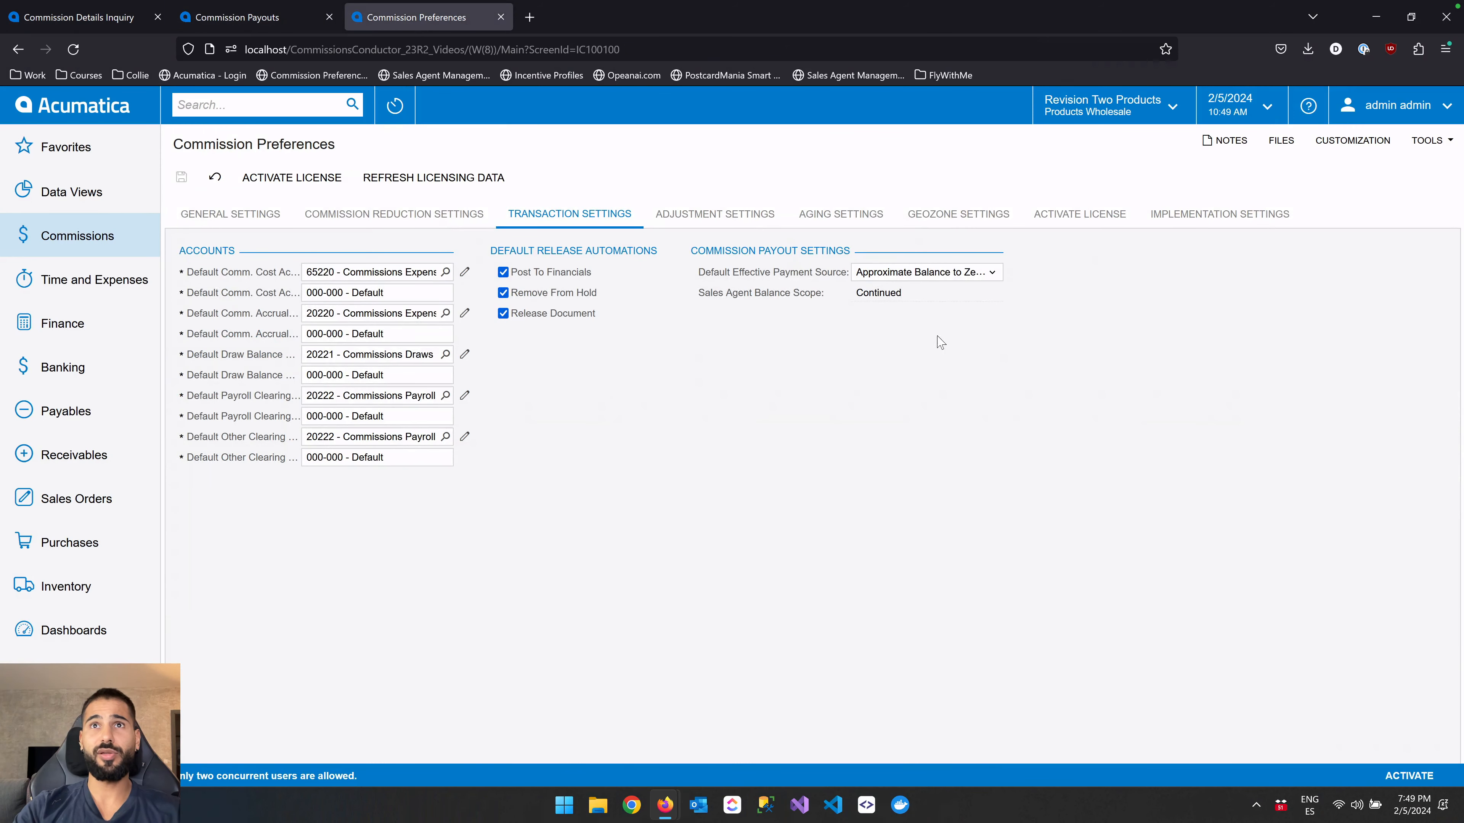
pyautogui.click(977, 282)
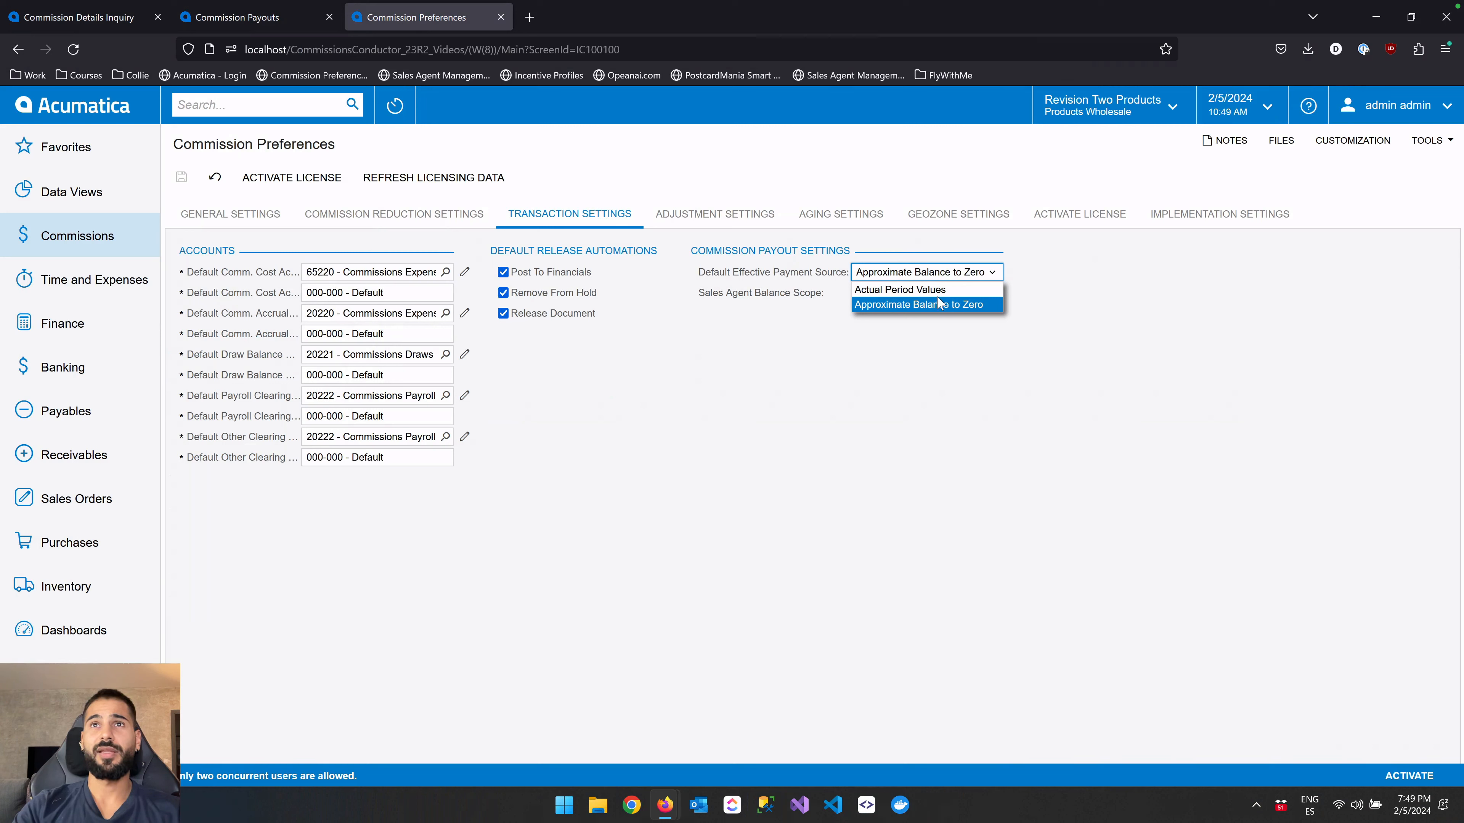
pyautogui.click(253, 17)
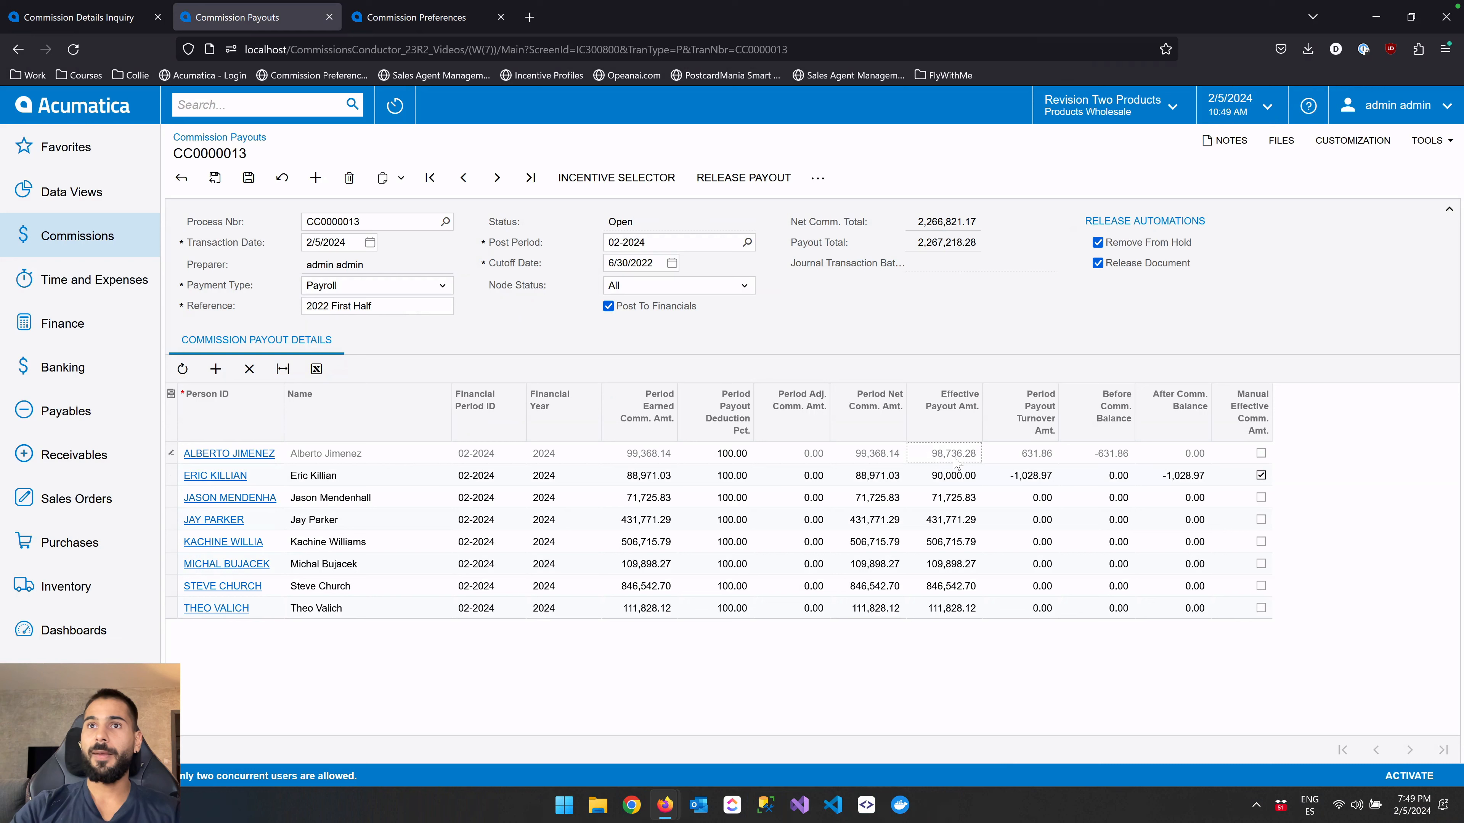
# Compare the second agent's manual effective payout with the resulting Period Payout Turnover Amt.
pyautogui.click(1012, 475)
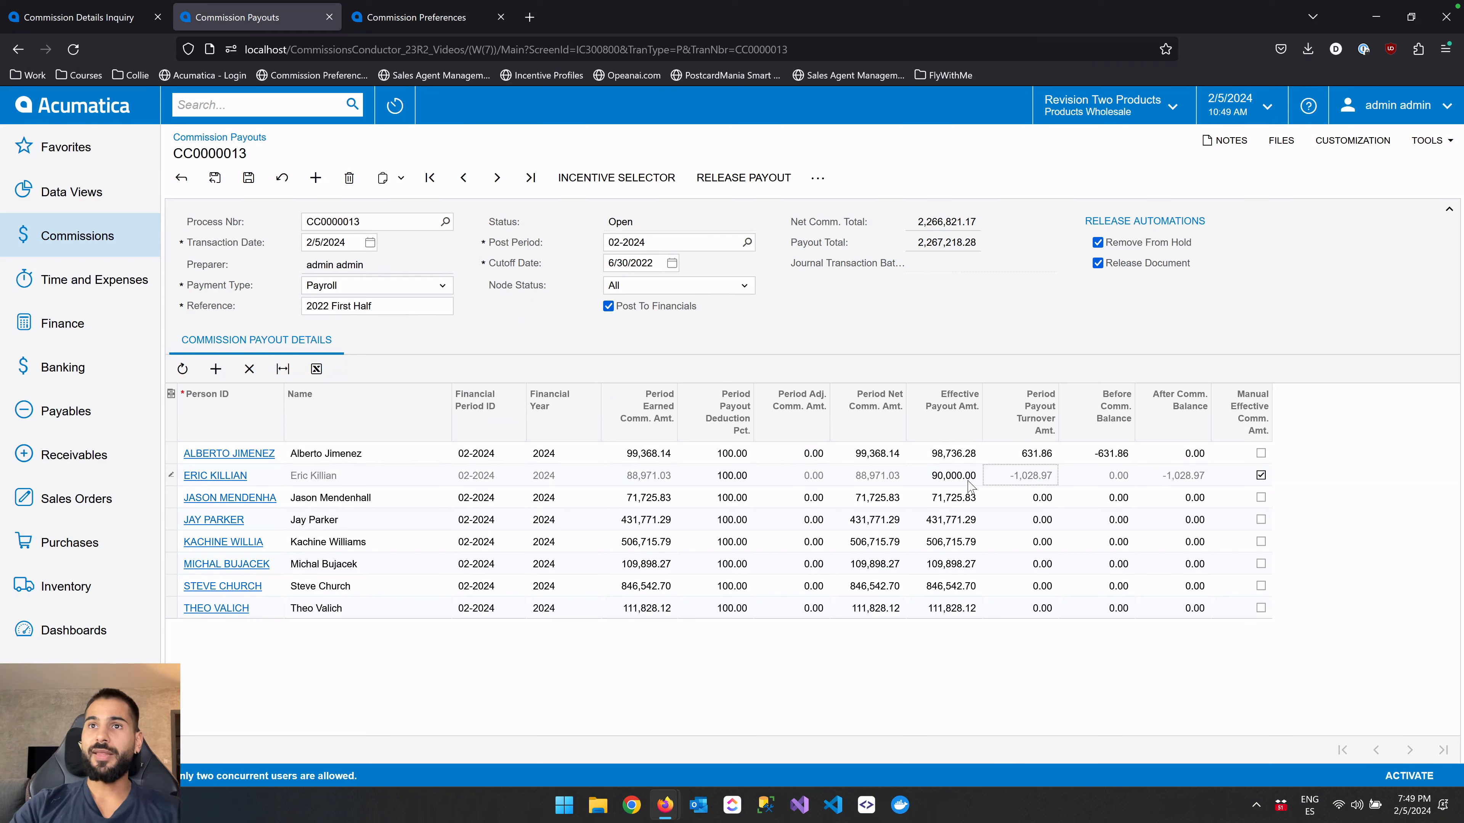
pyautogui.click(962, 482)
pyautogui.click(1022, 482)
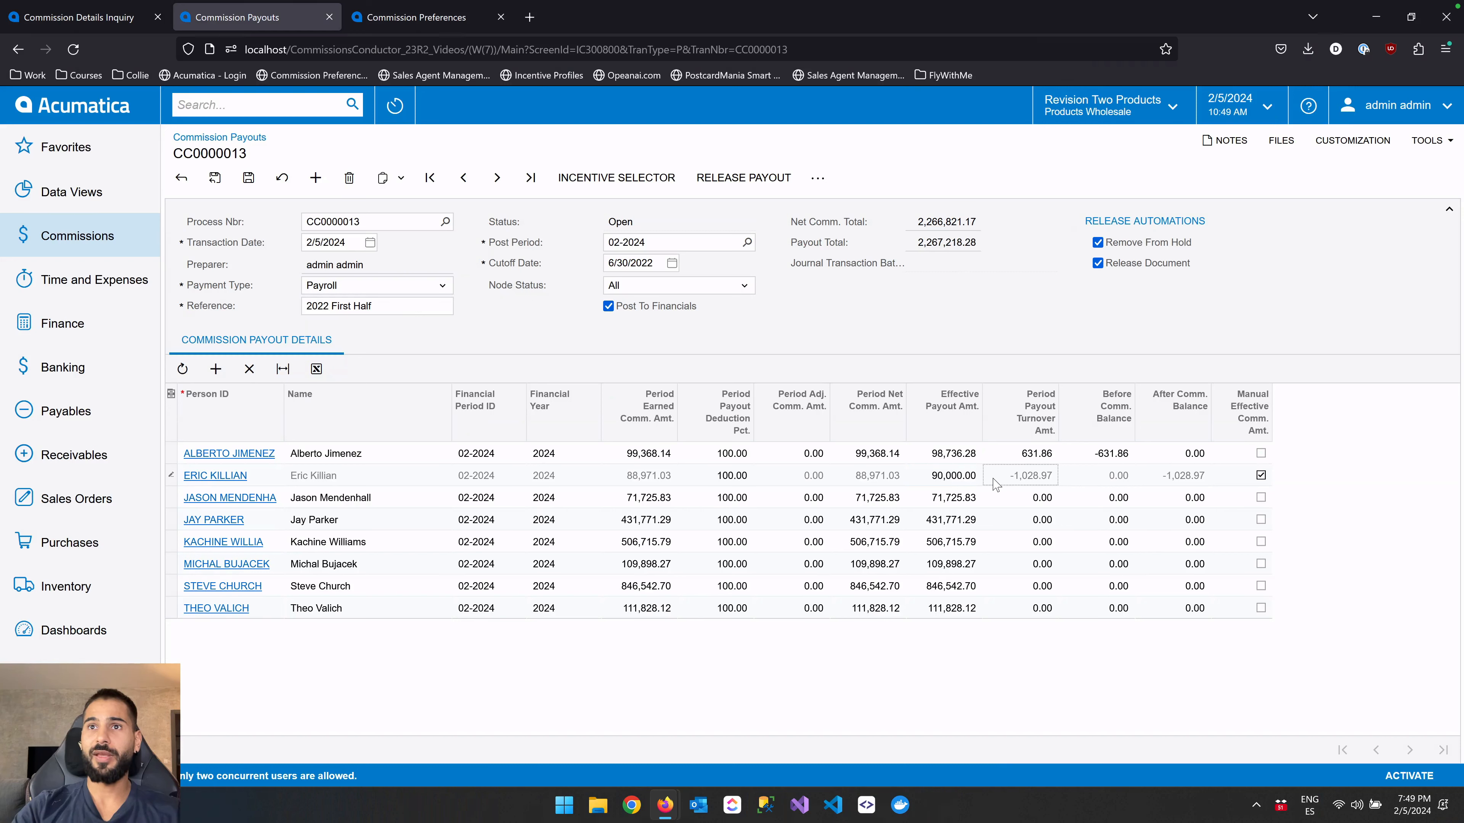
pyautogui.click(955, 475)
pyautogui.click(1033, 476)
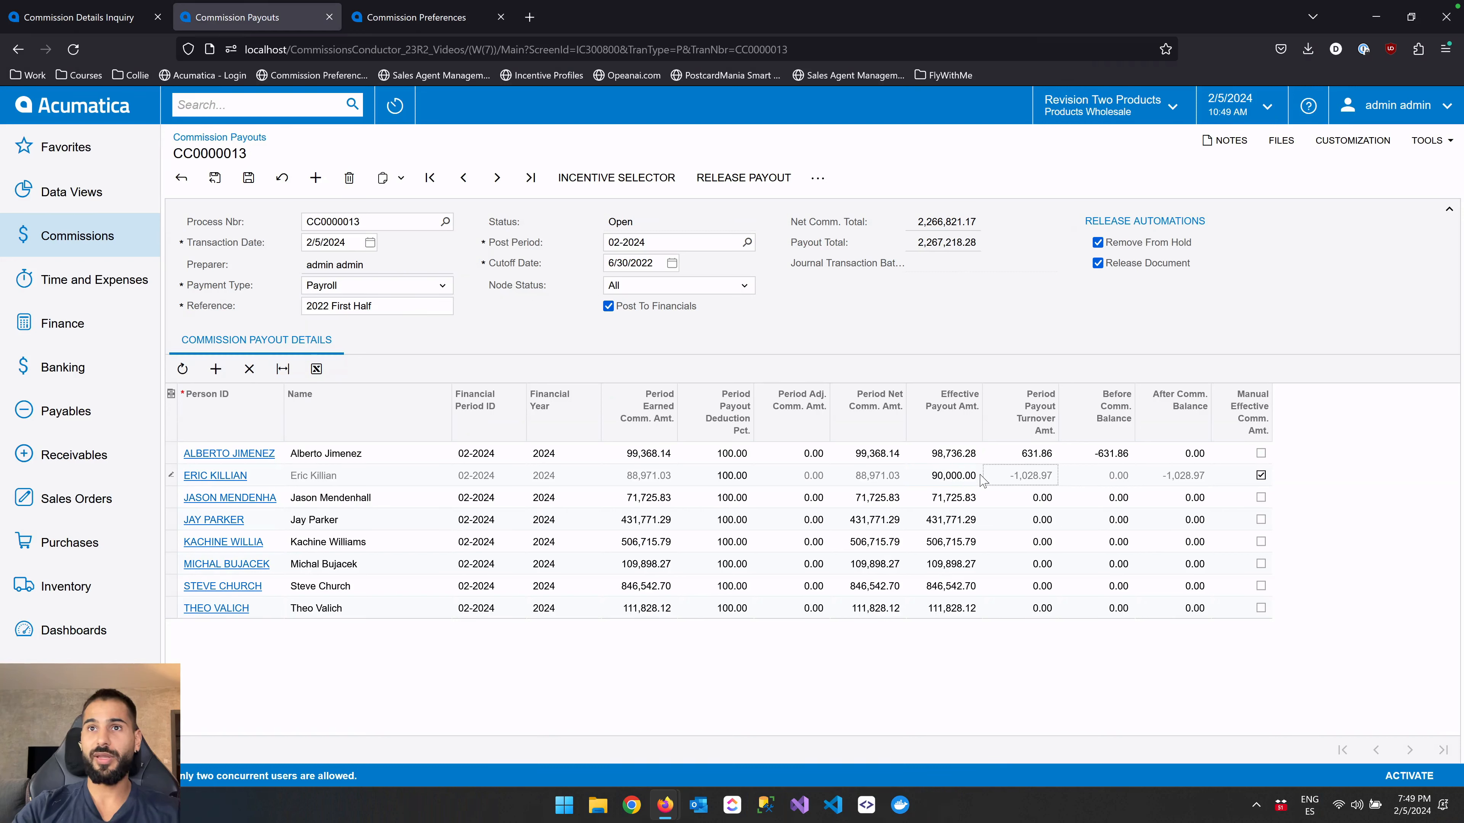
# Set the second agent's Effective Payout Amt. to 85,000.
pyautogui.click(959, 479)
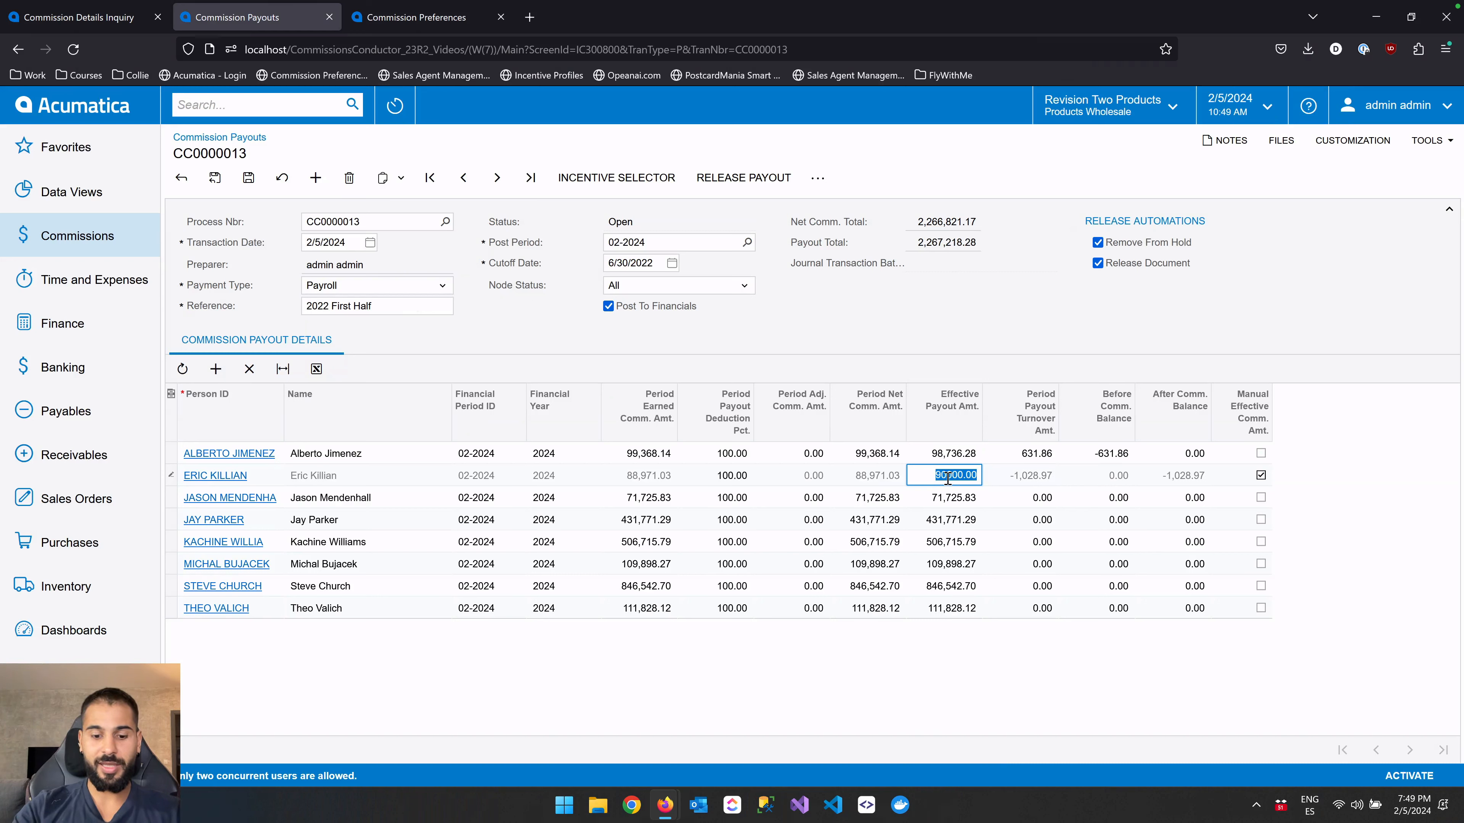
pyautogui.write('8500')
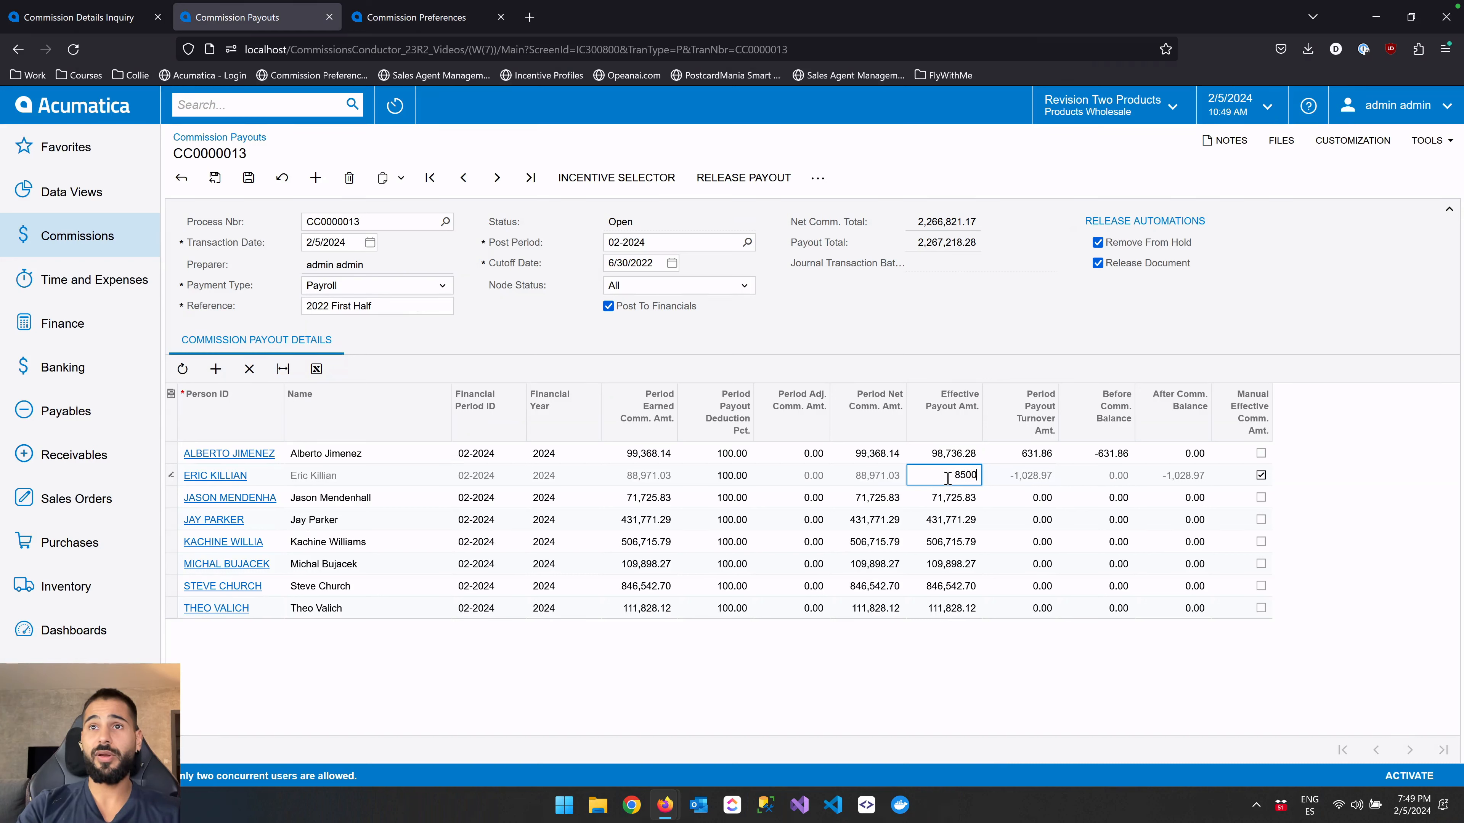
pyautogui.write('5,000')
pyautogui.click(1021, 482)
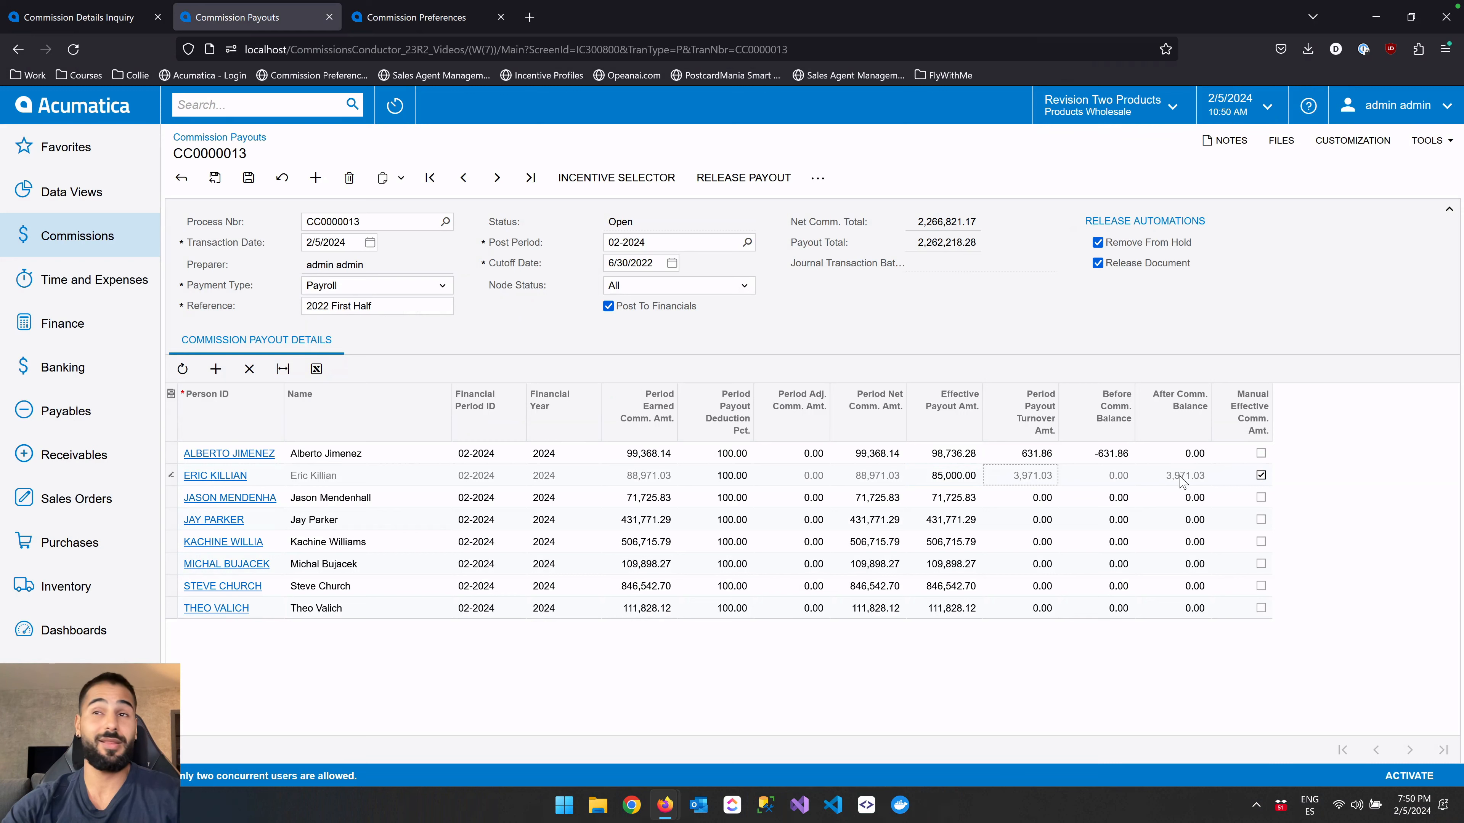
# Compare the second agent's effective payout, Period Net Comm. Amt. and Period Payout Turnover Amt.
pyautogui.click(954, 480)
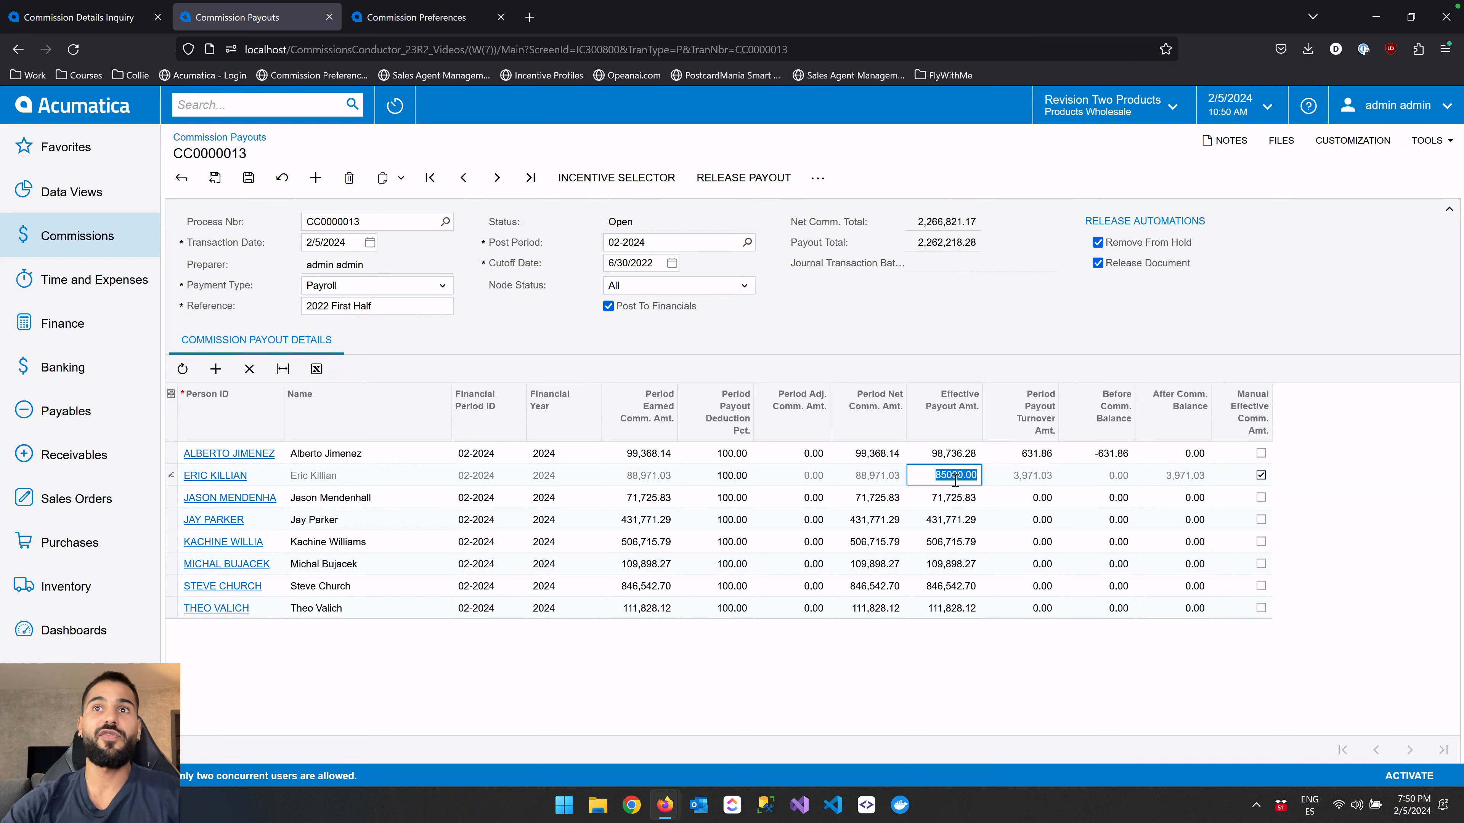
pyautogui.press('Return')
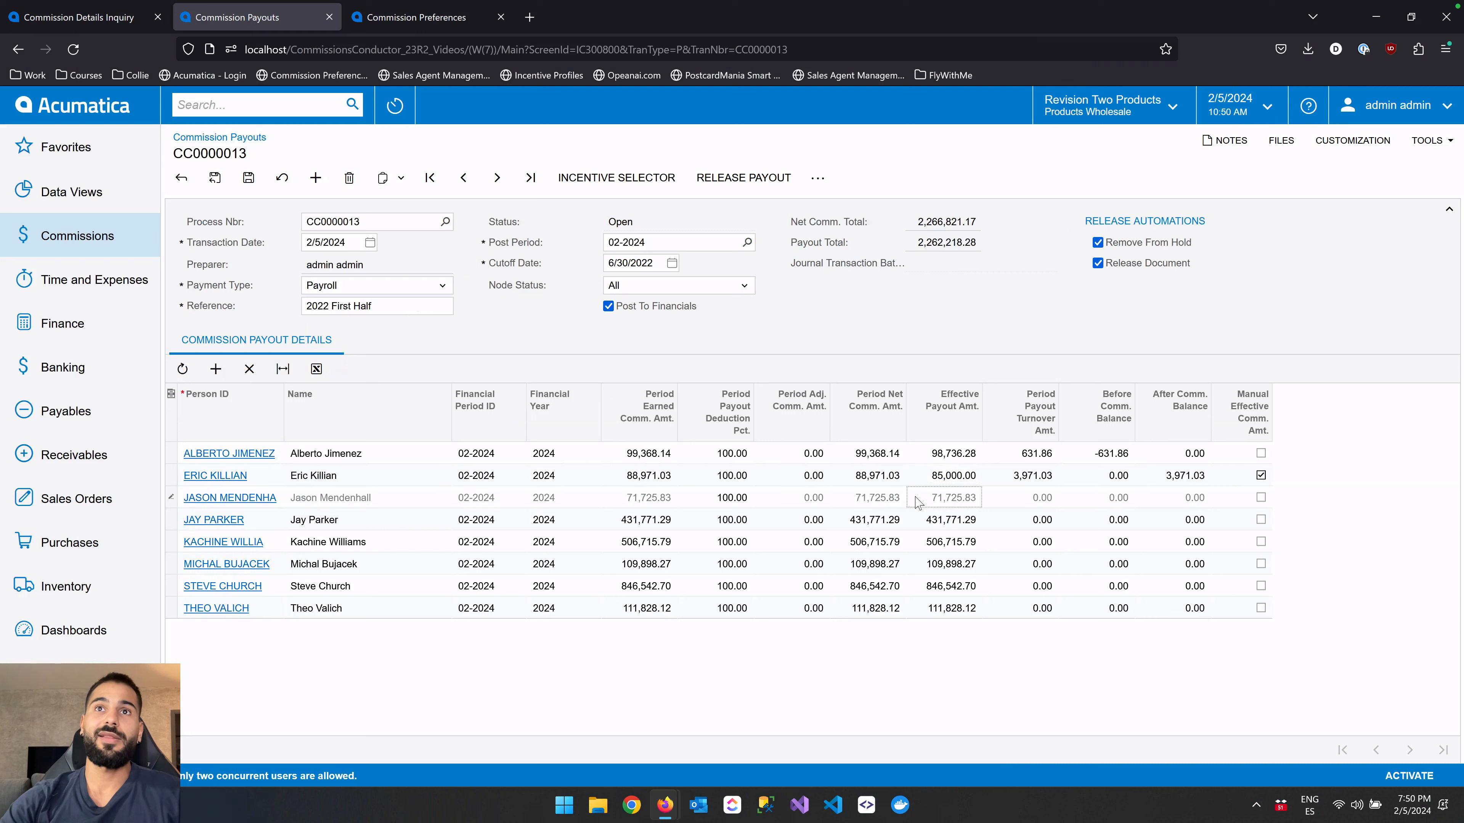
pyautogui.click(886, 482)
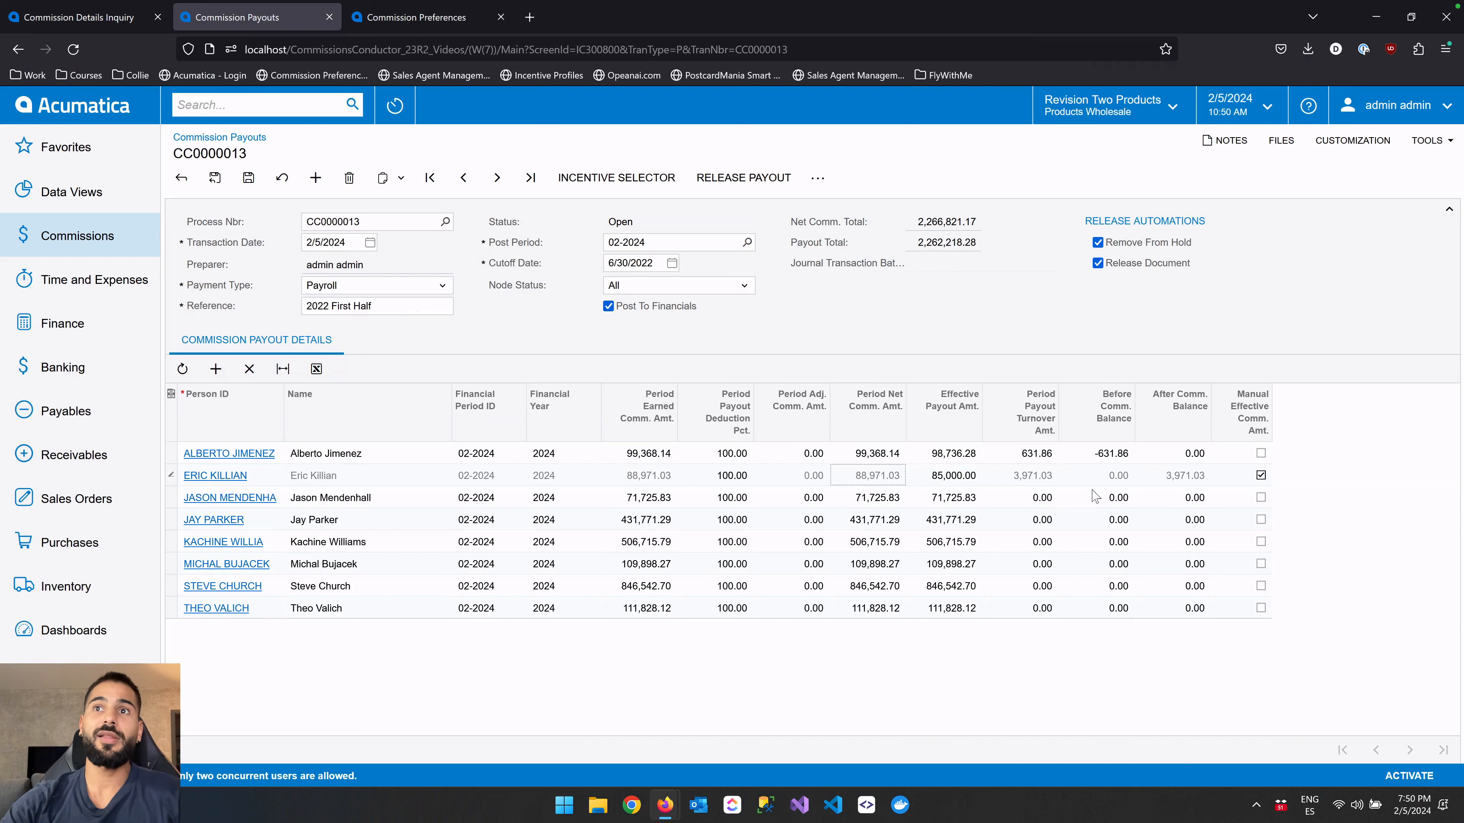
pyautogui.click(1029, 479)
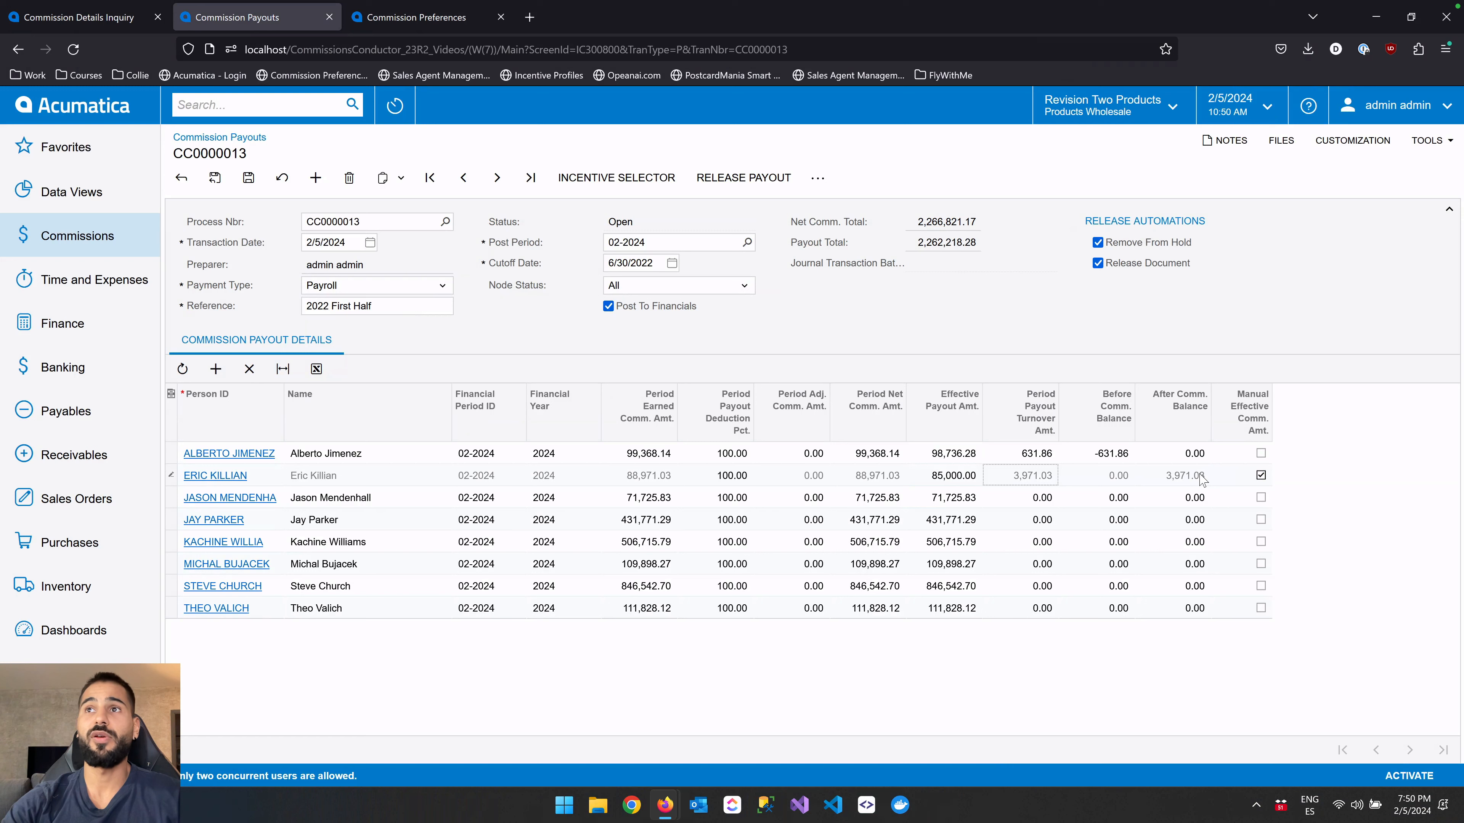
# Turn off Manual Effective Comm. Amt. for the second agent to discard the manual payout amount.
pyautogui.click(966, 478)
pyautogui.click(1260, 476)
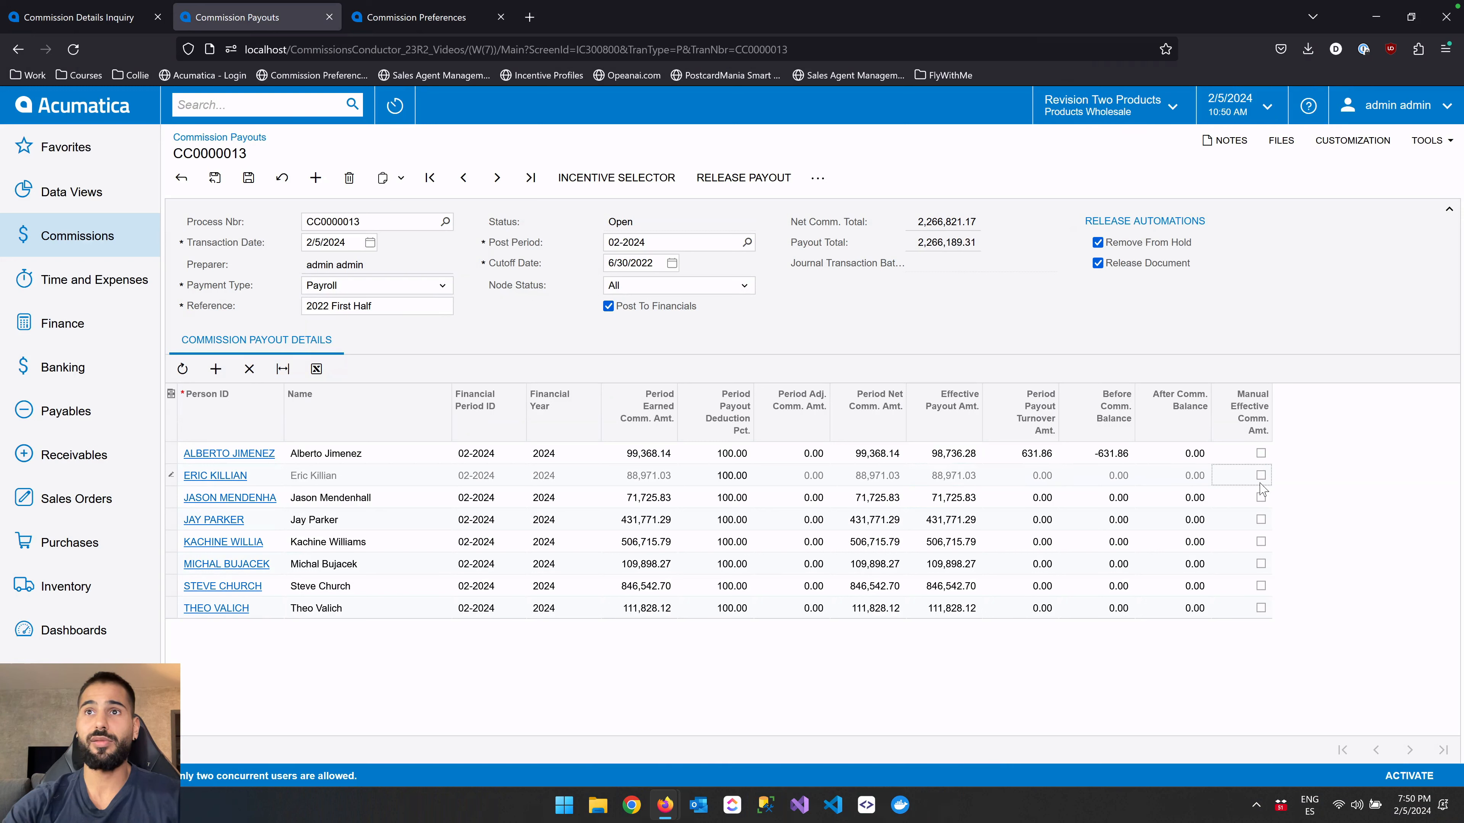
pyautogui.click(1141, 542)
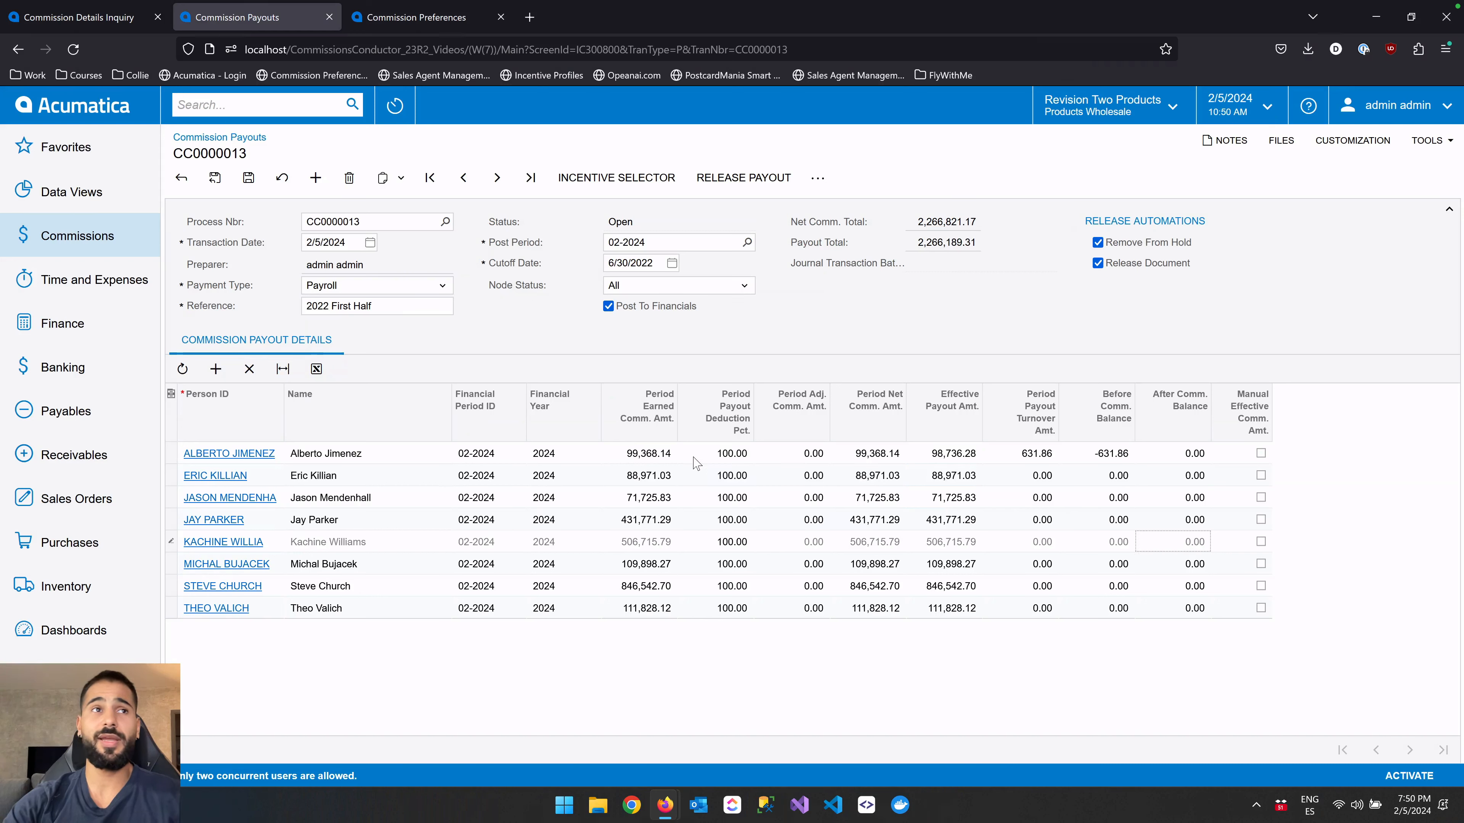
# Review each agent's row in the commission payout, from the first agent through the last.
pyautogui.click(421, 456)
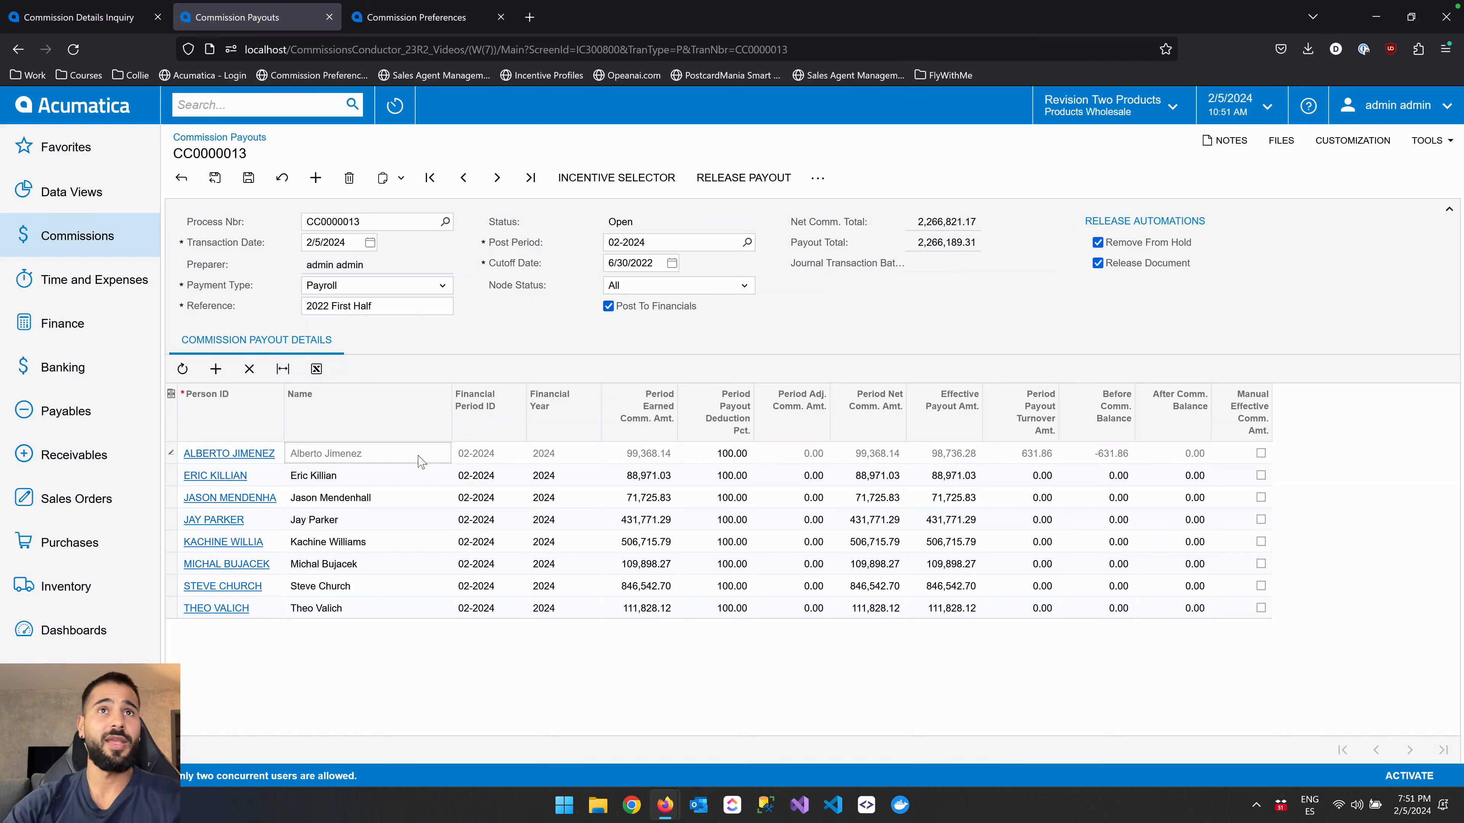
pyautogui.click(382, 479)
pyautogui.click(381, 459)
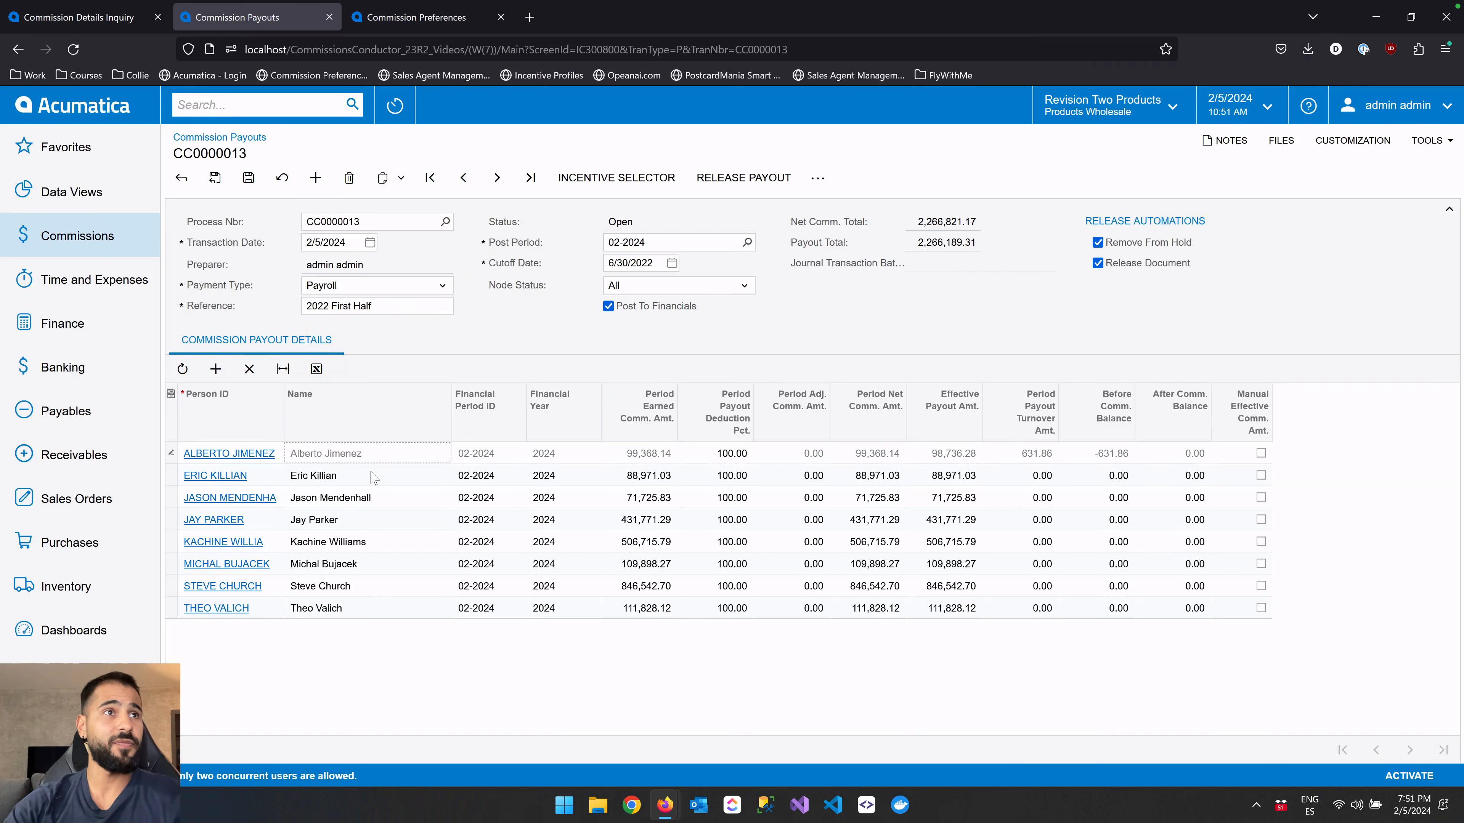
pyautogui.click(371, 476)
pyautogui.click(370, 498)
pyautogui.click(369, 527)
pyautogui.click(370, 548)
pyautogui.click(369, 561)
pyautogui.click(371, 591)
pyautogui.click(372, 610)
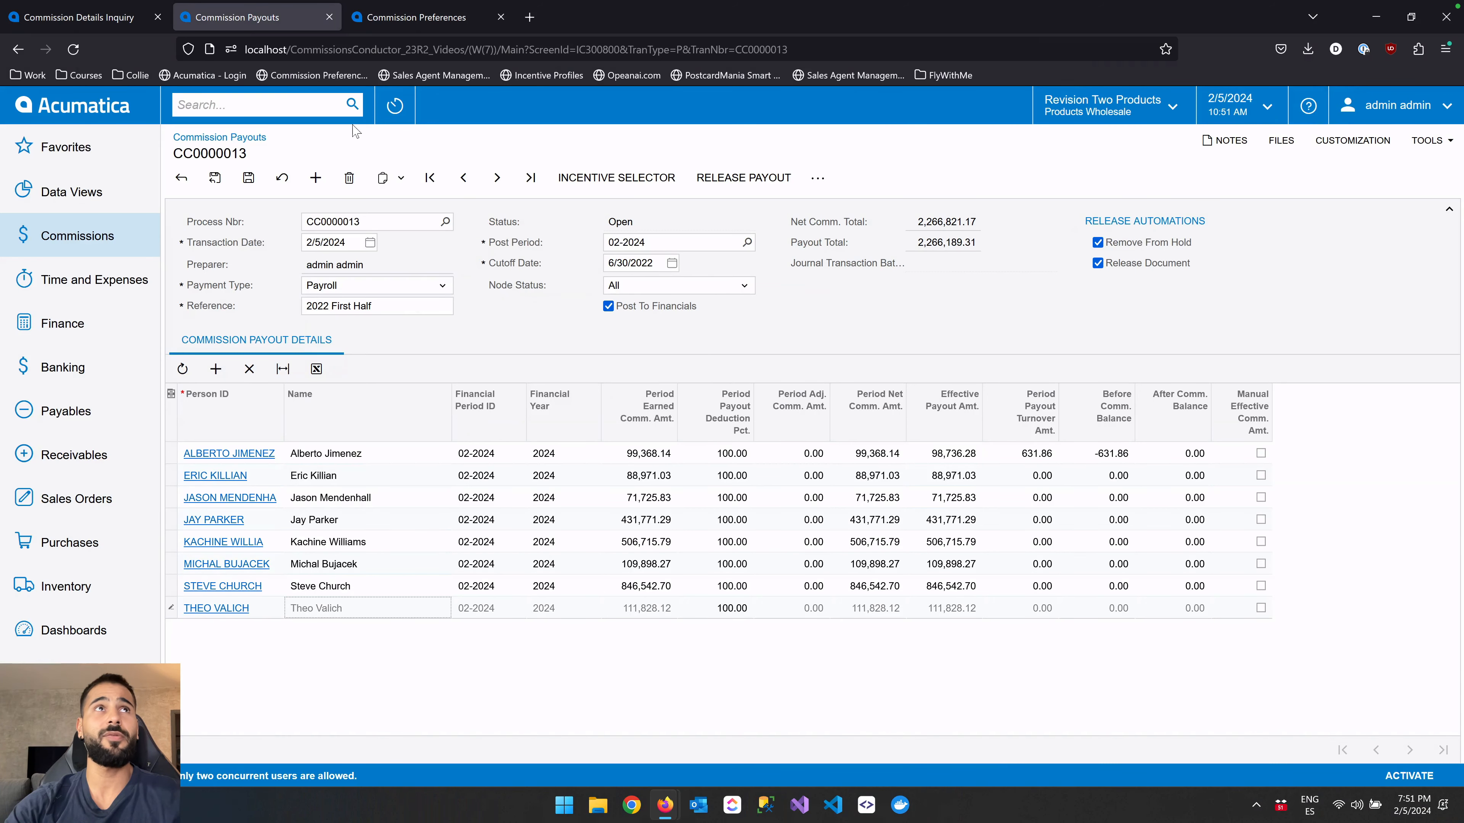
# Compare the payout's Net Comm. Total with the commission sums in the Commission Details Inquiry filtered to effective dates through 6/30/2022.
pyautogui.click(112, 18)
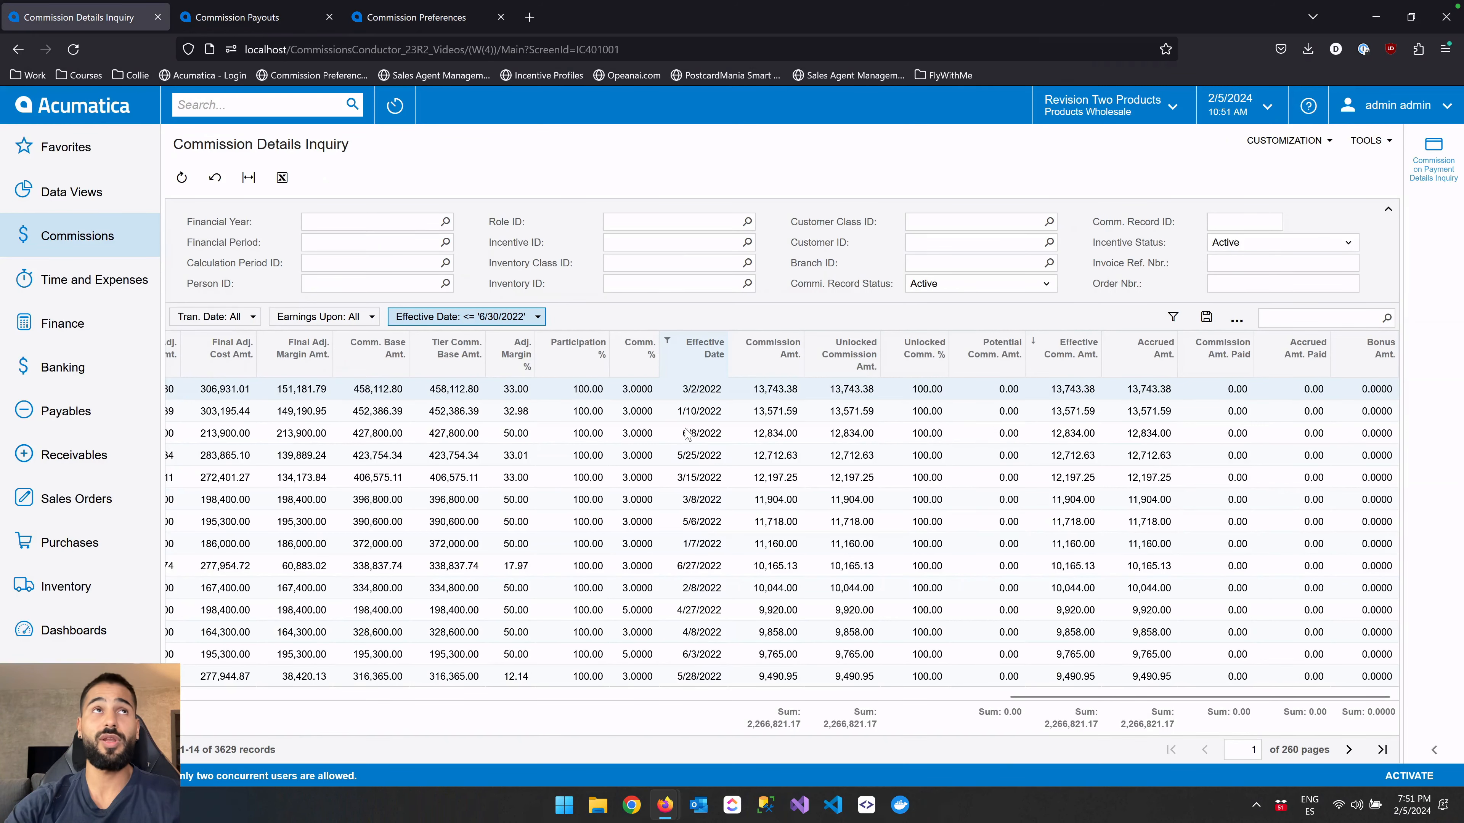
pyautogui.click(254, 17)
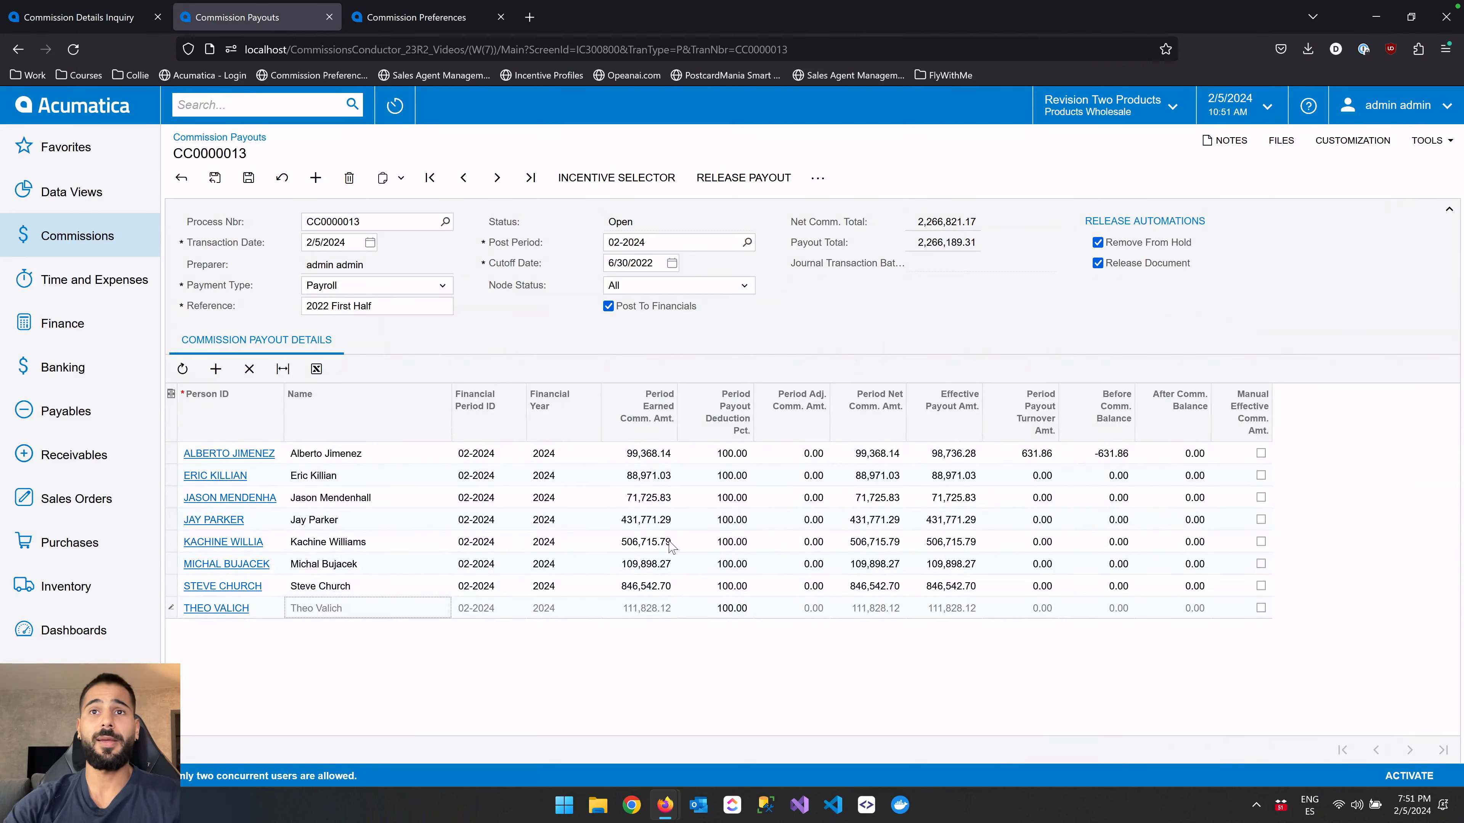
pyautogui.moveTo(917, 222); pyautogui.dragTo(985, 221)
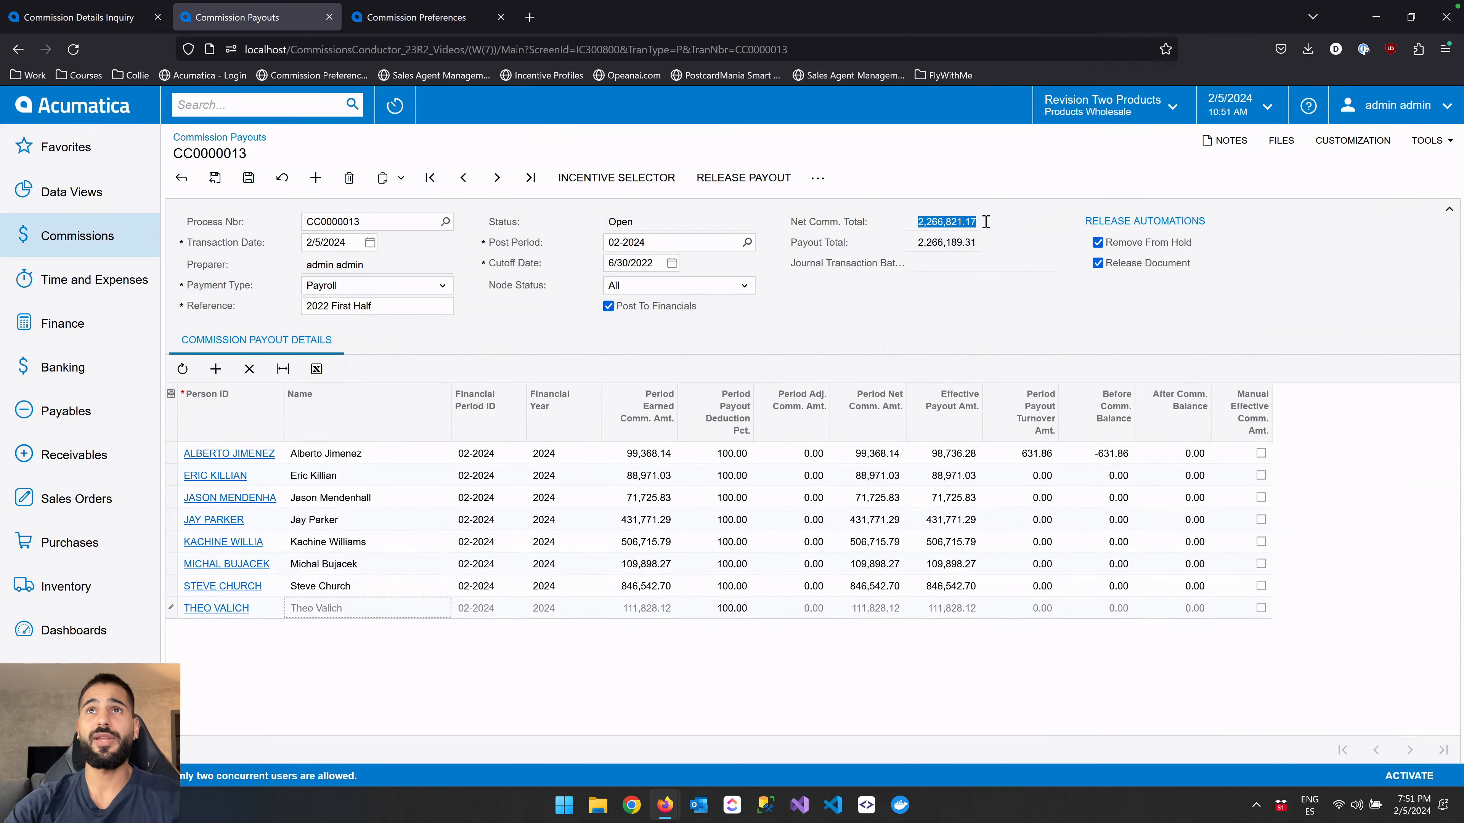
pyautogui.click(122, 17)
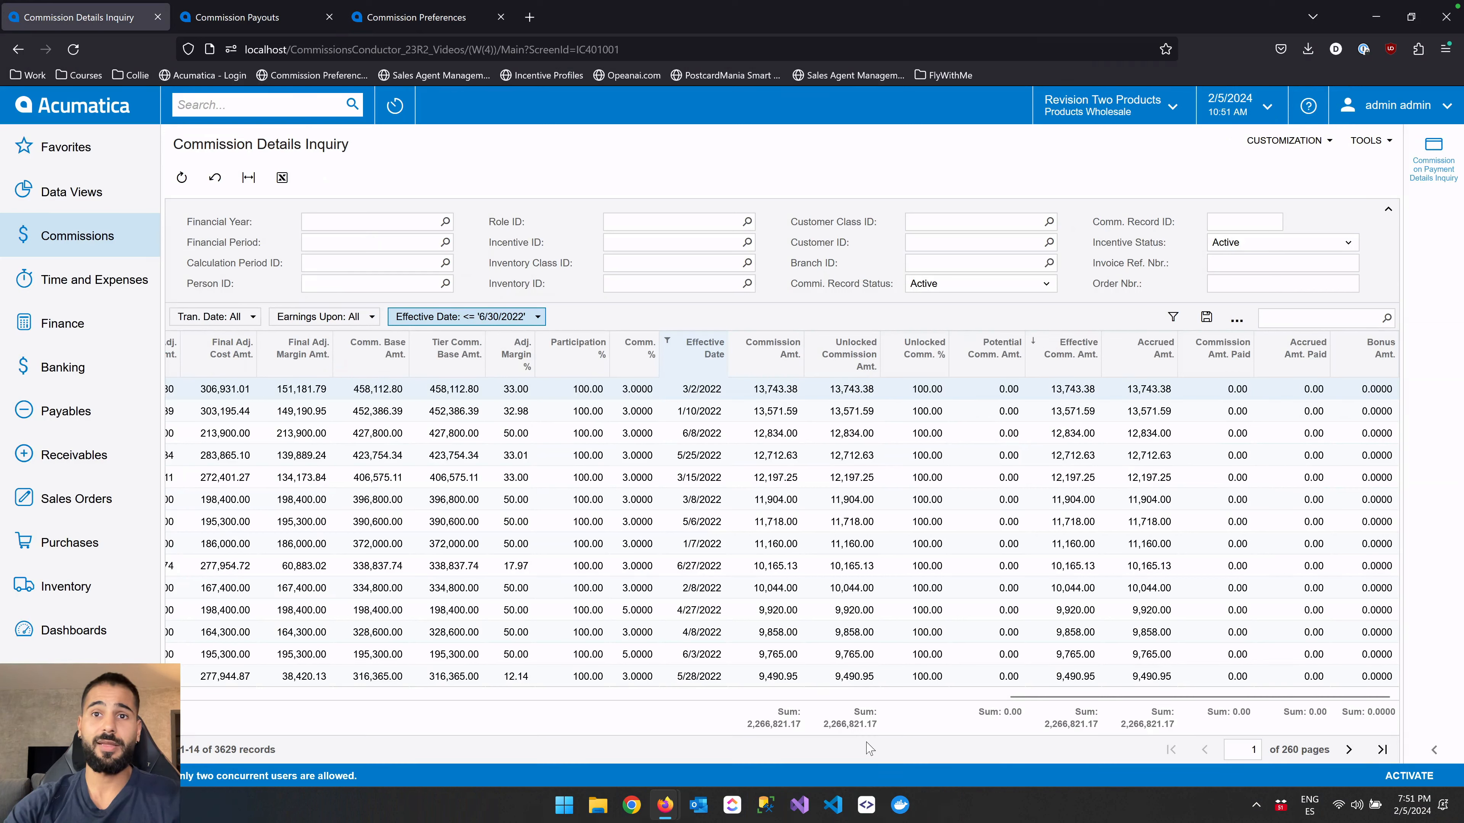
pyautogui.click(225, 29)
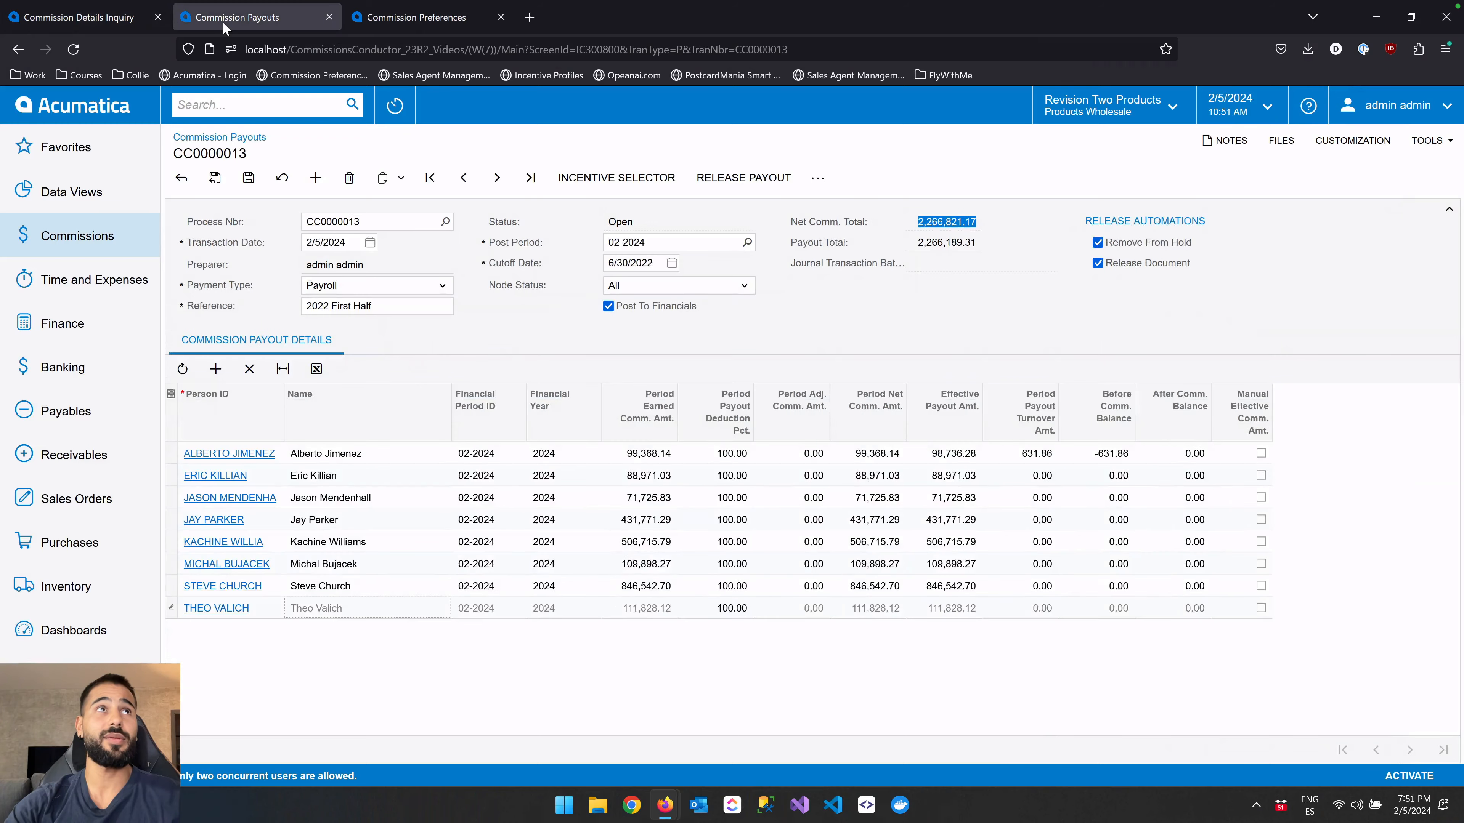
pyautogui.click(93, 17)
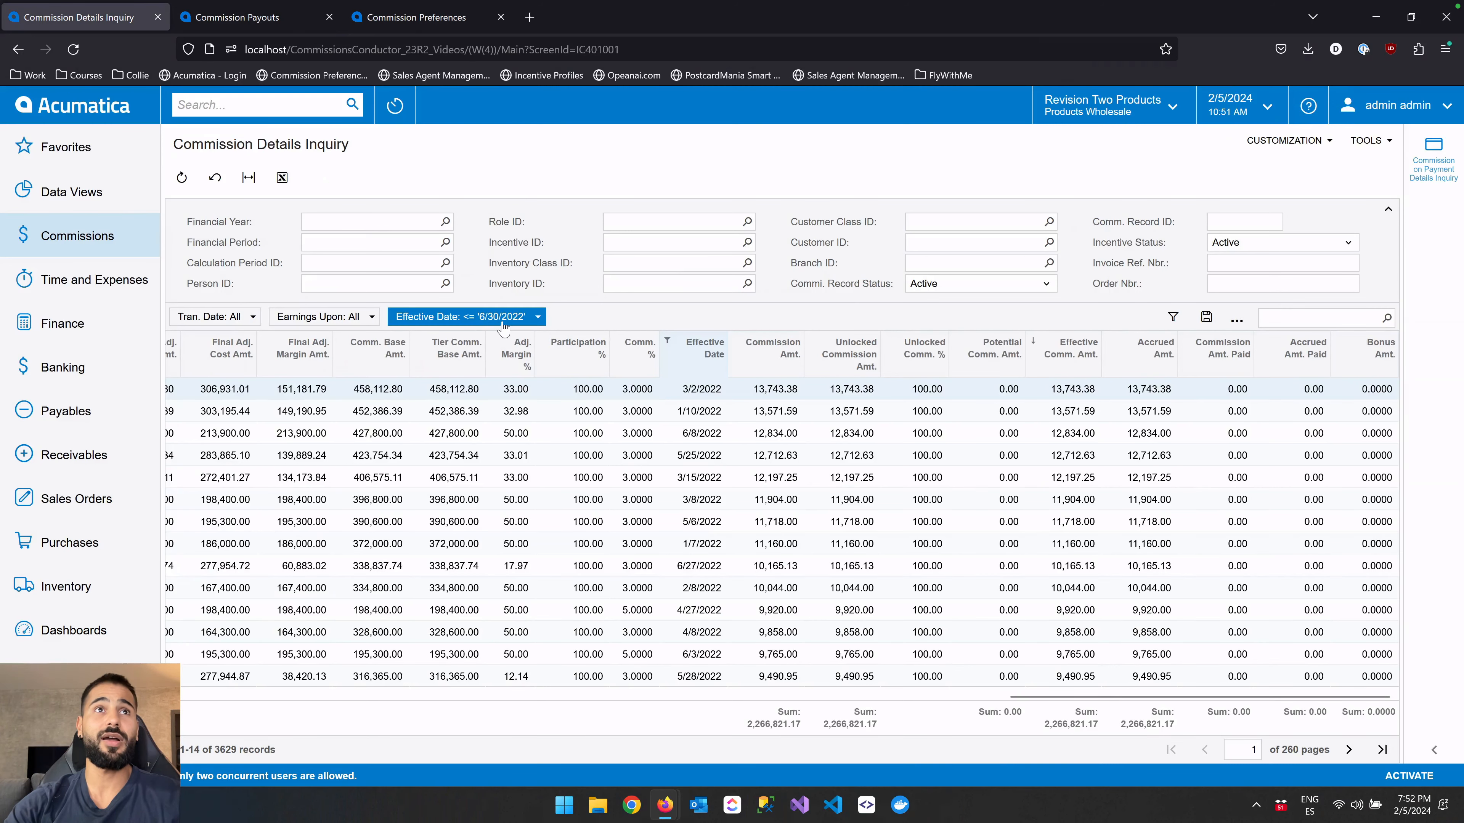
pyautogui.click(274, 23)
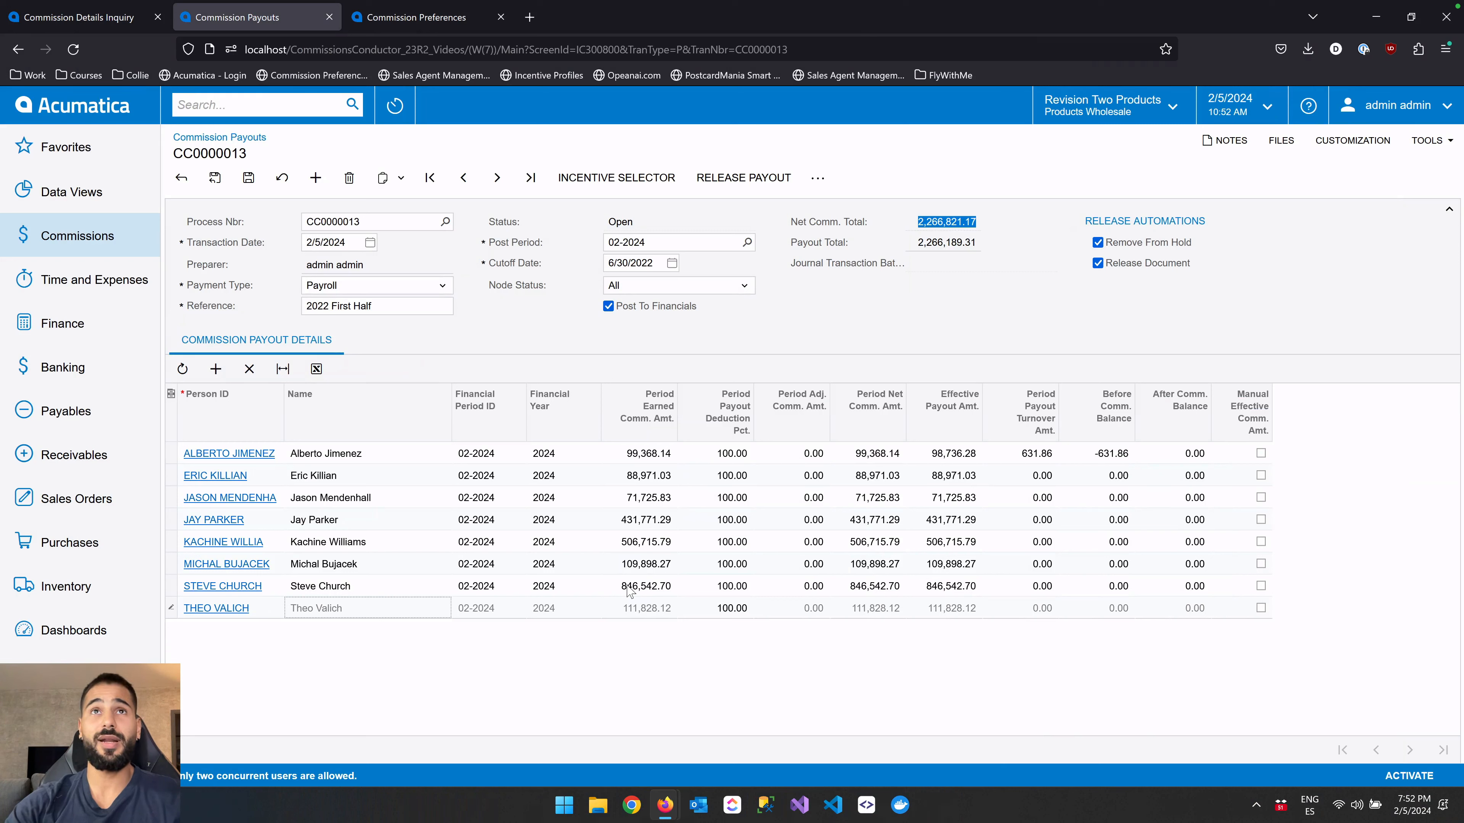
# Go through all agents included in the payout again to check their individual commission amounts.
pyautogui.click(372, 459)
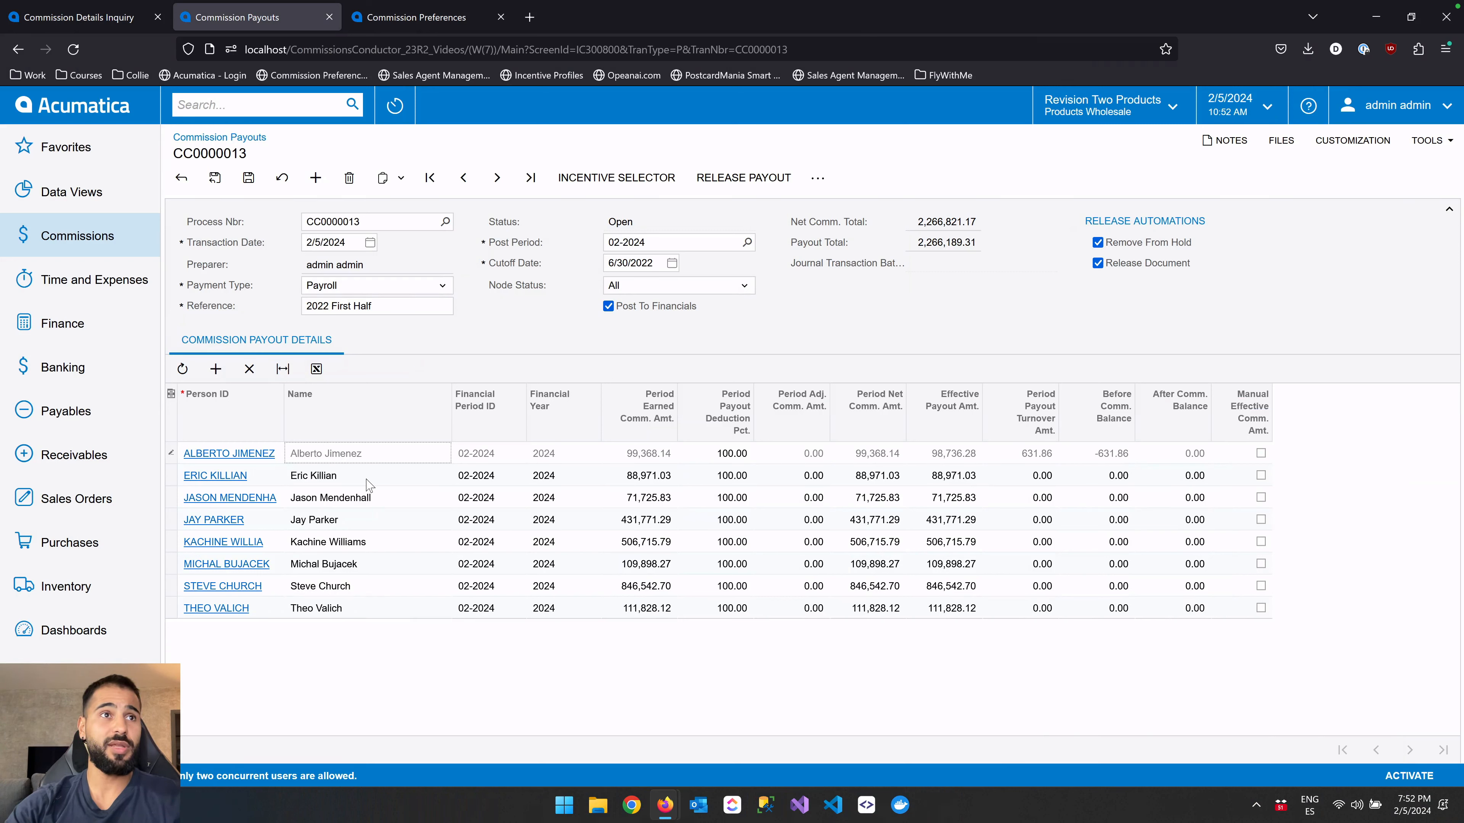
pyautogui.click(371, 476)
pyautogui.click(371, 498)
pyautogui.click(370, 520)
pyautogui.click(368, 543)
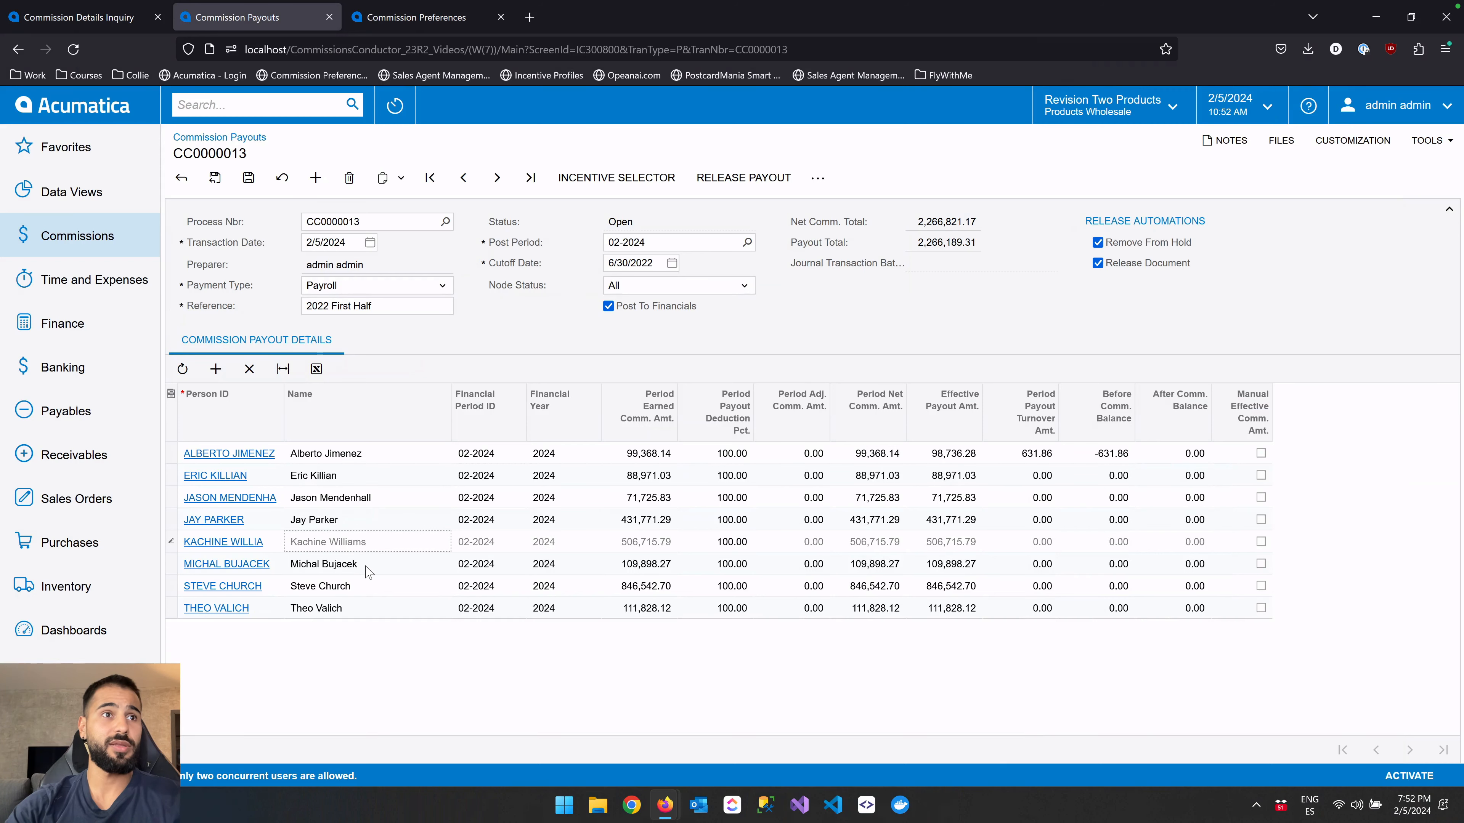
pyautogui.click(370, 566)
pyautogui.click(369, 588)
pyautogui.click(369, 610)
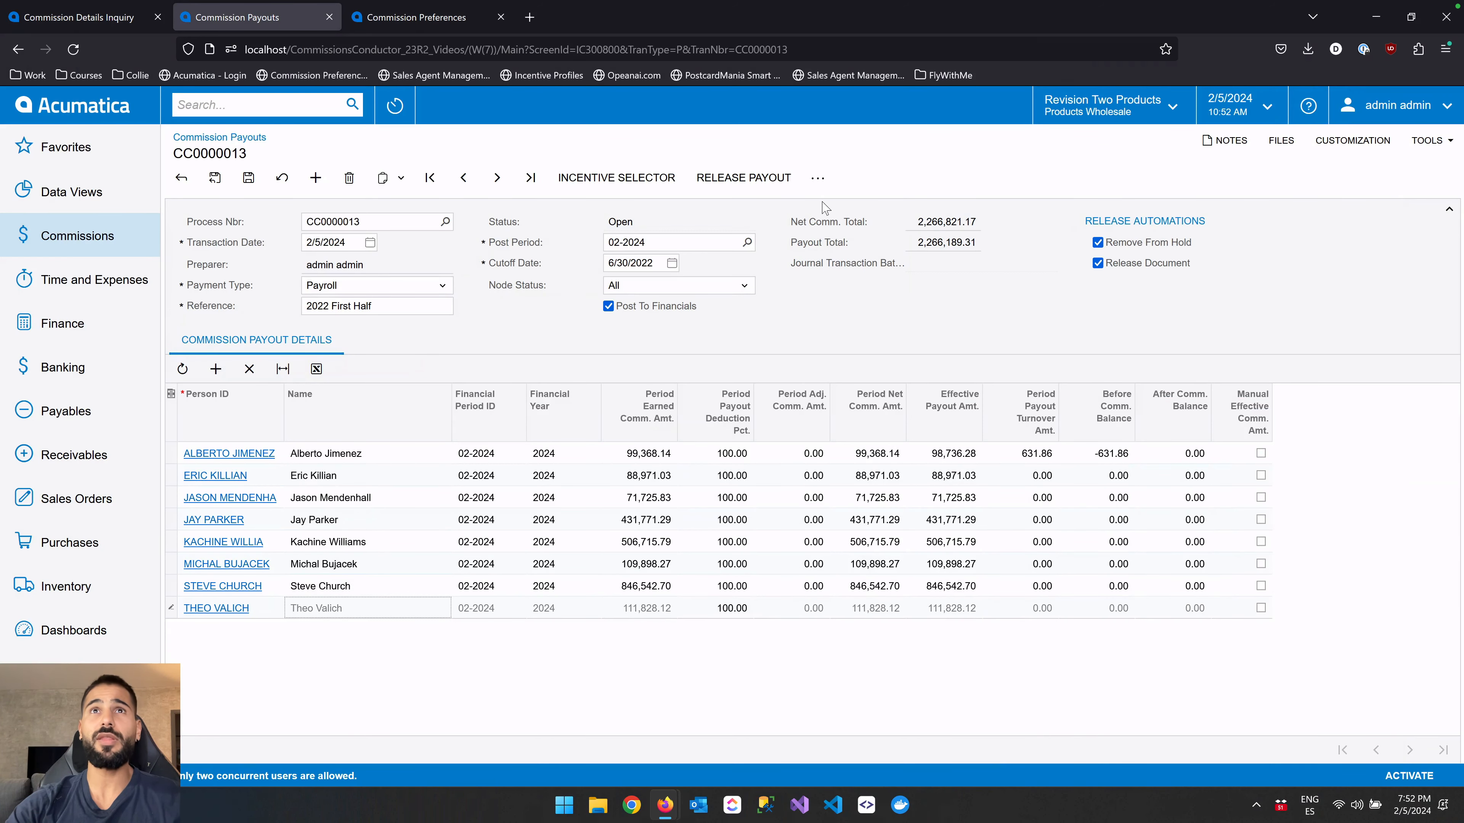
# Open Manage Payout Details for the payout and examine the individual commission records behind it.
pyautogui.click(824, 181)
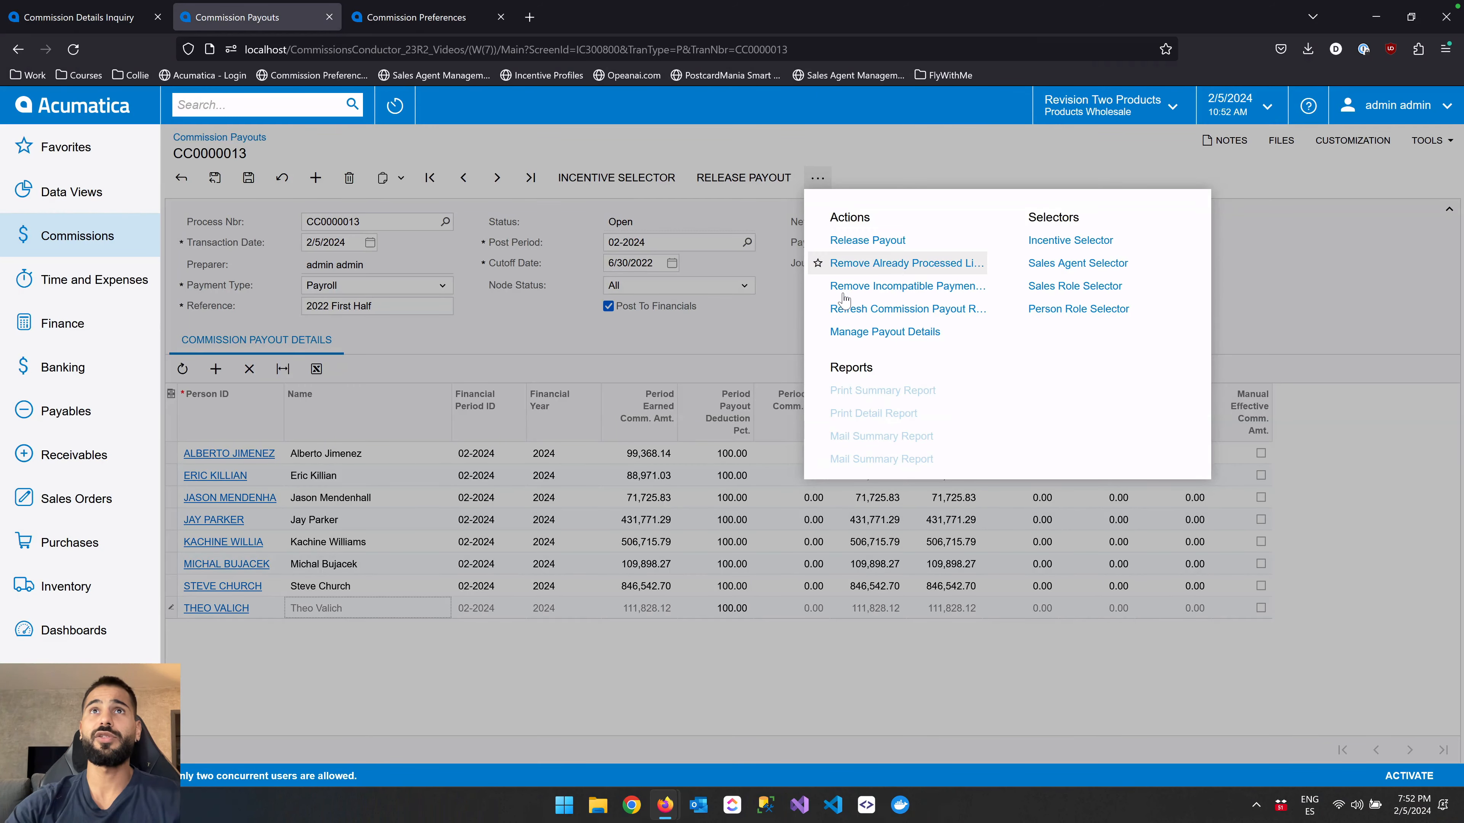
pyautogui.click(869, 340)
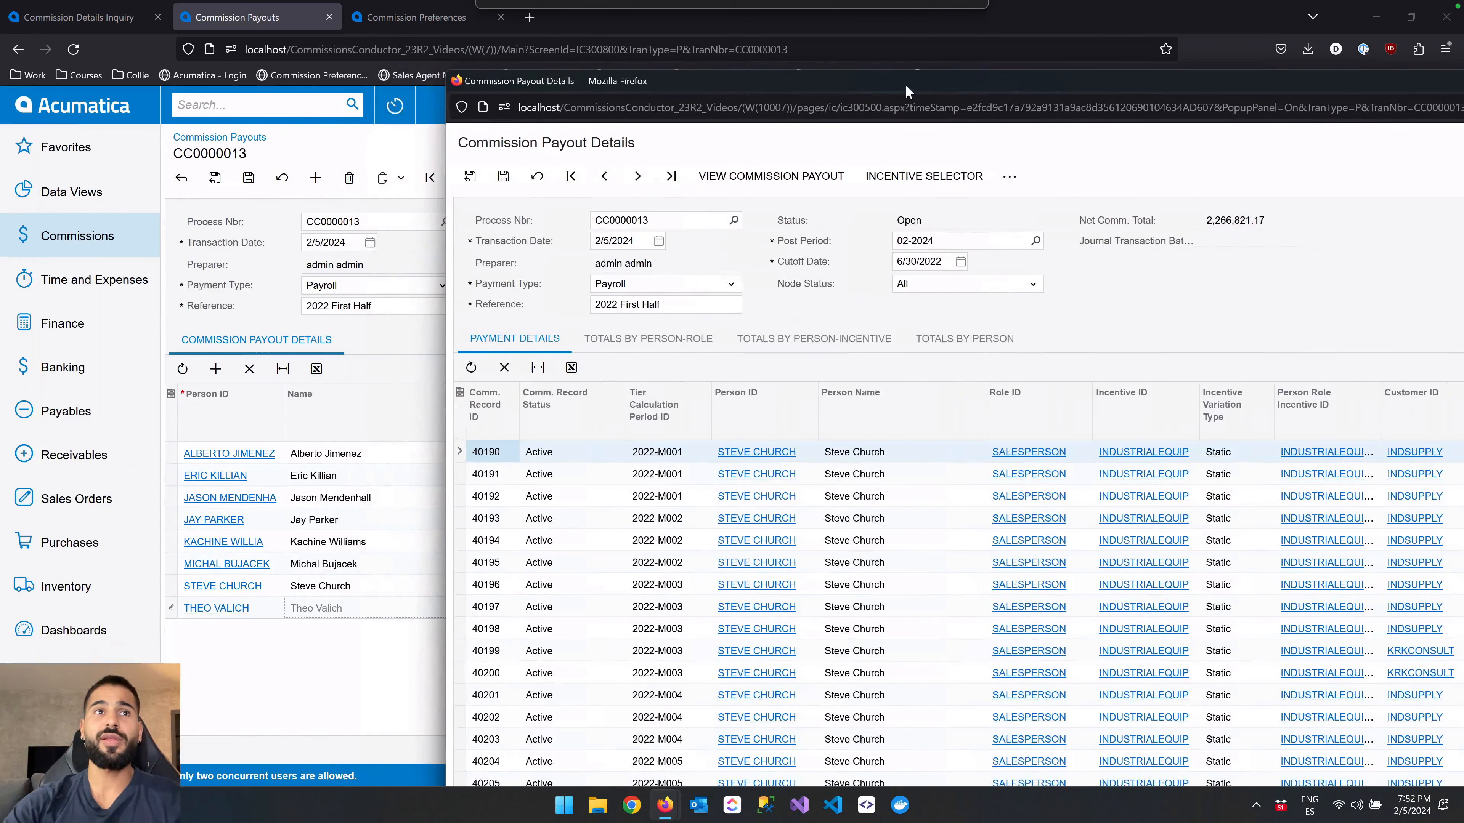
pyautogui.click(590, 485)
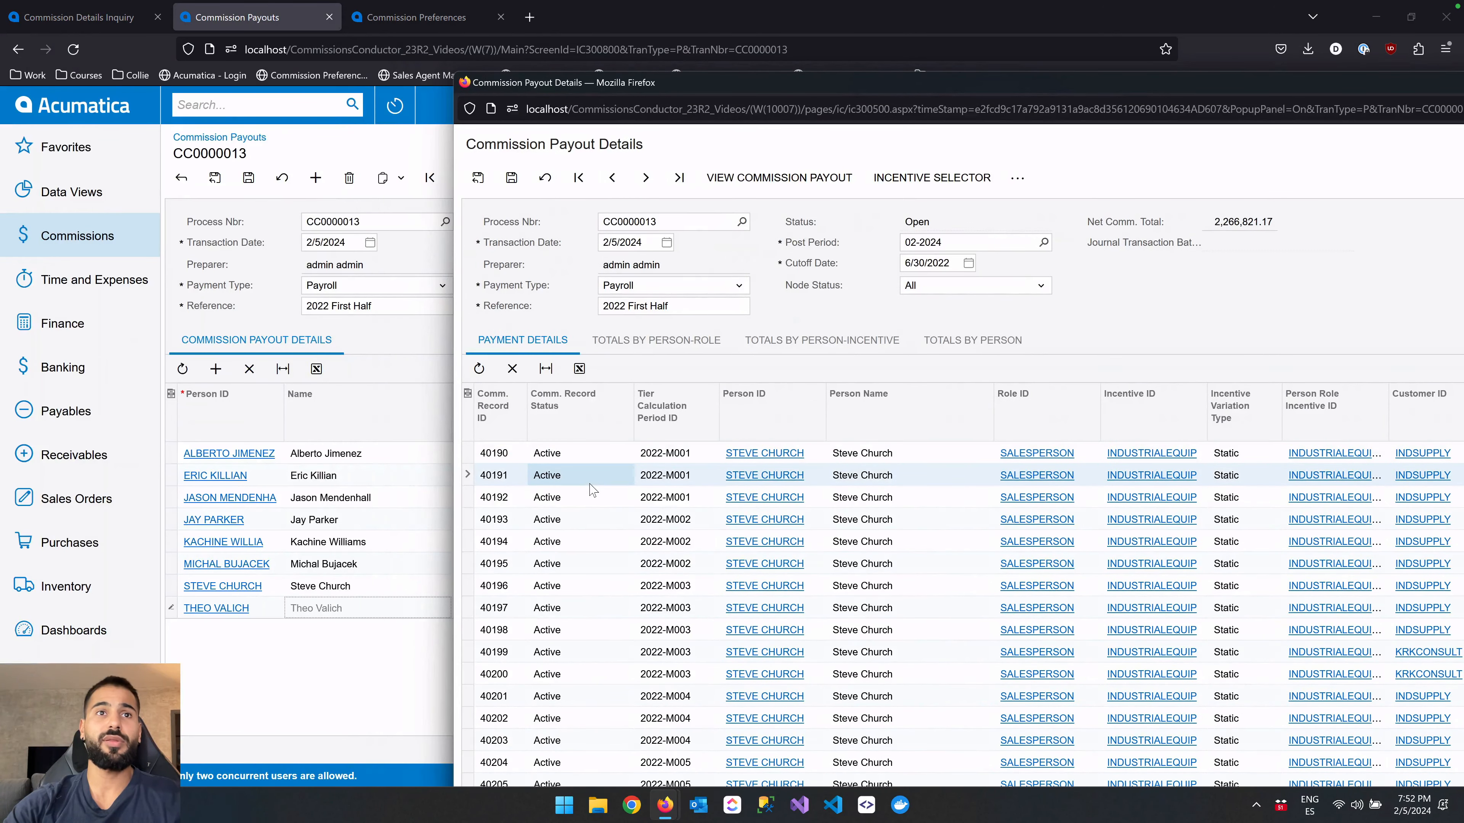
pyautogui.click(593, 505)
pyautogui.click(595, 542)
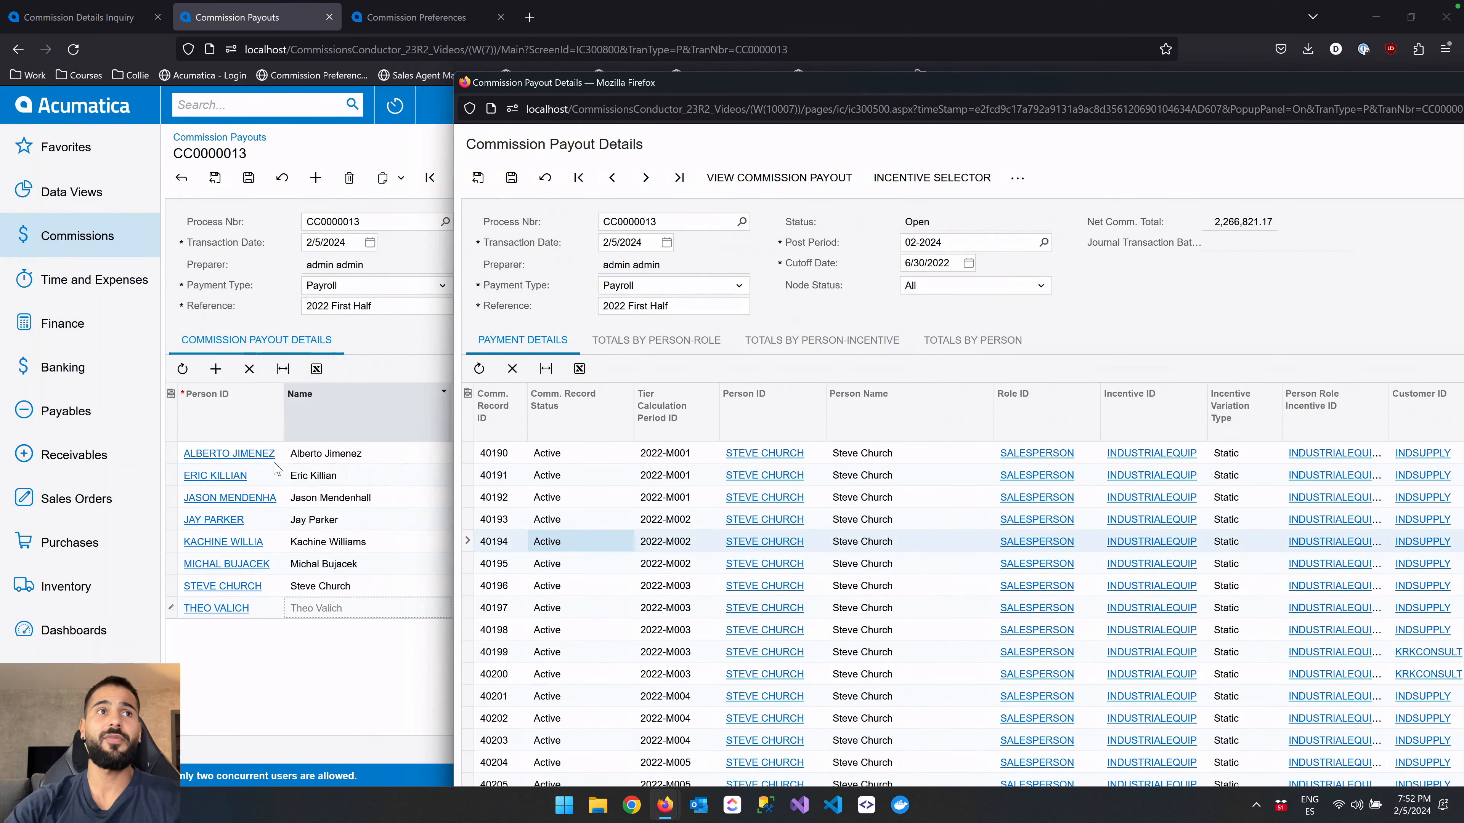
# Reposition the Commission Payout Details window over the payout and show its totals by person.
pyautogui.moveTo(788, 98); pyautogui.dragTo(981, 45)
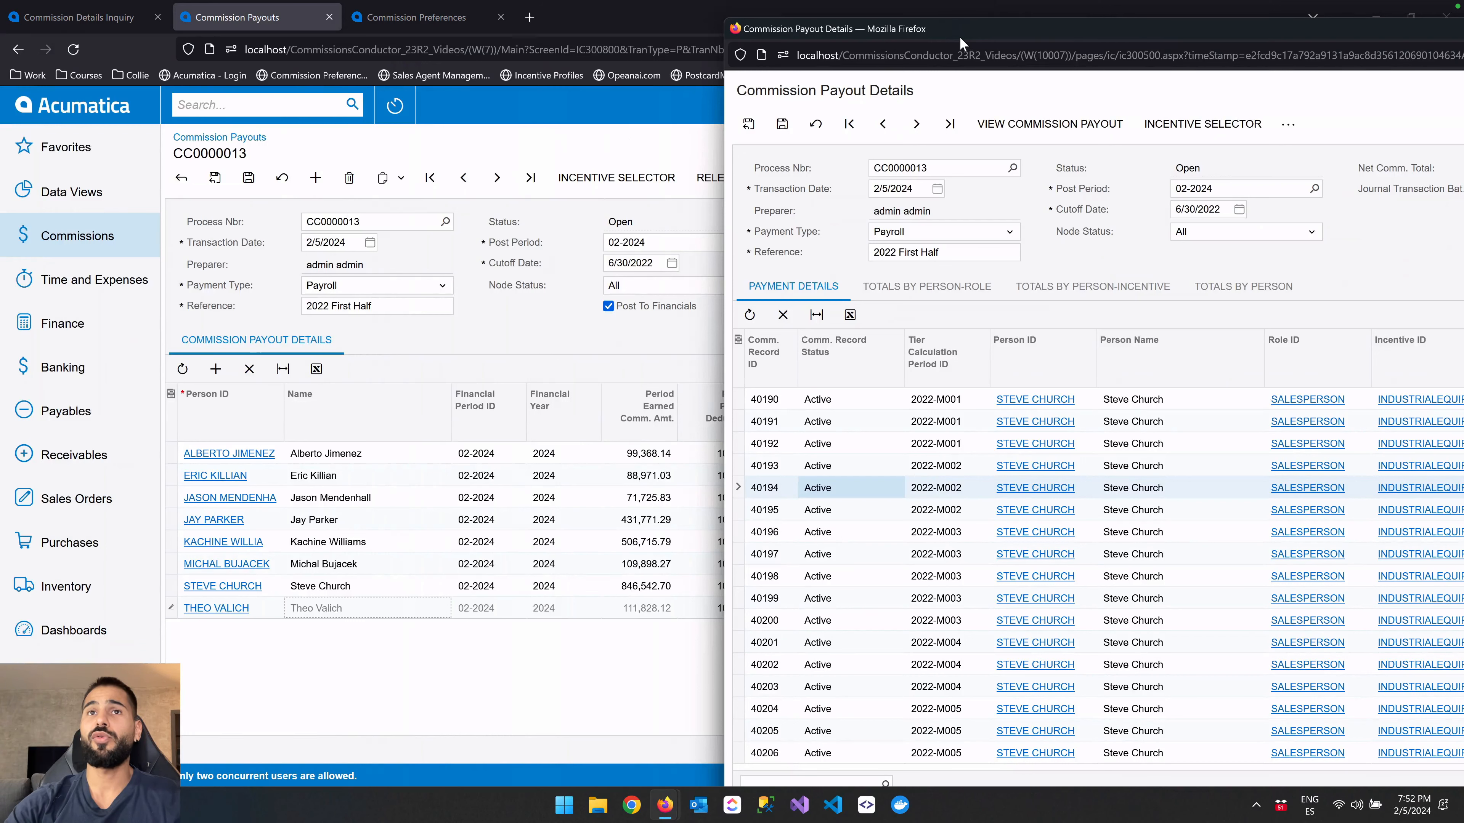
pyautogui.moveTo(950, 44); pyautogui.dragTo(604, 43)
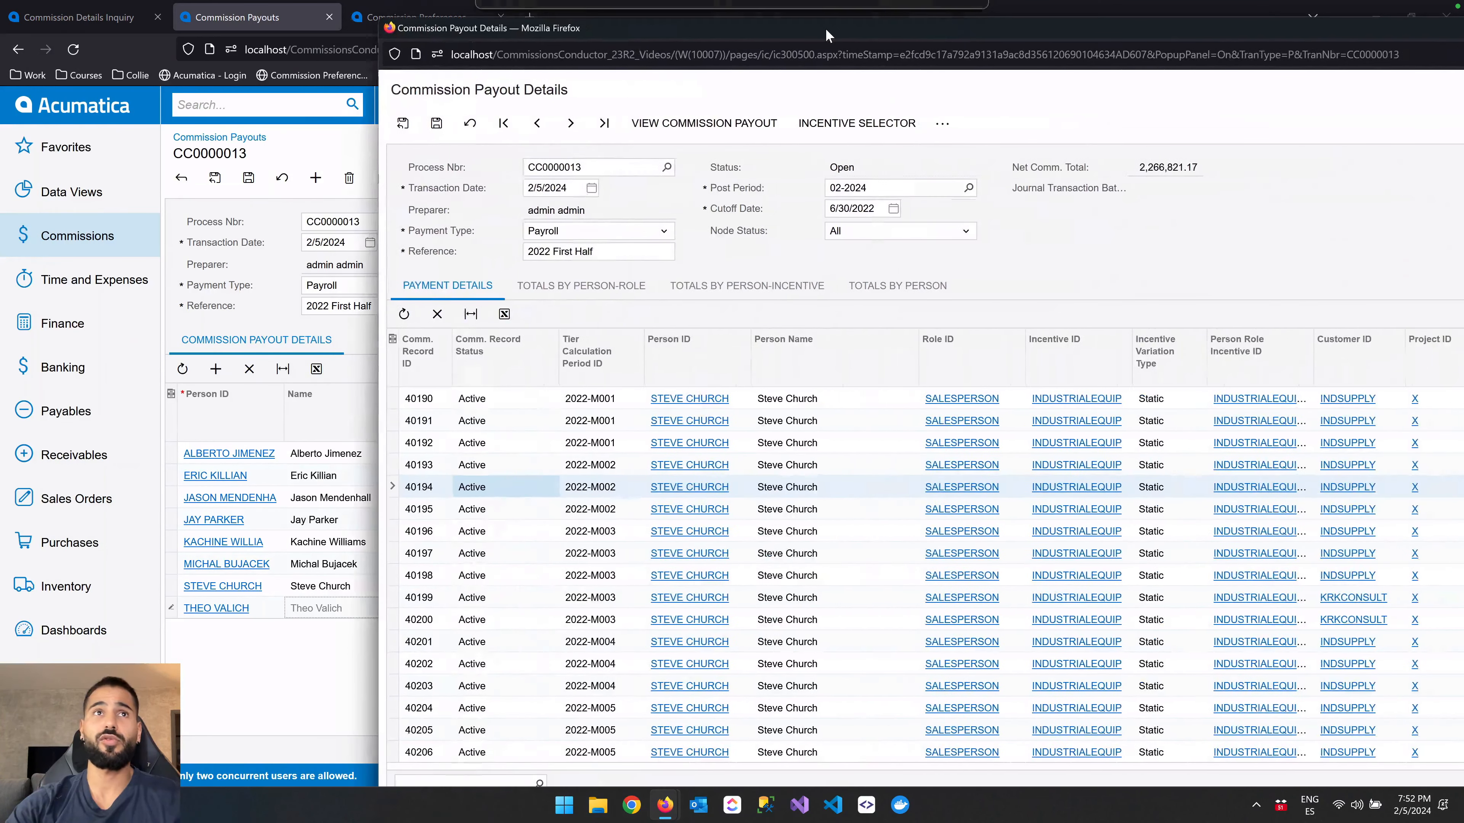
pyautogui.moveTo(676, 30); pyautogui.dragTo(1048, 143)
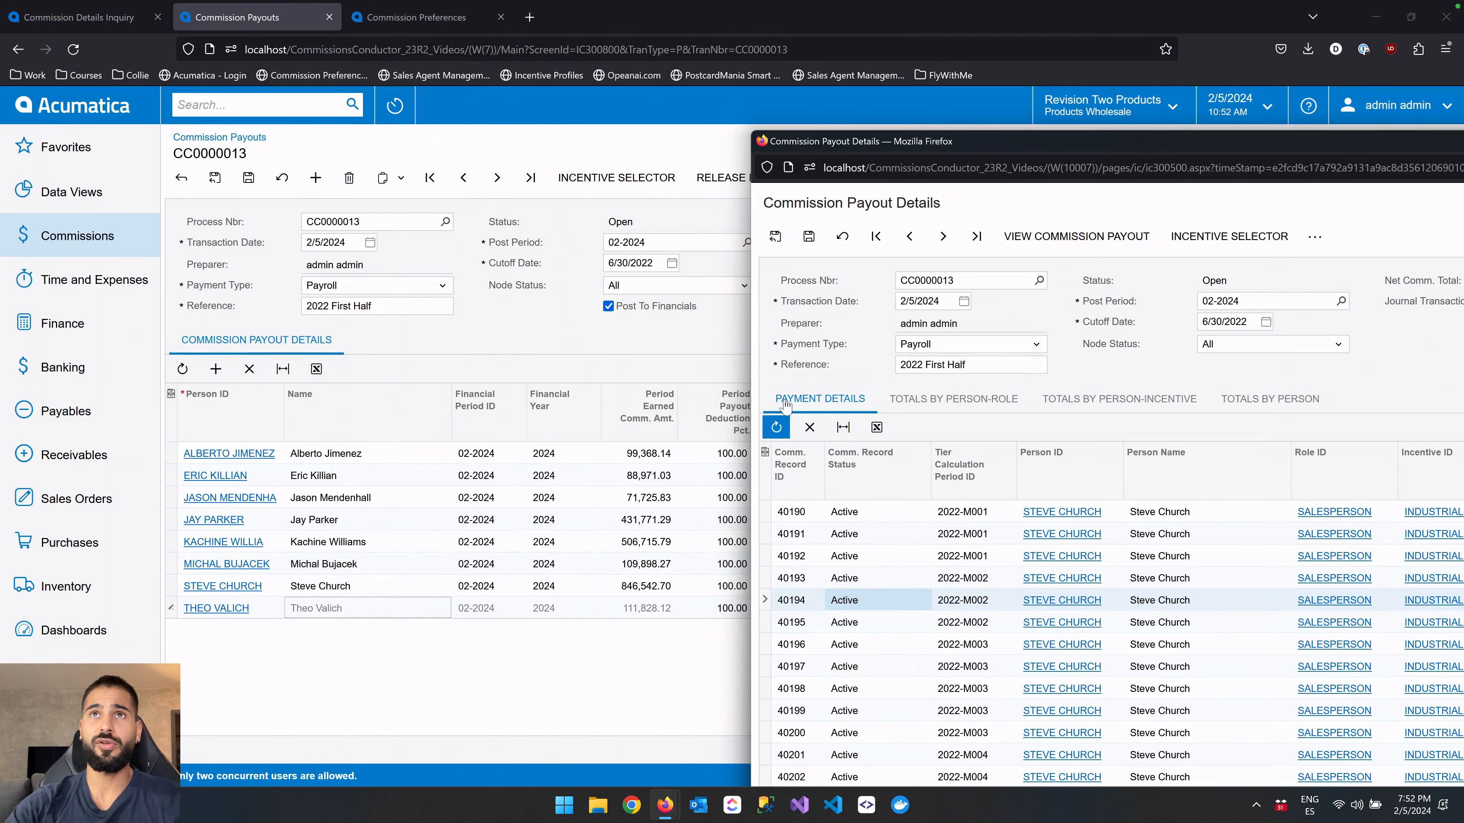
pyautogui.moveTo(1007, 153); pyautogui.dragTo(773, 92)
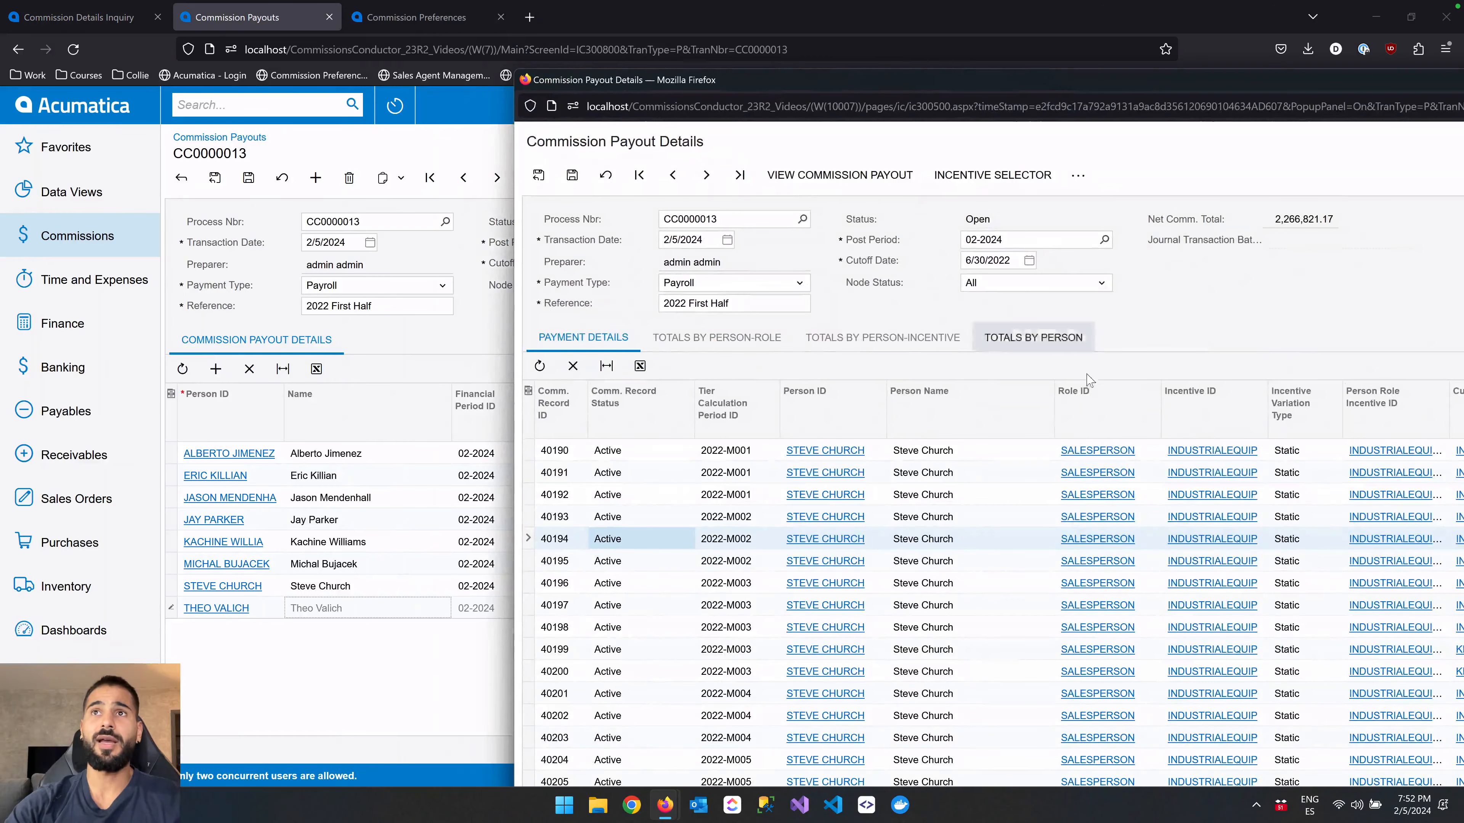
pyautogui.click(1033, 338)
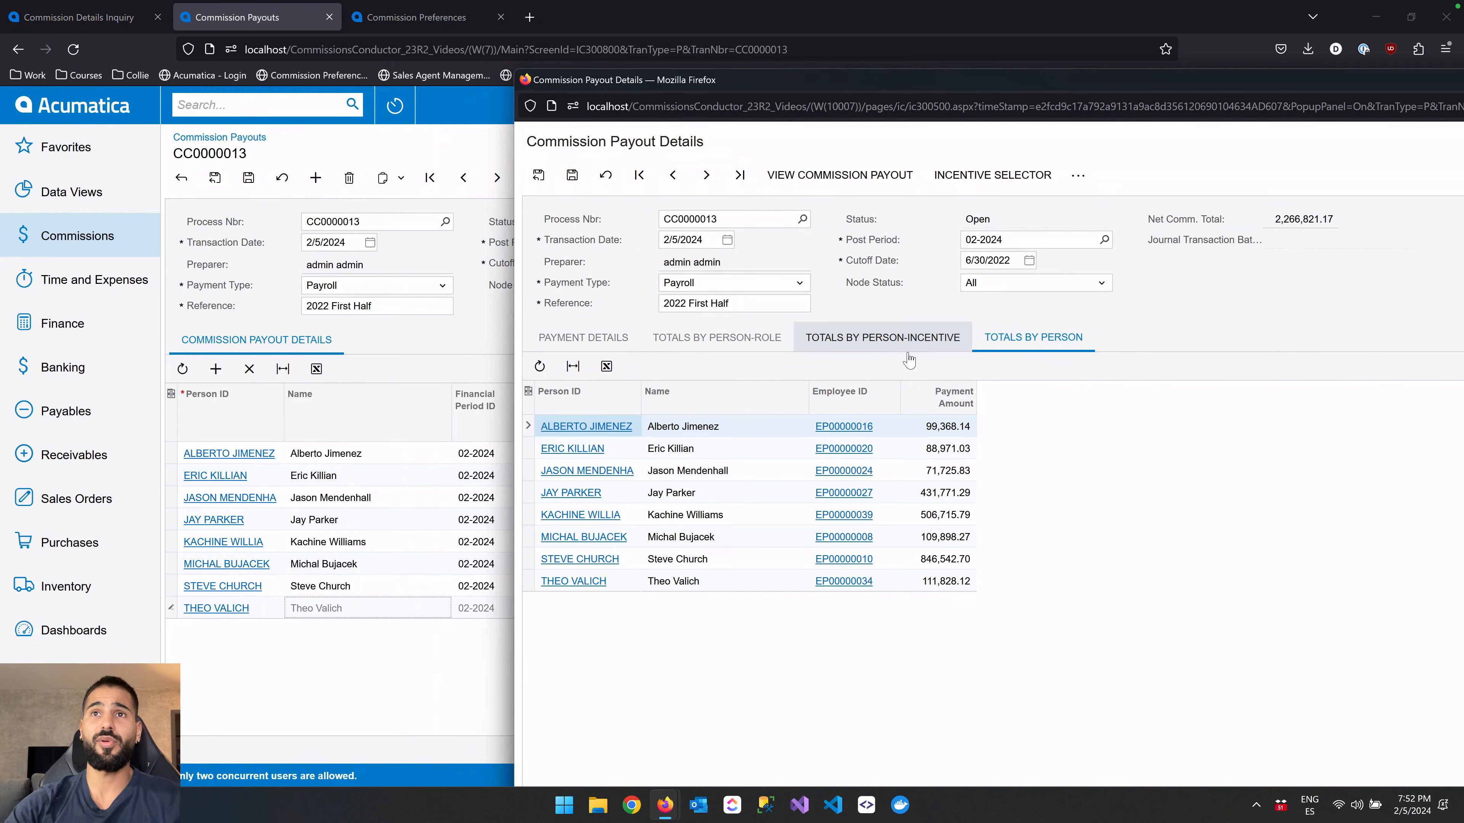
# Compare each agent's Payment Amount in the totals by person with the payout's Period Net Comm. Amt.
pyautogui.moveTo(865, 87); pyautogui.dragTo(528, 253)
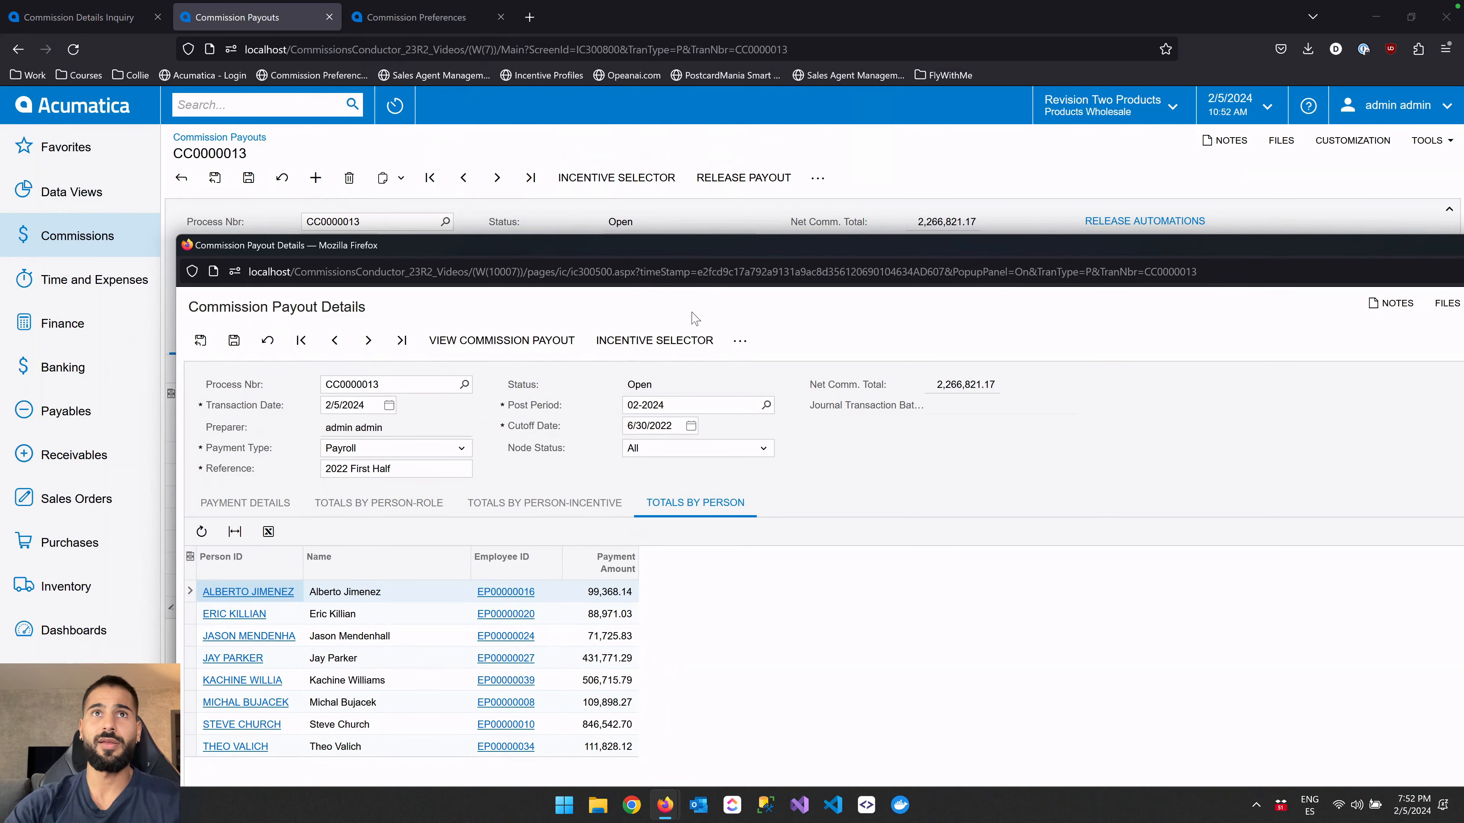
pyautogui.moveTo(725, 252); pyautogui.dragTo(707, 527)
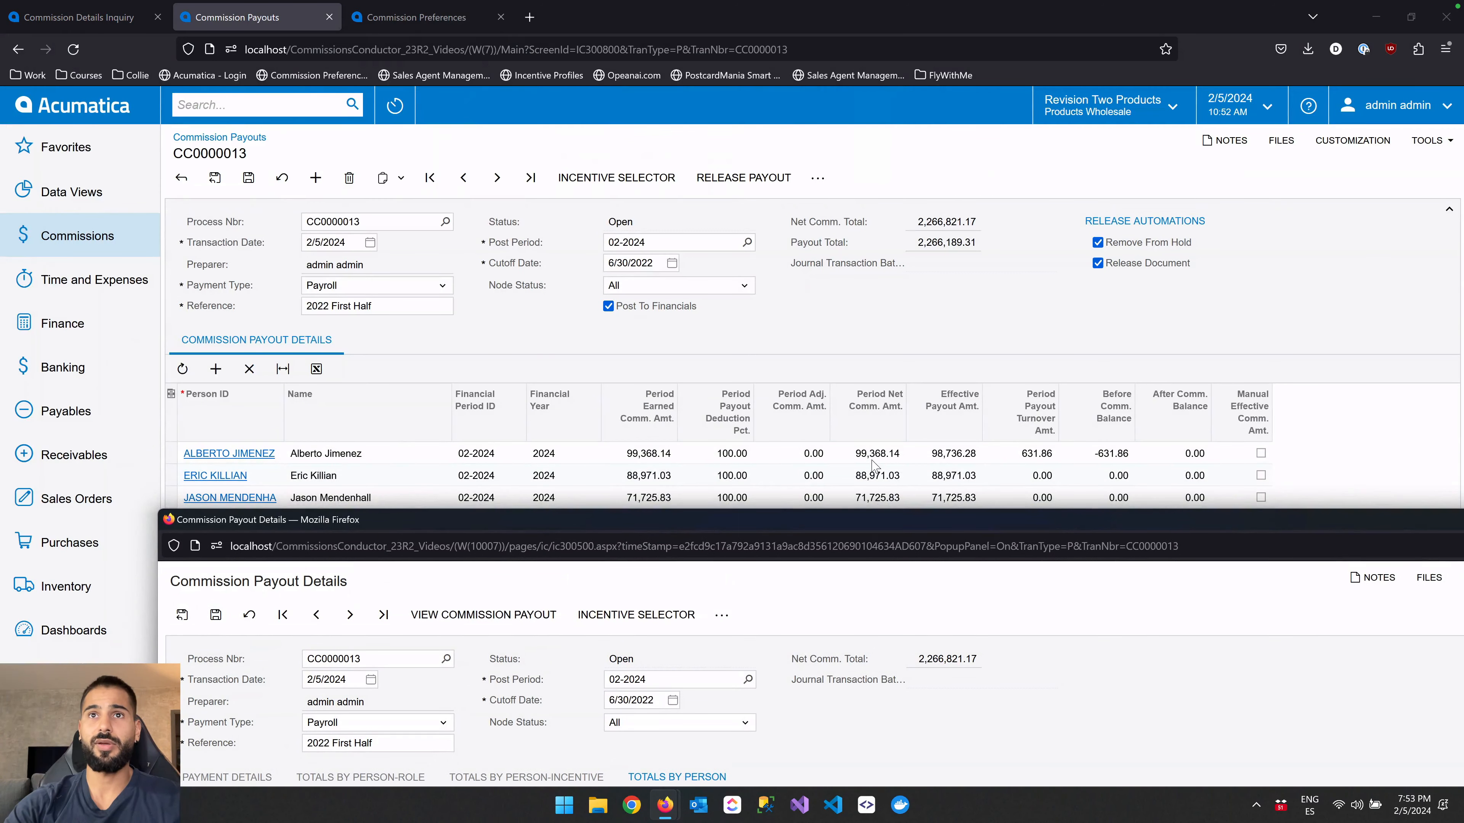
pyautogui.moveTo(818, 532); pyautogui.dragTo(796, 272)
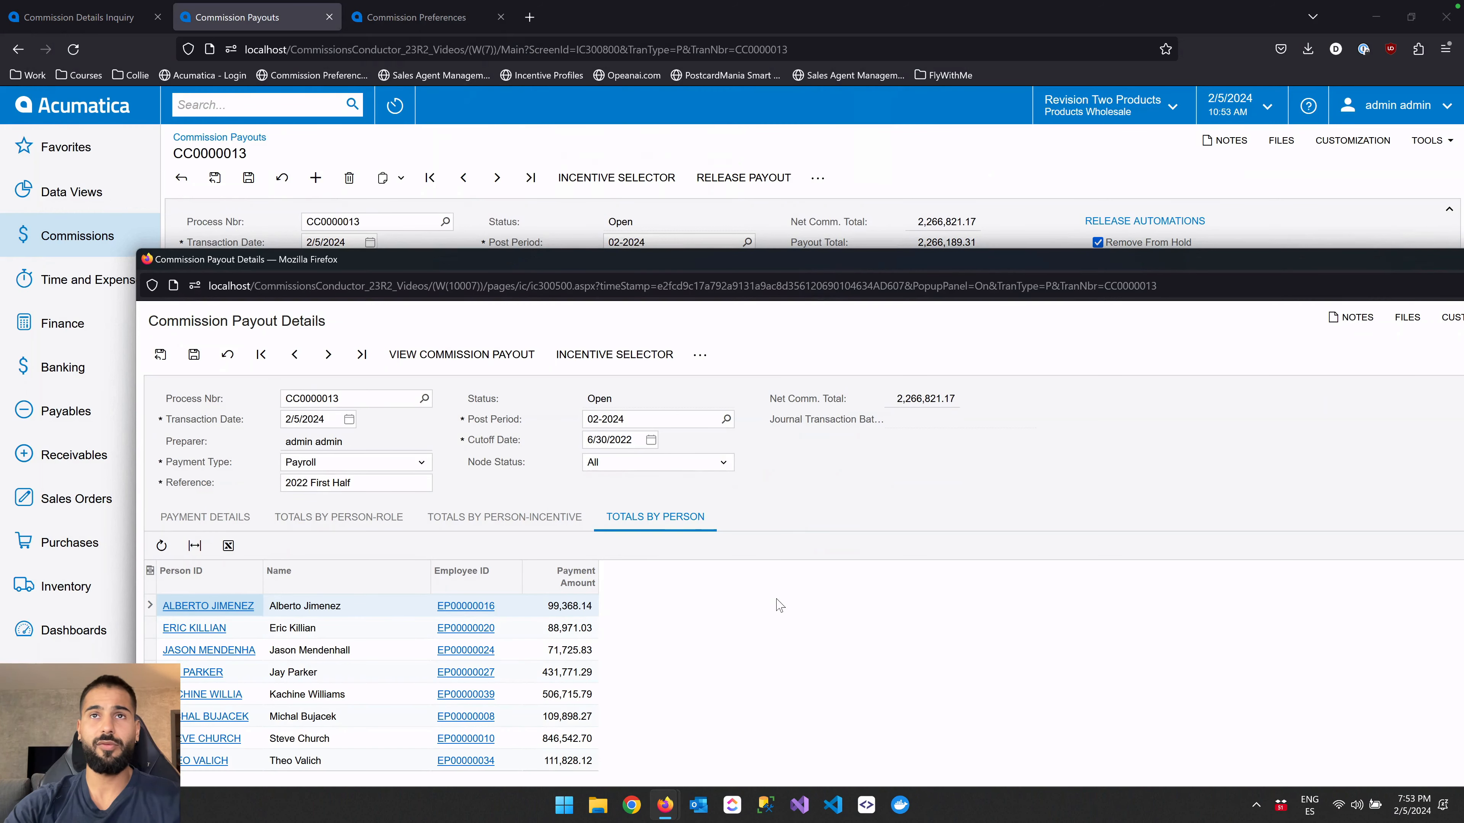
pyautogui.moveTo(855, 267); pyautogui.dragTo(825, 629)
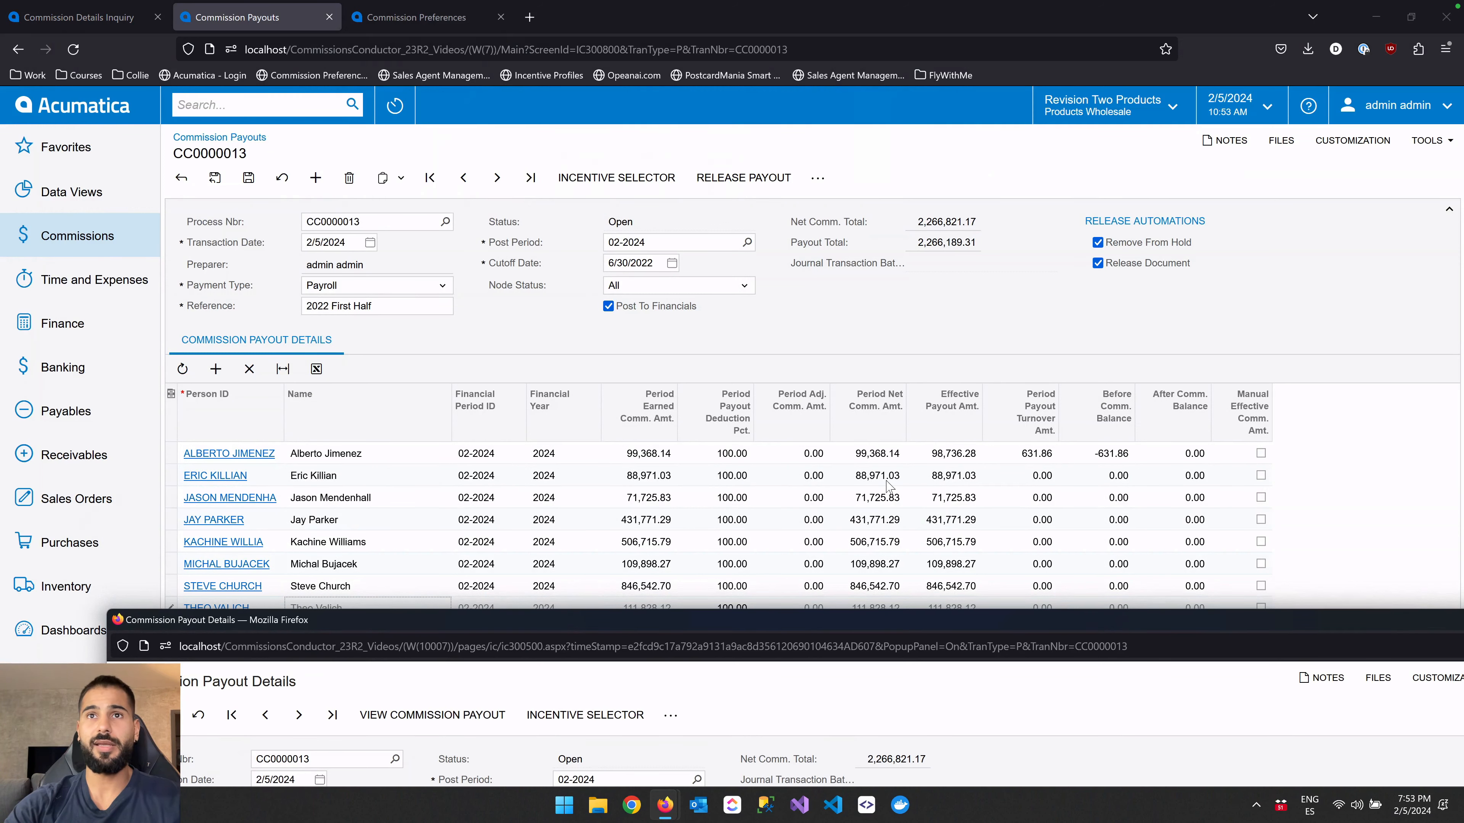
pyautogui.moveTo(798, 629); pyautogui.dragTo(1057, 212)
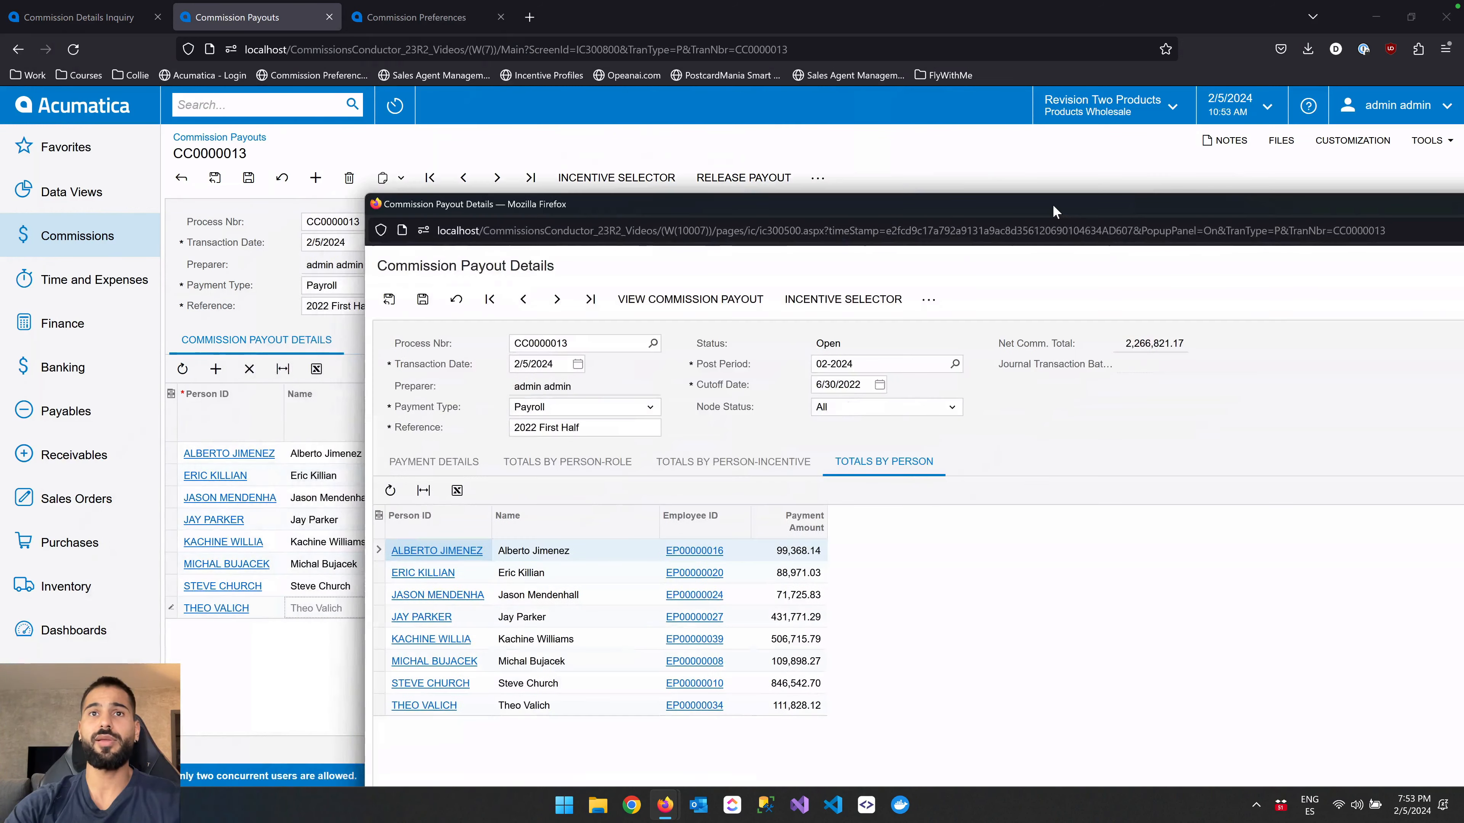
# Review the totals by person-incentive and the payment details, and close the Commission Payout Details window.
pyautogui.click(737, 470)
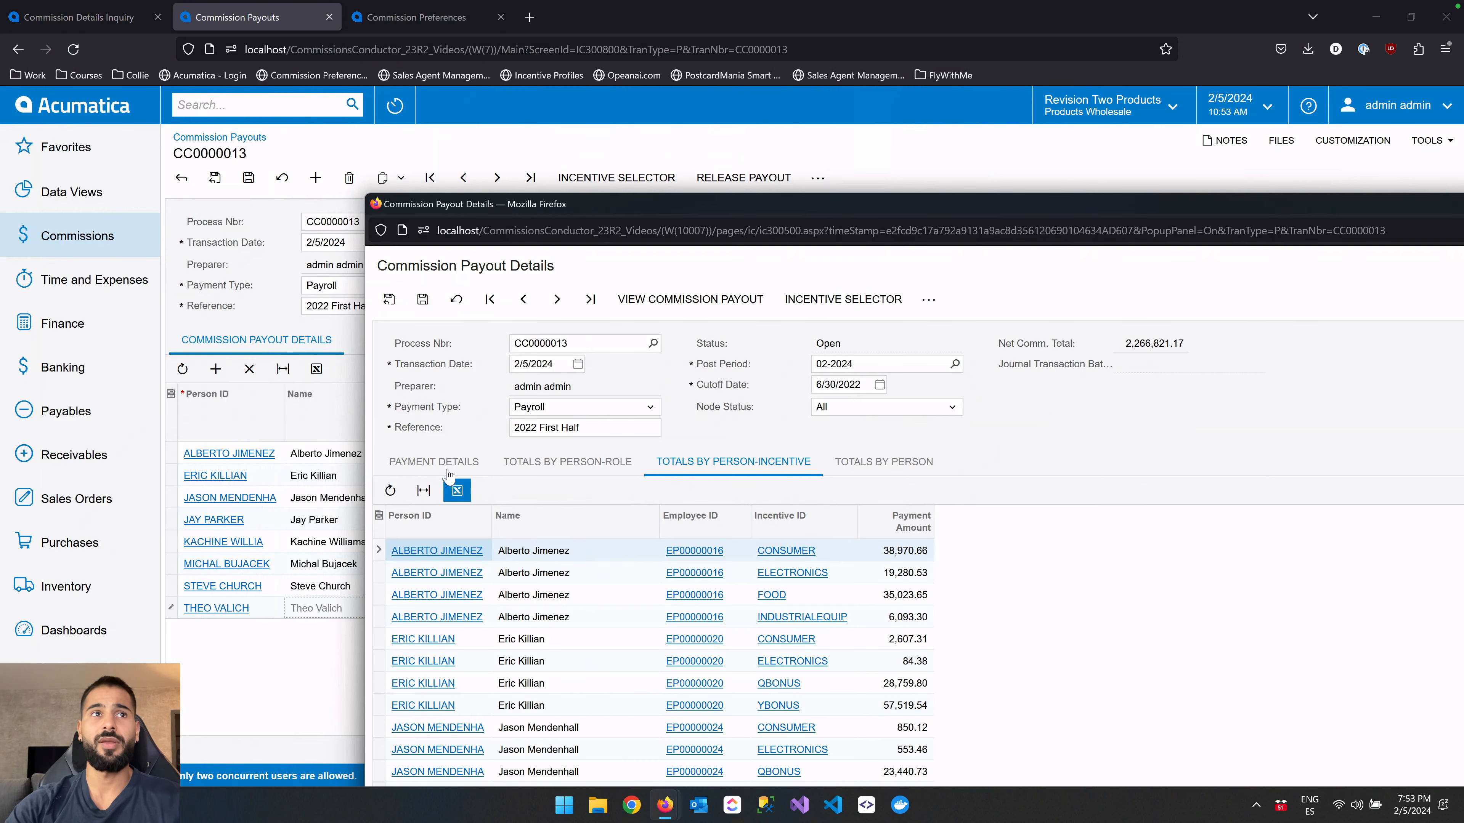
pyautogui.click(433, 462)
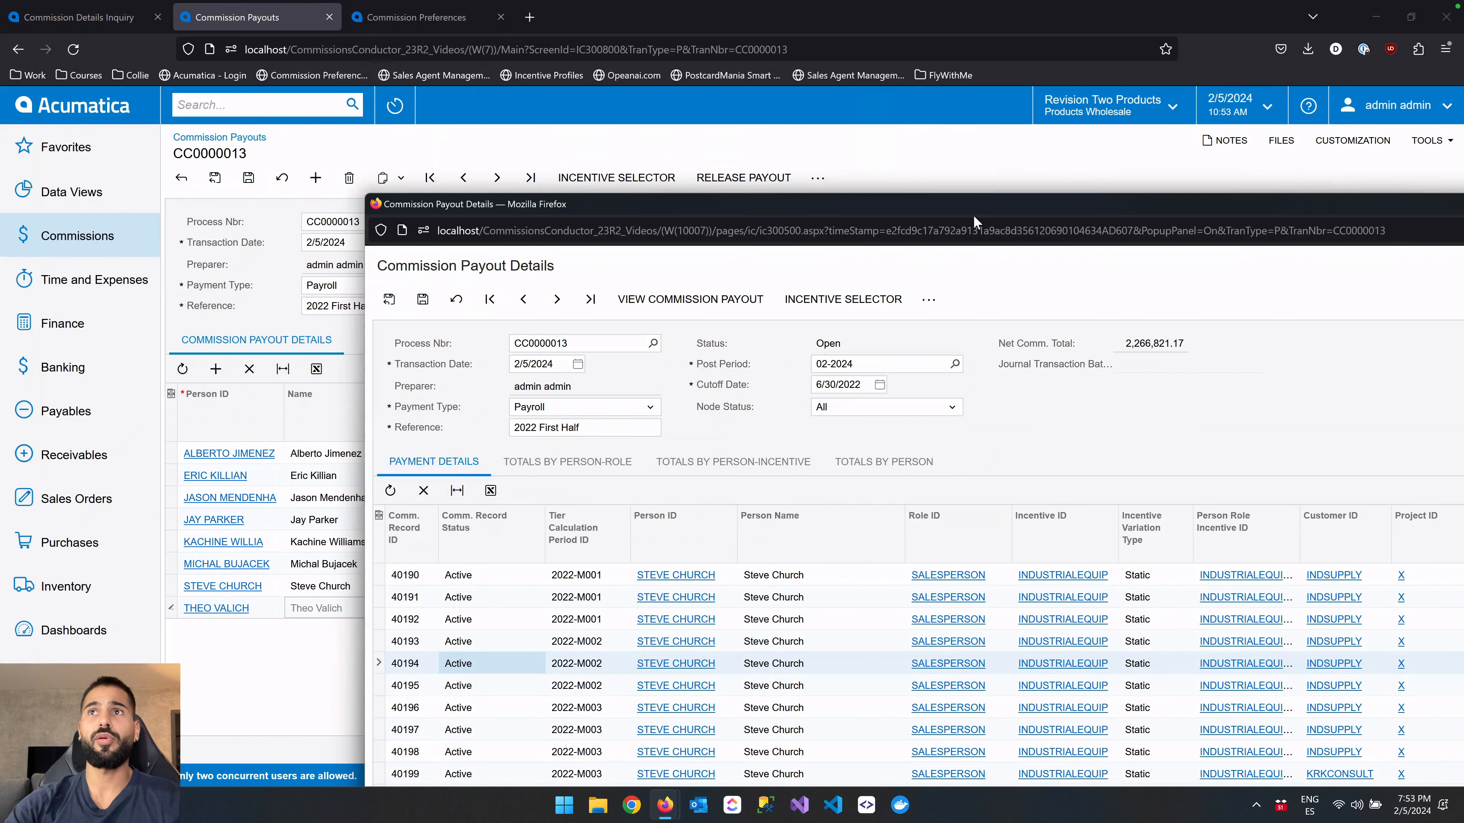
pyautogui.moveTo(771, 200); pyautogui.dragTo(829, 195)
pyautogui.moveTo(1014, 193); pyautogui.dragTo(797, 191)
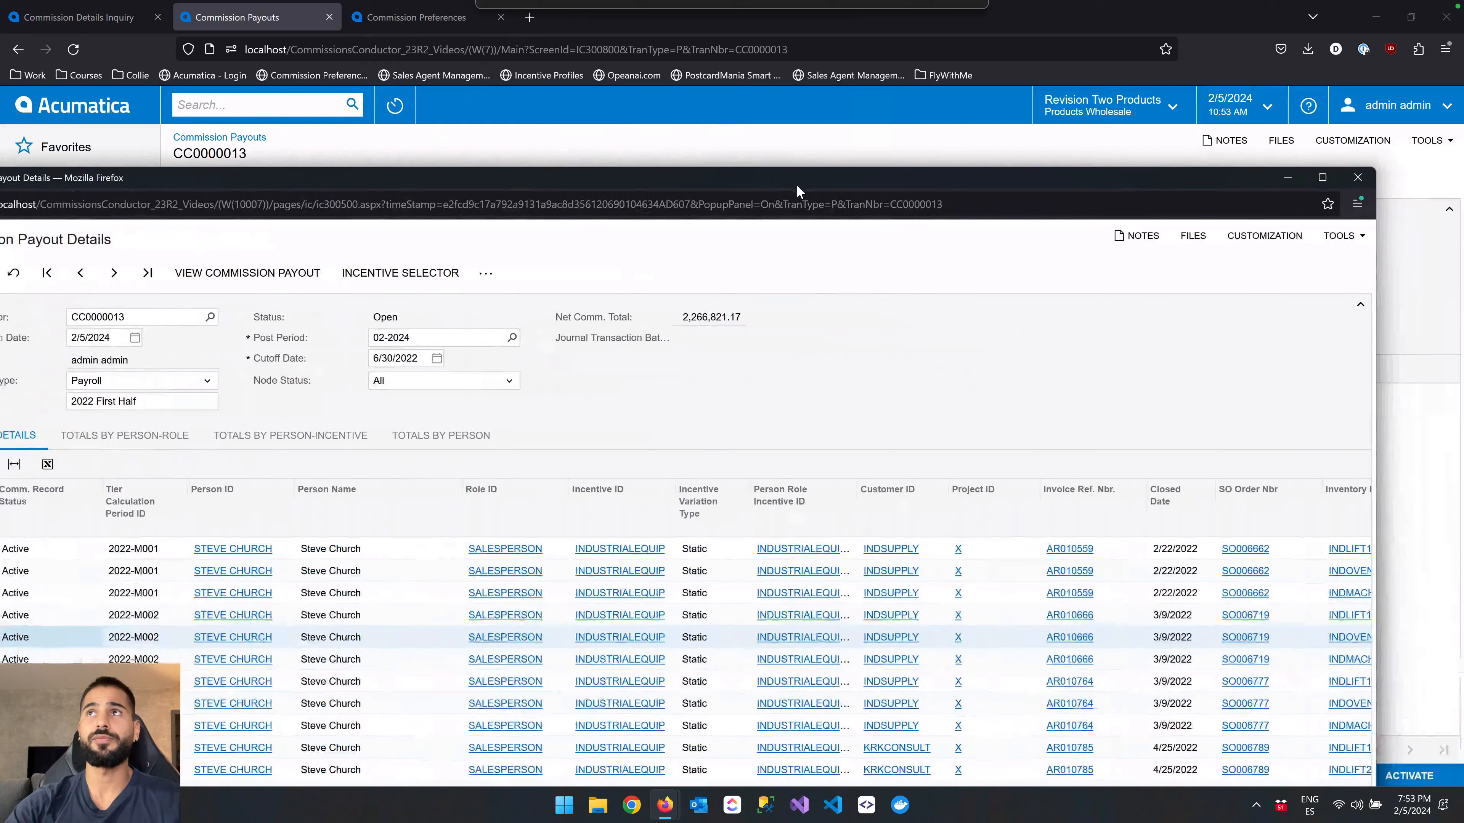
pyautogui.click(1356, 177)
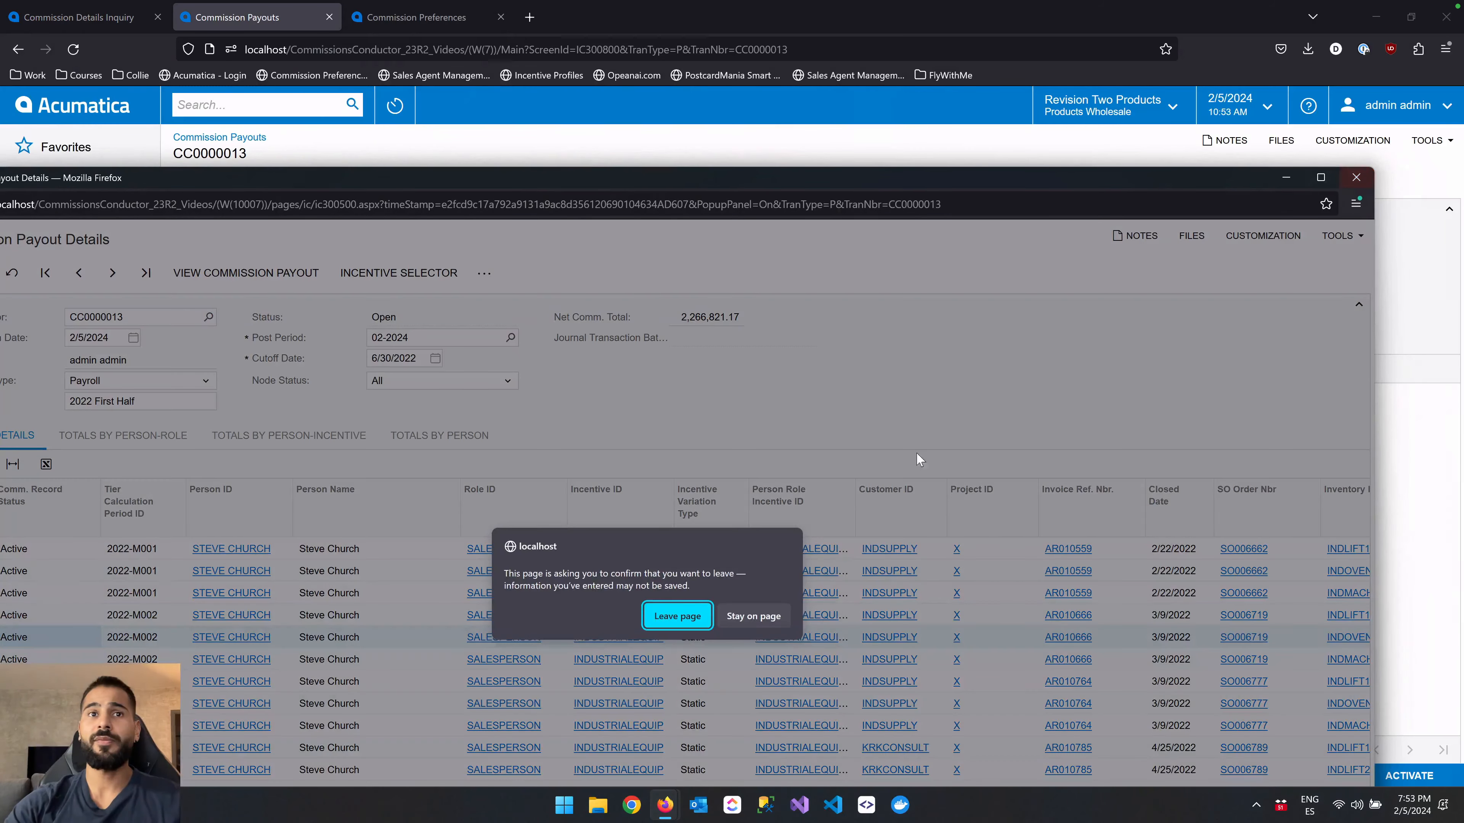
pyautogui.click(677, 615)
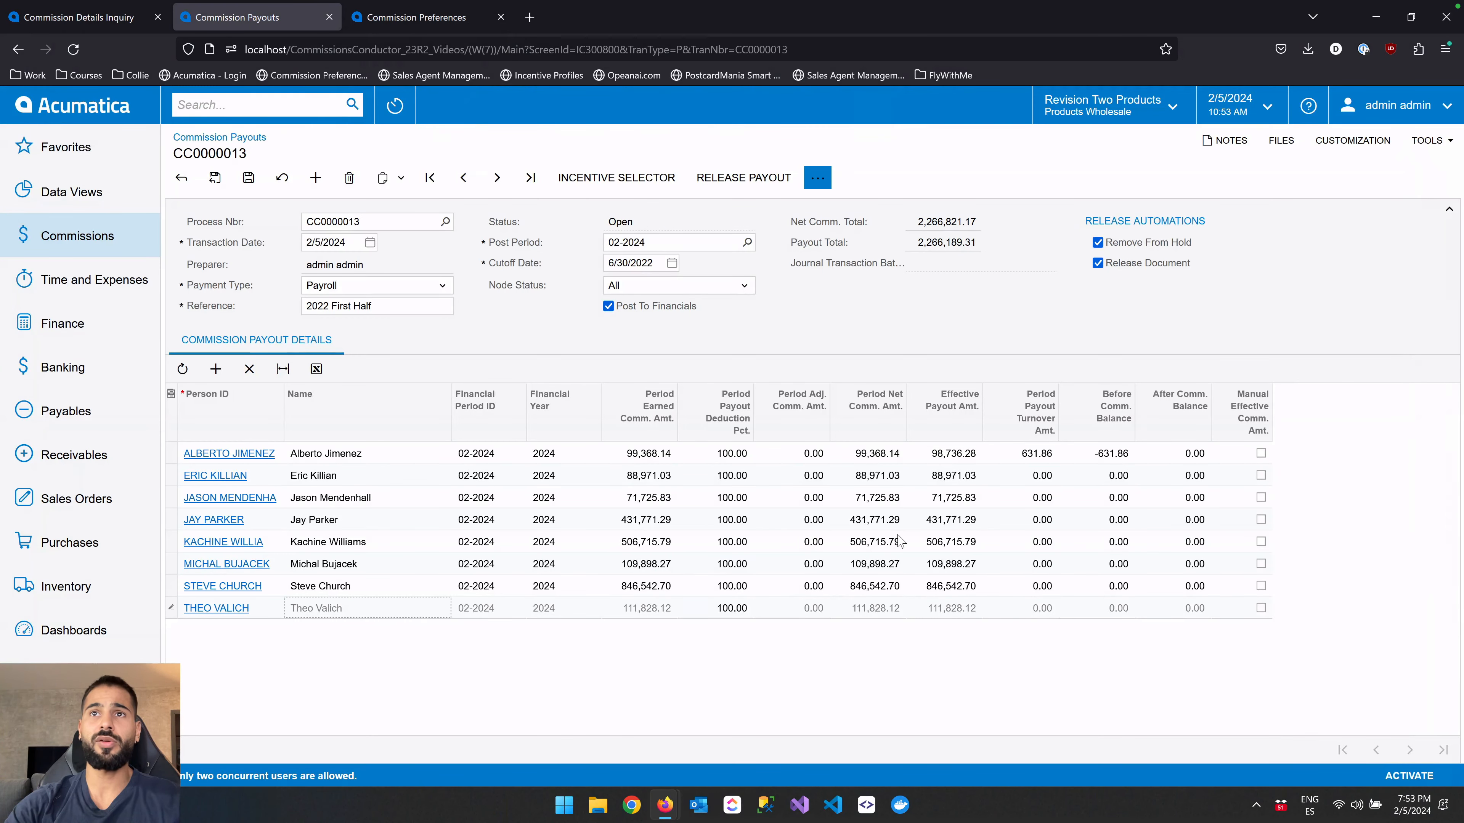
# Release the commission payout after checking the first agent's Effective Payout Amt., and open its journal transaction batch.
pyautogui.click(920, 518)
pyautogui.click(968, 456)
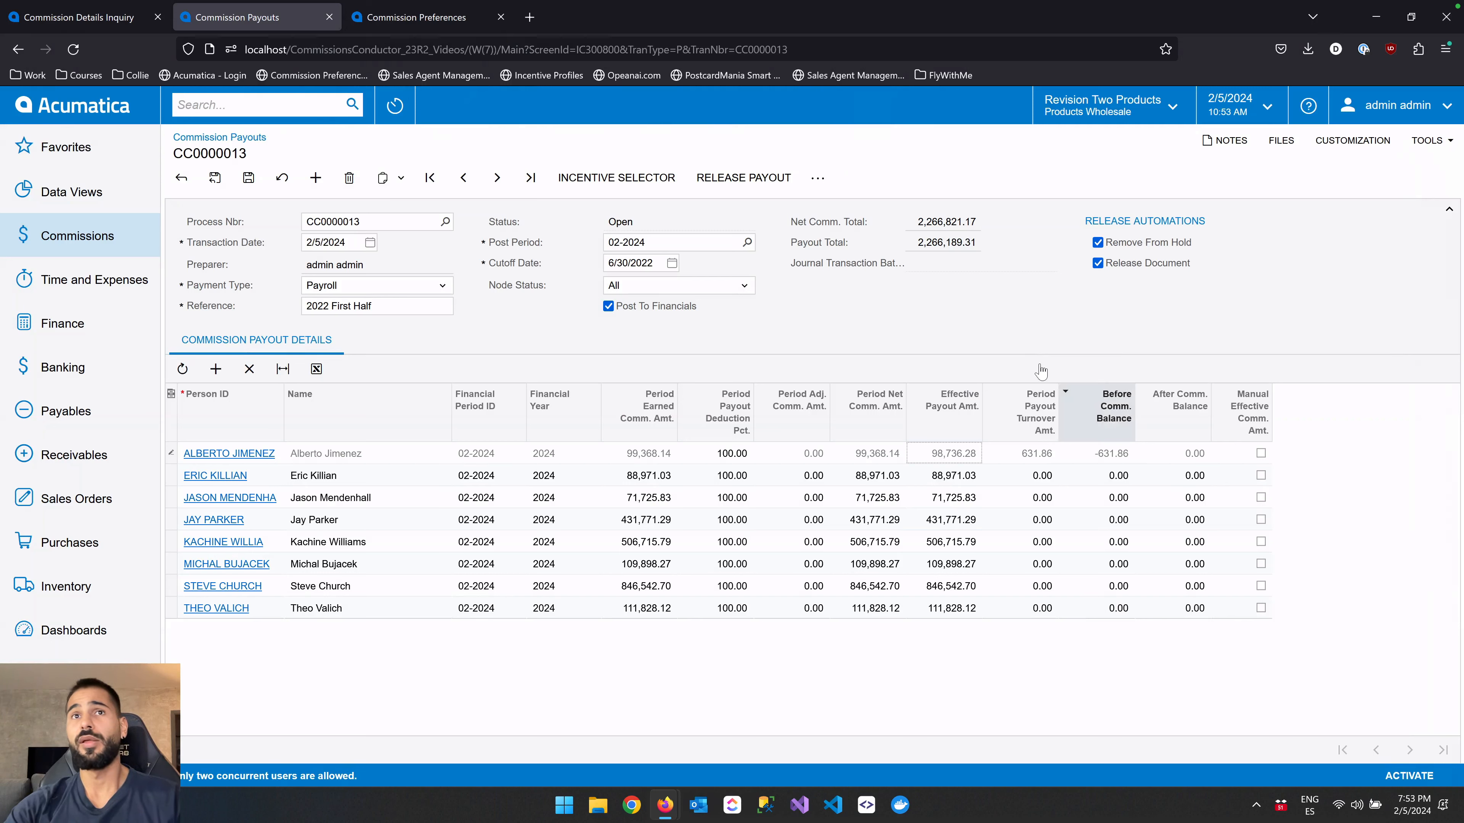
pyautogui.click(765, 179)
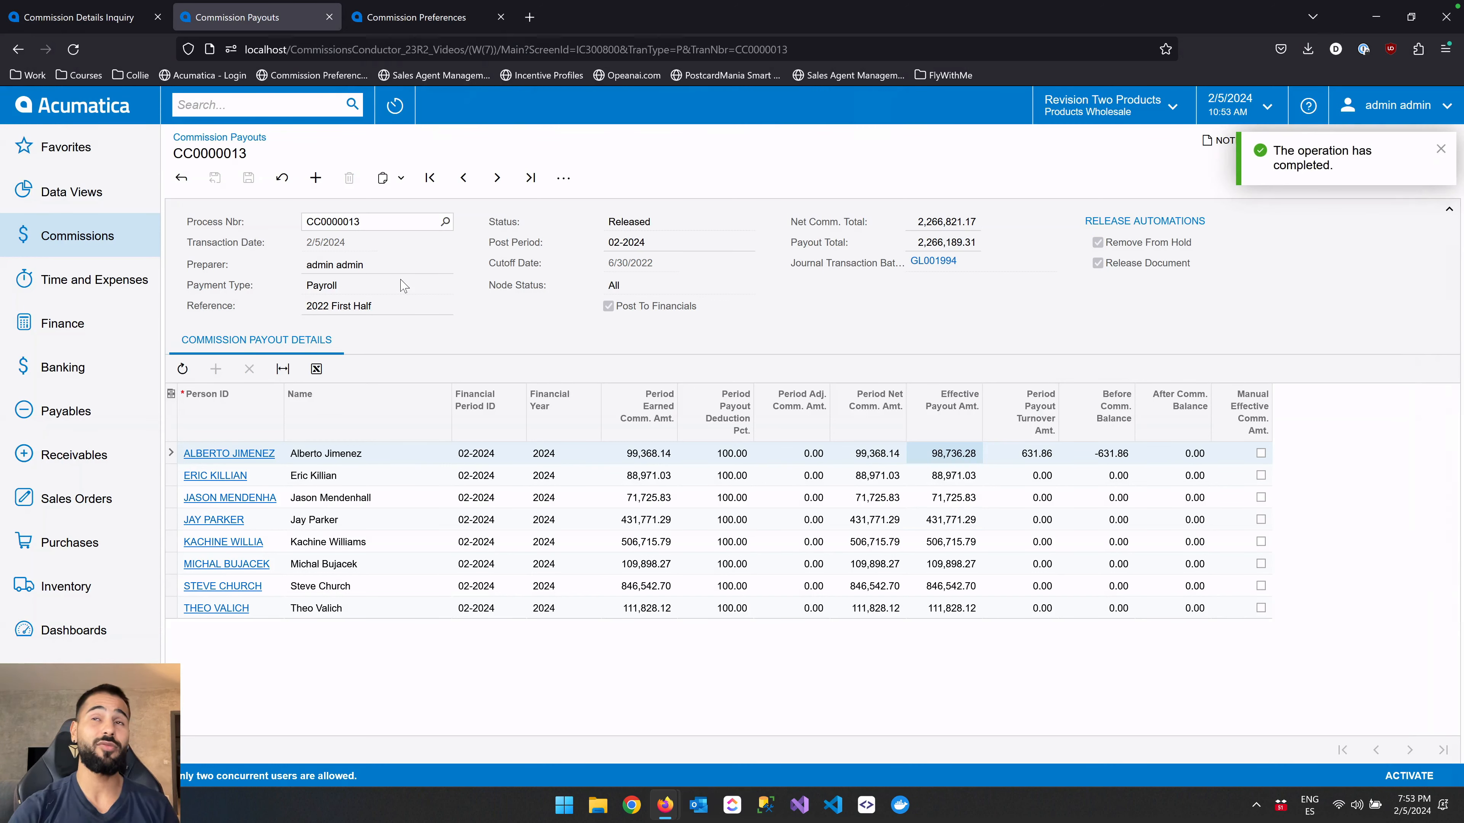
pyautogui.click(922, 263)
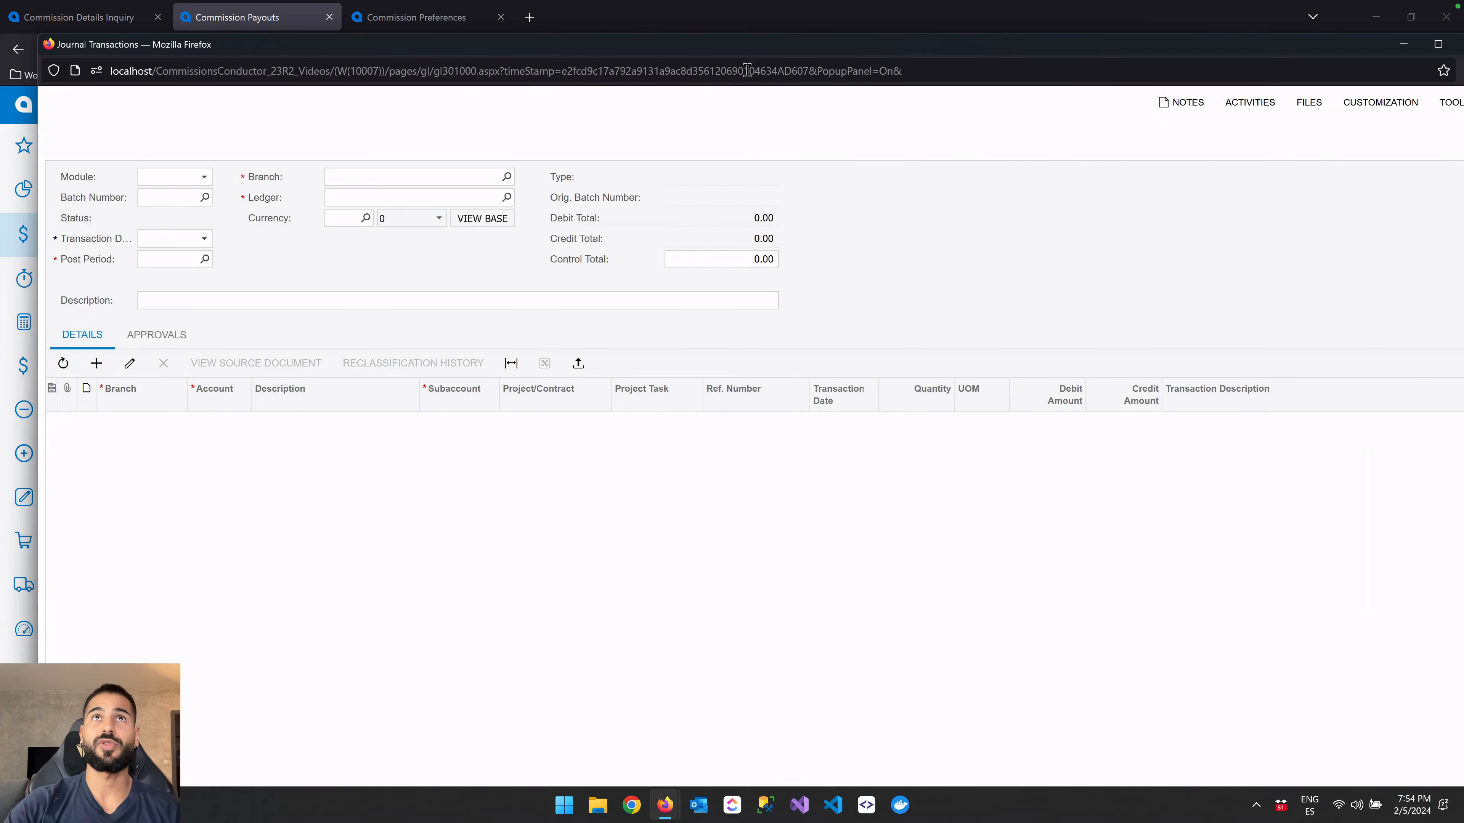
# Maximize the Journal Transactions window and examine the first Commissions Expenses Accrual line and its matching Commissions Payroll Accrual line.
pyautogui.doubleClick(757, 46)
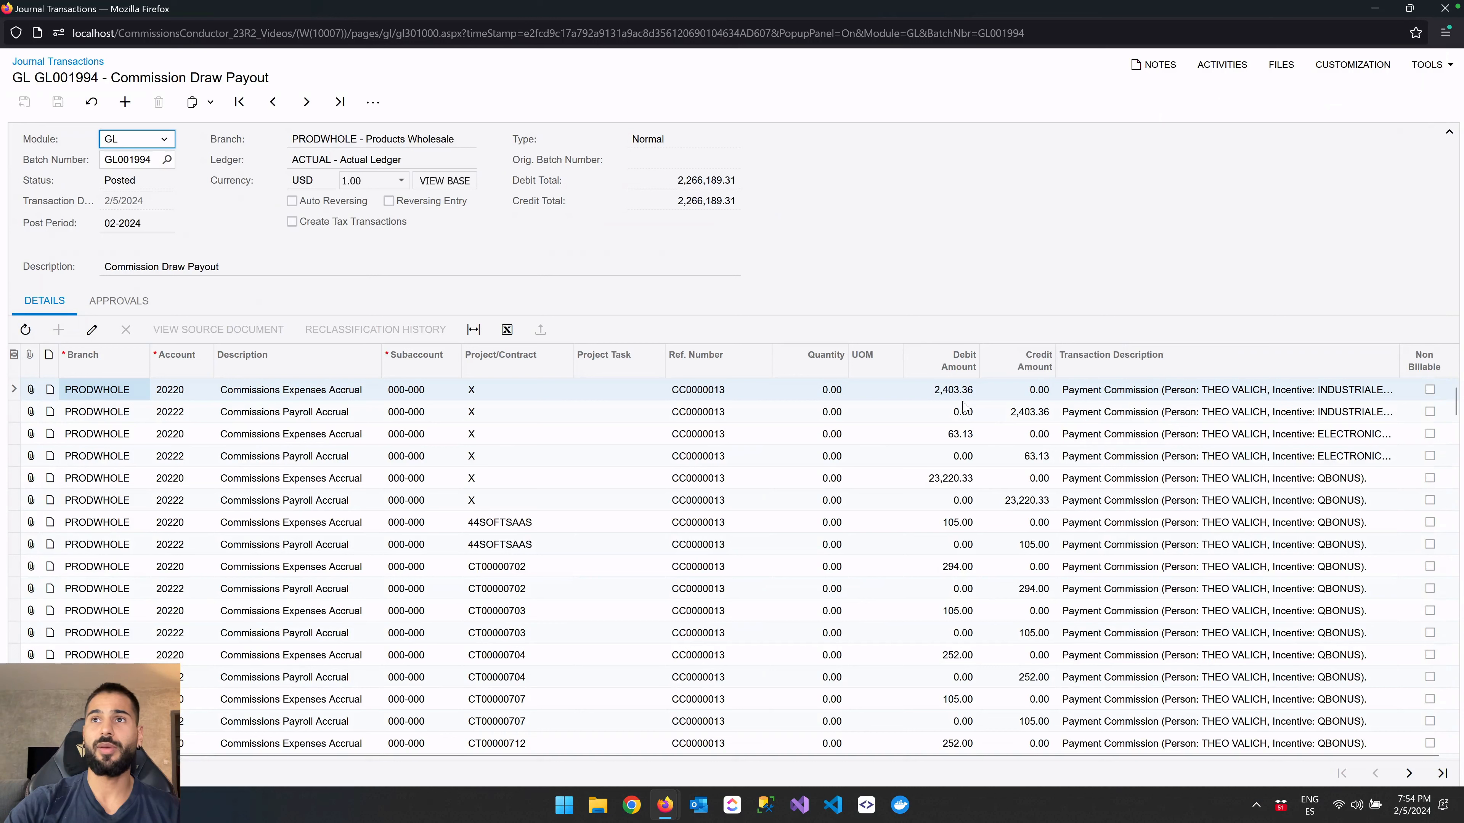
pyautogui.click(308, 395)
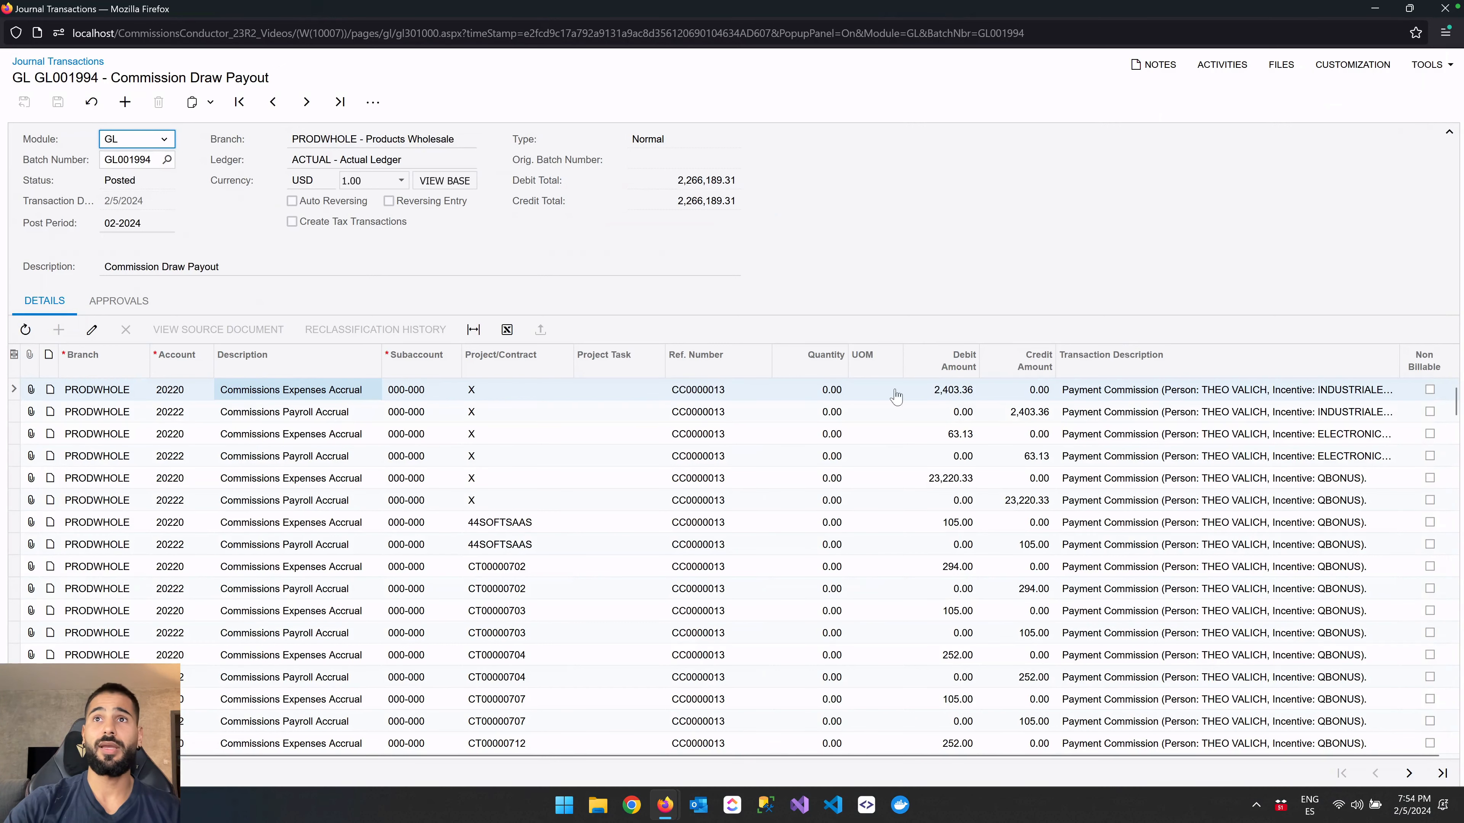
pyautogui.click(309, 420)
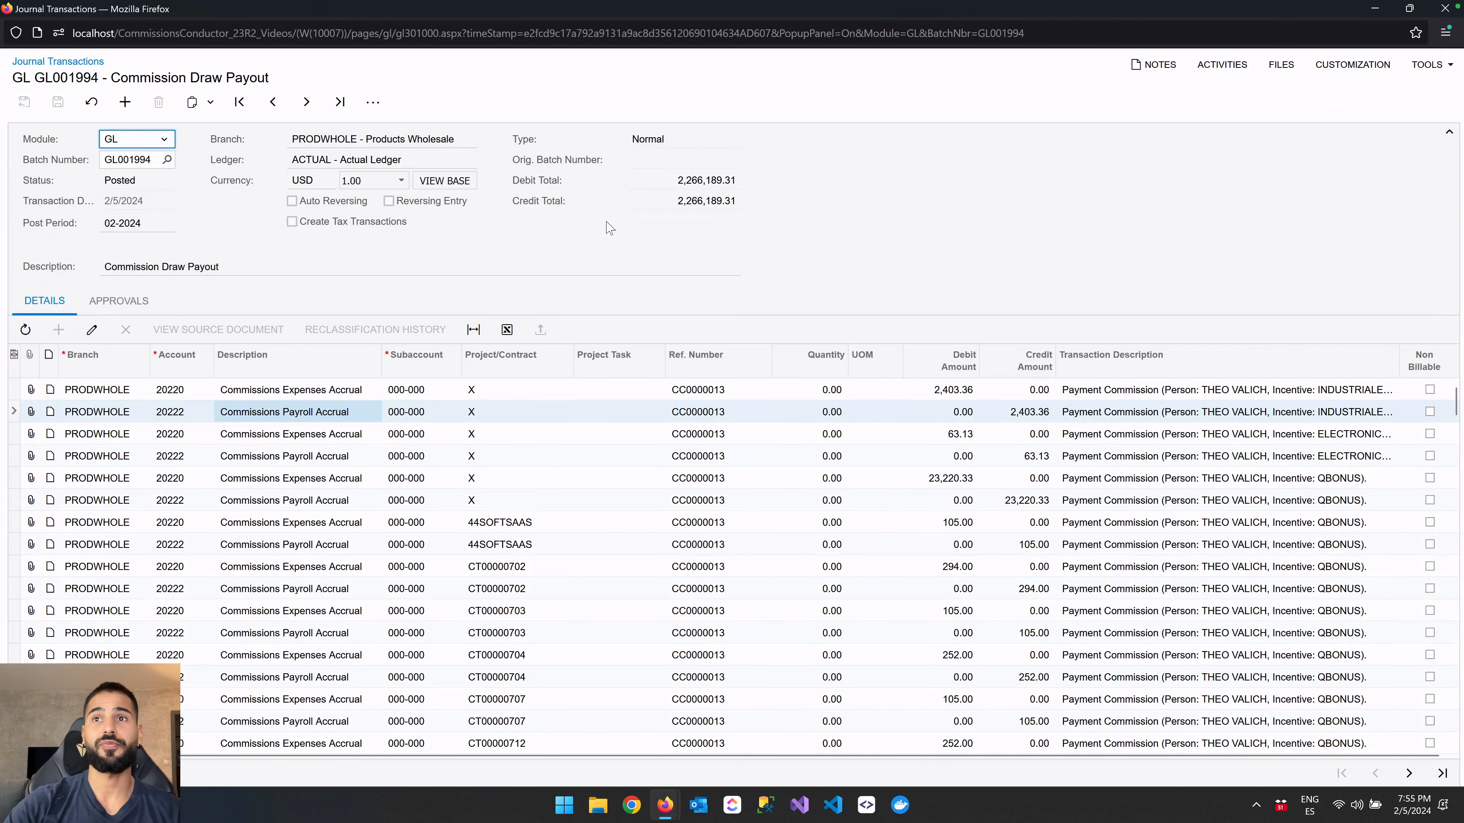
pyautogui.click(522, 392)
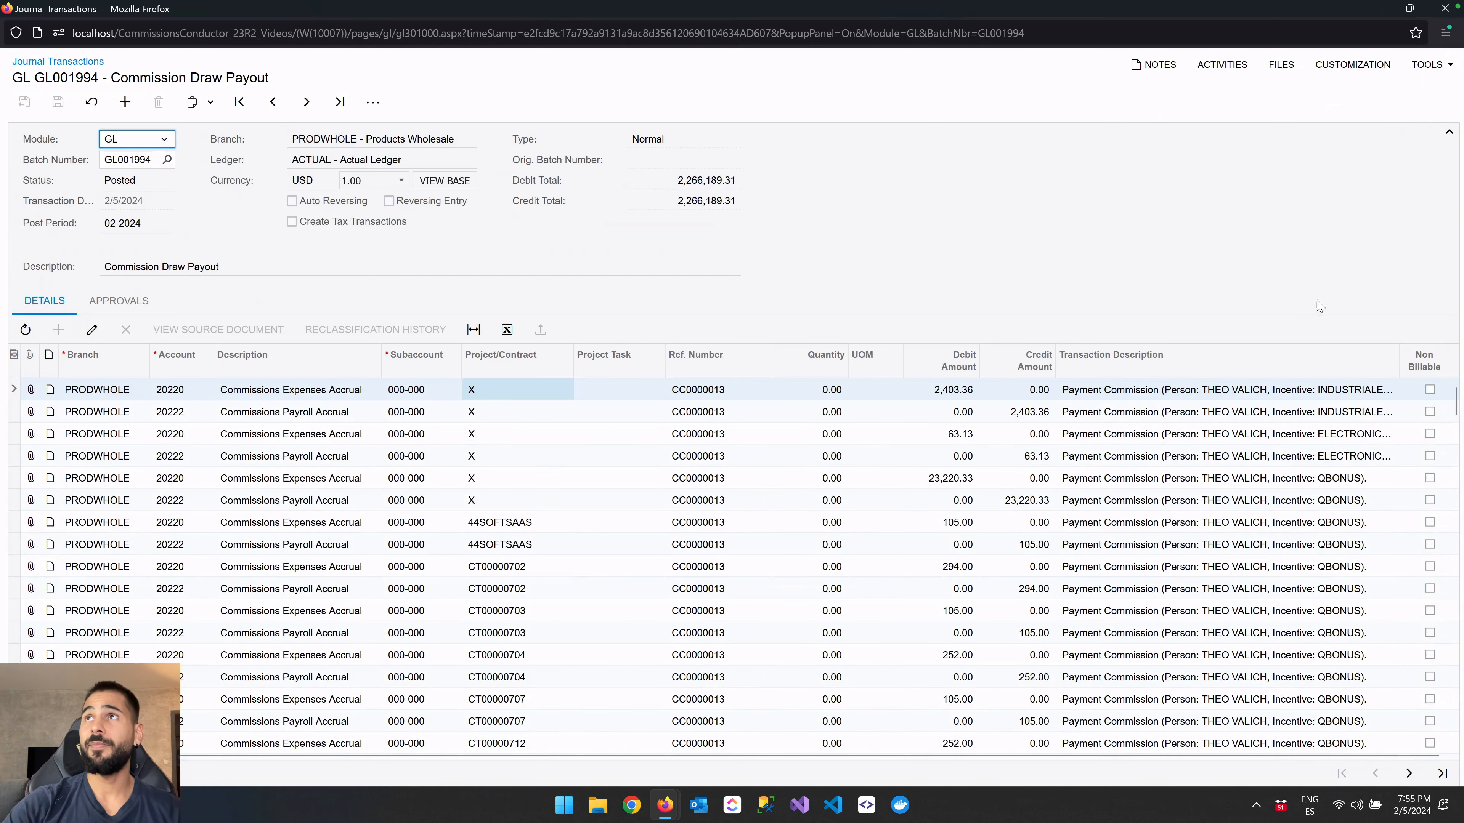
# Glance at the payout behind the journal window, re-maximize the window, and filter Transaction Description to lines containing the first agent's first name.
pyautogui.moveTo(1093, 18); pyautogui.dragTo(1158, 581)
pyautogui.moveTo(1118, 426); pyautogui.dragTo(1086, 283)
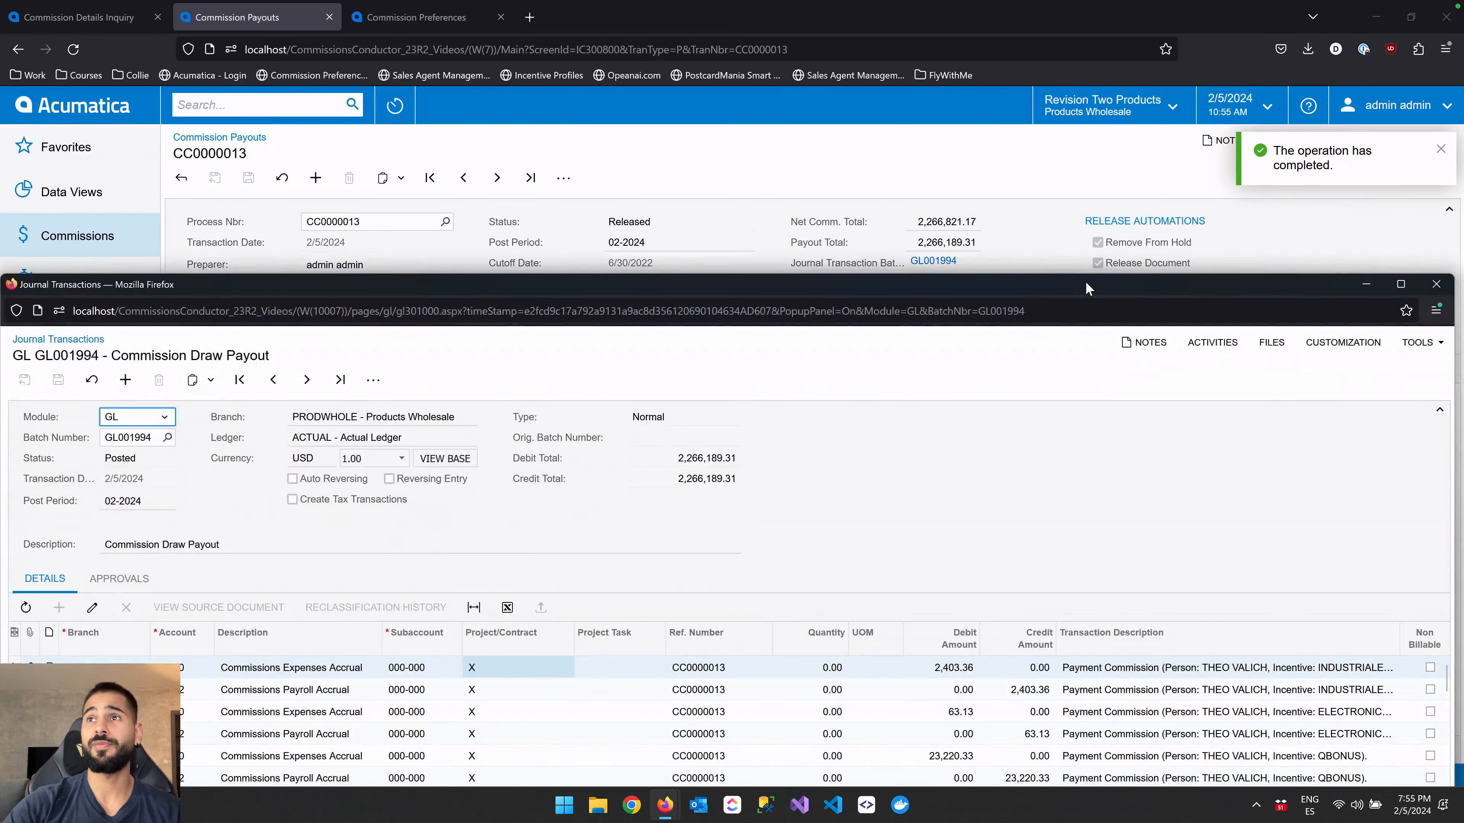
pyautogui.doubleClick(1086, 283)
pyautogui.click(1160, 361)
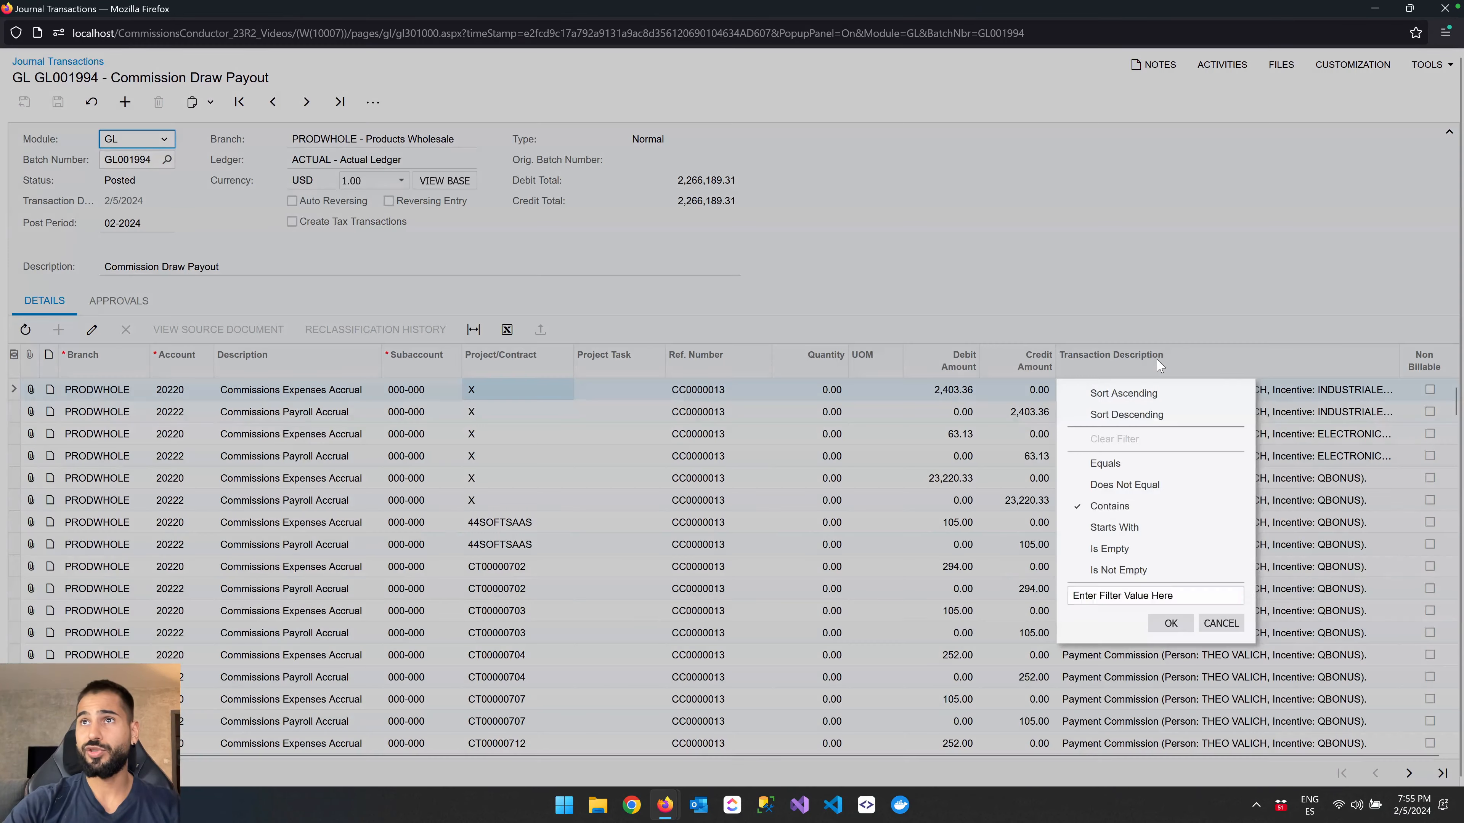
pyautogui.write('alberto')
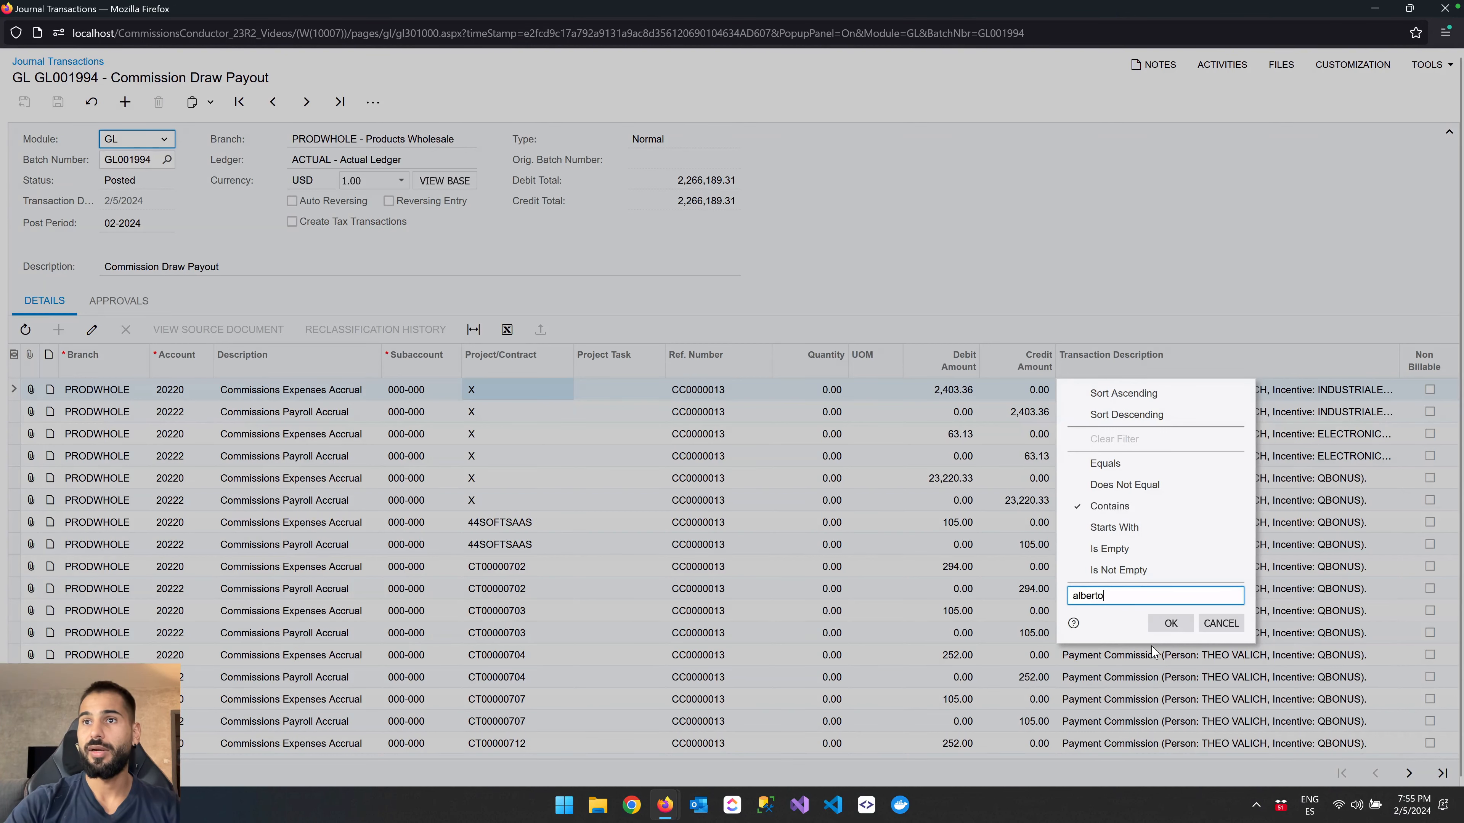
pyautogui.click(1170, 624)
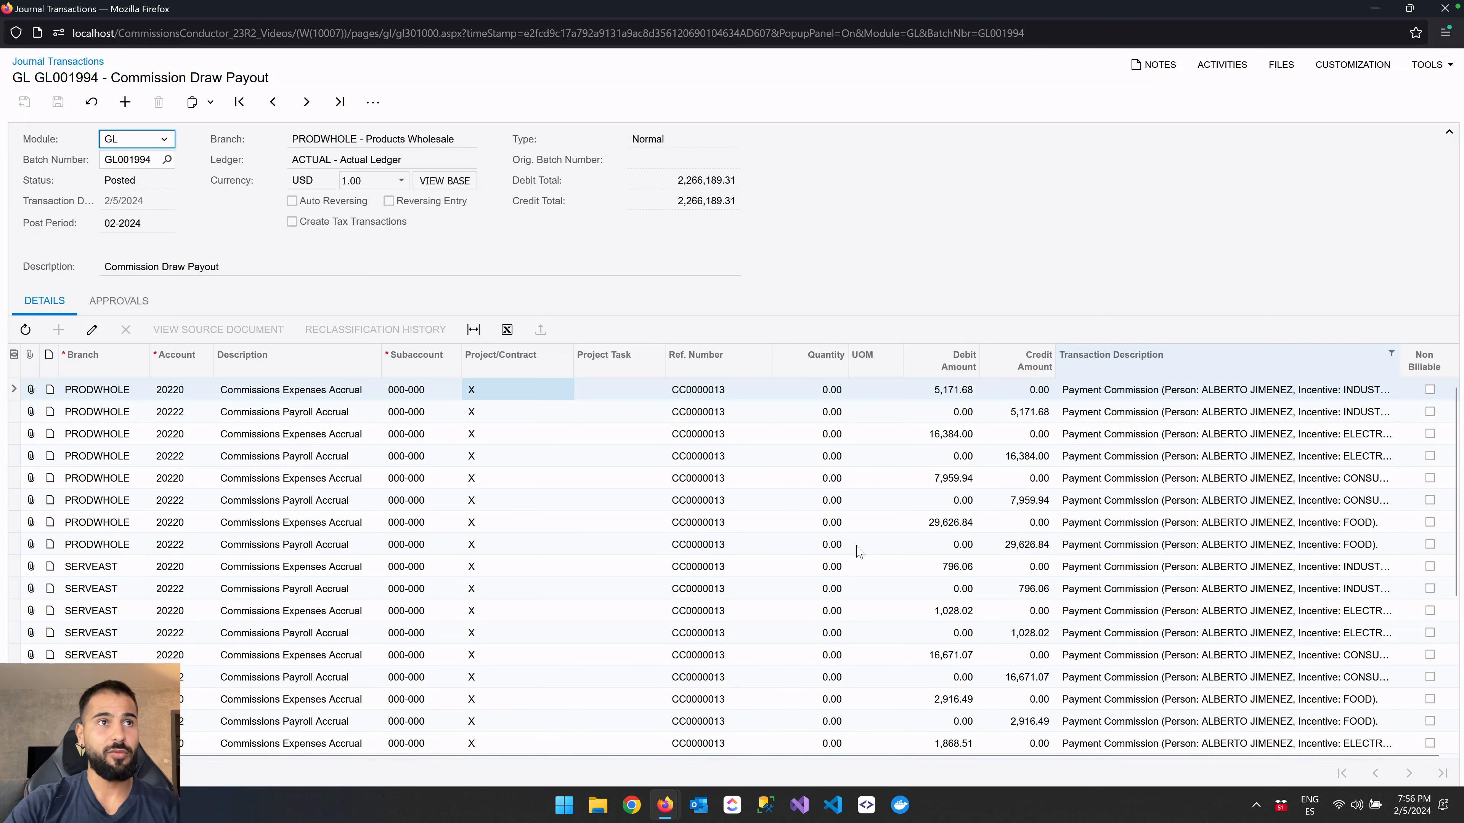
# Review the agent's filtered journal lines through to the Commission Draw Payout entries at the end of the list.
pyautogui.scroll(-3, 982, 623)
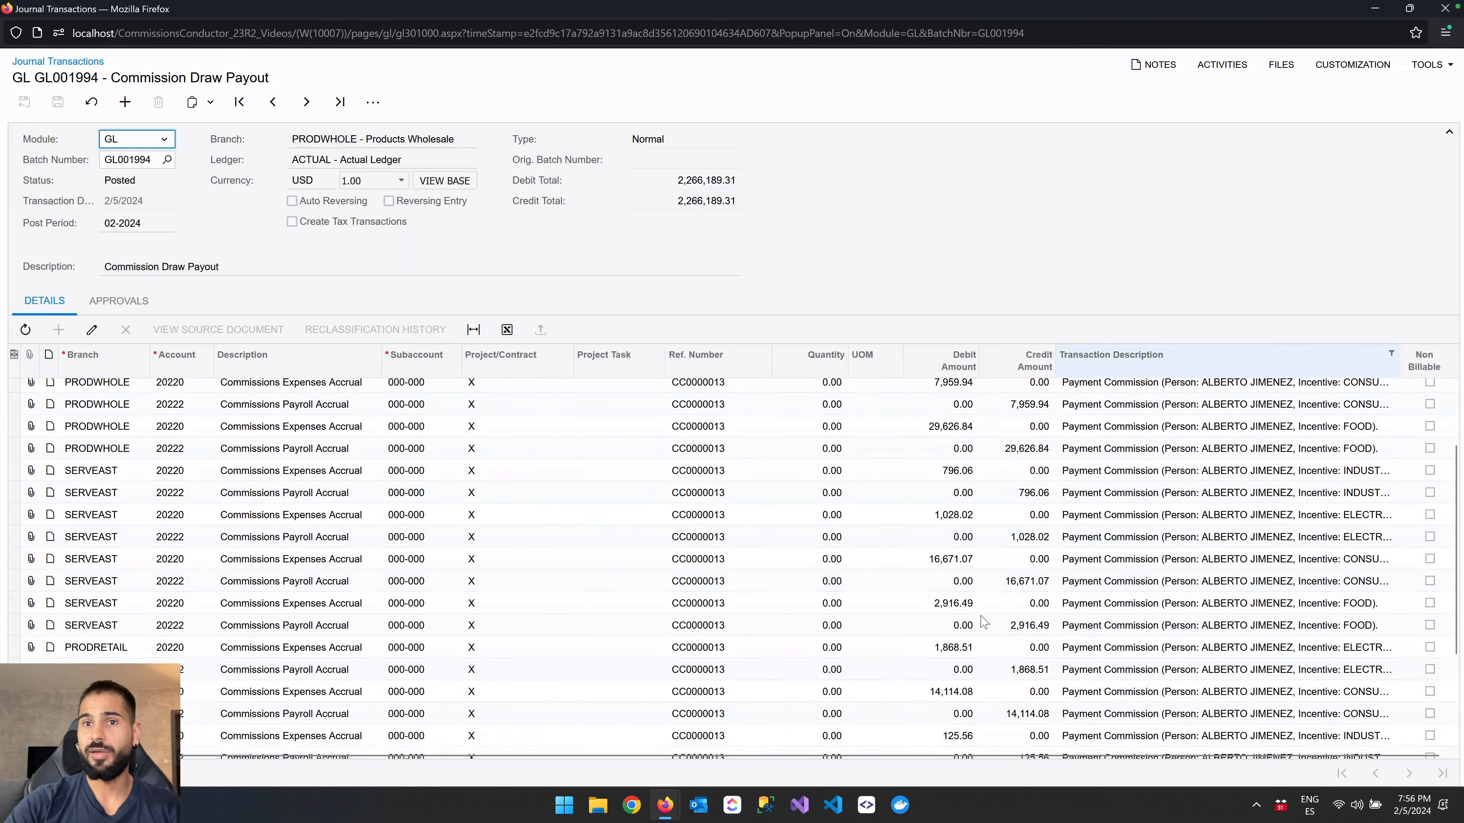
pyautogui.scroll(-5, 984, 621)
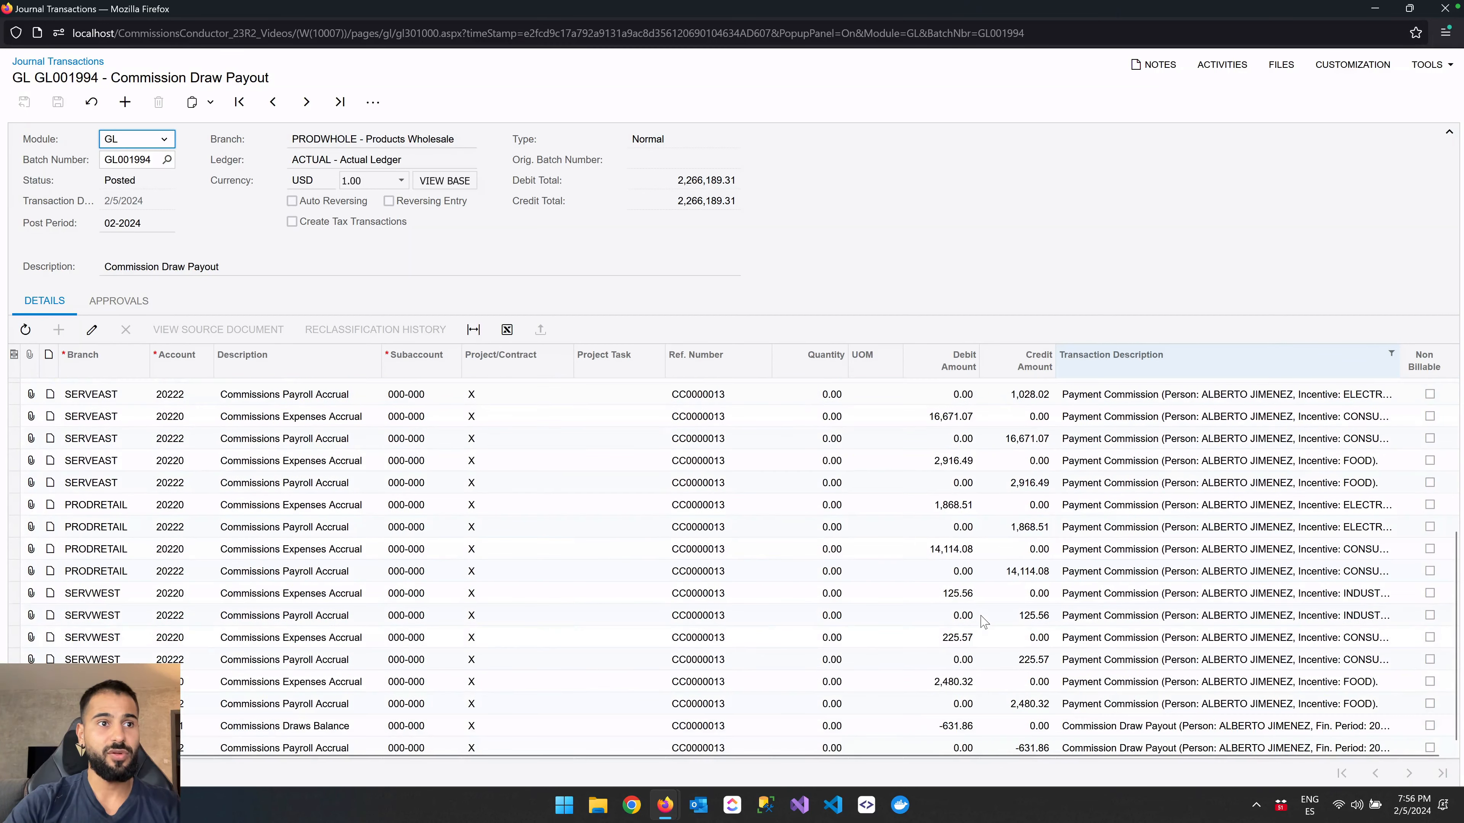
pyautogui.click(362, 731)
pyautogui.click(489, 711)
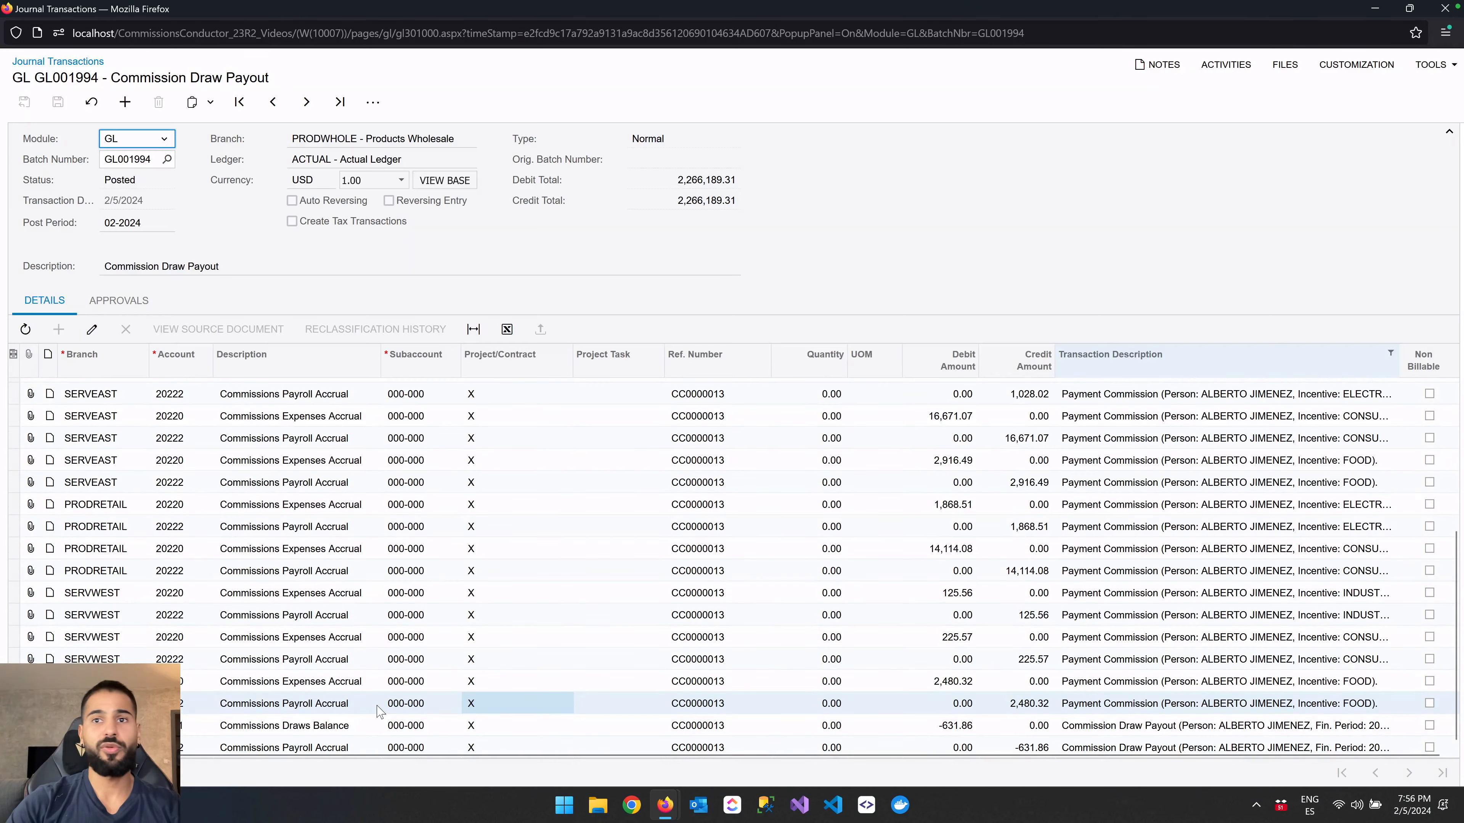
pyautogui.scroll(5, 339, 679)
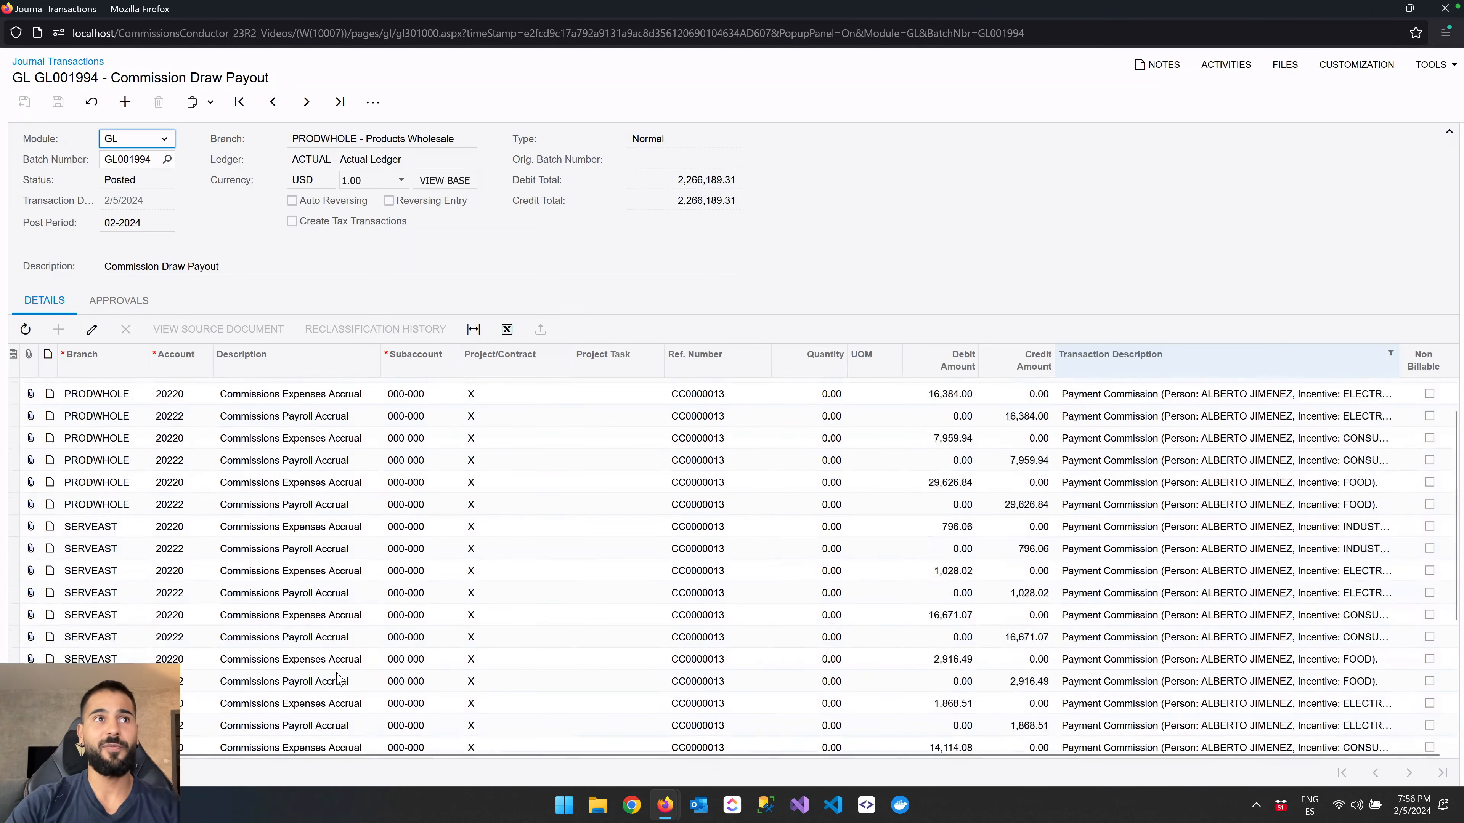
# Compare the paired Commissions Expenses Accrual and Commissions Payroll Accrual lines across the agent's incentives and branches.
pyautogui.click(345, 392)
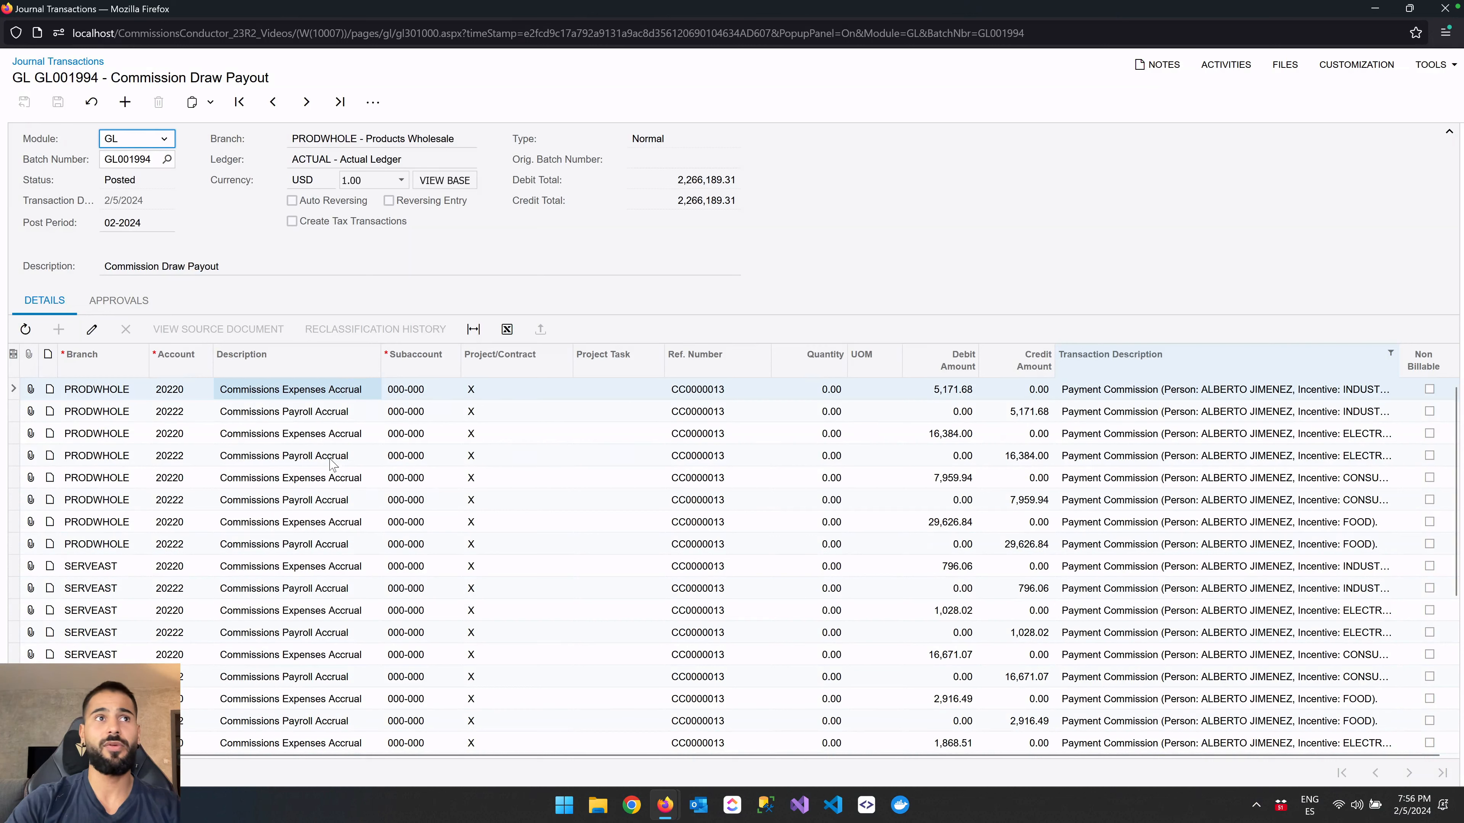
pyautogui.click(324, 409)
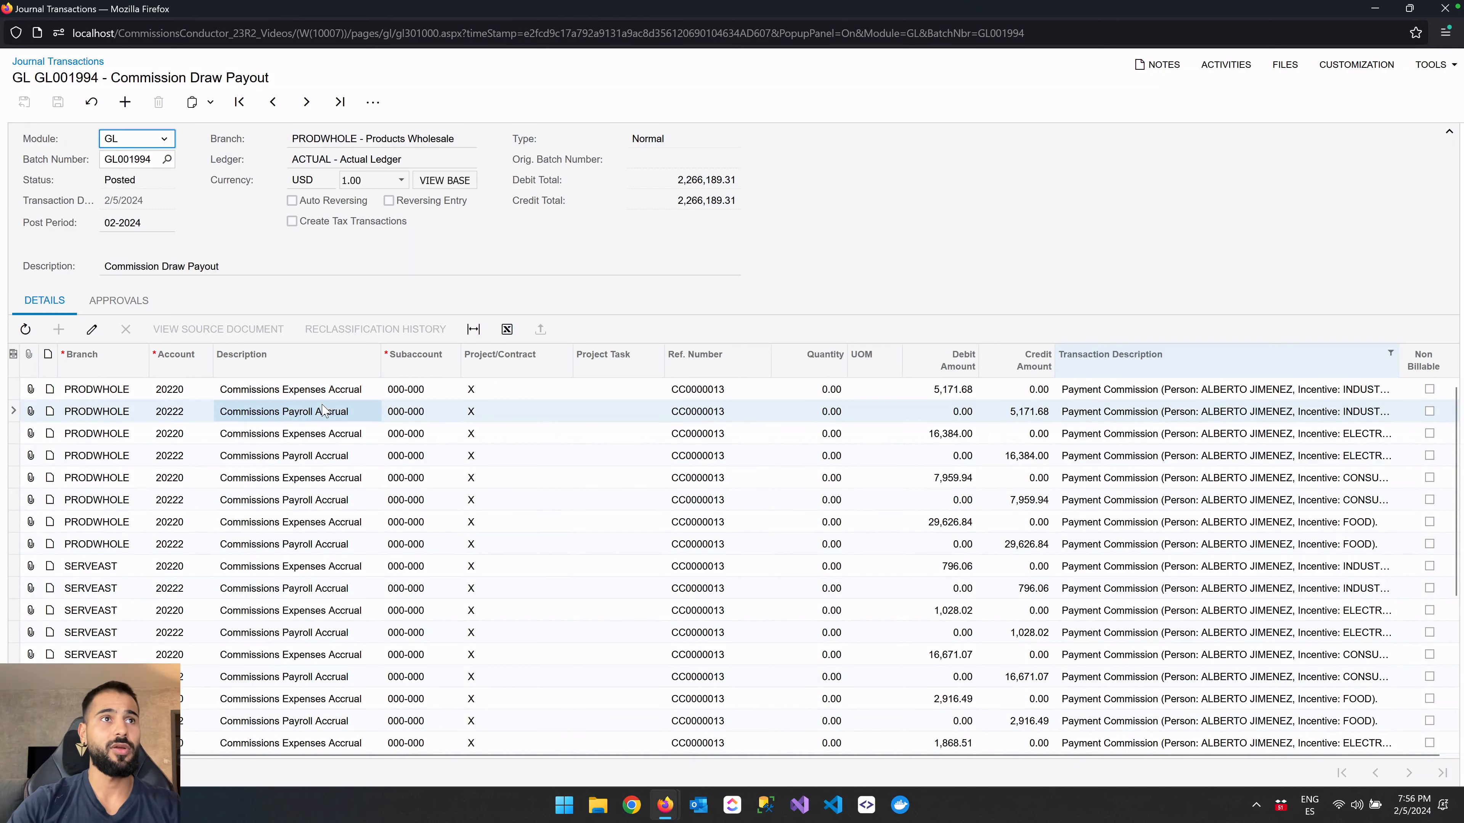
pyautogui.press('Down')
pyautogui.press('Down')
pyautogui.press('Down')
pyautogui.press('Down')
pyautogui.press('Down')
pyautogui.press('Down')
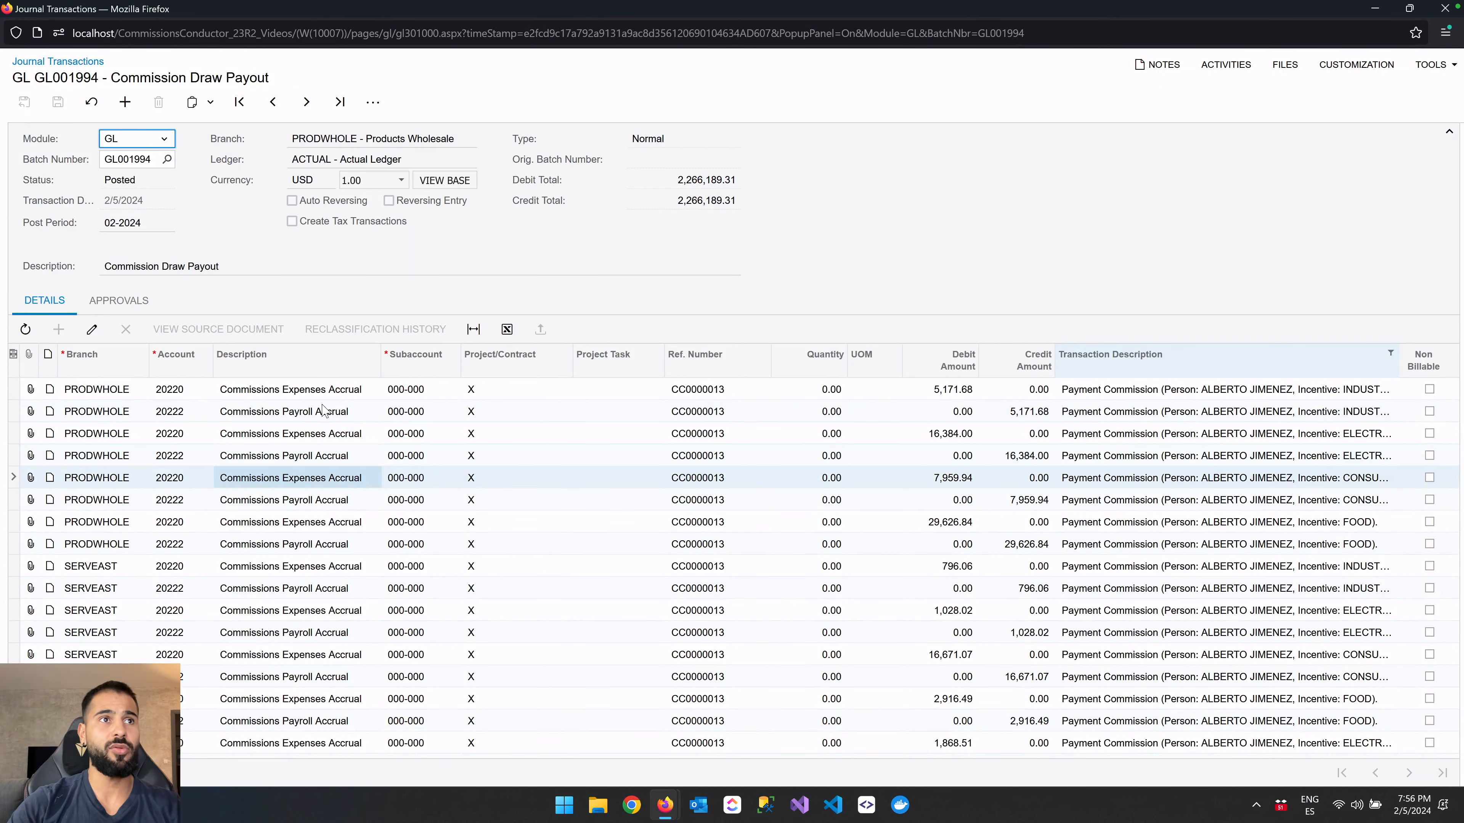
pyautogui.scroll(-5, 324, 410)
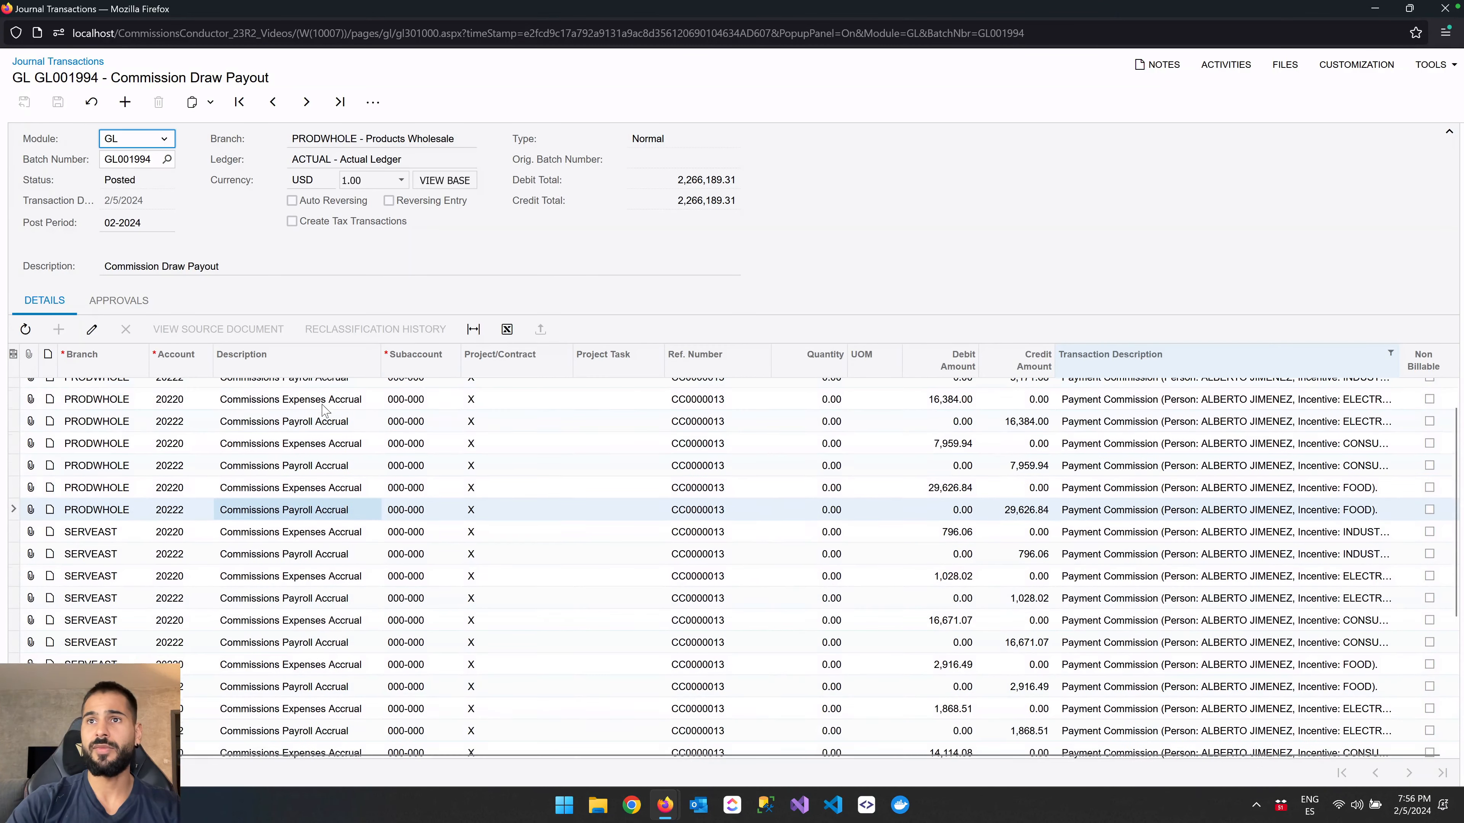
pyautogui.scroll(-2, 324, 410)
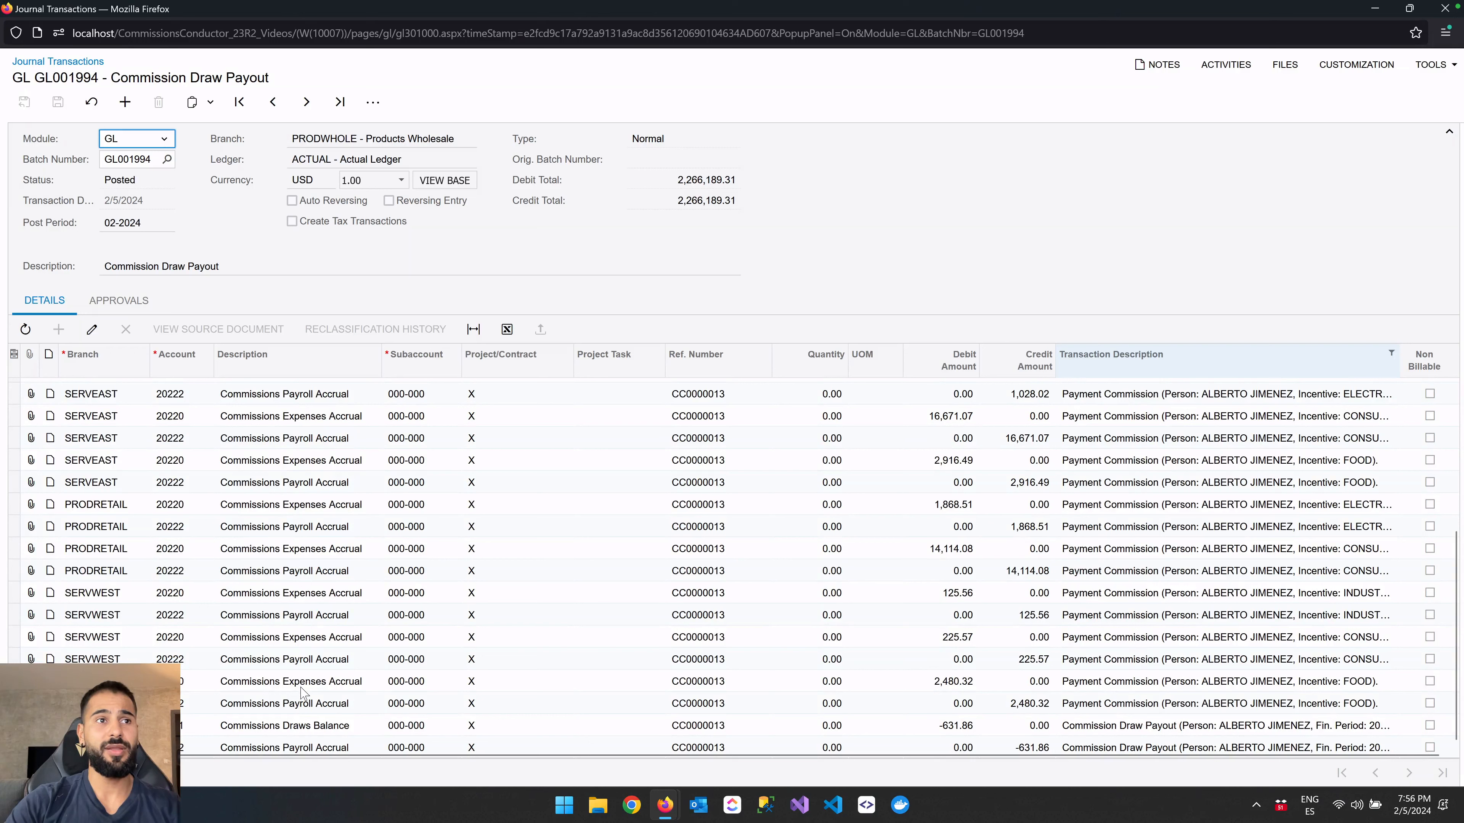
# Examine the Debit and Credit Amounts of the Commissions Draws Balance line and its paired Commissions Payroll Accrual draw payout line.
pyautogui.click(320, 733)
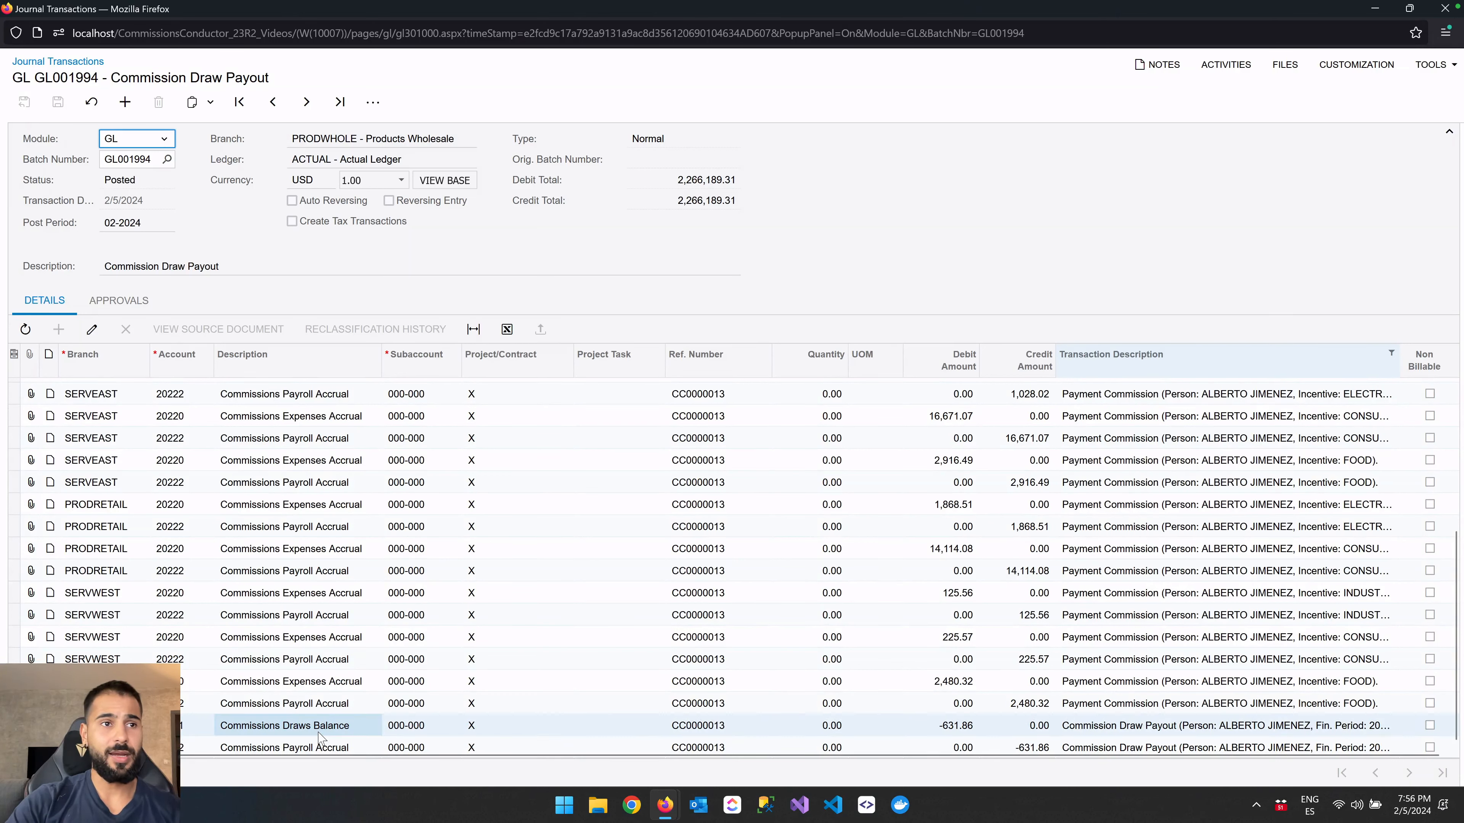
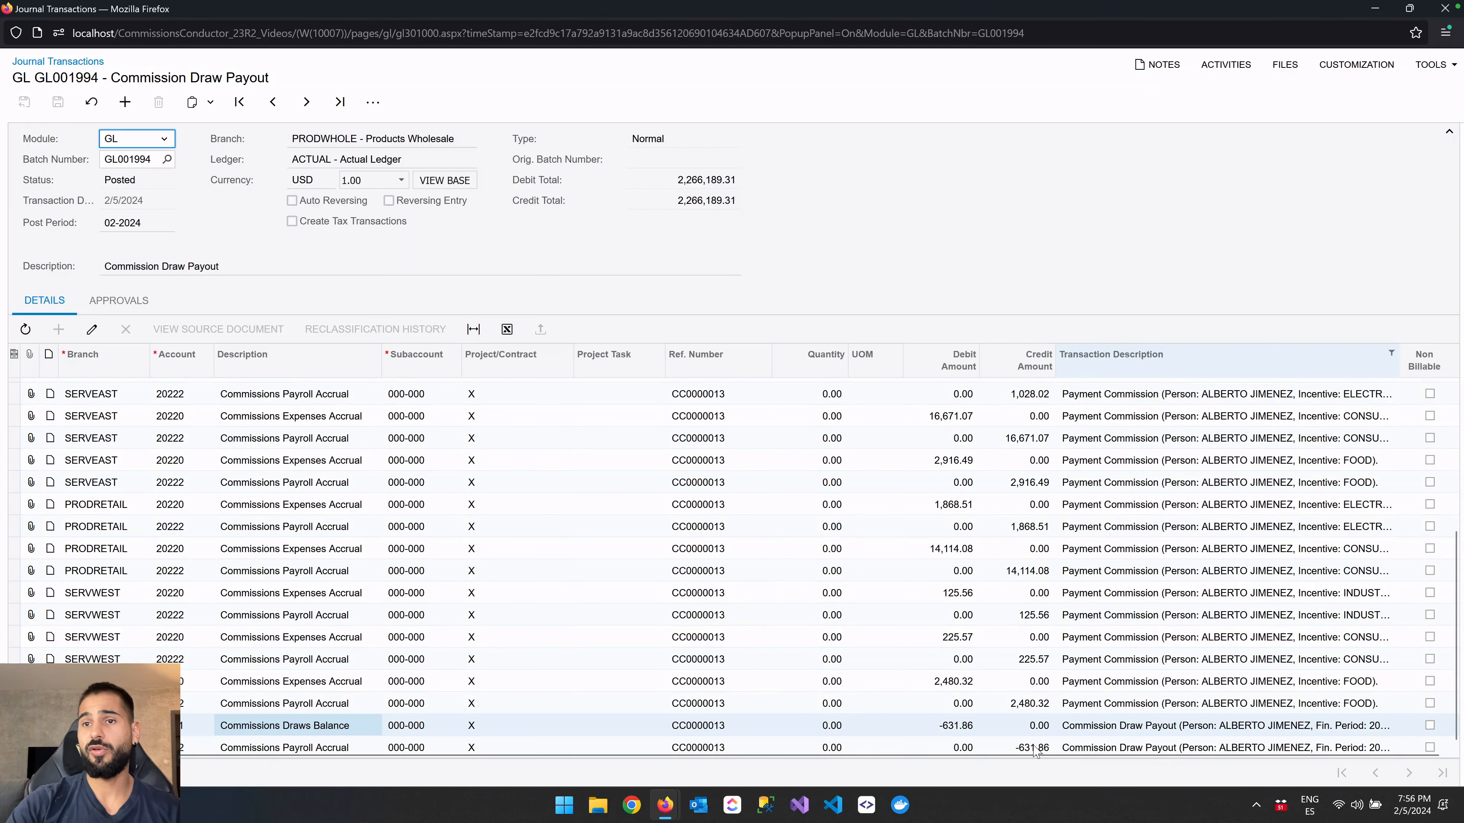
pyautogui.click(1033, 749)
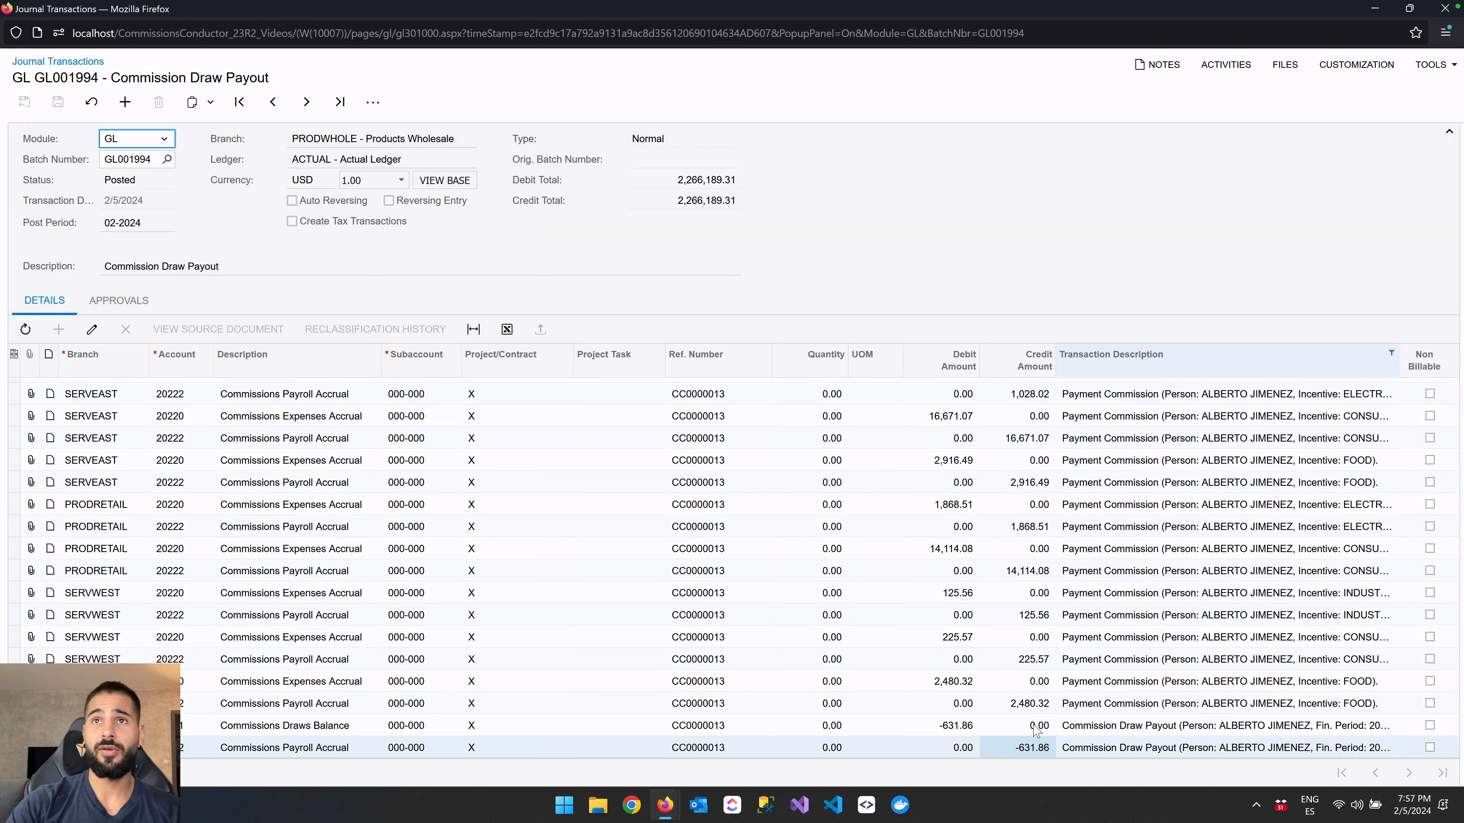
pyautogui.click(1002, 732)
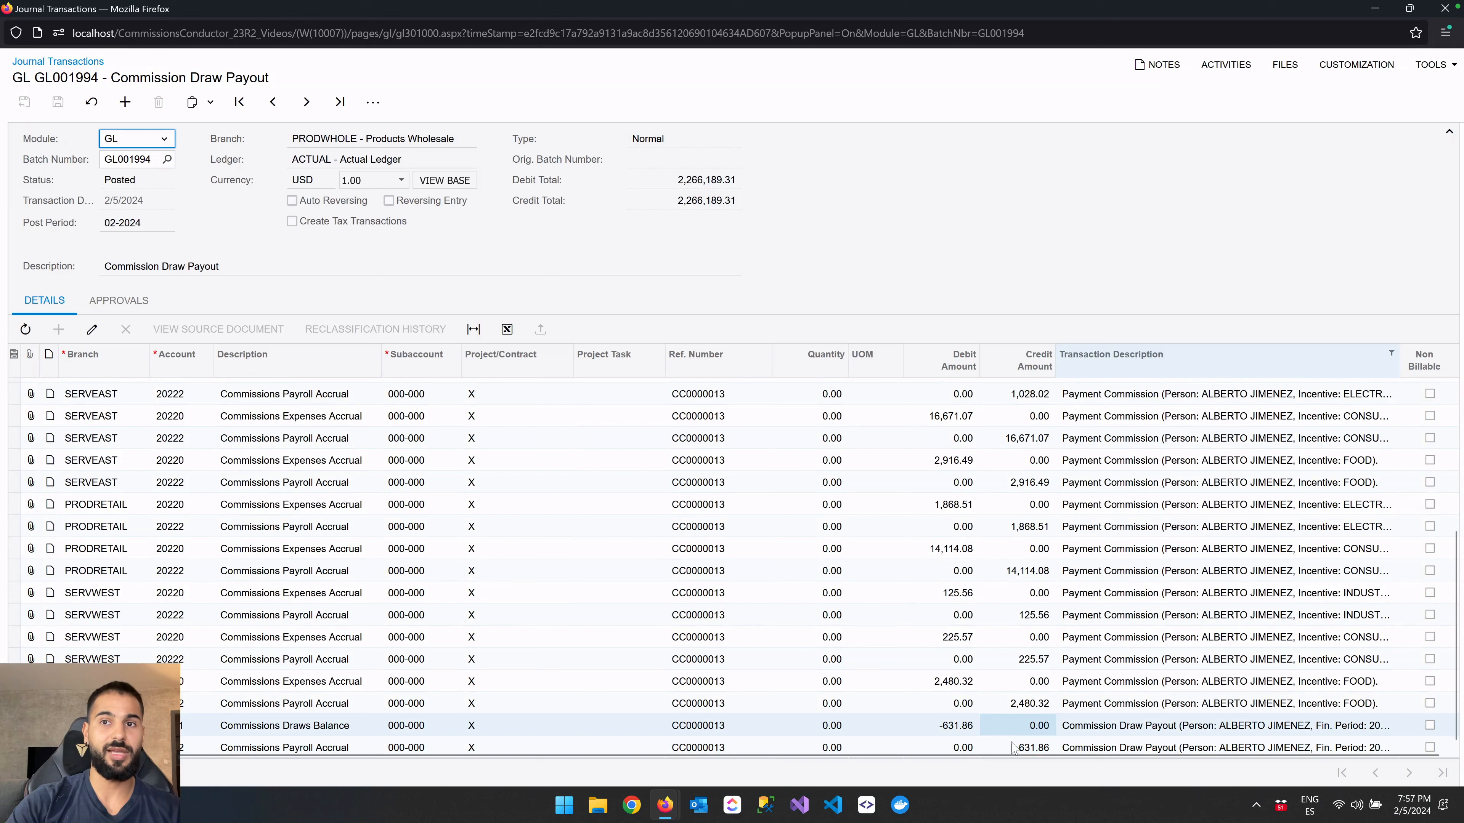
pyautogui.click(1011, 743)
pyautogui.click(1012, 730)
pyautogui.click(1012, 746)
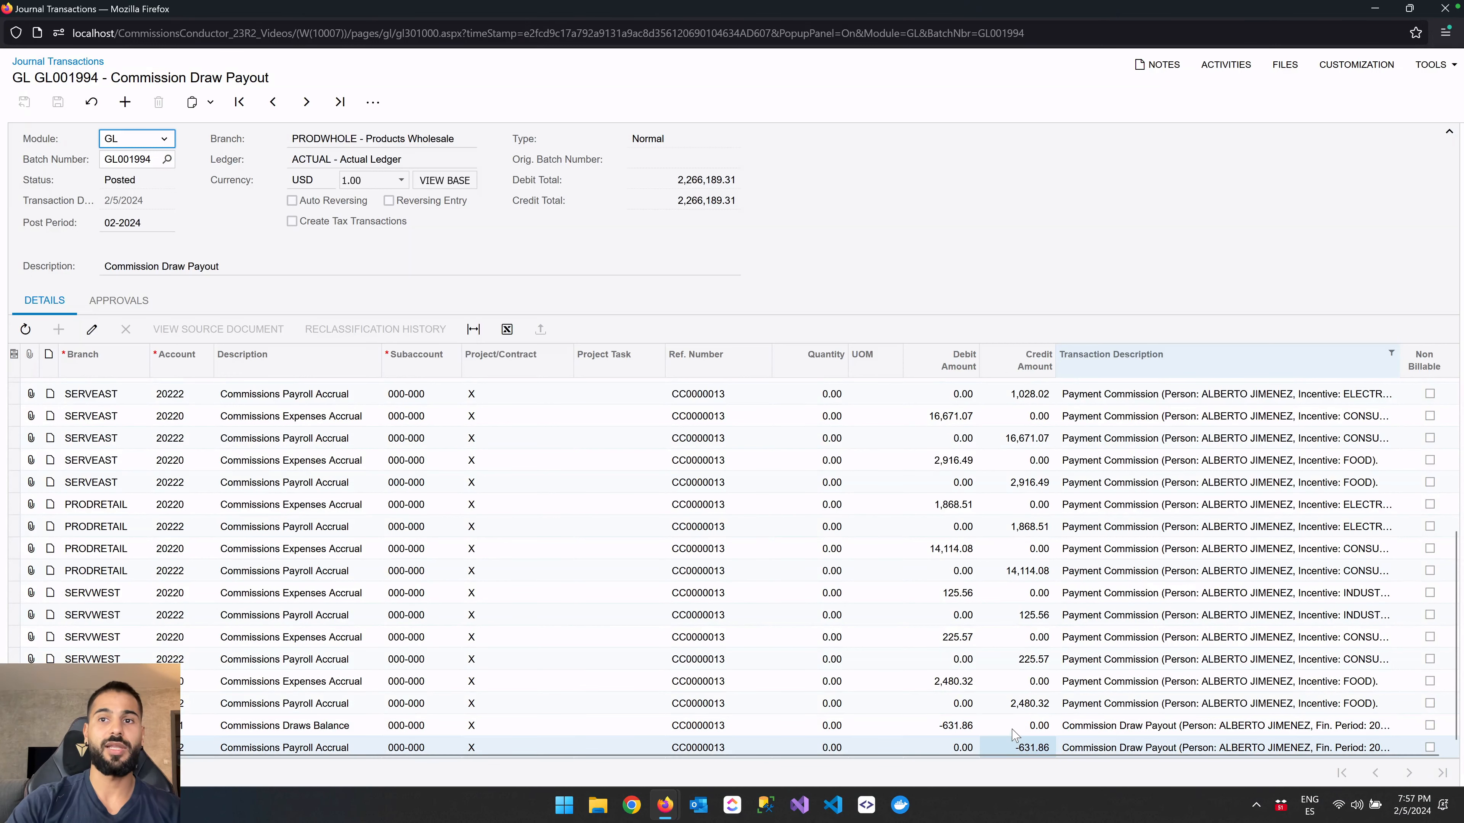
pyautogui.click(1012, 732)
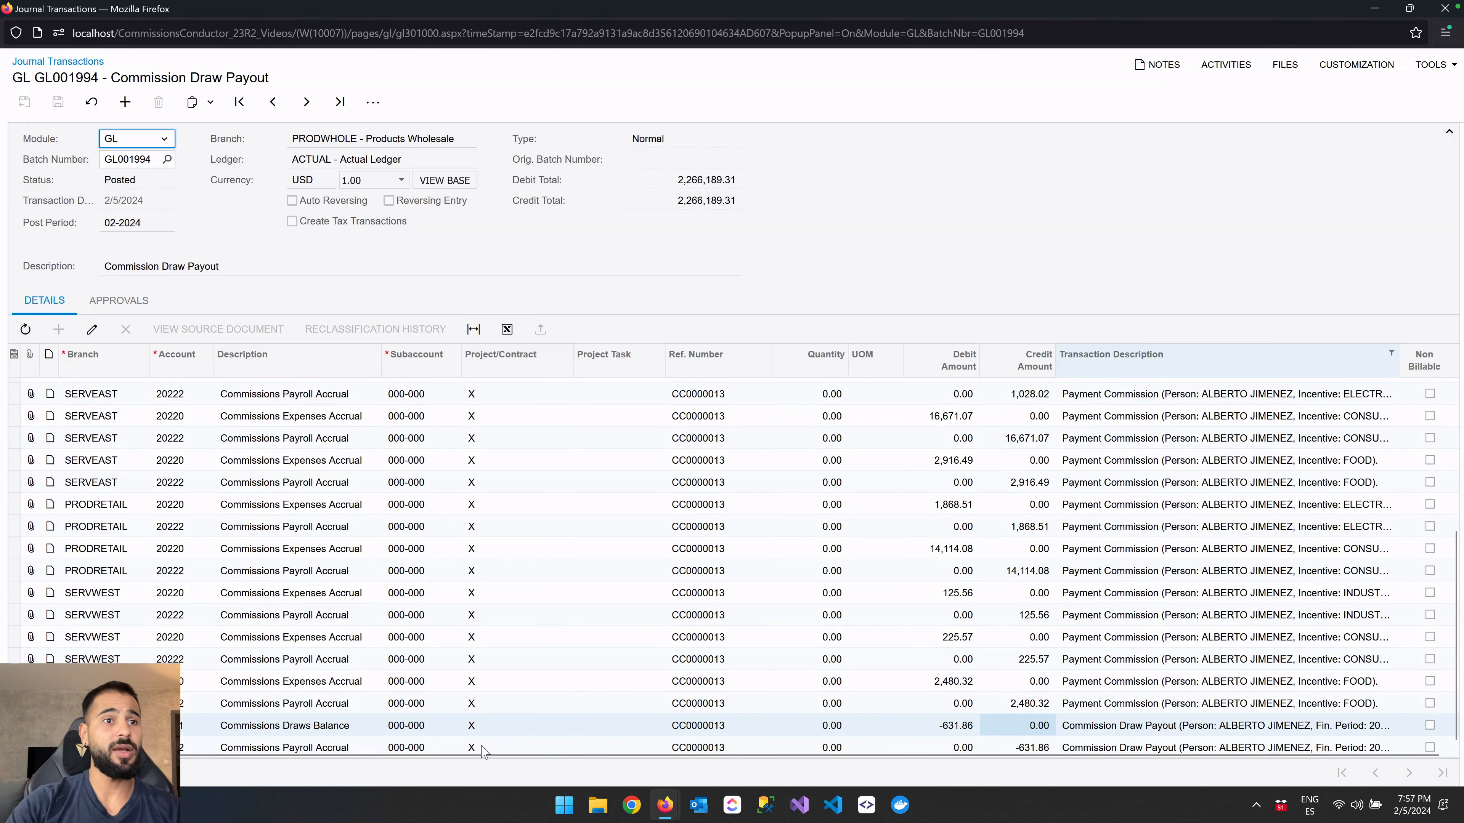
pyautogui.click(413, 729)
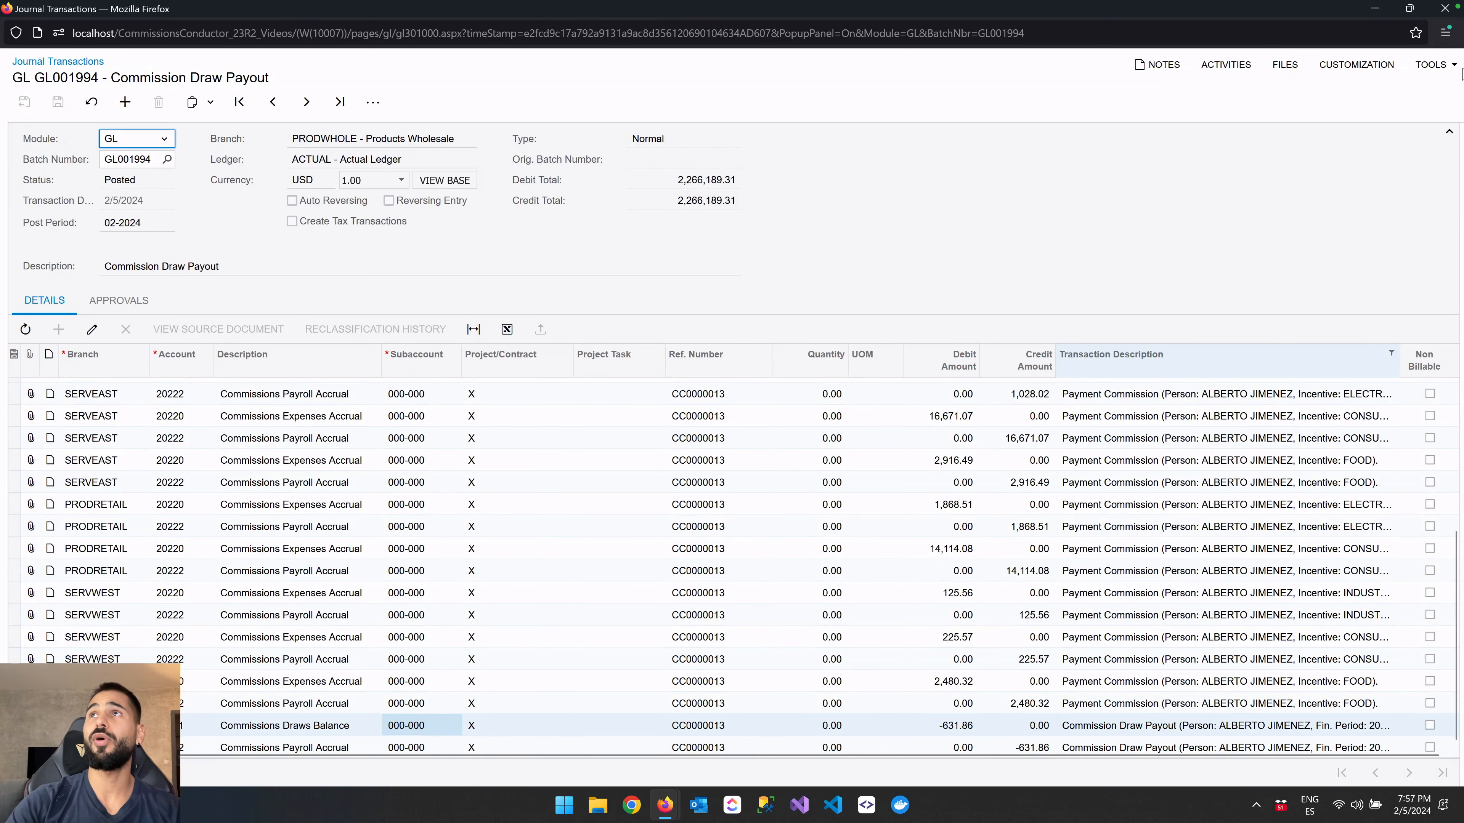
# Close the journal transaction, open the first agent's Sales Agent Management record from the payout, and show its account settings.
pyautogui.click(1438, 11)
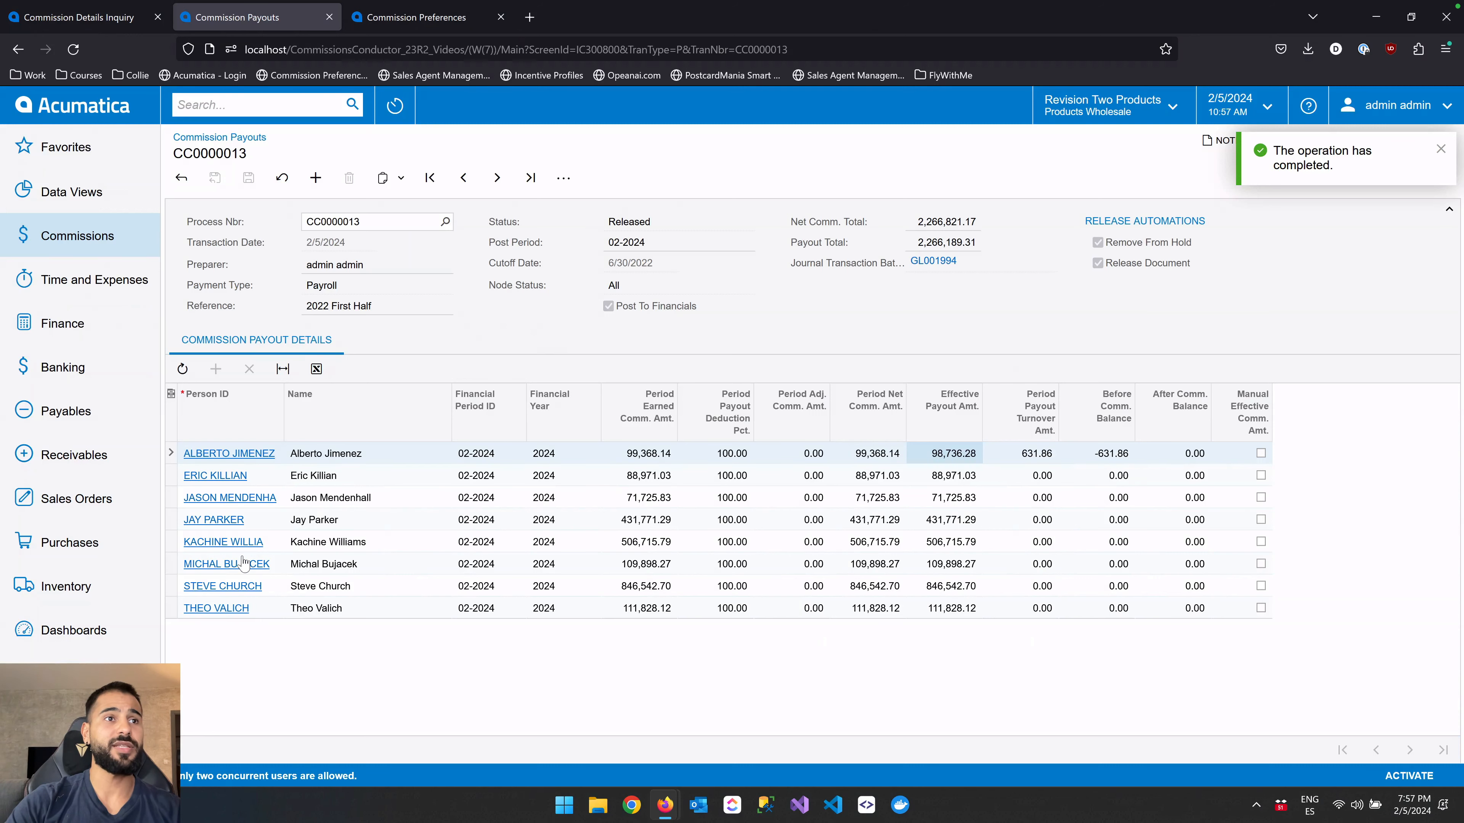
pyautogui.click(257, 452)
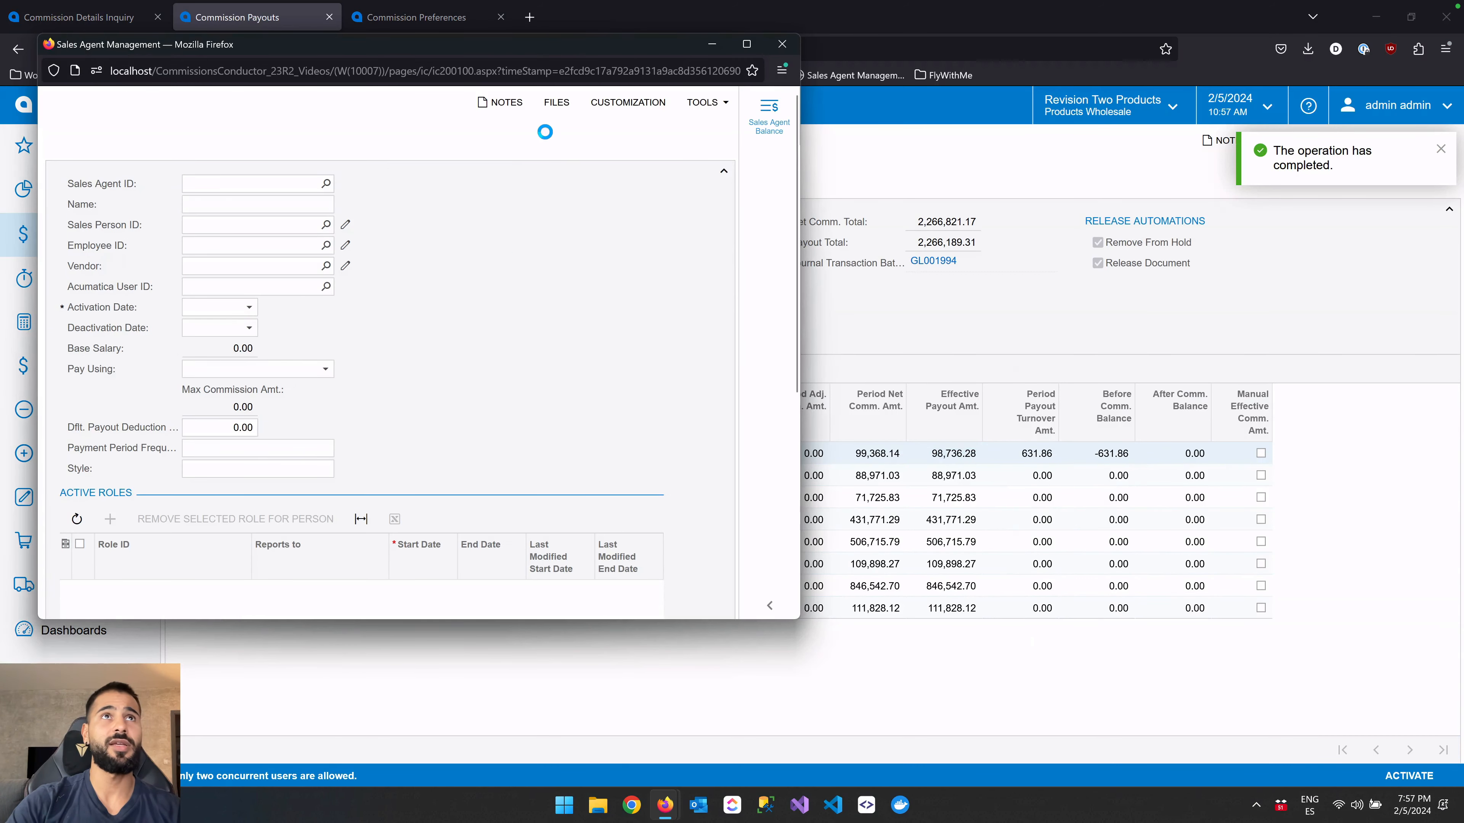
pyautogui.scroll(-7, 576, 476)
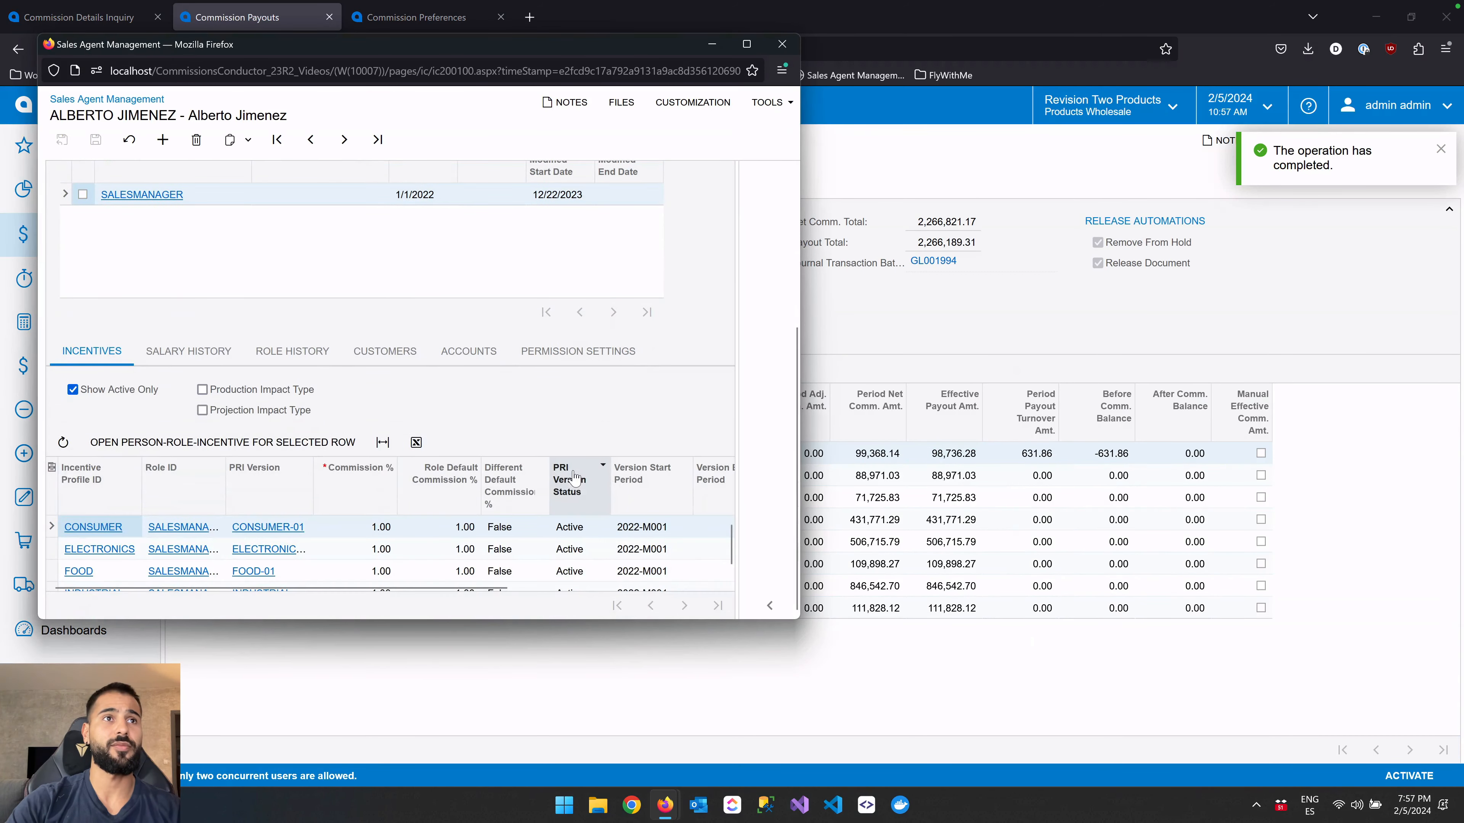
pyautogui.click(490, 354)
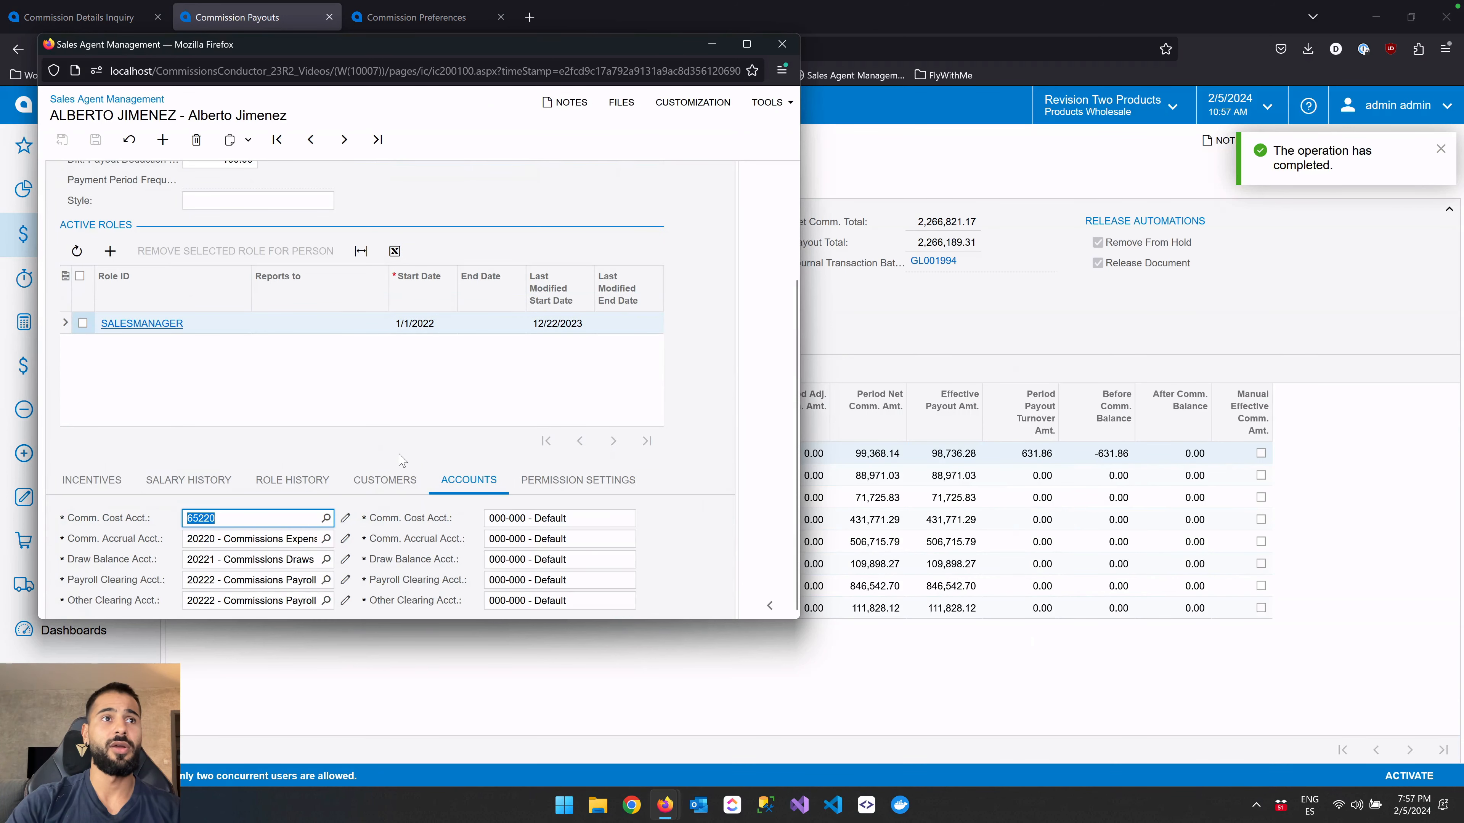
# Review the agent's cost, accrual, draw balance and clearing accounts with their subaccounts, and the general settings such as Pay Using.
pyautogui.scroll(1, 398, 455)
pyautogui.scroll(-1, 326, 468)
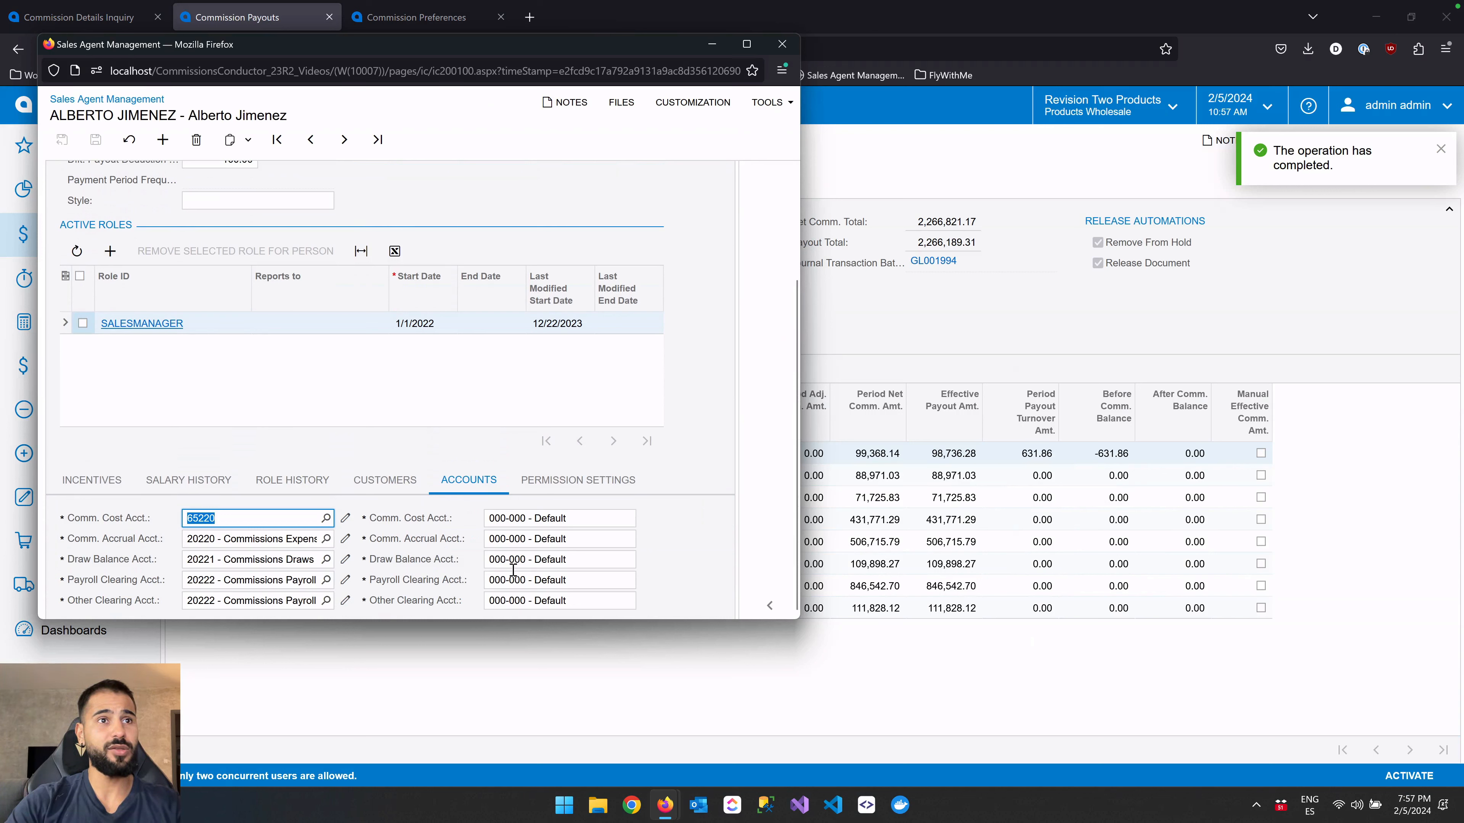
pyautogui.click(534, 561)
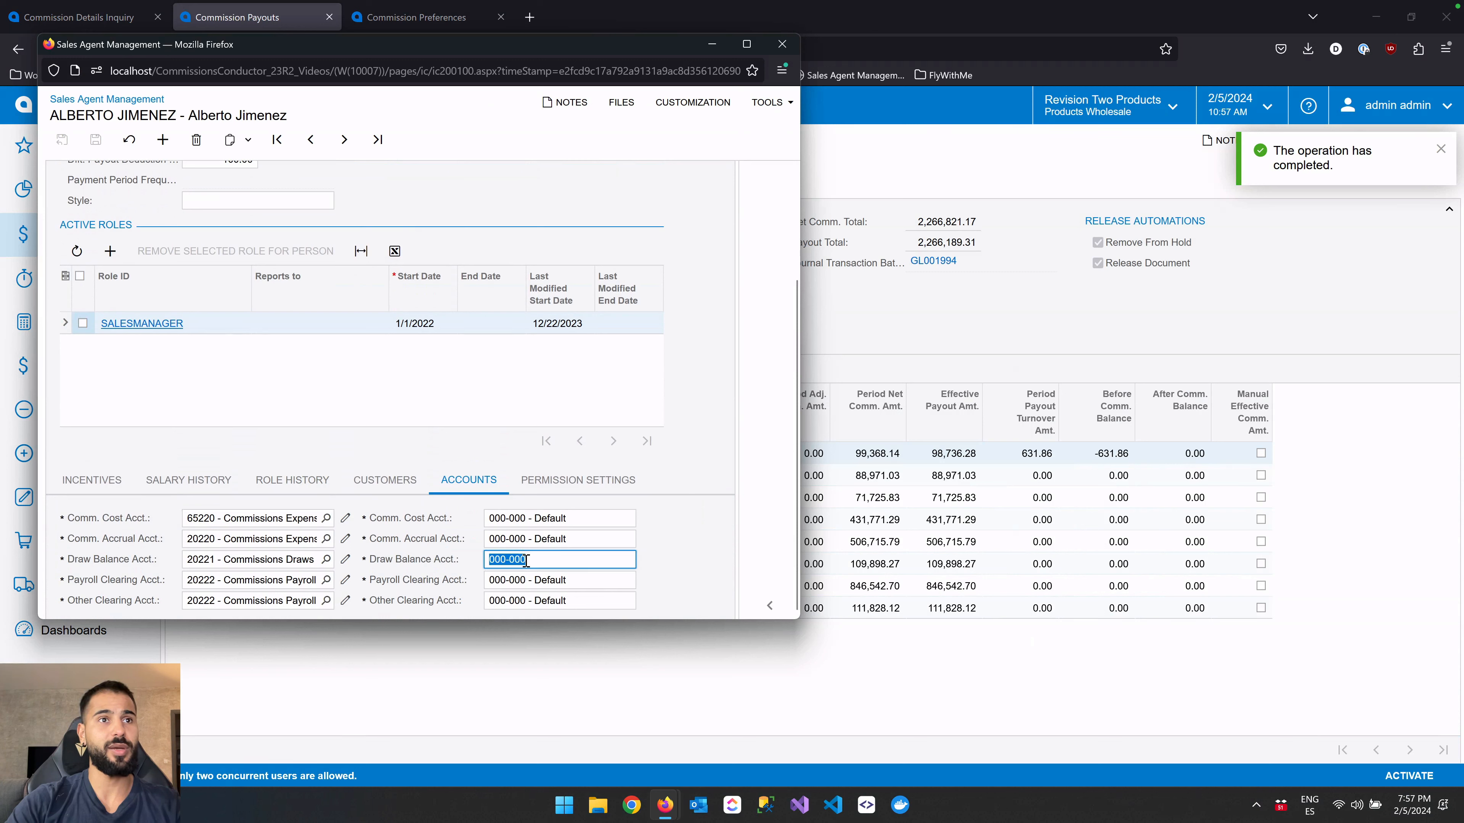
pyautogui.click(282, 522)
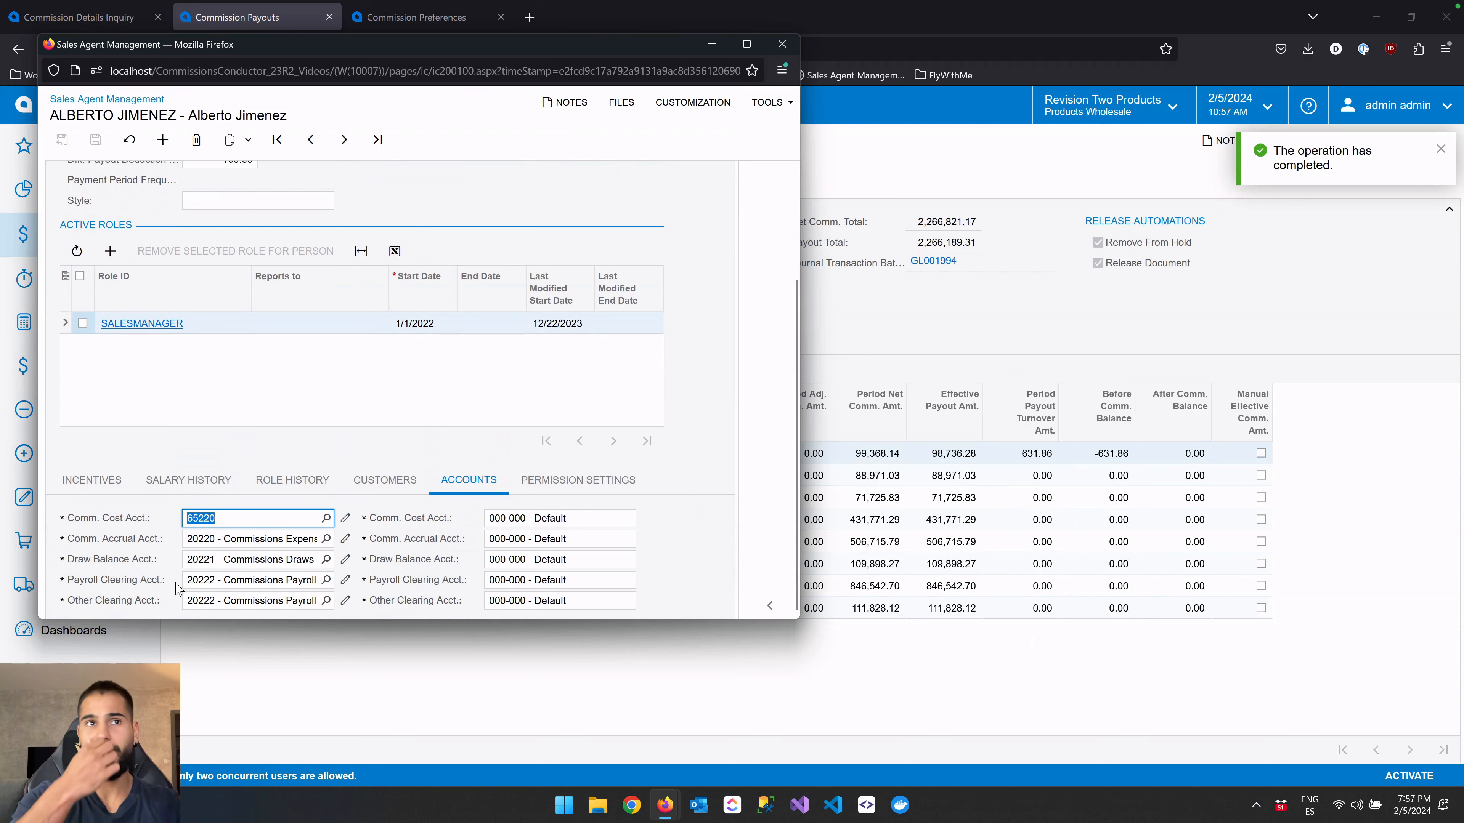
pyautogui.scroll(1, 176, 588)
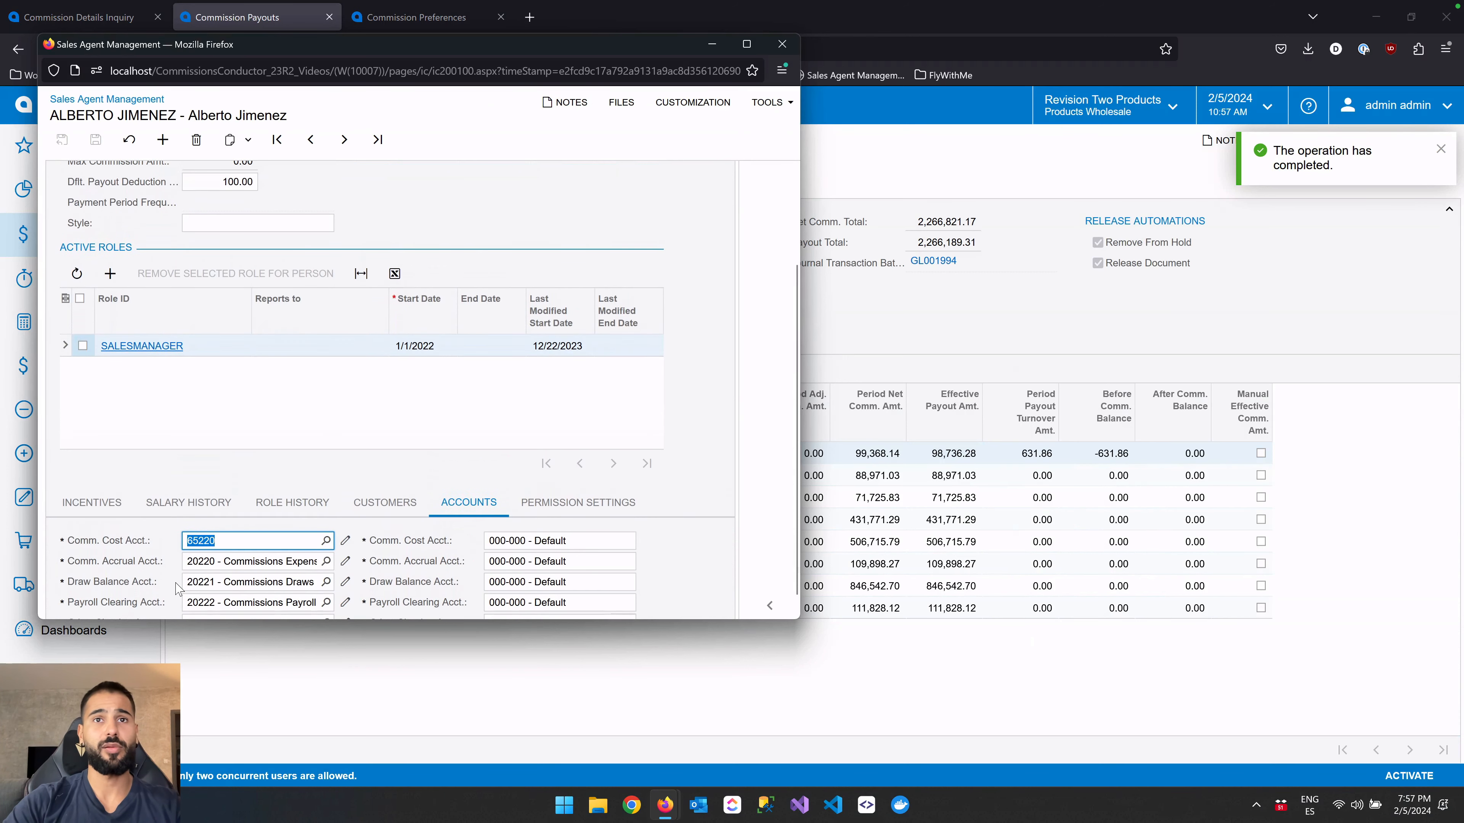
pyautogui.scroll(2, 176, 588)
pyautogui.scroll(-3, 176, 588)
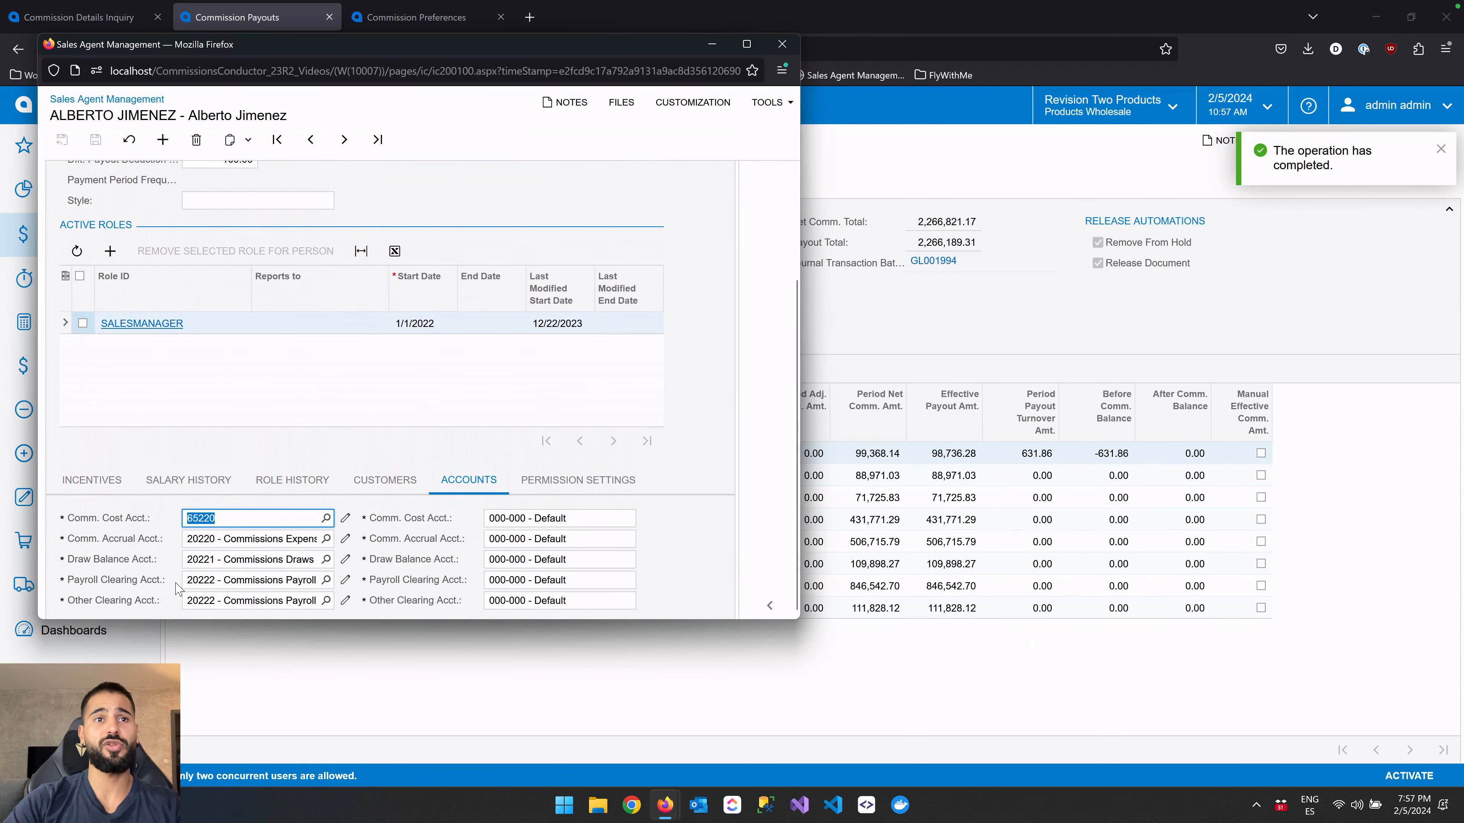
pyautogui.scroll(10, 176, 588)
pyautogui.scroll(-10, 176, 588)
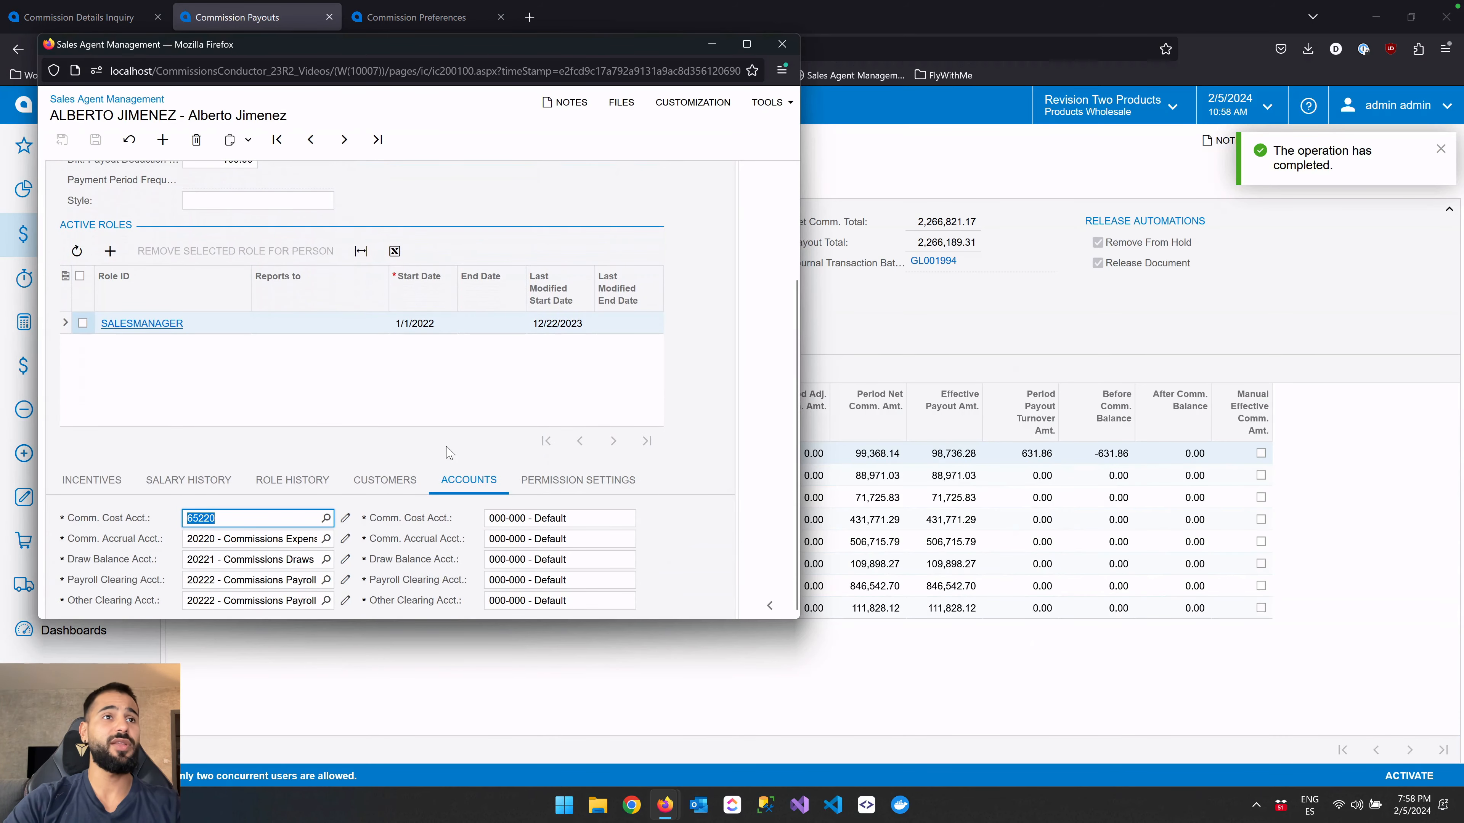
pyautogui.scroll(4, 447, 451)
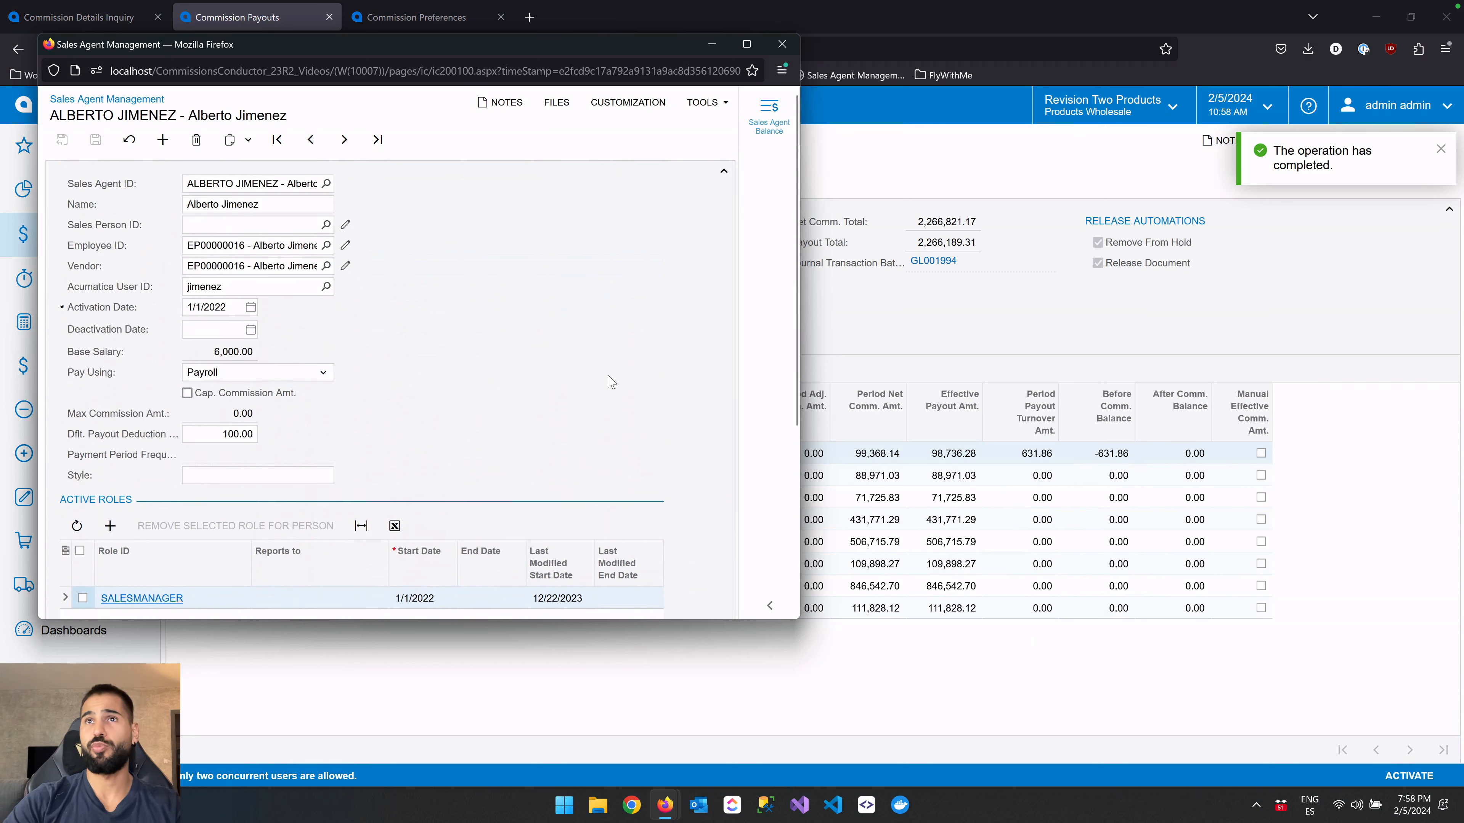
# Close the sales agent's record and open the Commission Payments Inquiry to view the released payments per agent.
pyautogui.scroll(-1, 611, 383)
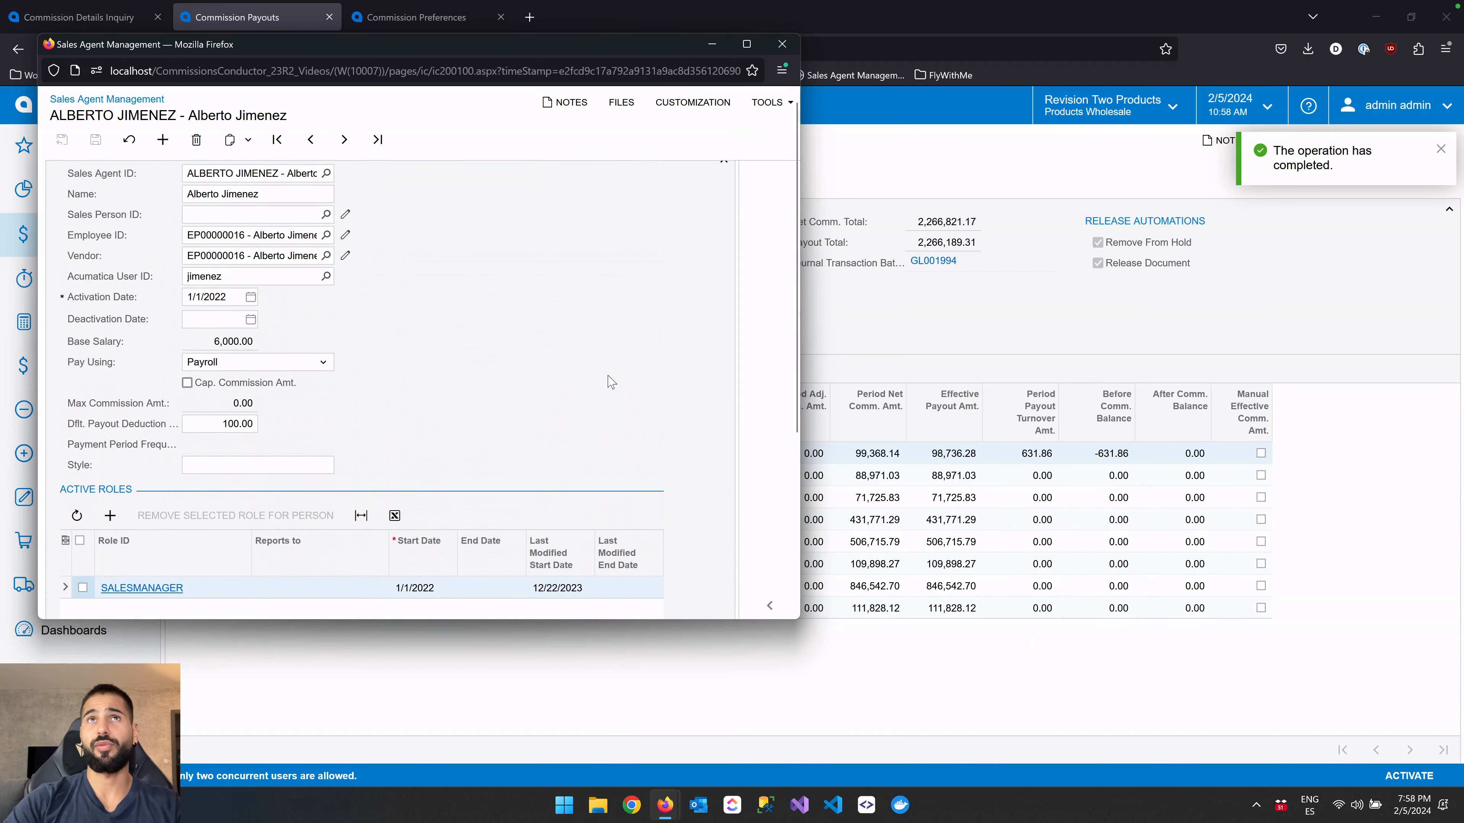
pyautogui.click(778, 44)
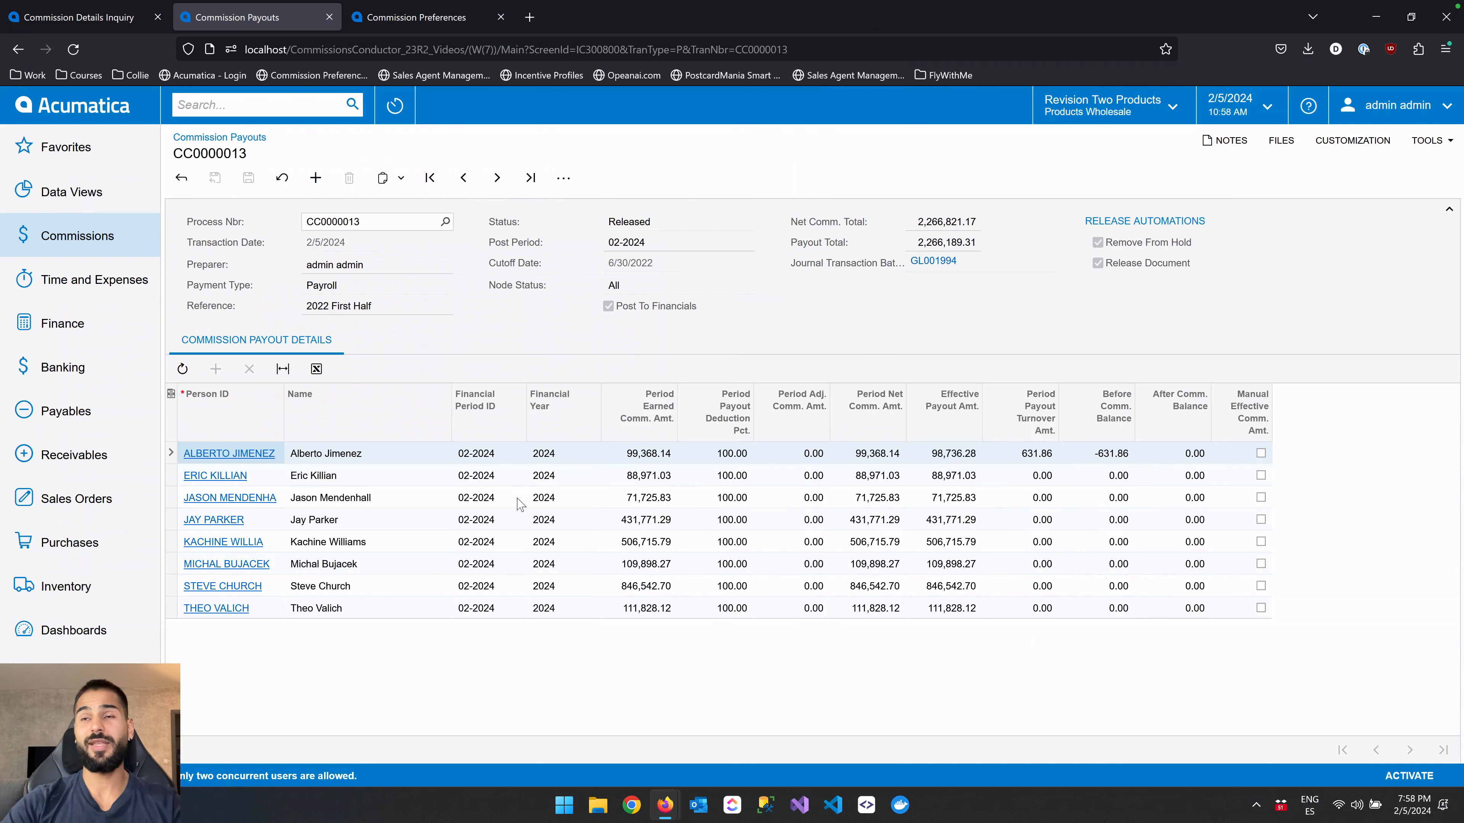
pyautogui.click(103, 238)
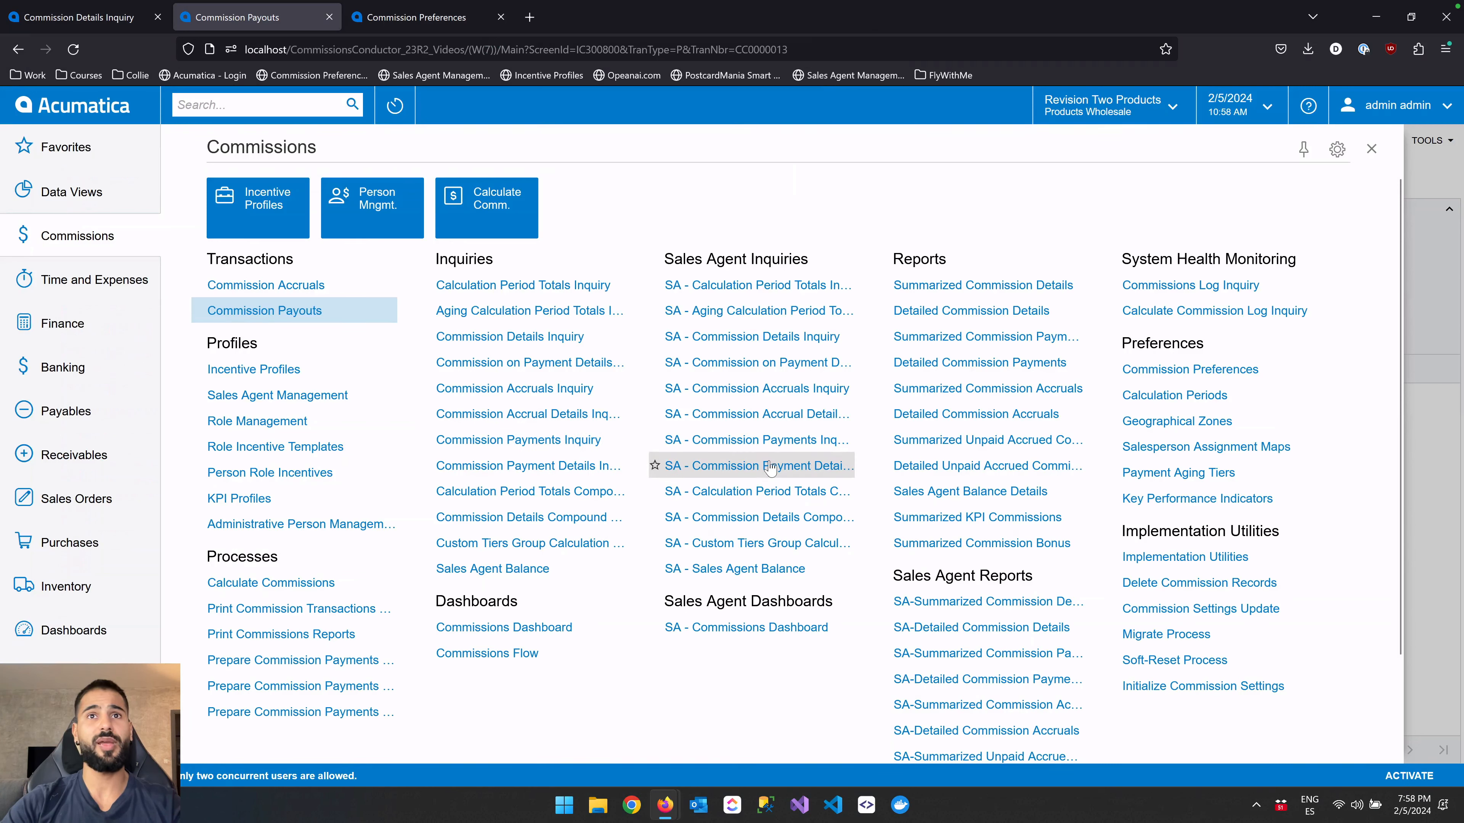
pyautogui.click(517, 440)
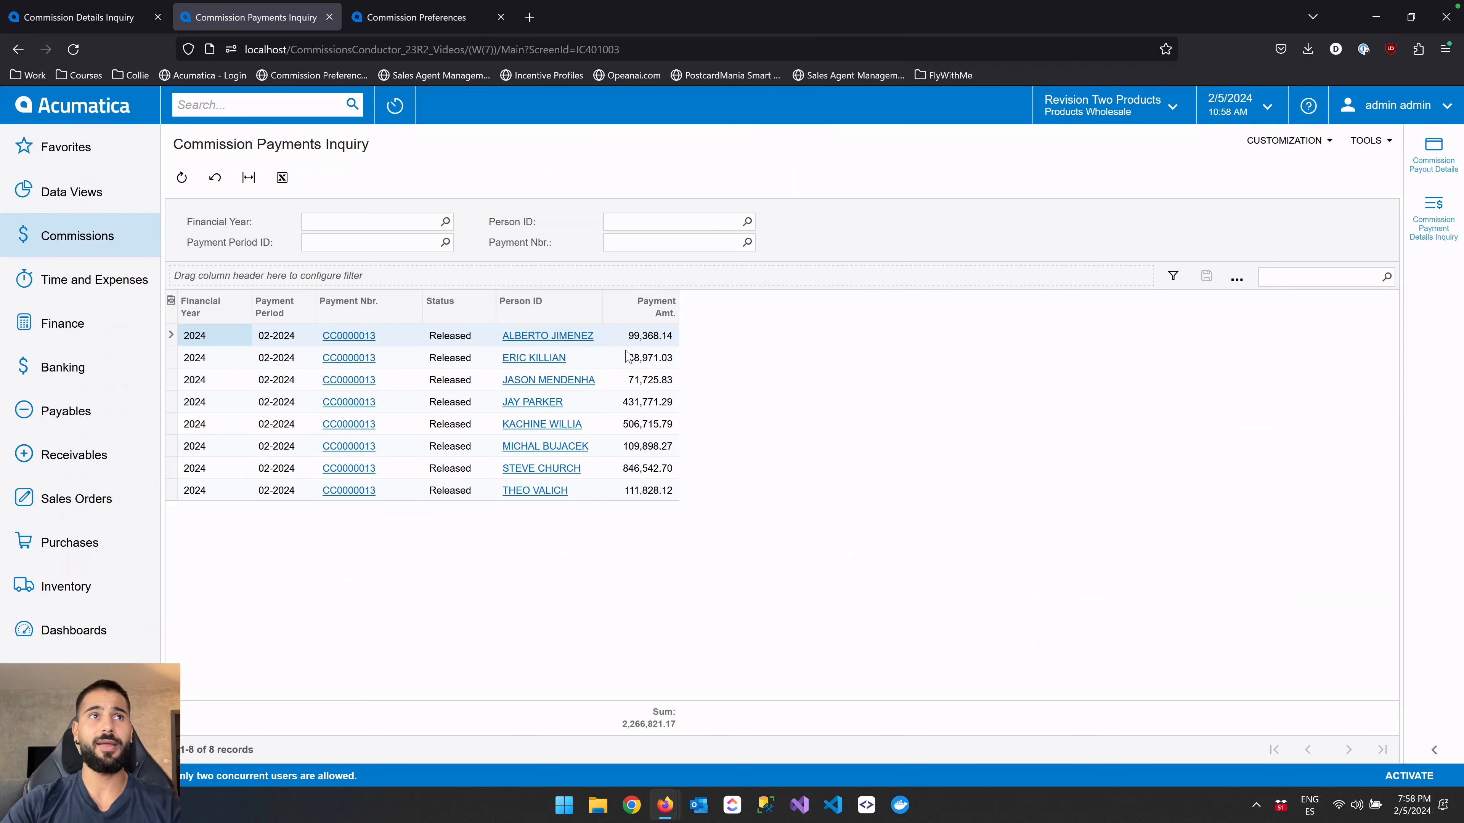
pyautogui.click(438, 378)
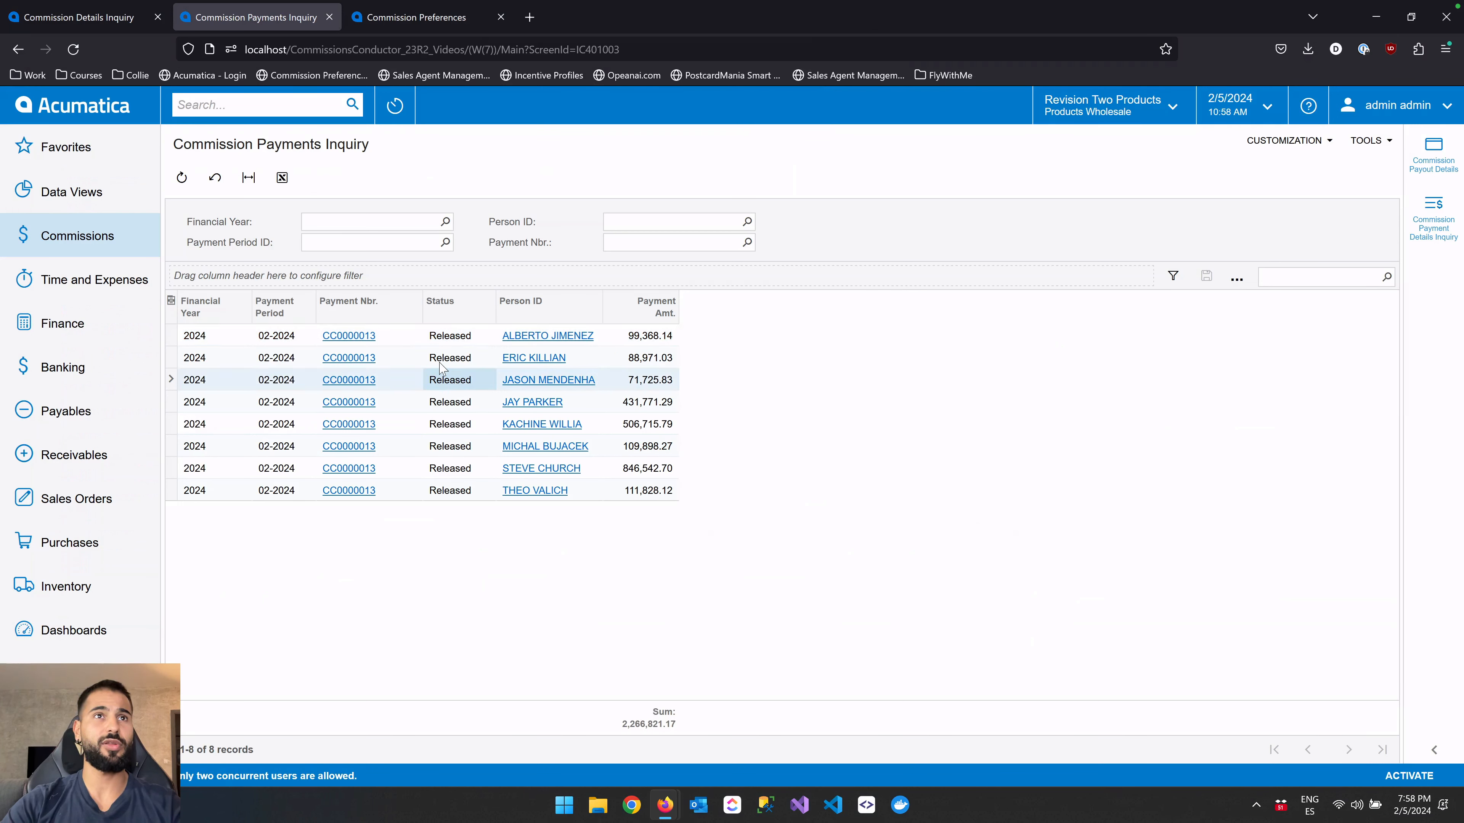
# Show the first agent's Commission Payment Details beside the payments list, enlarge the details area, and examine incentives, amounts, dates and source documents.
pyautogui.click(663, 336)
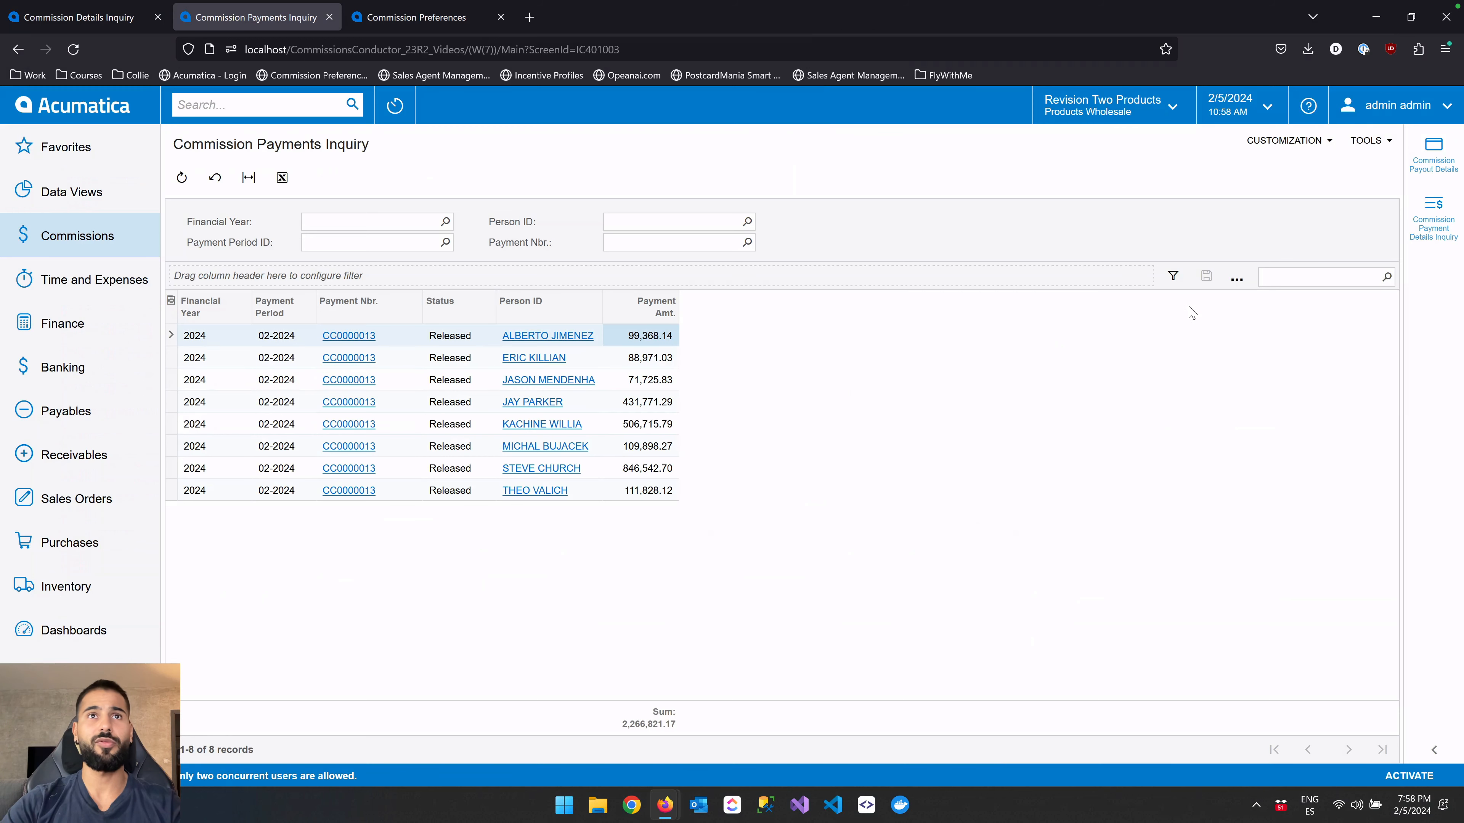
pyautogui.click(1434, 235)
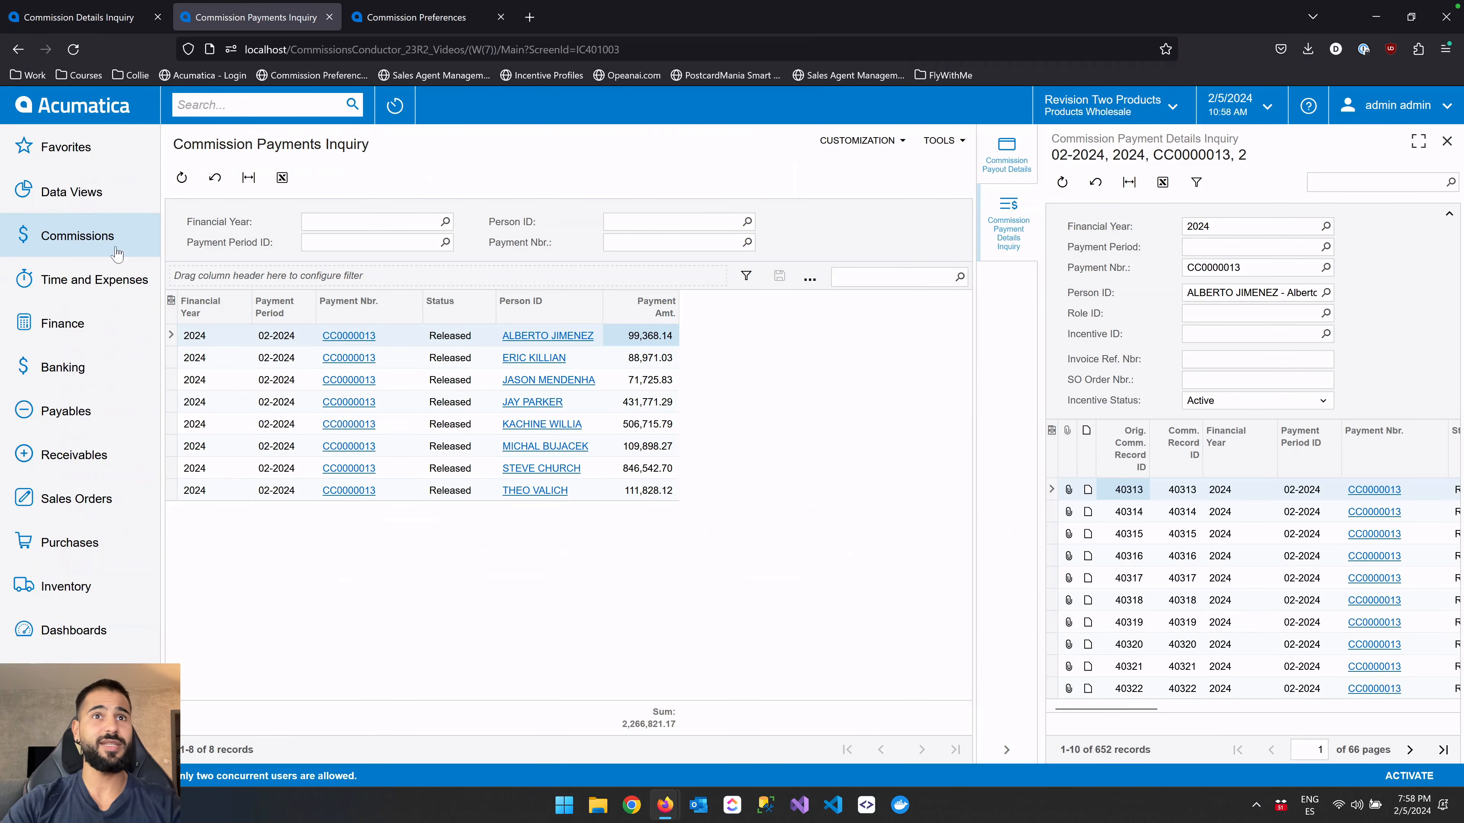
pyautogui.click(78, 237)
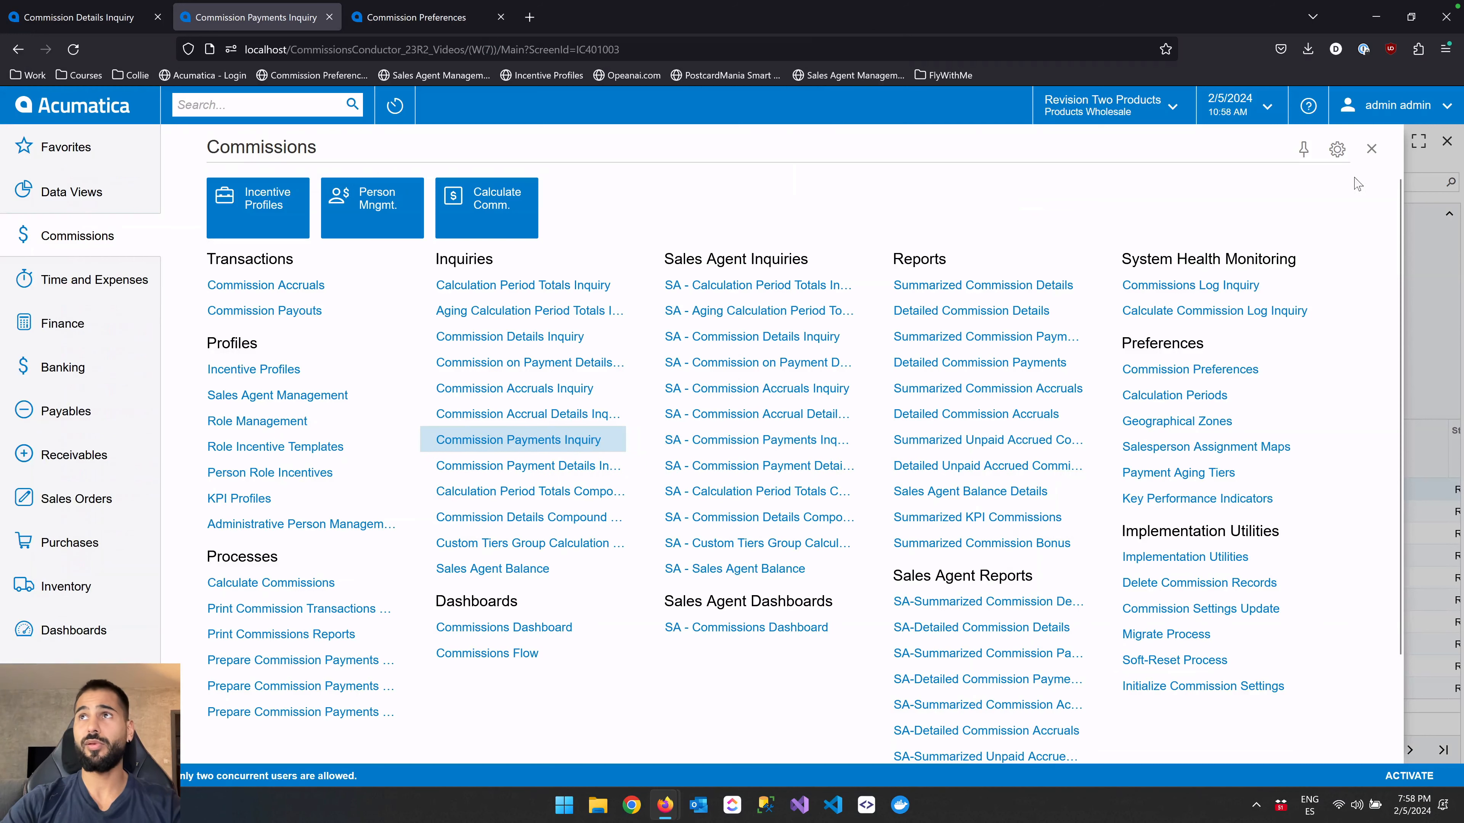
pyautogui.click(1371, 150)
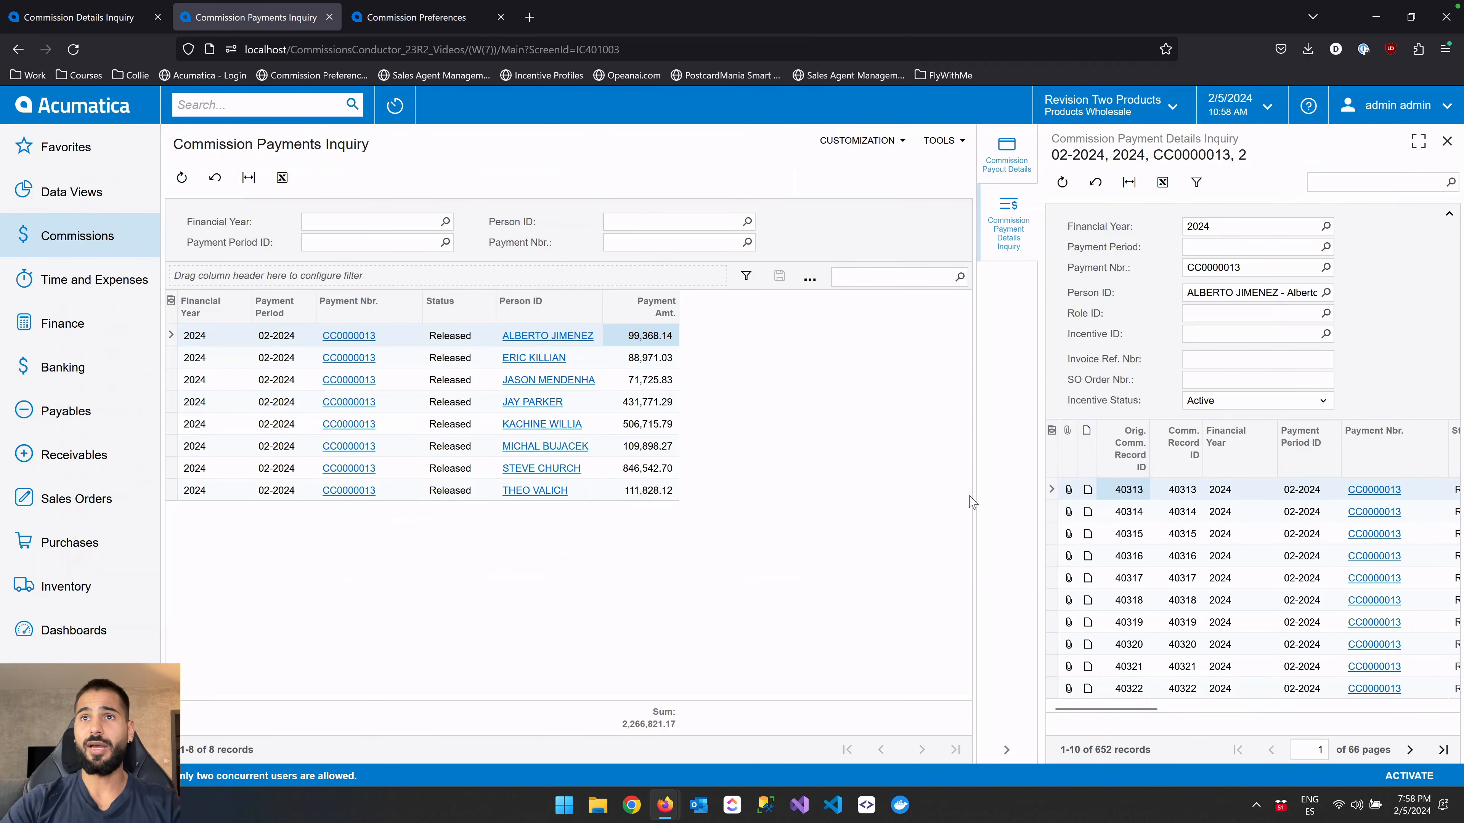
pyautogui.moveTo(977, 495); pyautogui.dragTo(720, 497)
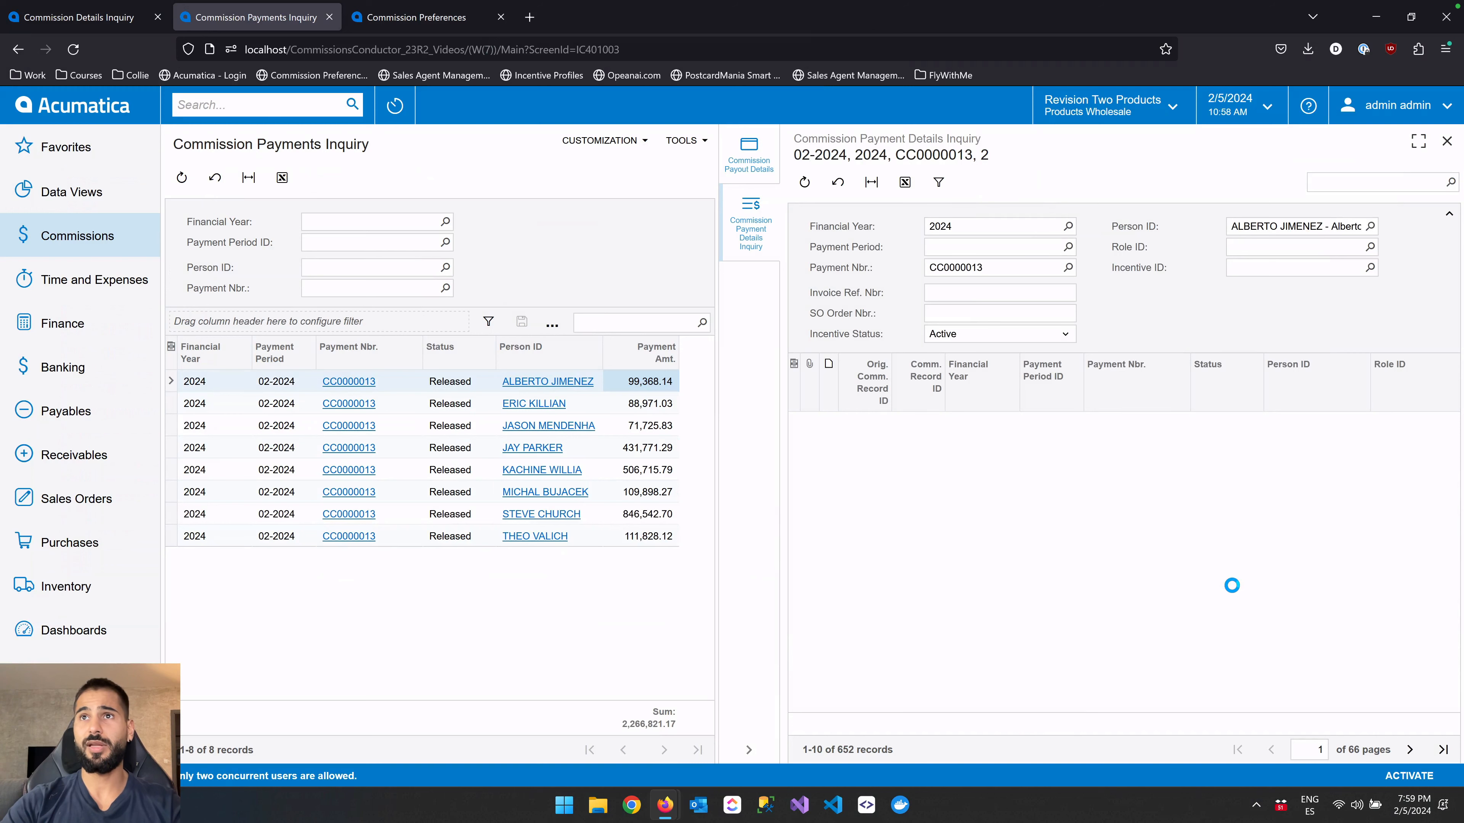
pyautogui.click(1449, 214)
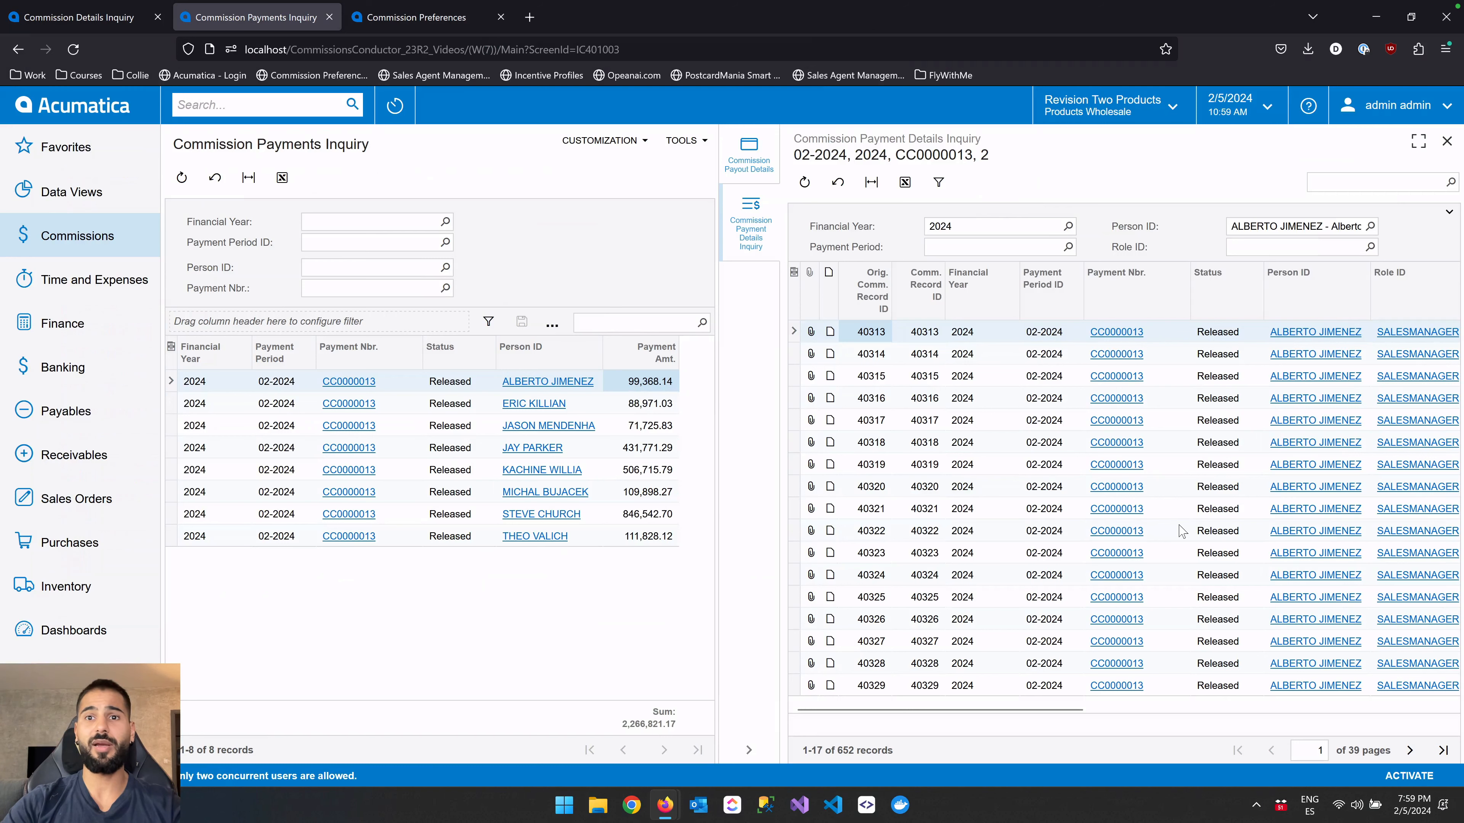
pyautogui.hscroll(10, 1178, 531)
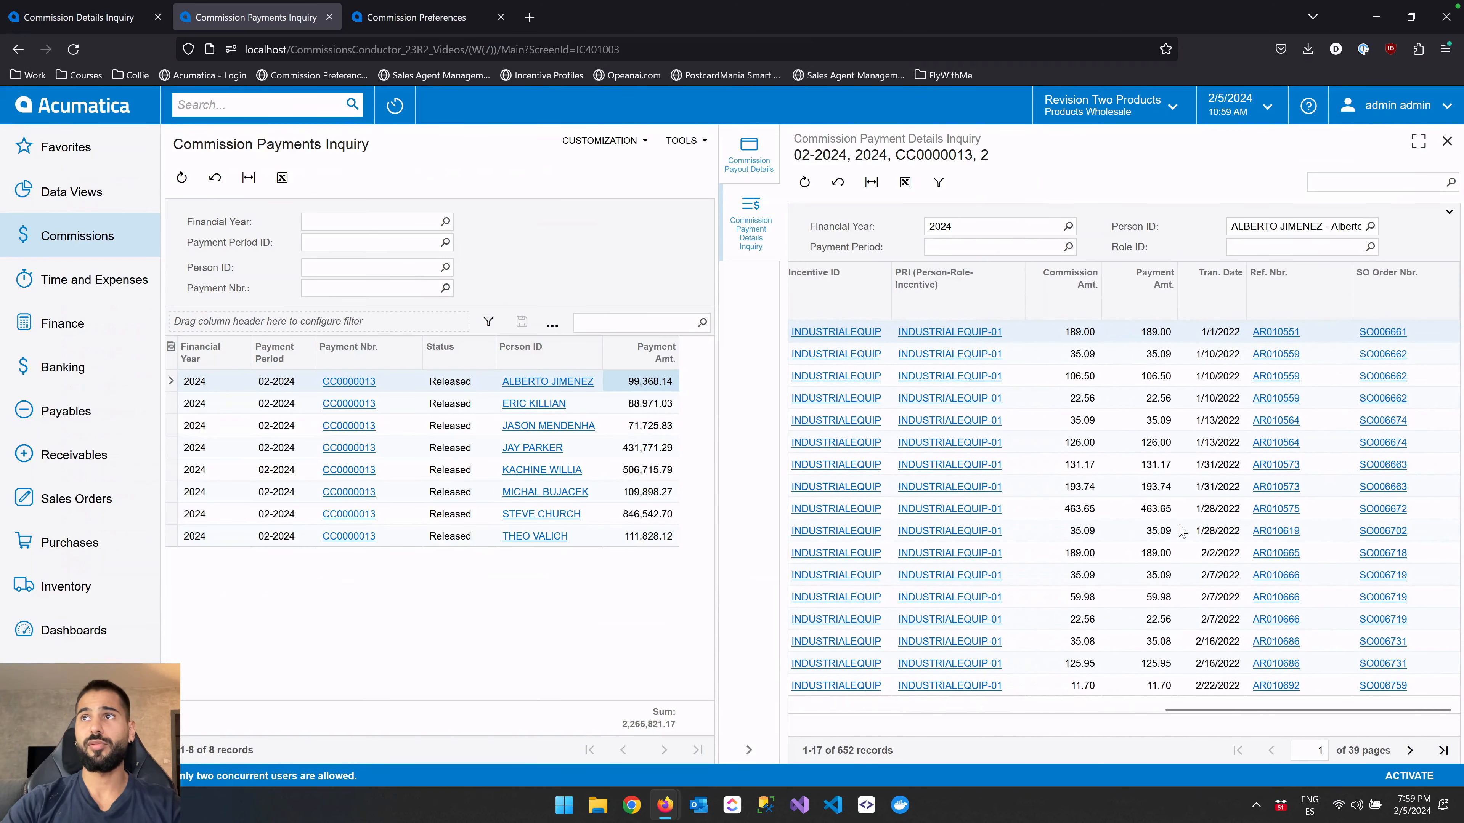
pyautogui.hscroll(-10, 1178, 530)
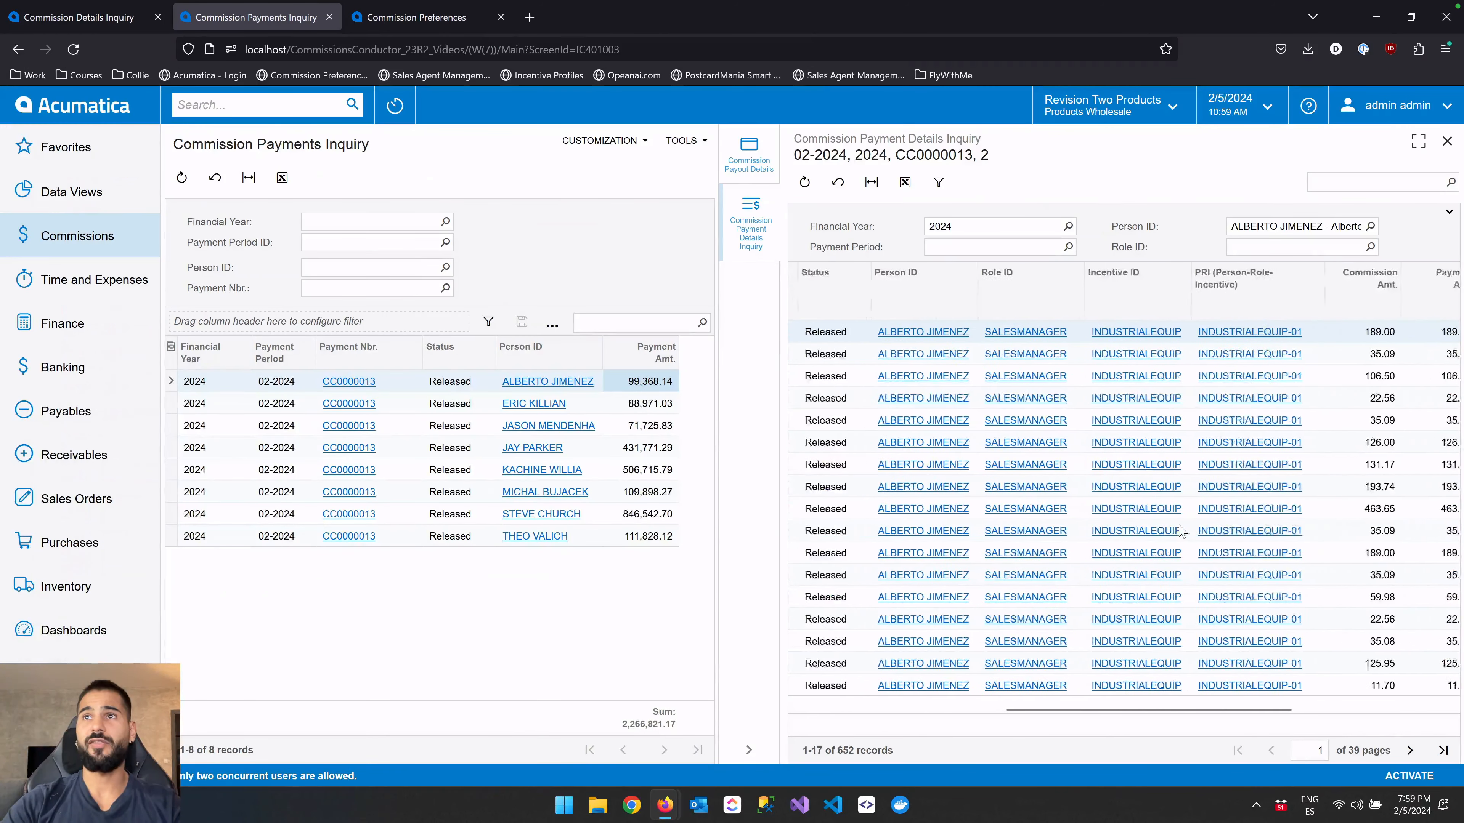
pyautogui.hscroll(-5, 1179, 531)
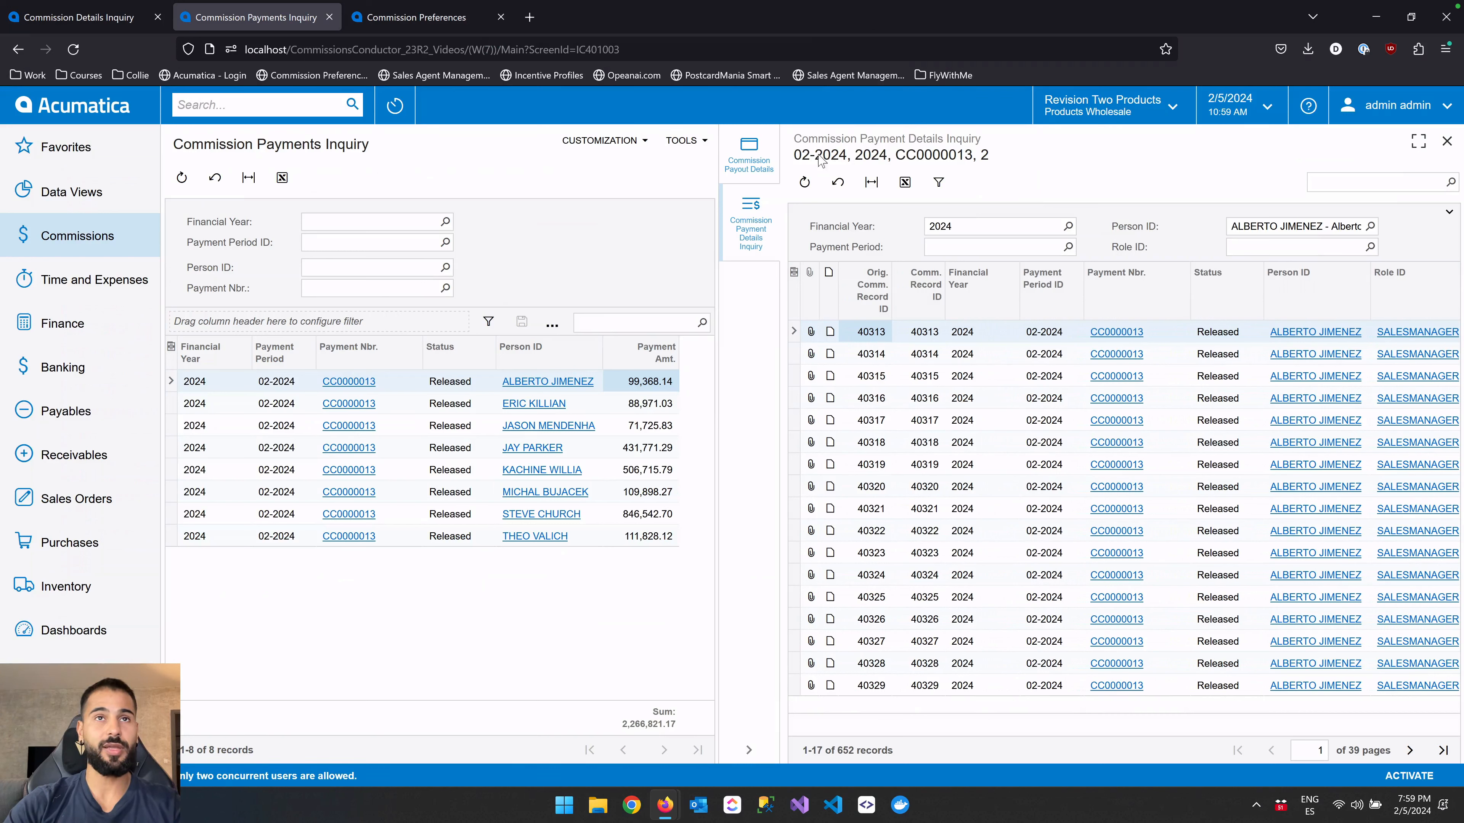
# Open the Summarized Commission Payments report and set its payment number to CC0000013.
pyautogui.click(99, 242)
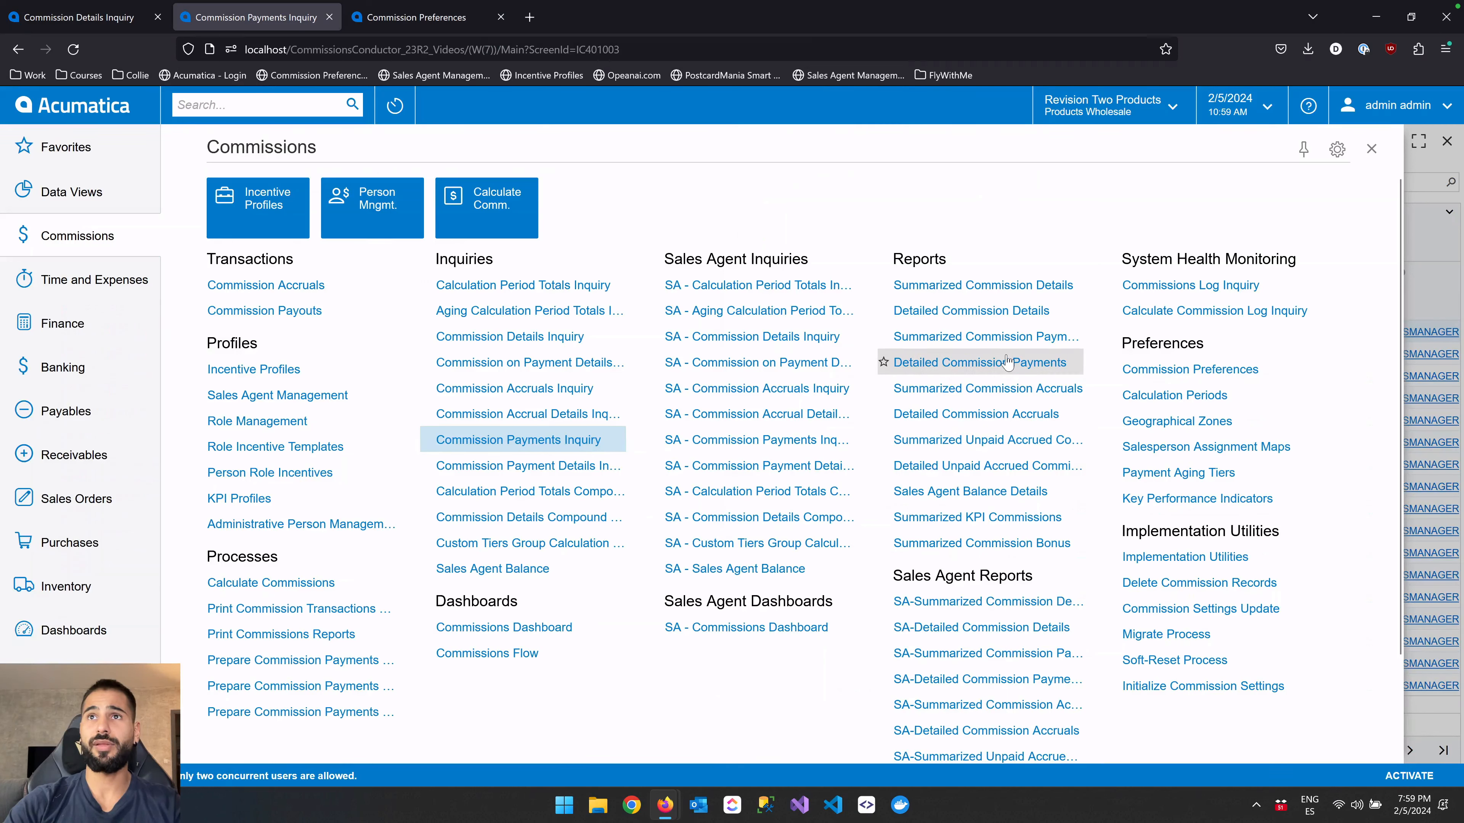
pyautogui.click(1009, 340)
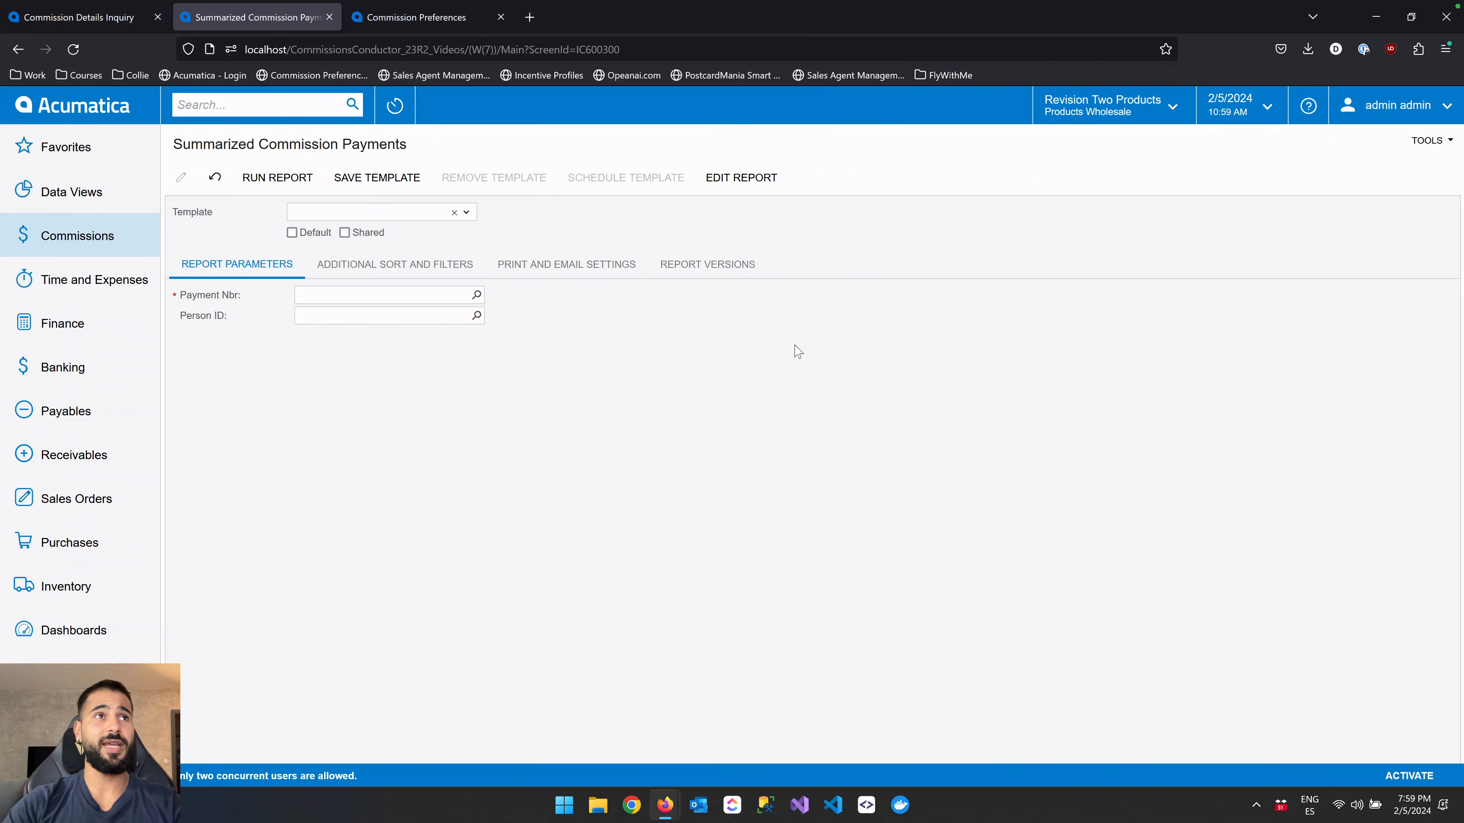
pyautogui.click(476, 295)
pyautogui.doubleClick(343, 417)
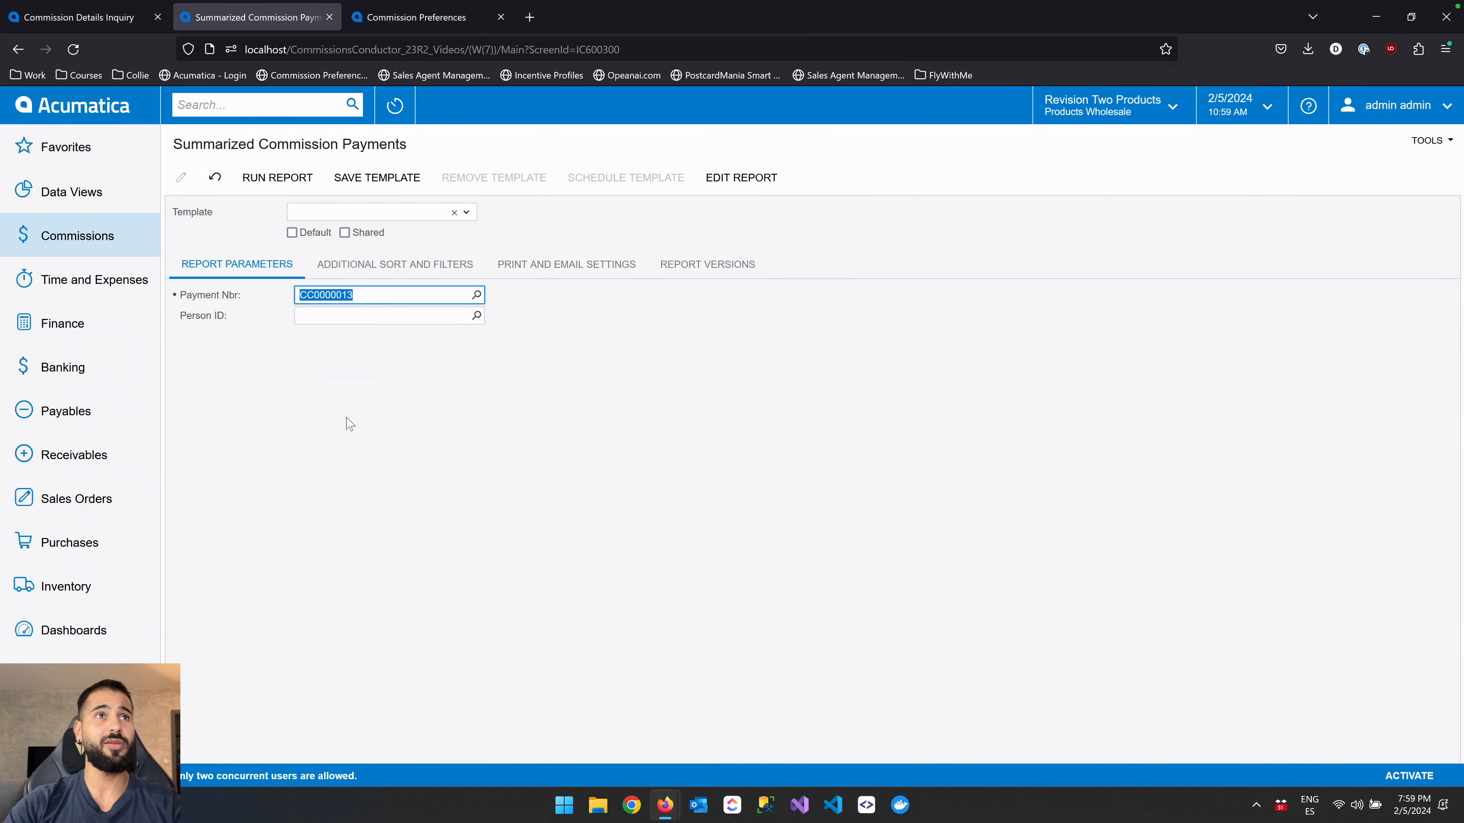
# Limit the report to the first paid sales agent through the Person ID and run it.
pyautogui.click(475, 315)
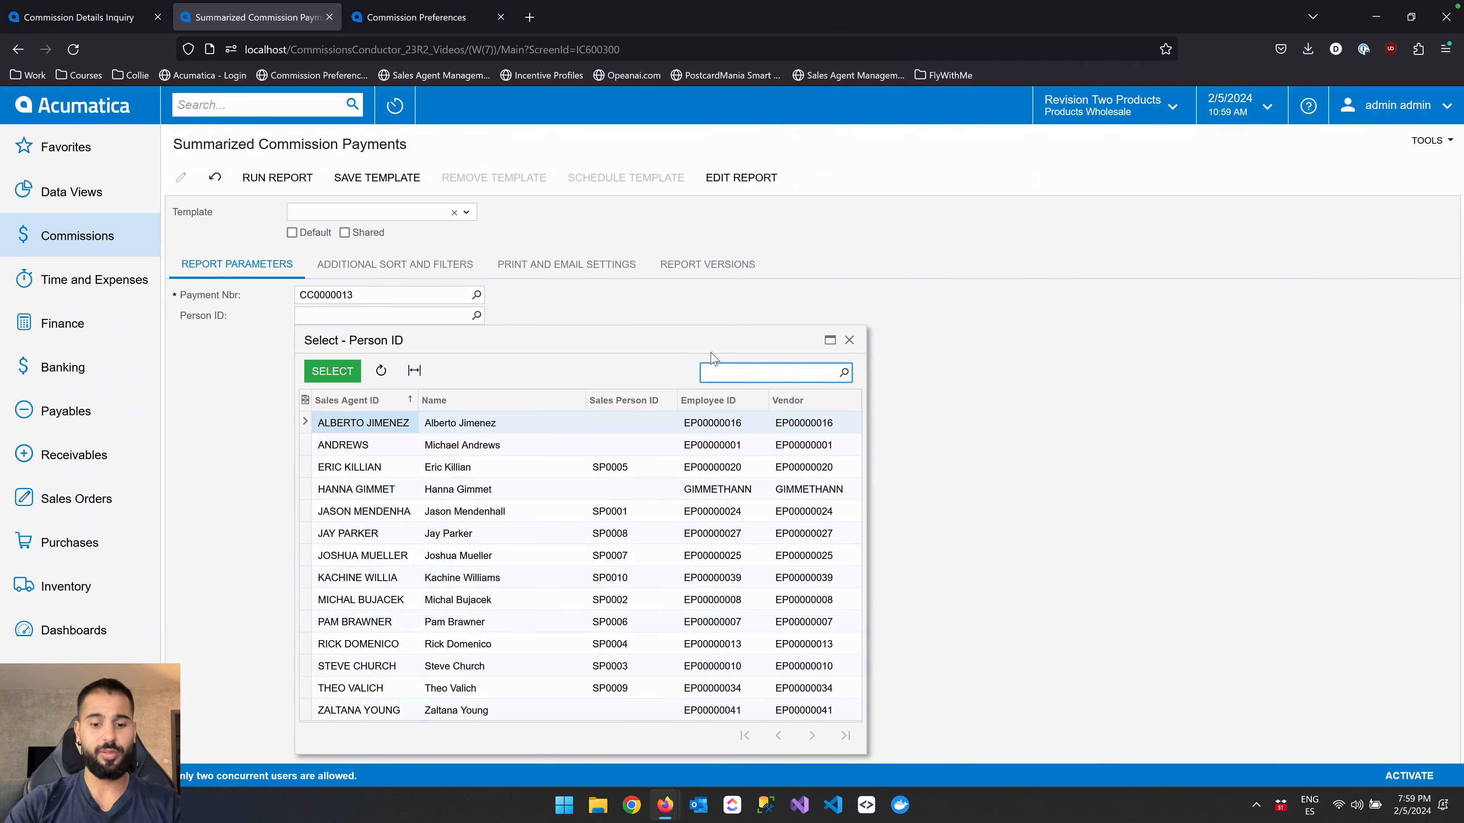
pyautogui.write('al')
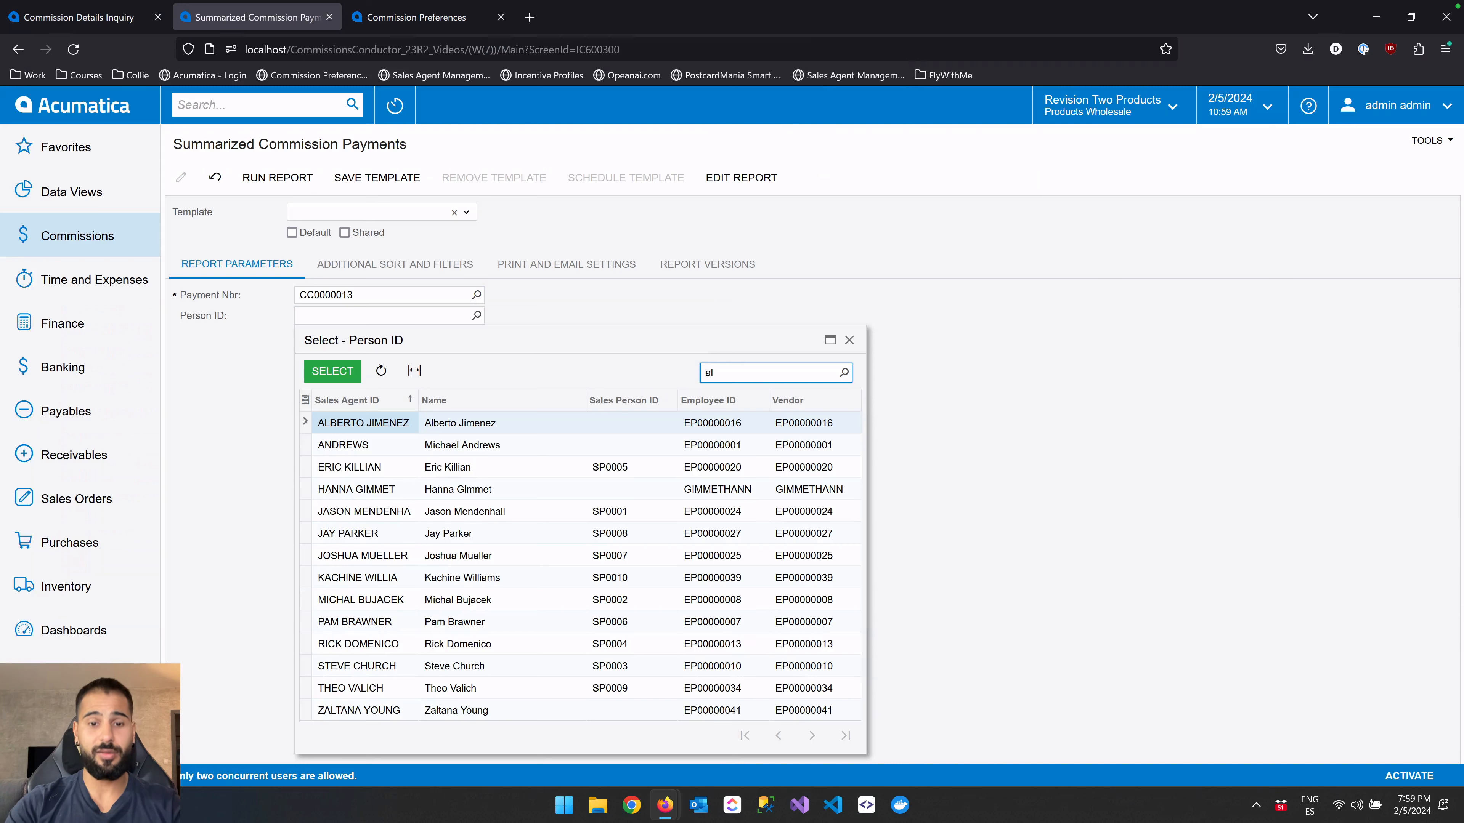
pyautogui.write('bert')
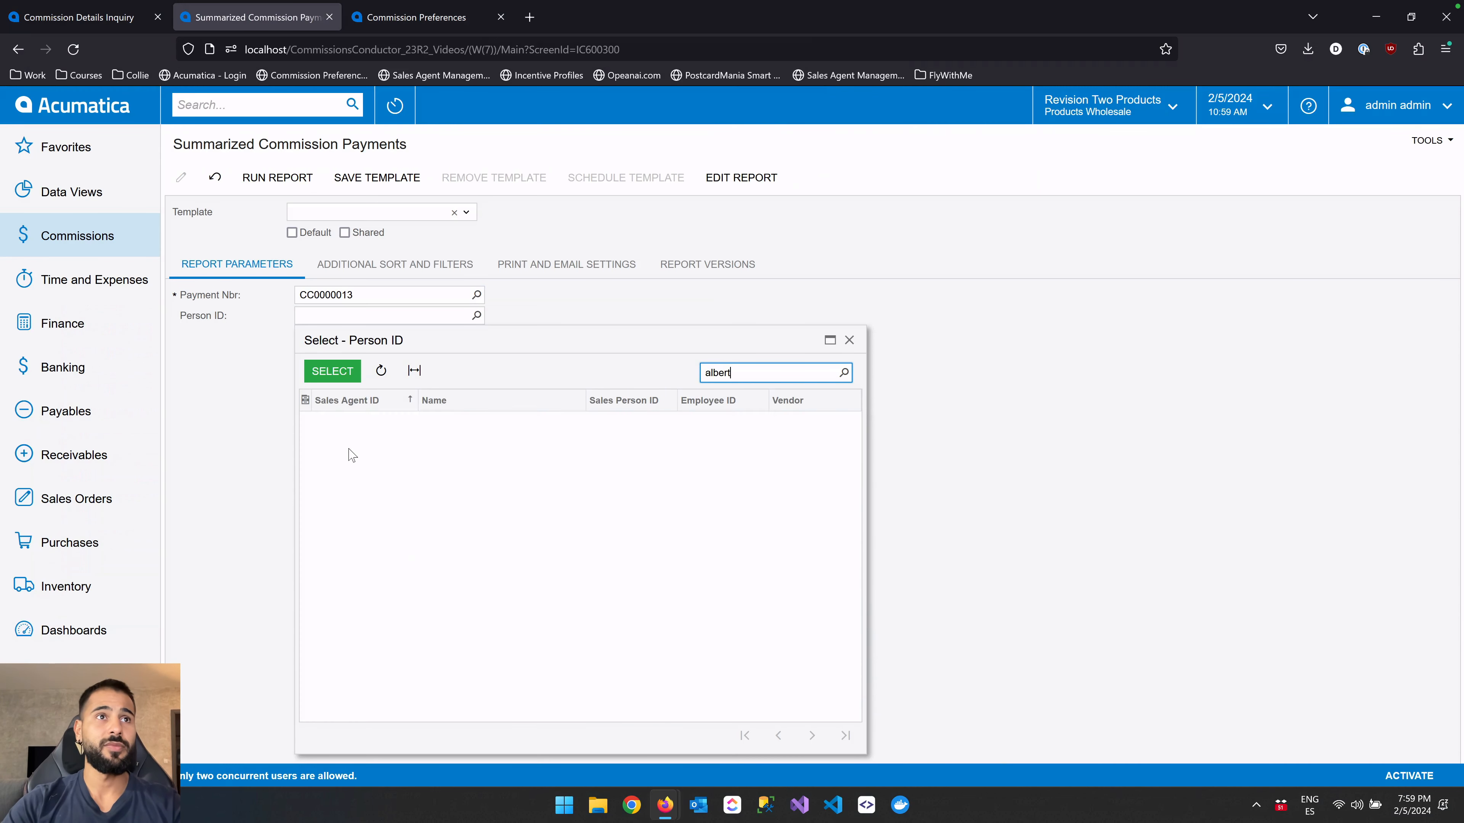
pyautogui.doubleClick(371, 419)
pyautogui.click(277, 179)
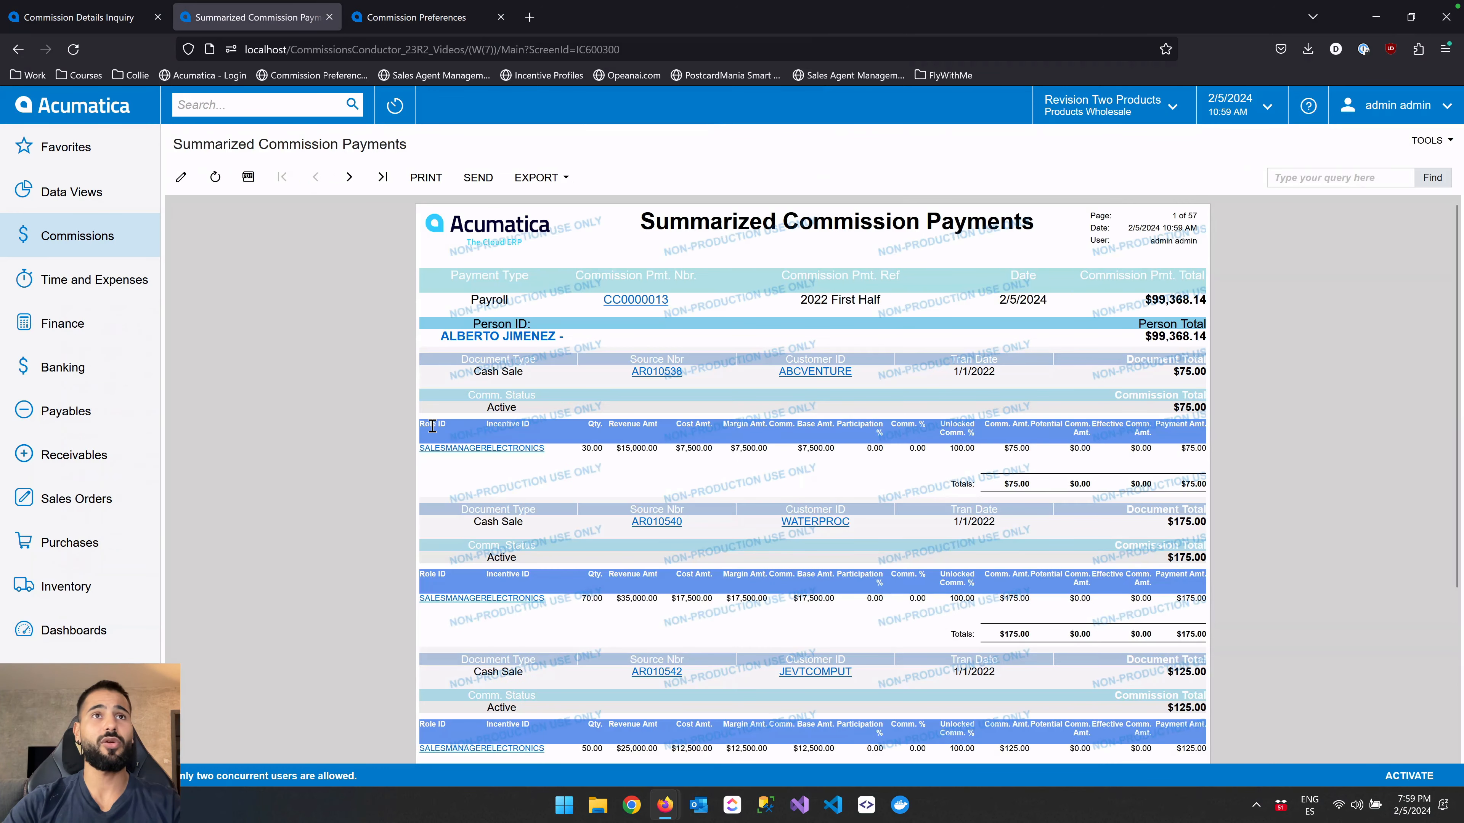
# Examine the report's payment header, person total and per-document commission lines on the first two pages, and return to the report parameters.
pyautogui.scroll(-2, 887, 393)
pyautogui.scroll(-1, 886, 392)
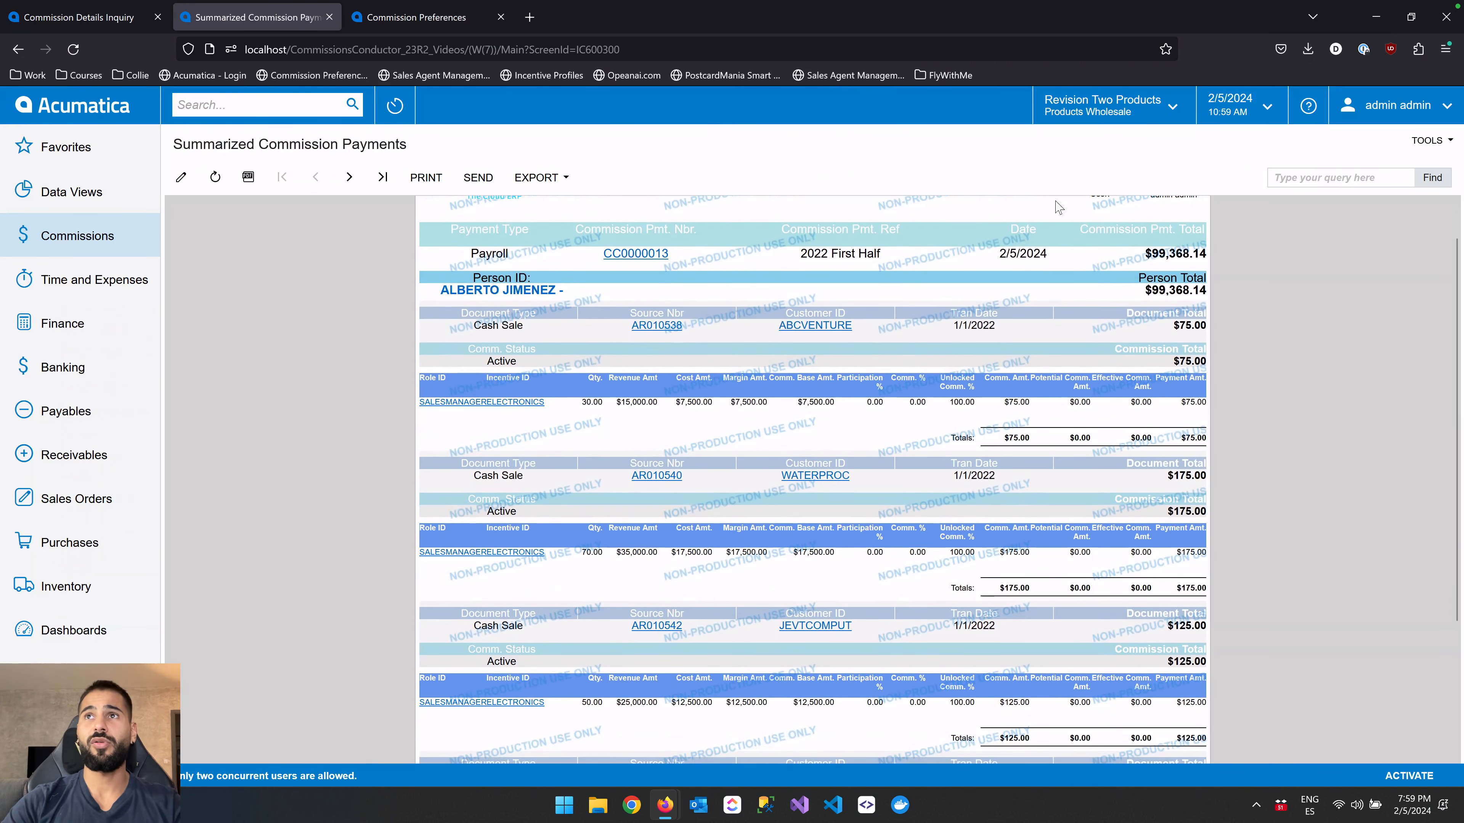
pyautogui.scroll(1, 465, 257)
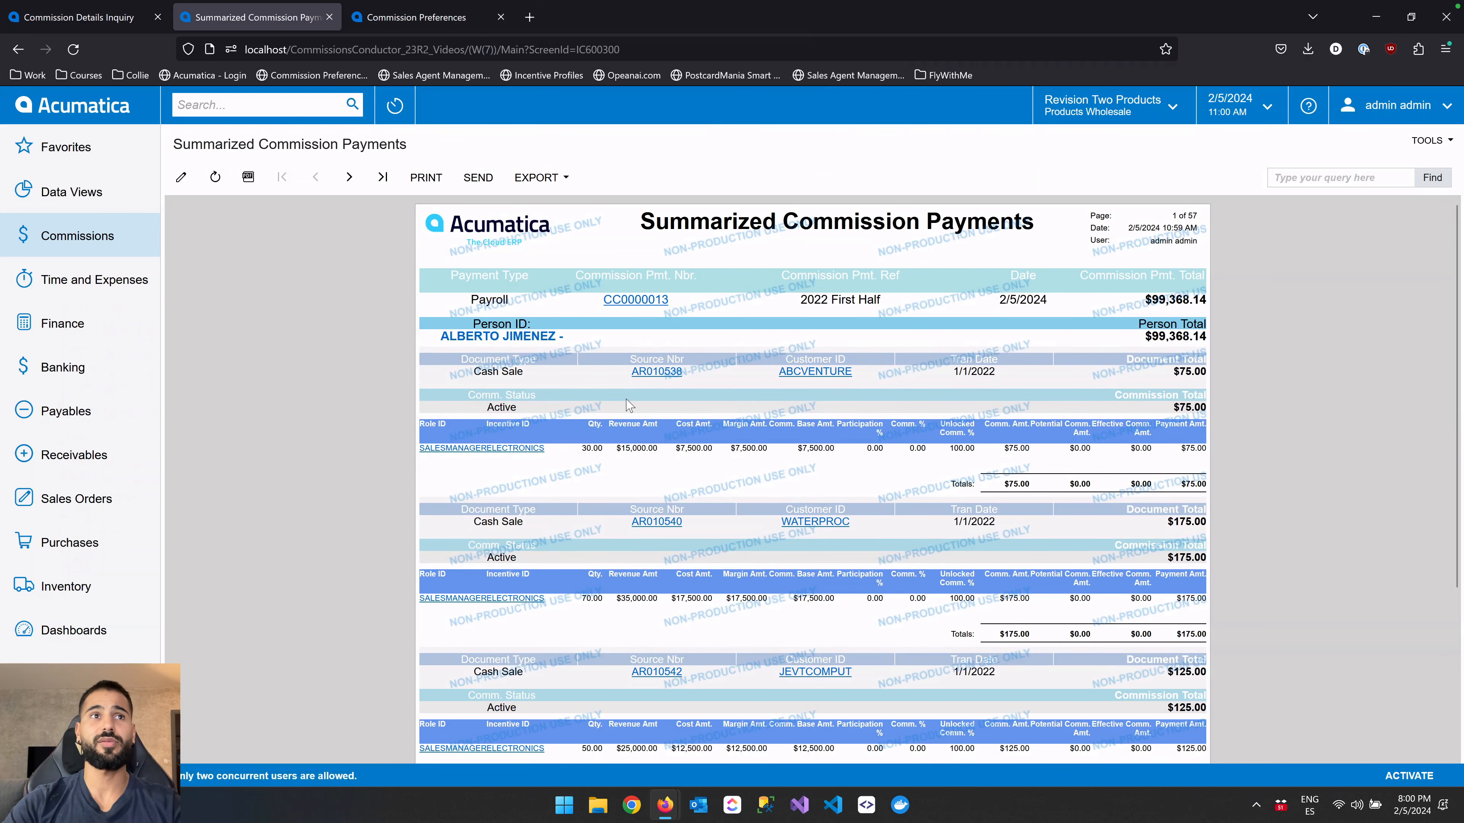
pyautogui.scroll(-1, 628, 405)
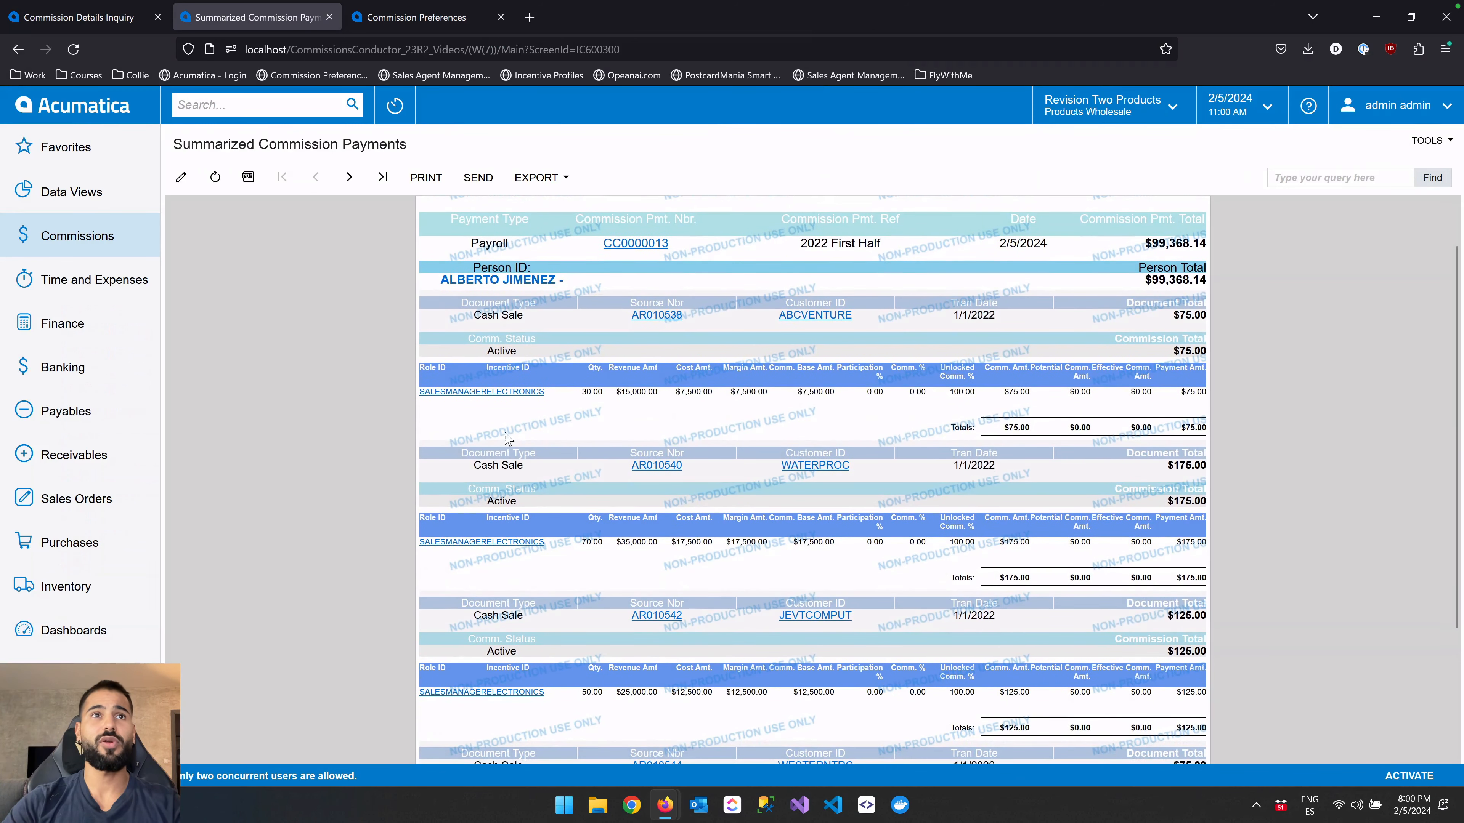
pyautogui.scroll(1, 535, 436)
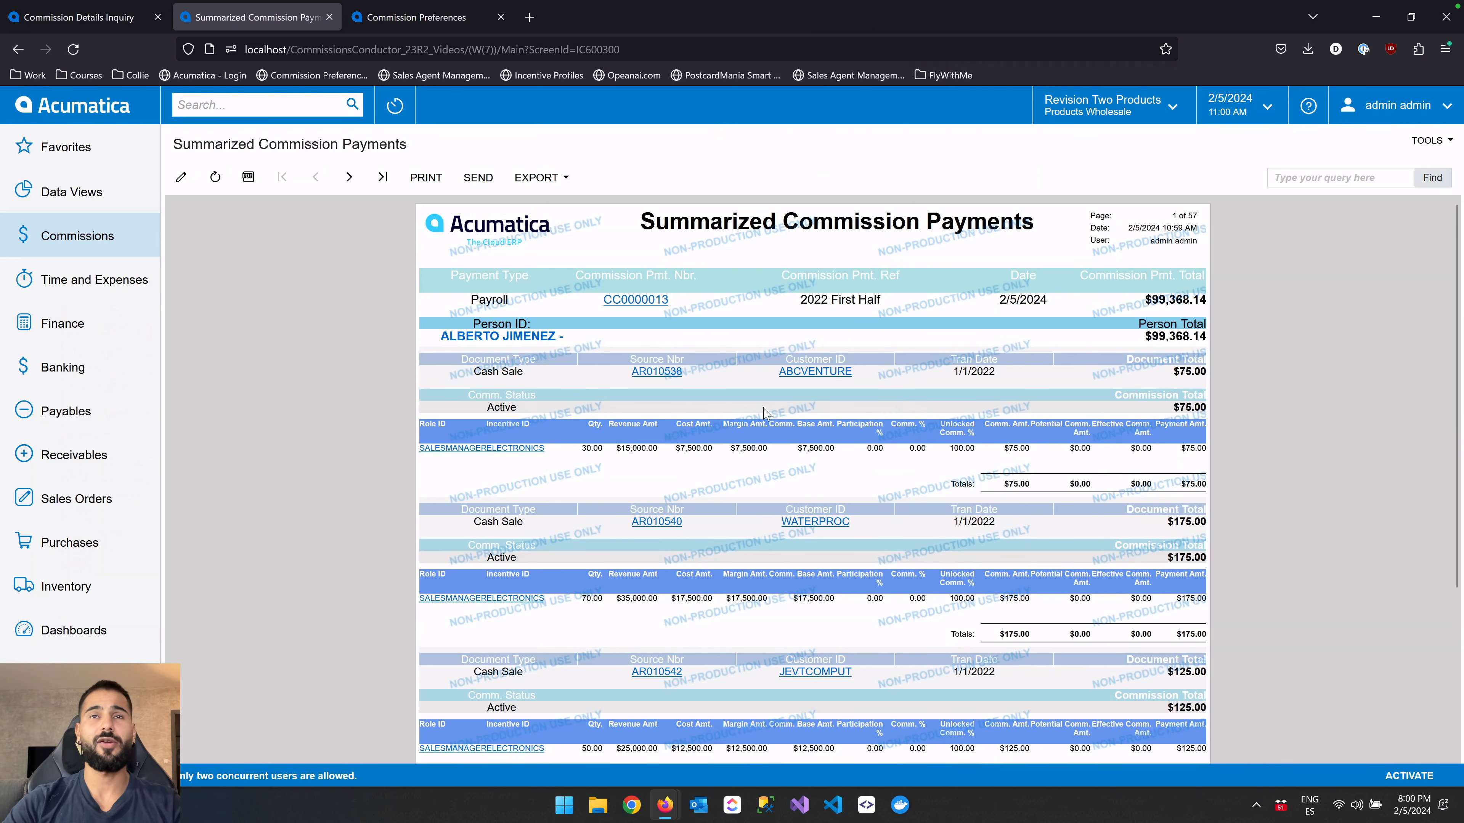
pyautogui.scroll(-4, 697, 562)
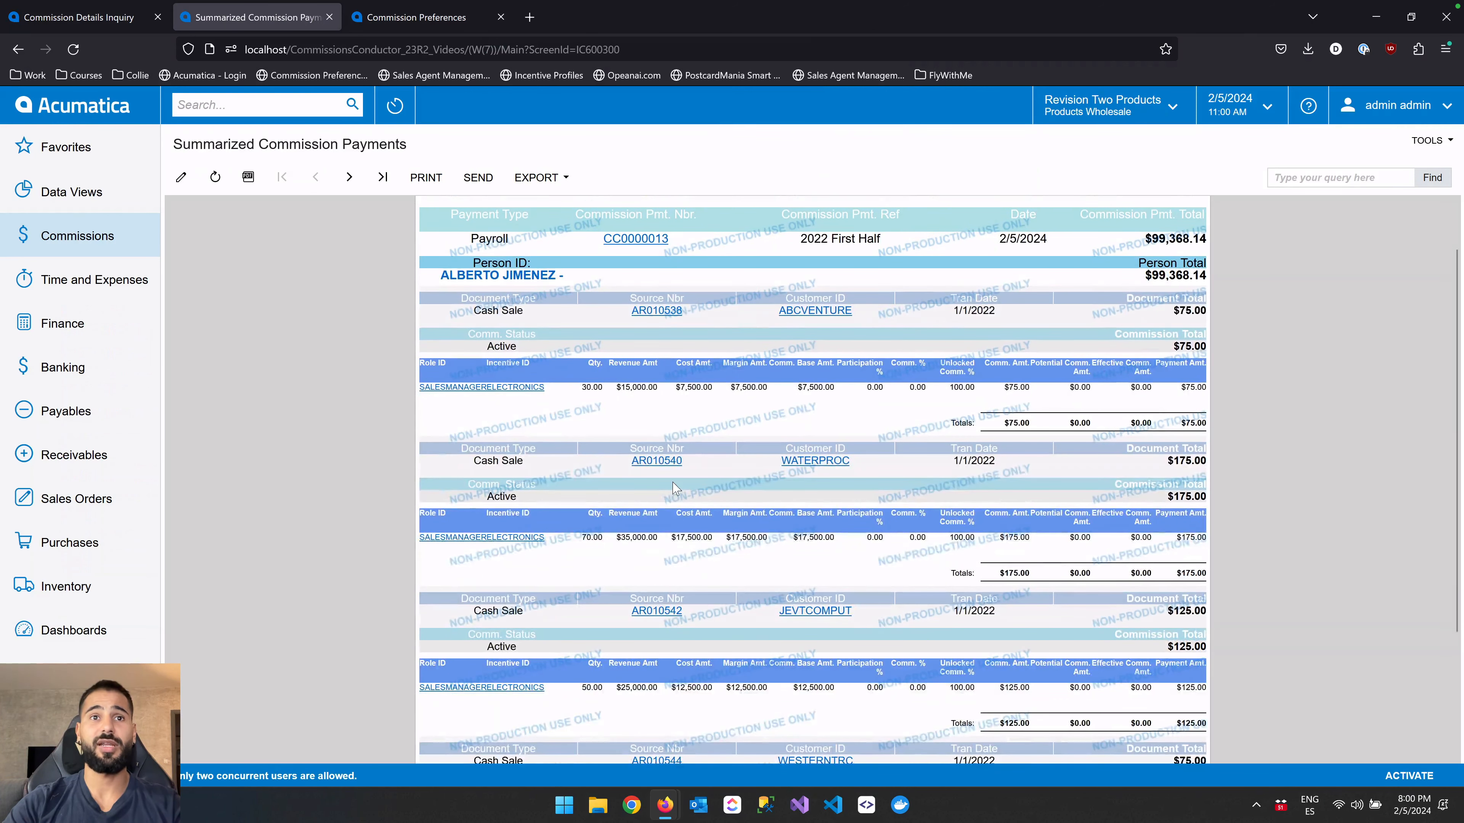
pyautogui.scroll(4, 675, 487)
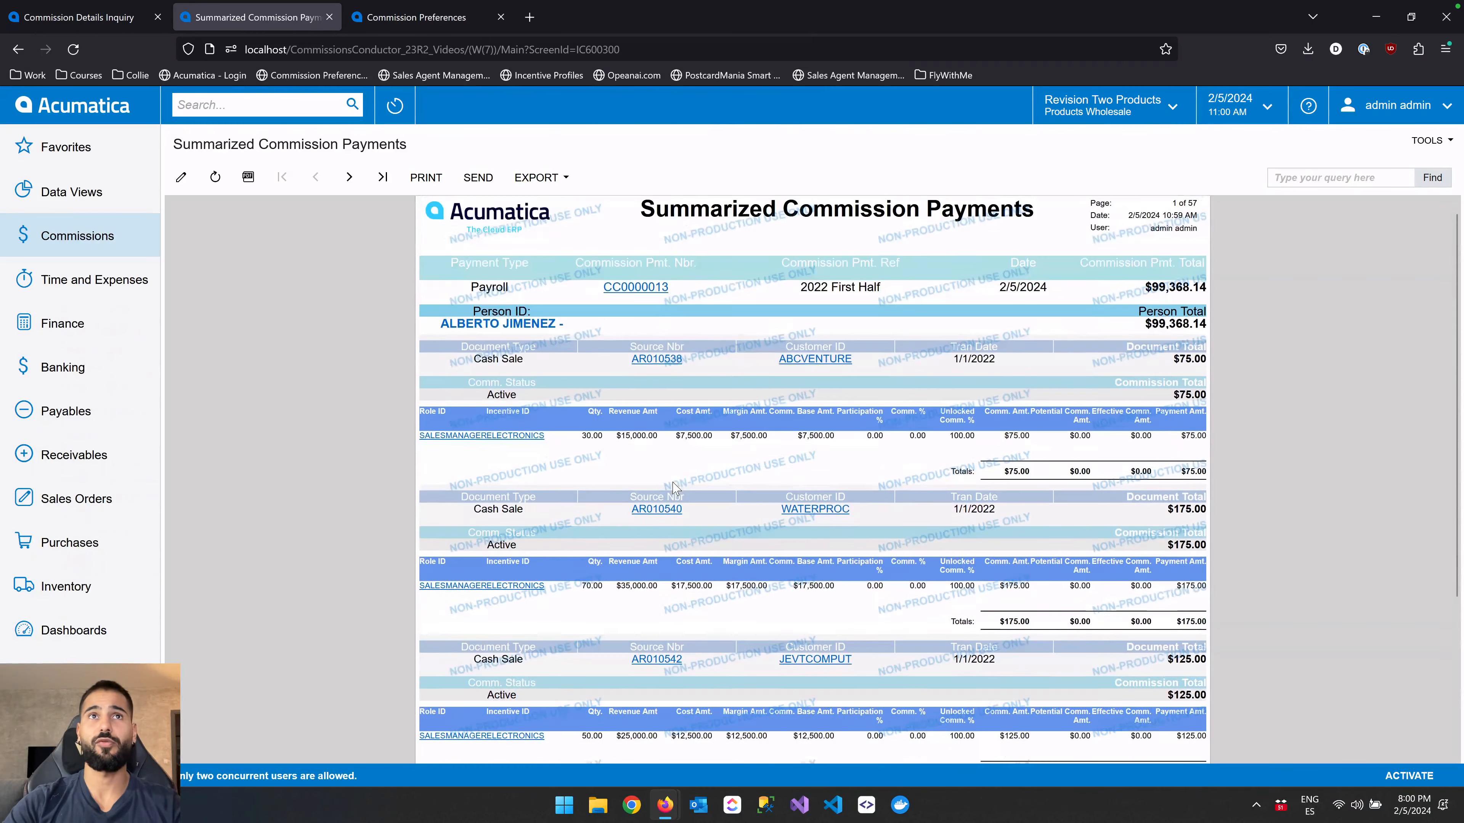
pyautogui.click(349, 177)
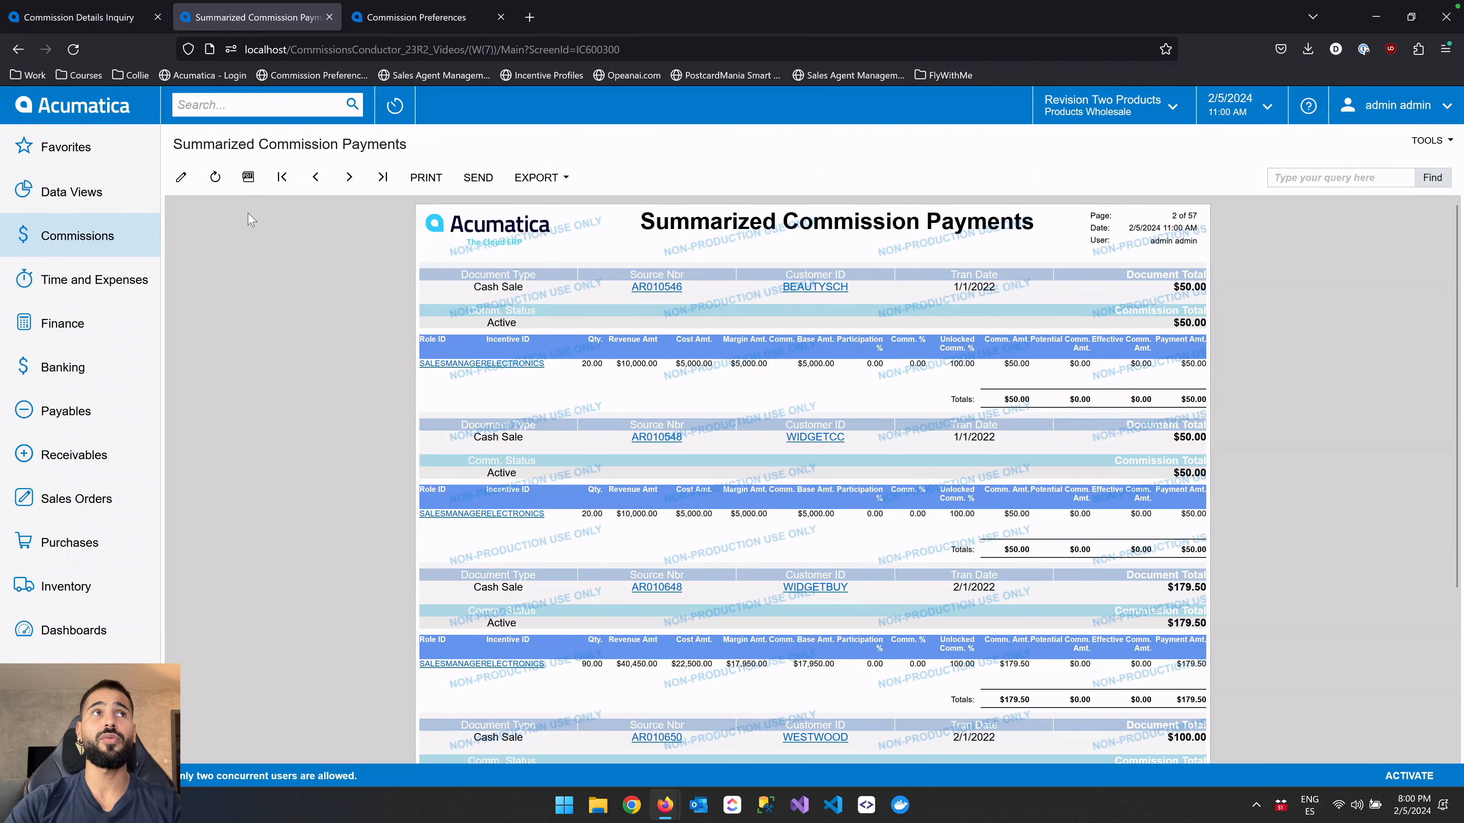
pyautogui.click(181, 177)
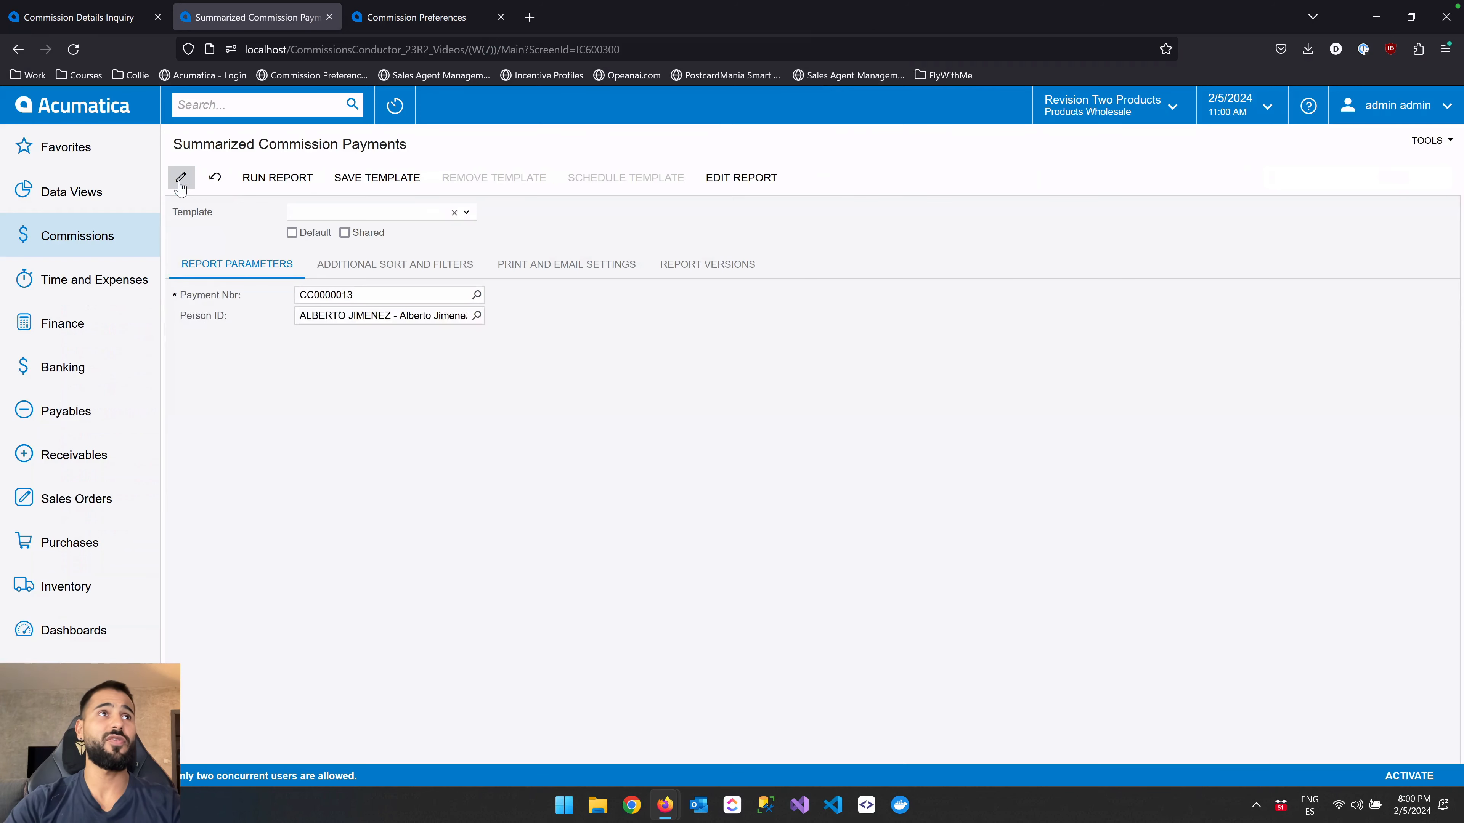
# Open Print Commission Transactions Reports and review the available Action and Report Type options without changing them.
pyautogui.click(138, 241)
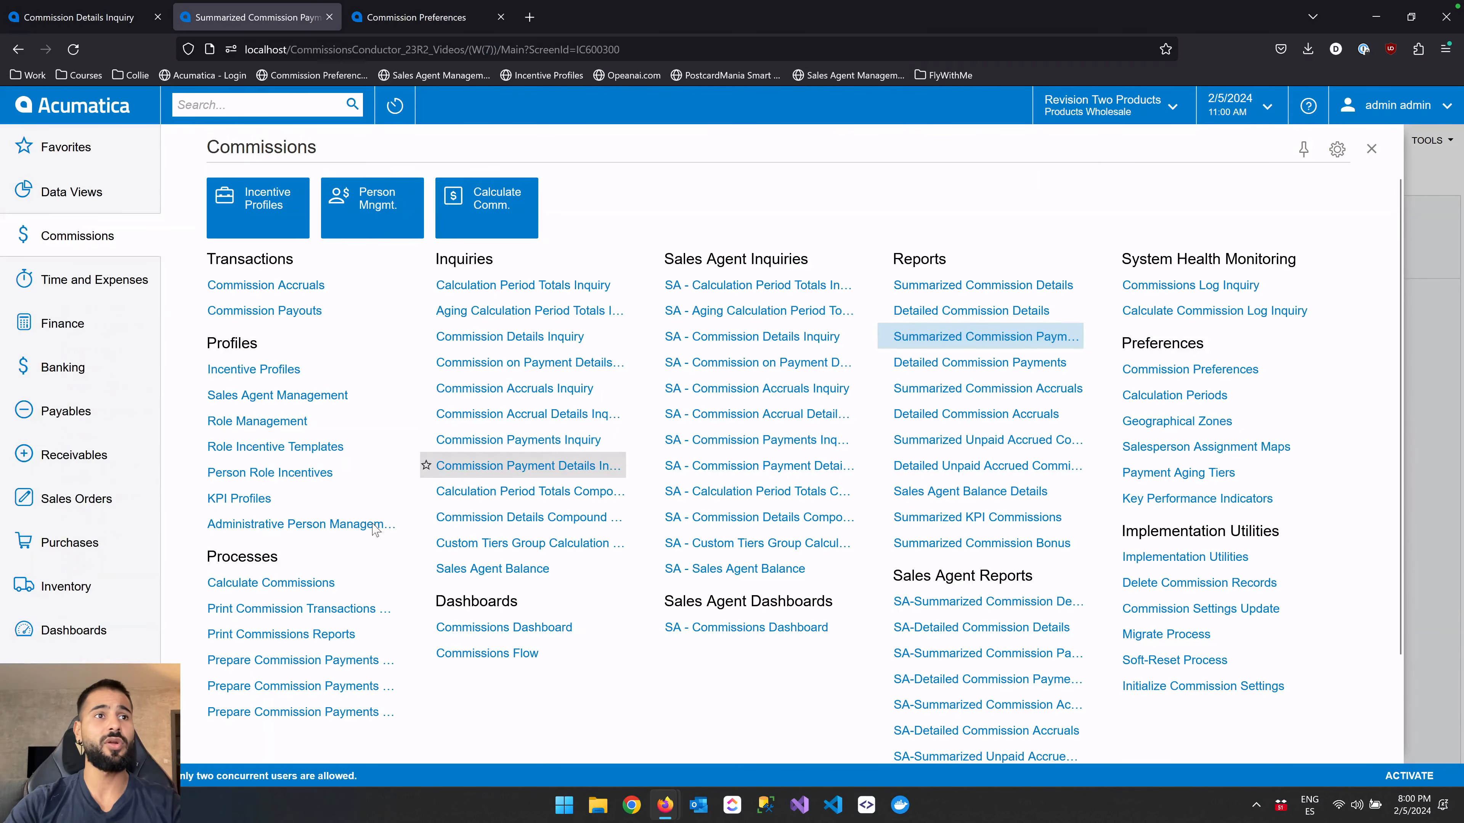
pyautogui.click(312, 611)
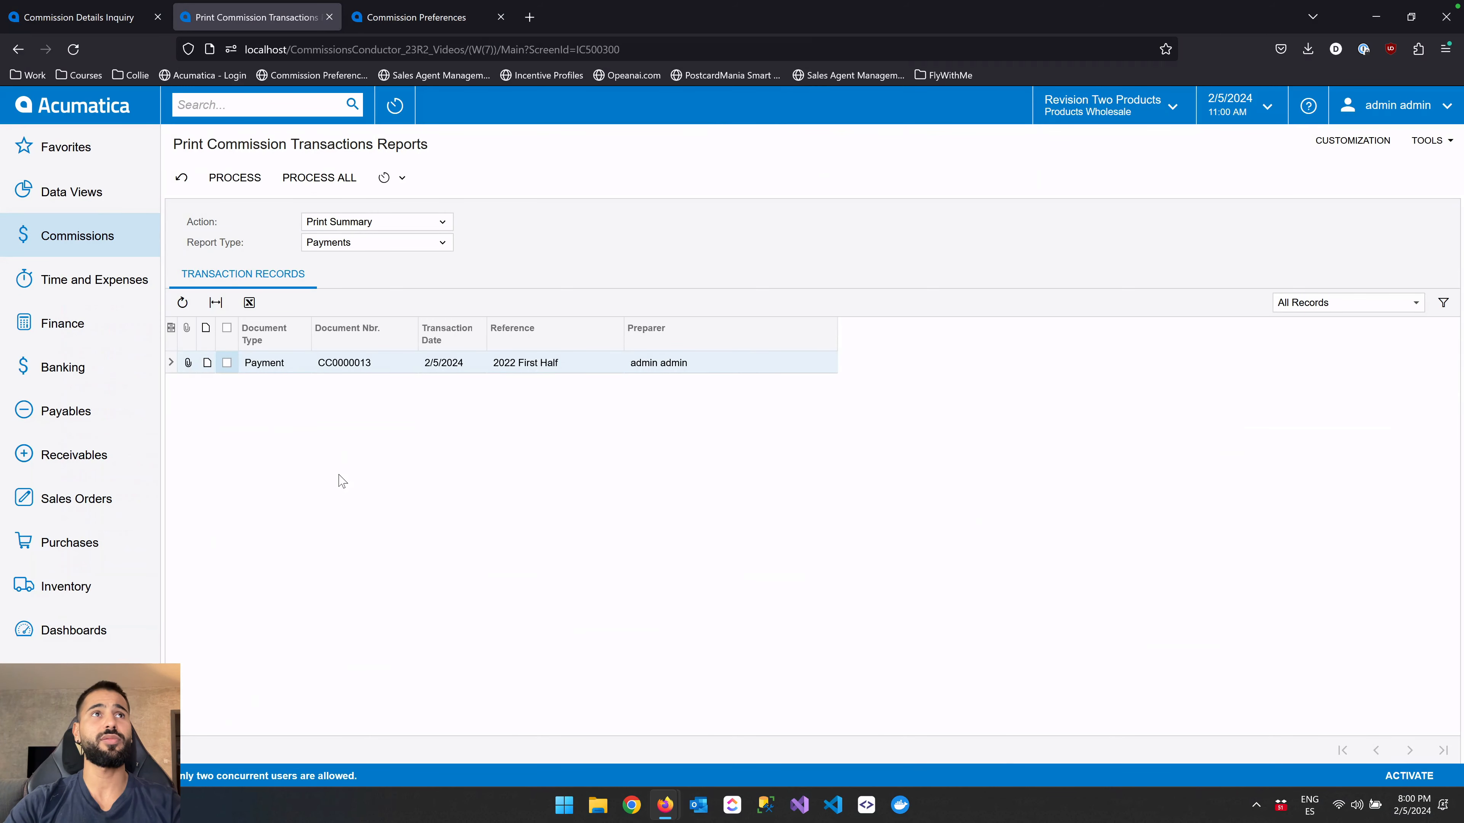
pyautogui.click(383, 223)
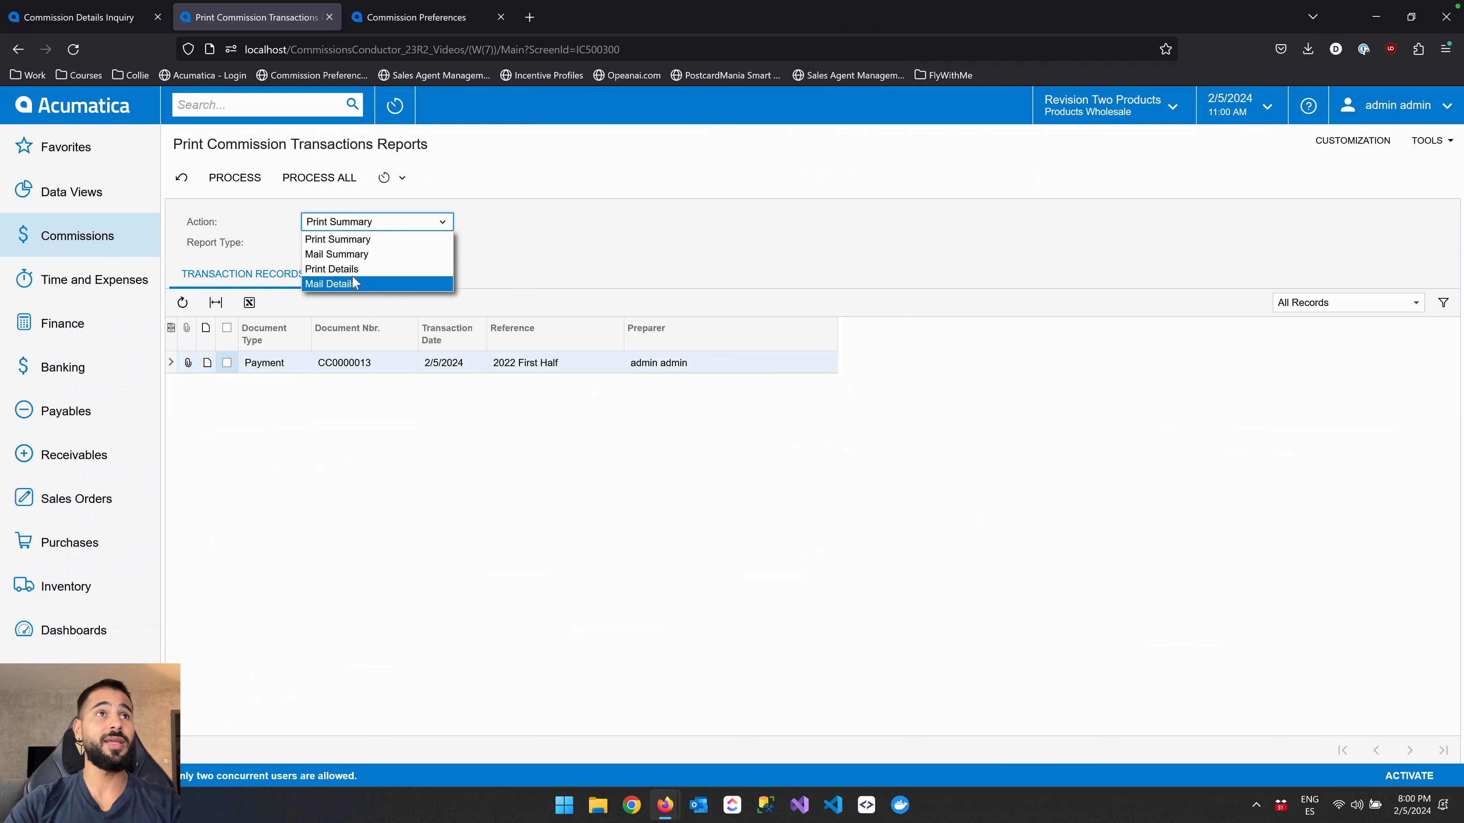
pyautogui.click(448, 224)
pyautogui.click(413, 246)
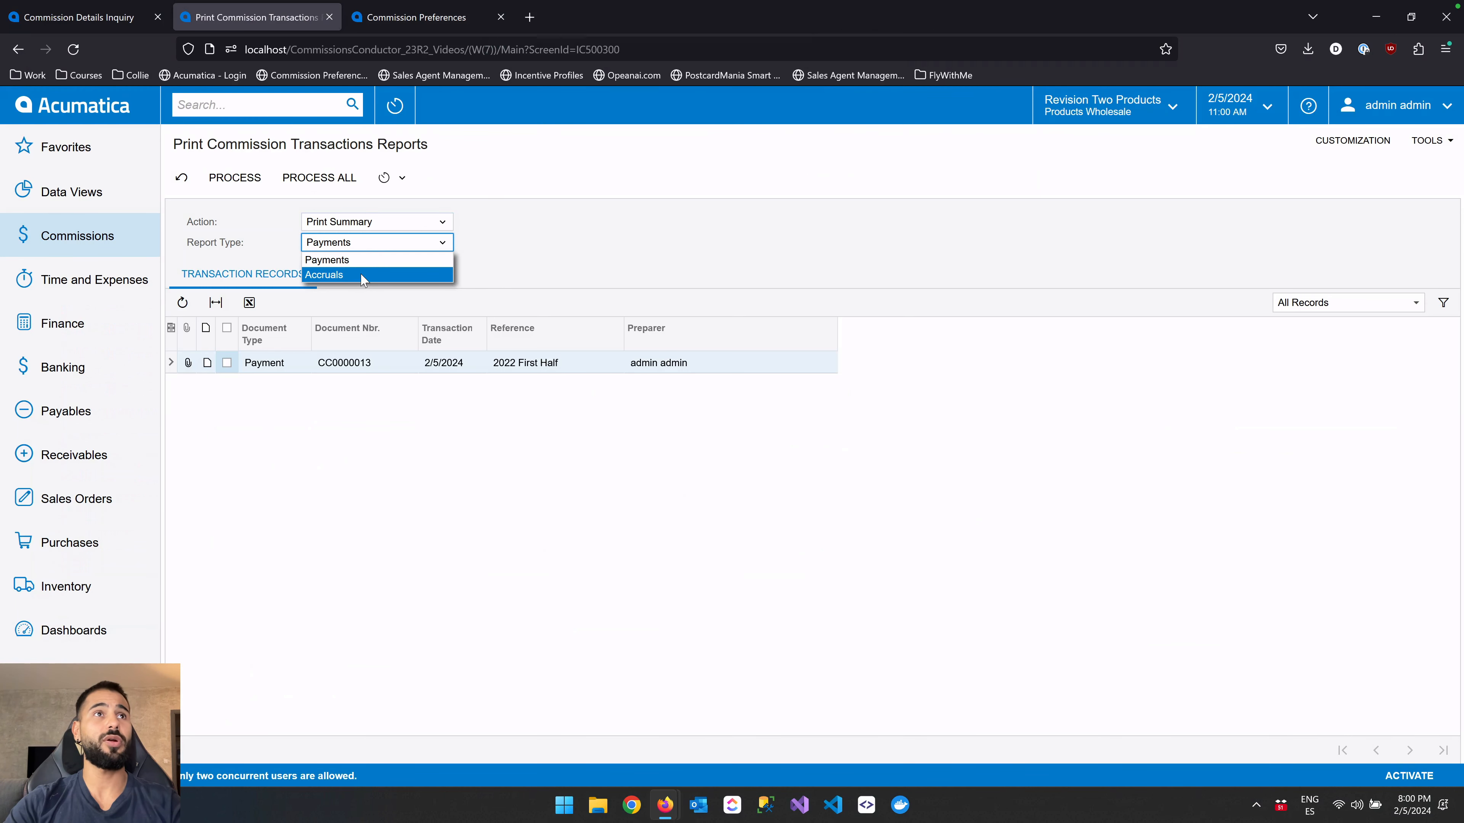
pyautogui.click(644, 200)
# Set the action for the commission transactions reports to Print Details.
pyautogui.click(417, 226)
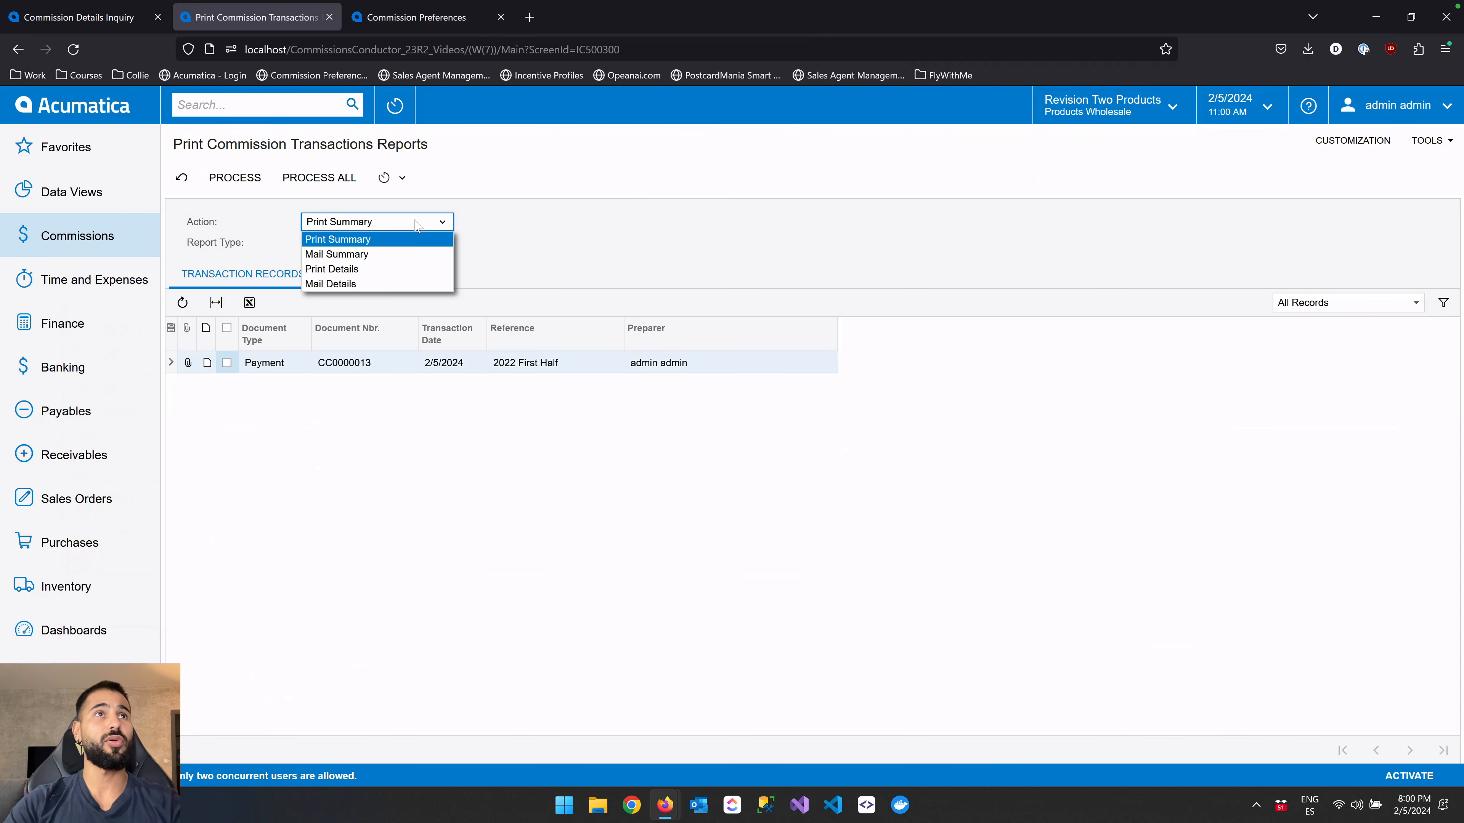
pyautogui.click(380, 269)
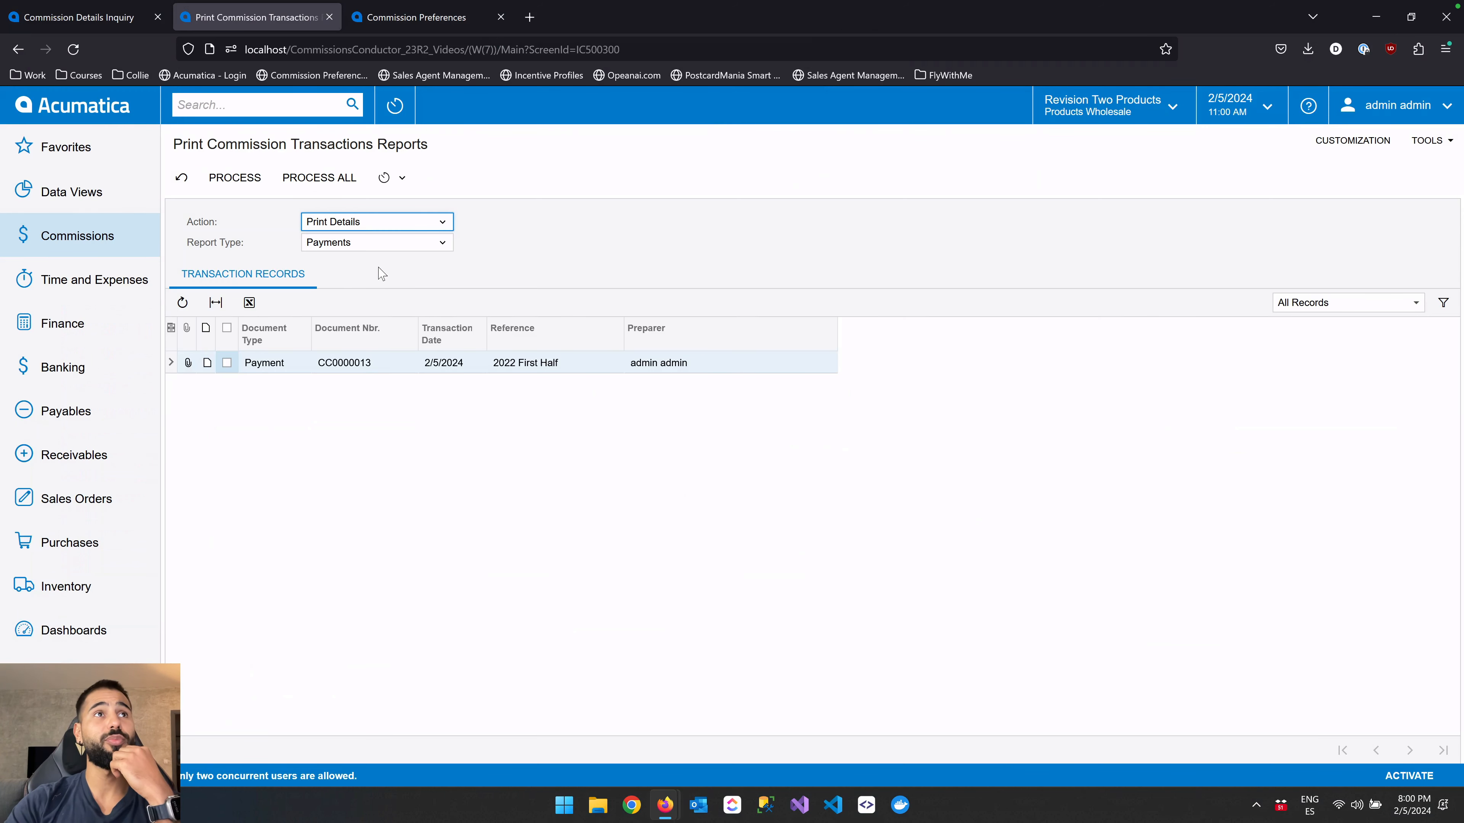
# Process the 2022 First Half payment record with the Print Details action and close the processing summary.
pyautogui.click(227, 364)
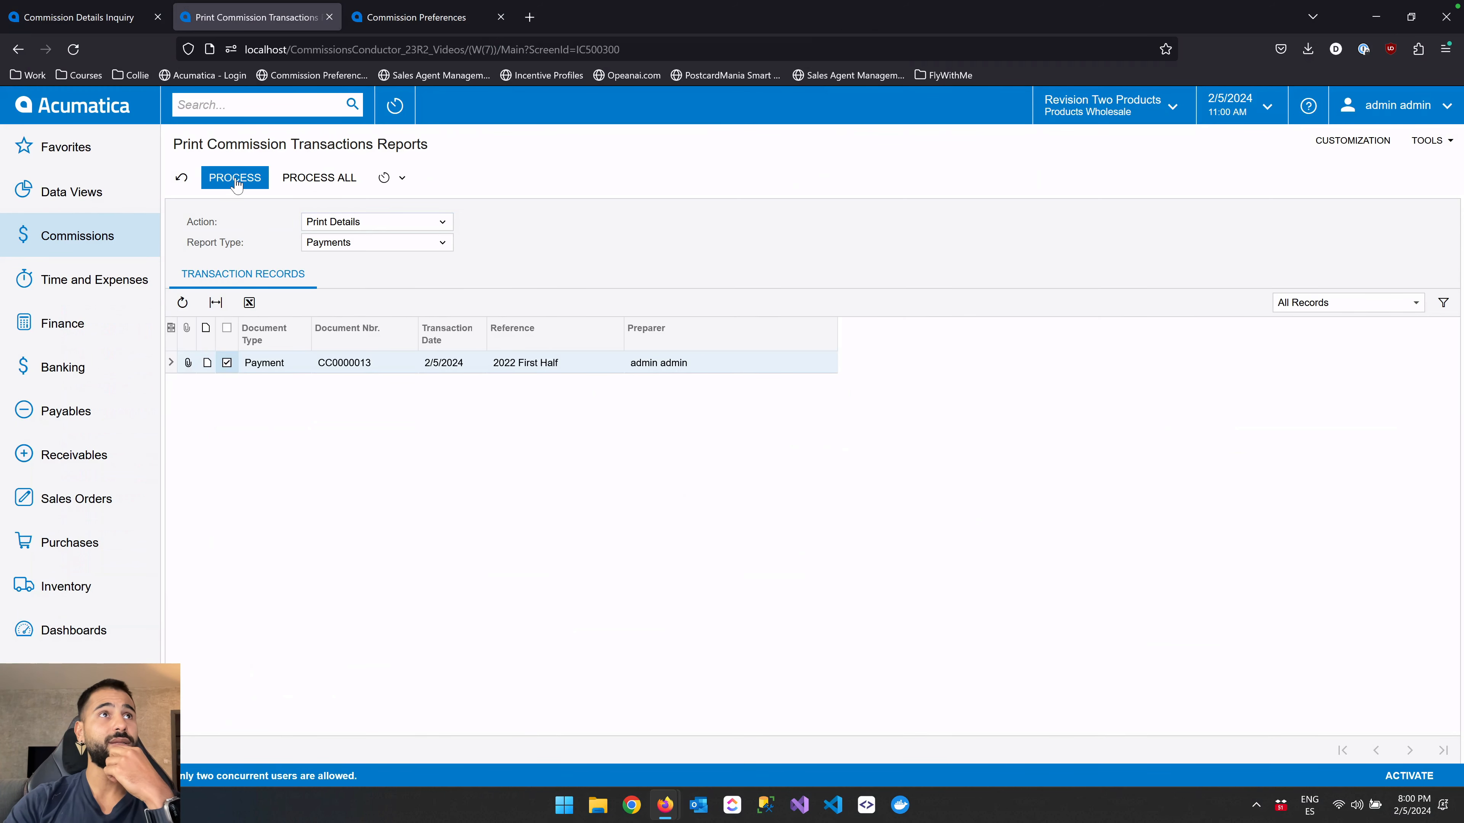
pyautogui.click(235, 178)
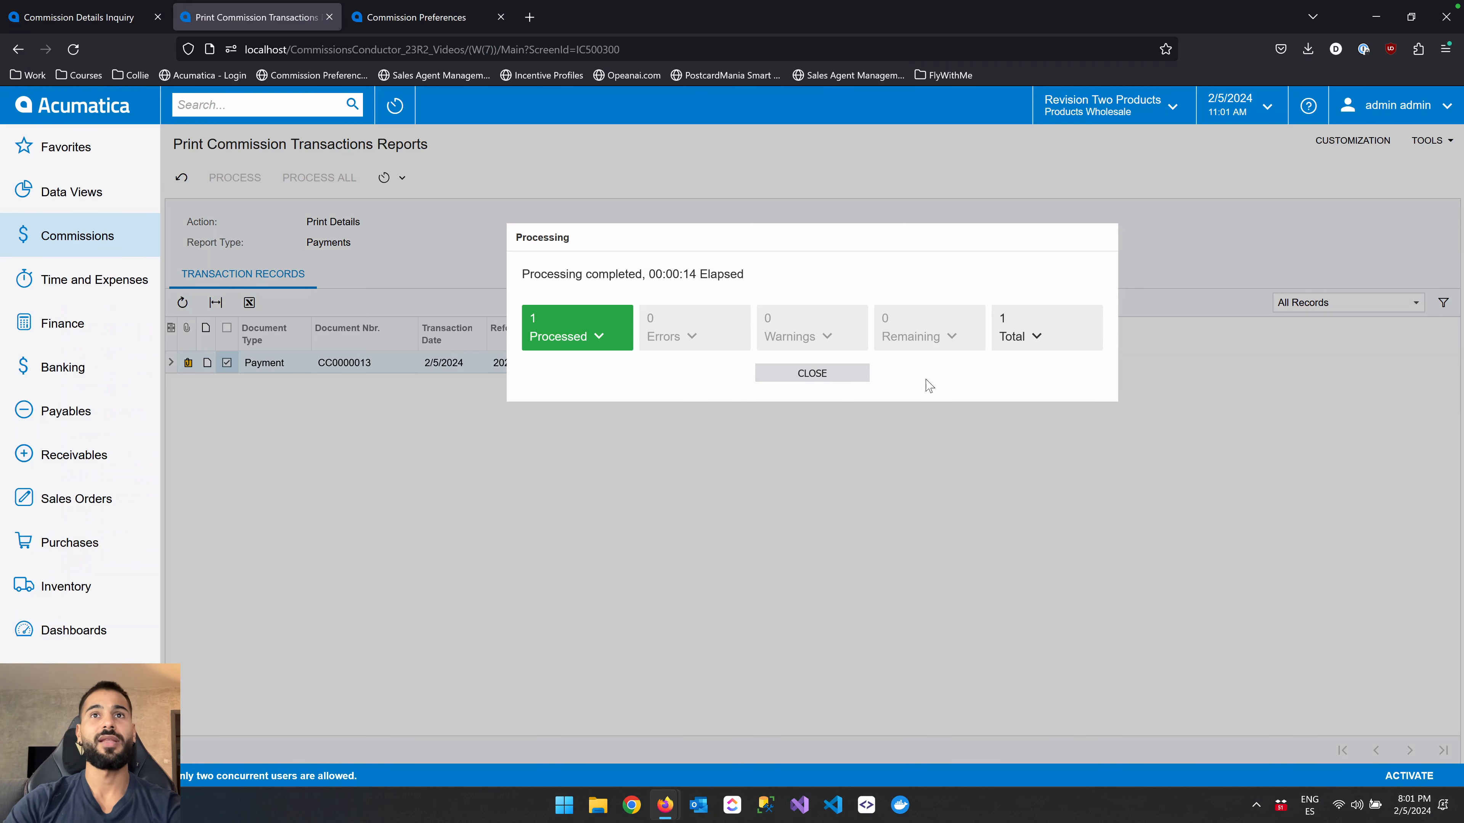
pyautogui.click(847, 375)
# Open the first detailed report attached to the payment and examine its Person ID header and document lines through the last page.
pyautogui.click(188, 364)
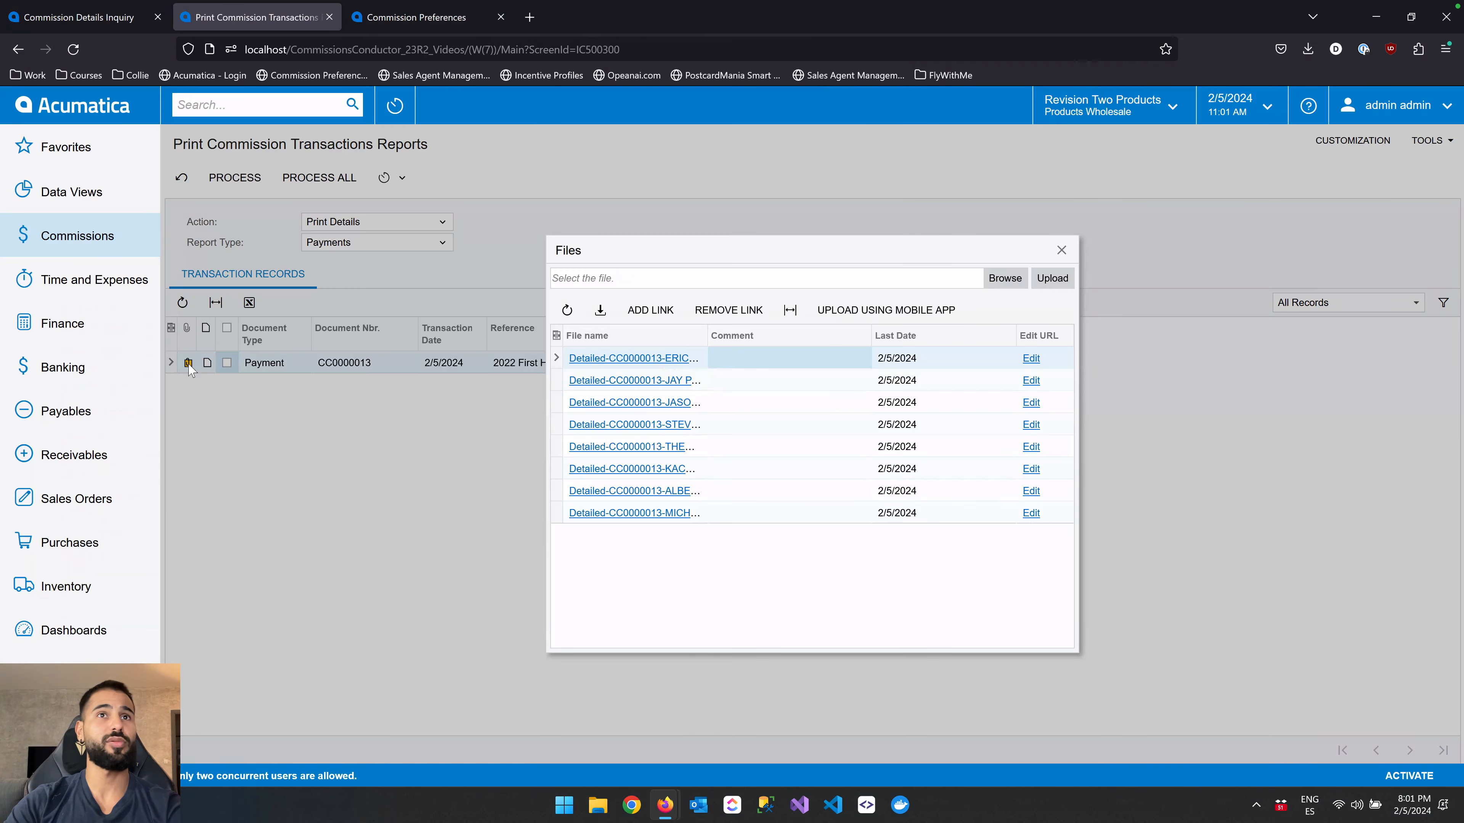
pyautogui.click(636, 359)
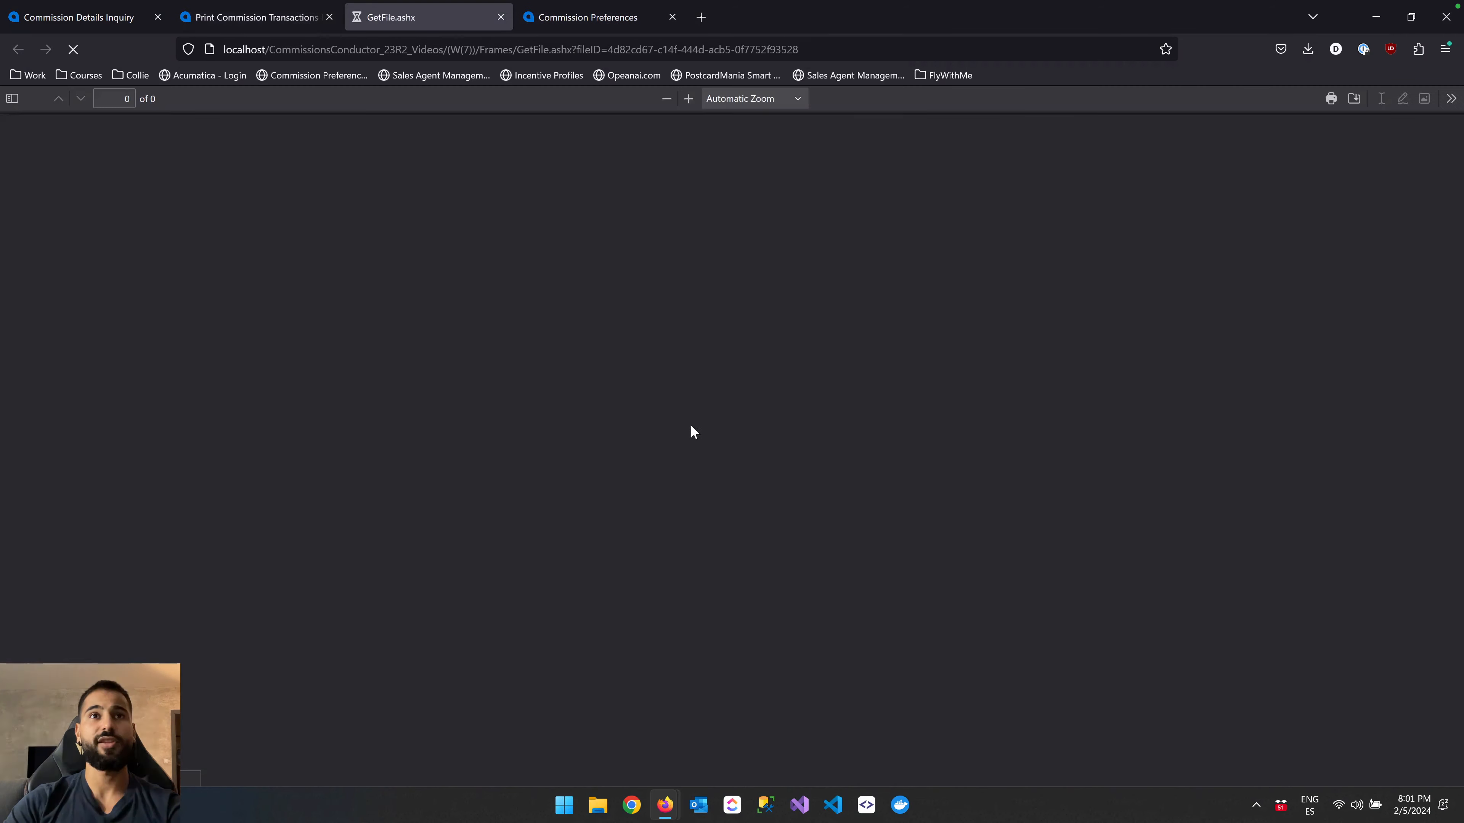
pyautogui.scroll(-20, 643, 634)
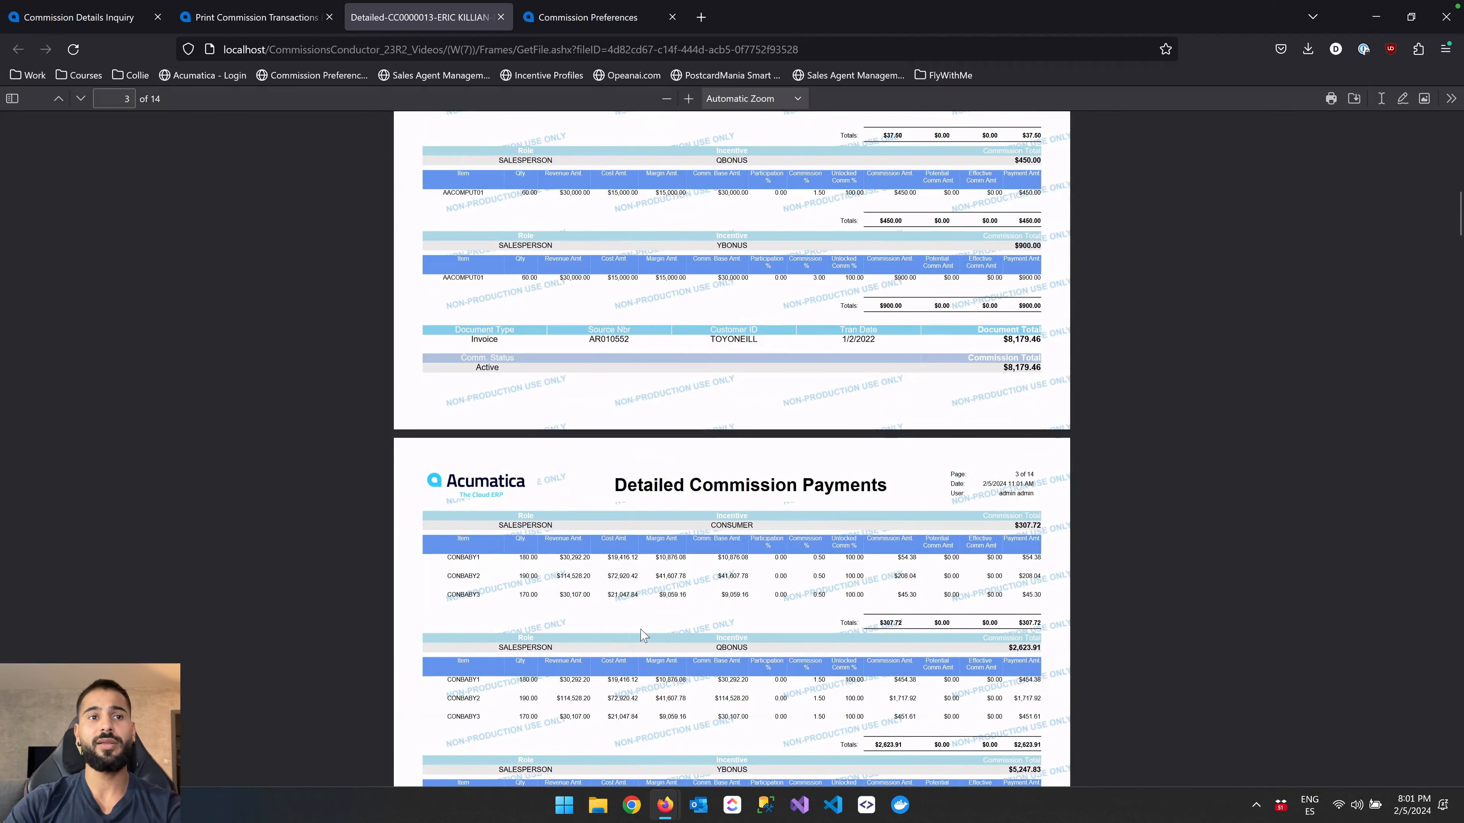
pyautogui.scroll(6, 643, 635)
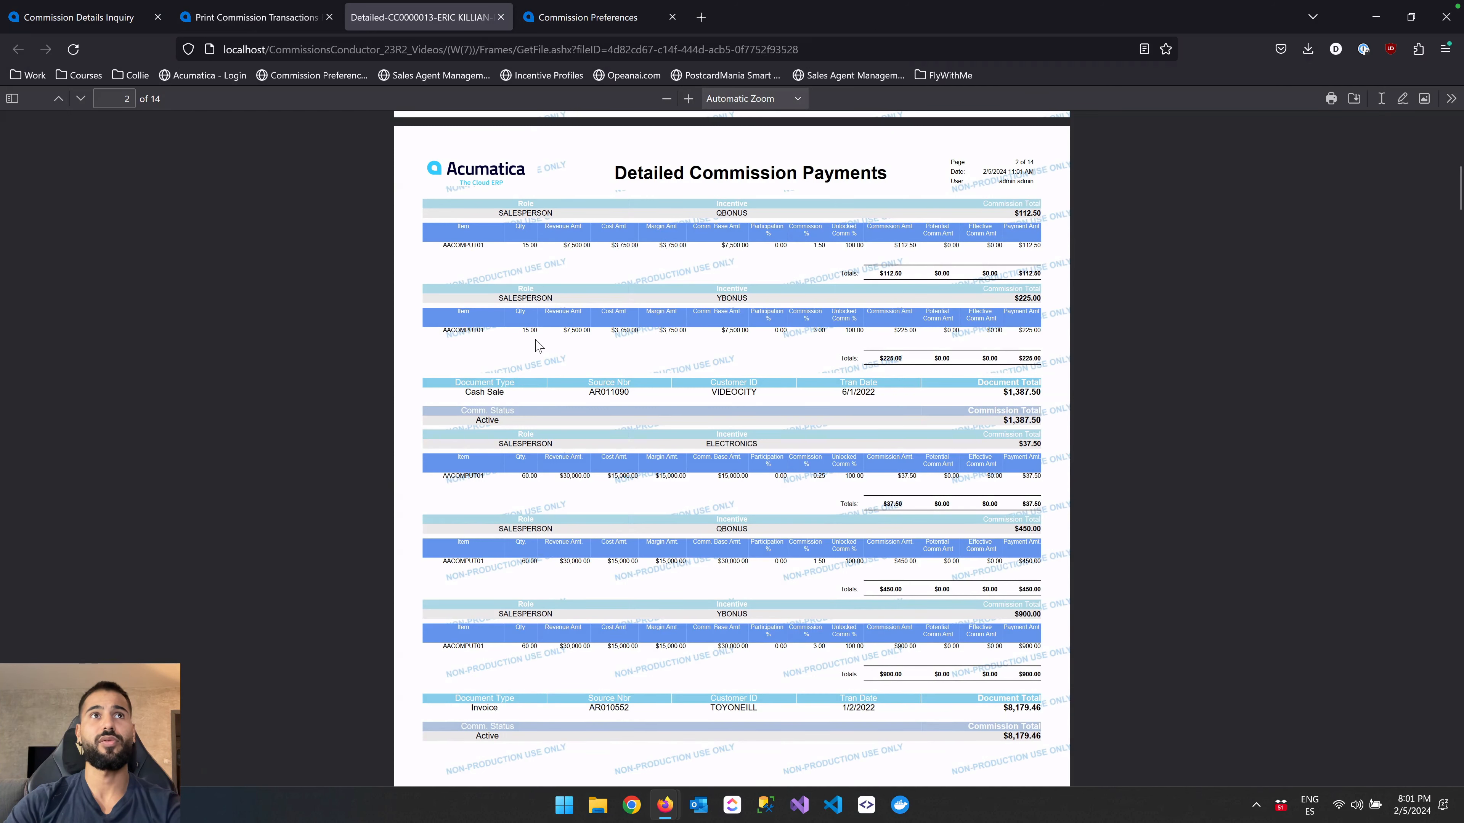
pyautogui.scroll(1, 538, 349)
pyautogui.scroll(15, 538, 349)
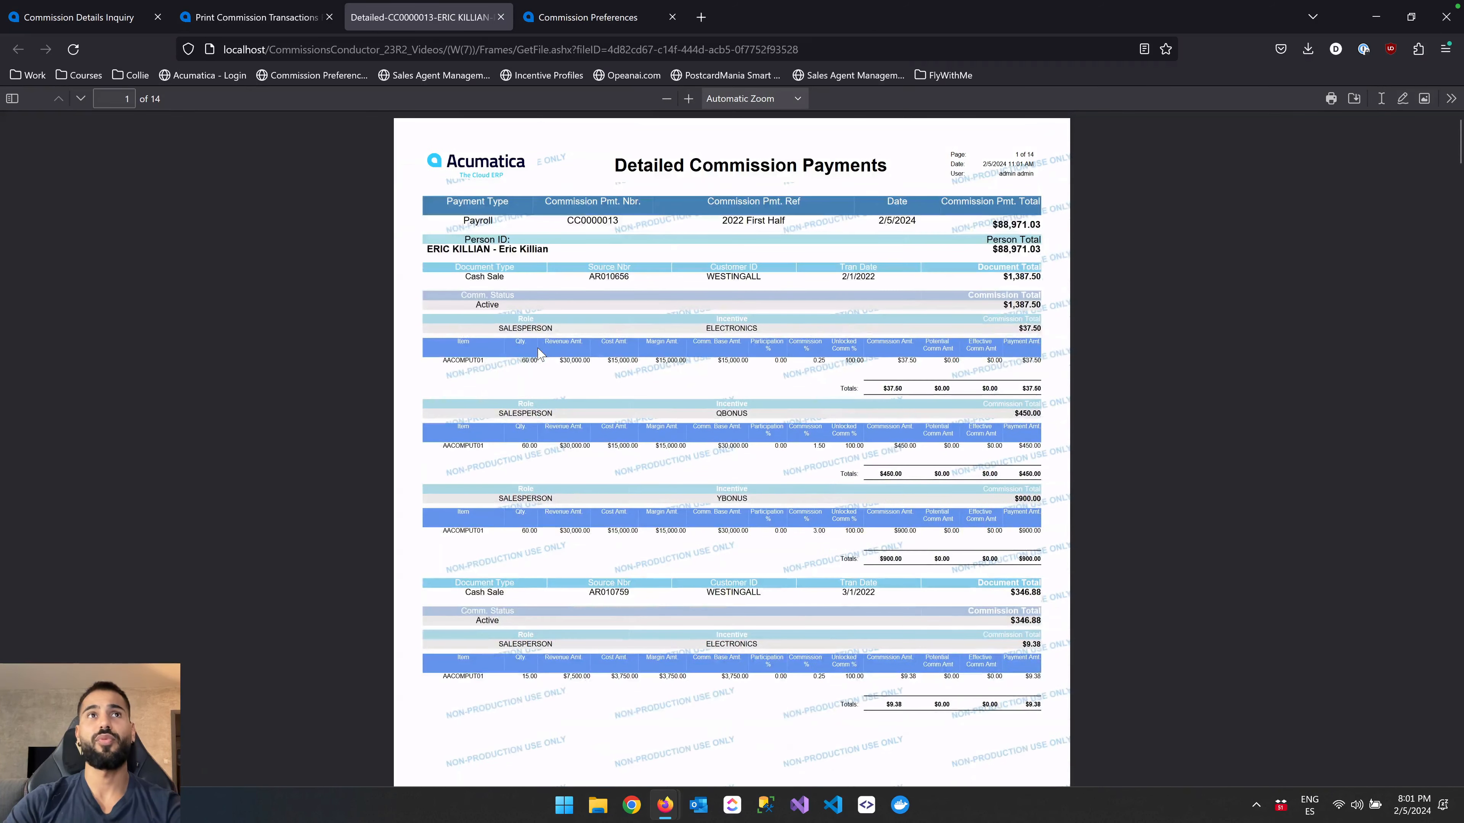
pyautogui.moveTo(483, 249); pyautogui.dragTo(574, 253)
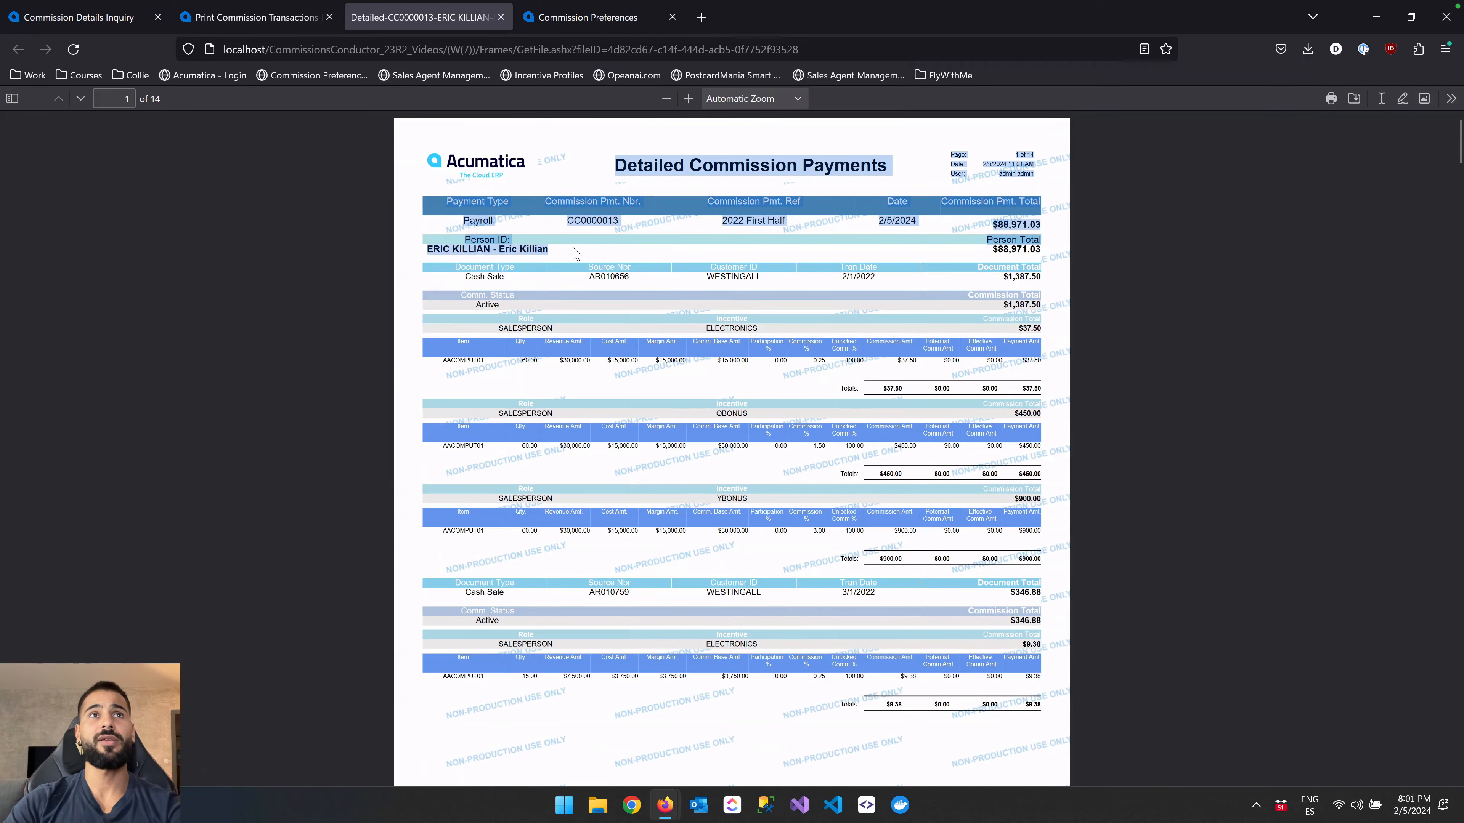
pyautogui.scroll(-20, 577, 253)
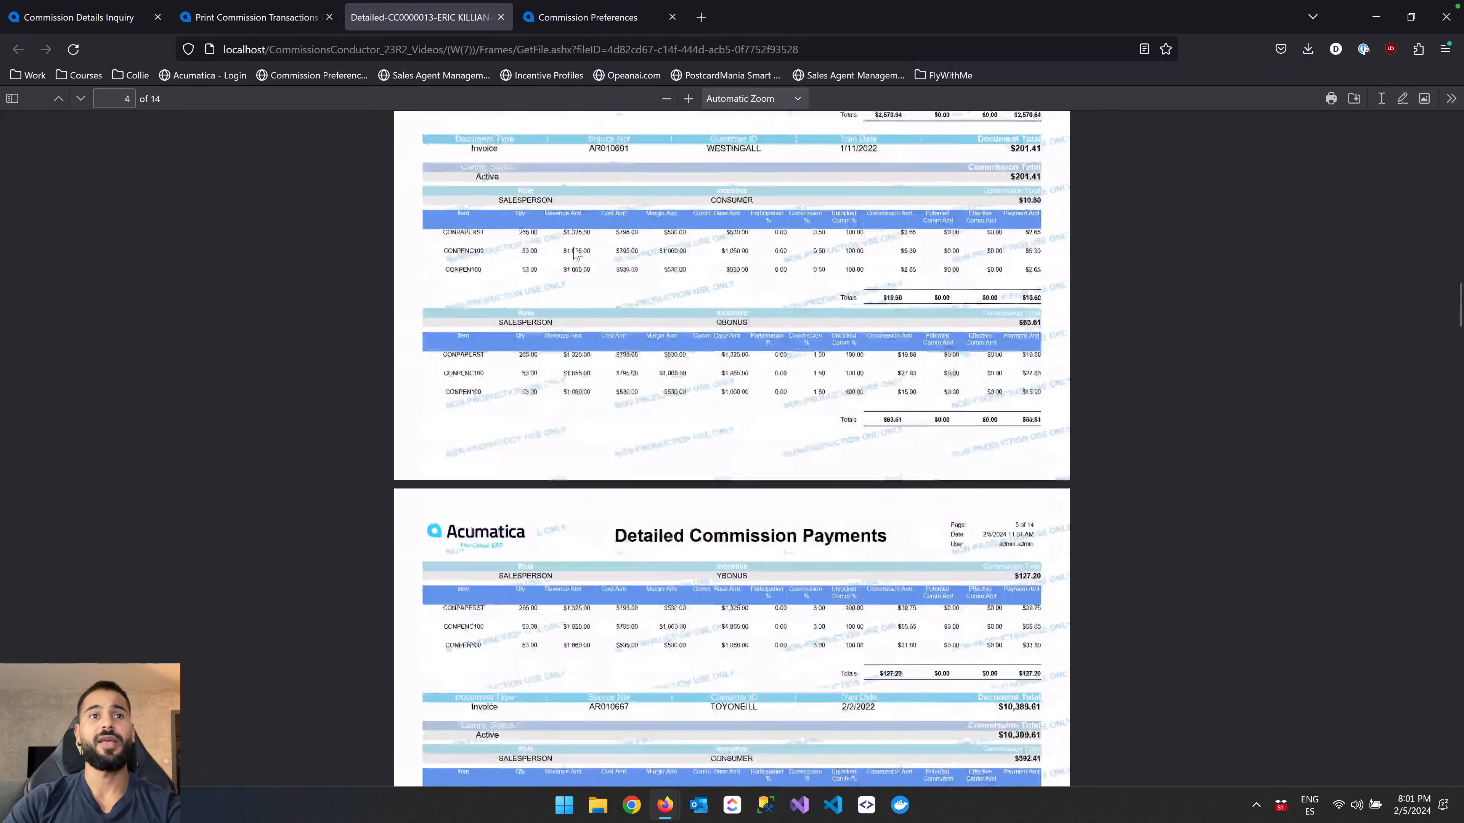
pyautogui.scroll(-20, 577, 253)
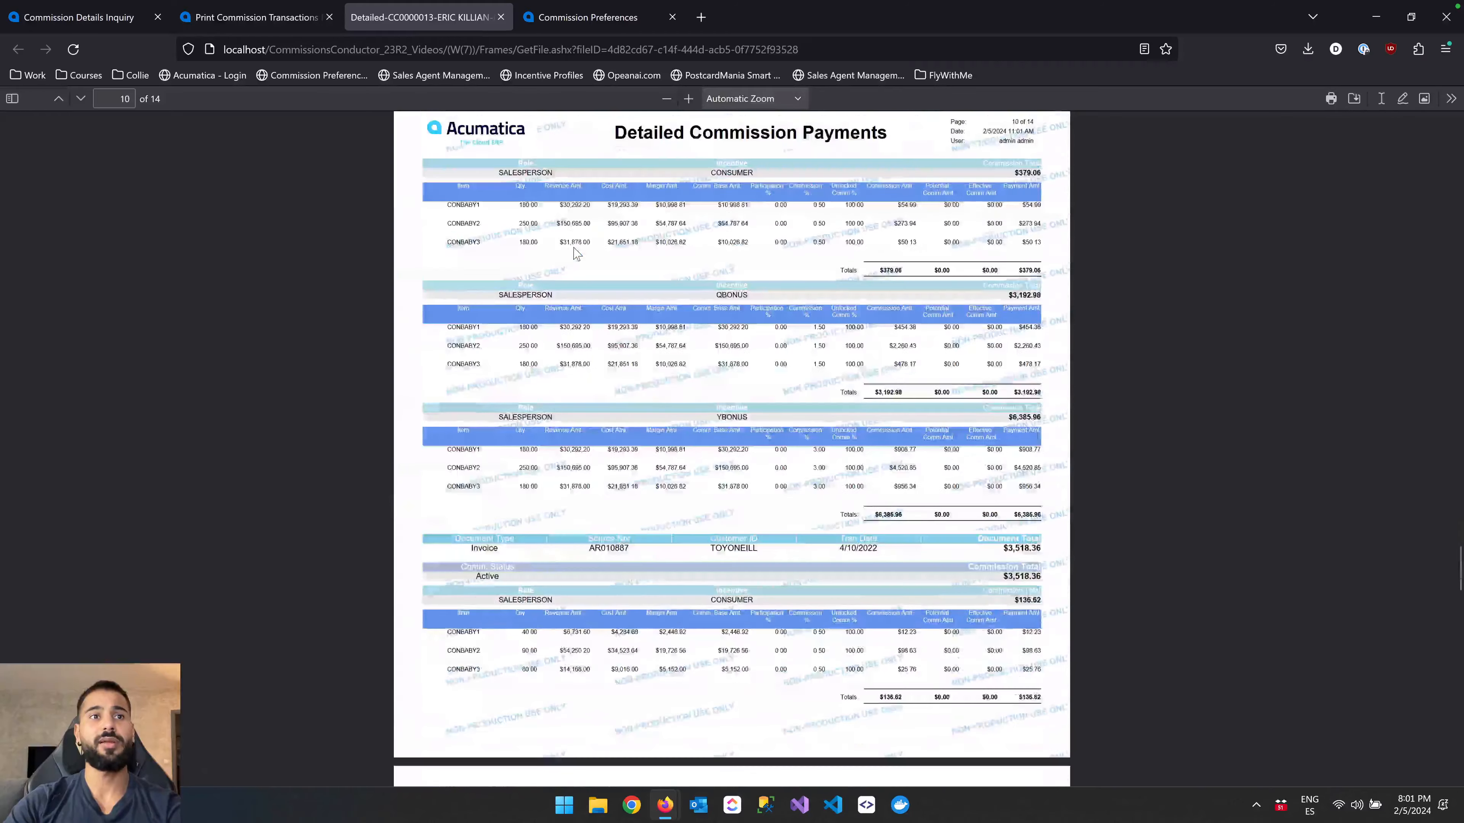
pyautogui.scroll(-20, 574, 248)
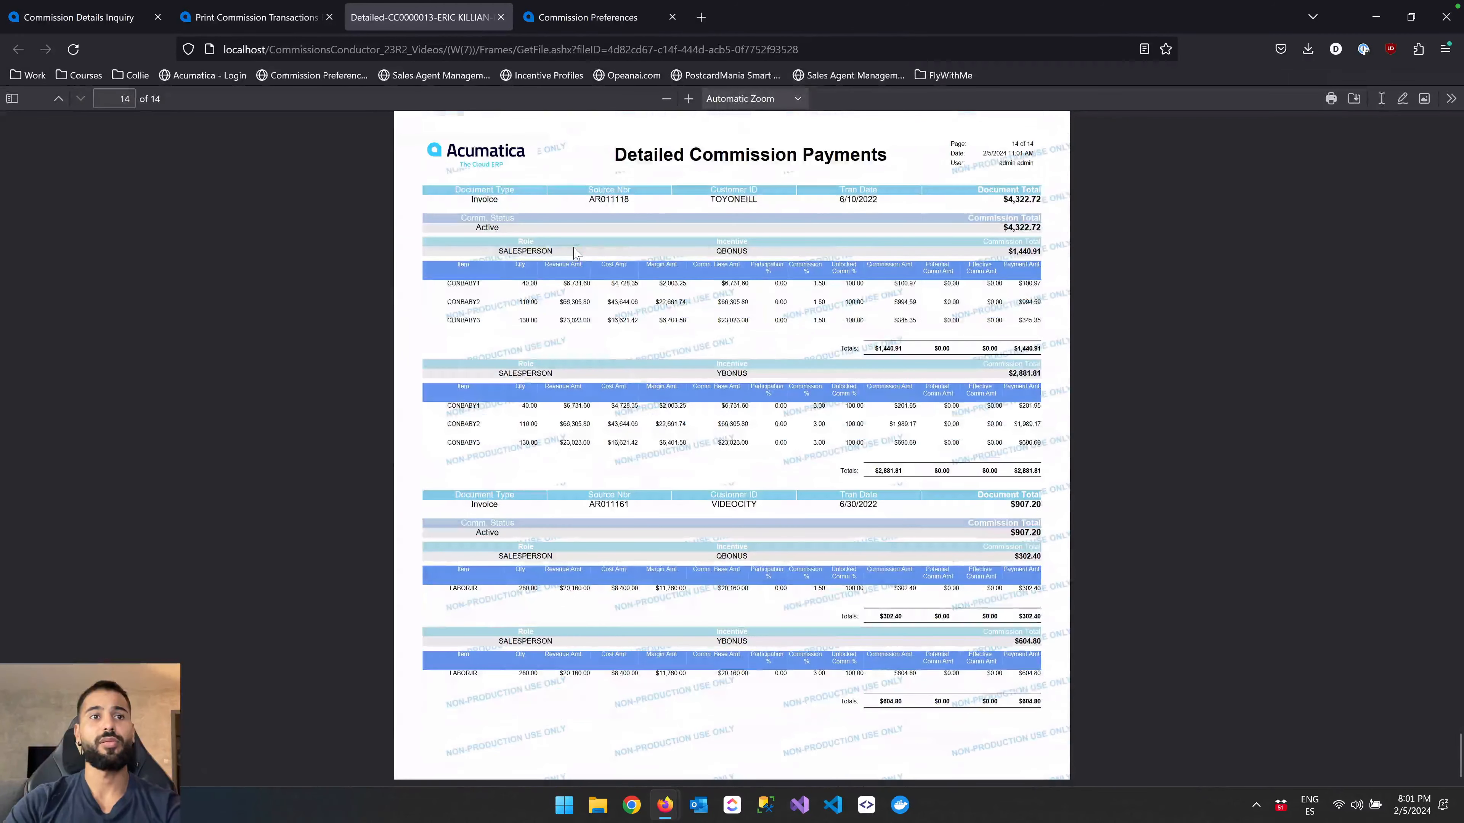
# Return to the payment's attached files, open the second detailed report and check the Person ID in its header.
pyautogui.click(269, 17)
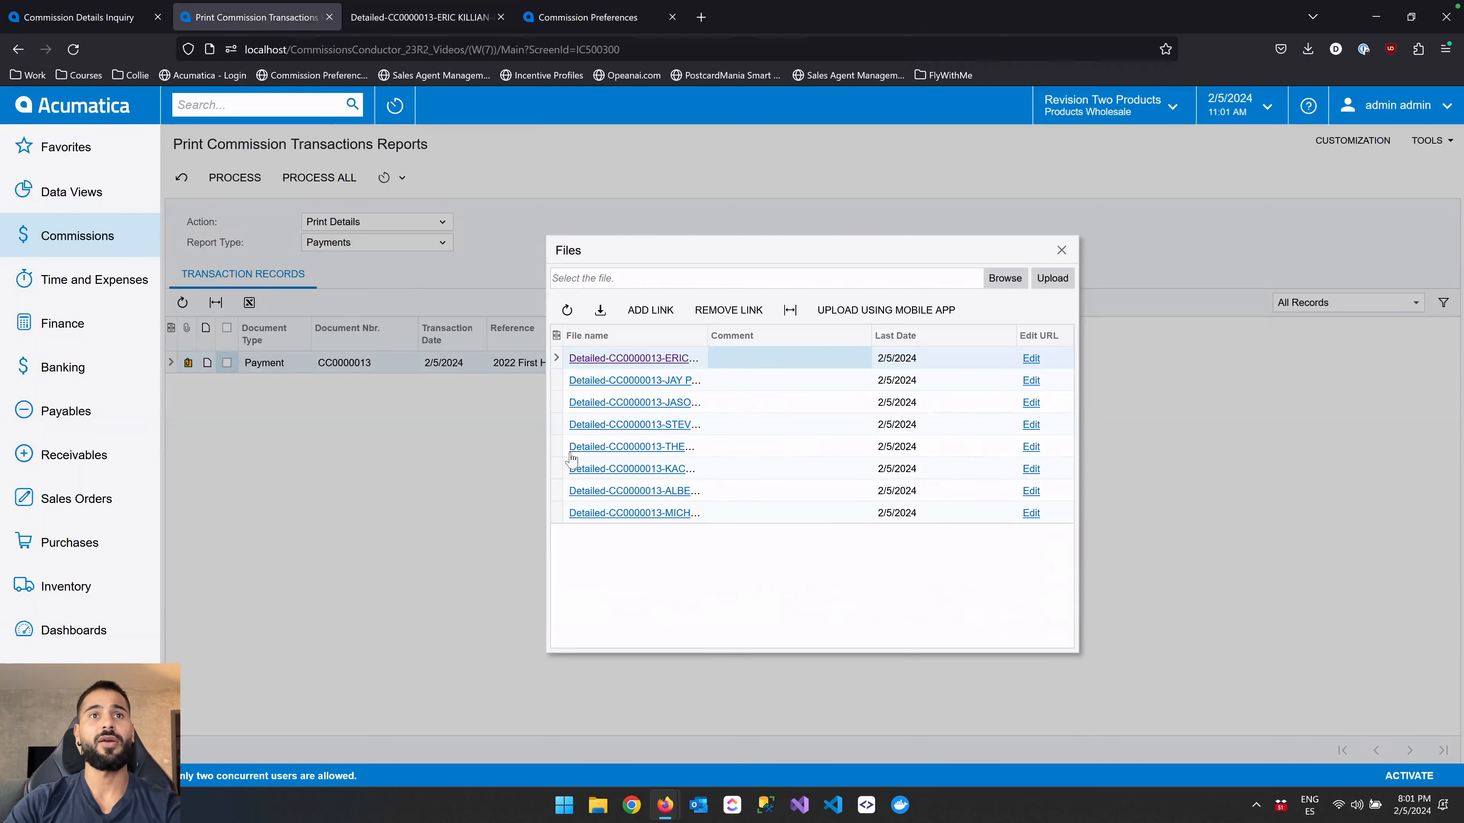
pyautogui.click(627, 381)
pyautogui.moveTo(430, 243); pyautogui.dragTo(584, 249)
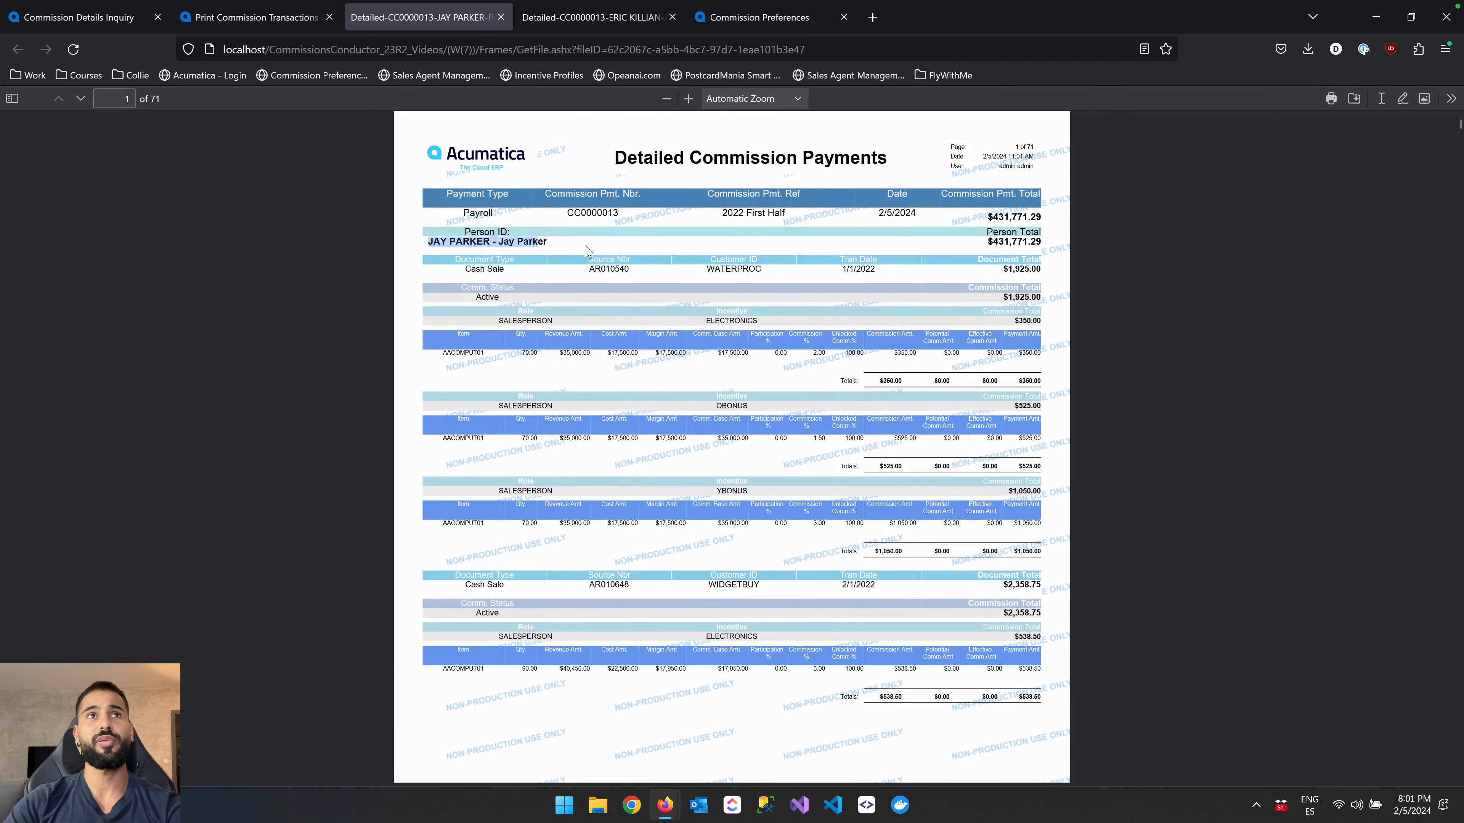
pyautogui.click(555, 248)
pyautogui.moveTo(497, 243); pyautogui.dragTo(580, 245)
pyautogui.click(582, 242)
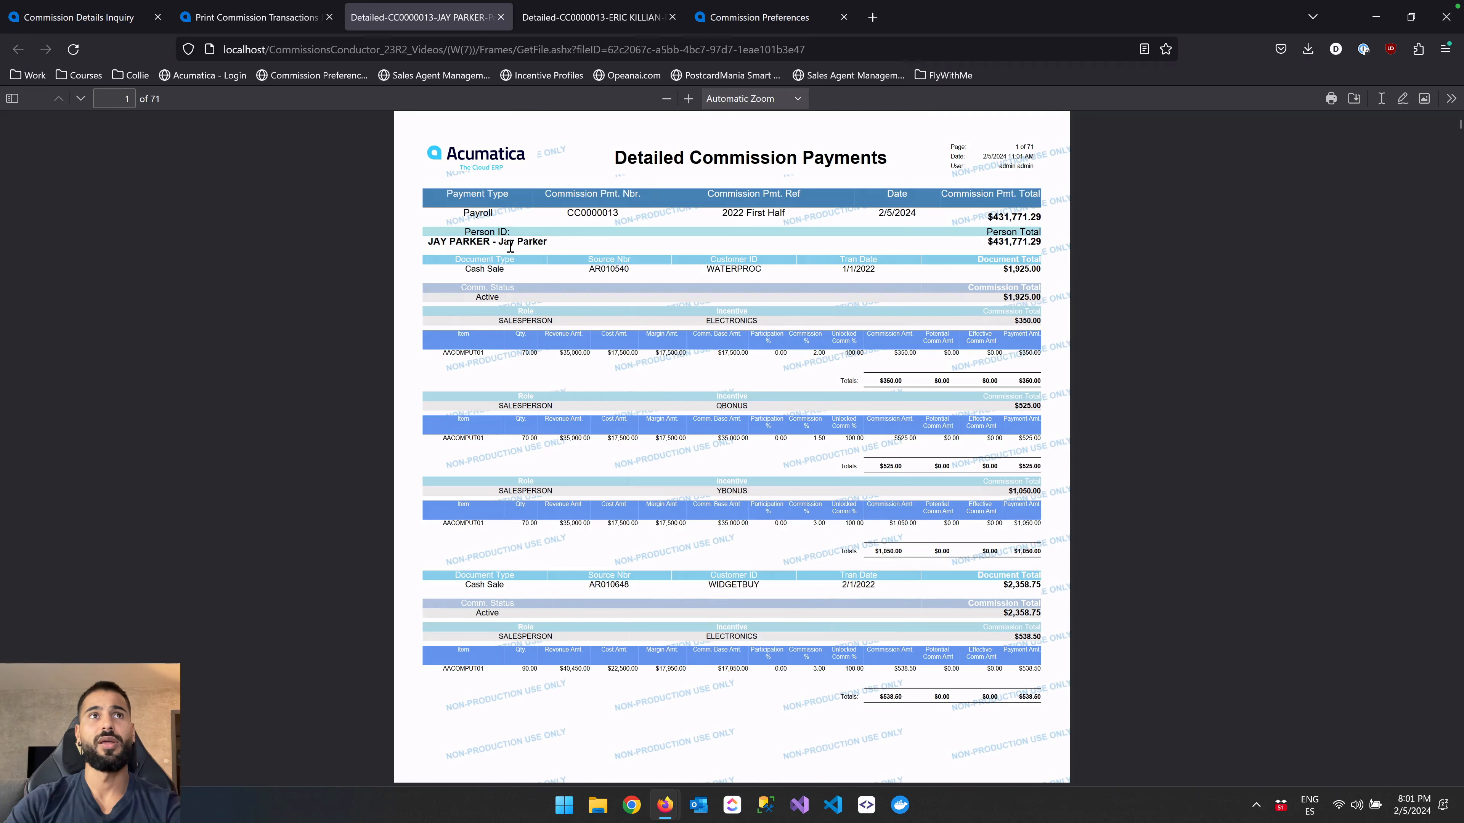
# Examine the per-document item lines and their ELECTRONICS, QBONUS and YBONUS incentives on the first four pages of the detailed report.
pyautogui.scroll(-5, 553, 589)
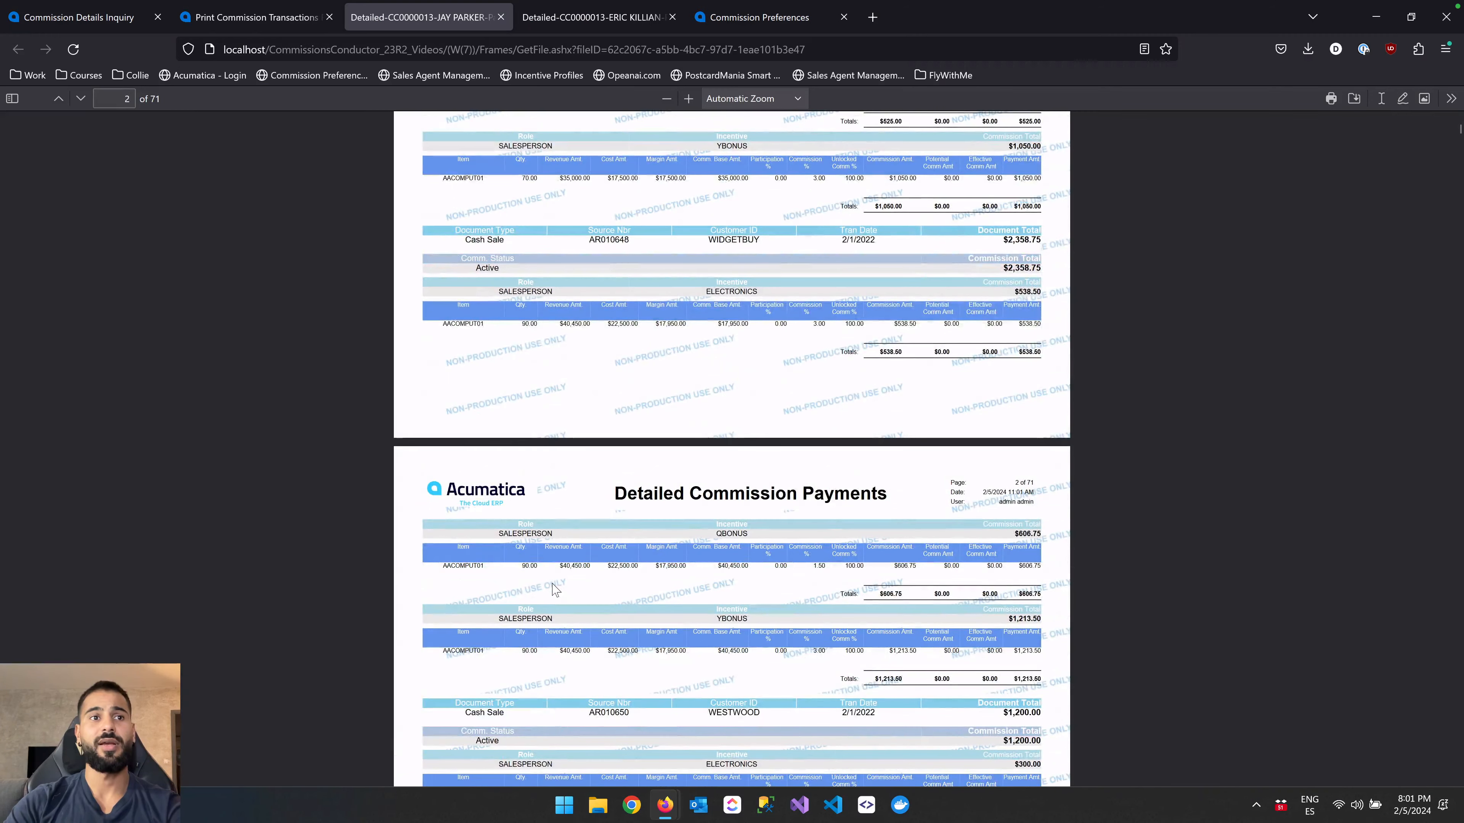
pyautogui.scroll(-7, 553, 588)
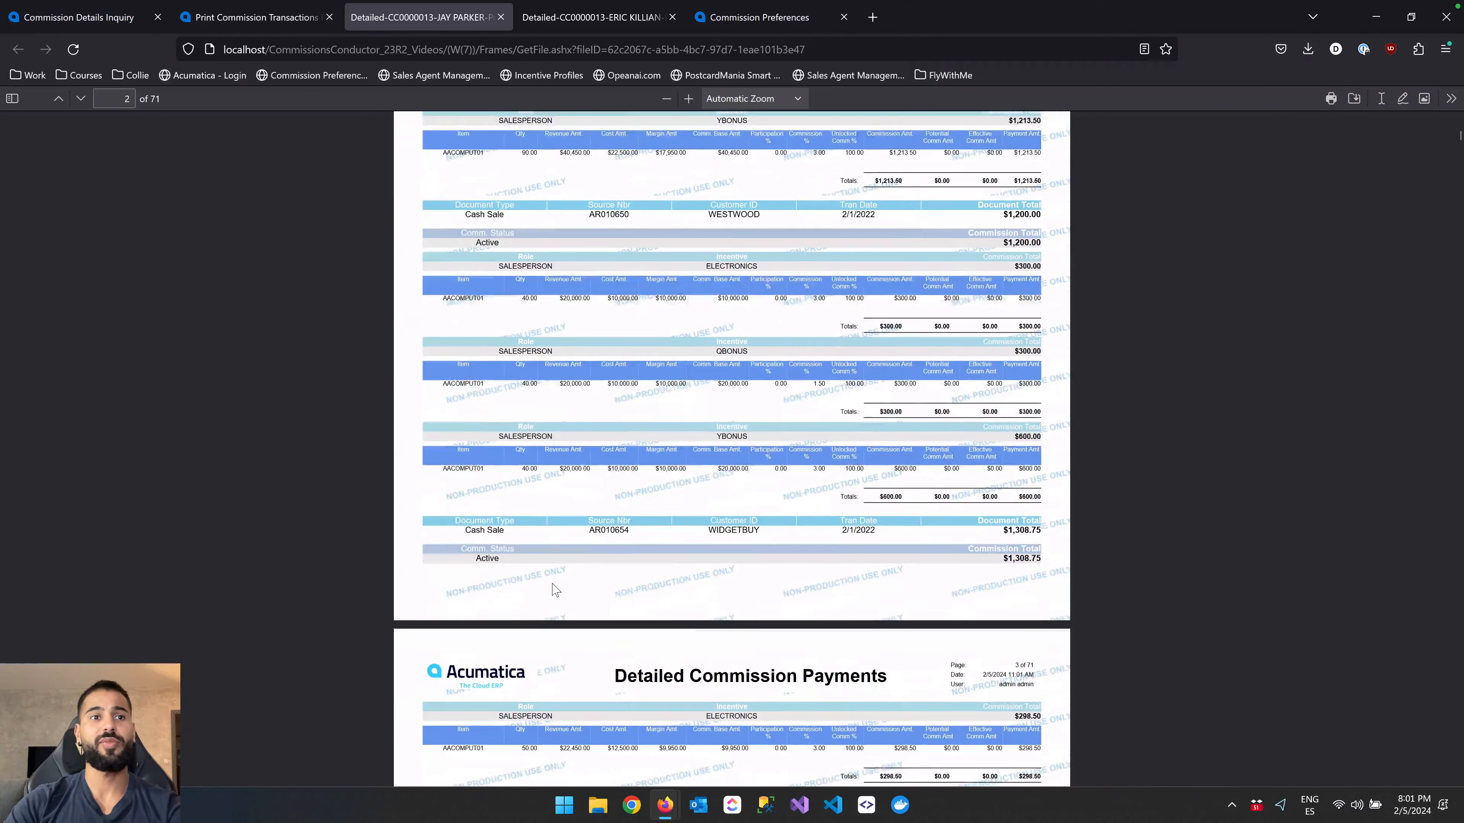
pyautogui.scroll(-1, 553, 588)
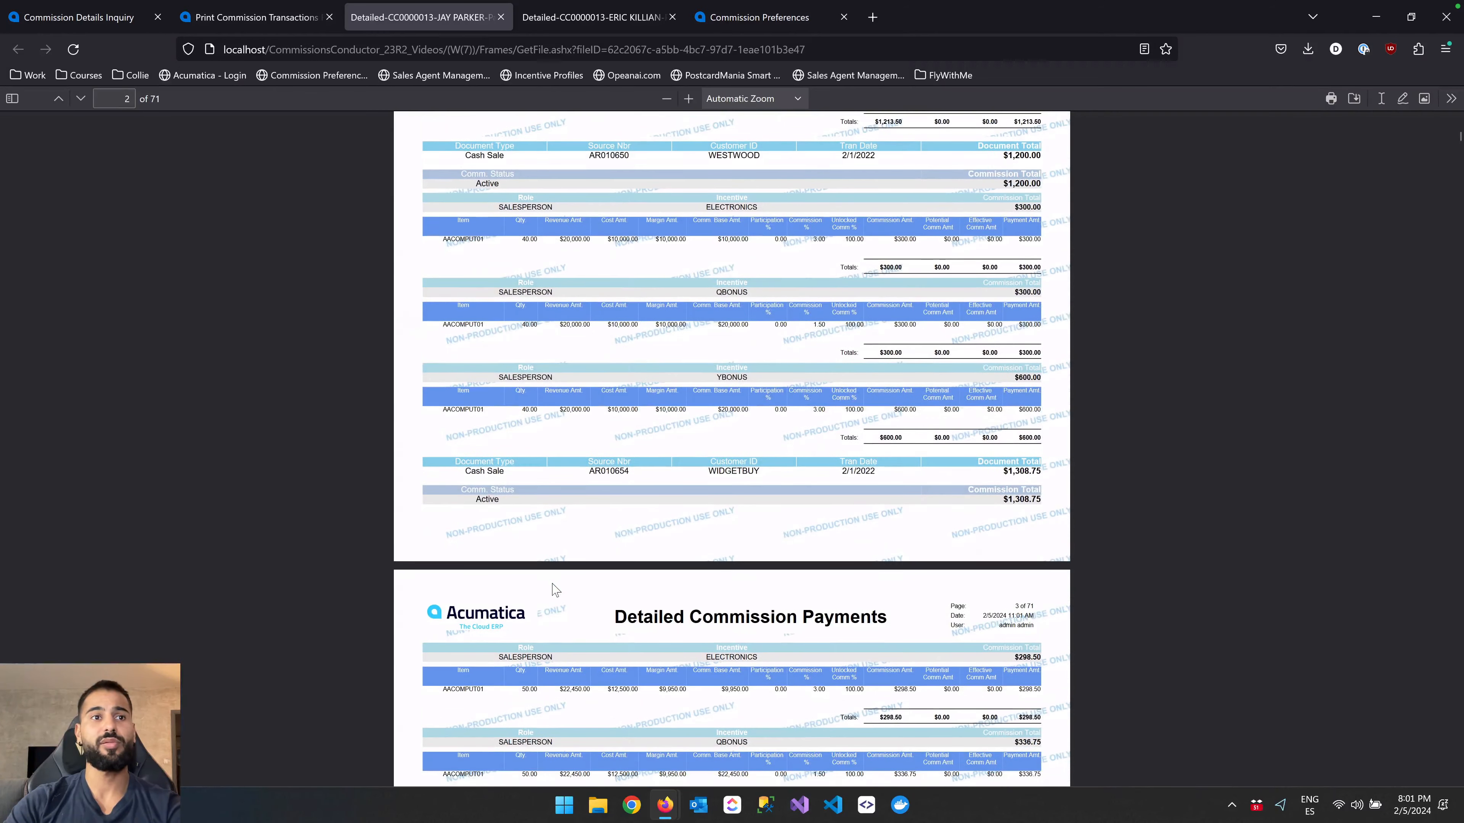
pyautogui.moveTo(467, 689); pyautogui.dragTo(479, 691)
pyautogui.click(478, 690)
pyautogui.scroll(-5, 478, 686)
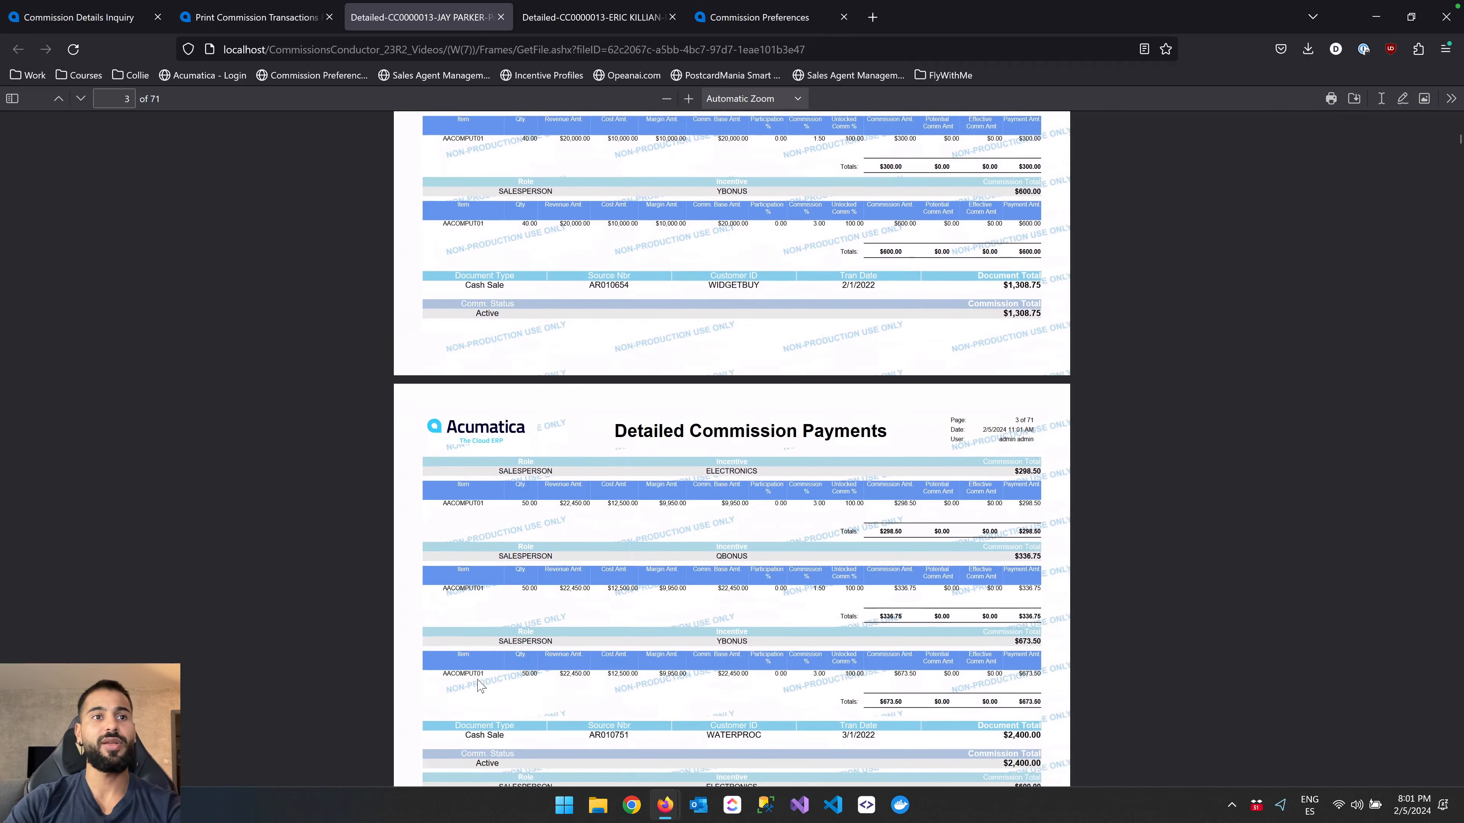
pyautogui.scroll(-7, 478, 680)
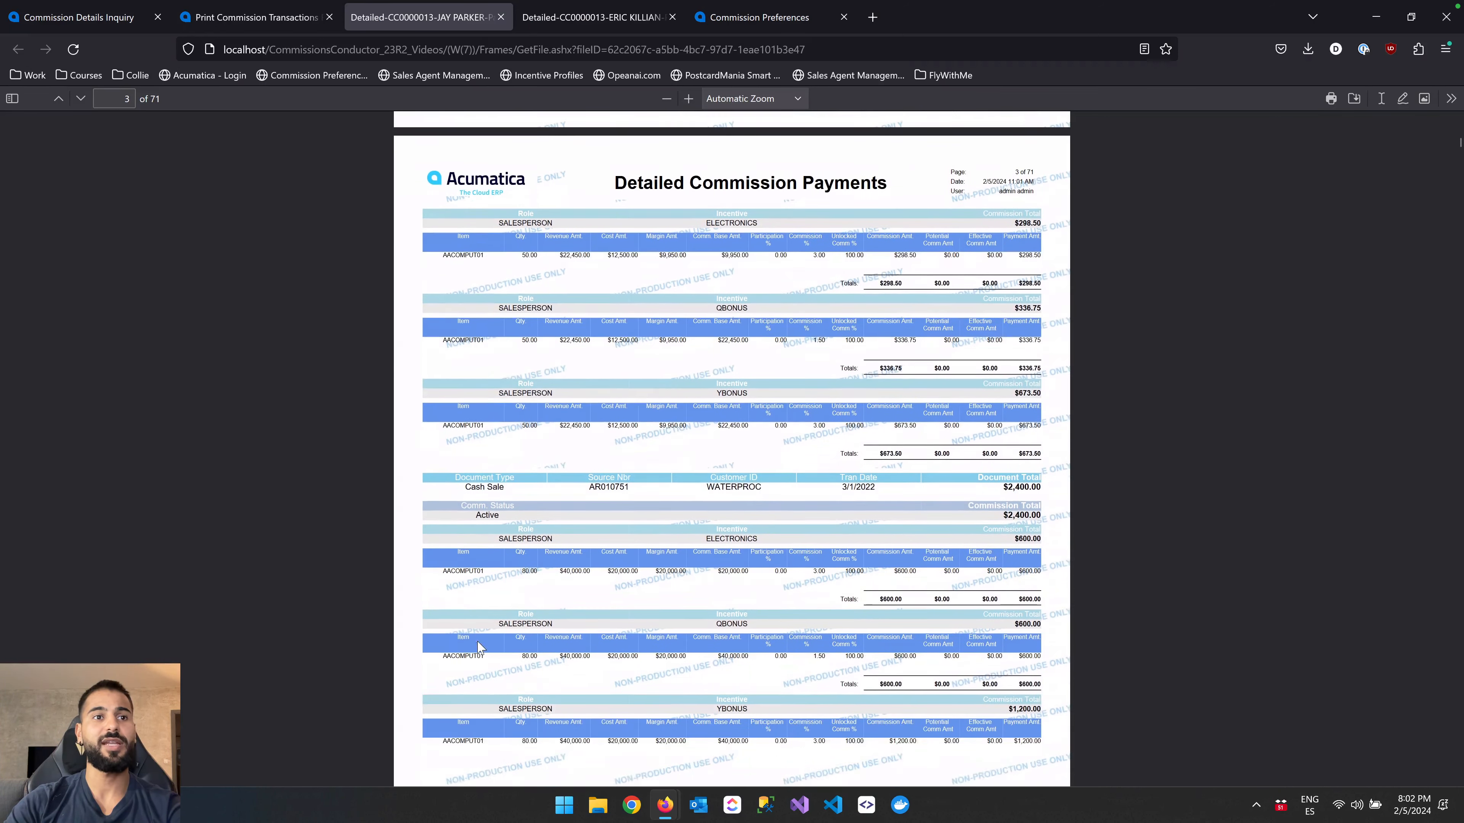
pyautogui.scroll(-5, 477, 645)
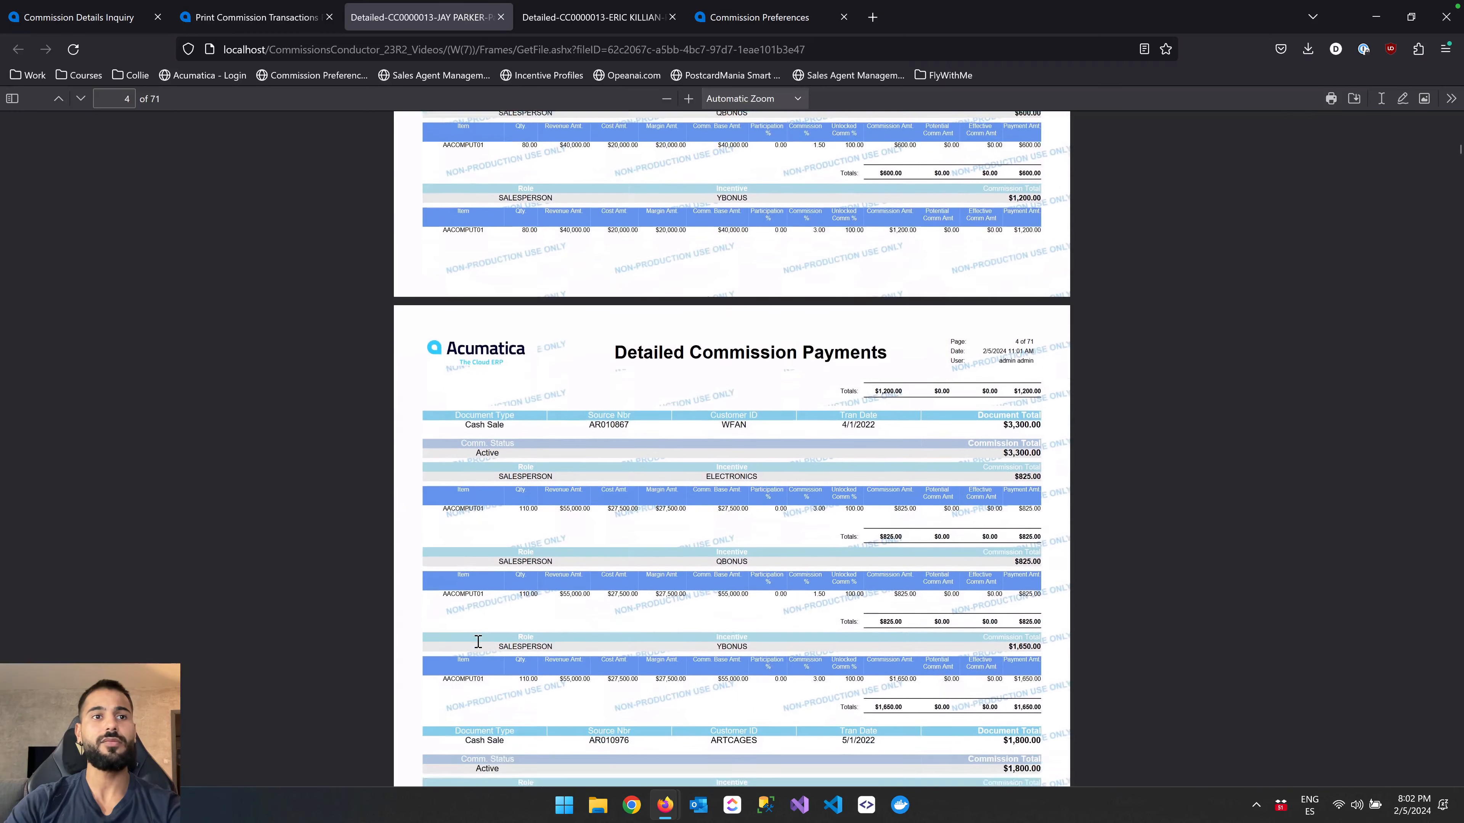
# Close the attached files list, set the action to Print Summary and process the 2022 First Half payment record.
pyautogui.click(248, 18)
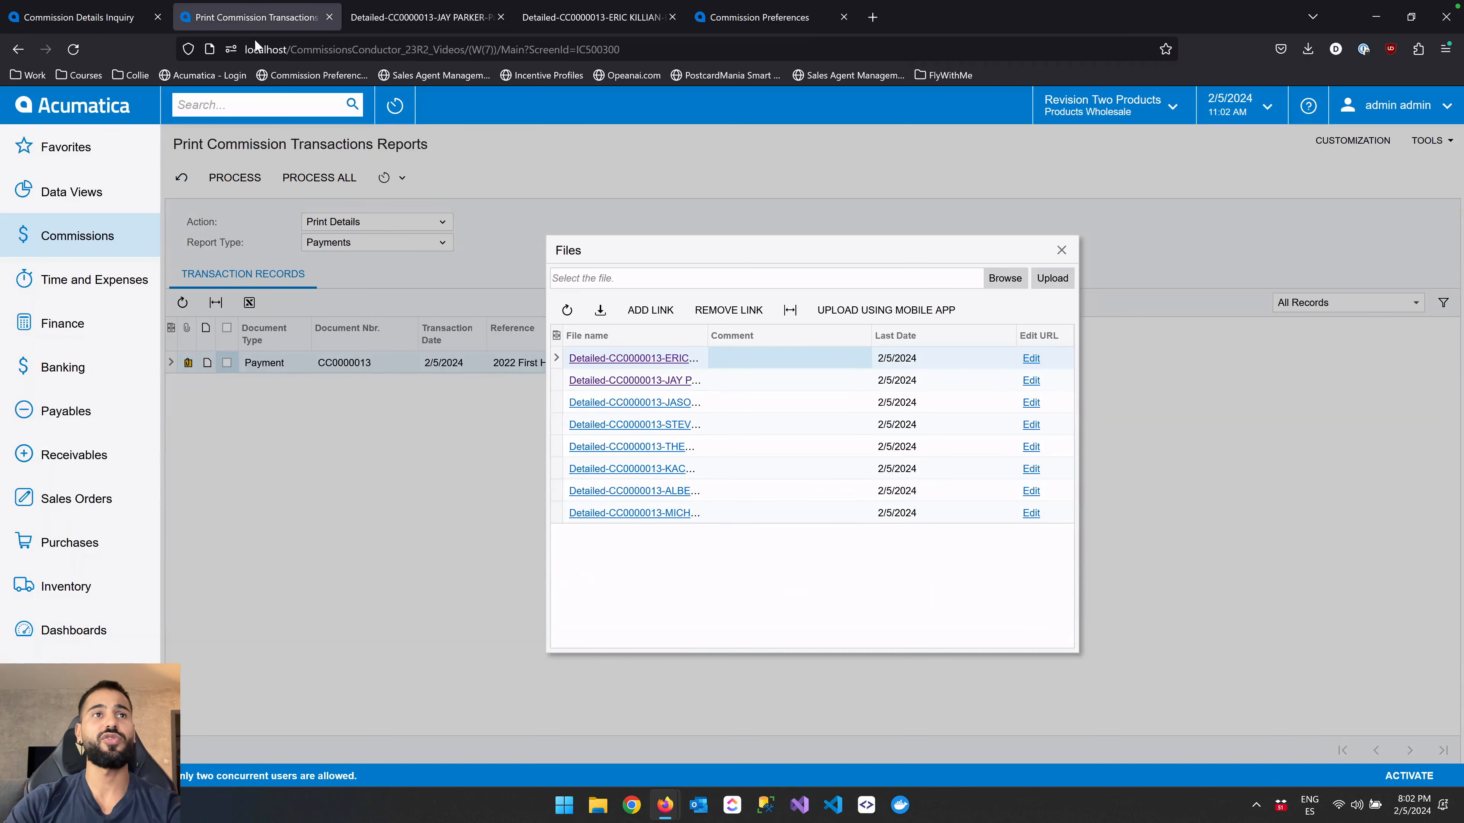
pyautogui.click(1061, 250)
pyautogui.click(403, 226)
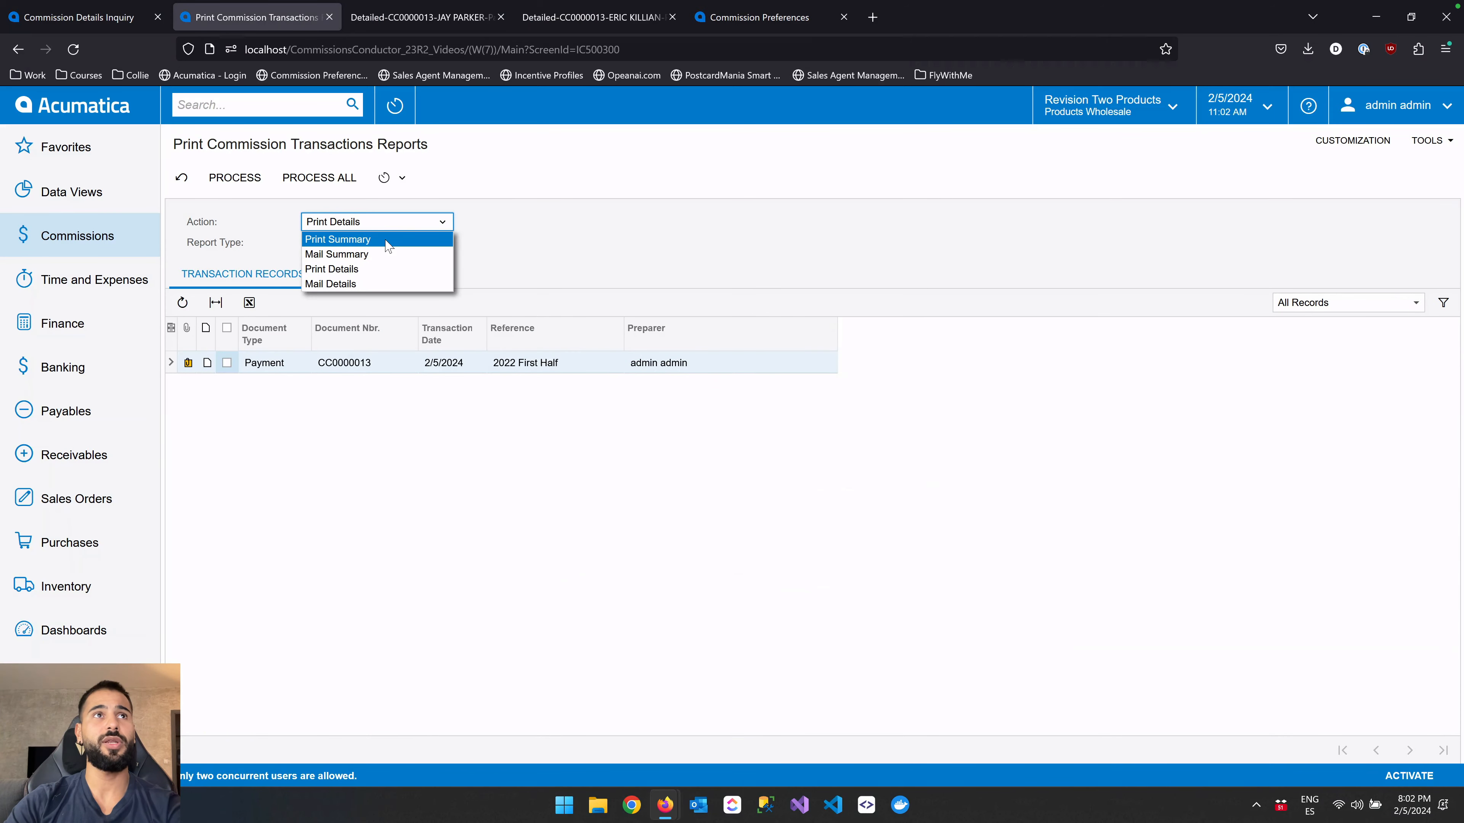
pyautogui.click(392, 236)
pyautogui.click(226, 362)
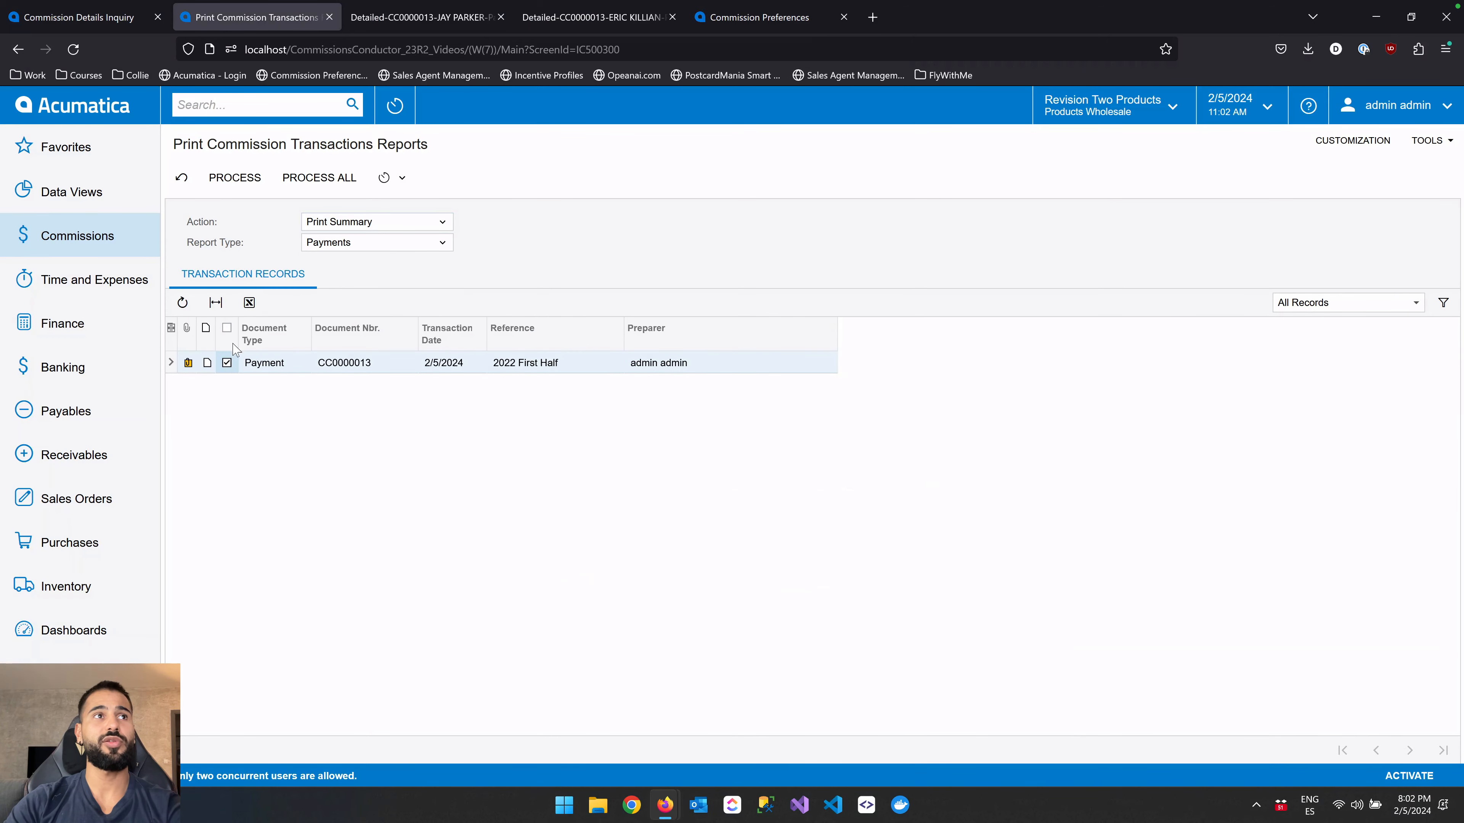
pyautogui.click(259, 182)
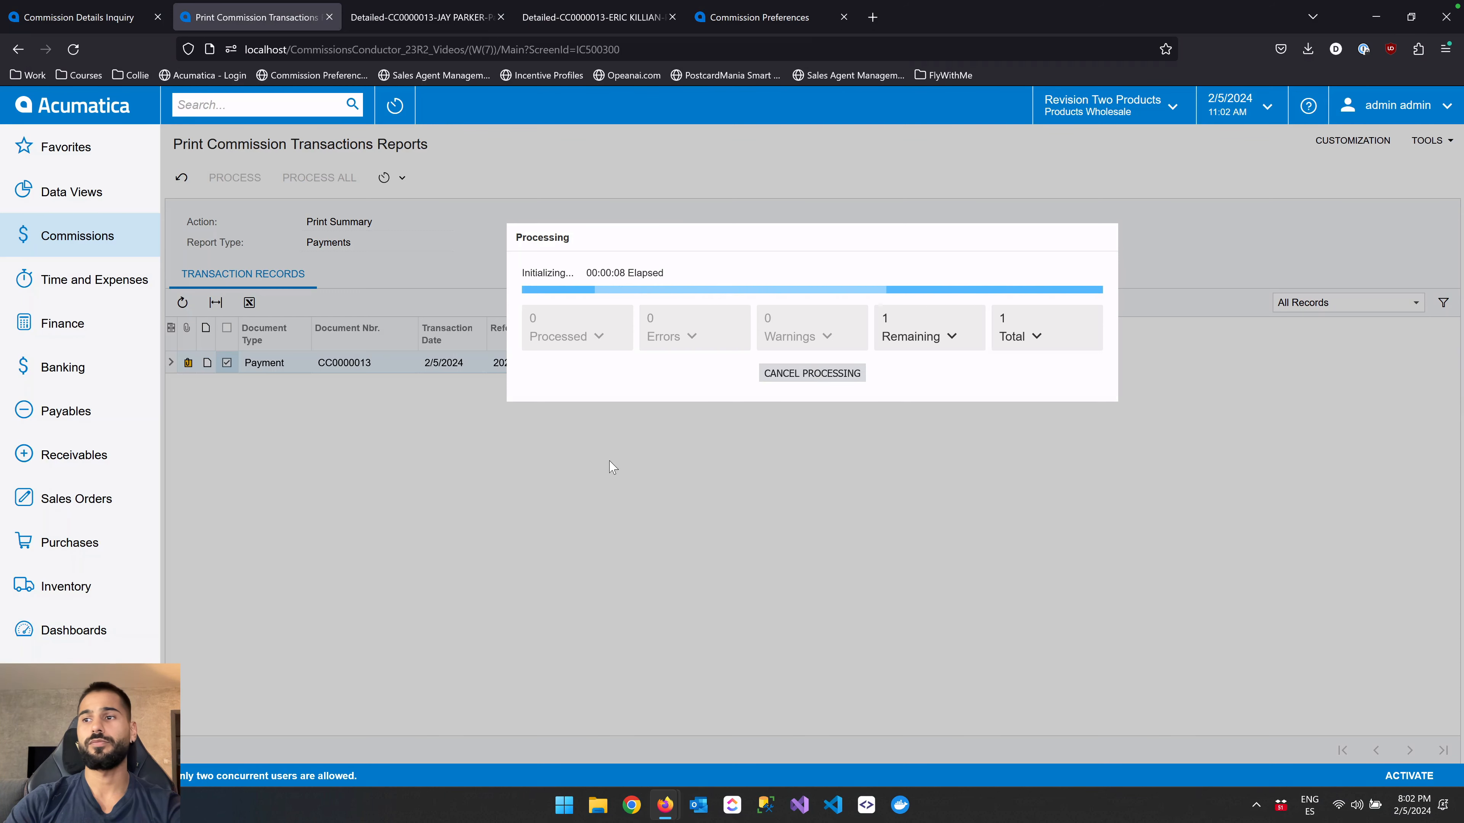
pyautogui.click(812, 373)
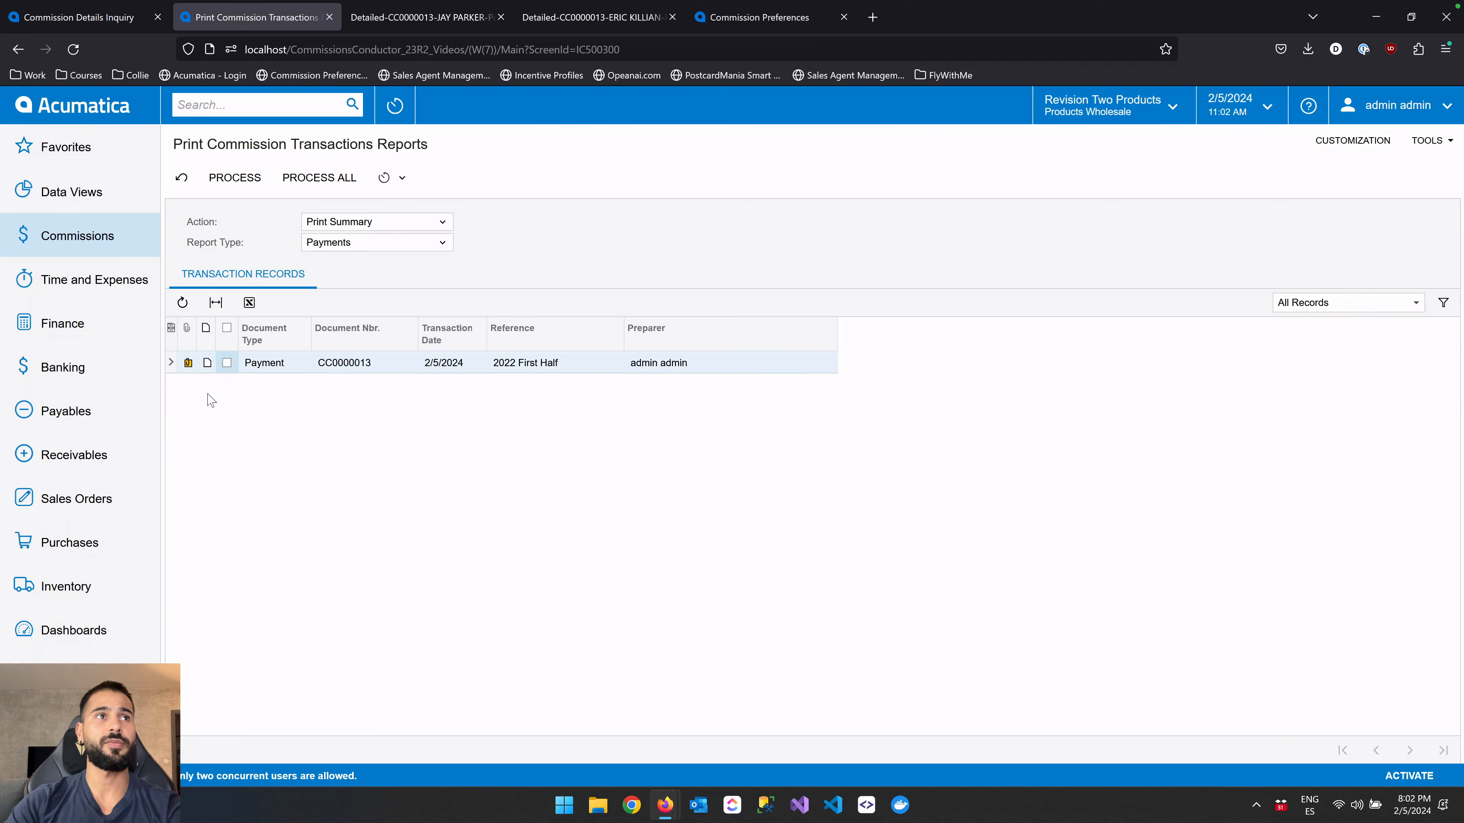
# Open the payment's attached files, widen the File name column and sort it in descending order.
pyautogui.click(189, 363)
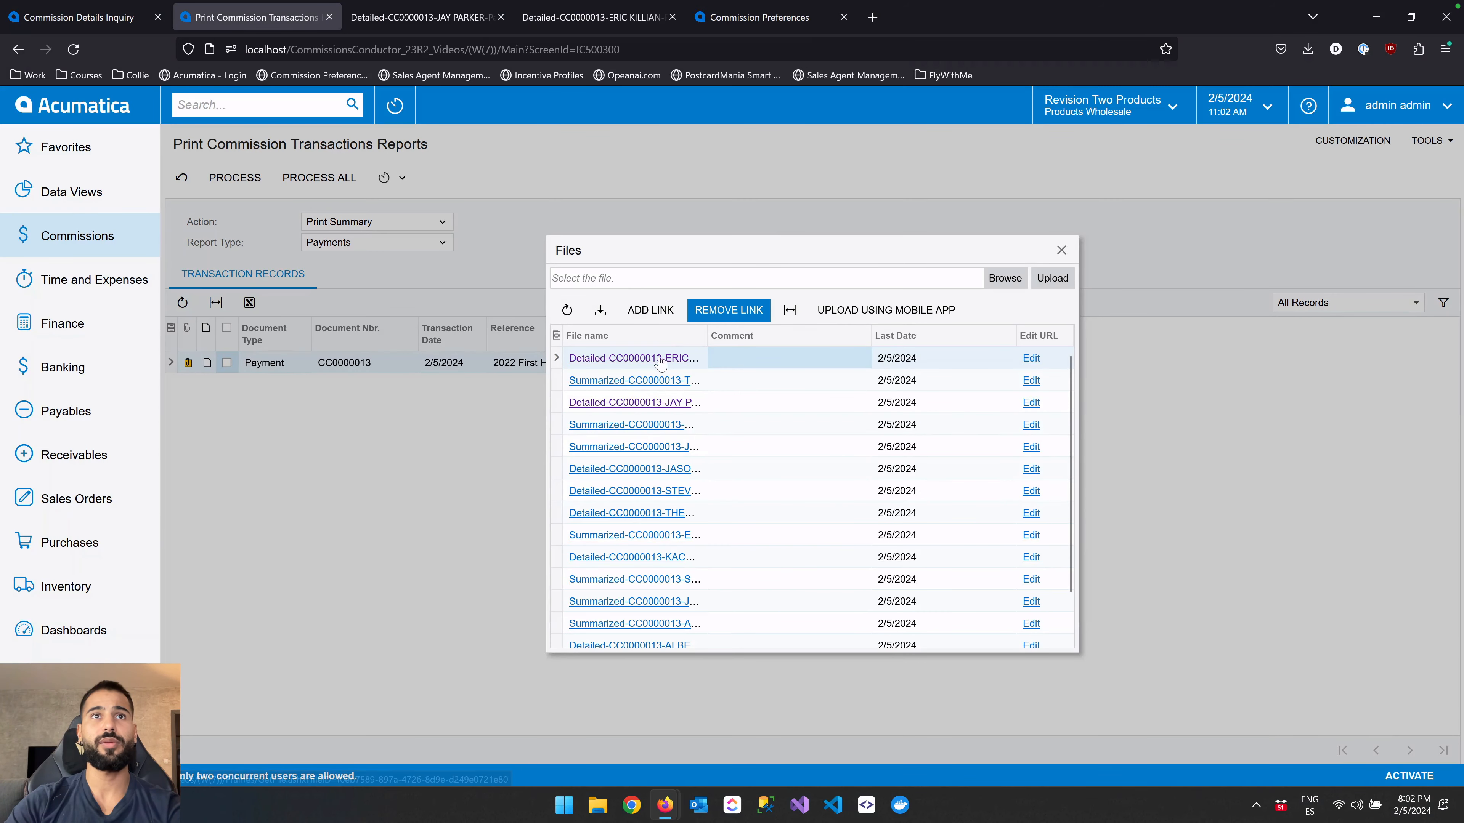
pyautogui.moveTo(713, 339); pyautogui.dragTo(819, 339)
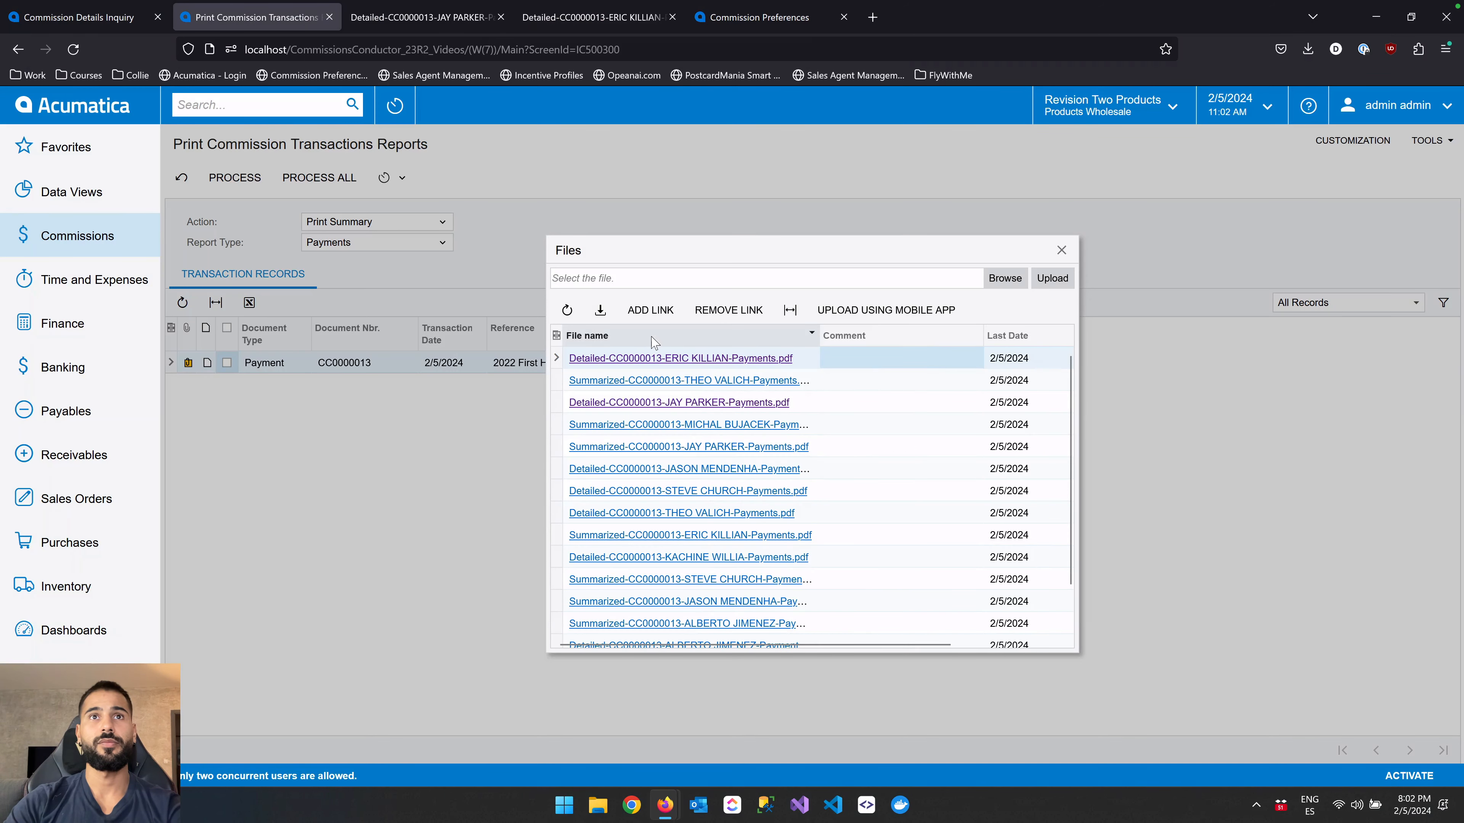
pyautogui.click(652, 339)
pyautogui.click(652, 379)
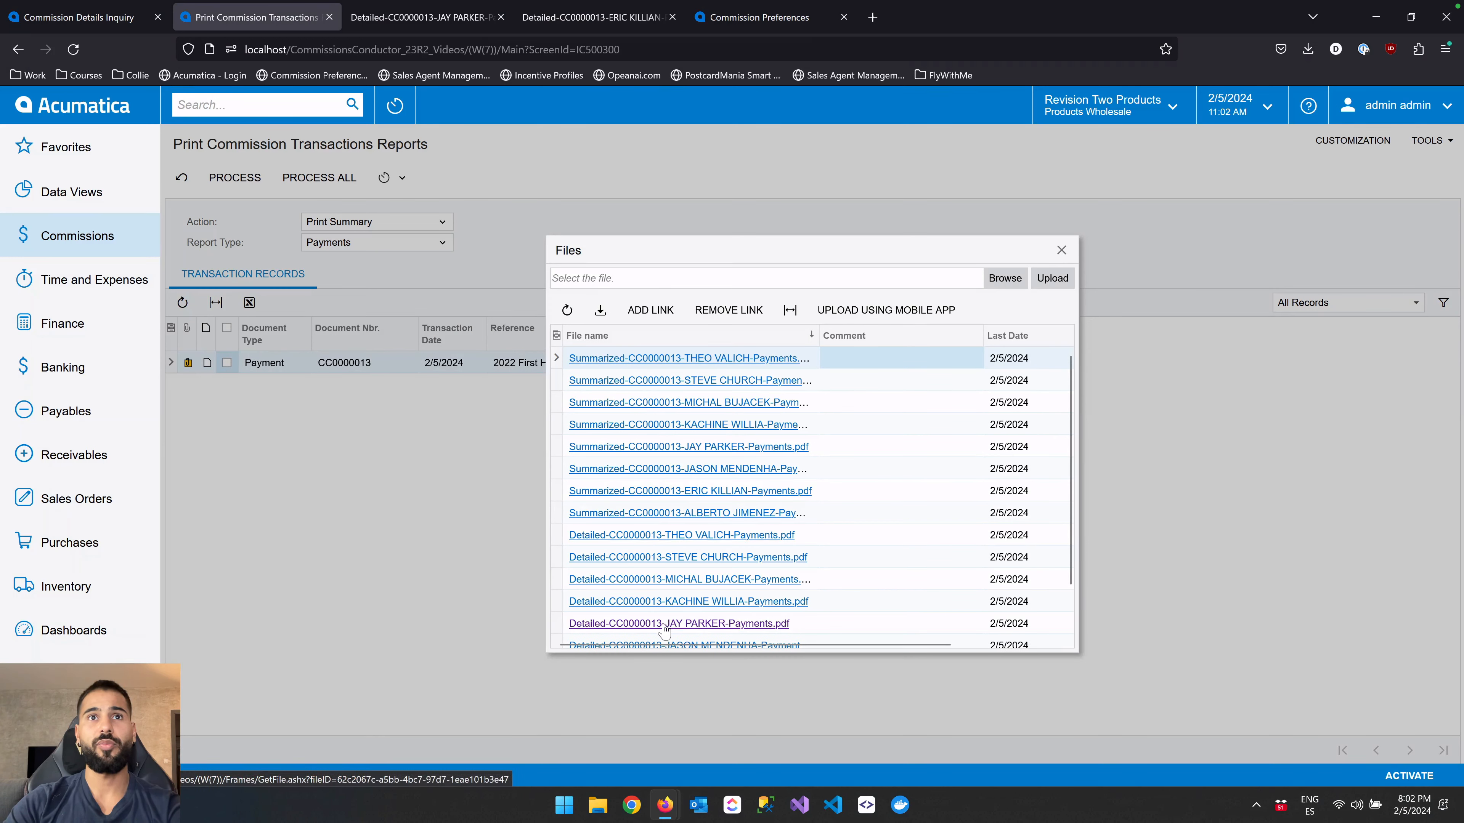
# Open the summarized payments report for the agent whose detailed report was last reviewed and look over its first page.
pyautogui.click(716, 446)
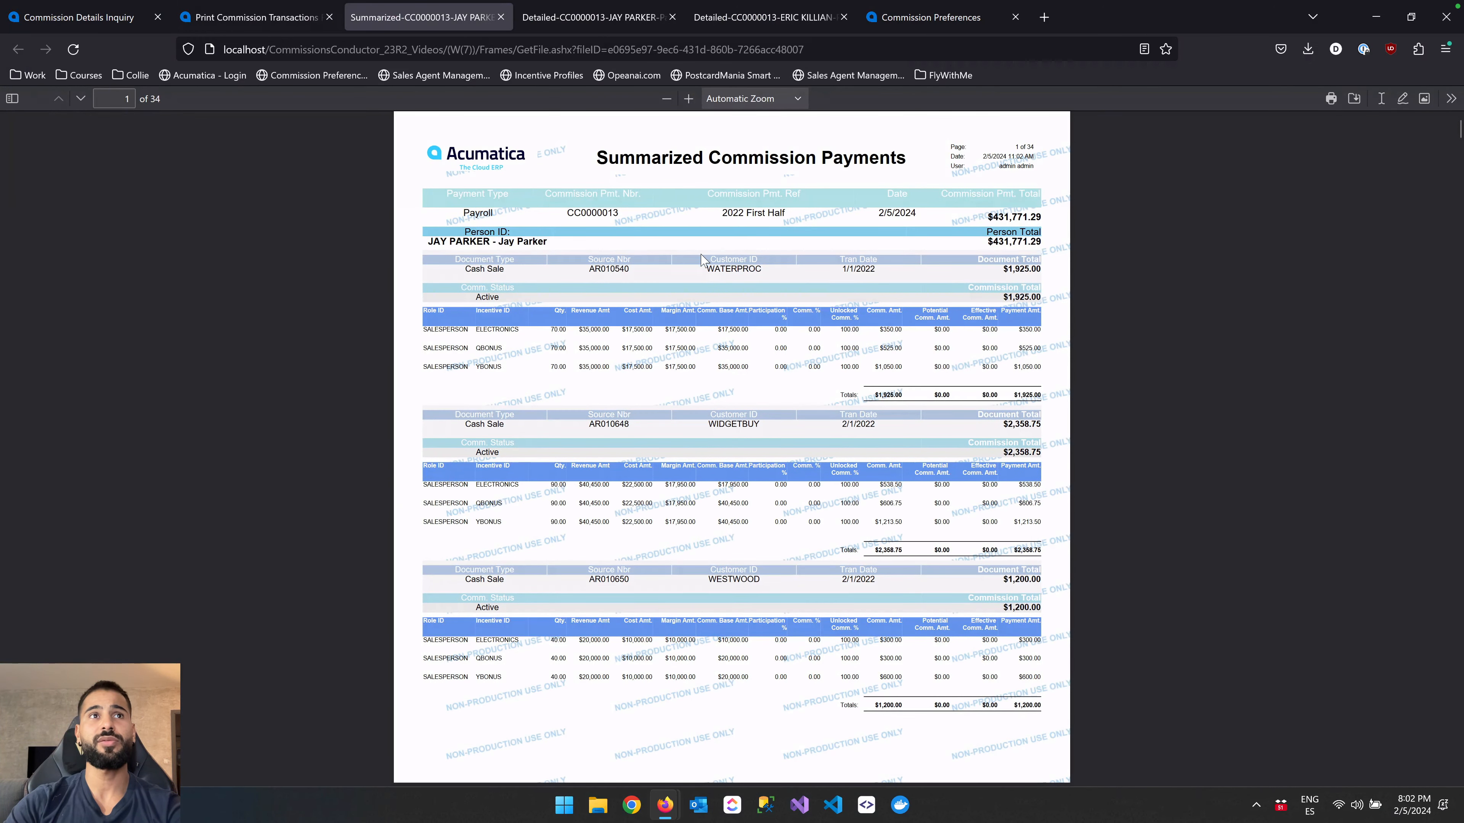
pyautogui.scroll(1, 512, 380)
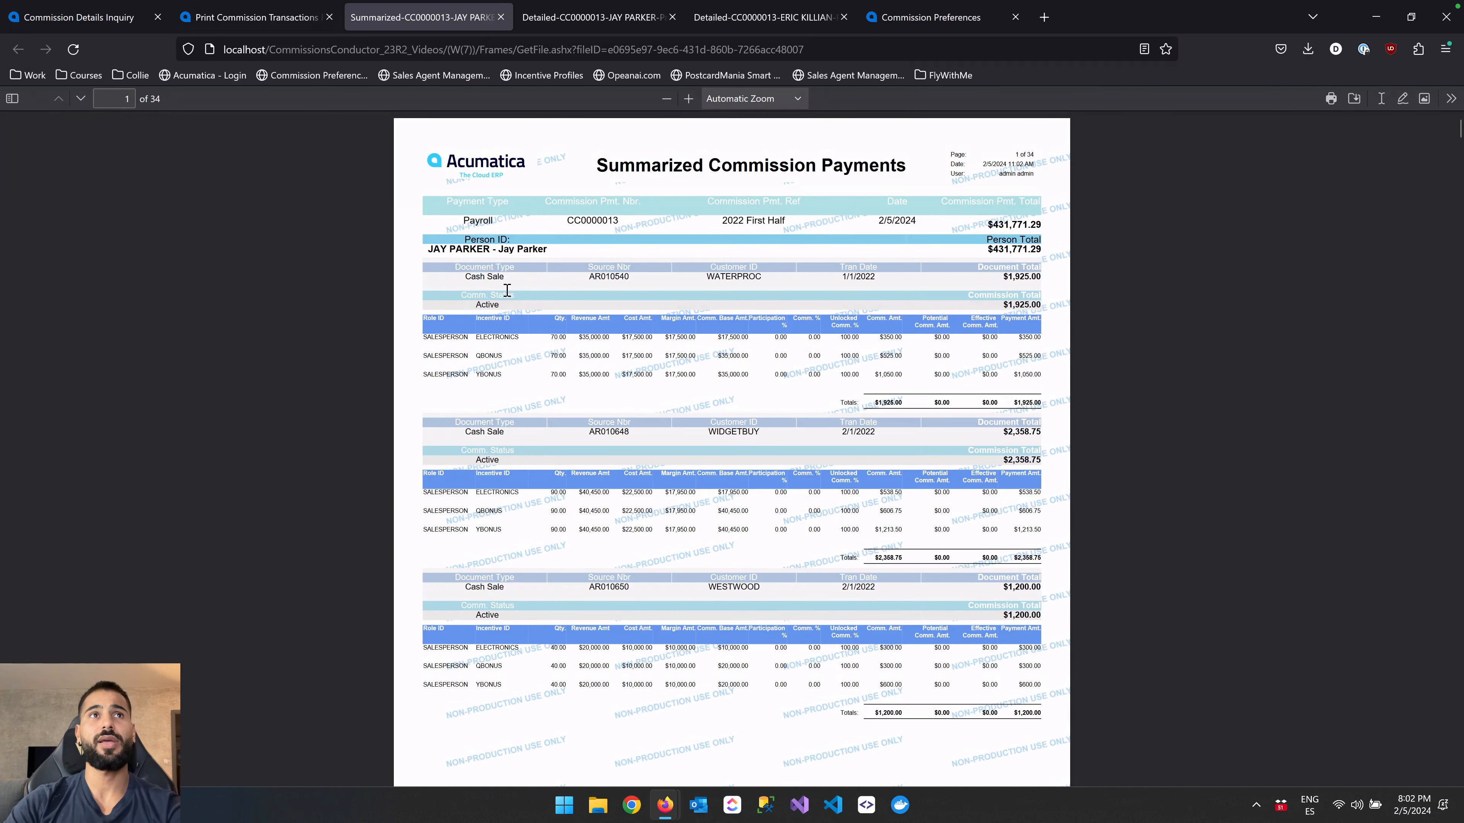
pyautogui.rightClick(471, 393)
pyautogui.click(523, 344)
pyautogui.rightClick(426, 340)
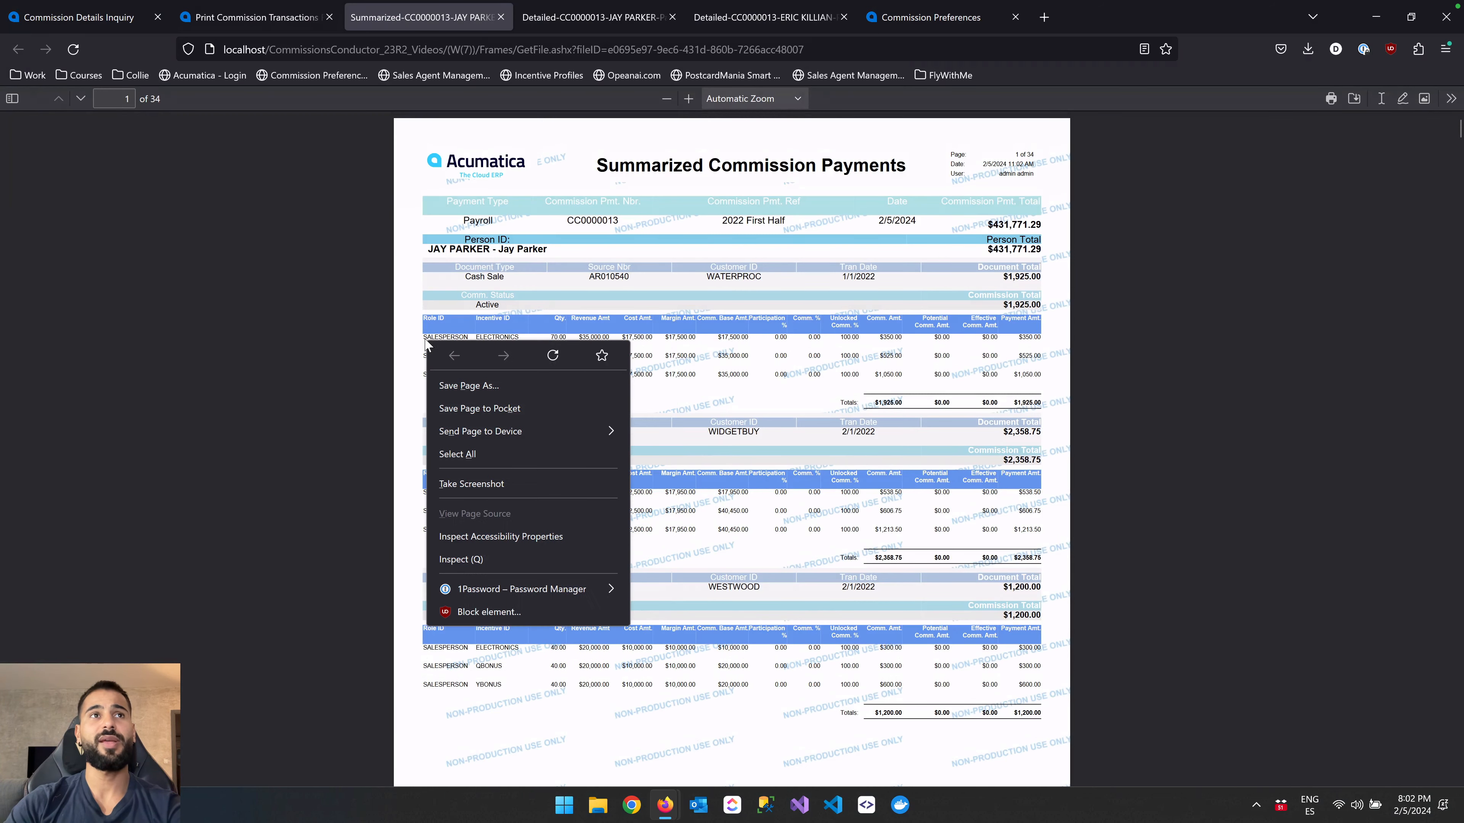
pyautogui.click(628, 231)
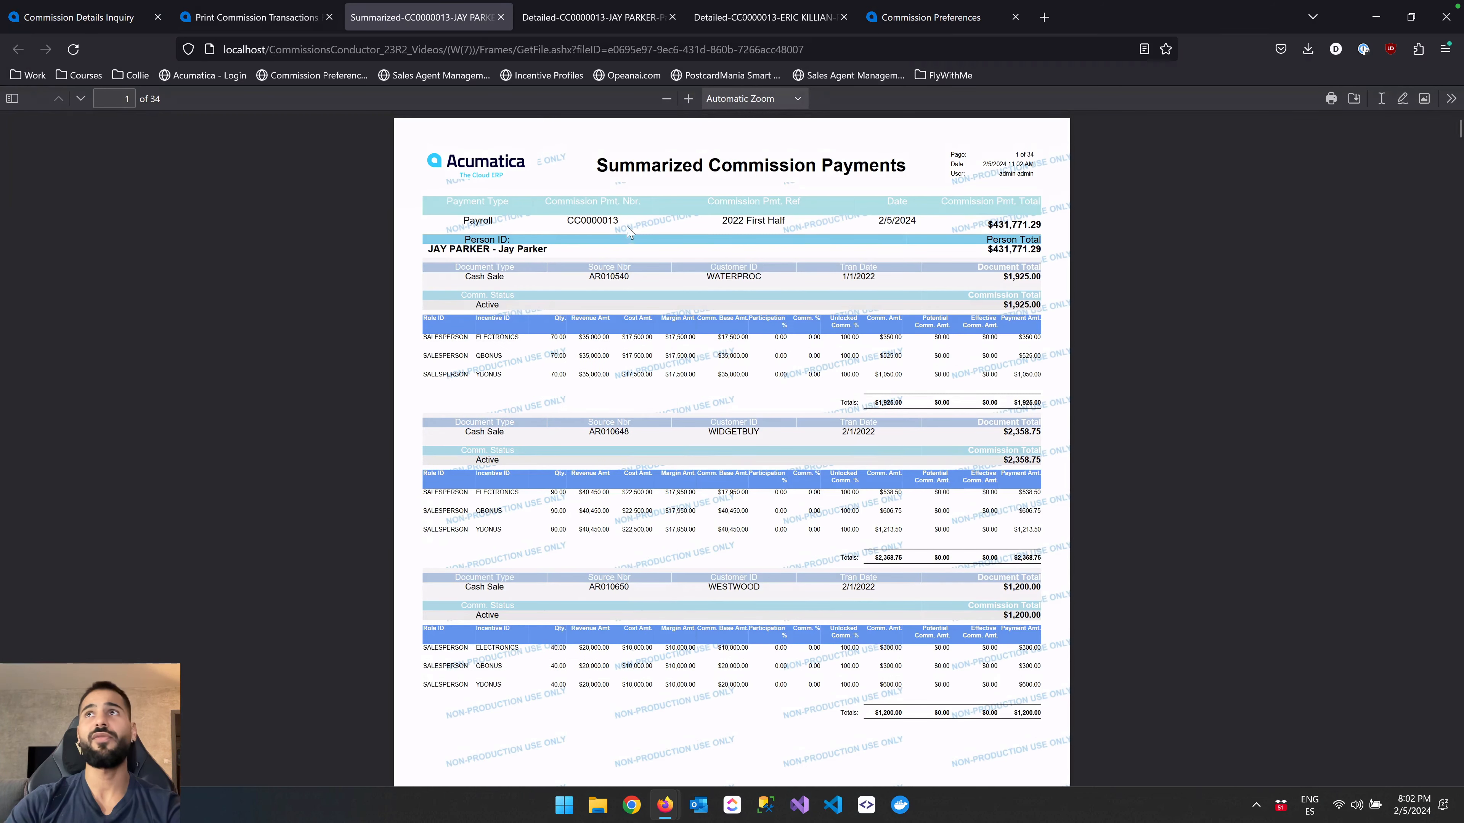
# Examine the ELECTRONICS, QBONUS and YBONUS incentive lines of the first cash sale in the summarized report at 130% zoom.
pyautogui.click(689, 100)
pyautogui.click(688, 99)
pyautogui.click(689, 100)
pyautogui.click(689, 99)
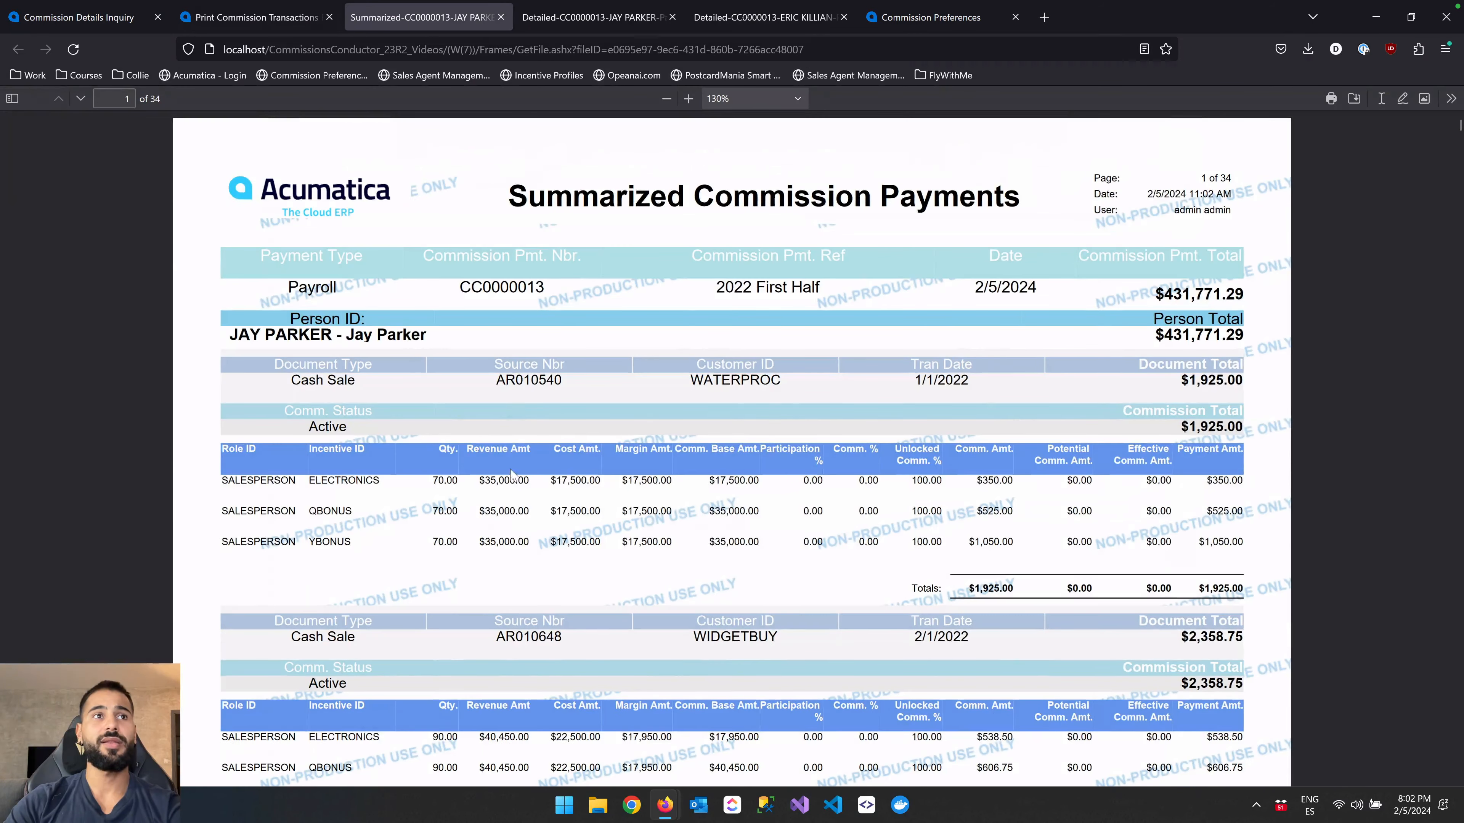
pyautogui.scroll(-1, 242, 519)
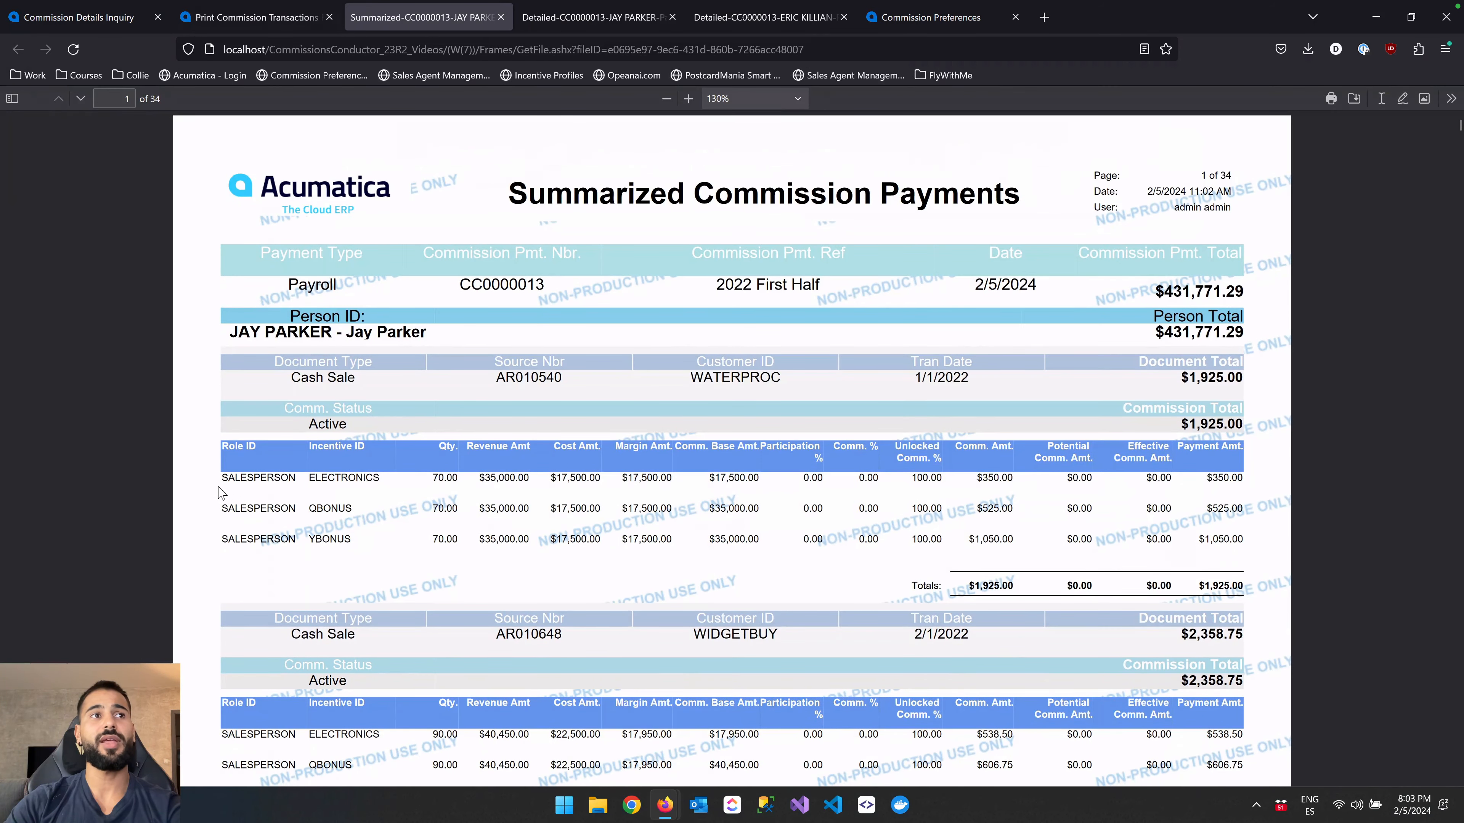
pyautogui.moveTo(311, 482); pyautogui.dragTo(379, 479)
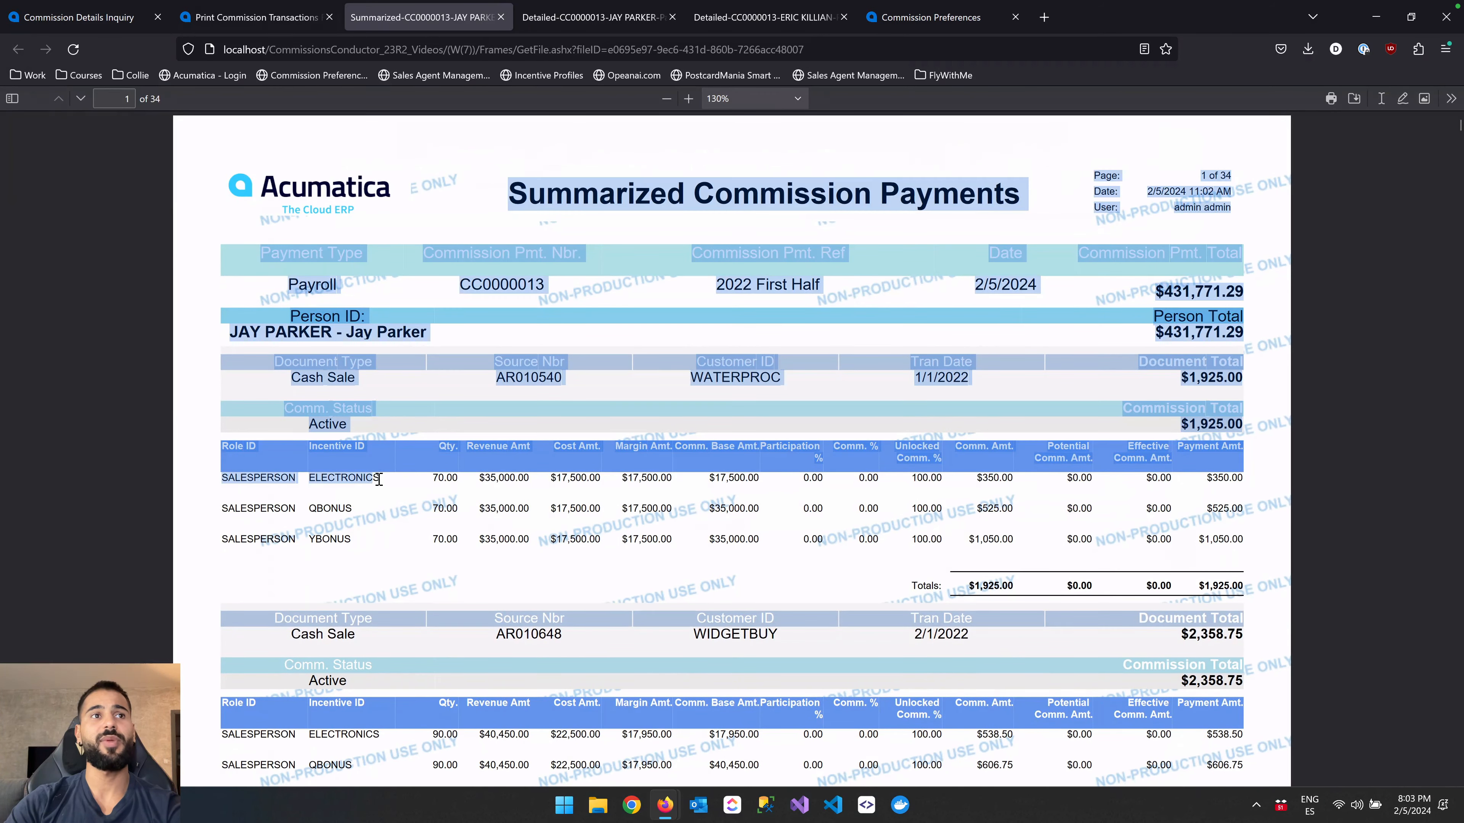
pyautogui.click(383, 513)
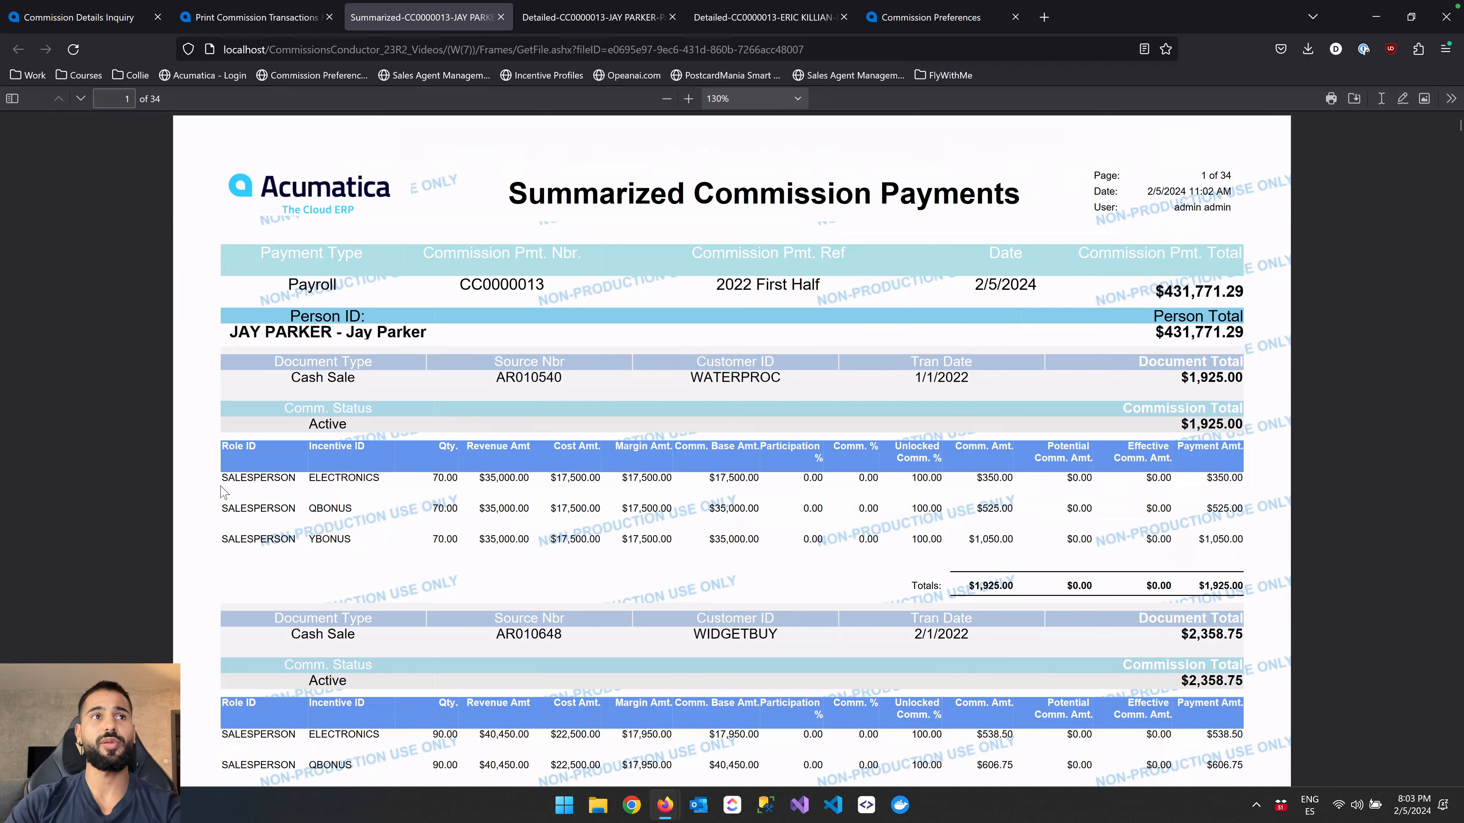
pyautogui.moveTo(249, 484); pyautogui.dragTo(379, 478)
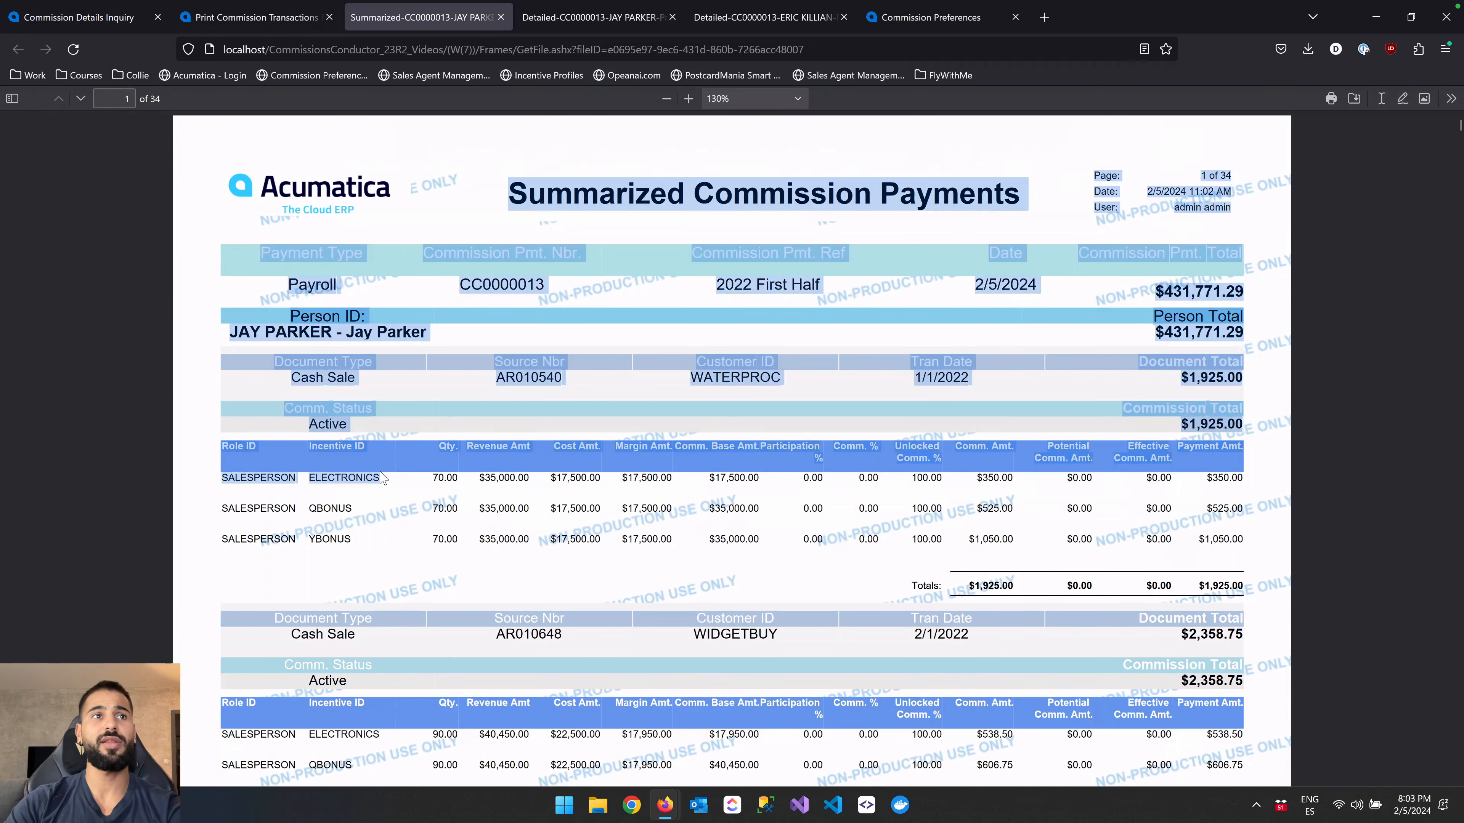
pyautogui.click(380, 478)
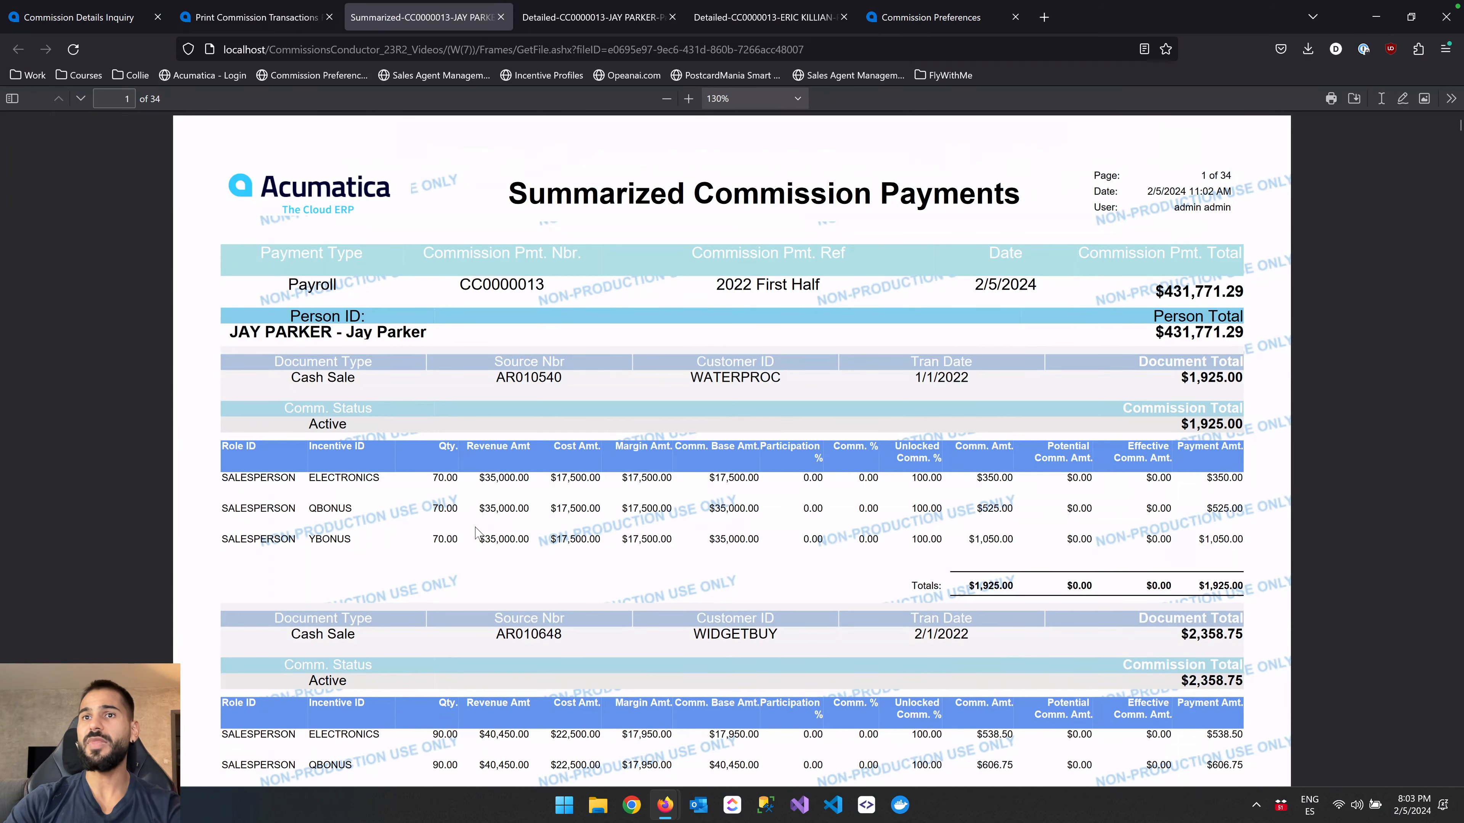
# Look over the other cash sale documents and their incentive totals on the summarized report's first page.
pyautogui.scroll(-5, 432, 556)
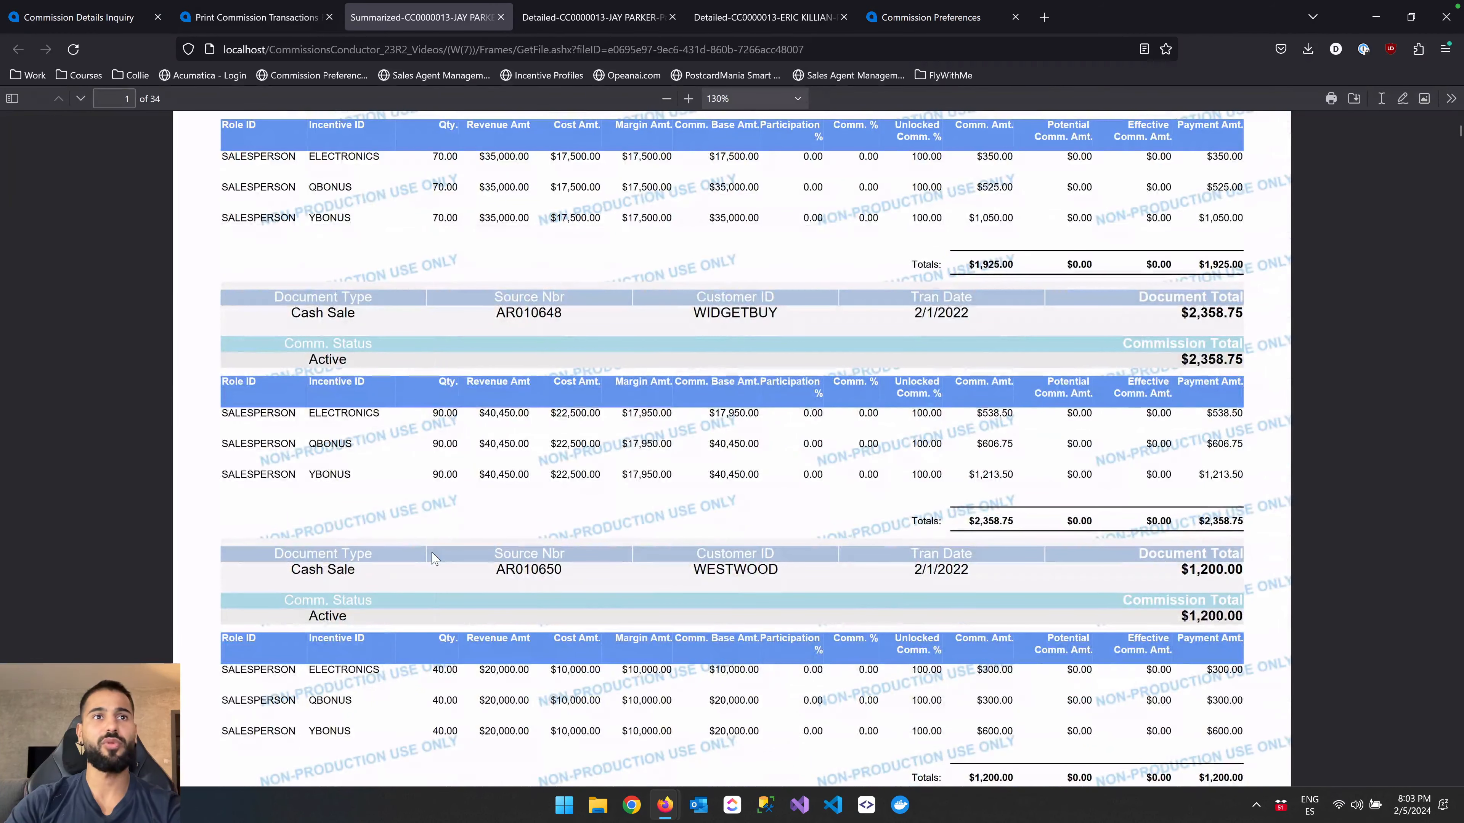
pyautogui.hotkey('ctrl', '-')
pyautogui.scroll(5, 542, 450)
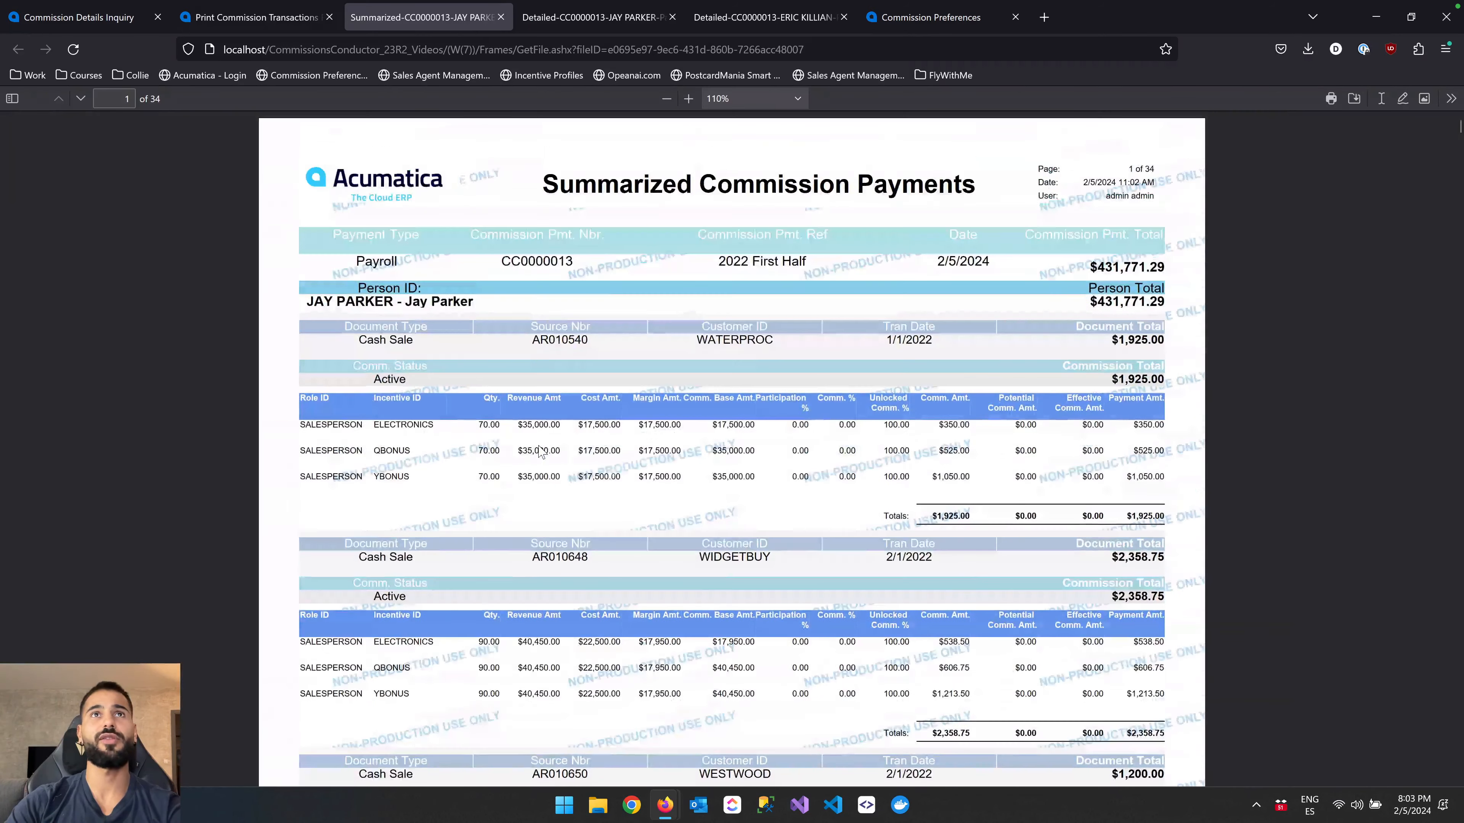
pyautogui.click(666, 99)
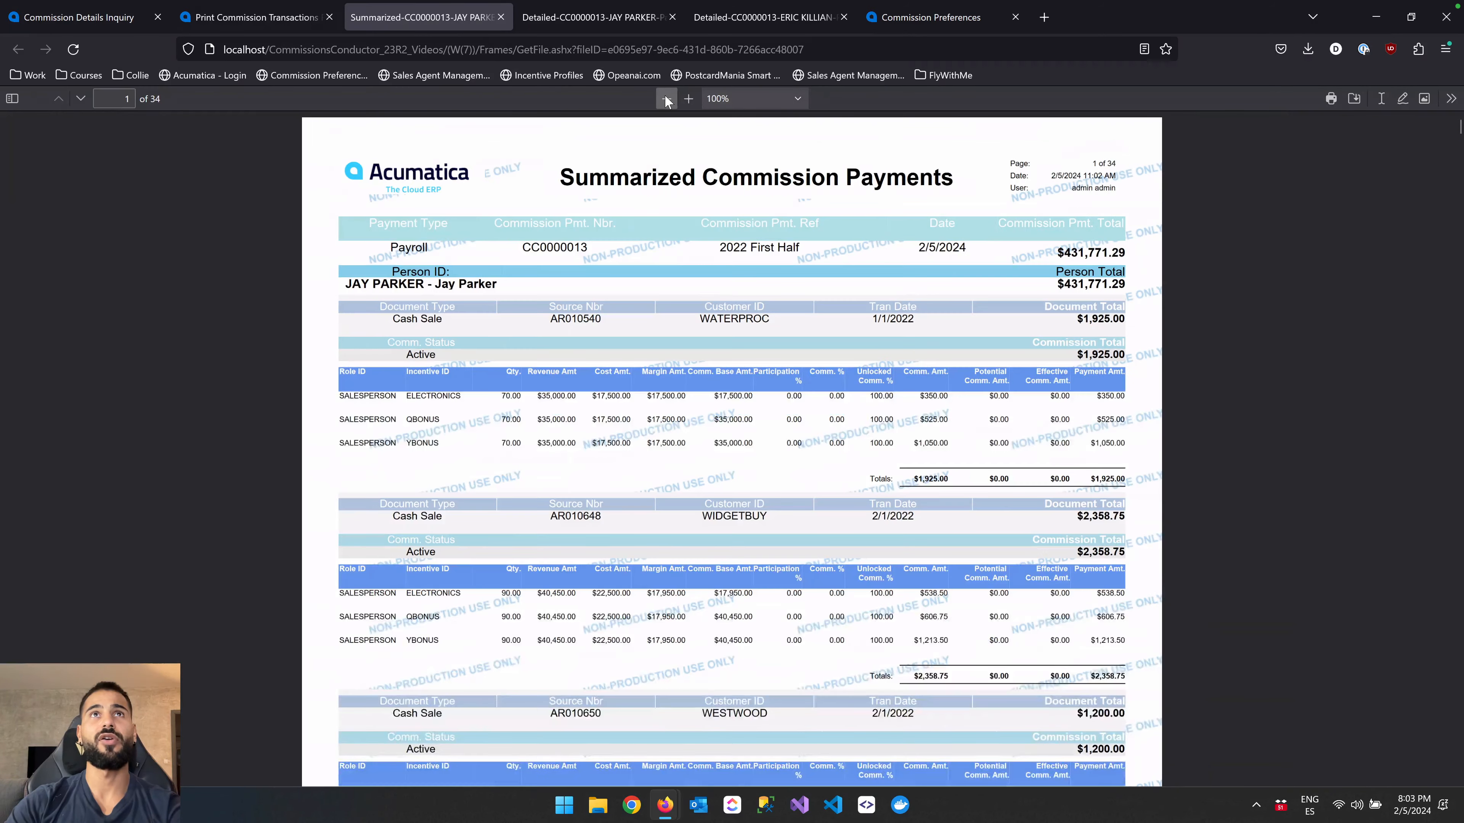
pyautogui.click(666, 99)
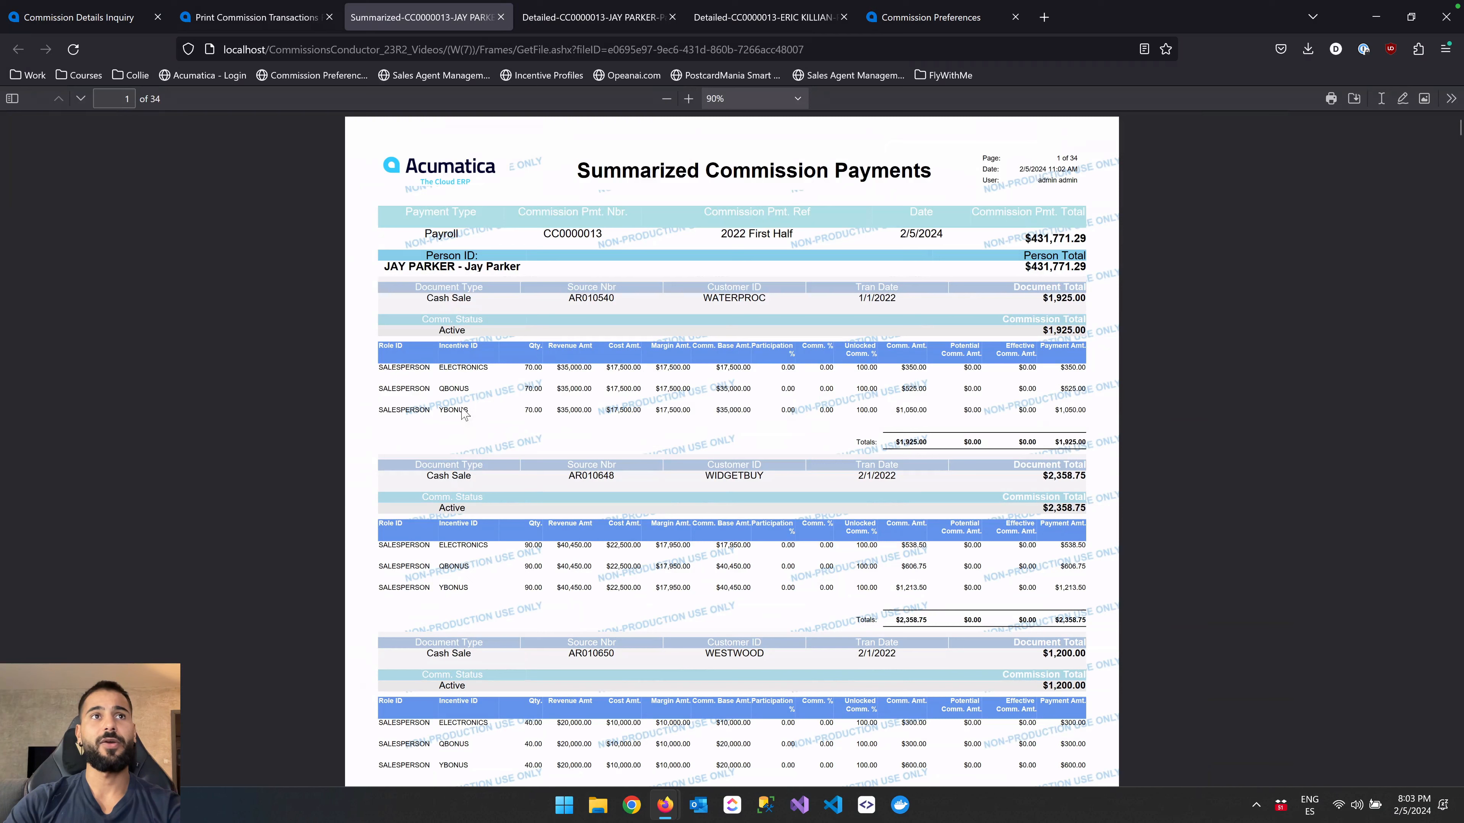
pyautogui.click(688, 99)
pyautogui.click(687, 99)
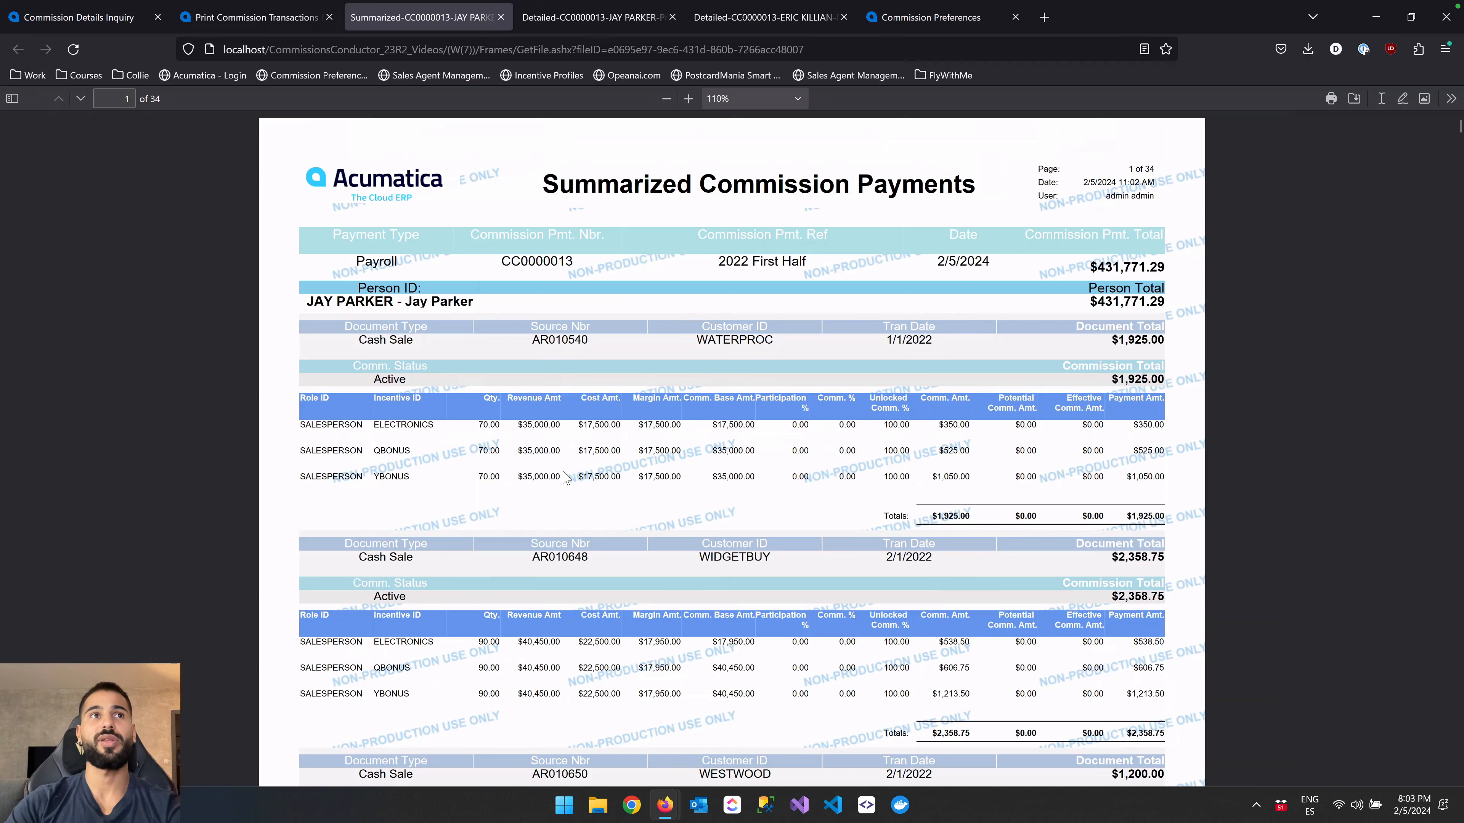
# Return to the Print Commission Transactions Reports screen, look through the attached payment files and close the list.
pyautogui.click(269, 21)
pyautogui.scroll(-2, 936, 499)
pyautogui.scroll(2, 937, 500)
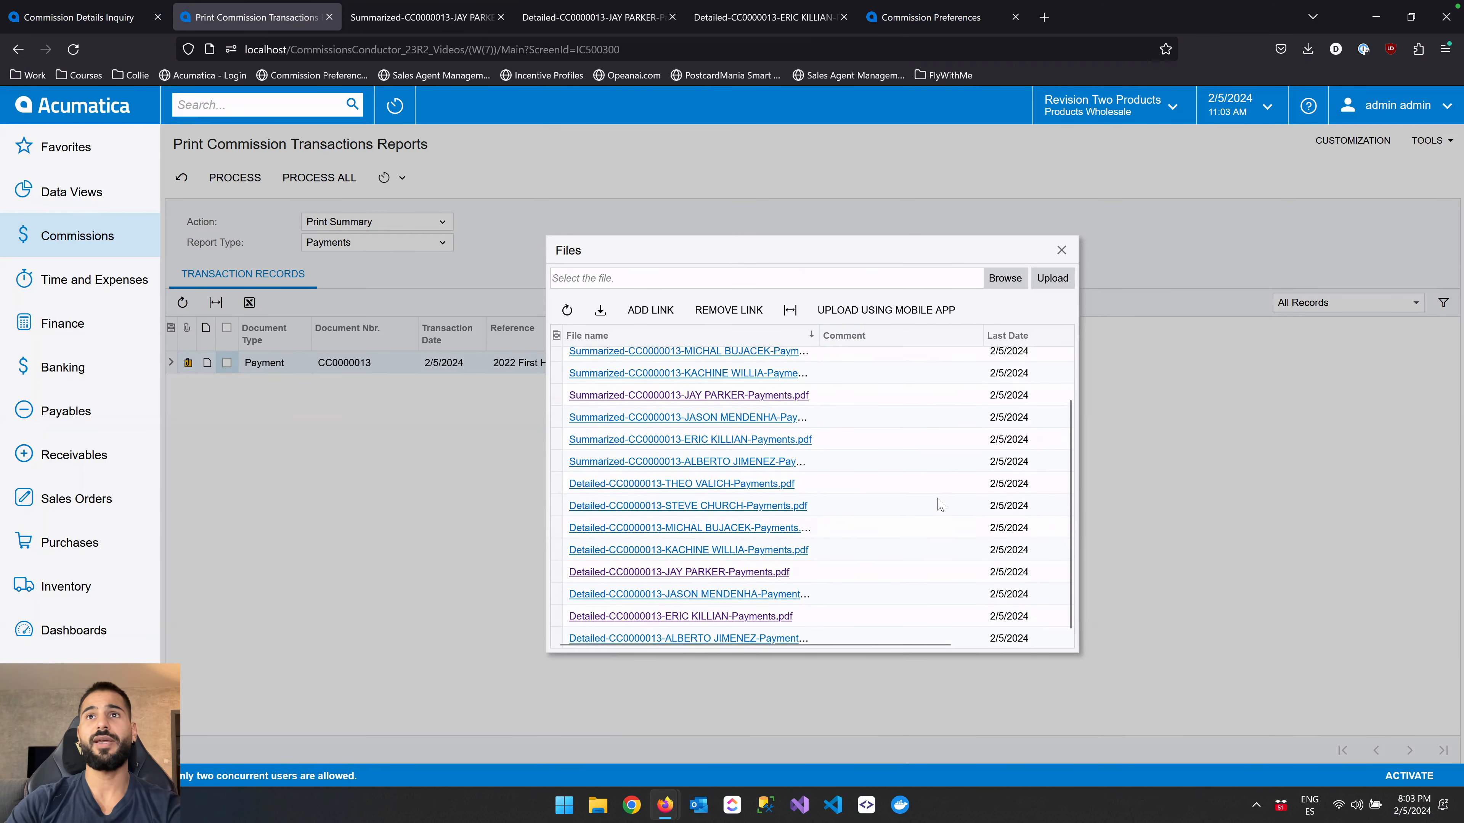
pyautogui.click(1061, 250)
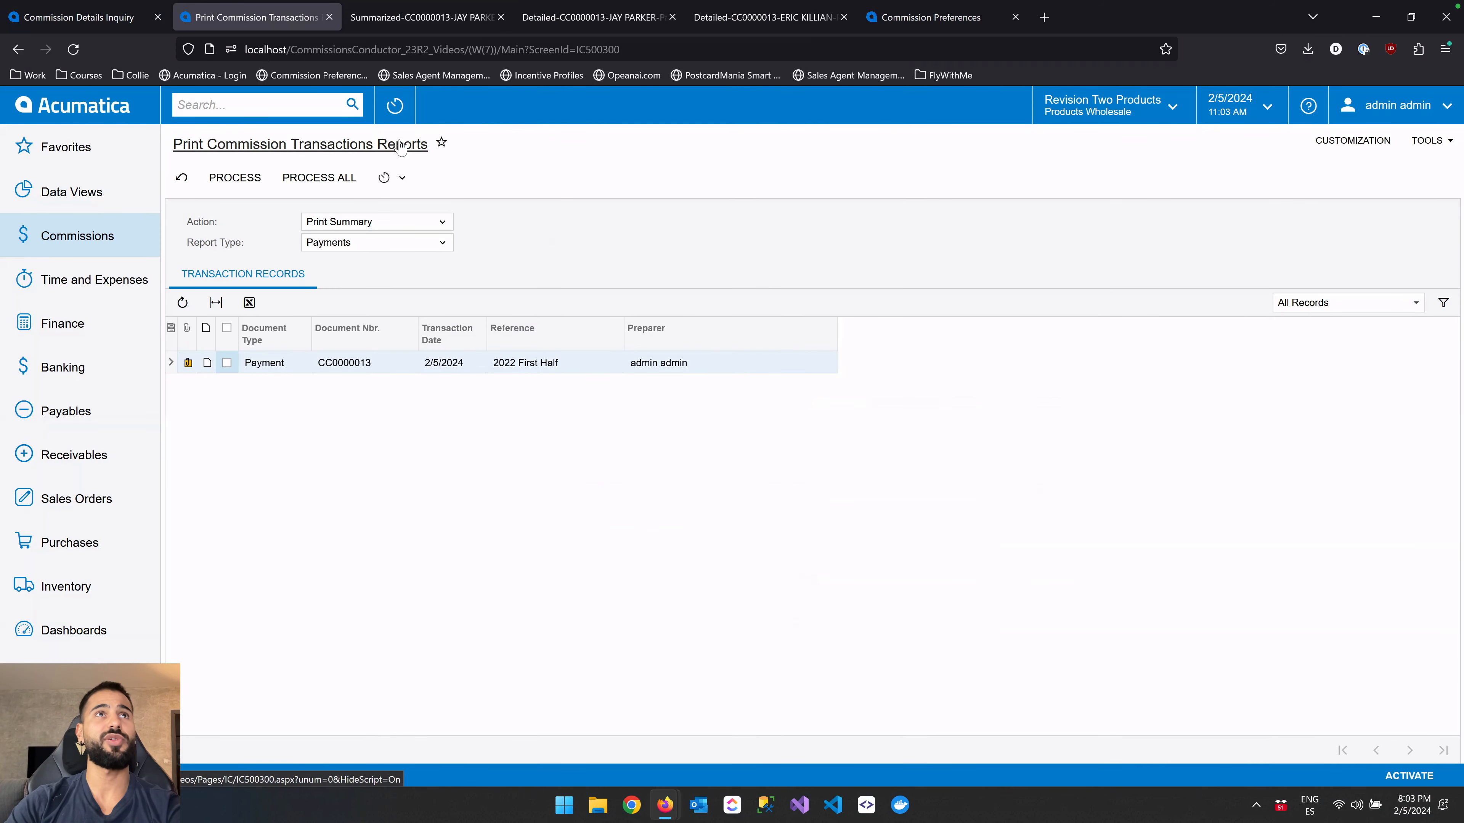
# Set the report action to Mail Summary and check the files attached to the 2022 First Half payment.
pyautogui.click(425, 224)
pyautogui.click(375, 258)
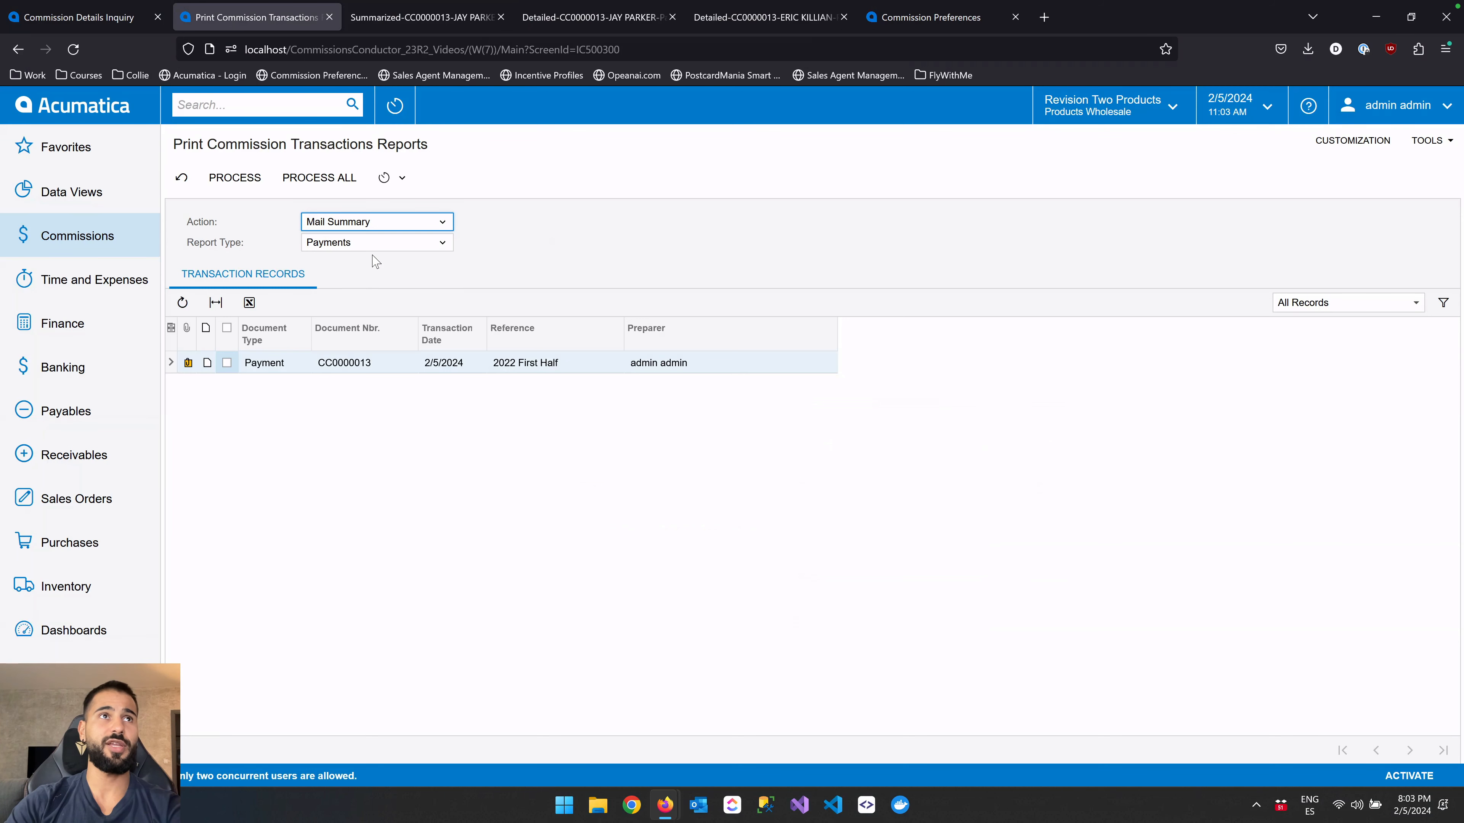
pyautogui.click(535, 246)
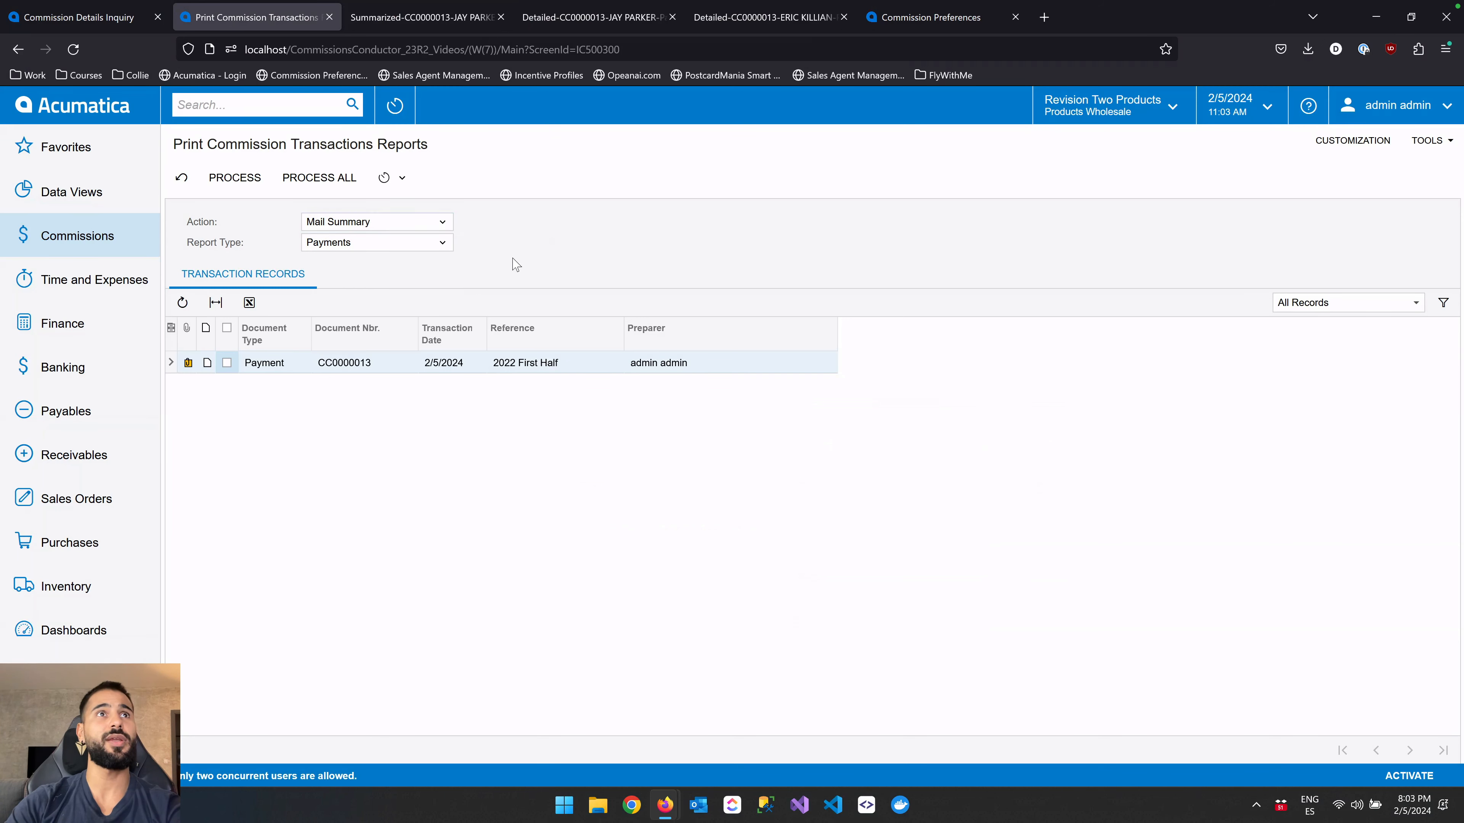
pyautogui.click(188, 362)
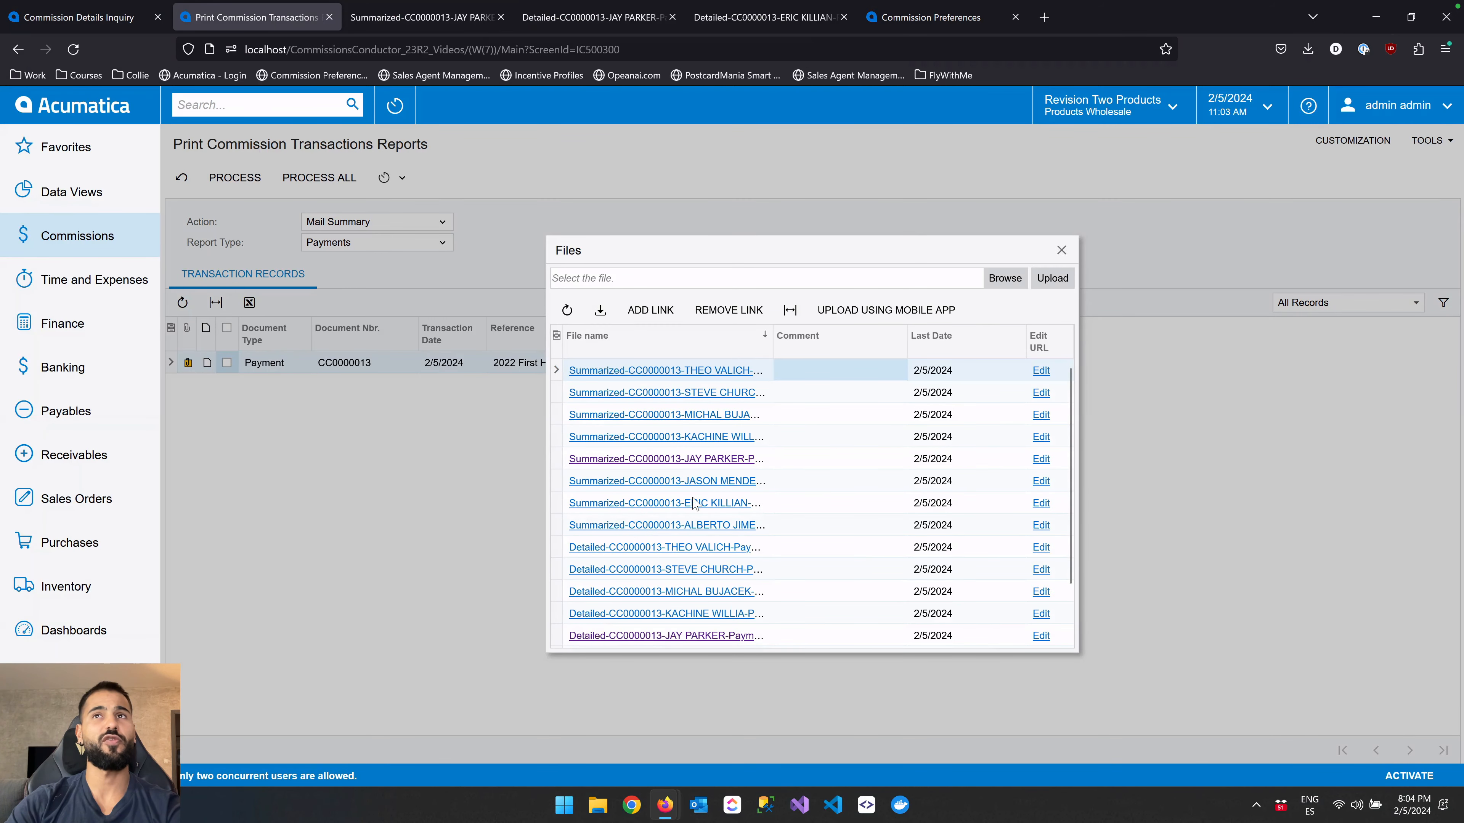
pyautogui.click(1060, 250)
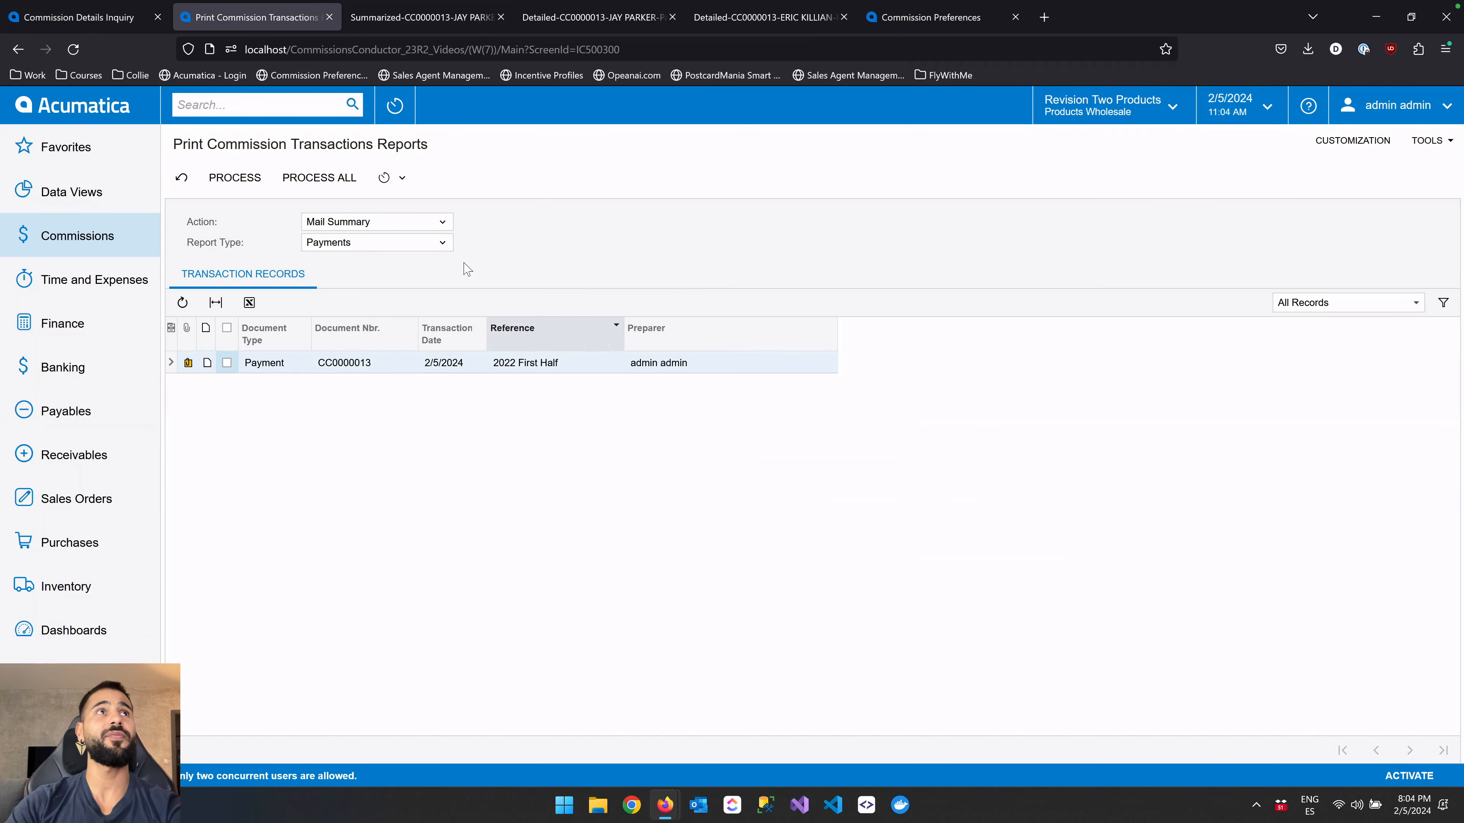
# Open the first active sales agent's record in Sales Agent Management, after a look at the Incentive Profiles list.
pyautogui.click(81, 234)
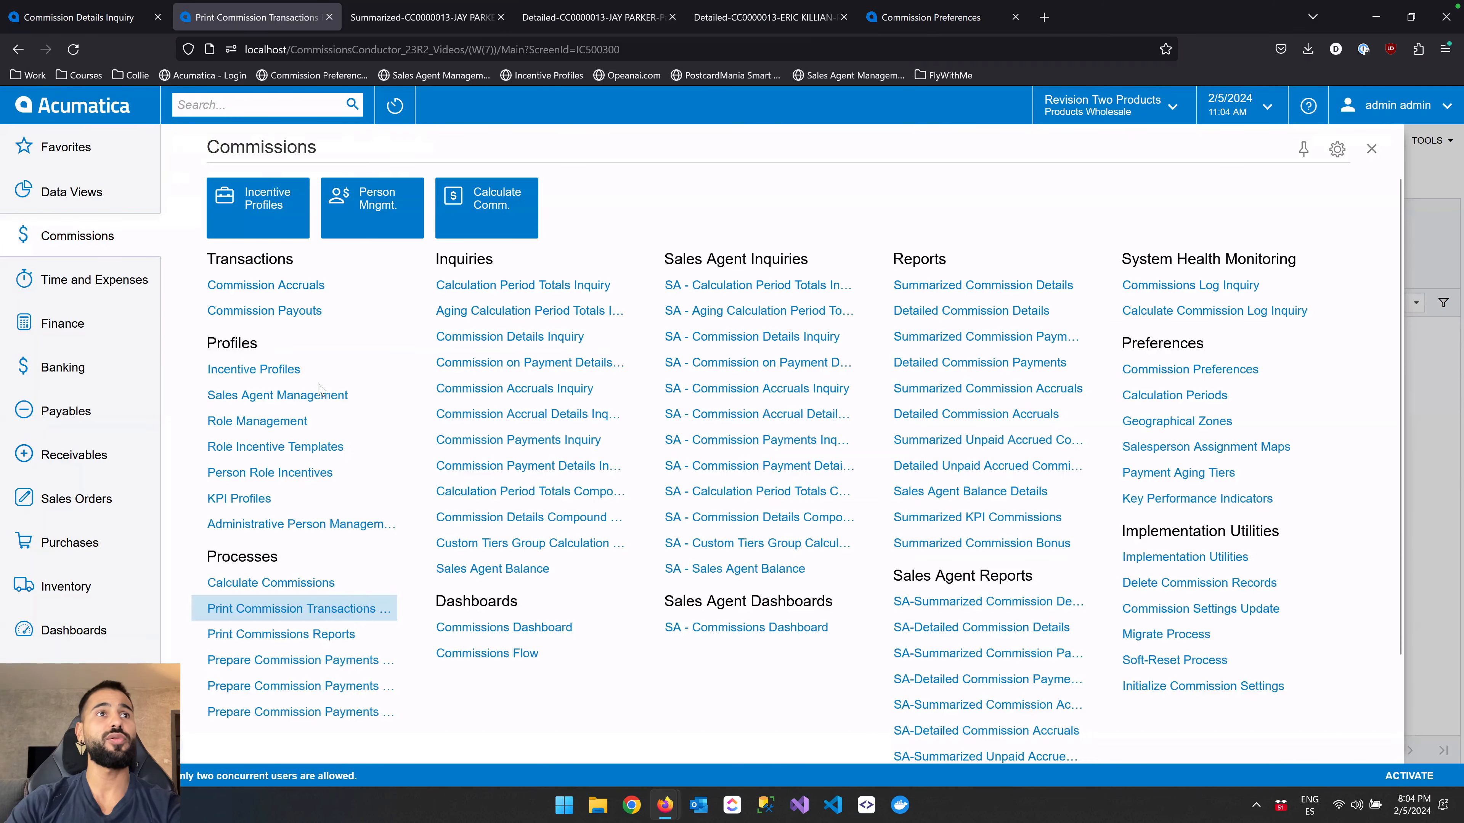
pyautogui.click(286, 372)
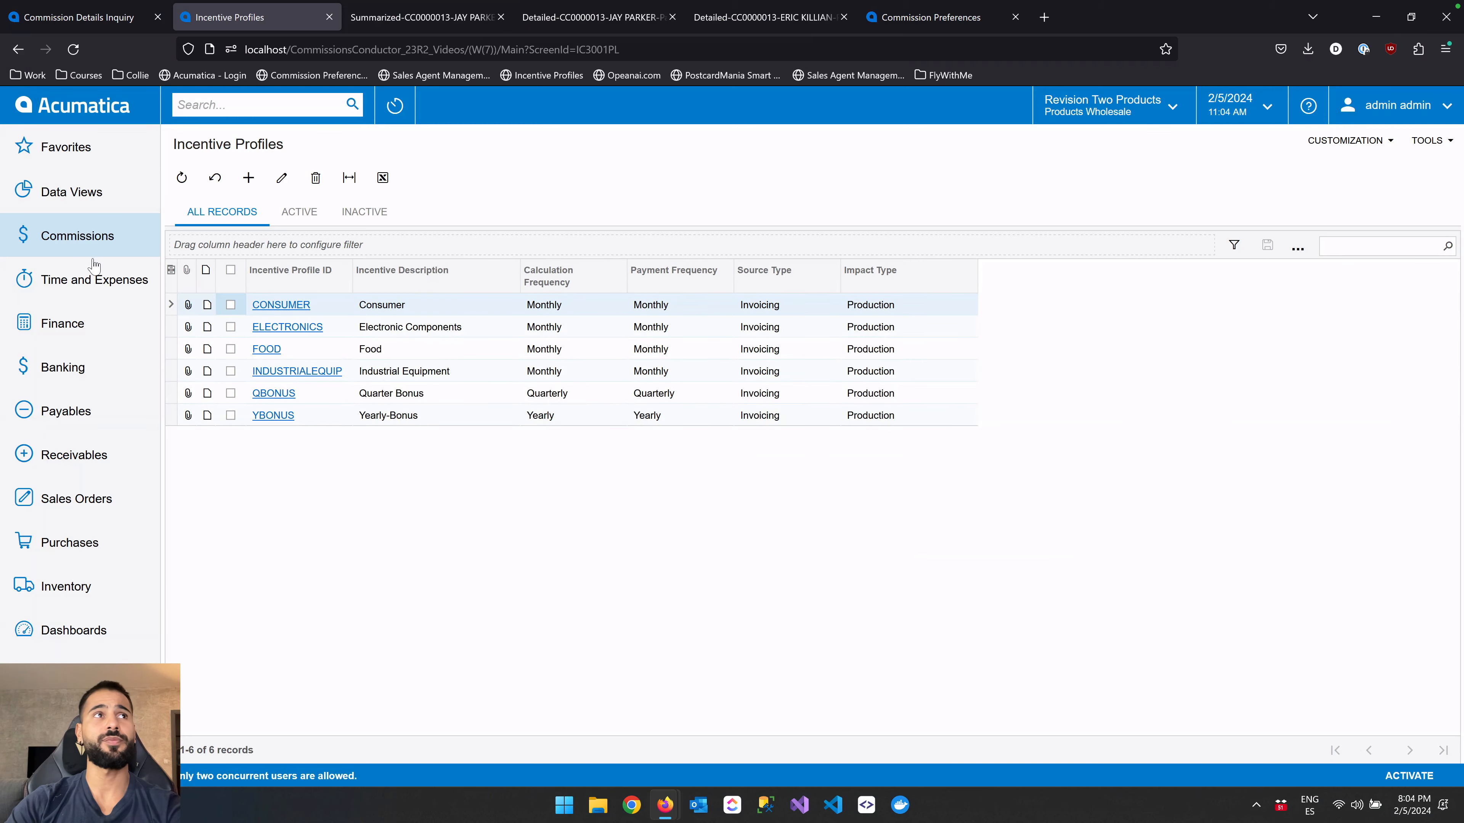
pyautogui.click(80, 235)
pyautogui.click(291, 395)
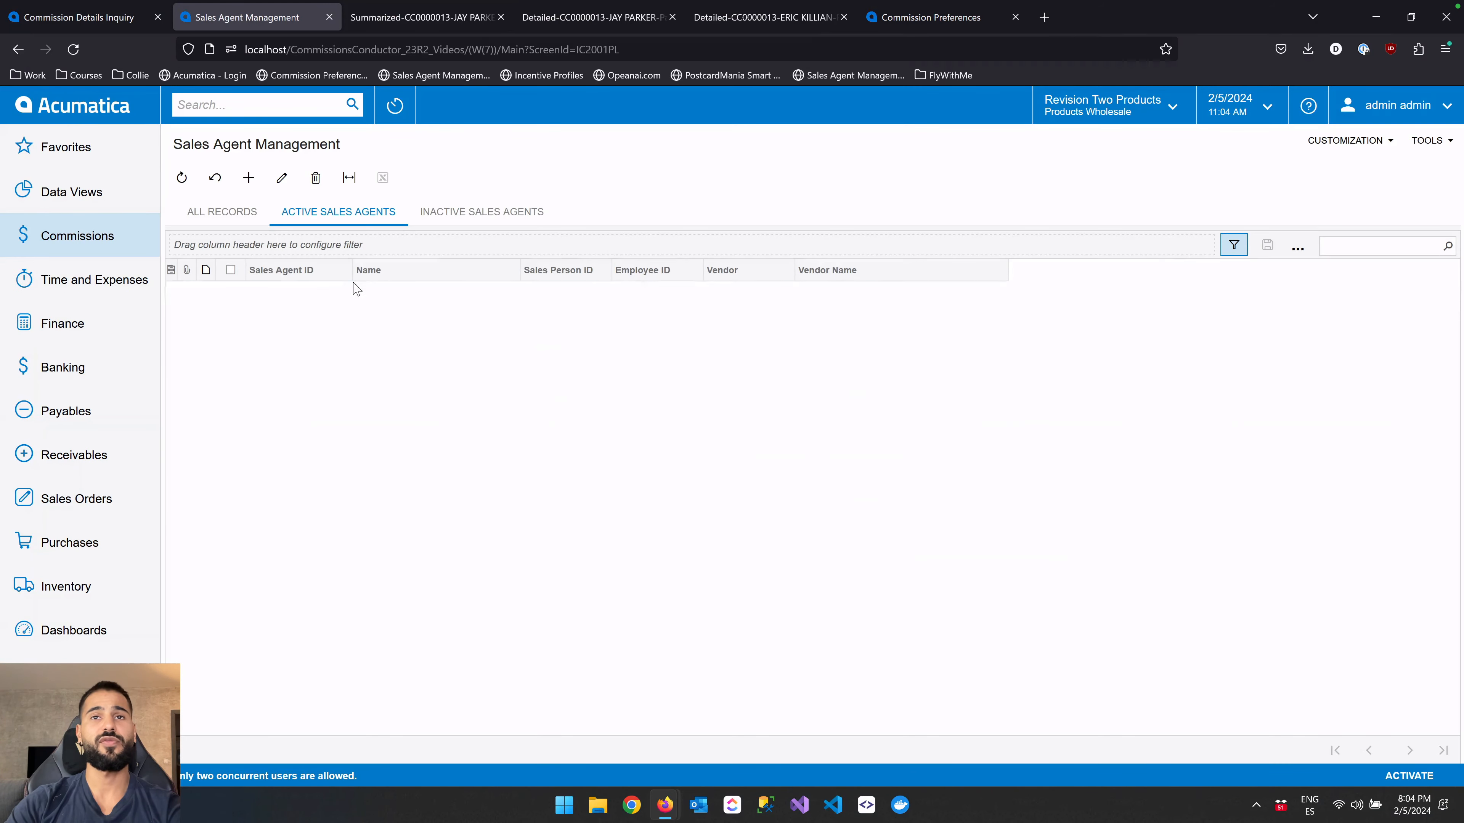
pyautogui.click(305, 288)
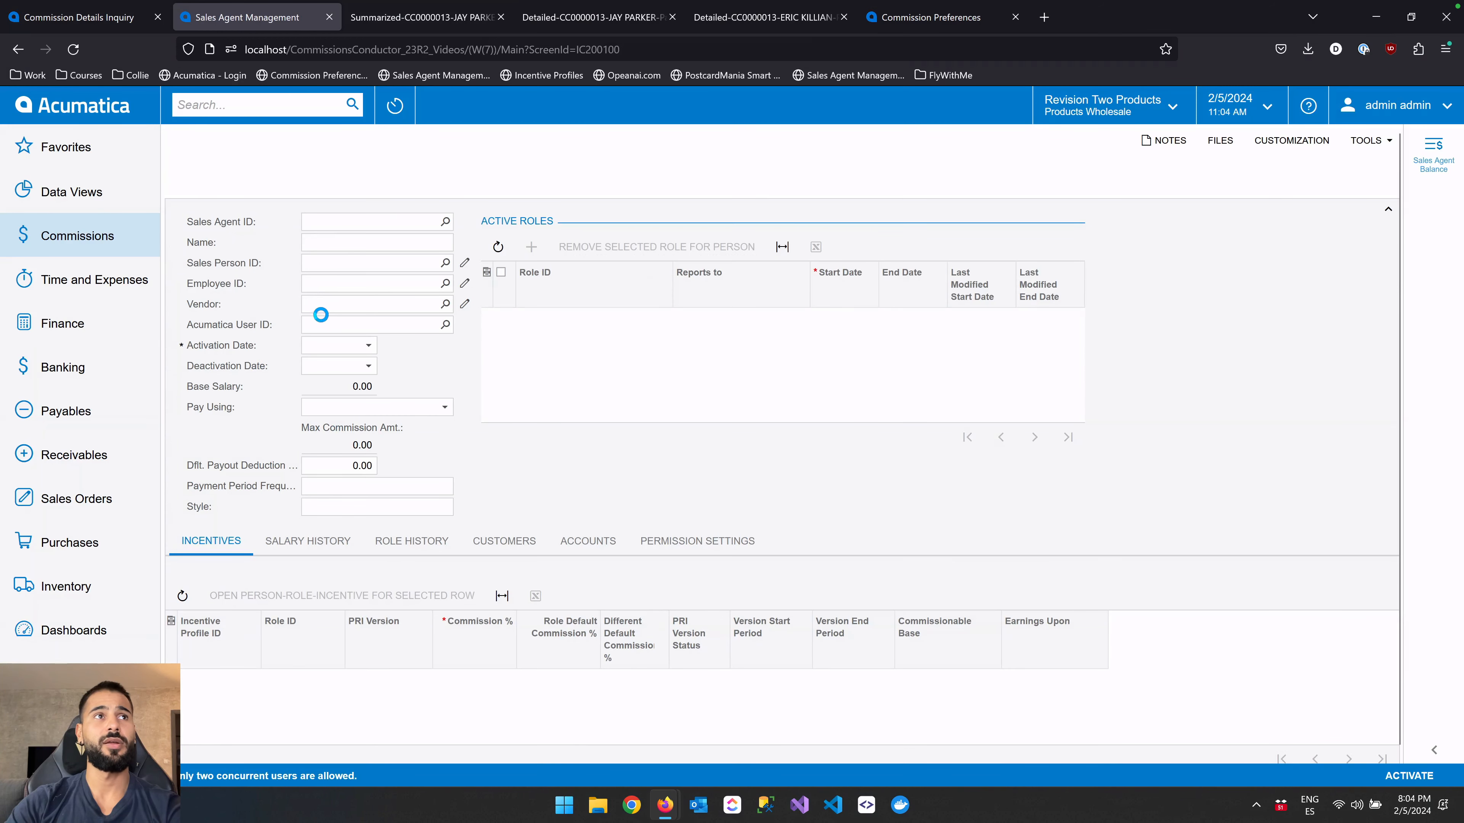
# Open the sales agent's linked employee record, check the e-mail field in its contact info and close the record.
pyautogui.click(465, 285)
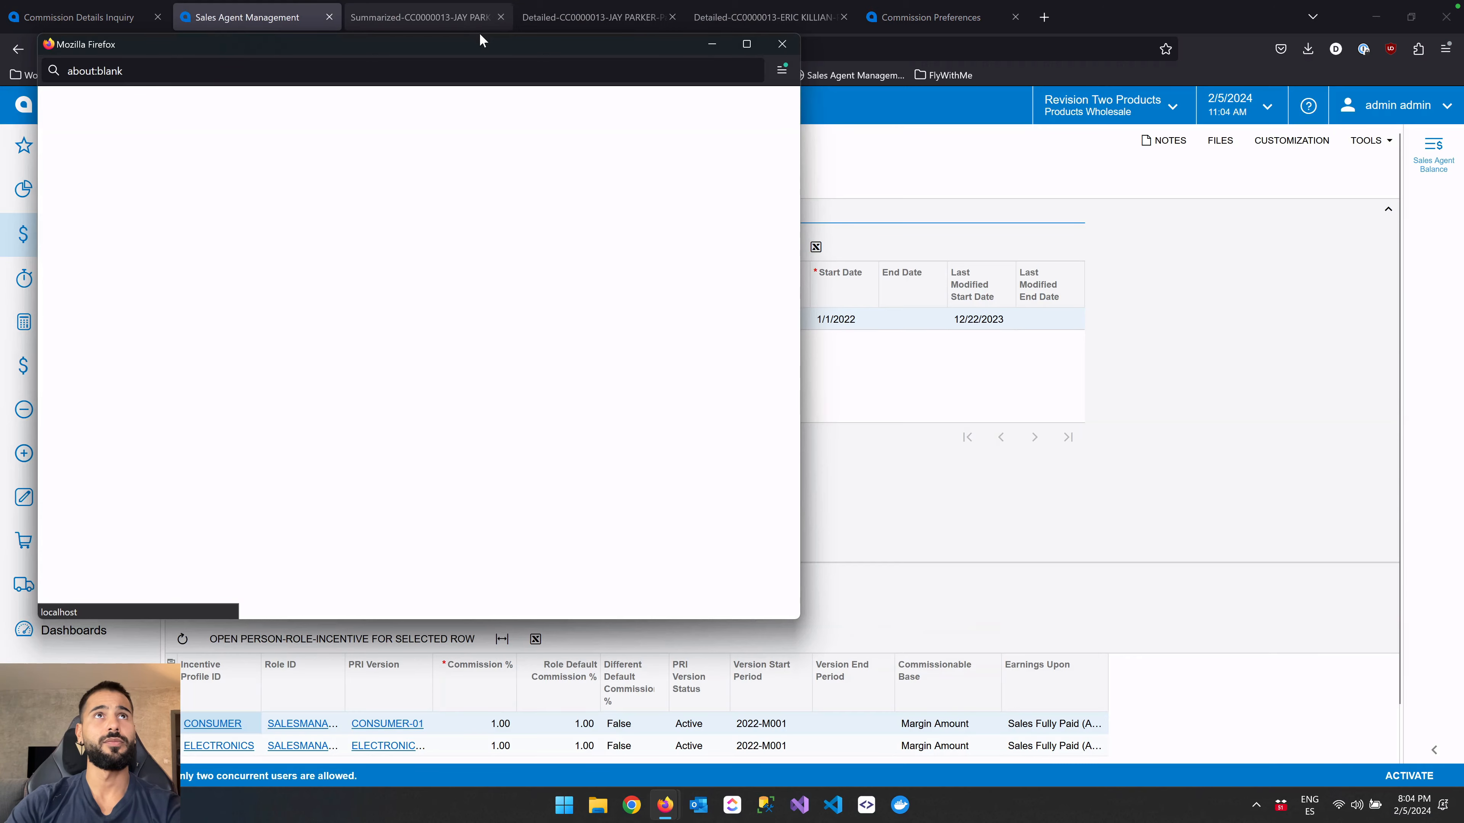
pyautogui.moveTo(513, 44); pyautogui.dragTo(1065, 113)
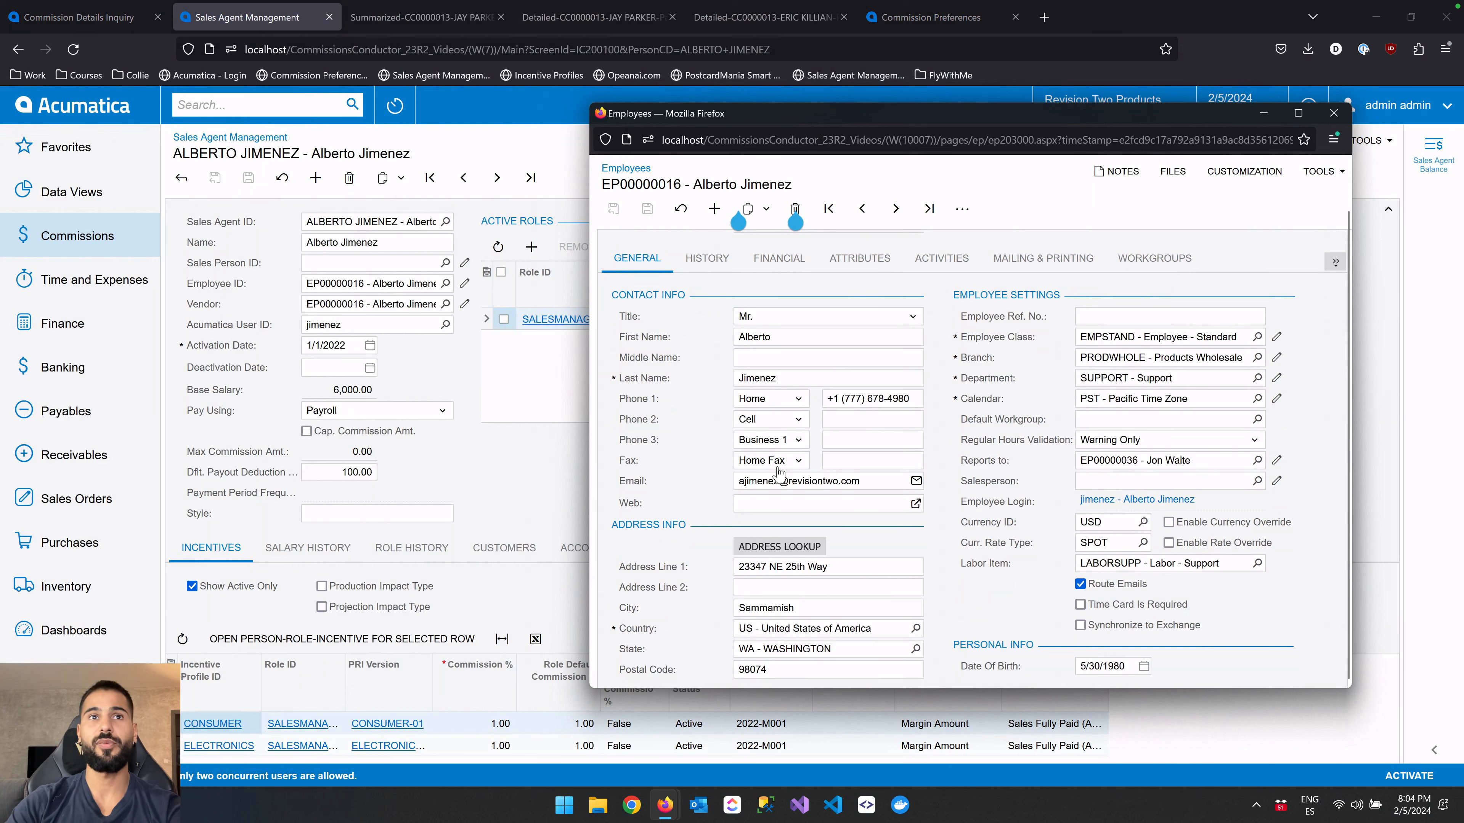
pyautogui.click(877, 485)
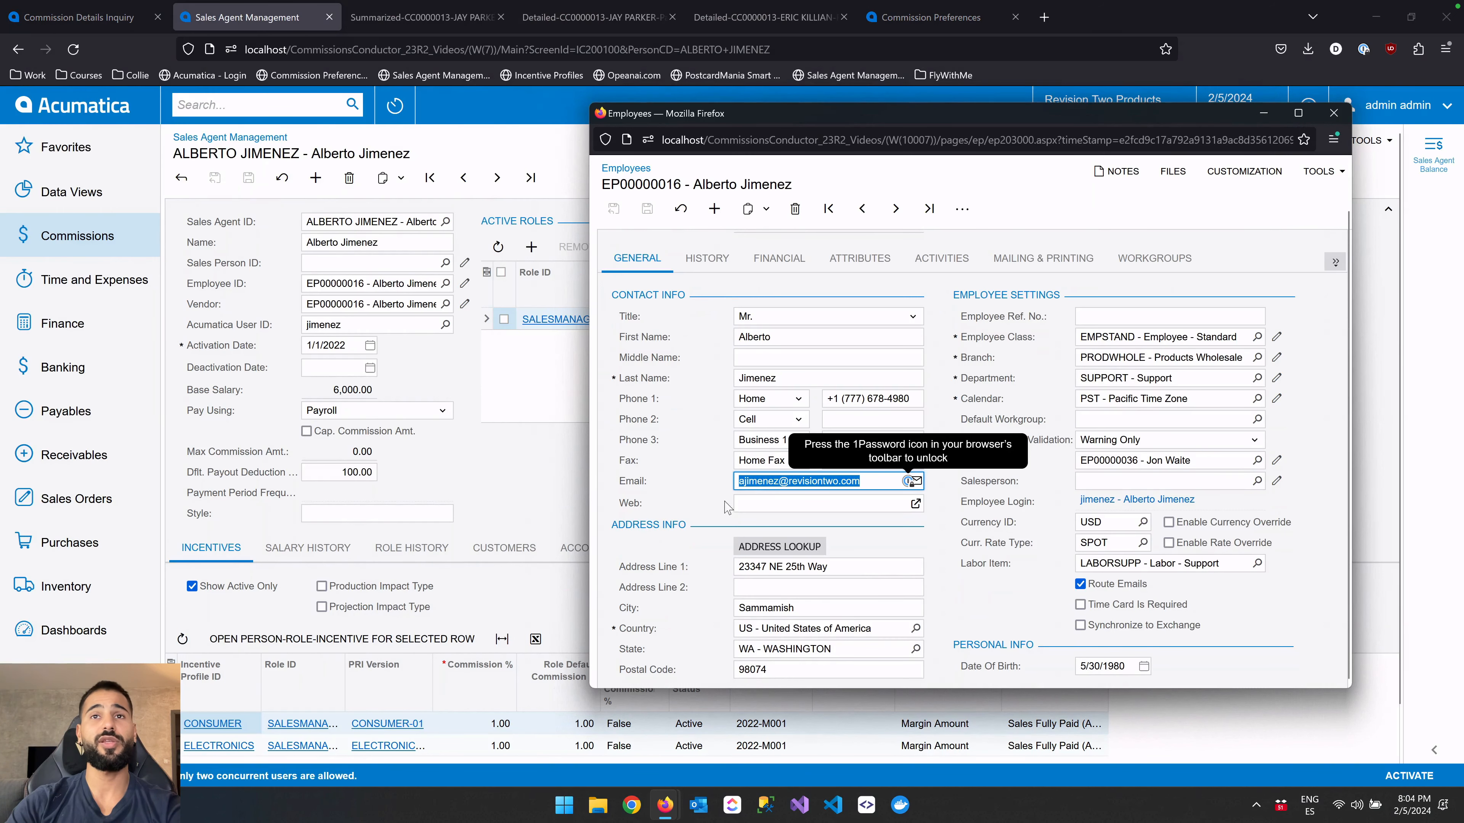
pyautogui.click(700, 508)
pyautogui.scroll(1, 696, 505)
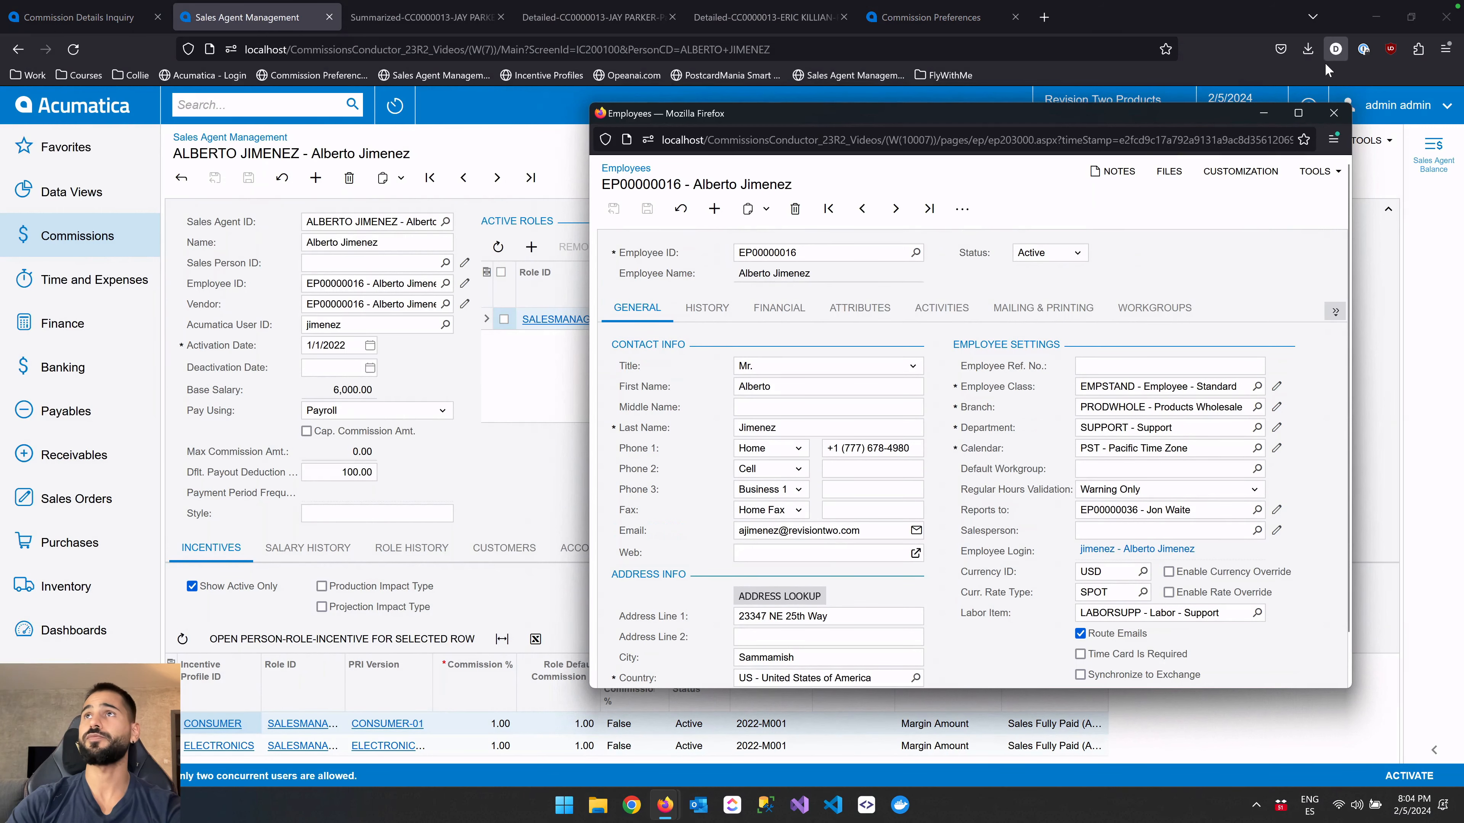
pyautogui.click(1333, 113)
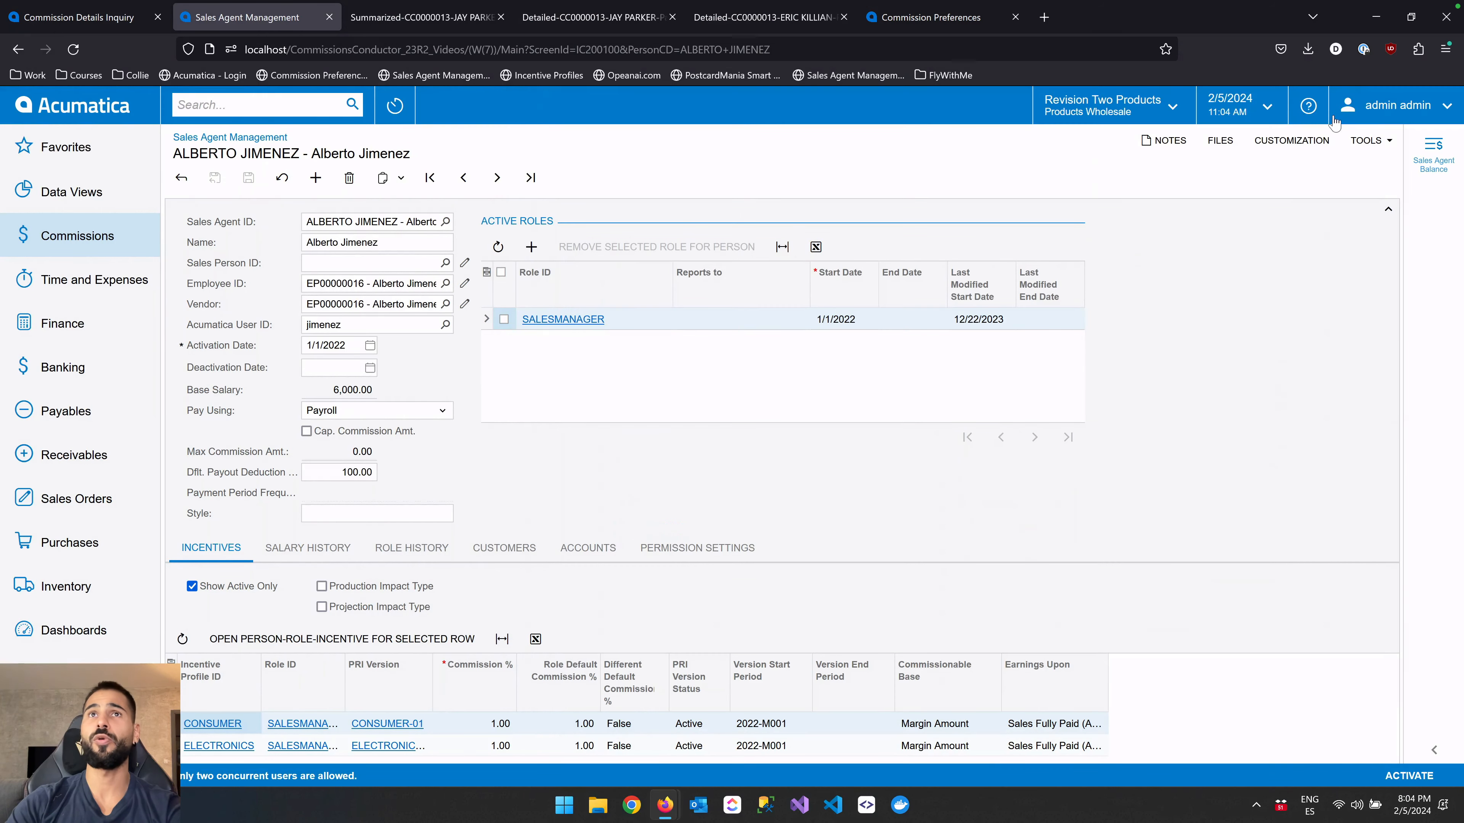
# Open the Commissions Flow diagram and view it from person roles and incentives through to payment and reports.
pyautogui.click(95, 244)
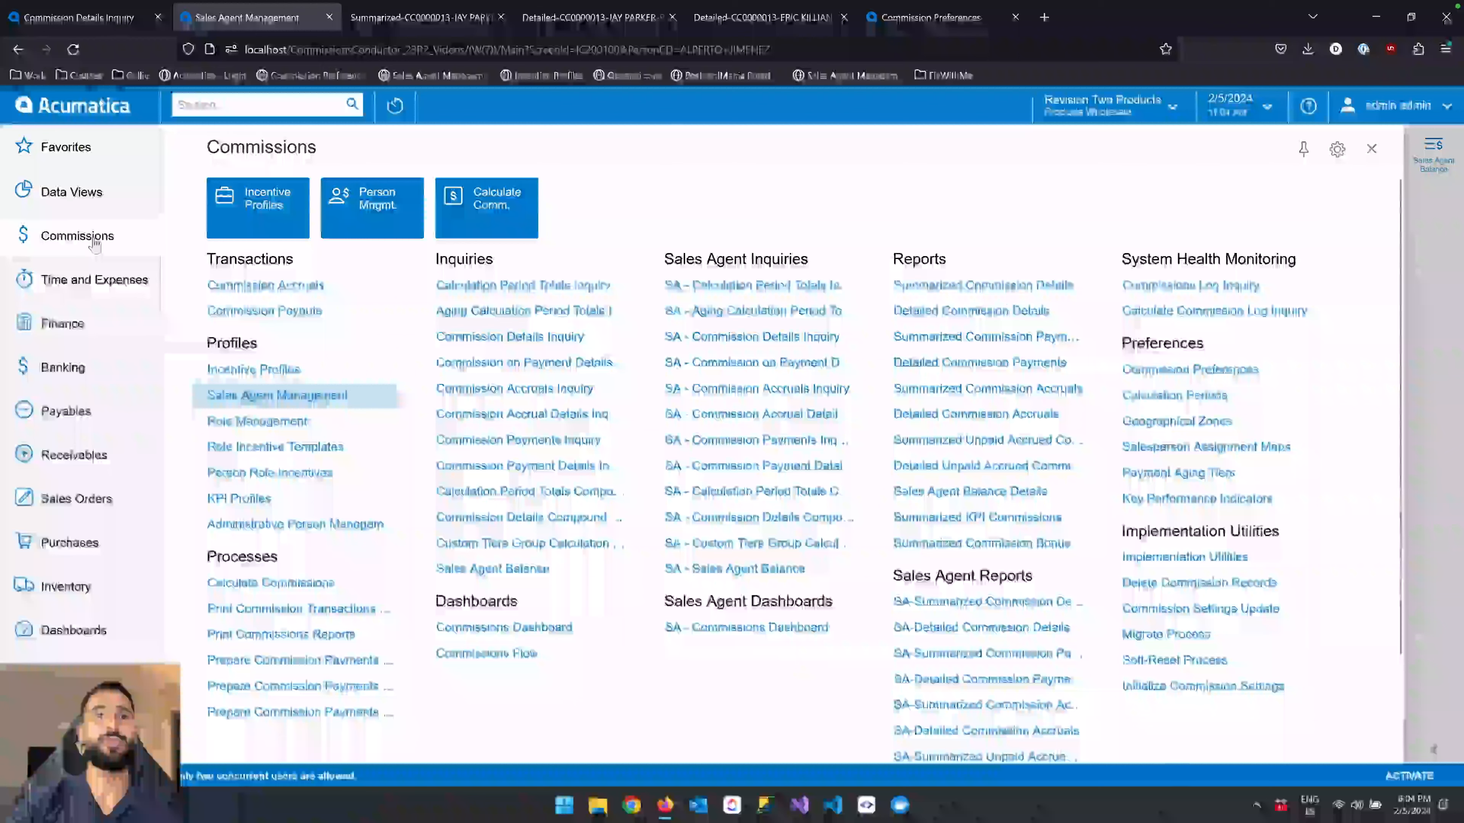
pyautogui.click(500, 665)
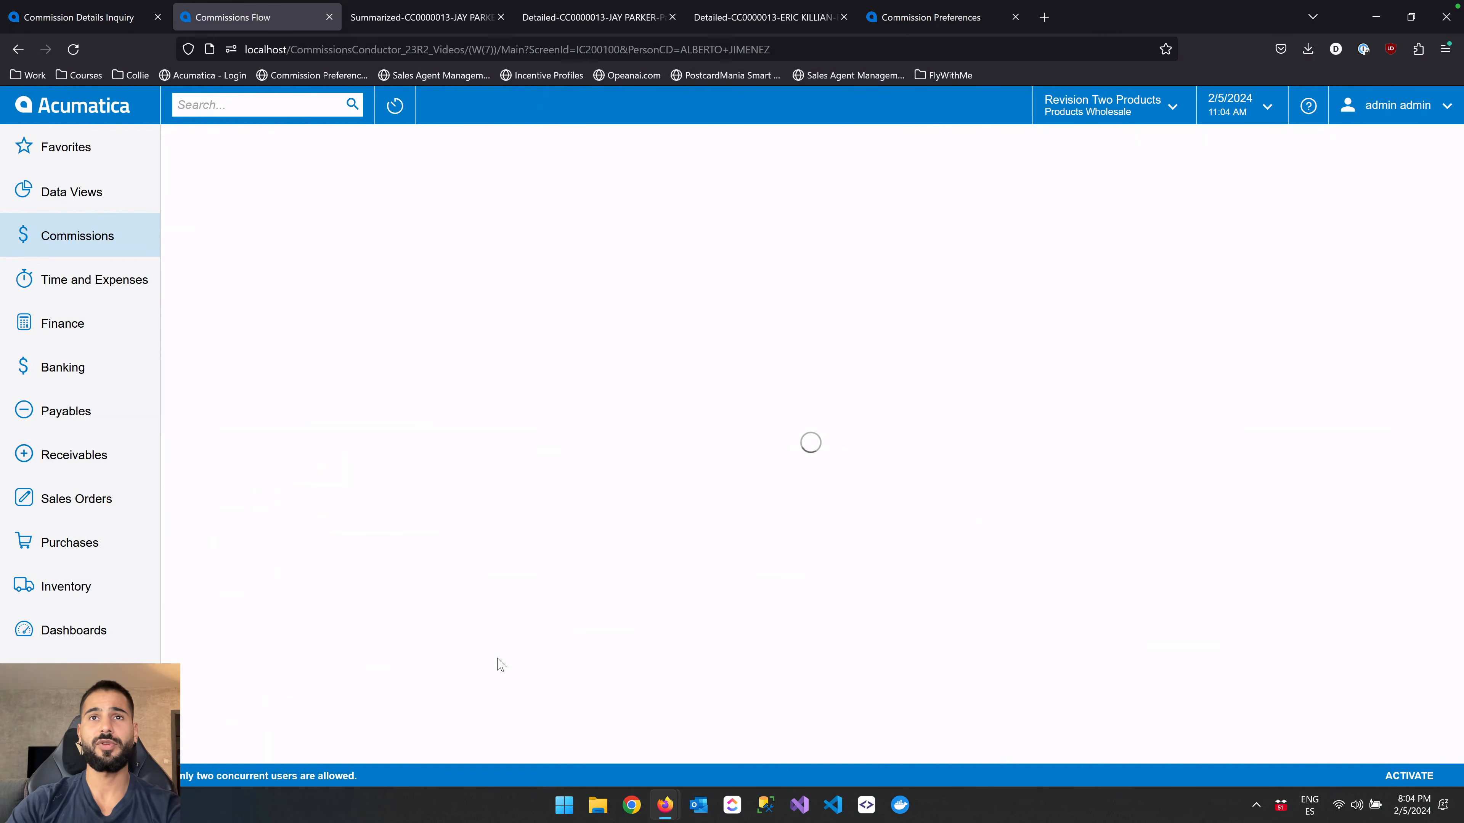
pyautogui.hscroll(5, 968, 493)
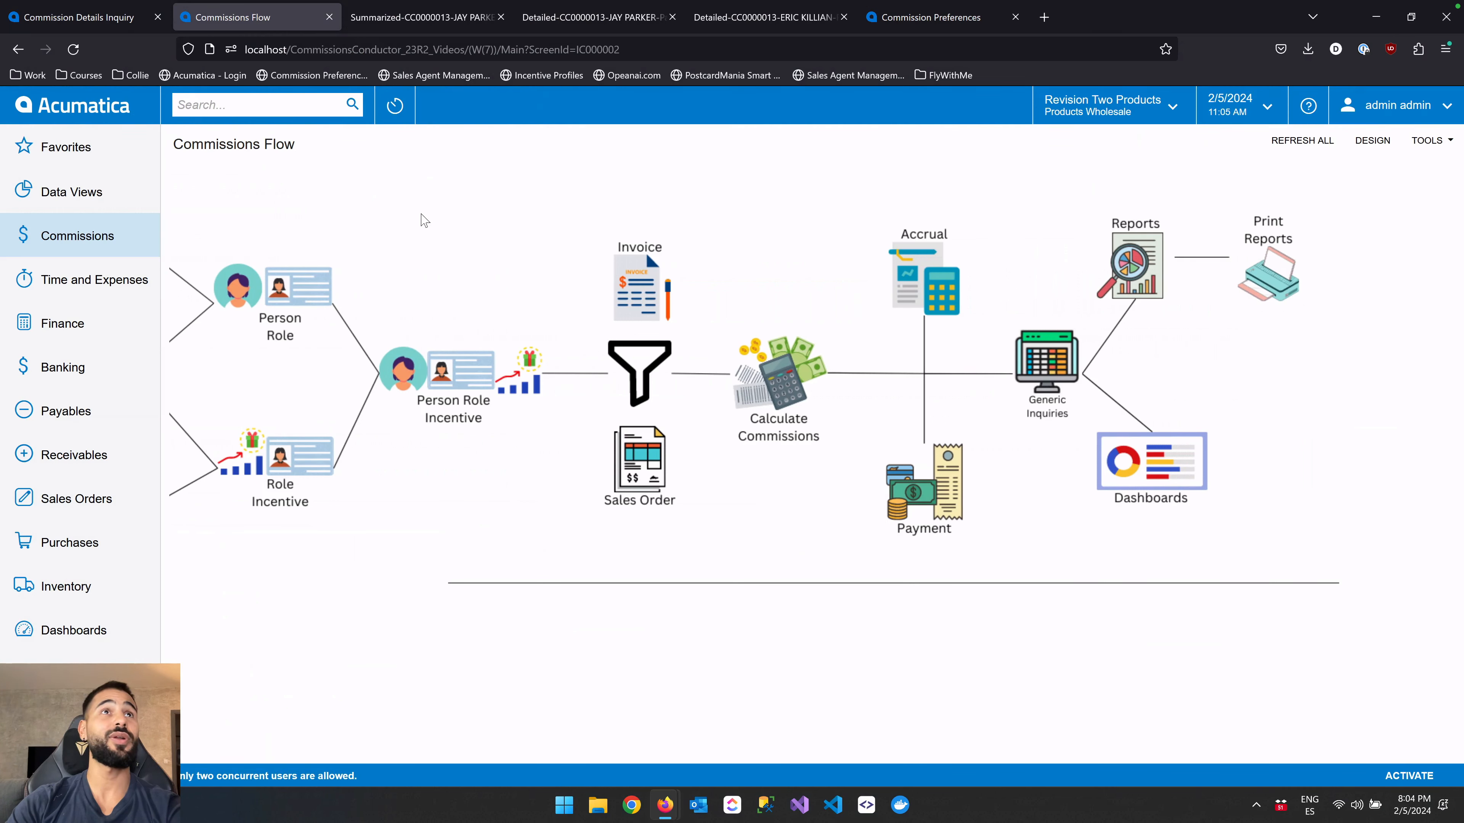
# Refresh the Commission Details Inquiry and review the Commission Amt. Paid values for records effective through 6/30/2022.
pyautogui.click(91, 26)
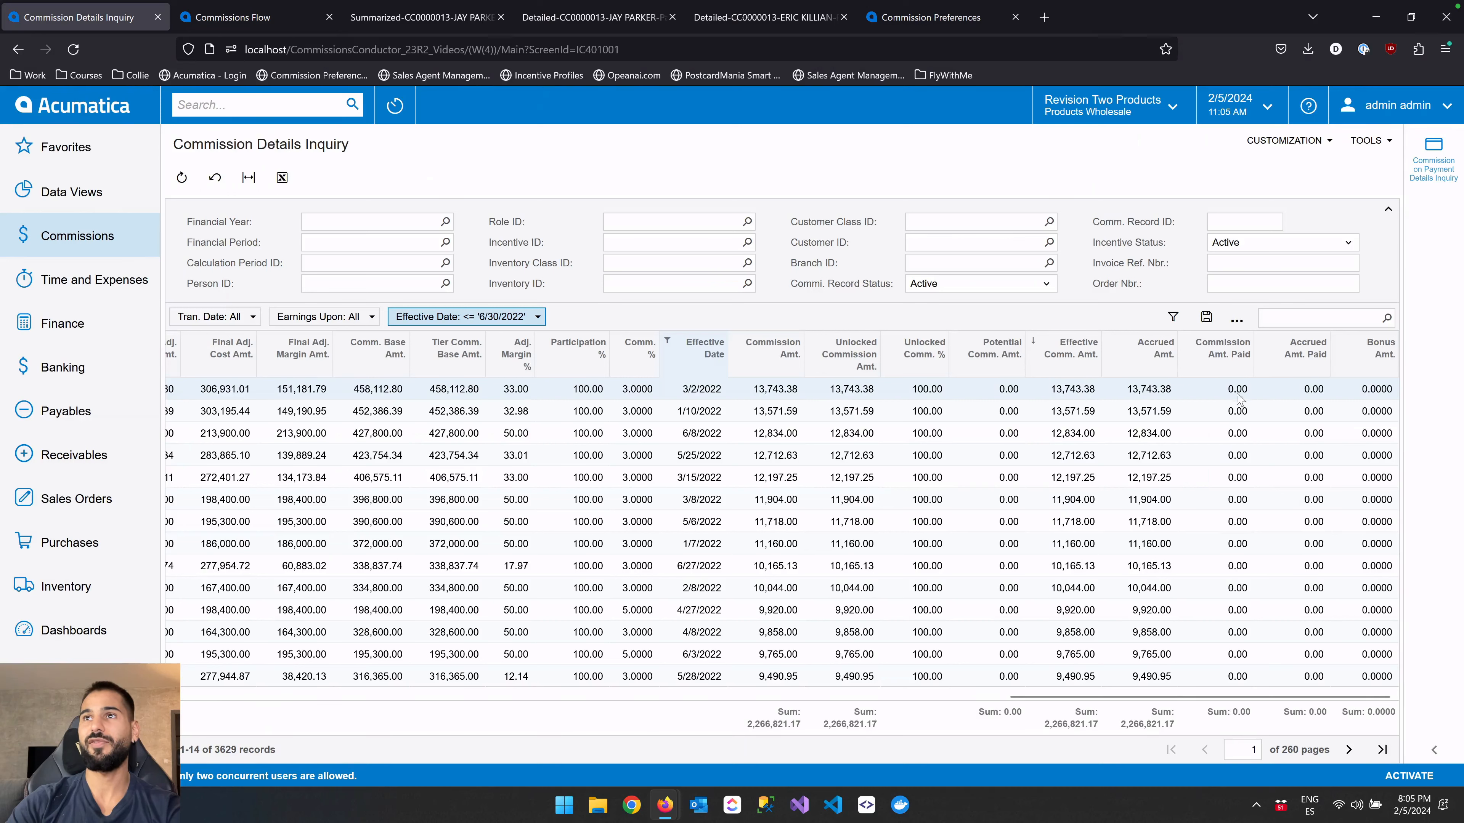
pyautogui.click(182, 178)
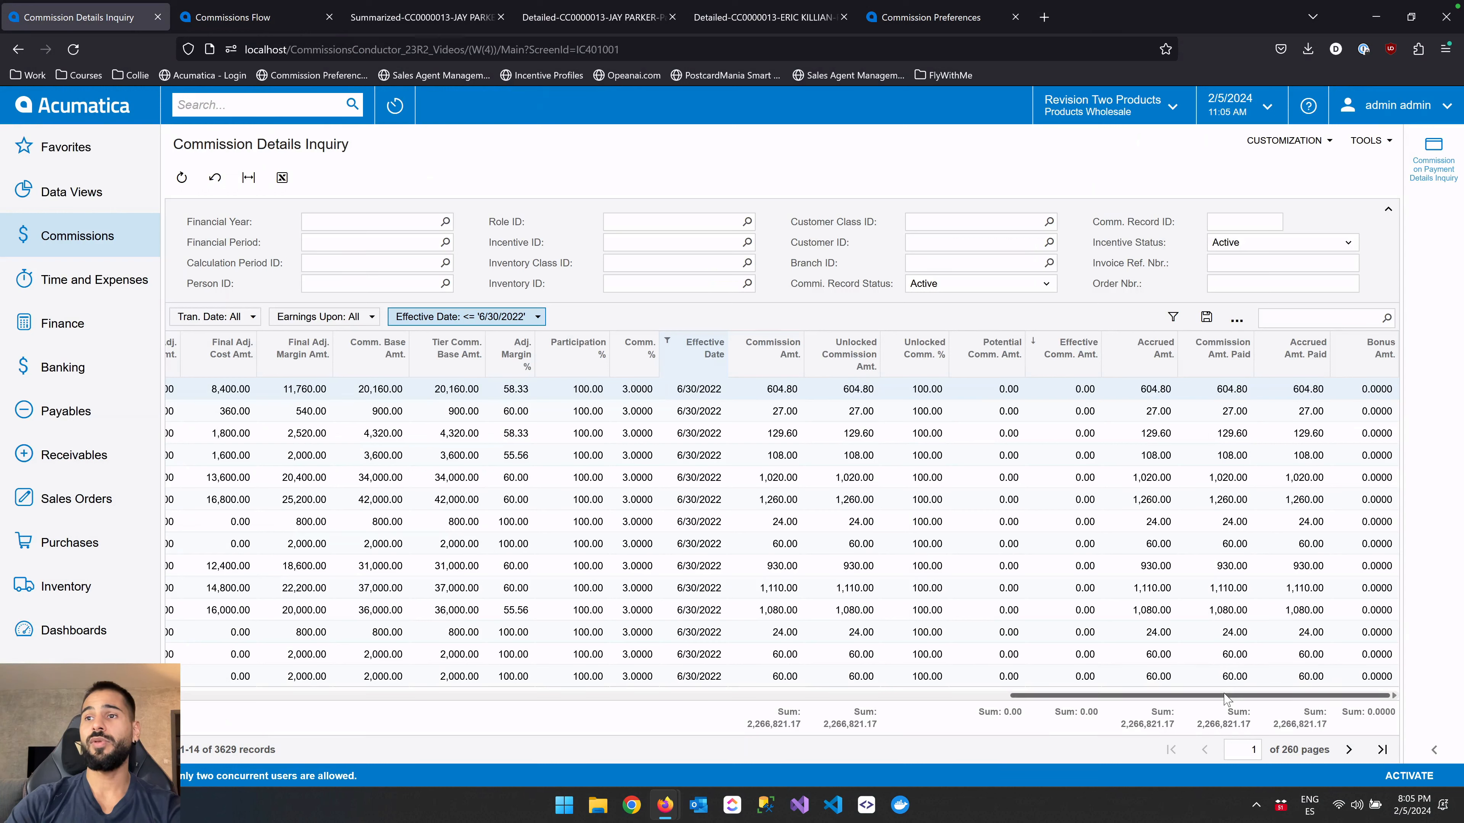
pyautogui.click(1219, 415)
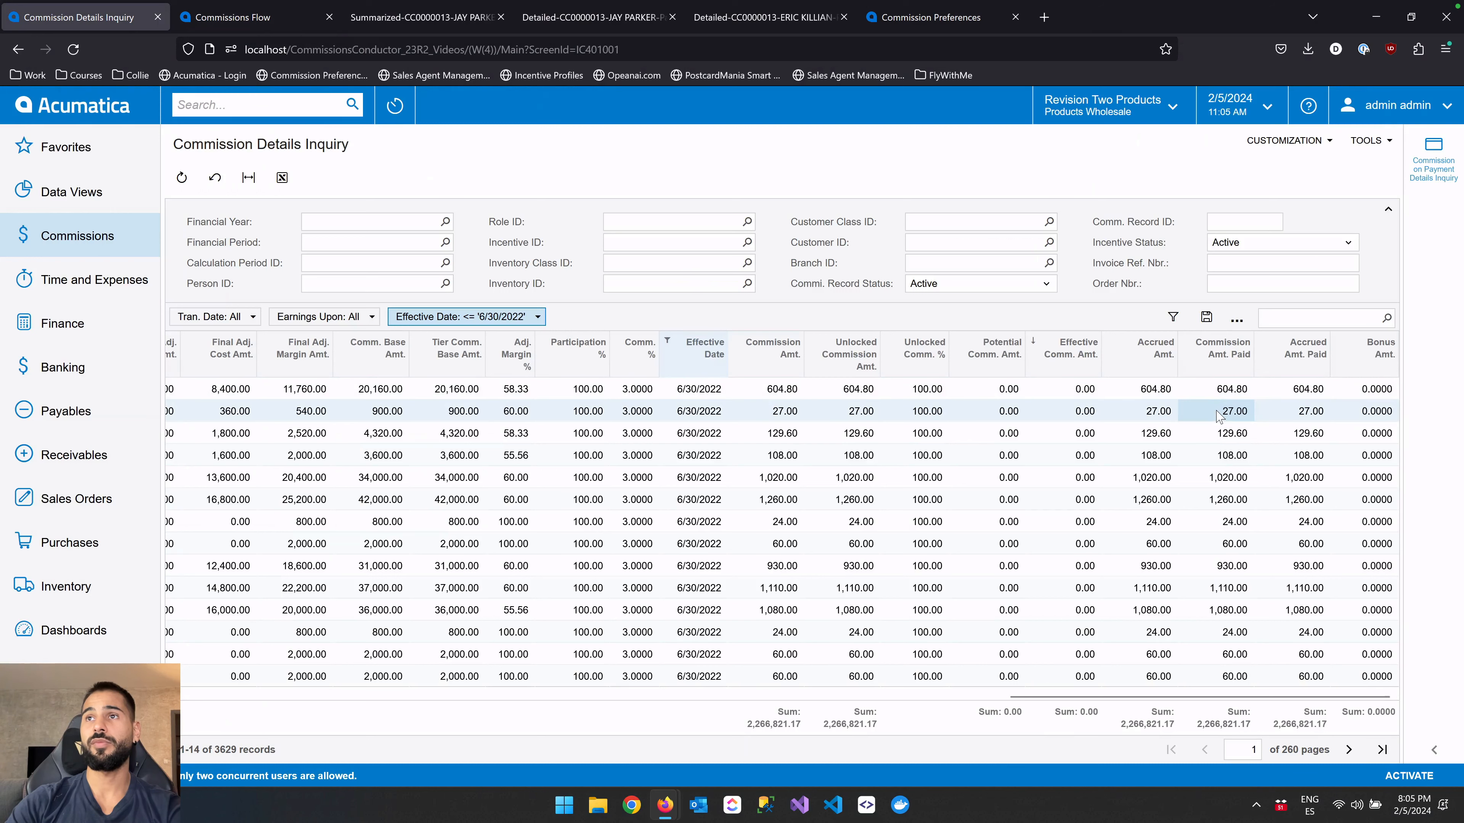
pyautogui.click(1220, 386)
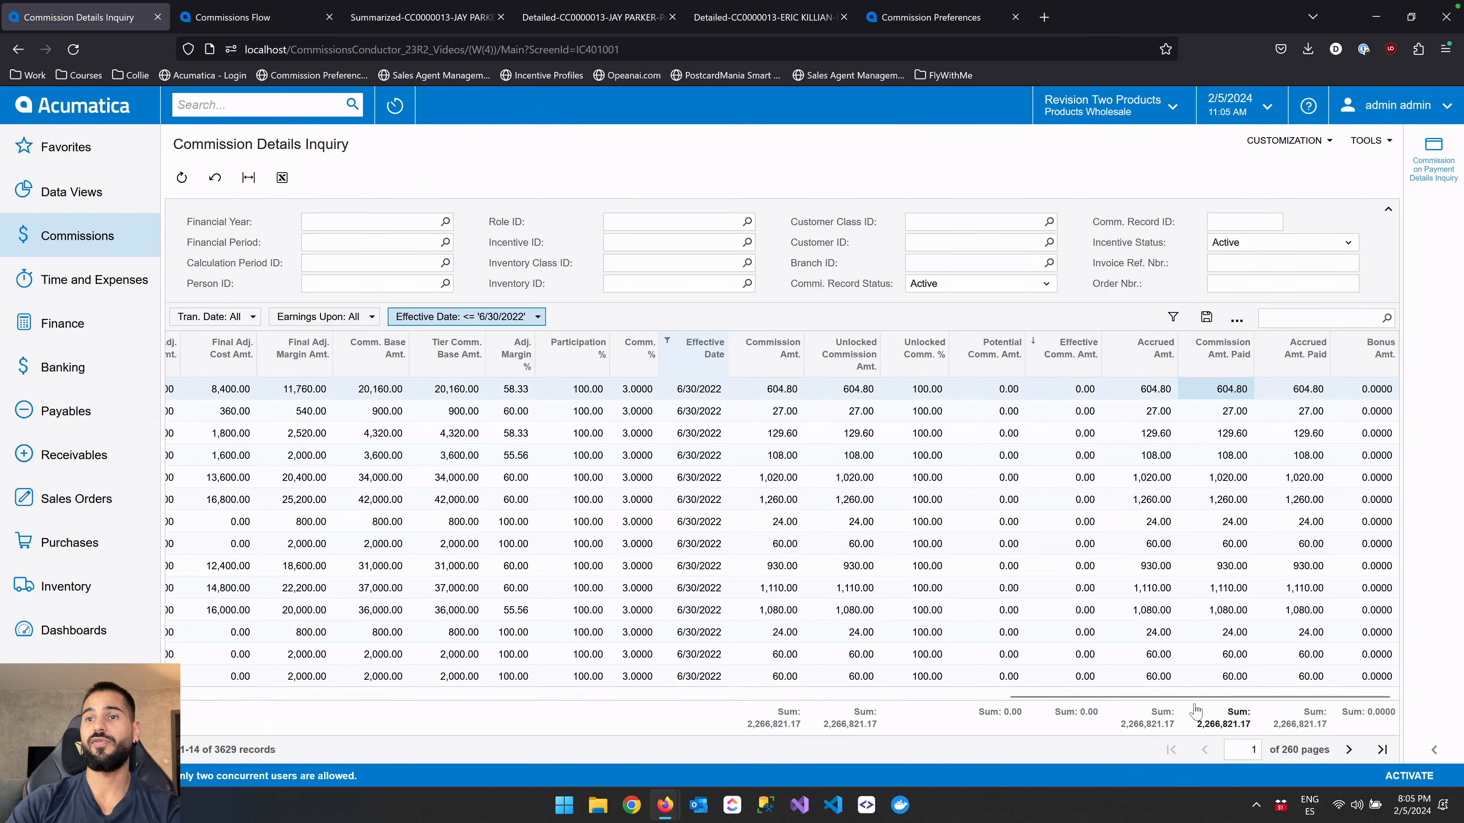
# Review the inquiry's identifying columns and set the commission record status filter to Inactive.
pyautogui.moveTo(1201, 696); pyautogui.dragTo(293, 692)
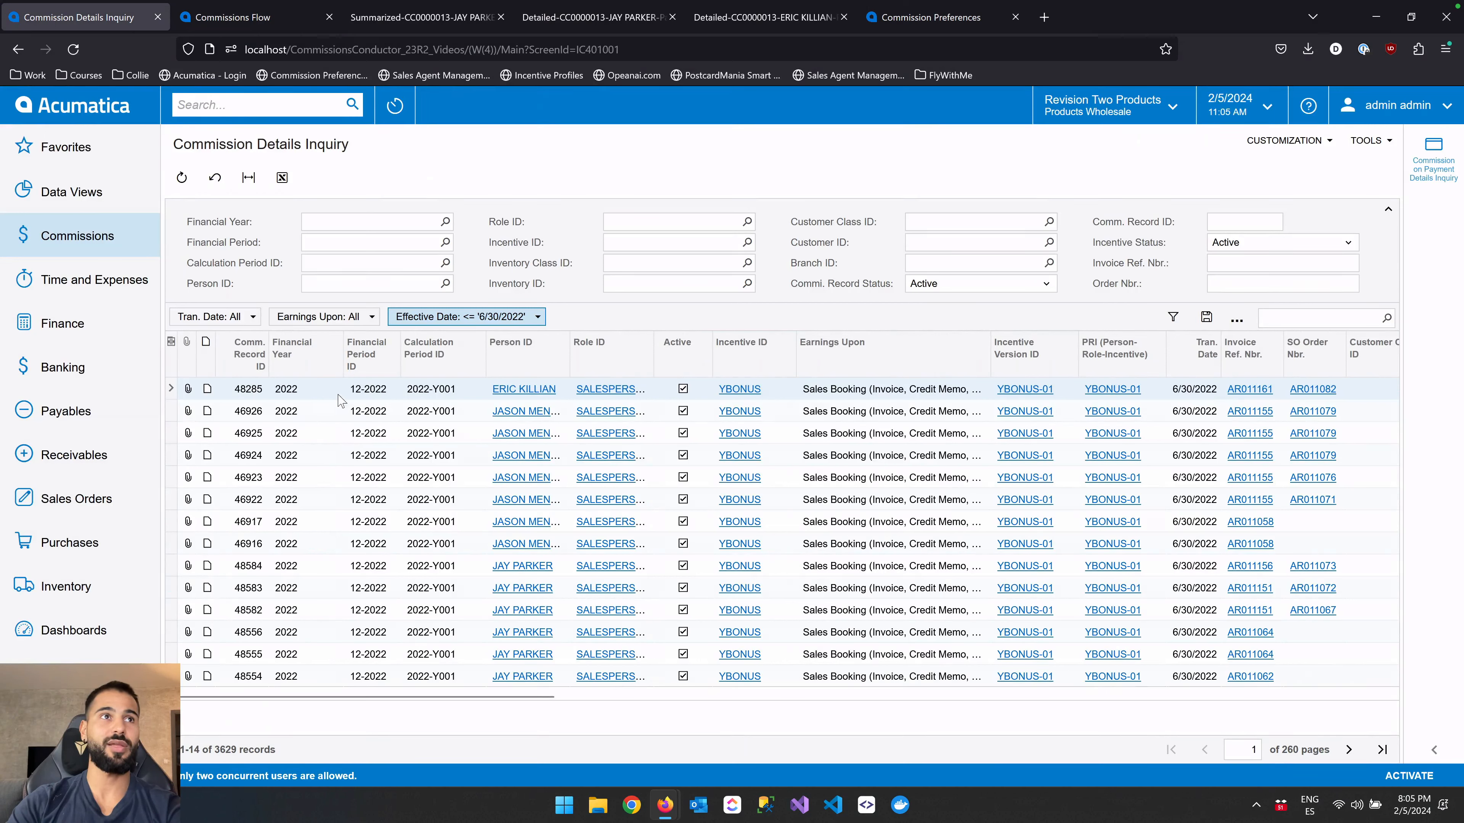
pyautogui.click(941, 284)
pyautogui.click(944, 318)
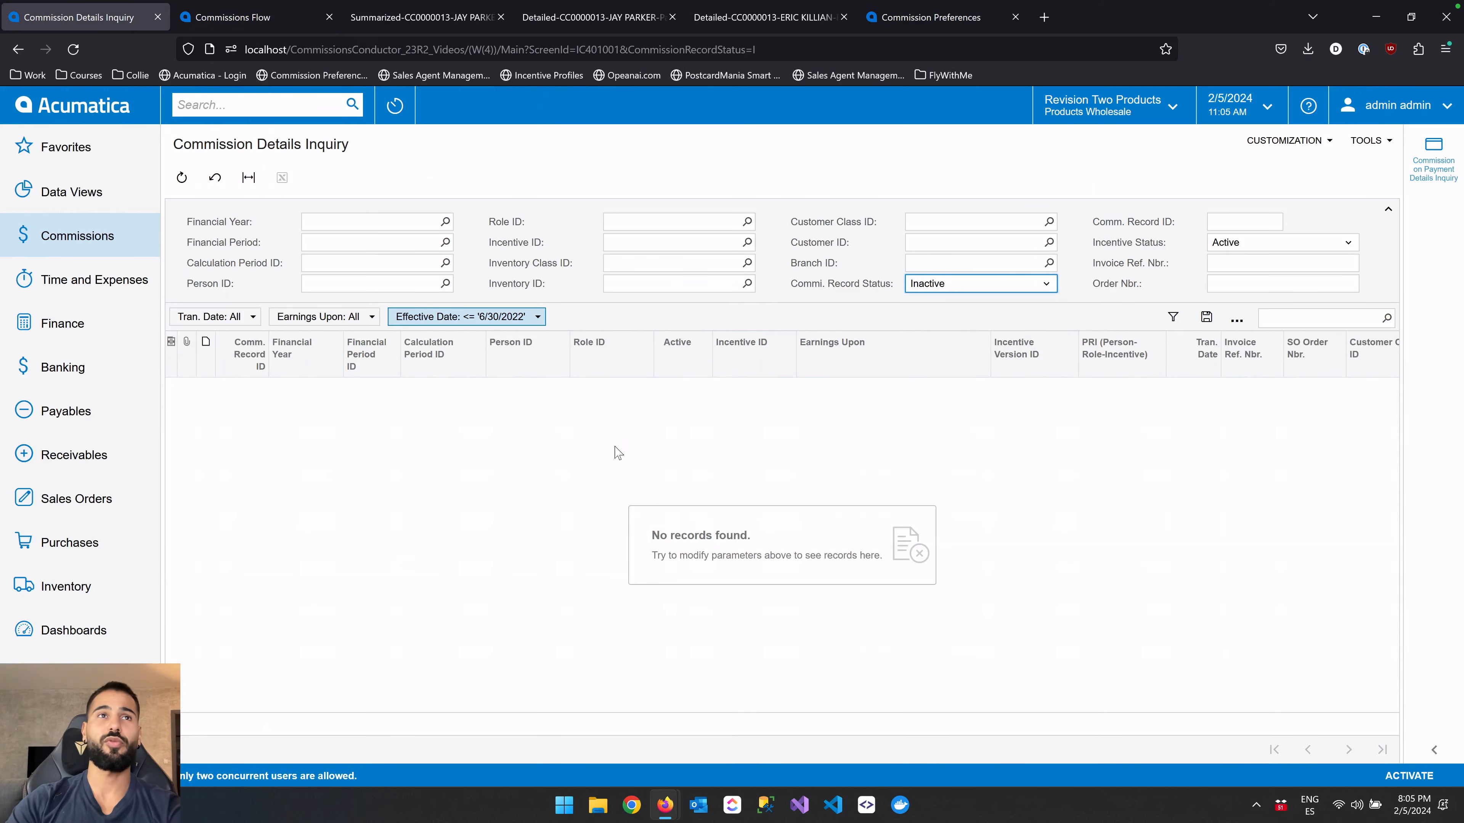
# Set the commission record status filter to Active and review the Unlocked Comm. % and Commission Amt. Paid columns.
pyautogui.click(953, 288)
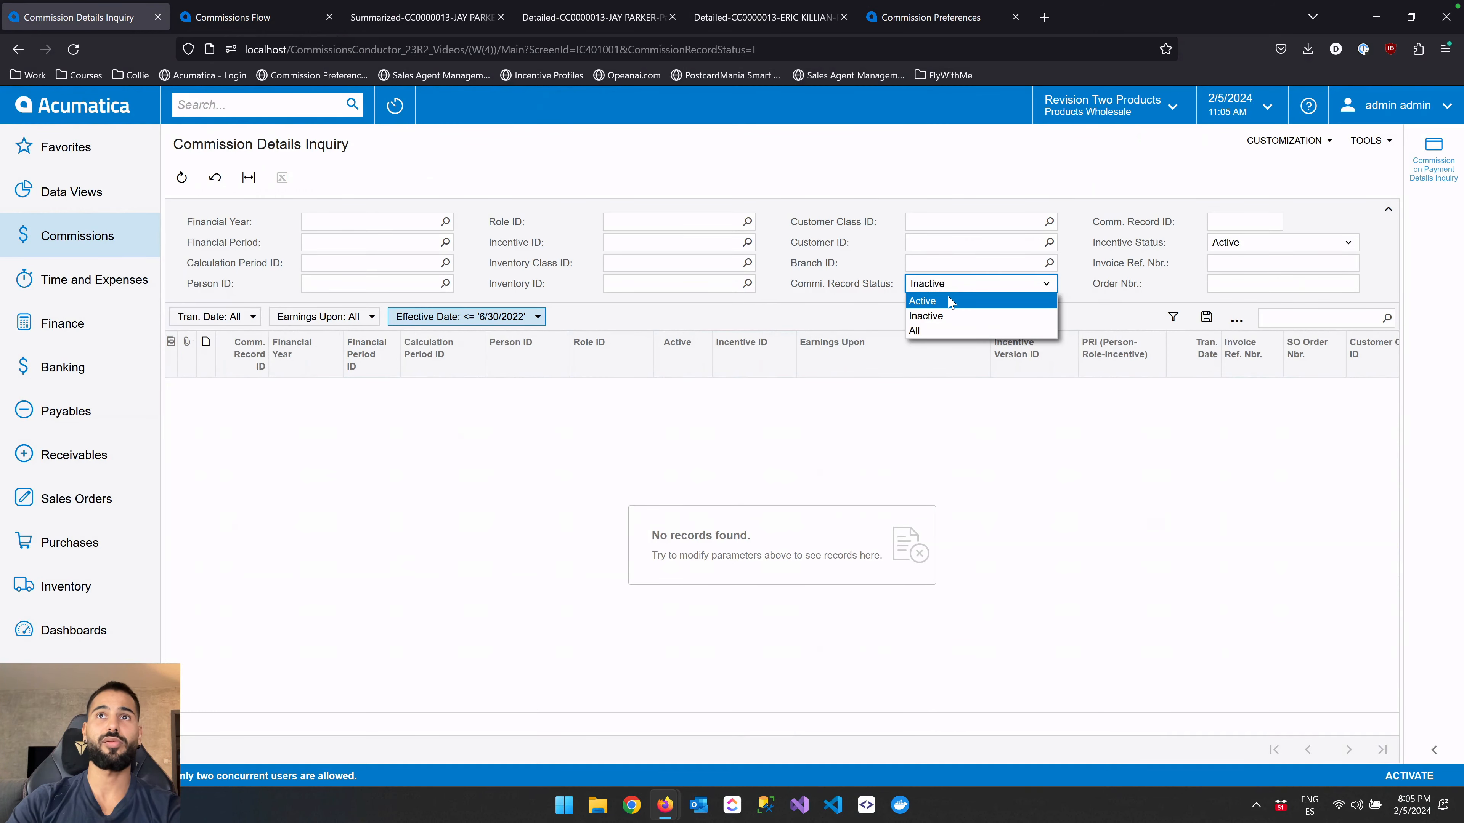
pyautogui.click(949, 302)
pyautogui.hscroll(15, 1065, 455)
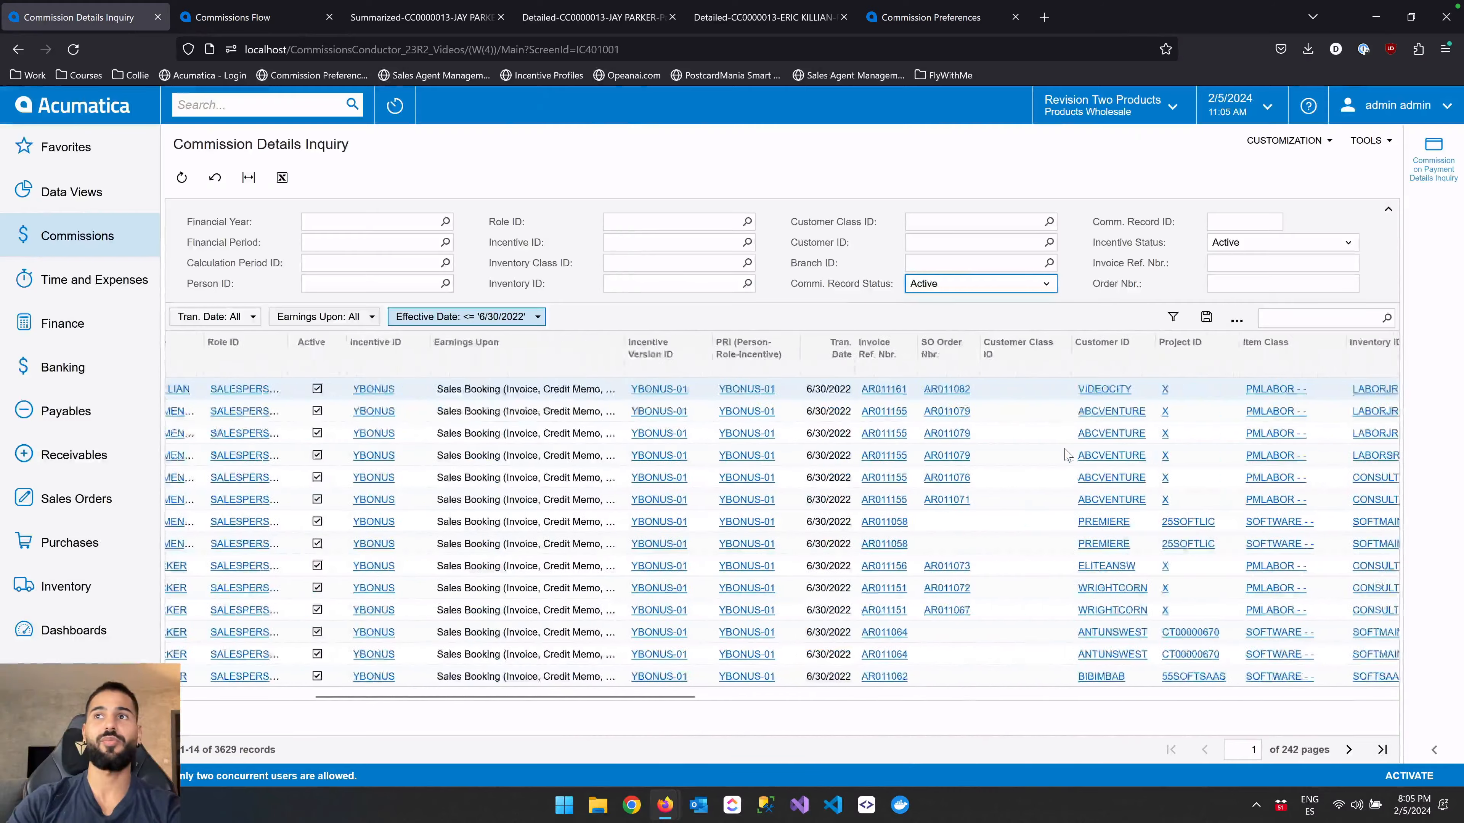
pyautogui.hscroll(8, 1065, 454)
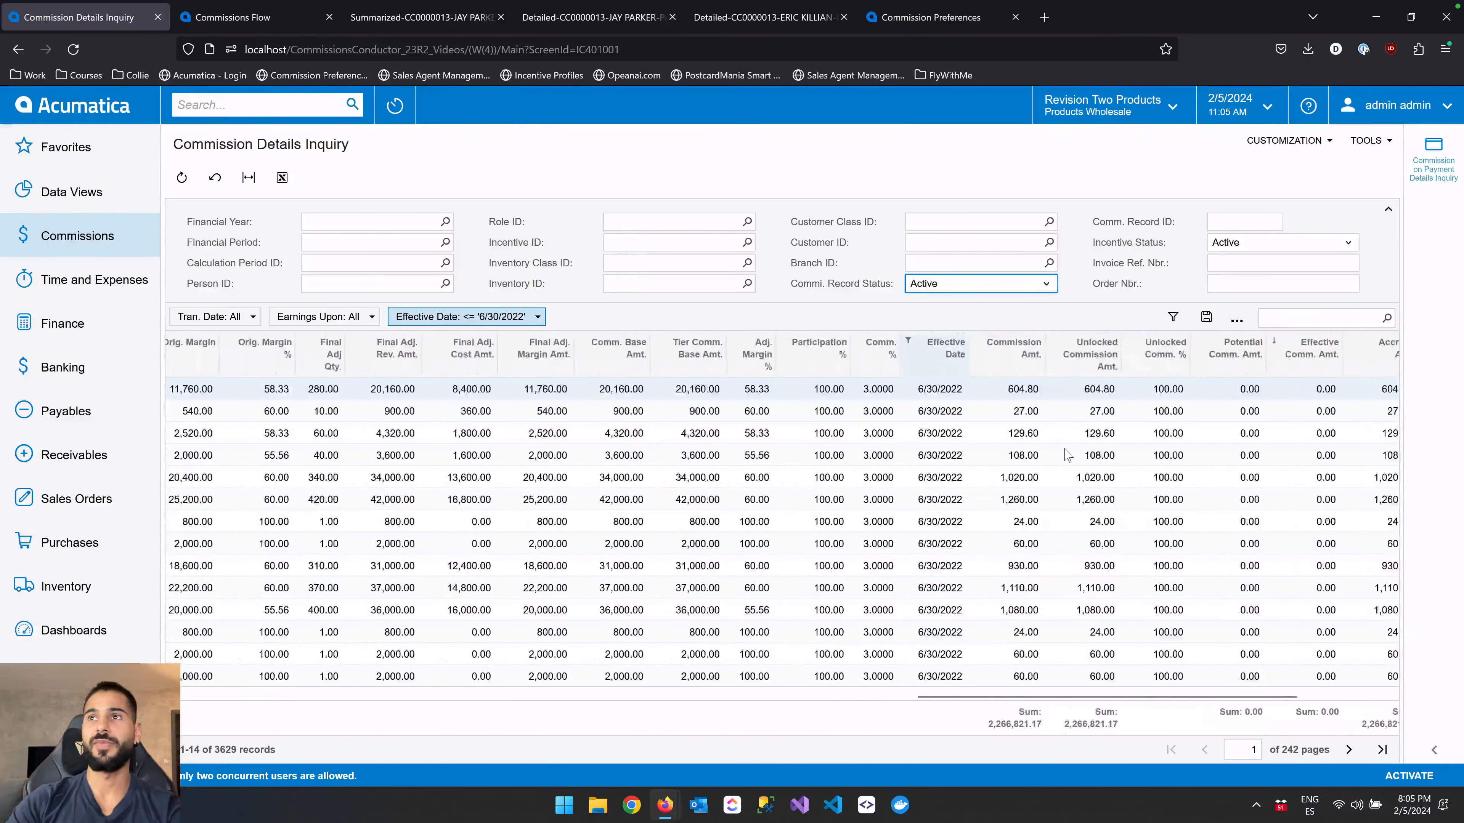
pyautogui.click(960, 292)
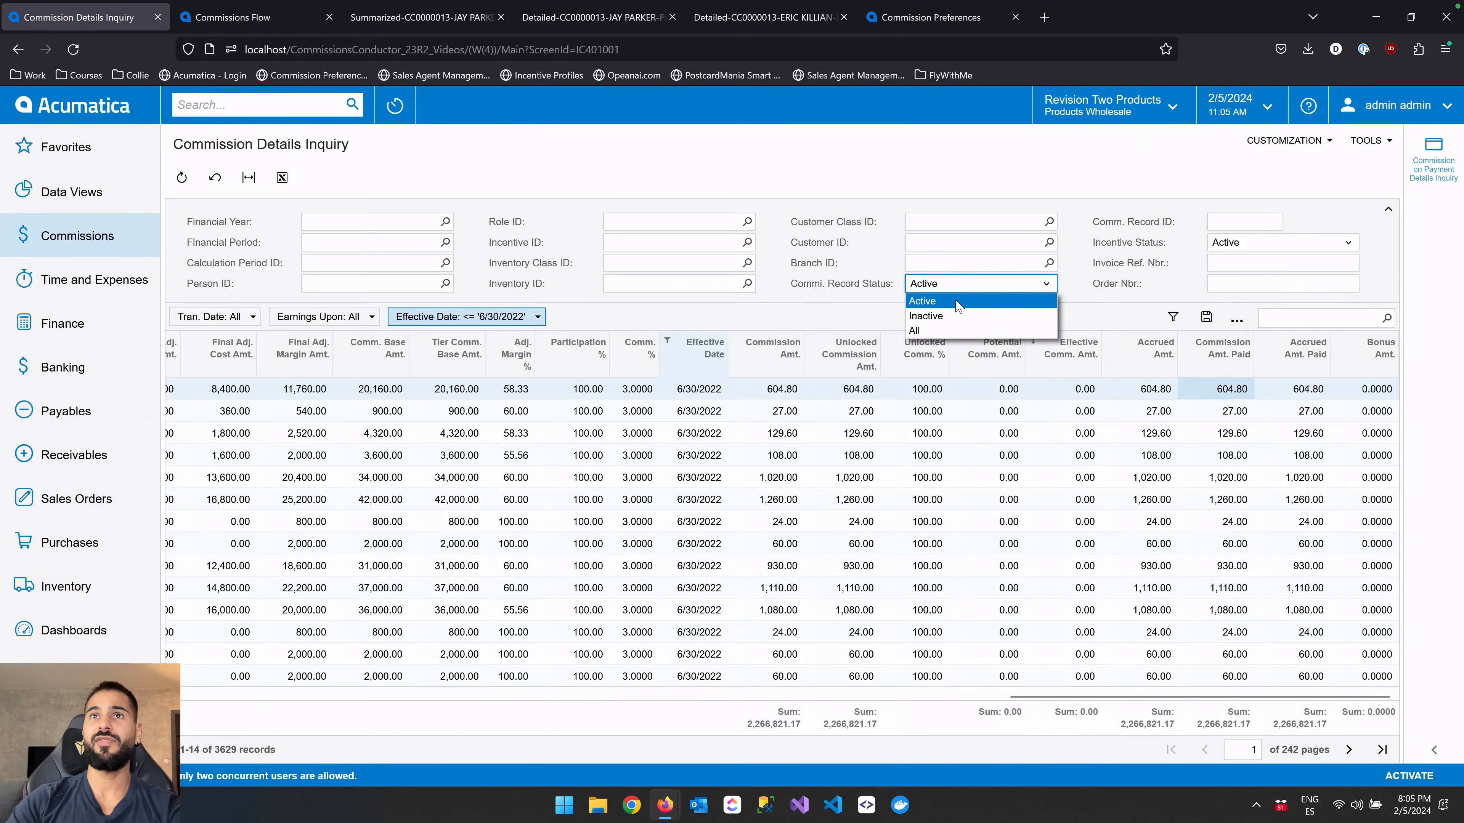
pyautogui.click(1086, 299)
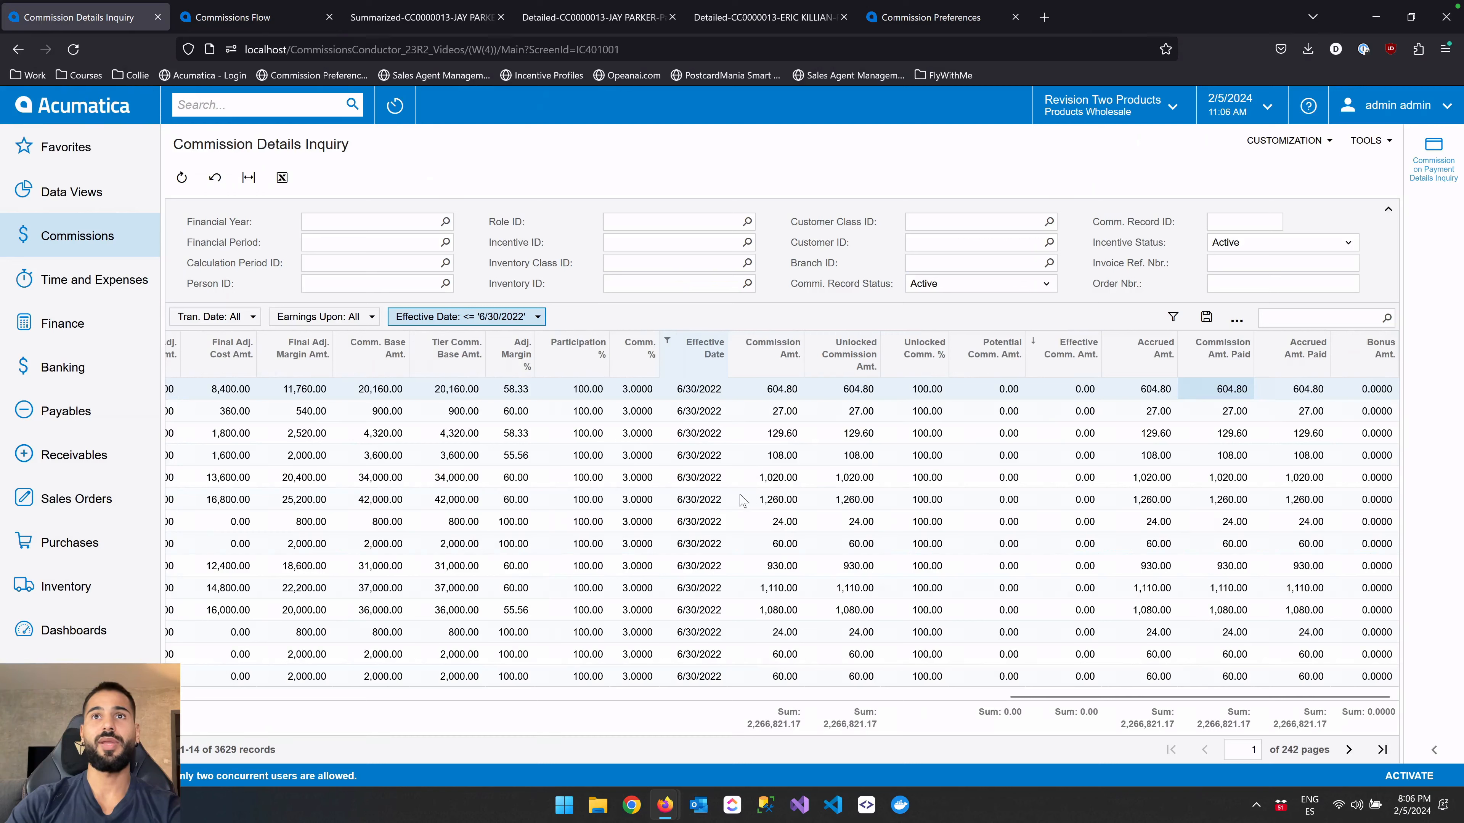
pyautogui.click(926, 392)
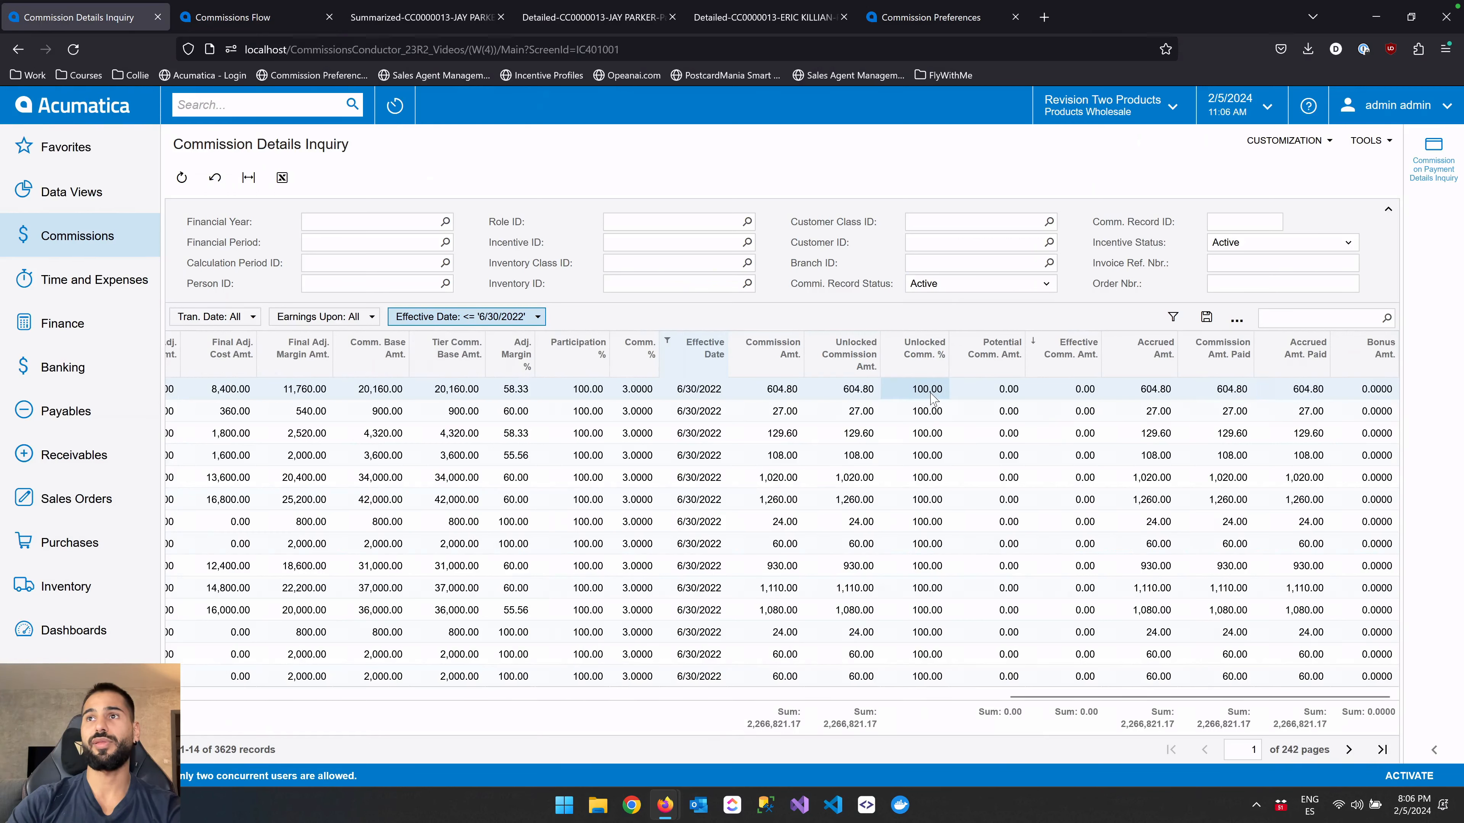
pyautogui.click(1238, 391)
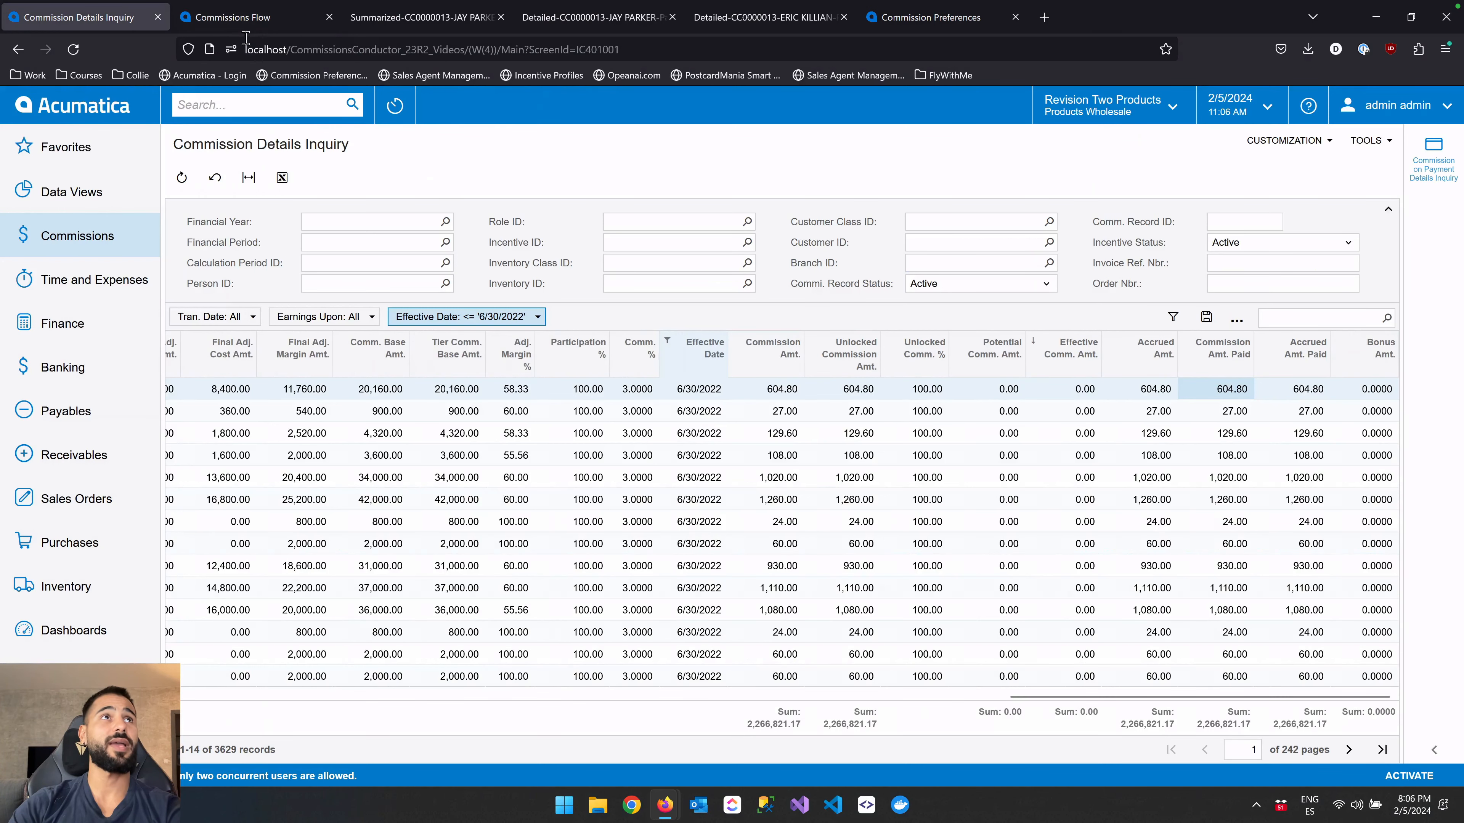
# Open the Commissions Dashboard in the Commissions Flow browser tab and look over its earned stats, payment stats and period charts.
pyautogui.click(242, 26)
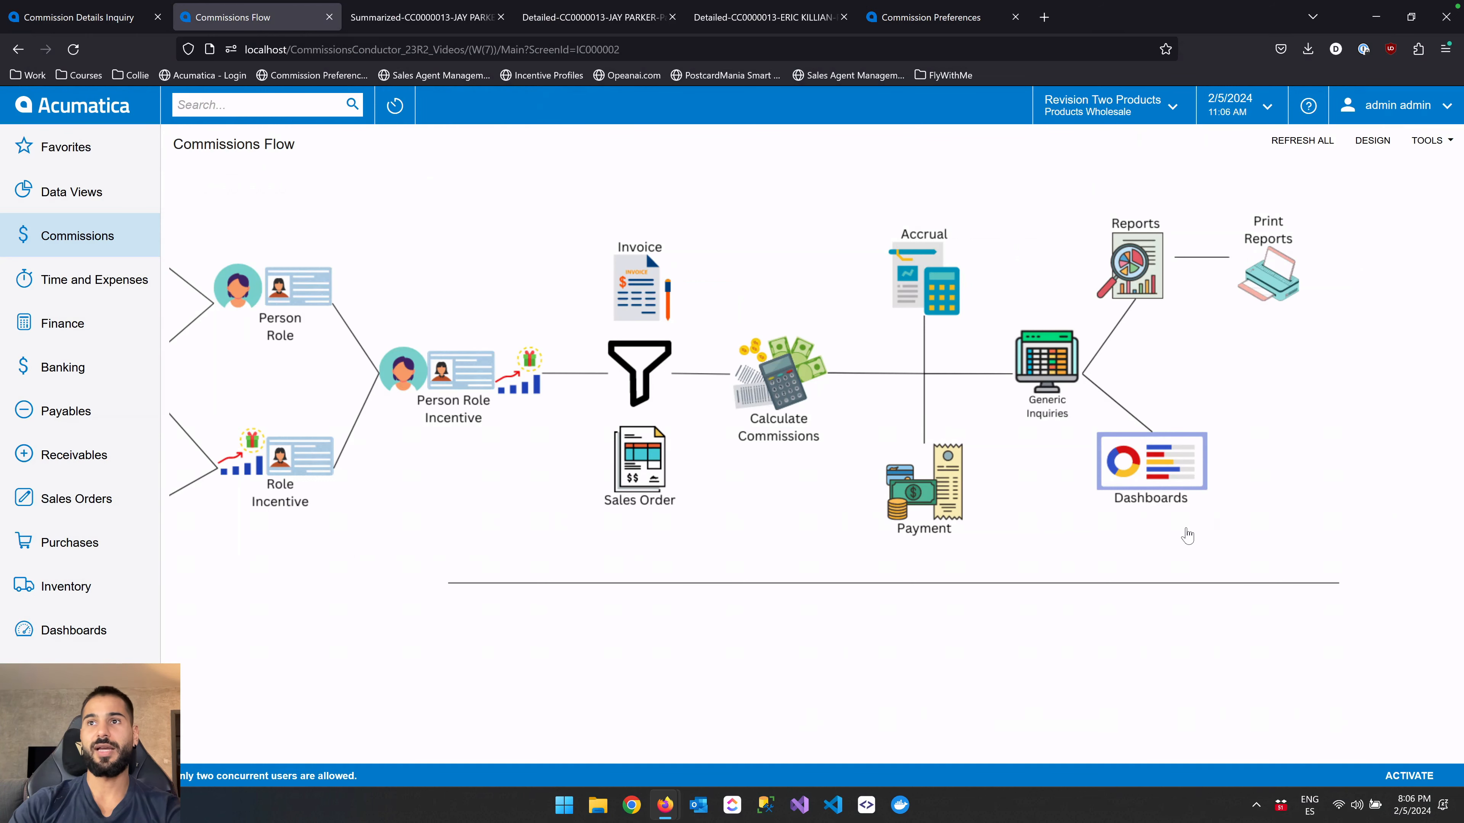
pyautogui.click(81, 237)
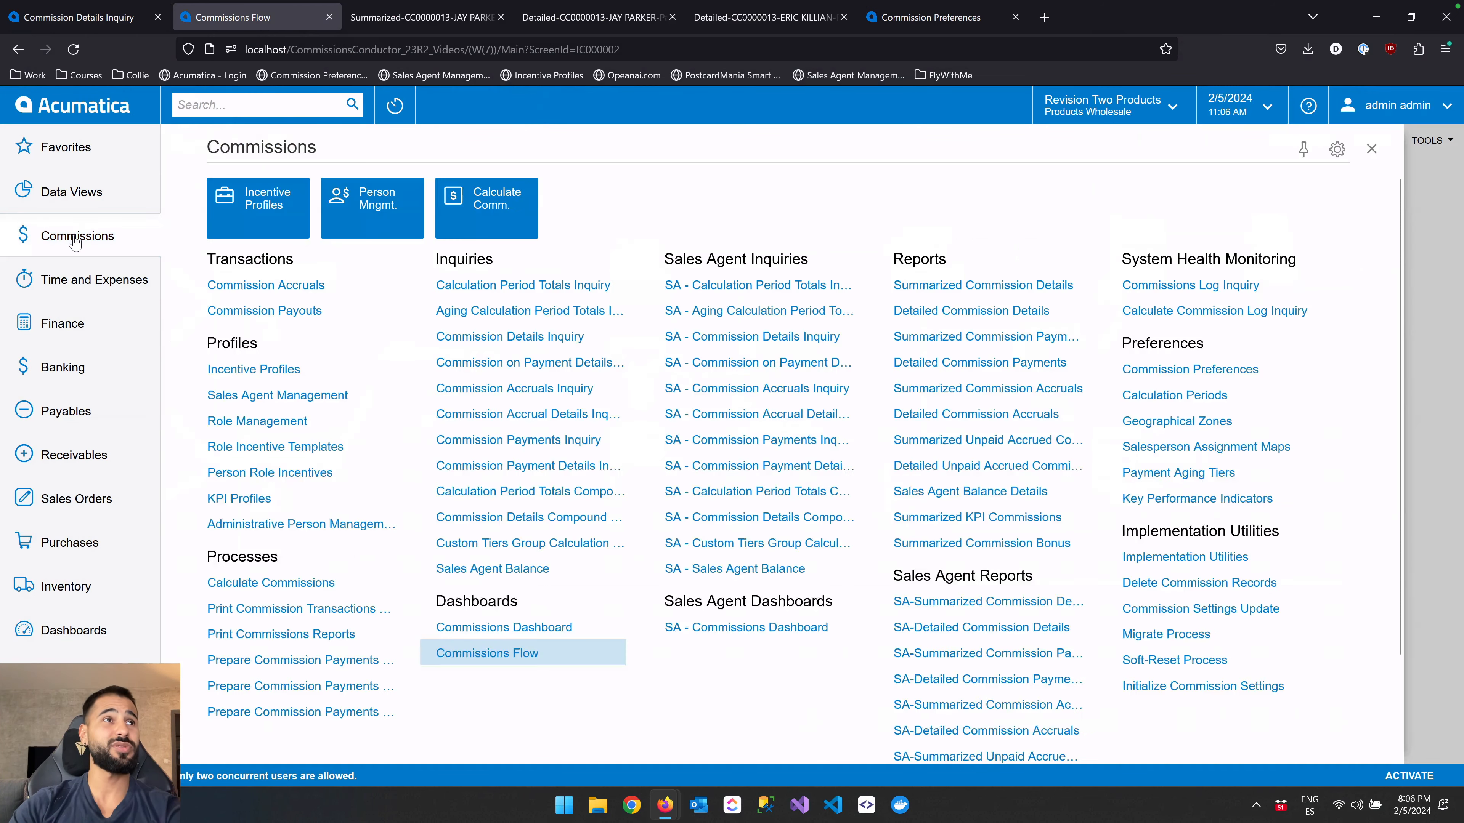
pyautogui.click(548, 628)
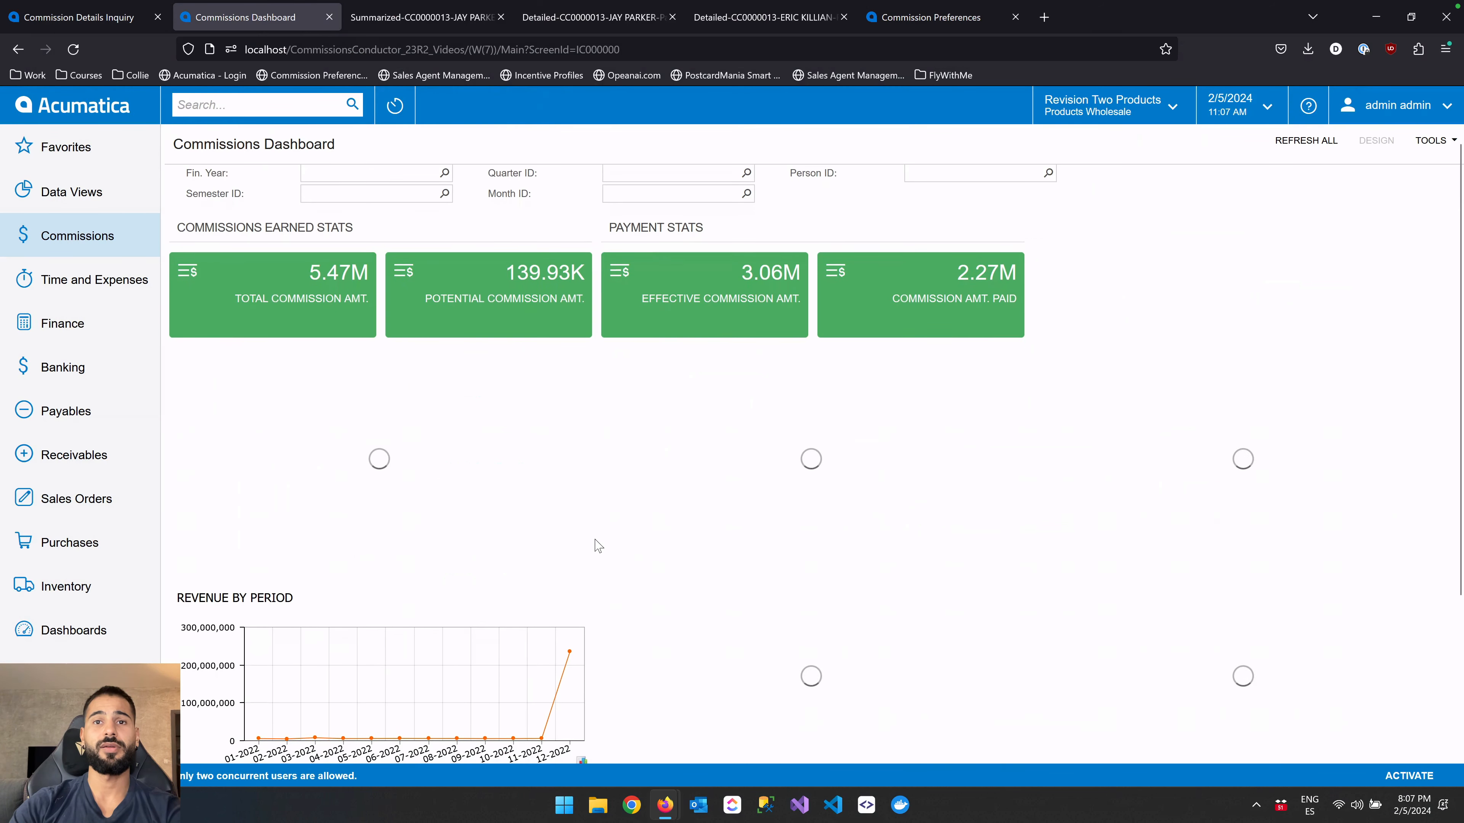
pyautogui.scroll(-2, 597, 547)
pyautogui.scroll(-3, 598, 547)
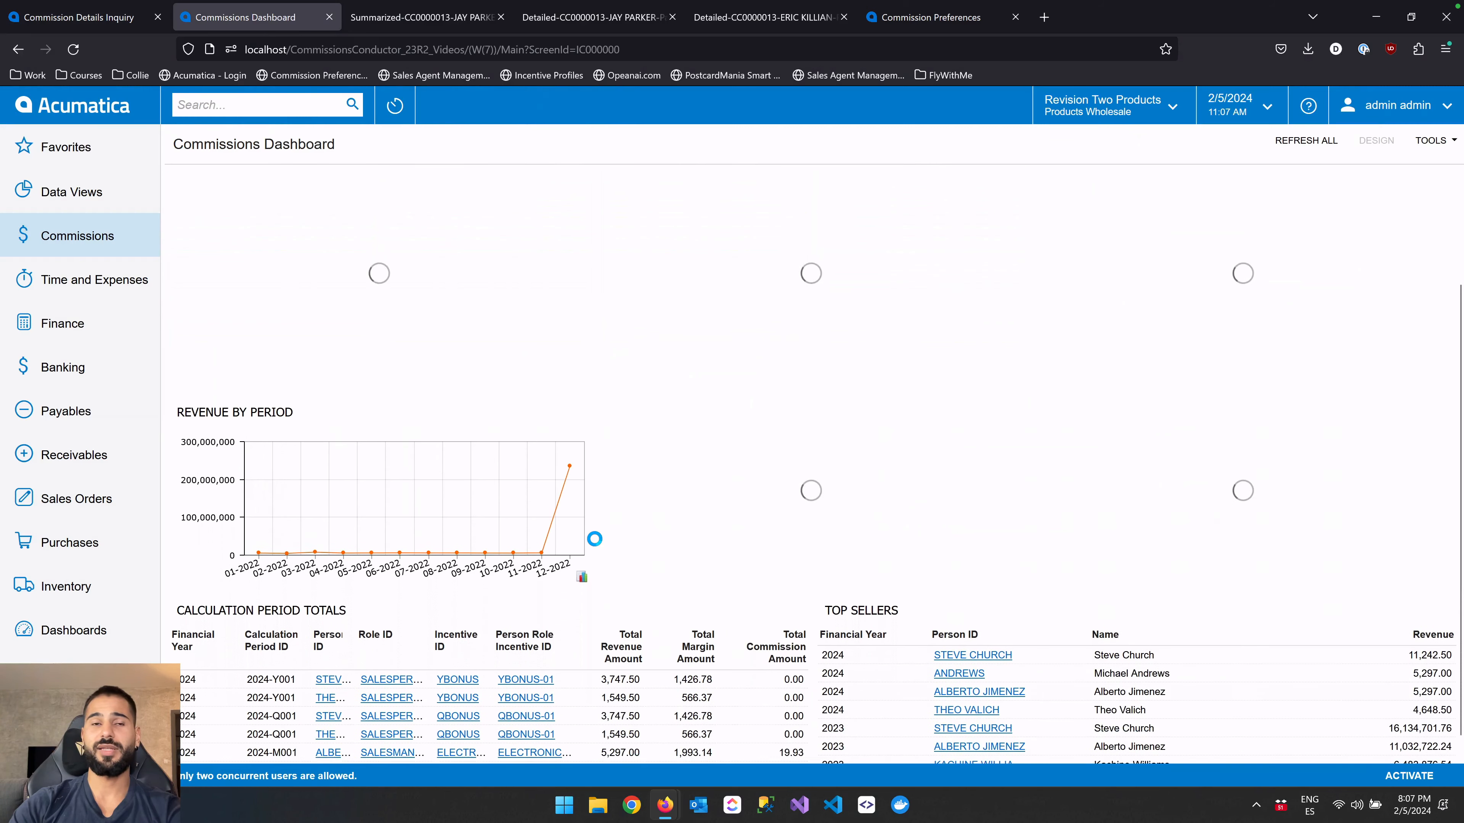
pyautogui.scroll(5, 598, 547)
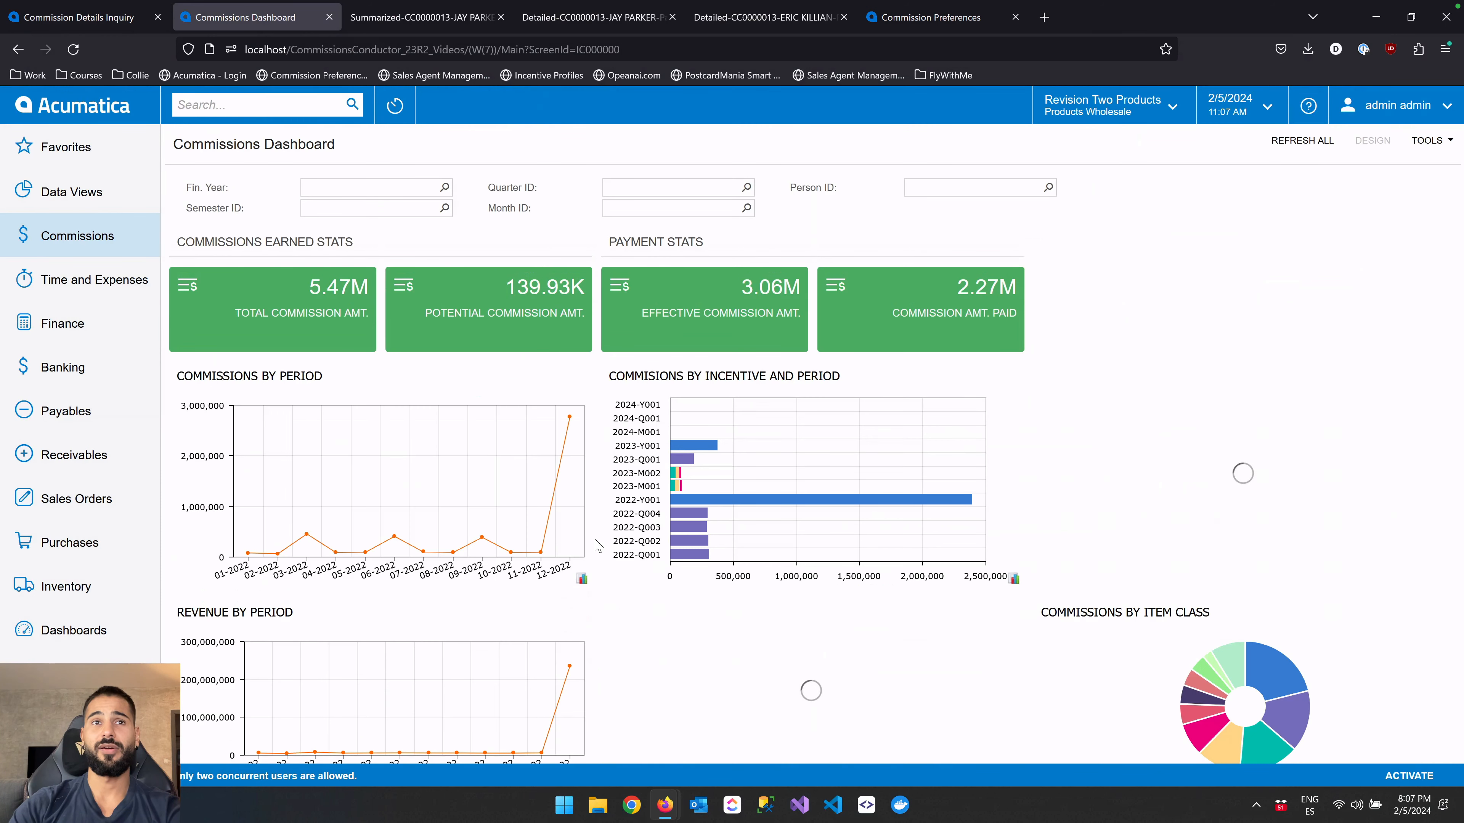
pyautogui.scroll(-1, 598, 546)
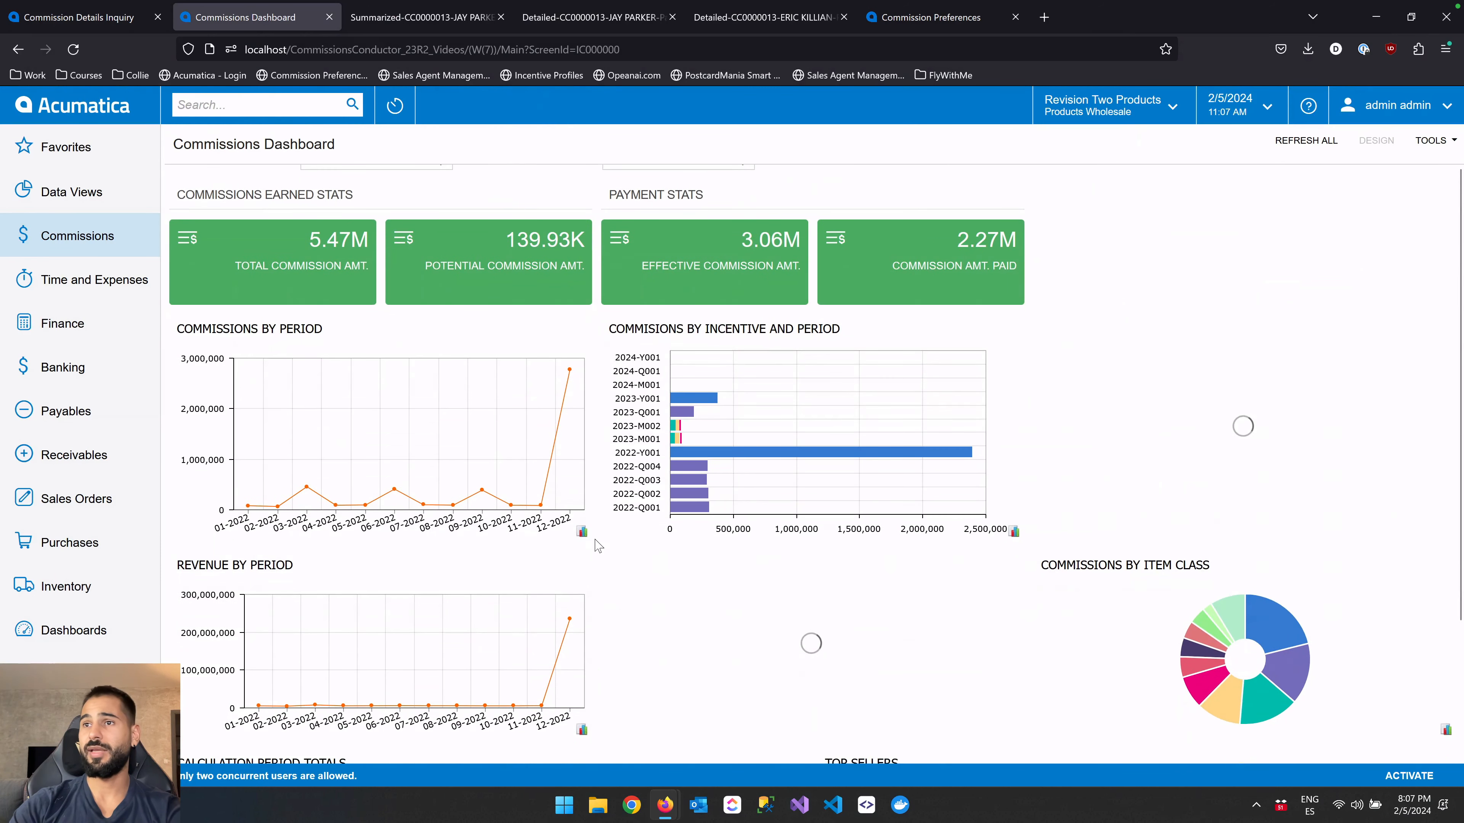
pyautogui.scroll(1, 594, 539)
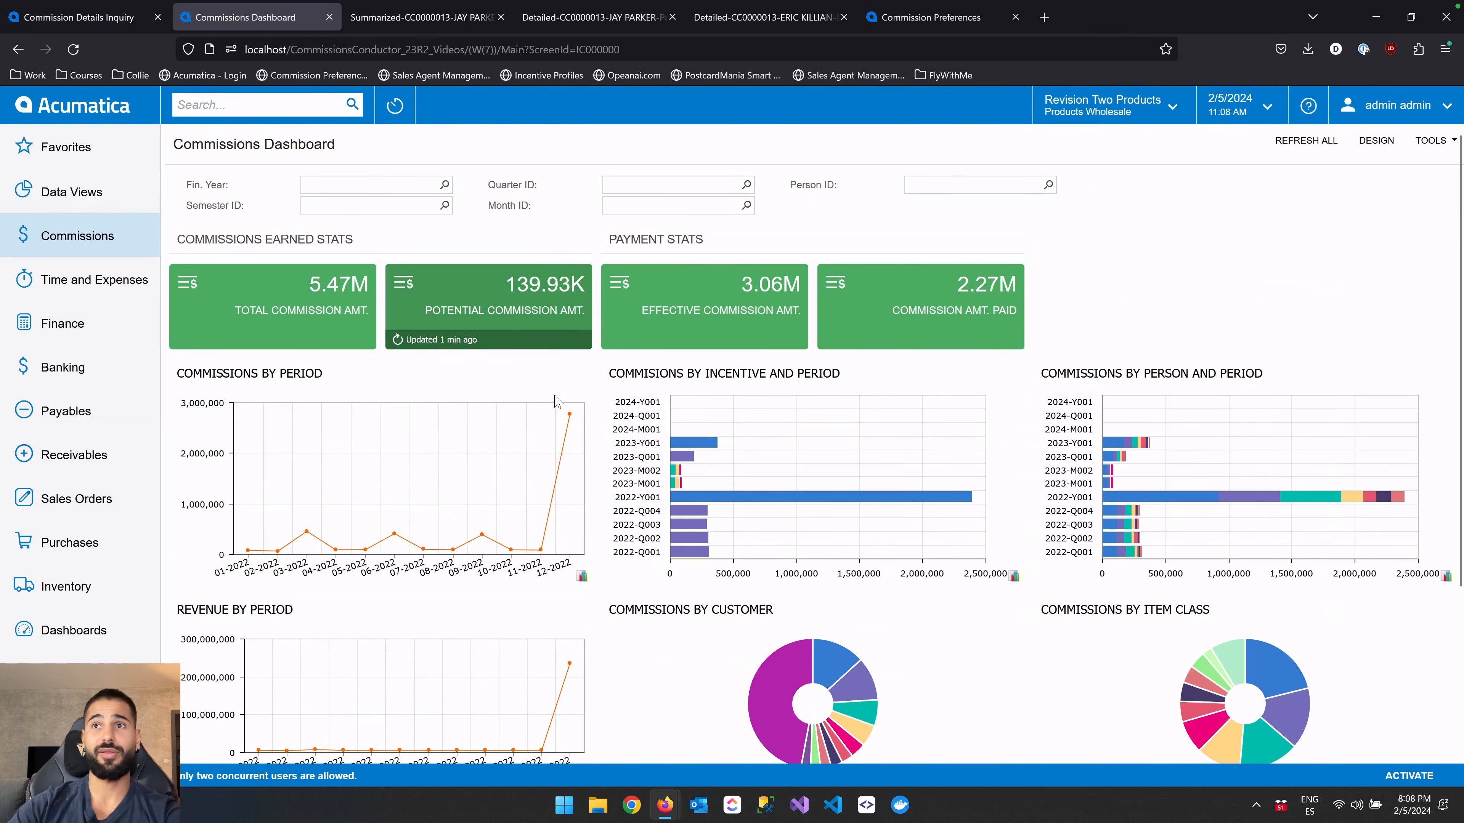
# Examine the dashboard's commission charts by incentive, person, customer and item class, plus the Calculation Period Totals and Top Sellers tables.
pyautogui.scroll(-2, 552, 419)
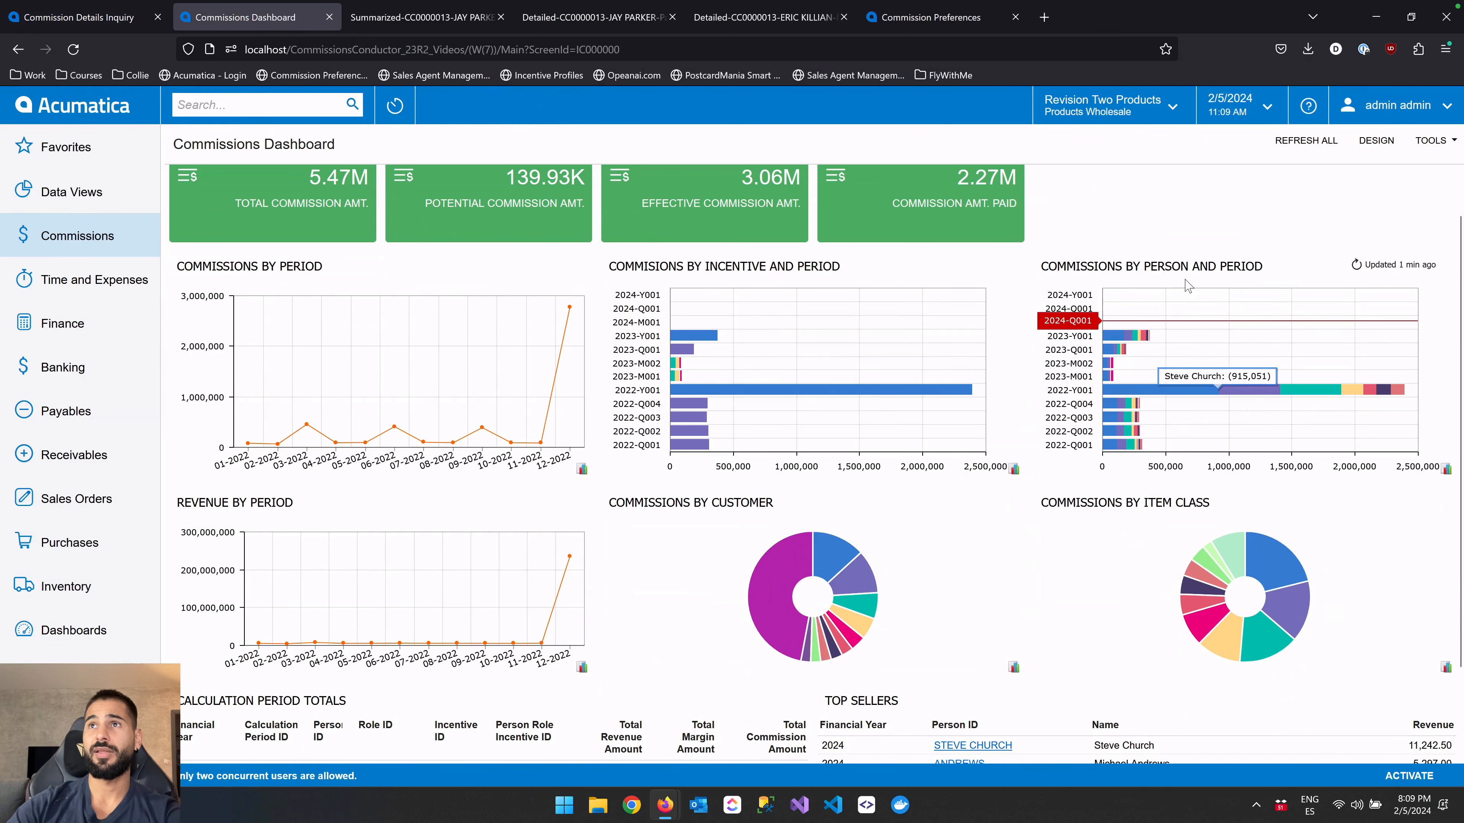
pyautogui.scroll(-1, 1242, 282)
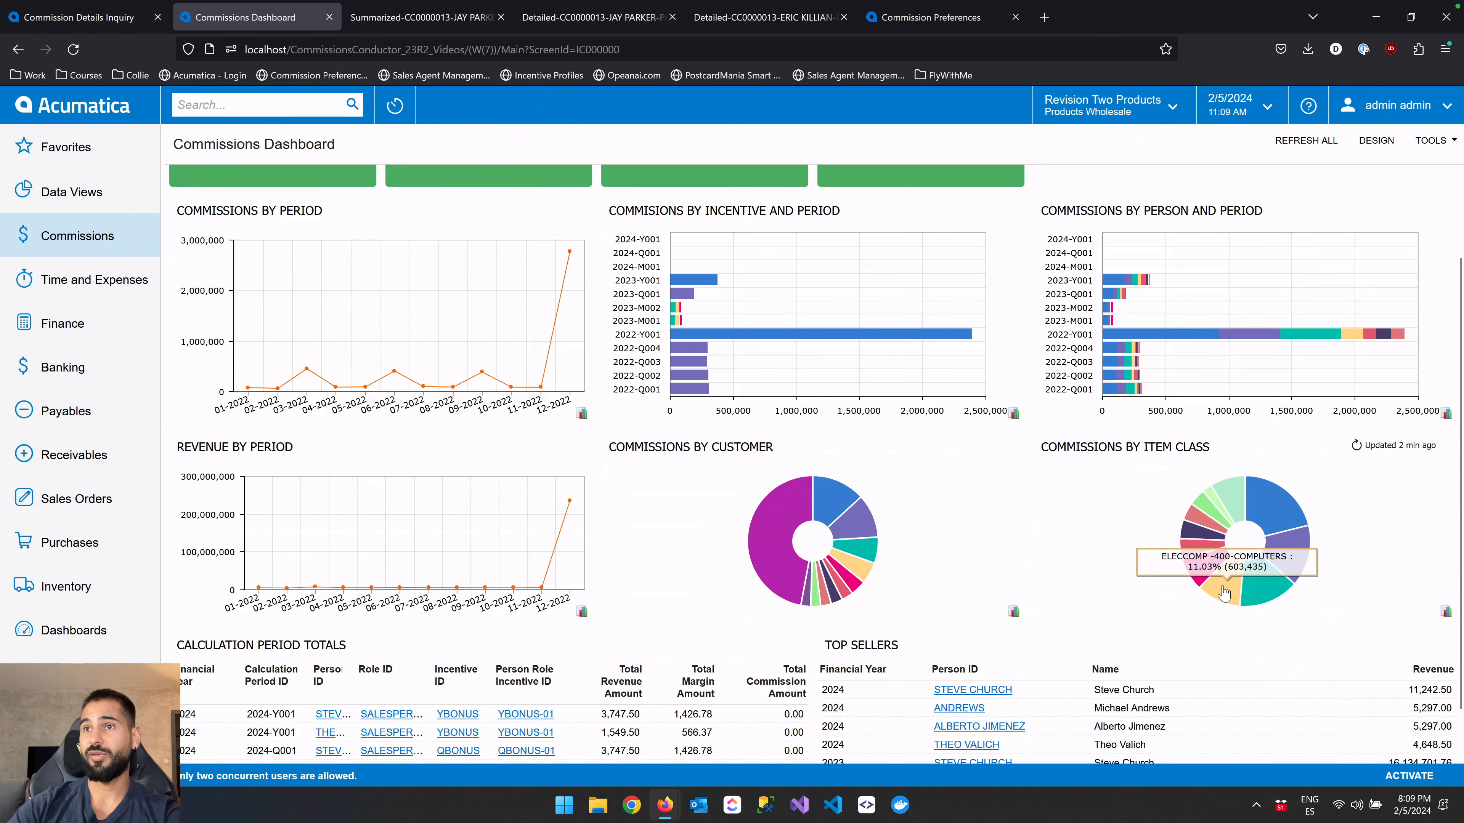
pyautogui.scroll(-1, 863, 549)
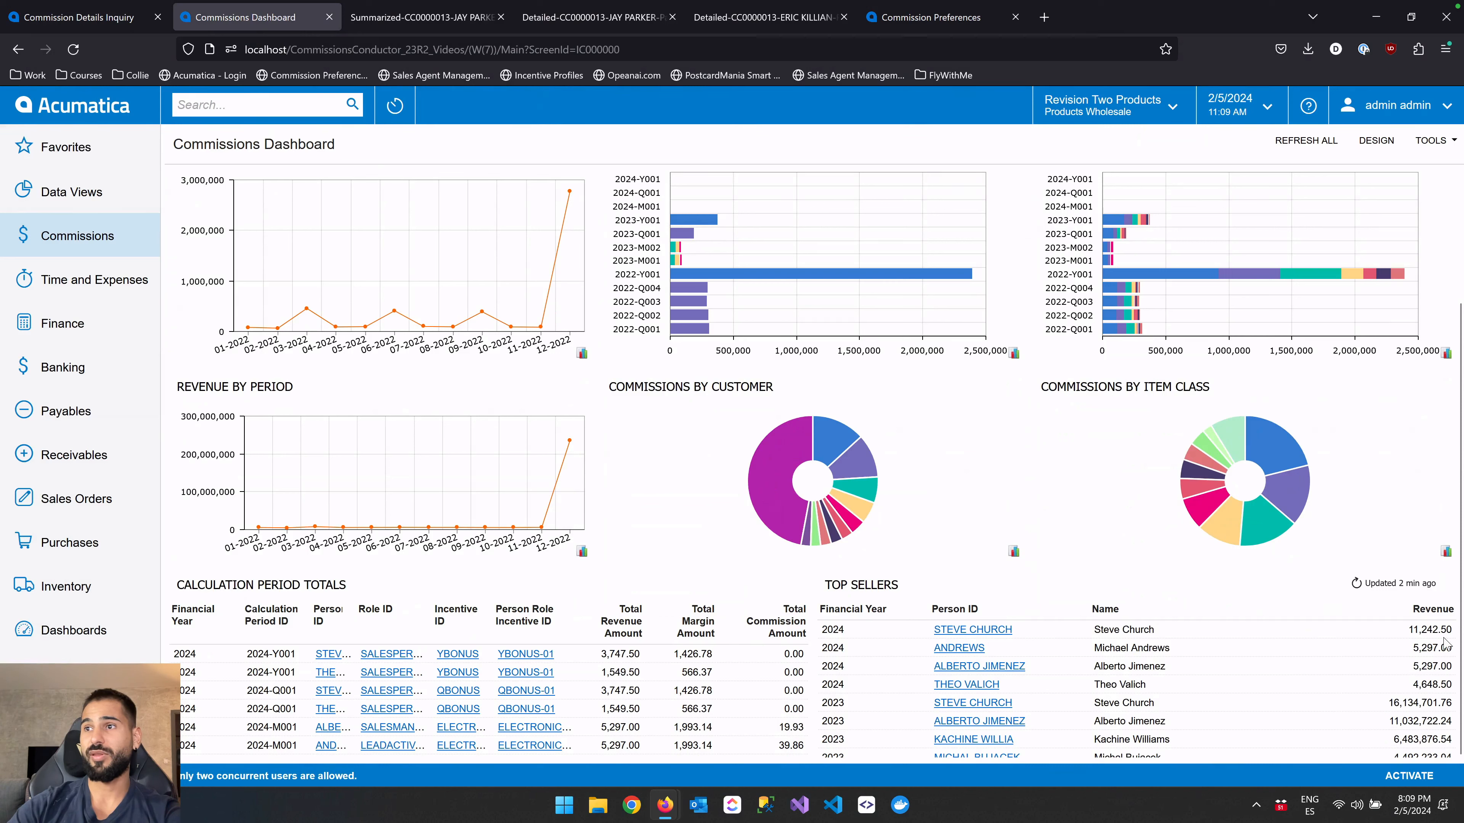
pyautogui.scroll(1, 1416, 690)
pyautogui.scroll(-1, 1416, 689)
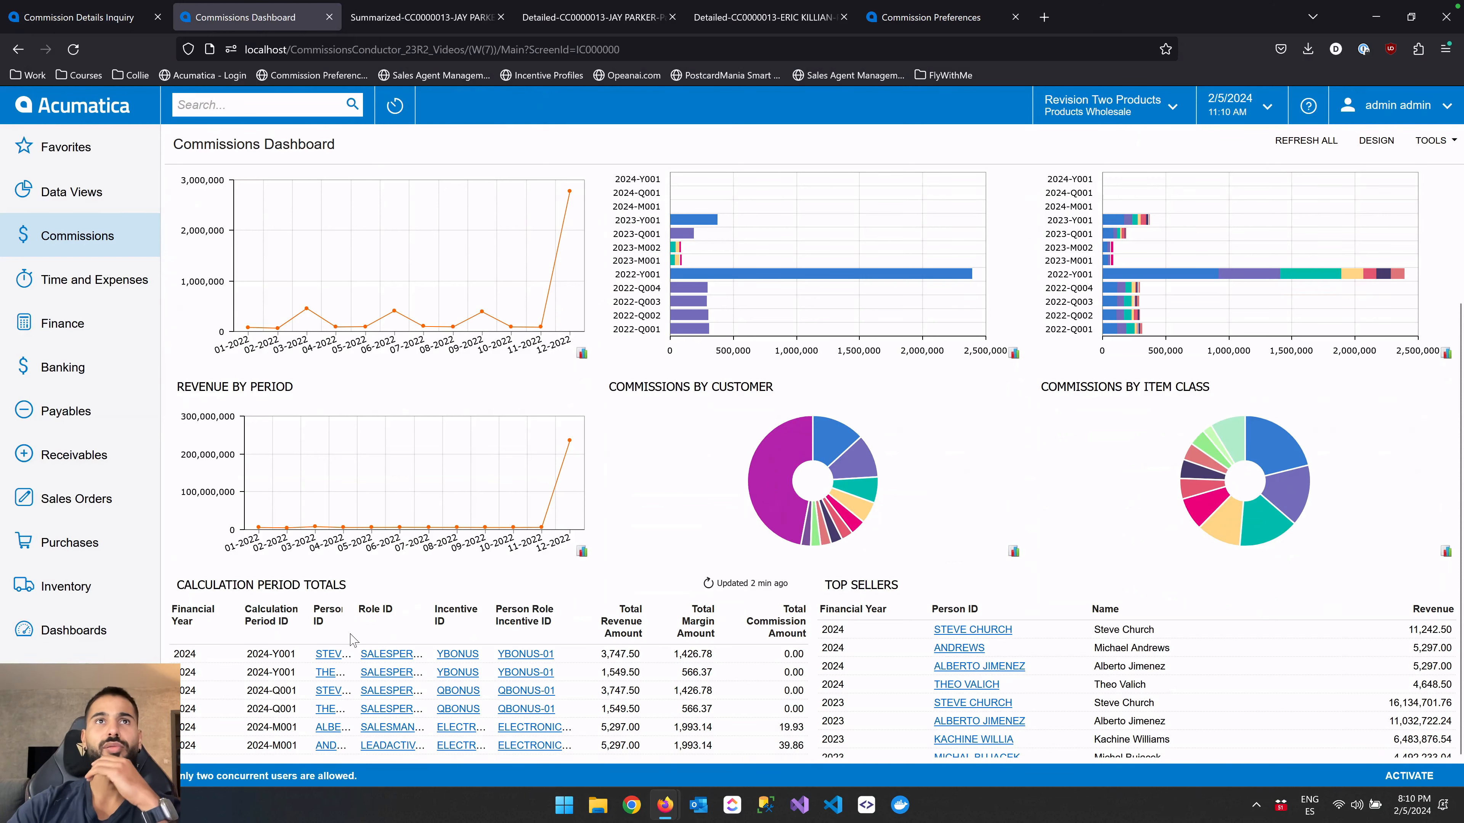
pyautogui.scroll(4, 353, 640)
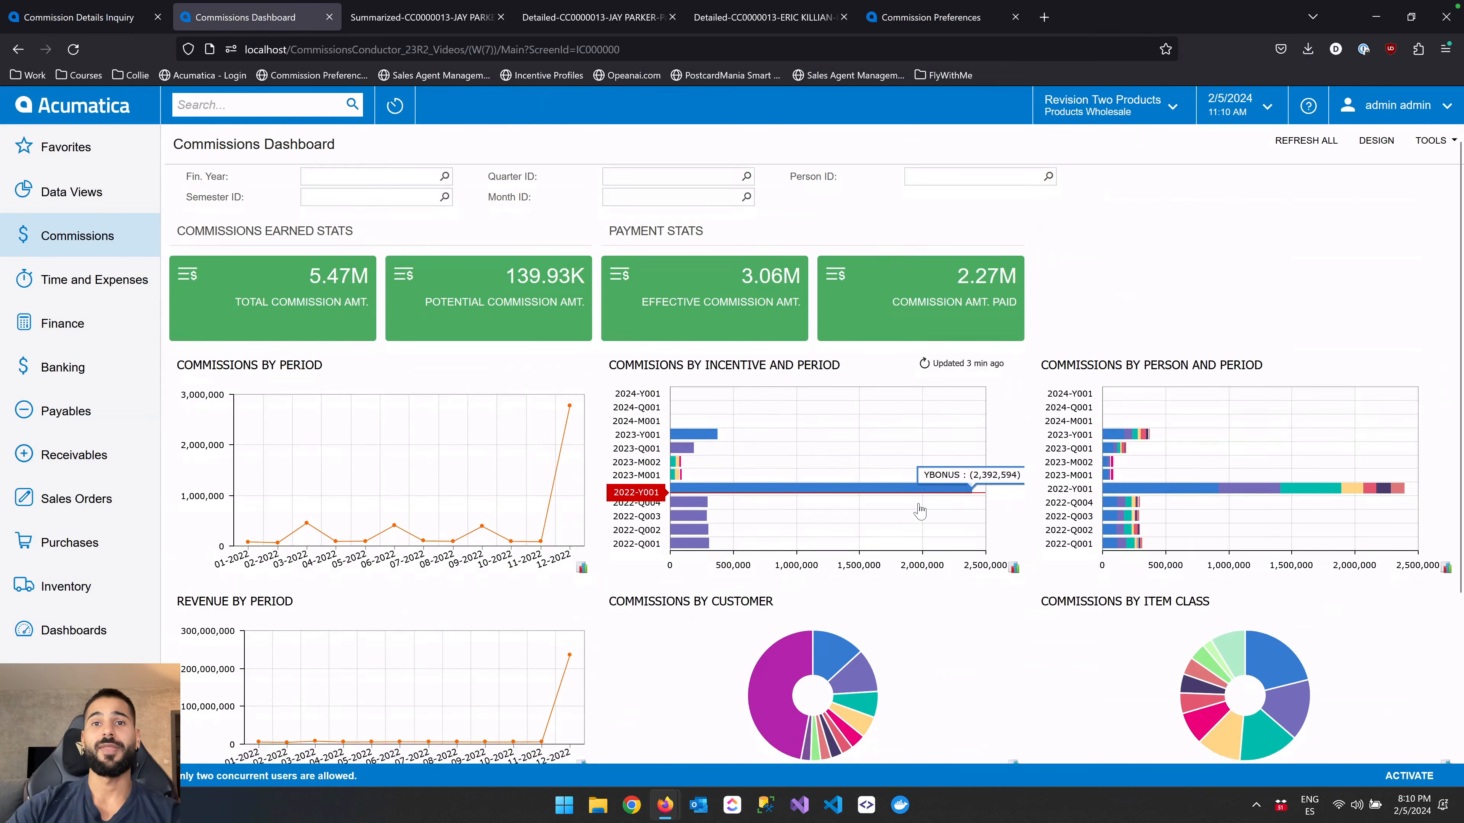
pyautogui.scroll(-2, 921, 507)
pyautogui.scroll(2, 921, 510)
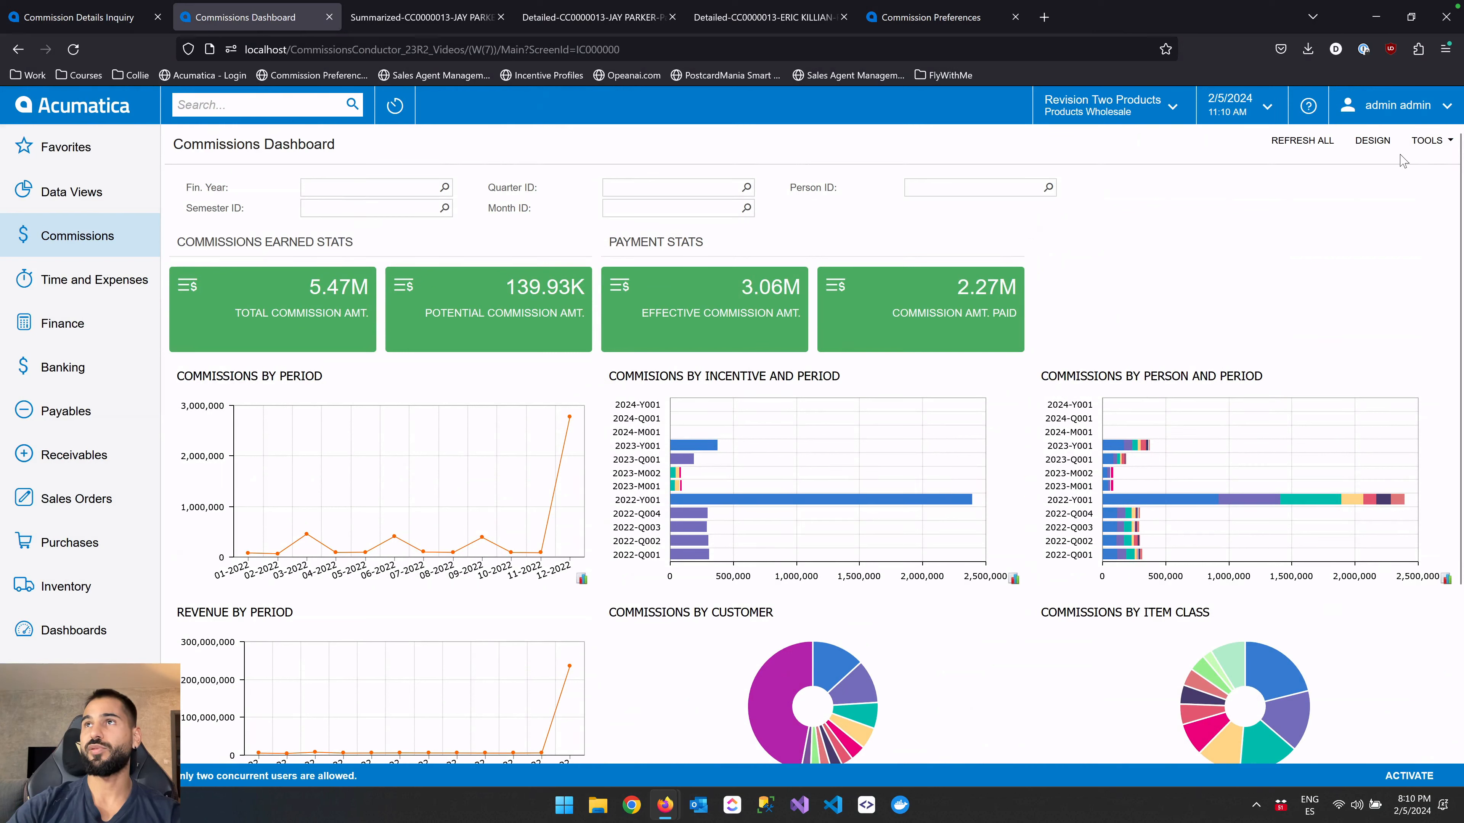
# Switch the Commissions Dashboard to design mode, look over its editable widgets and leave design mode.
pyautogui.click(1376, 151)
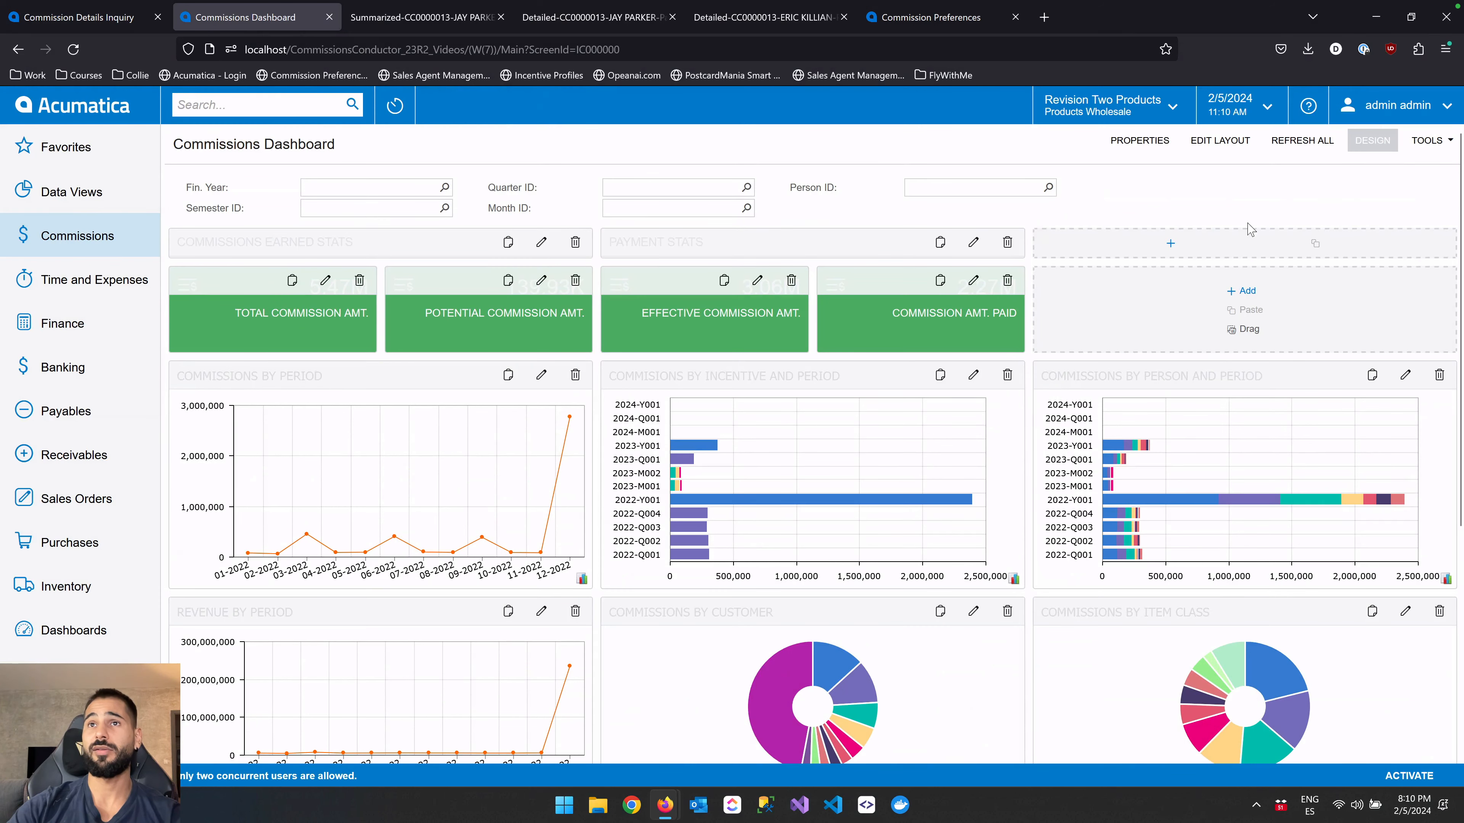
pyautogui.click(1372, 140)
pyautogui.click(1376, 147)
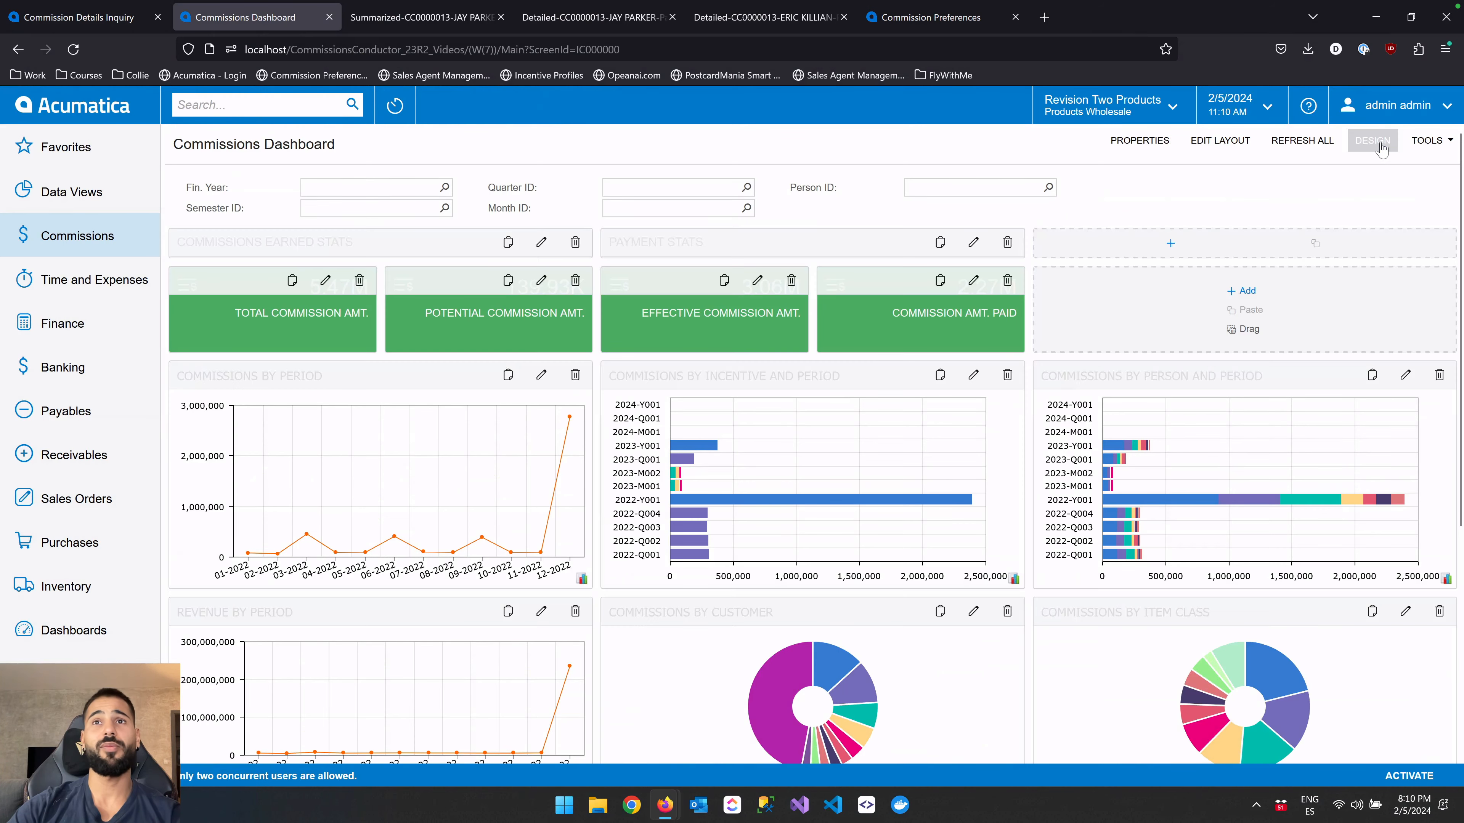
pyautogui.scroll(-5, 1077, 444)
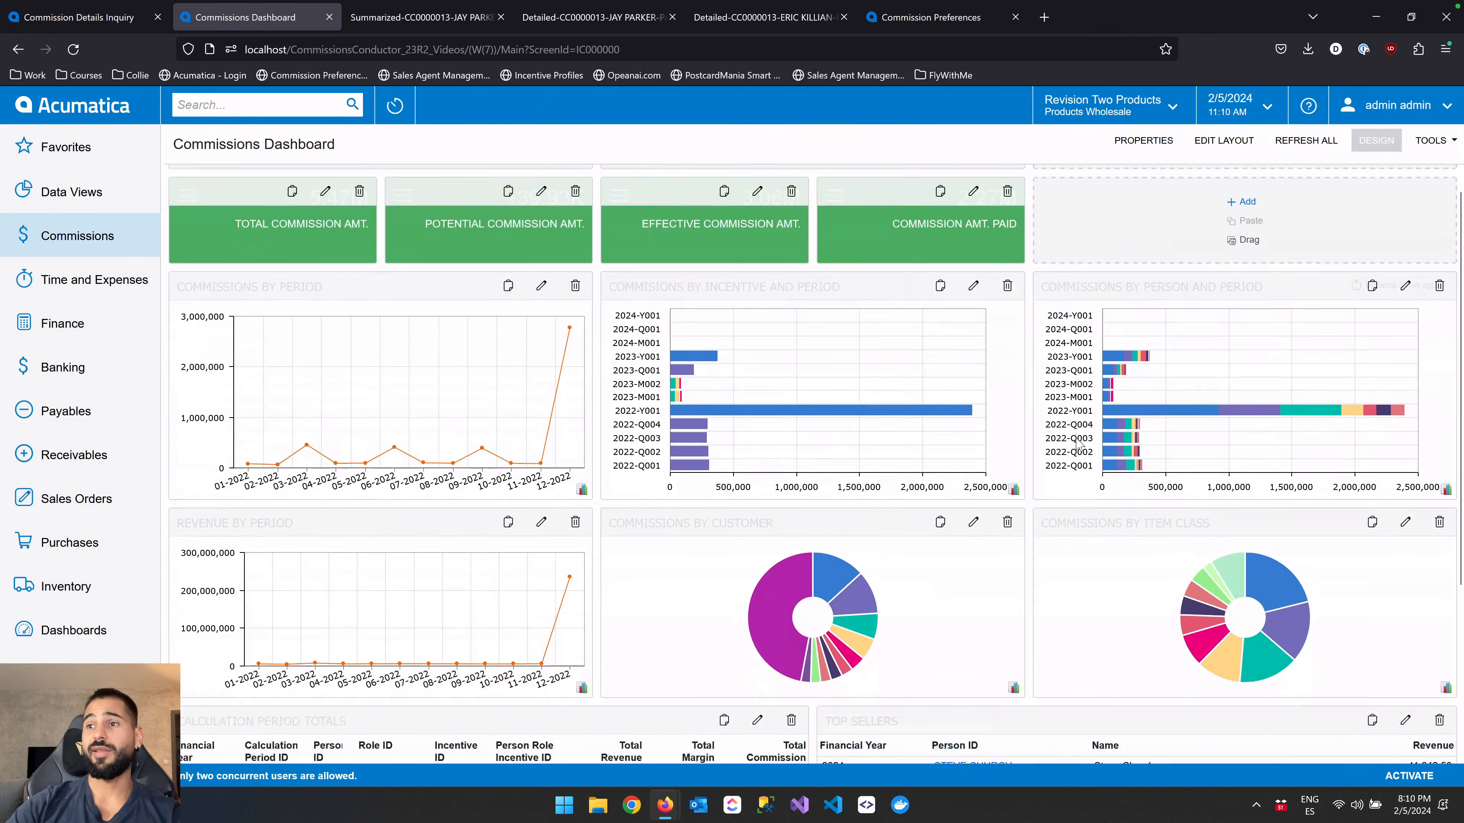
pyautogui.scroll(5, 1079, 444)
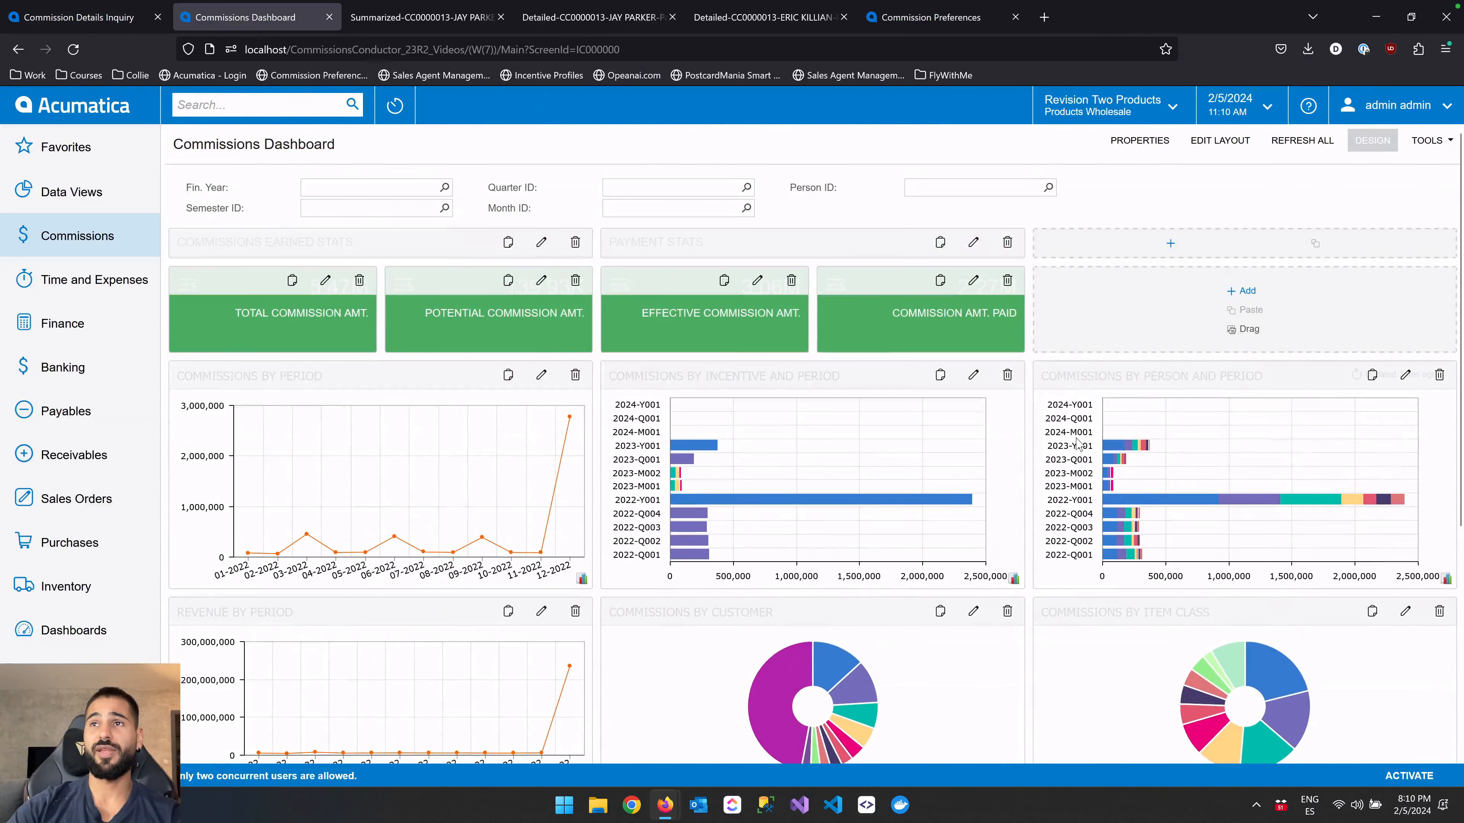
pyautogui.click(1379, 142)
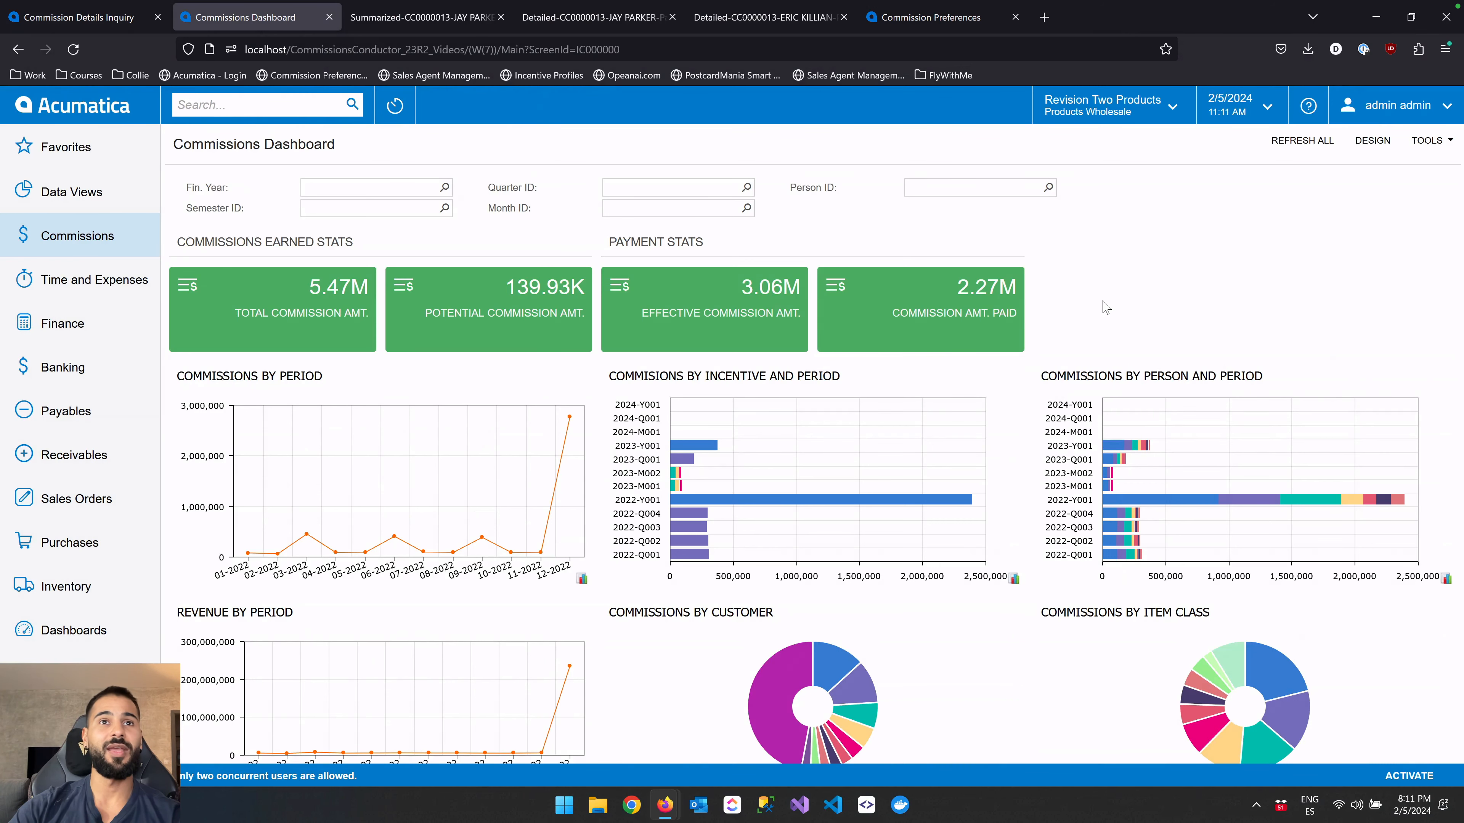
# Return to the Commissions Flow diagram from the Commissions Dashboard.
pyautogui.click(79, 247)
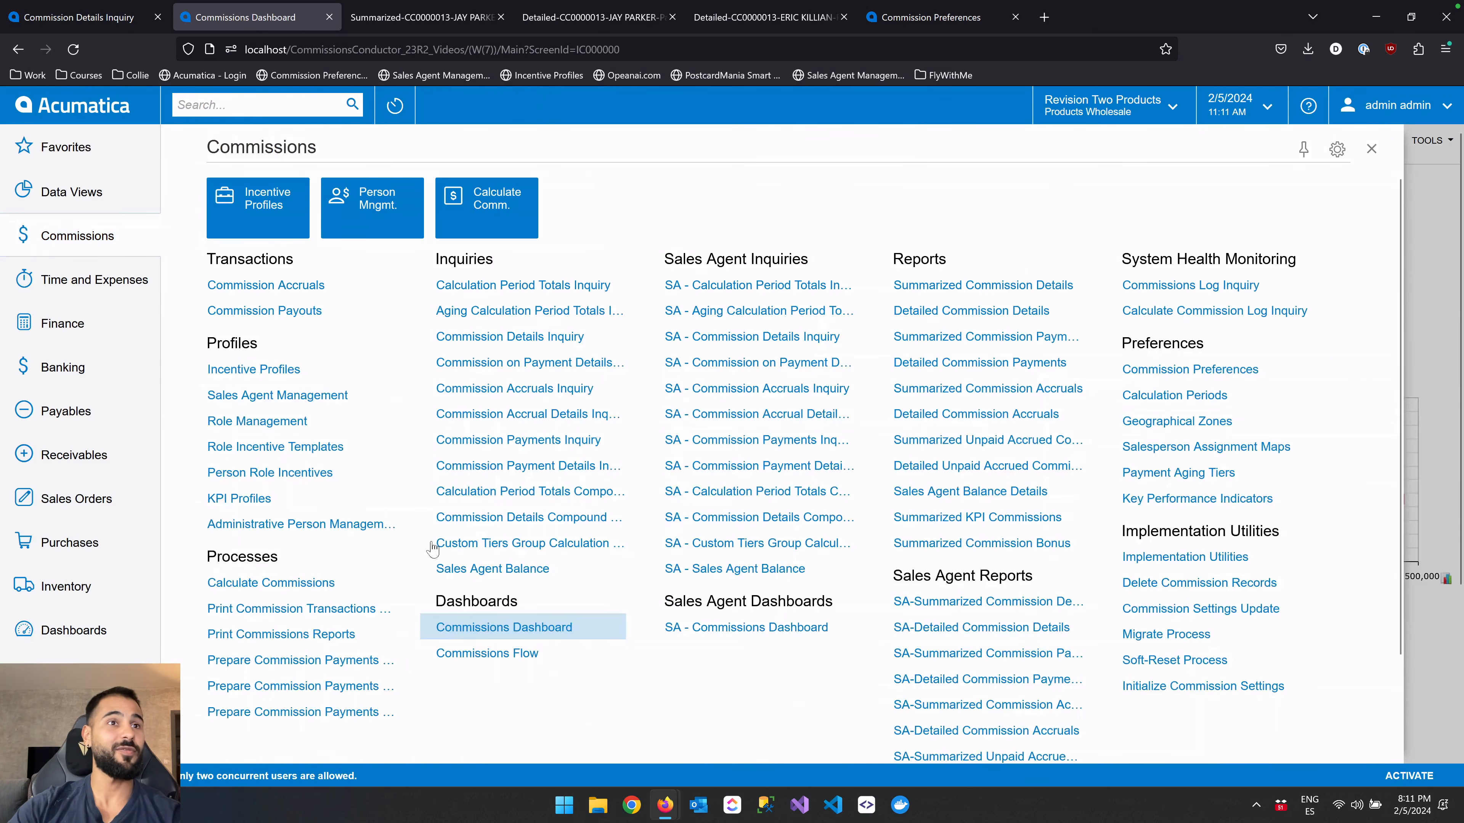
pyautogui.click(522, 656)
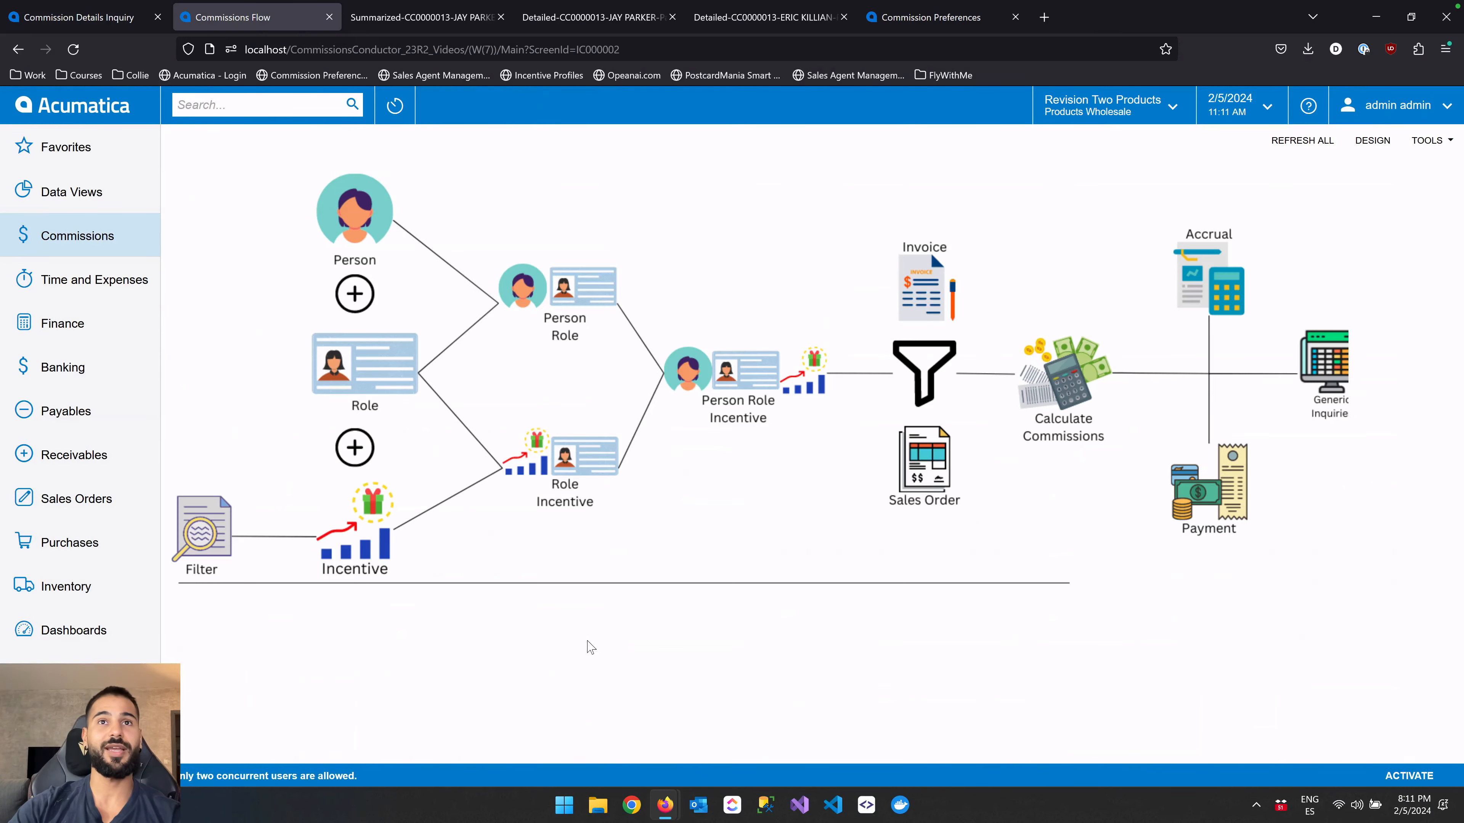